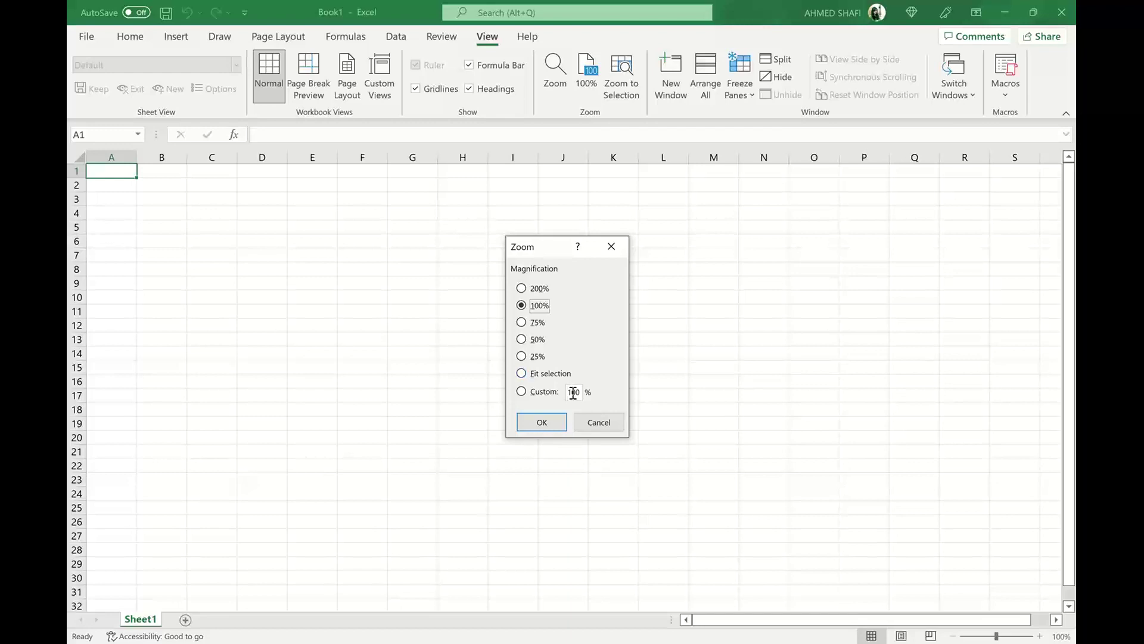
- Set the worksheet zoom to a custom magnification of 120%
{"action": "left_click", "coordinate": [572, 392]}
{"action": "type", "text": "120"}
{"action": "left_click", "coordinate": [542, 420]}
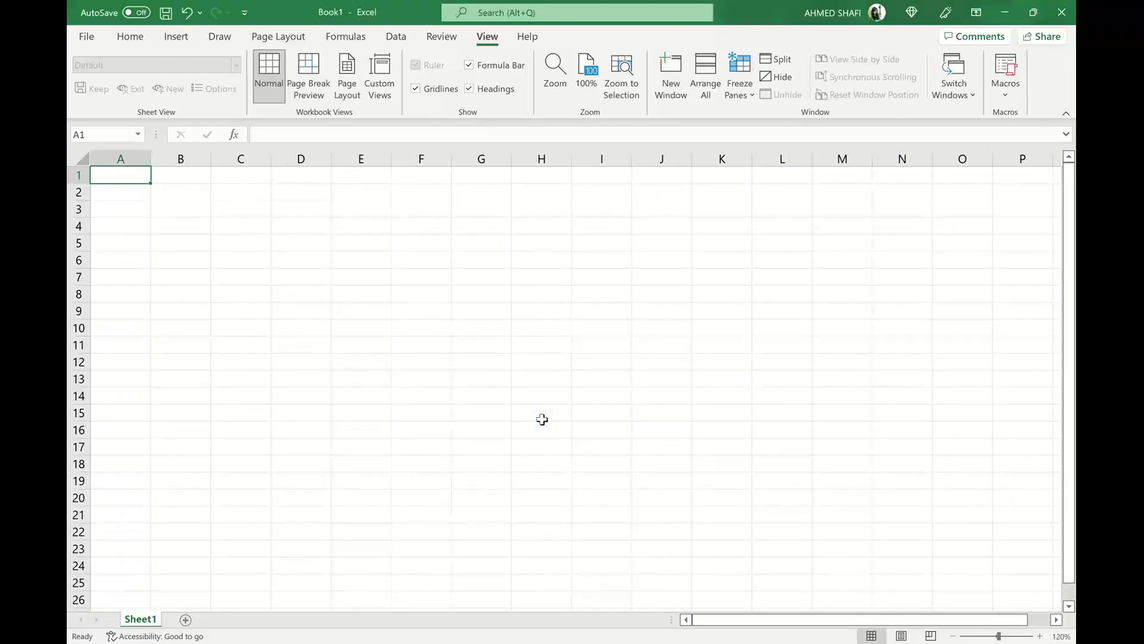
- Copy "The theoretical ex-rights price per share" from requirement (i) of the Word document and paste it into cell A2 of the Excel workbook
{"action": "key", "text": "alt+Tab"}
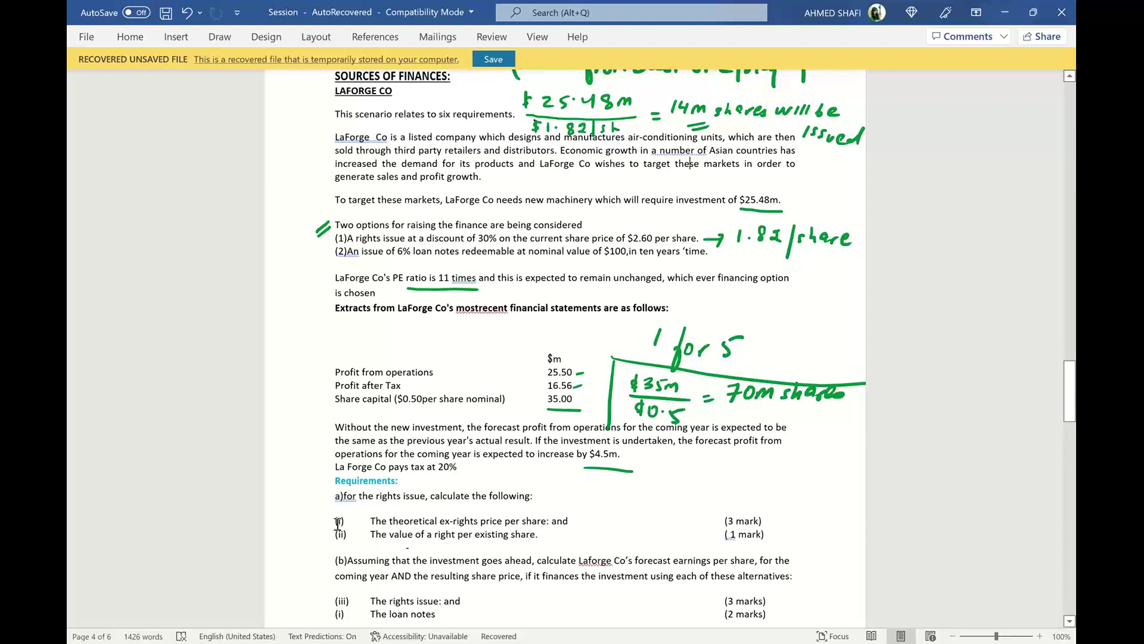
{"action": "left_click_drag", "start_coordinate": [357, 522], "coordinate": [546, 522]}
{"action": "key", "text": "ctrl+c"}
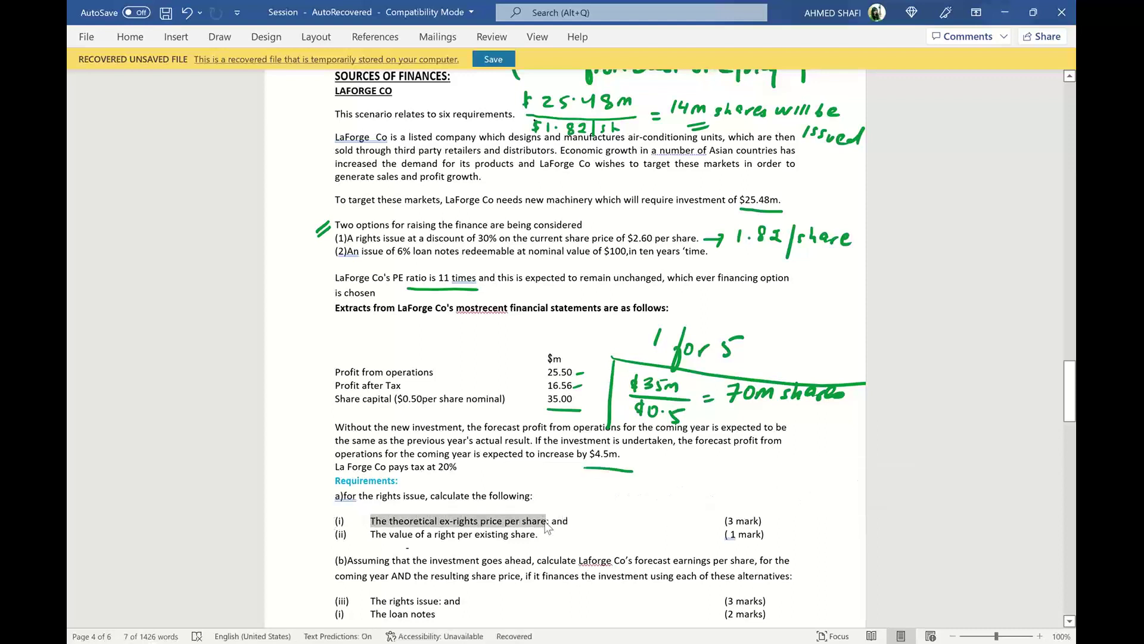
{"action": "key", "text": "alt+Tab"}
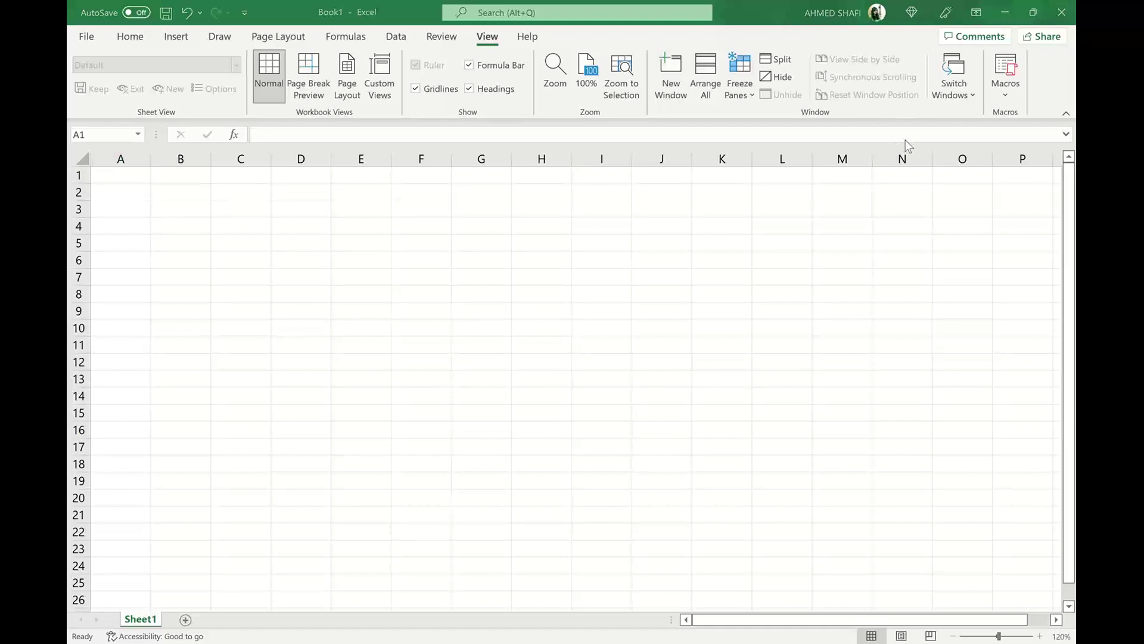
{"action": "left_click", "coordinate": [138, 191]}
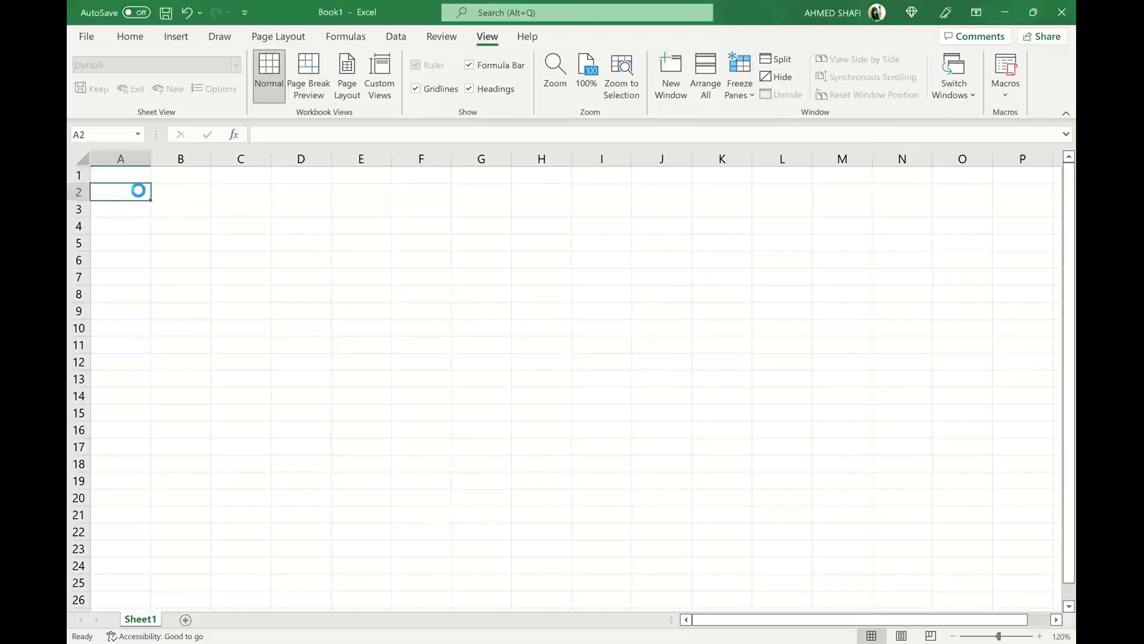
{"action": "key", "text": "ctrl+v"}
{"action": "left_click", "coordinate": [156, 256]}
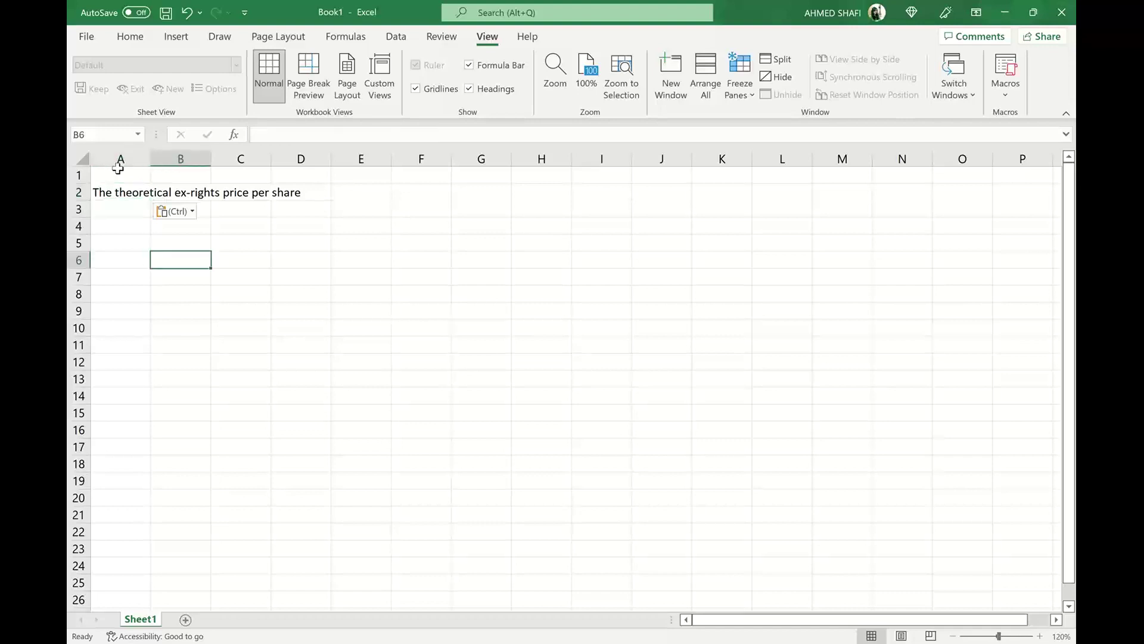
- Make the heading across A2:D2 bold and underlined
{"action": "left_click", "coordinate": [123, 193]}
{"action": "key", "text": "shift+Right"}
{"action": "key", "text": "shift+Right"}
{"action": "key", "text": "shift+Right"}
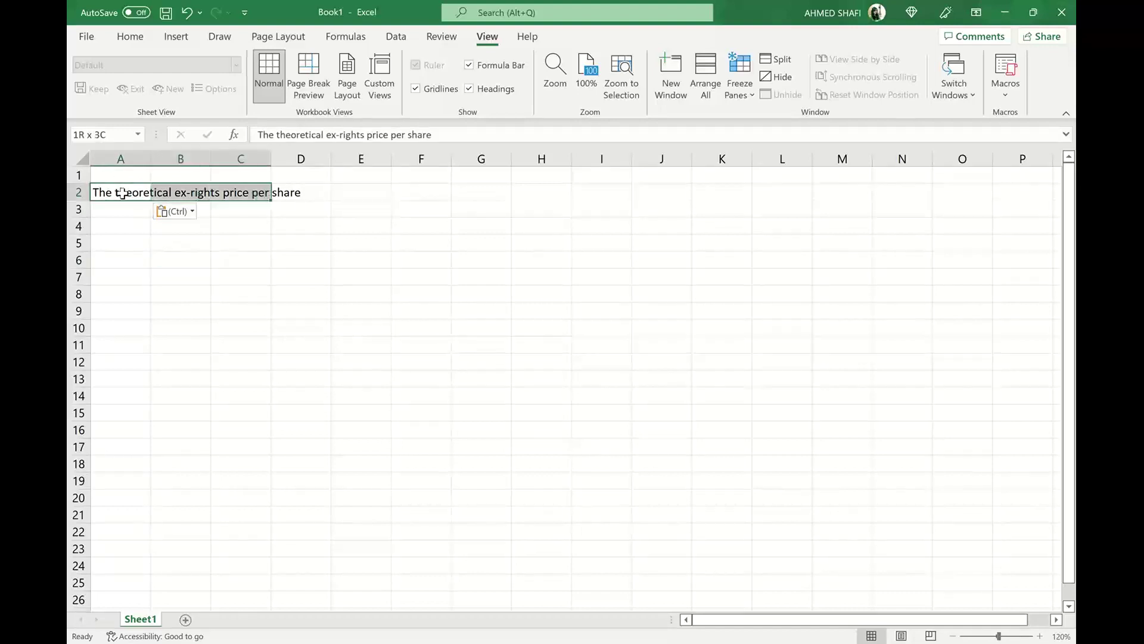
{"action": "left_click", "coordinate": [125, 37]}
{"action": "left_click", "coordinate": [151, 87]}
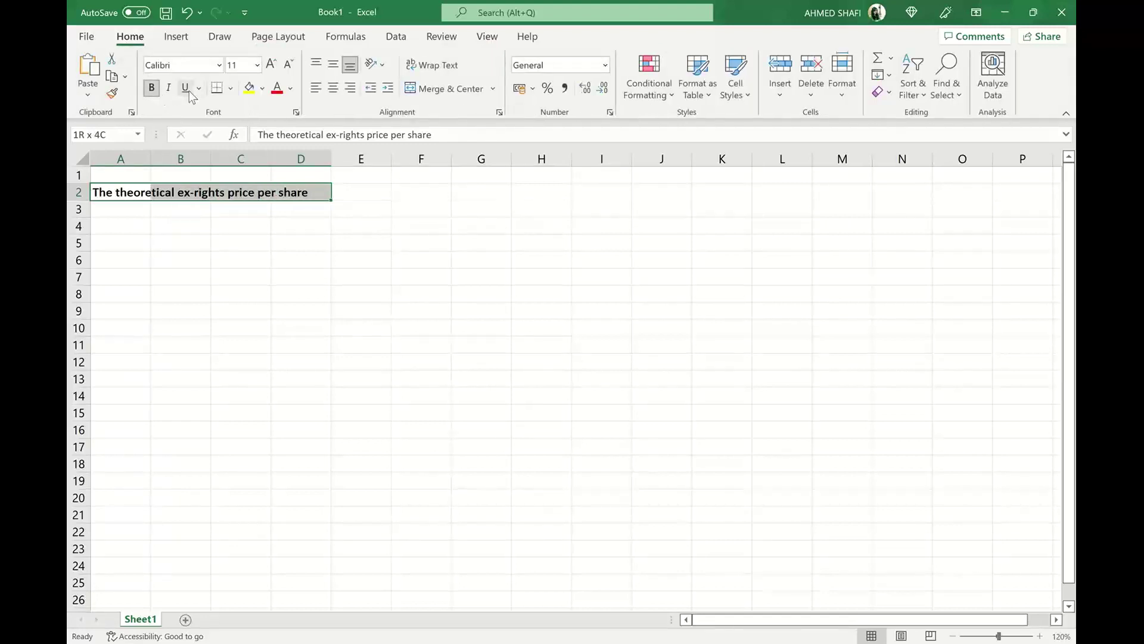
{"action": "left_click", "coordinate": [185, 88]}
- Enter the label "5 shares x $2.6/share" in A4 and calculate its value in C4 with =2.6*5
{"action": "left_click", "coordinate": [149, 230]}
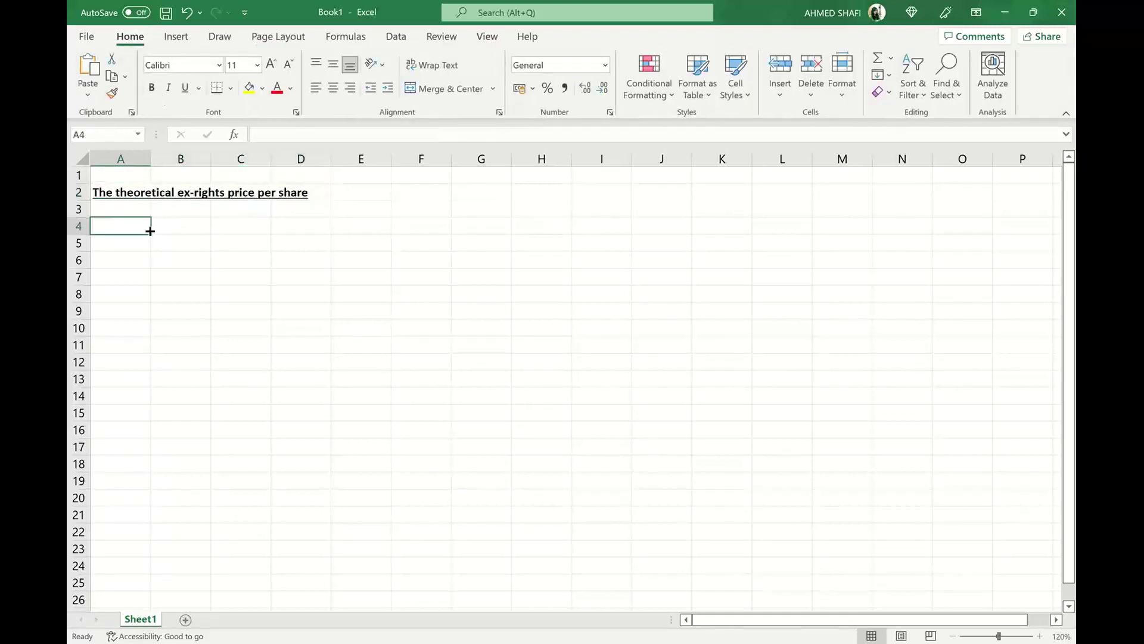
{"action": "type", "text": "5"}
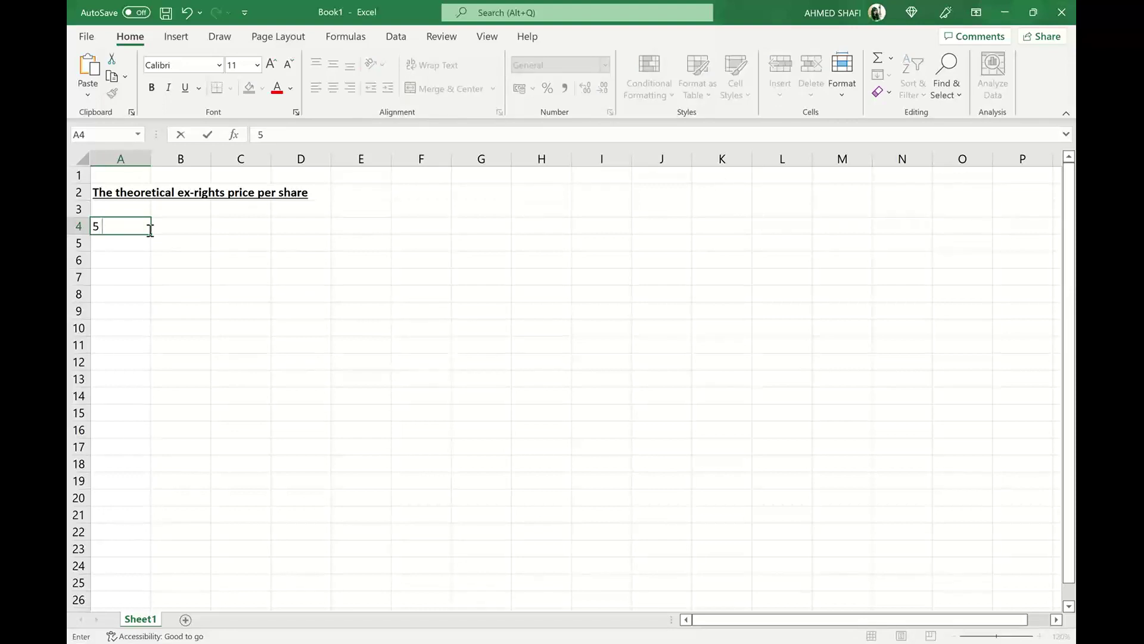
{"action": "type", "text": " shares x $2.6"}
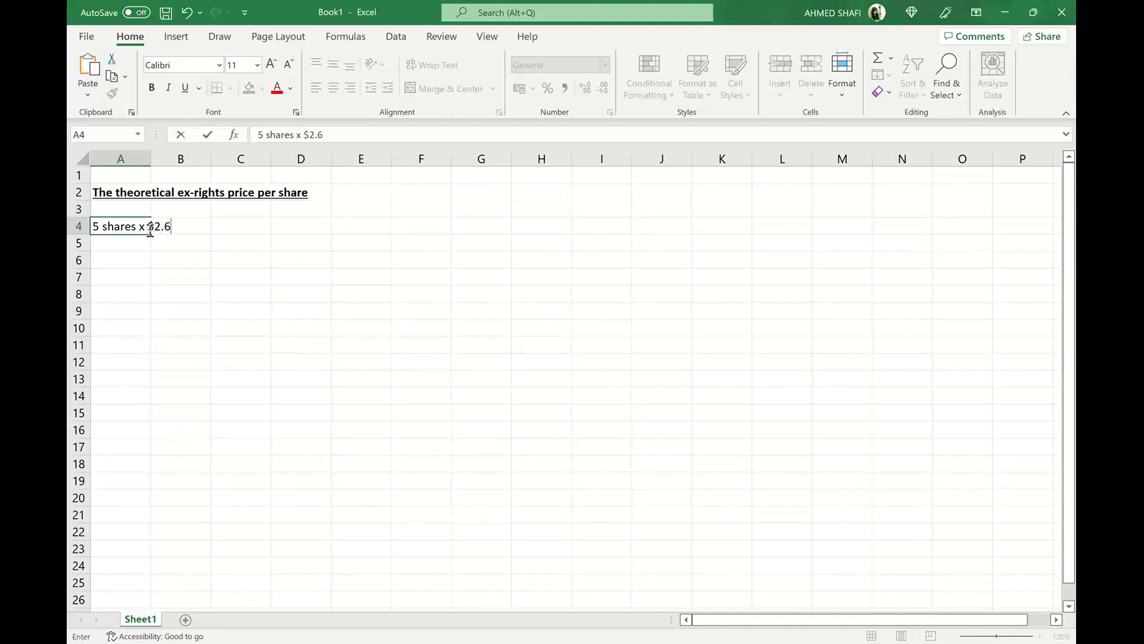
{"action": "type", "text": "/share"}
{"action": "left_click", "coordinate": [235, 224]}
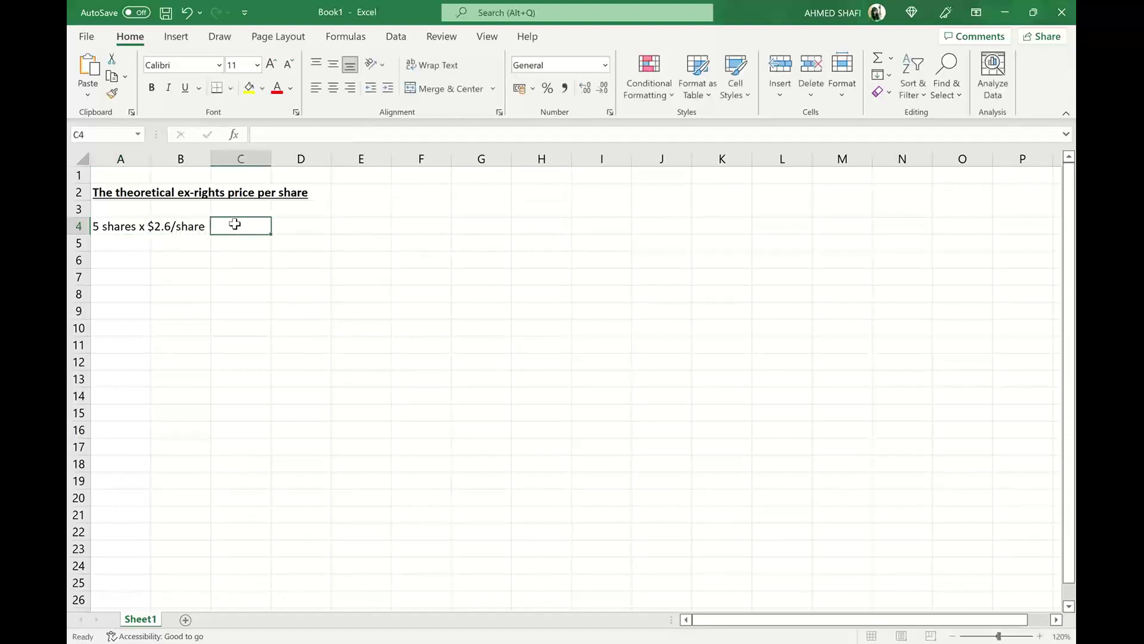
{"action": "type", "text": "="}
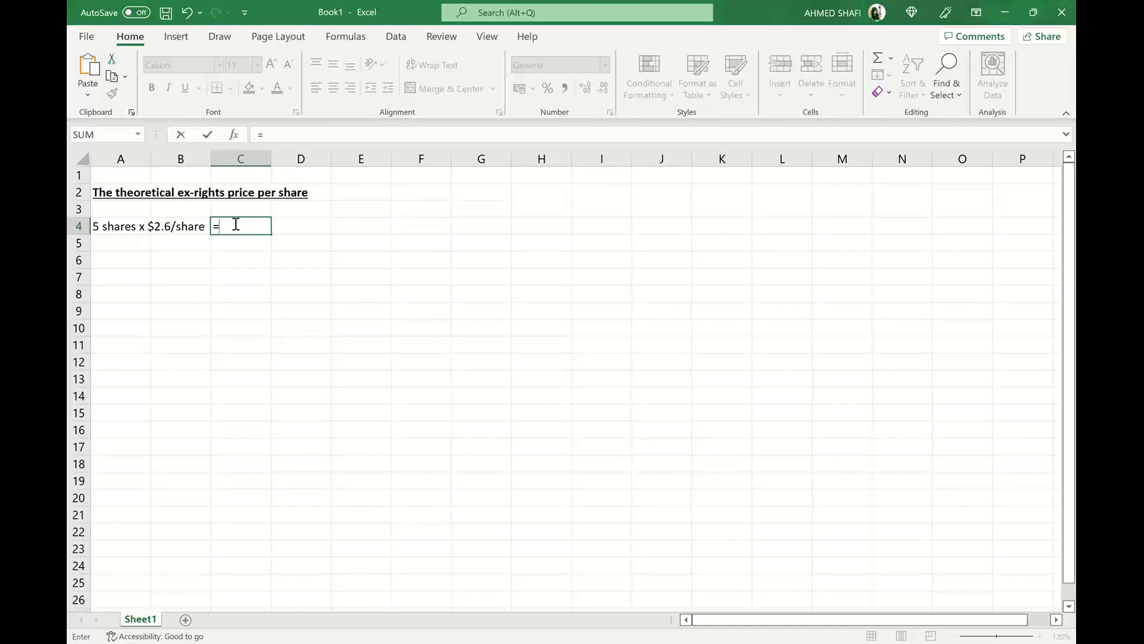
{"action": "type", "text": "=2.6*5"}
{"action": "key", "text": "Return"}
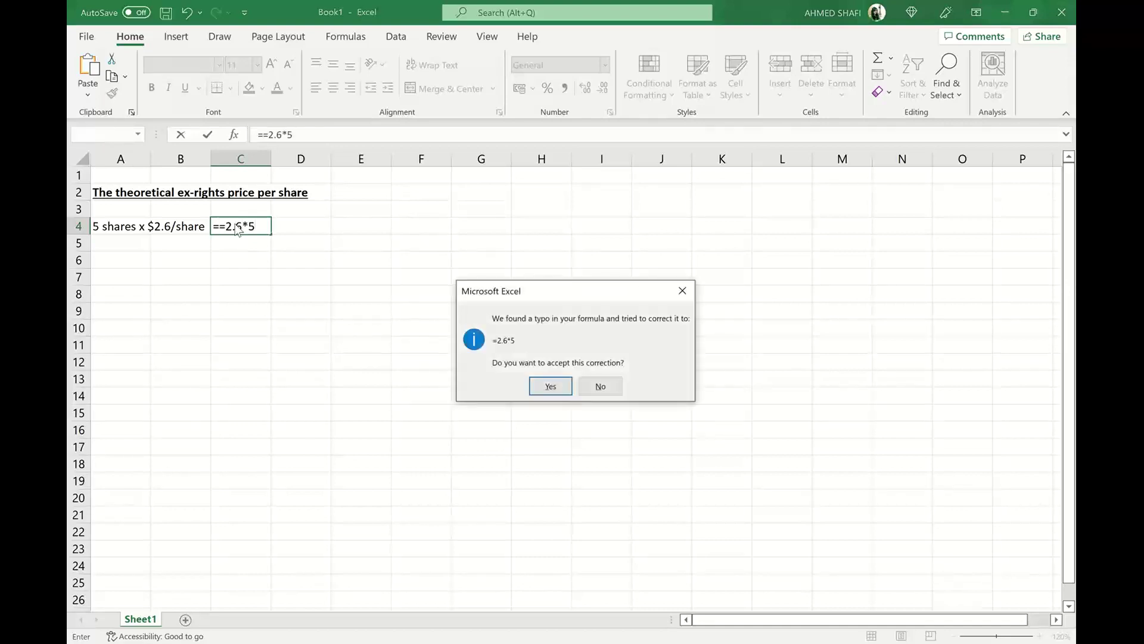
{"action": "left_click", "coordinate": [565, 384]}
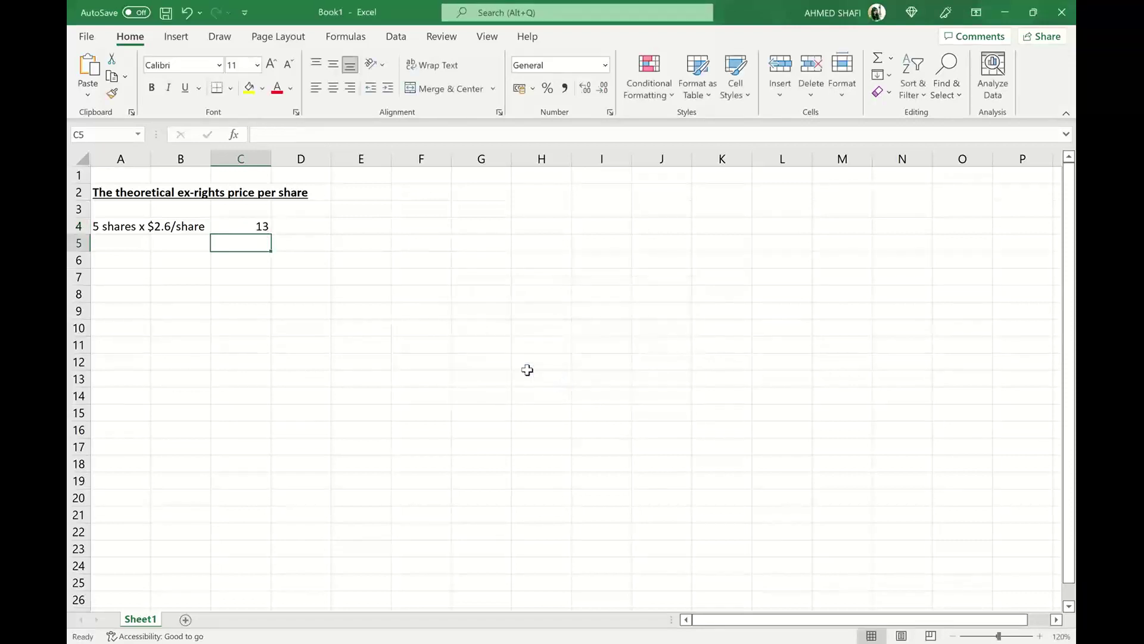
- Enter the label "1 share x $1.82/share" in A5 and its value =1.82 in C5
{"action": "left_click", "coordinate": [145, 249]}
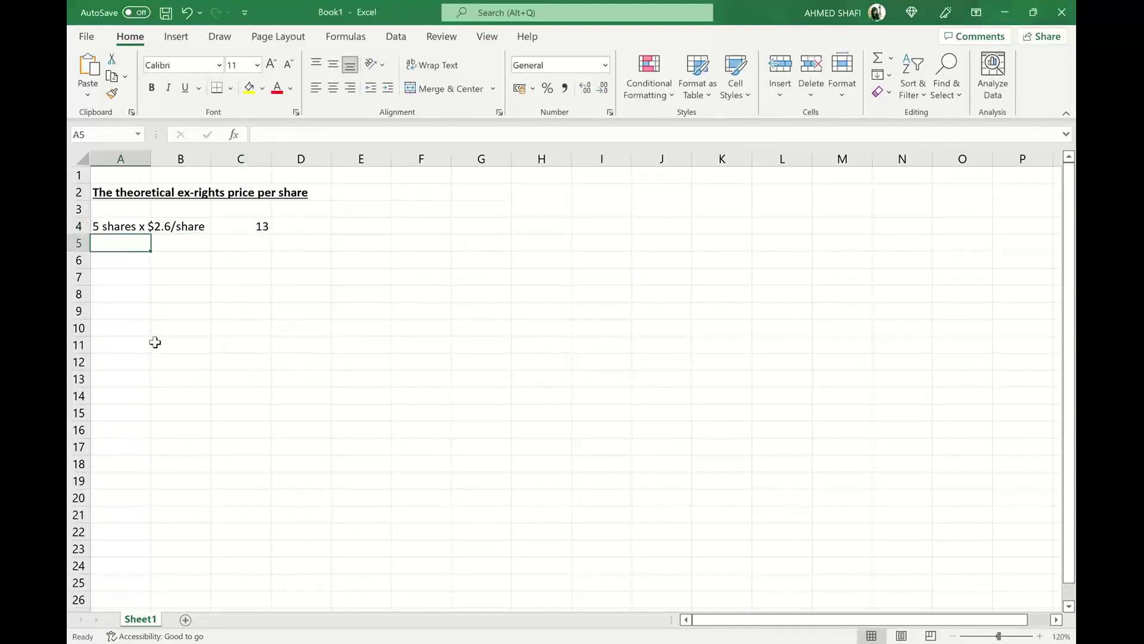
{"action": "type", "text": "1 s"}
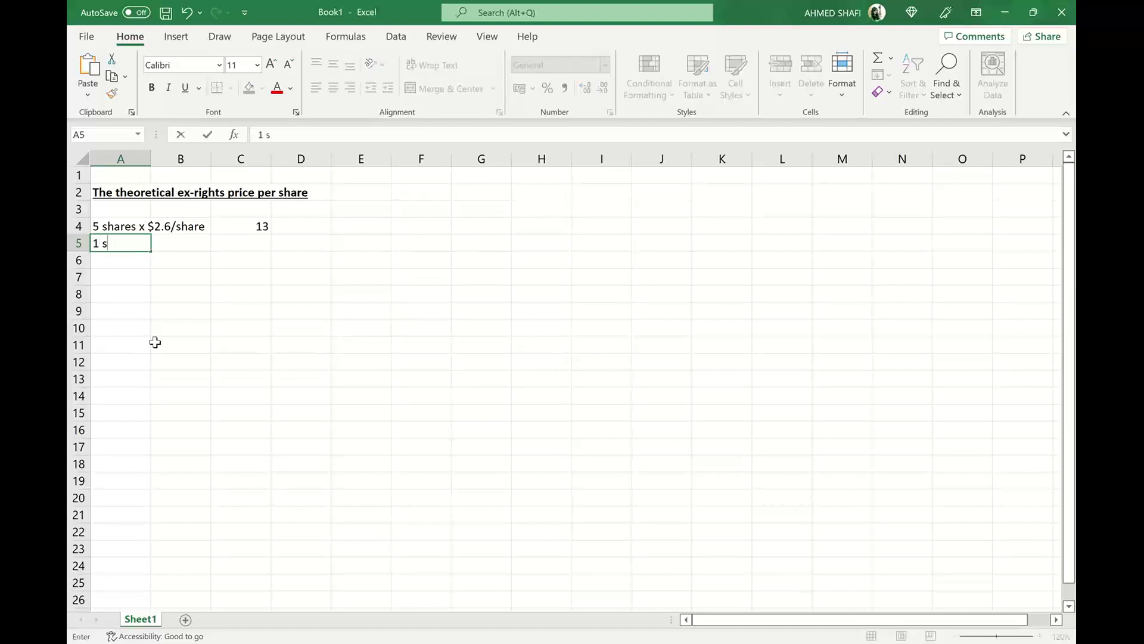
{"action": "type", "text": "hare x $1.82/share"}
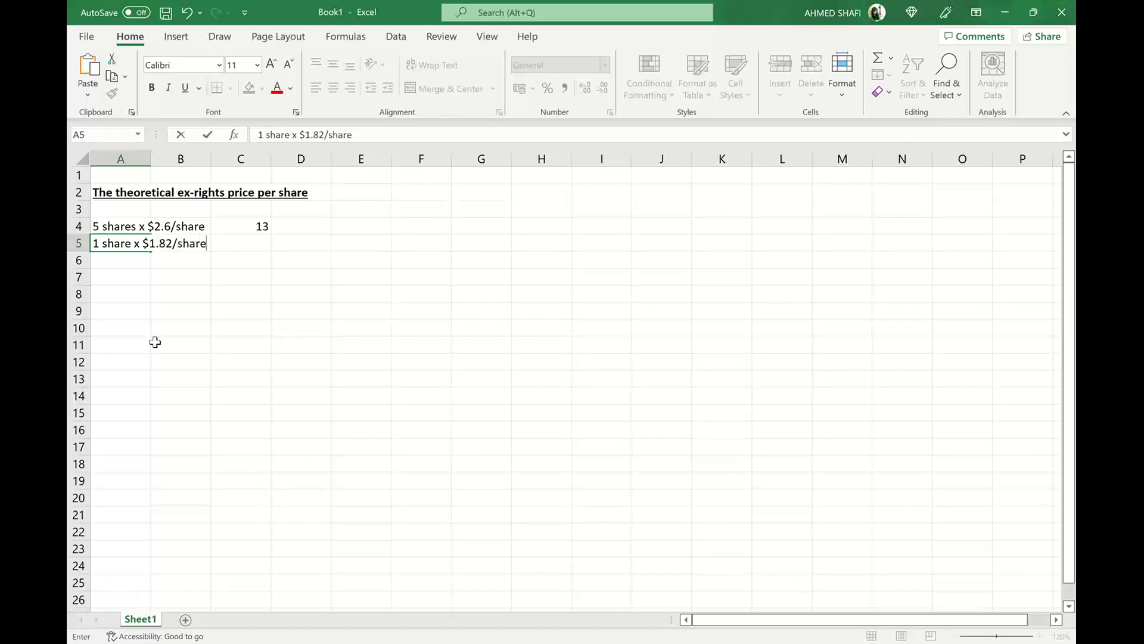
{"action": "left_click", "coordinate": [259, 251]}
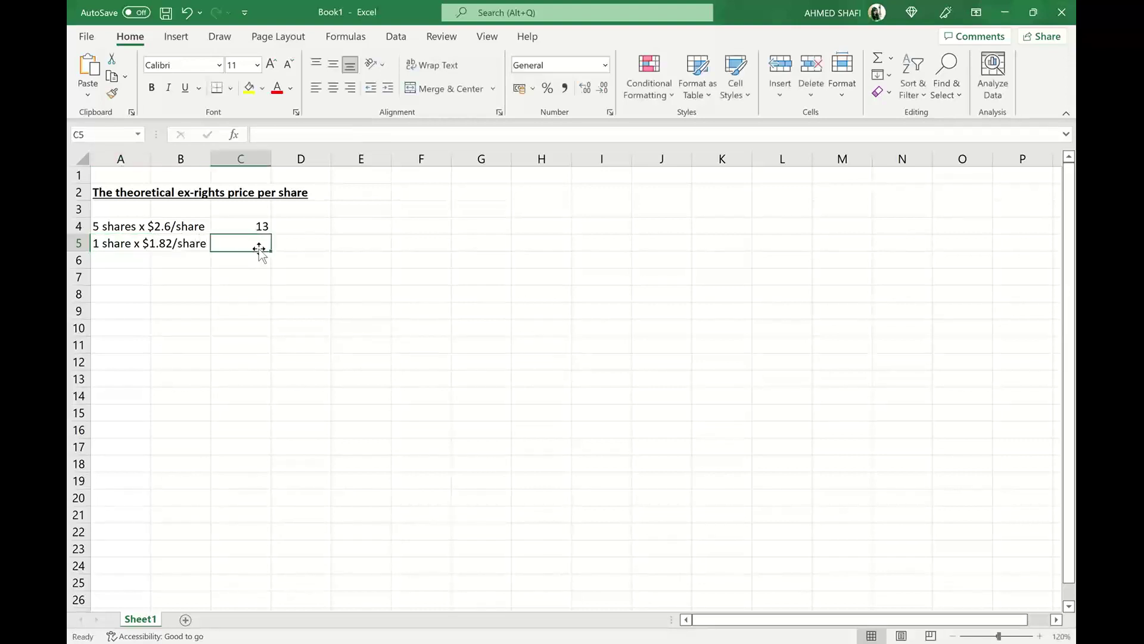
{"action": "type", "text": "="}
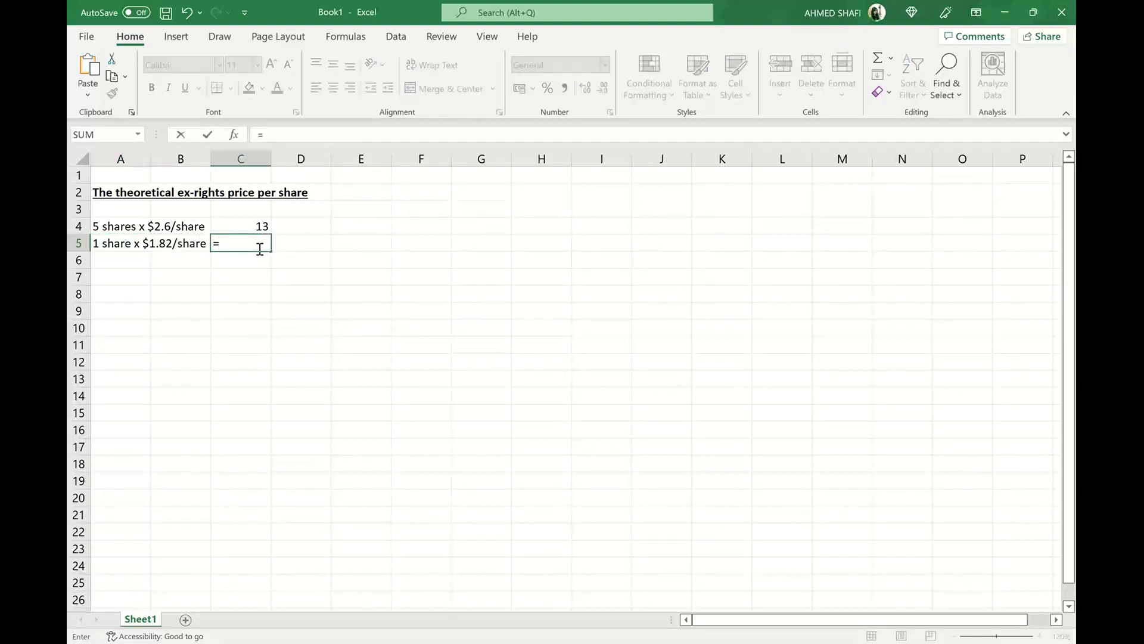
{"action": "type", "text": "1.82"}
{"action": "left_click", "coordinate": [265, 273]}
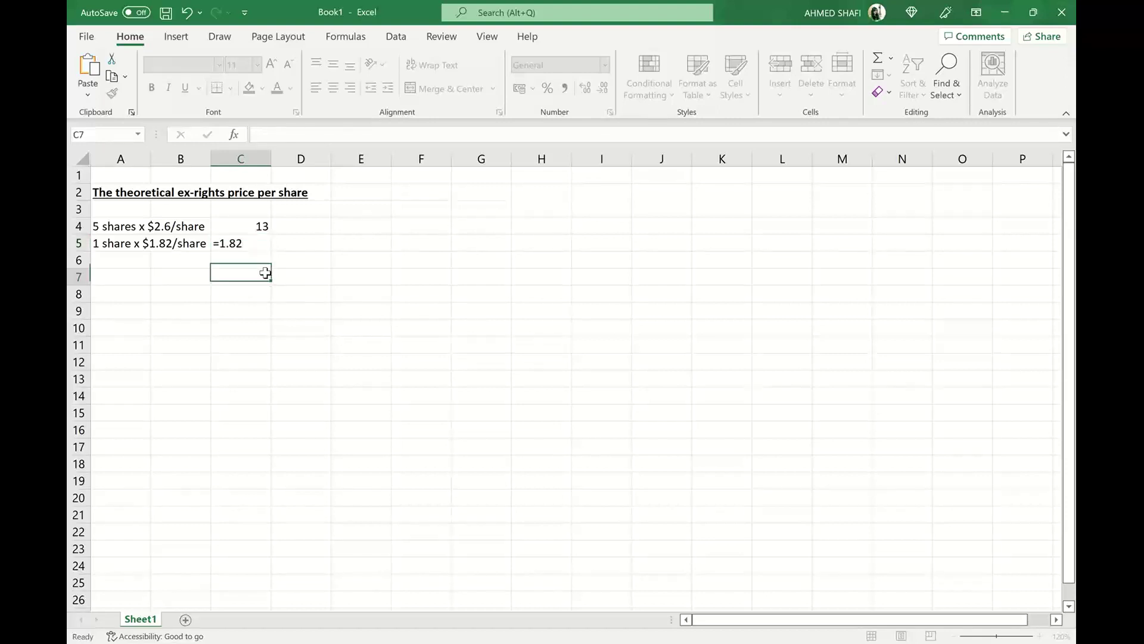
- Add a top border across A6:C6 to mark the total row
{"action": "left_click", "coordinate": [105, 257]}
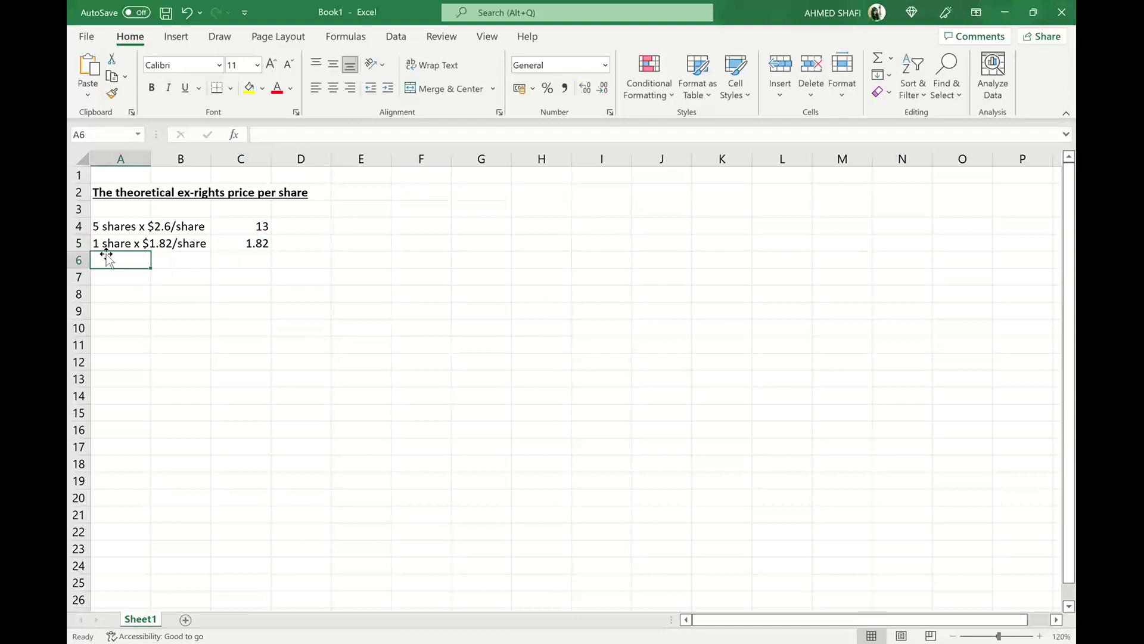
{"action": "left_click_drag", "start_coordinate": [105, 257], "coordinate": [241, 260]}
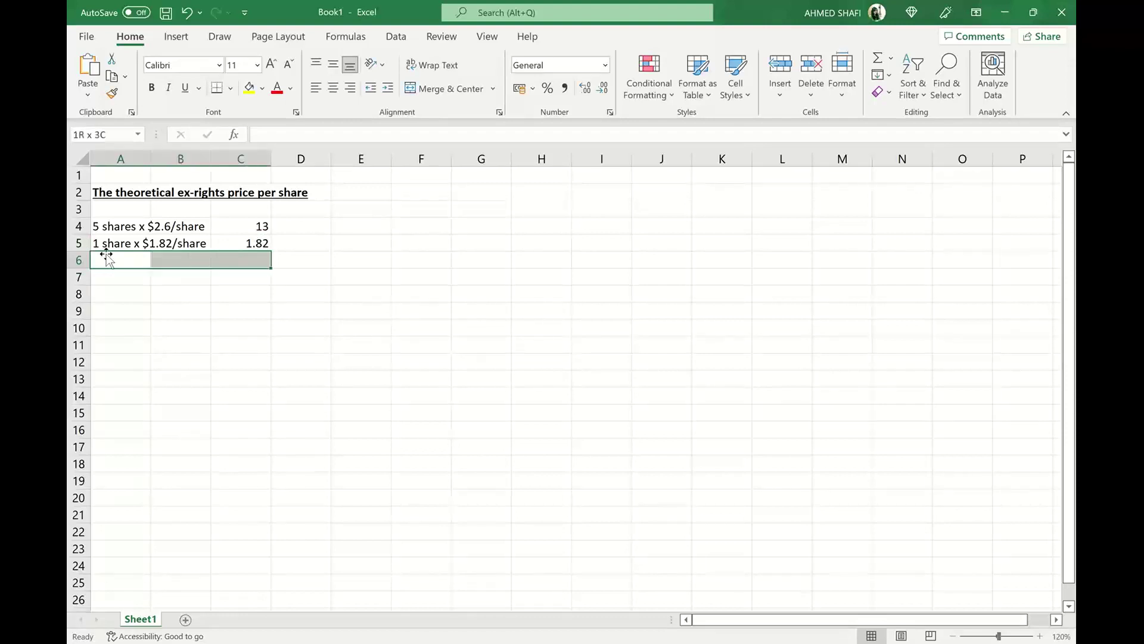
{"action": "left_click", "coordinate": [138, 309]}
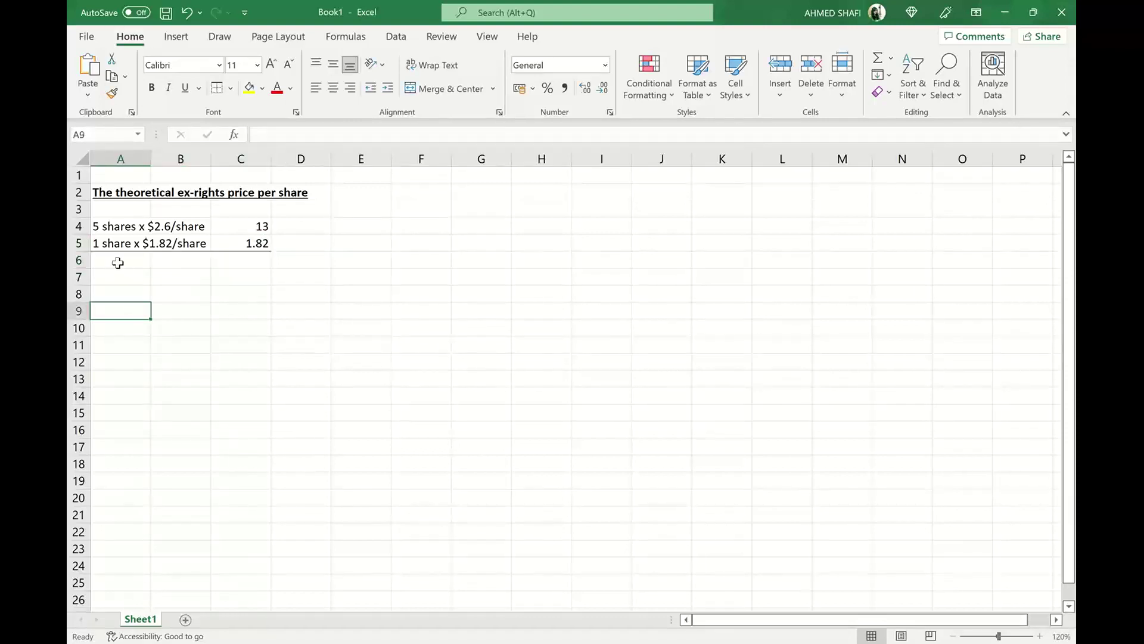
- Enter the total row with "6 shares" in A6 and 14.82 in C6
{"action": "left_click", "coordinate": [119, 260]}
{"action": "type", "text": "6"}
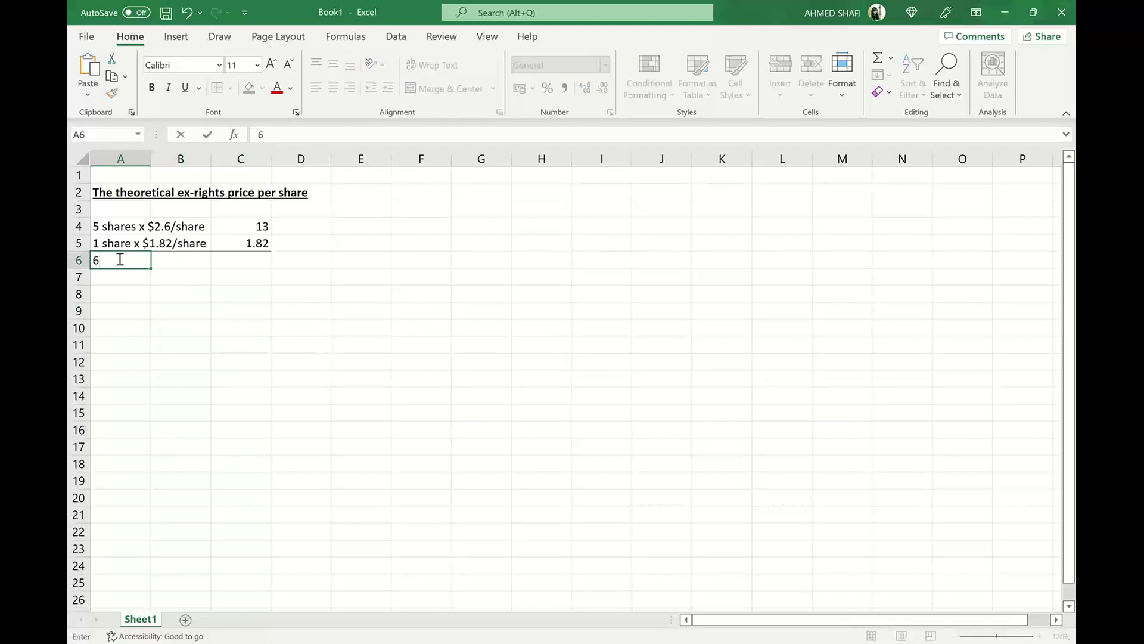
{"action": "type", "text": " shares"}
{"action": "left_click", "coordinate": [232, 261]}
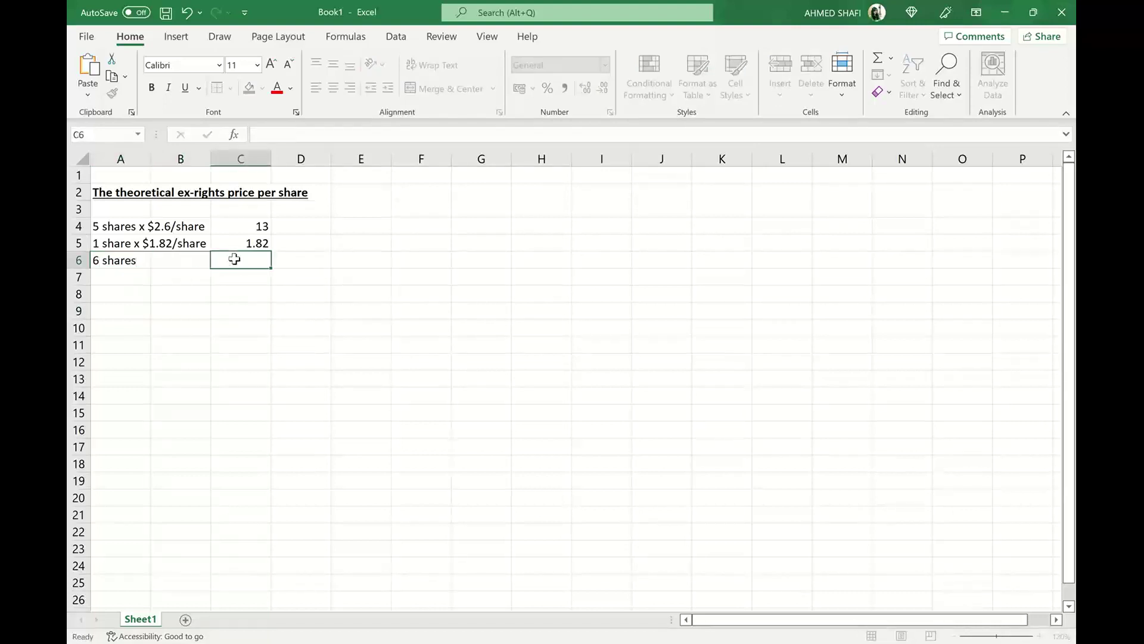
{"action": "type", "text": "="}
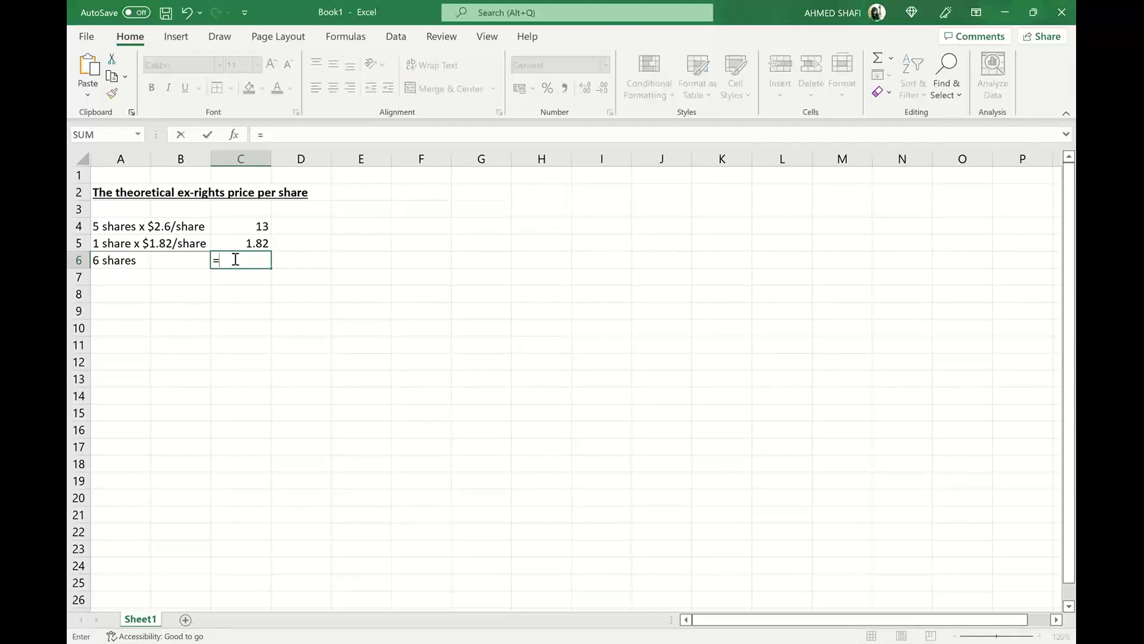
{"action": "type", "text": "14.82"}
{"action": "left_click", "coordinate": [262, 360]}
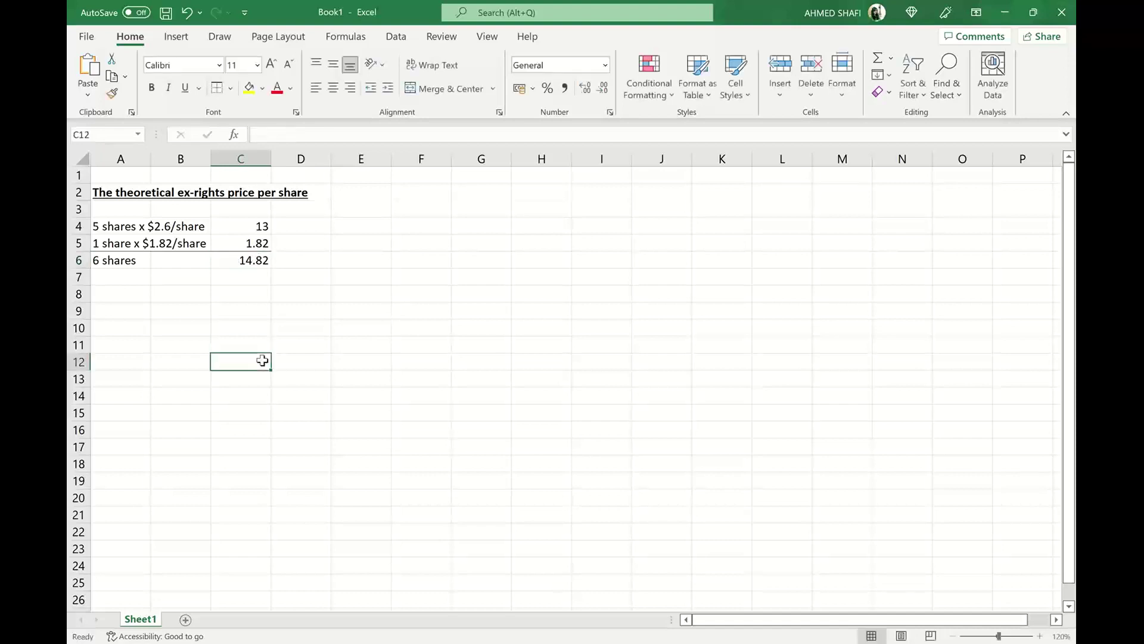
- Label A8 "TERP" and calculate the price per share in C8 with =14.82/6
{"action": "left_click", "coordinate": [149, 296]}
{"action": "type", "text": "TER"}
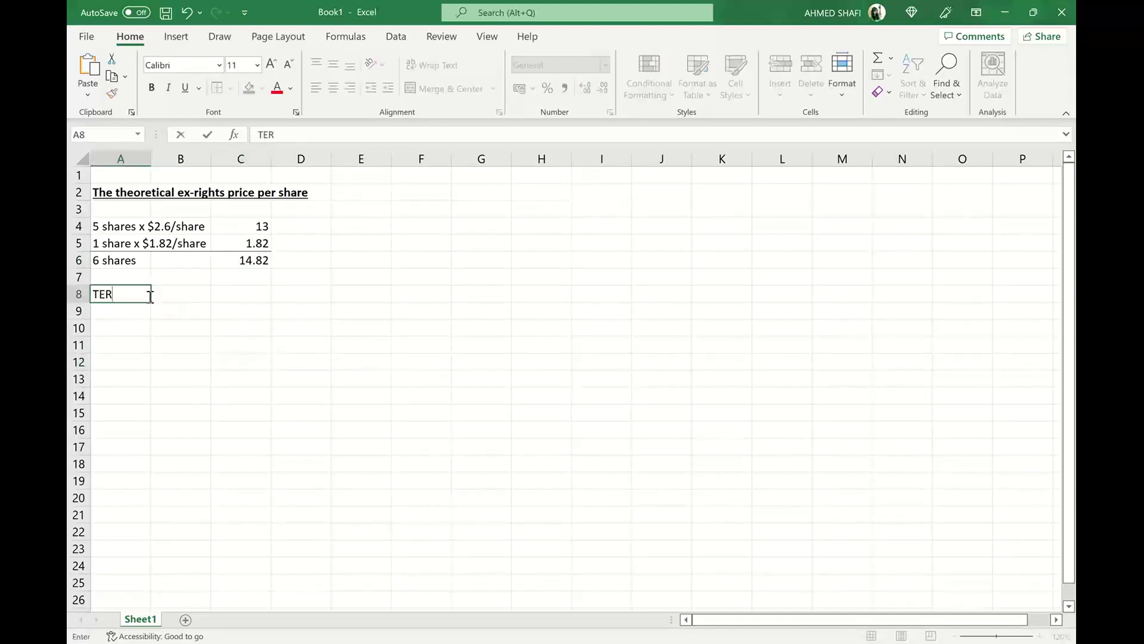
{"action": "type", "text": "P"}
{"action": "left_click", "coordinate": [224, 298]}
{"action": "type", "text": "=14"}
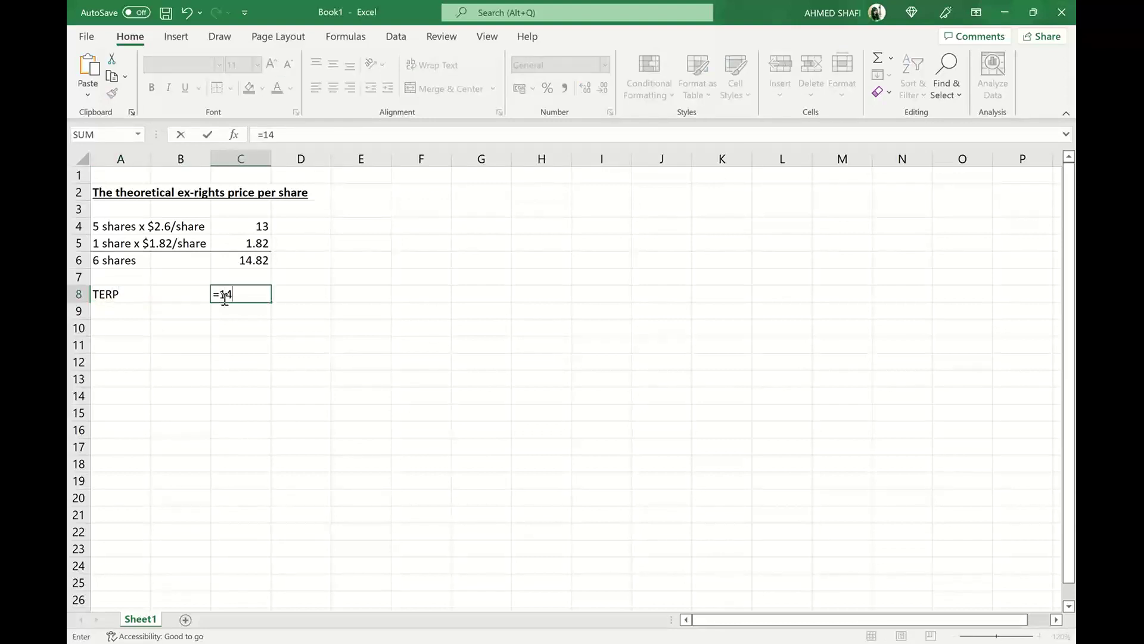
{"action": "type", "text": ".82/6"}
{"action": "key", "text": "Return"}
{"action": "left_click", "coordinate": [381, 339]}
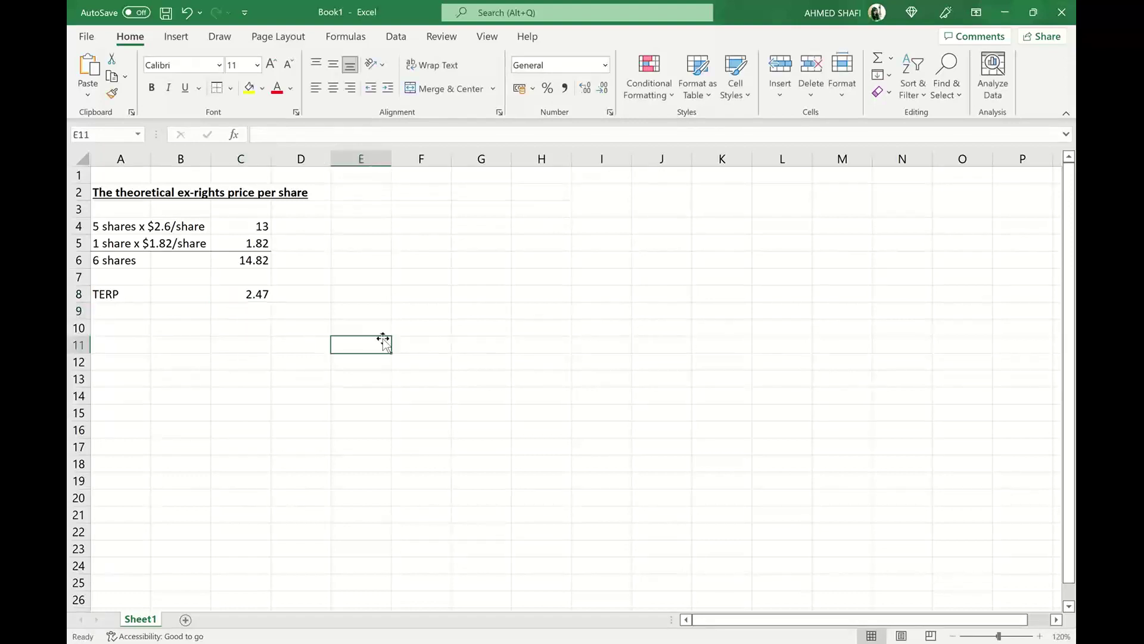
- Highlight the TERP row A8:C8 with yellow fill
{"action": "left_click", "coordinate": [115, 288]}
{"action": "key", "text": "shift+Right"}
{"action": "key", "text": "shift+Right"}
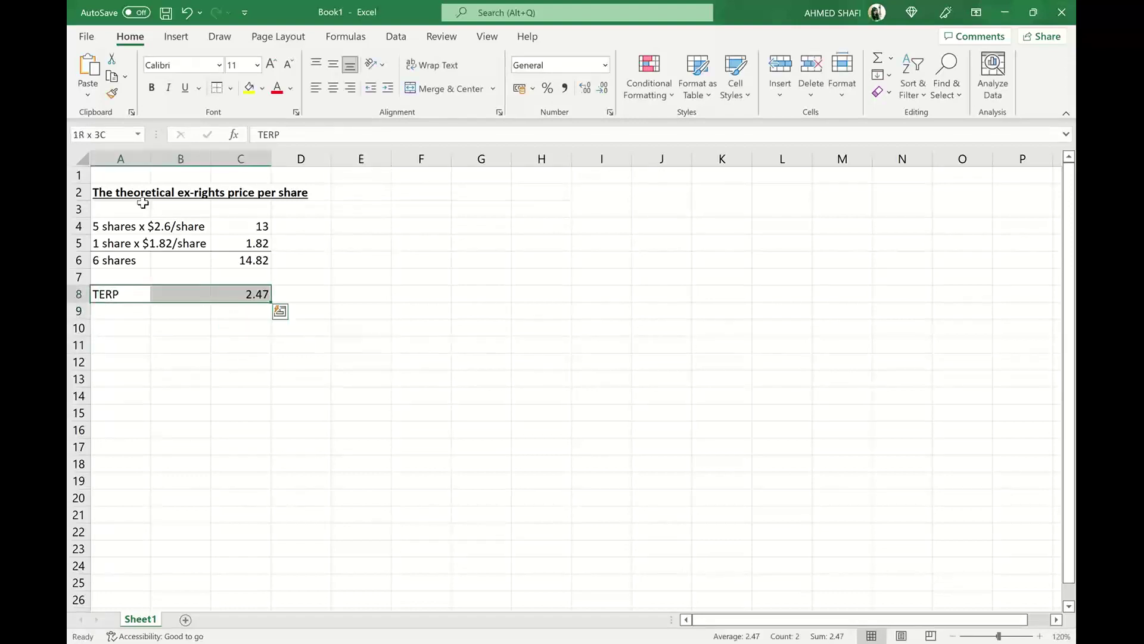
{"action": "left_click", "coordinate": [249, 88]}
{"action": "left_click", "coordinate": [382, 380]}
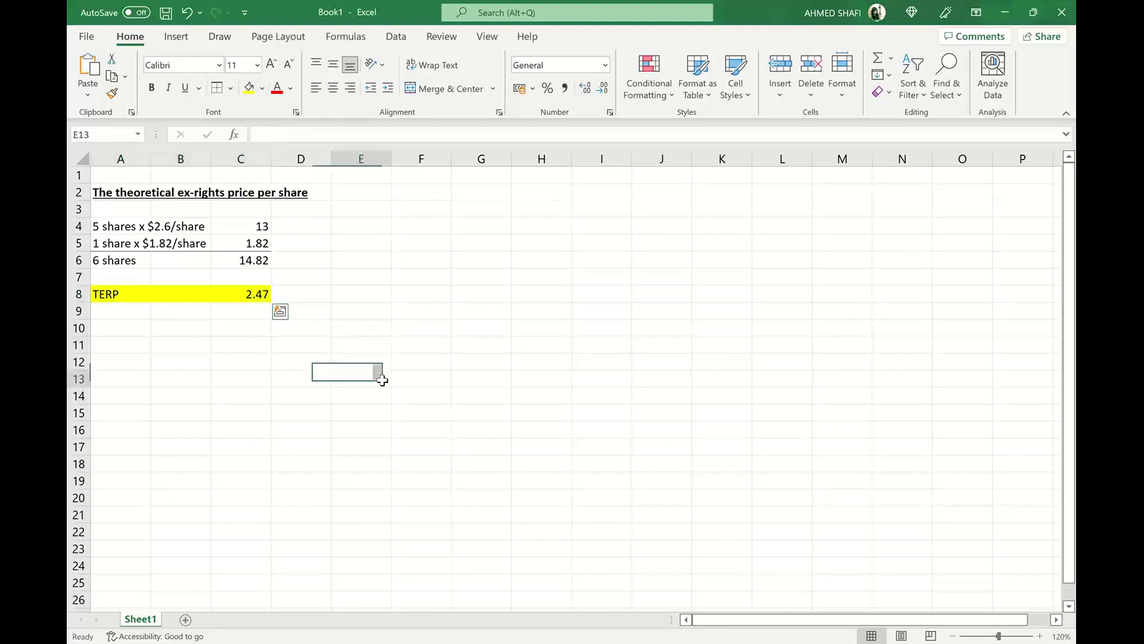
- Enter "70m shares x $2.6/share" in A10 and calculate its value in D10 with =70*2.6
{"action": "left_click", "coordinate": [122, 331]}
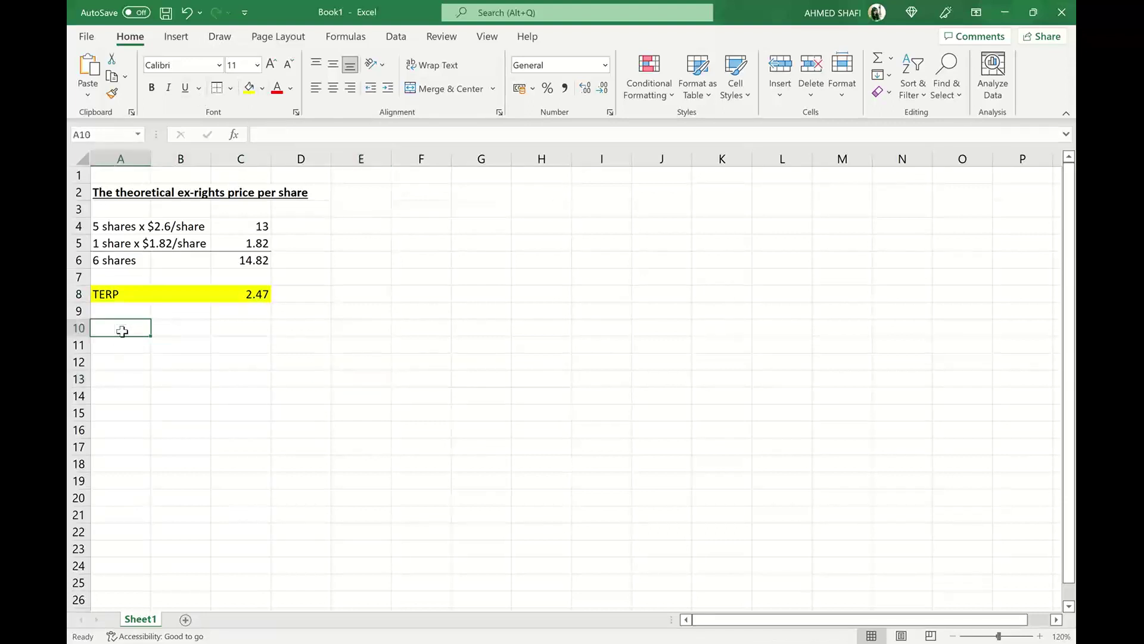
{"action": "type", "text": "7"}
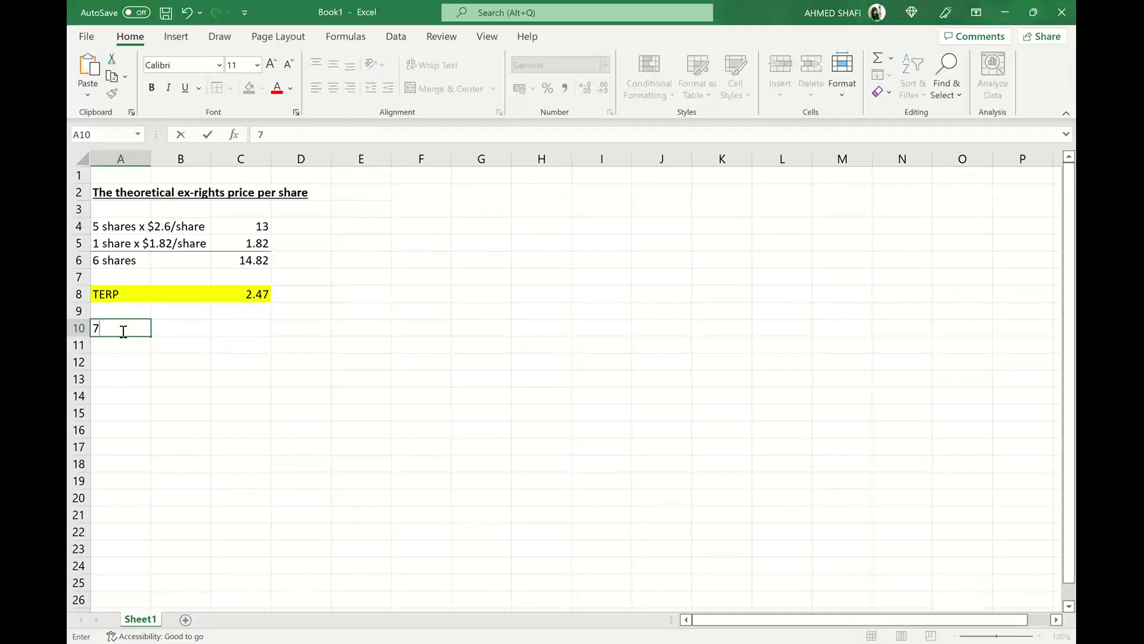
{"action": "type", "text": "-0m shares x $2.6/"}
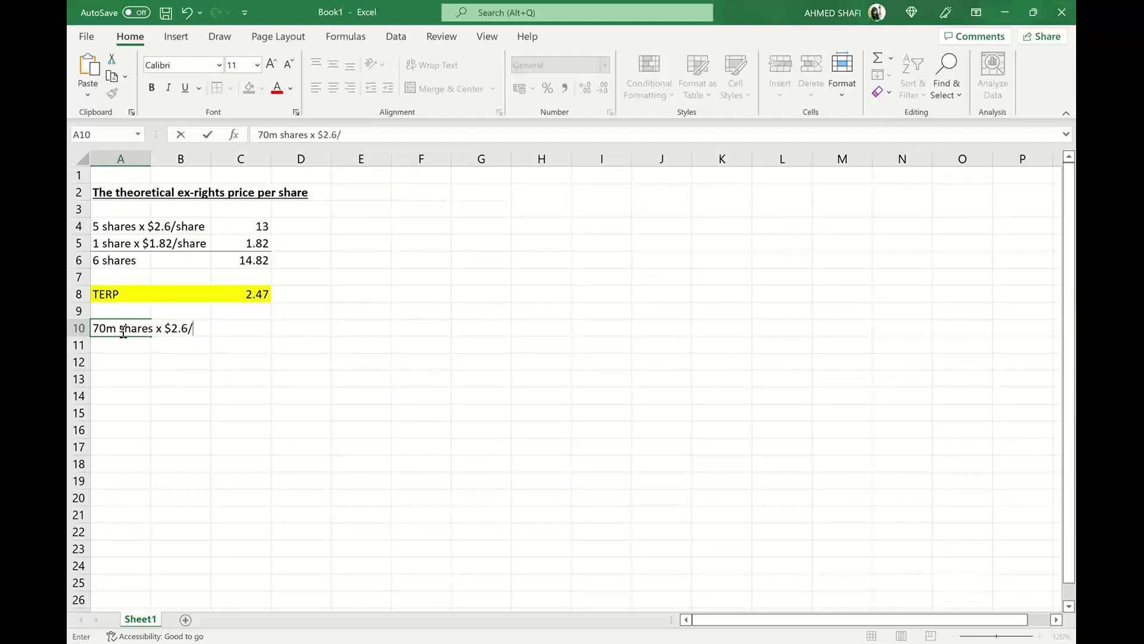
{"action": "type", "text": "share"}
{"action": "left_click", "coordinate": [279, 334]}
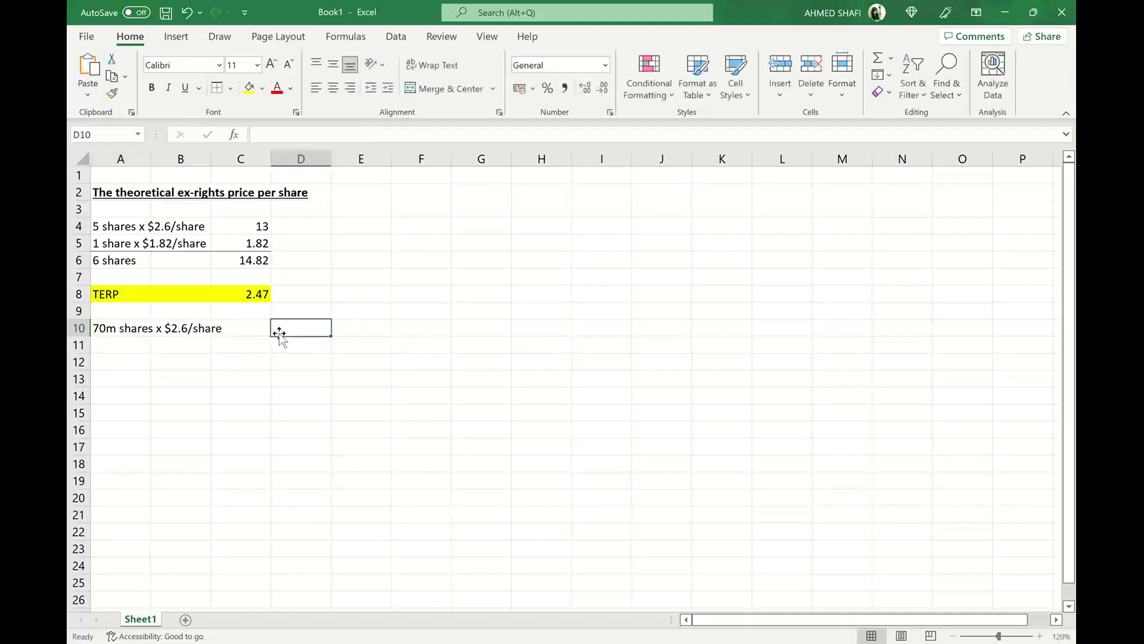
{"action": "type", "text": "="}
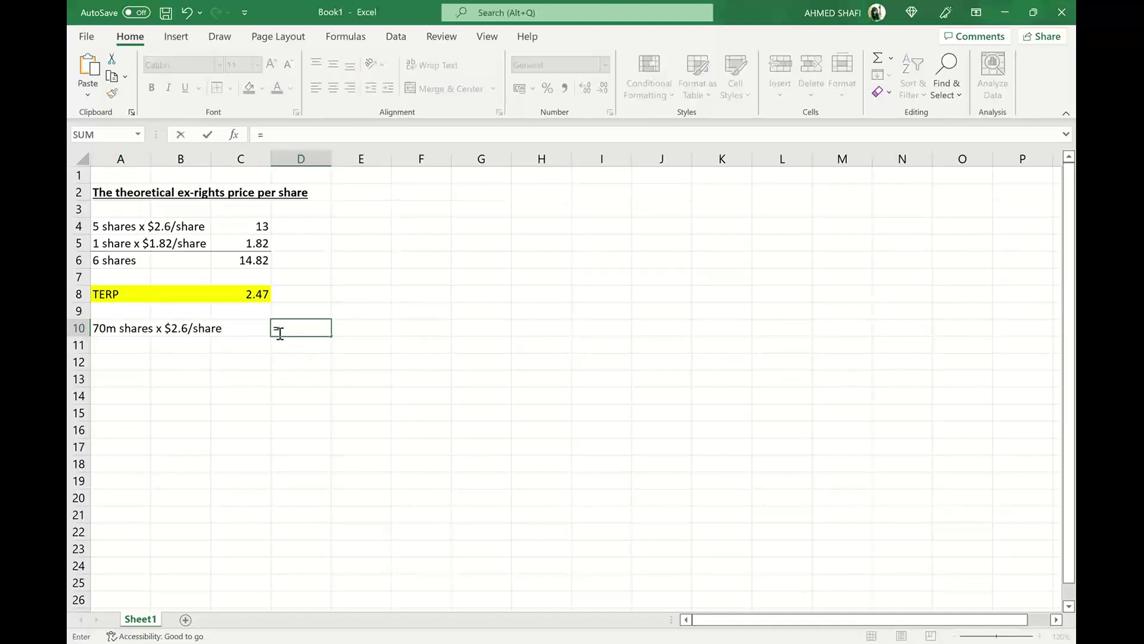
{"action": "type", "text": "70*2.6"}
{"action": "key", "text": "Return"}
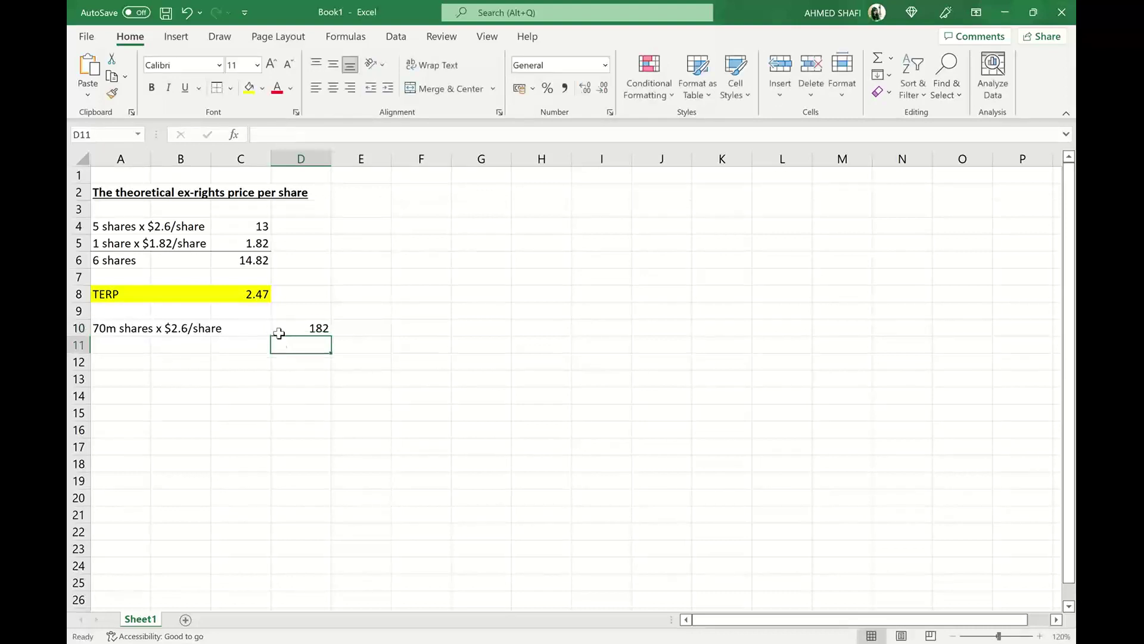
- Enter "14m shares x $1.82/share" in A11 and calculate its value in D11 with =14*1.82
{"action": "left_click", "coordinate": [123, 346]}
{"action": "type", "text": "14m "}
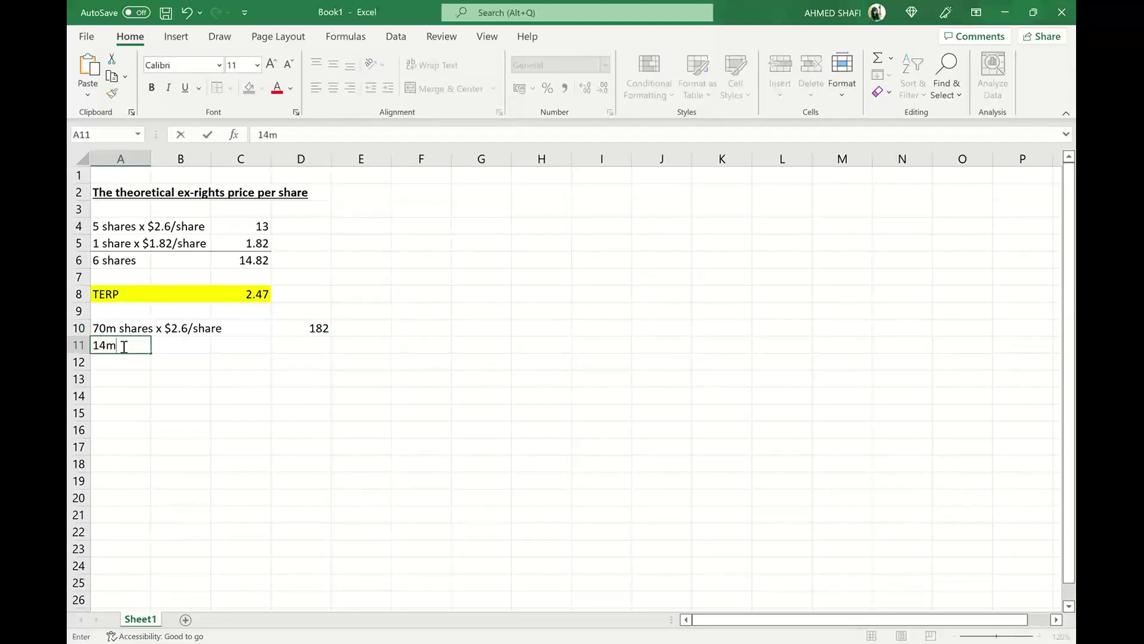
{"action": "type", "text": "shares x $1.8"}
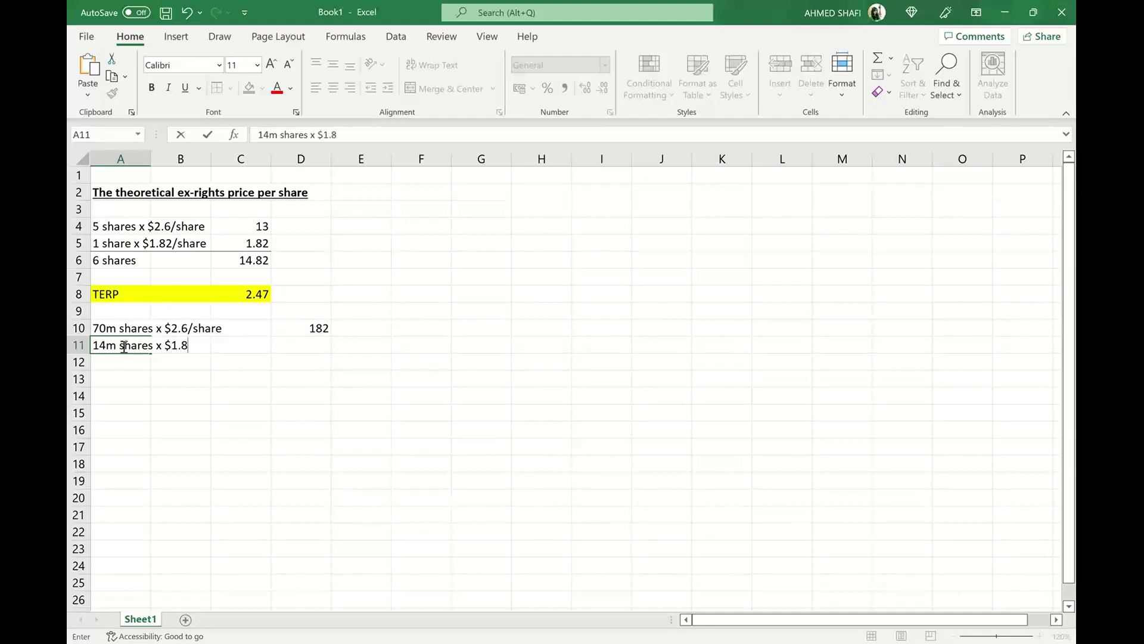
{"action": "type", "text": "2/share"}
{"action": "left_click", "coordinate": [281, 341]}
{"action": "type", "text": "=1"}
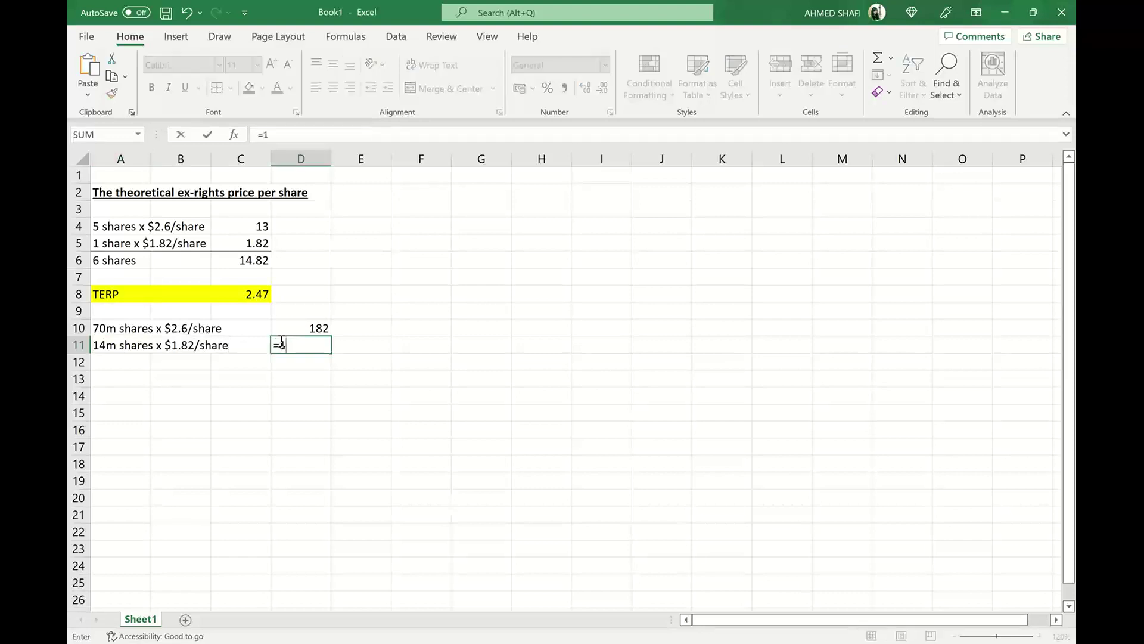
{"action": "type", "text": "4*1.82"}
{"action": "key", "text": "Return"}
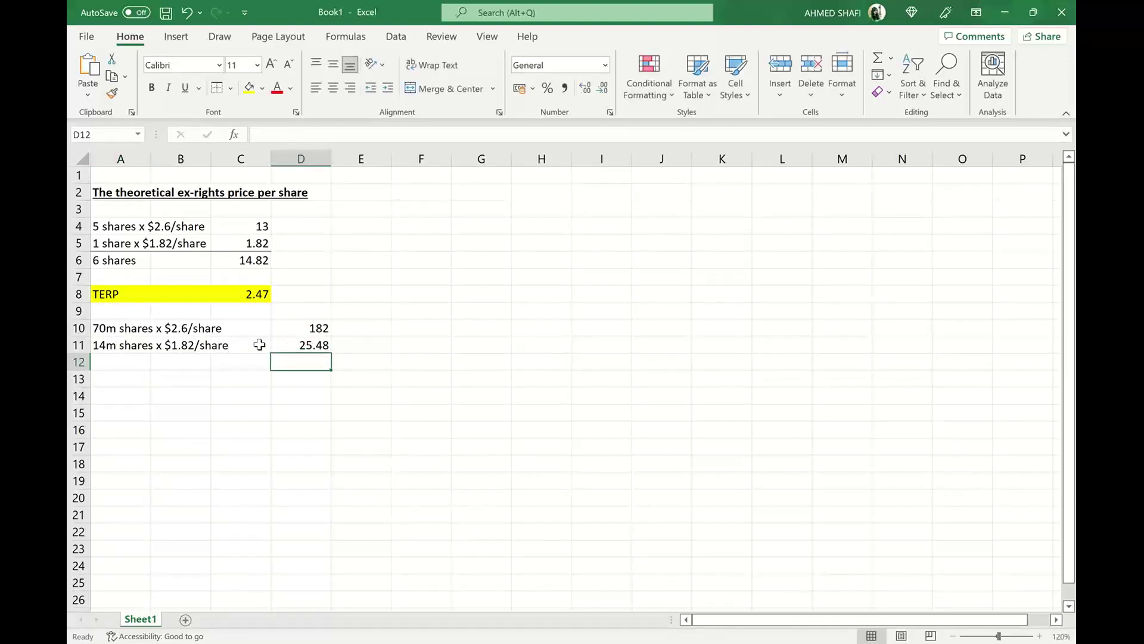
- Add a top border across A12:D12 to mark the total row
{"action": "left_click", "coordinate": [135, 362]}
{"action": "key", "text": "shift+Right"}
{"action": "key", "text": "shift+Right"}
{"action": "key", "text": "shift+Right"}
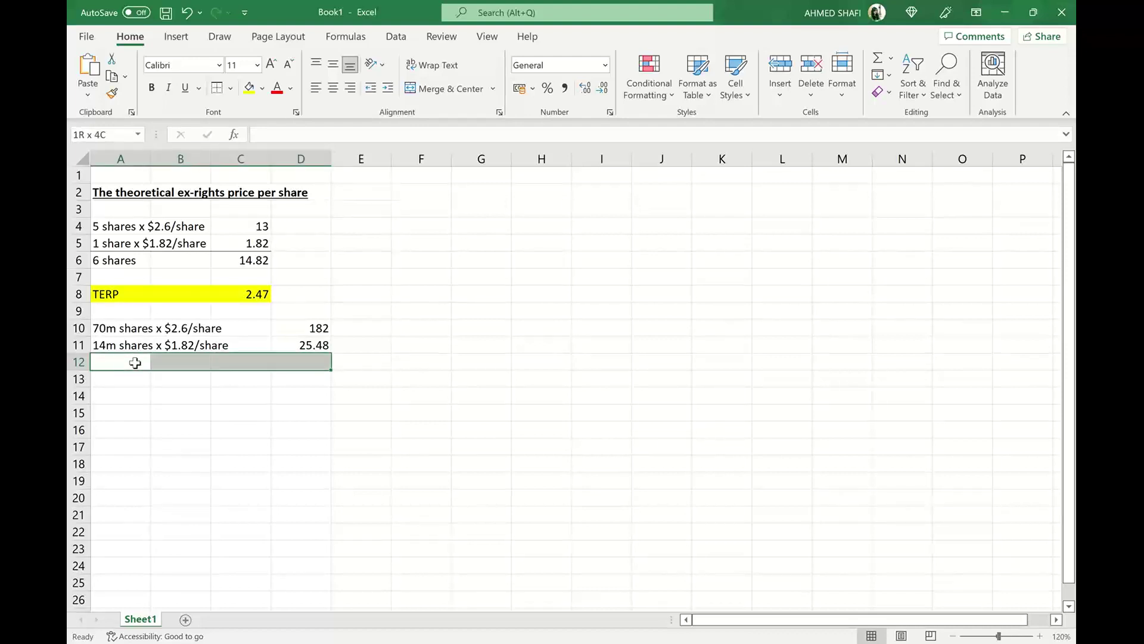
{"action": "key", "text": "alt+h"}
{"action": "key", "text": "b"}
{"action": "key", "text": "p"}
{"action": "left_click", "coordinate": [169, 442]}
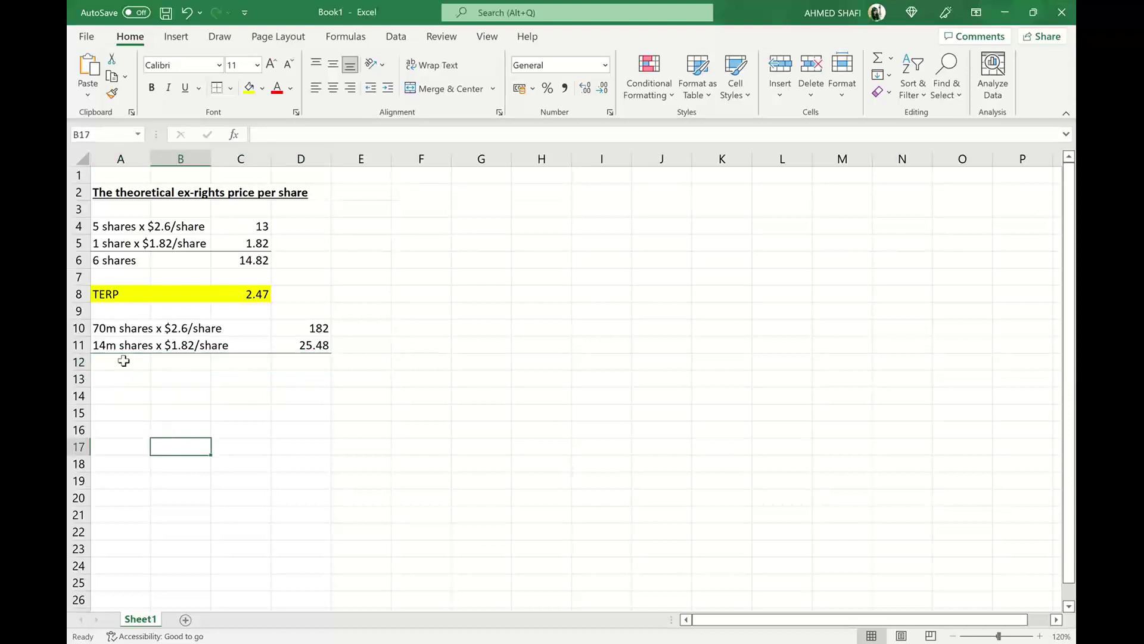
- Enter "84m shares" in A12 and calculate the total value in D12 with =182+25.48
{"action": "left_click", "coordinate": [123, 361]}
{"action": "type", "text": "84"}
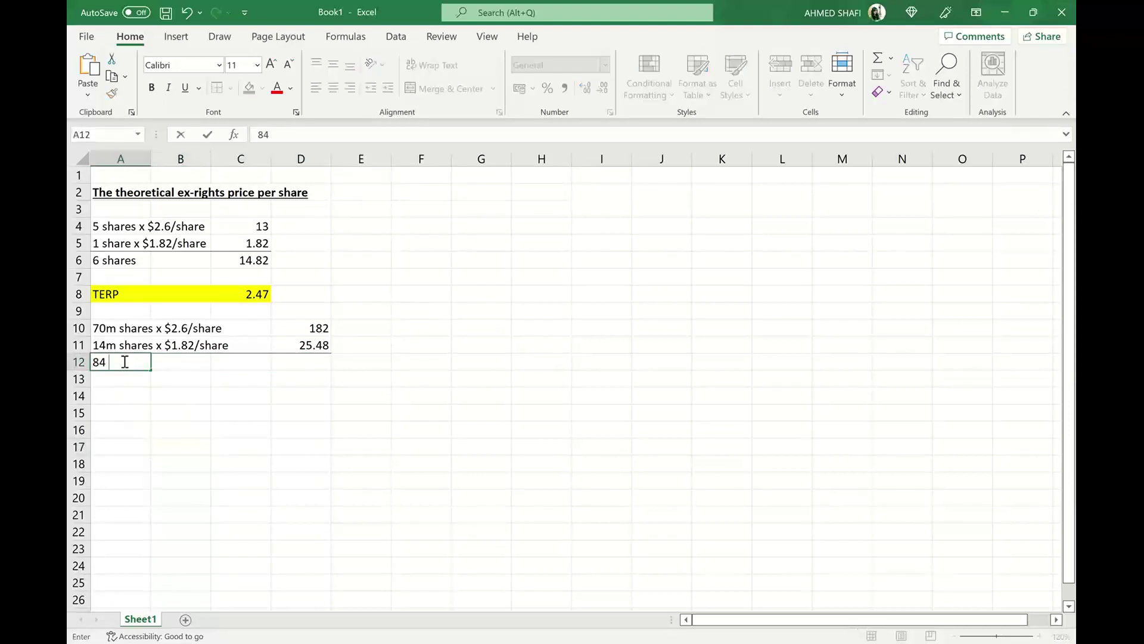
{"action": "type", "text": "m shares"}
{"action": "left_click", "coordinate": [295, 363]}
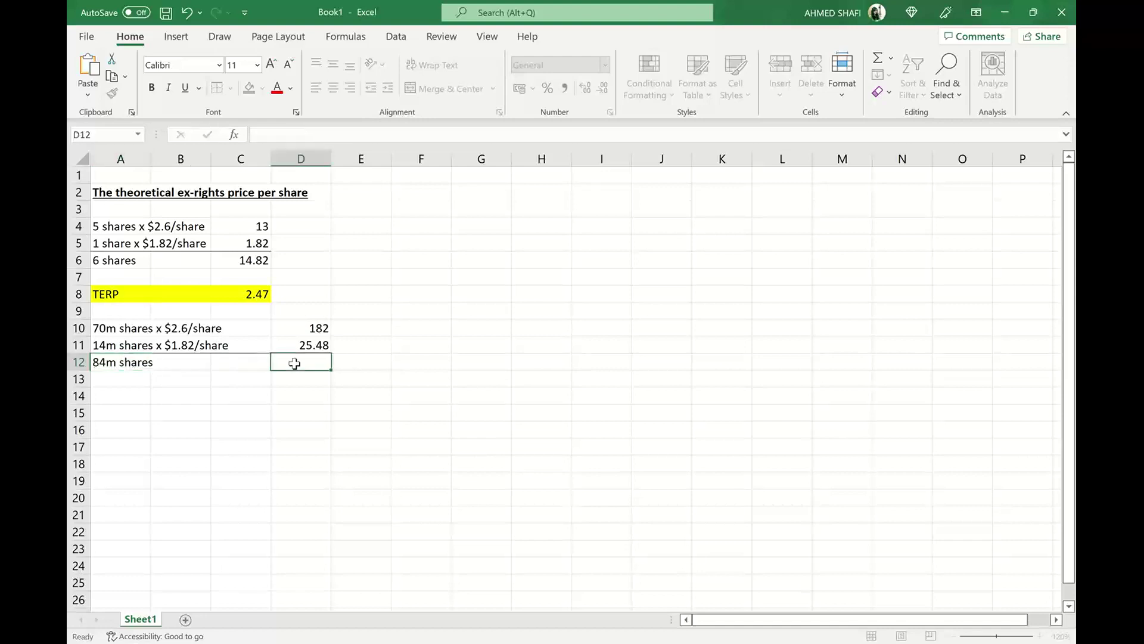
{"action": "type", "text": "=182"}
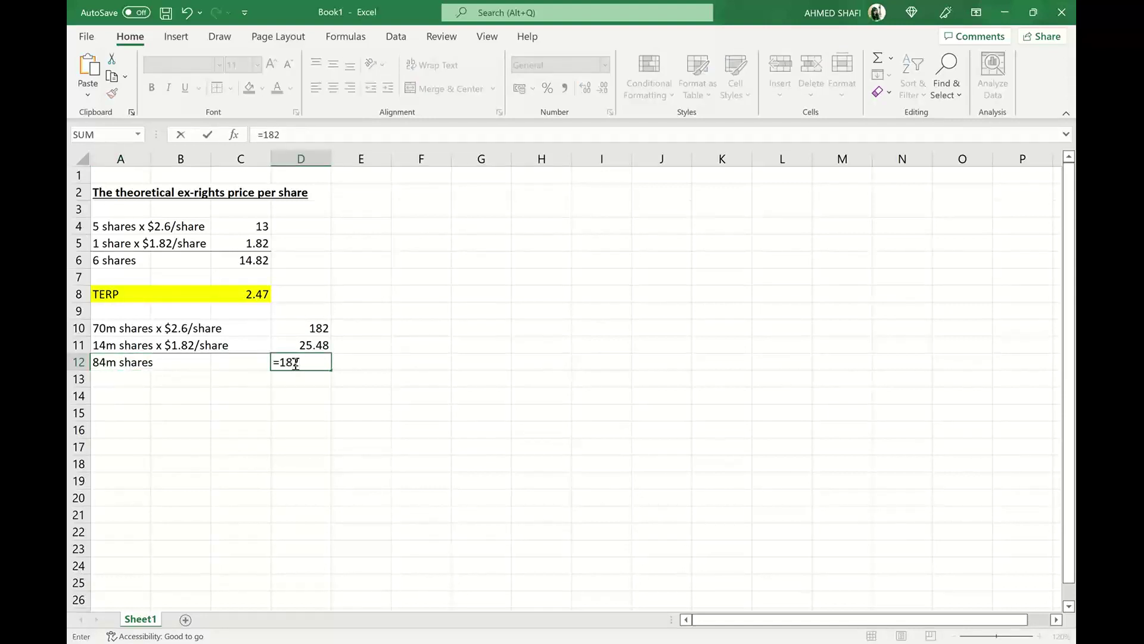
{"action": "type", "text": "+25.48"}
{"action": "key", "text": "Return"}
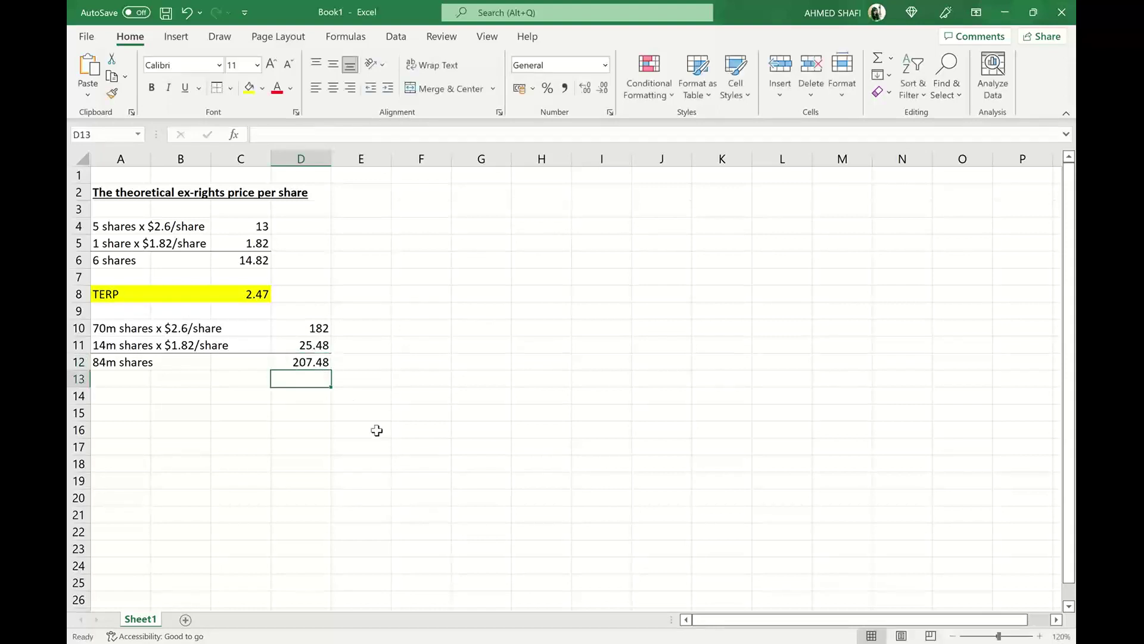
- Label A14 "TERP" and calculate the price per share in C14 with =207.48/84
{"action": "left_click", "coordinate": [136, 399]}
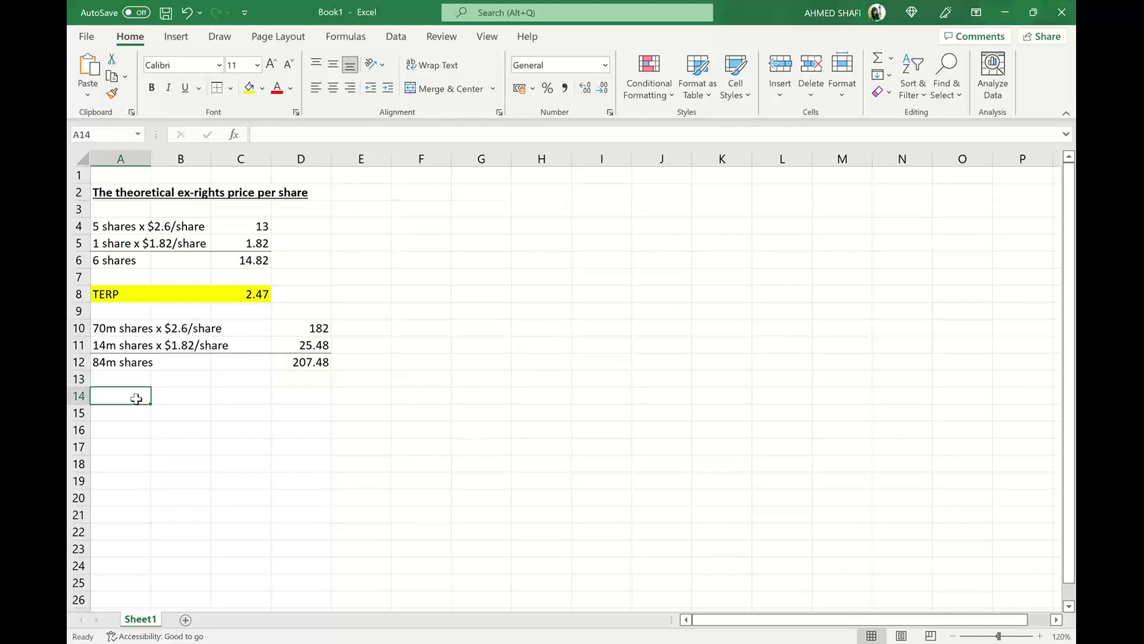
{"action": "type", "text": "TERP"}
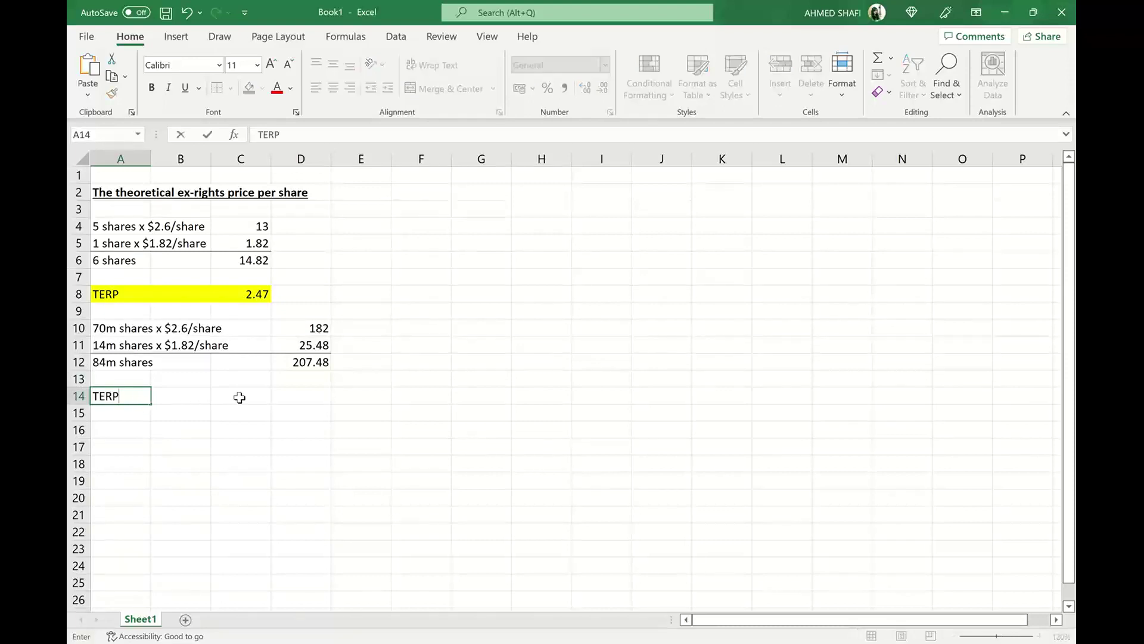
{"action": "key", "text": "Tab"}
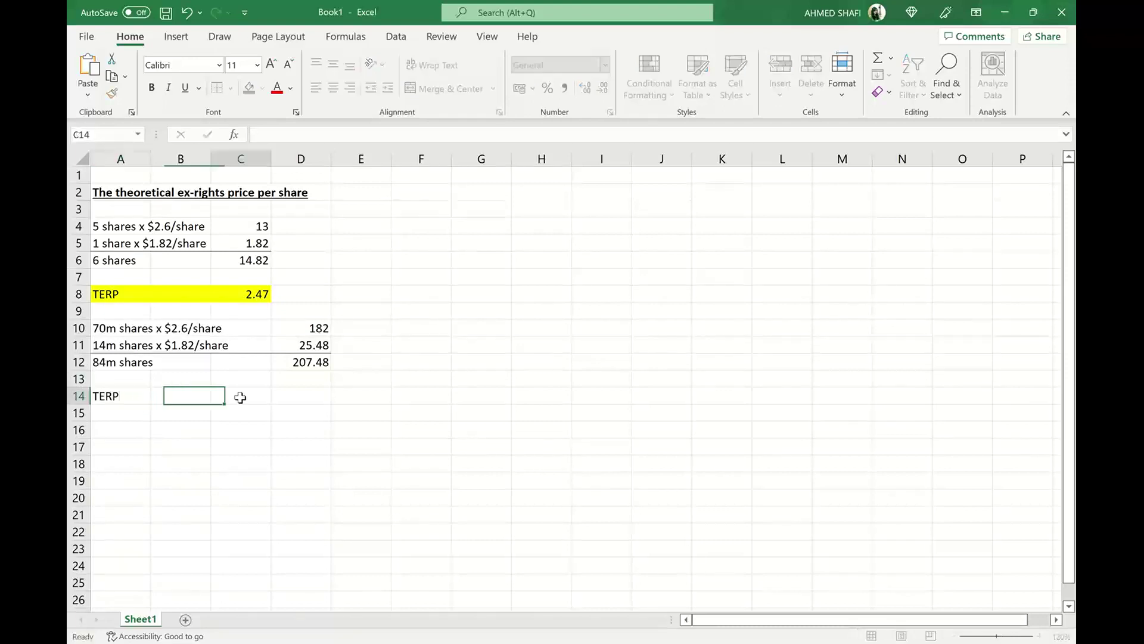
{"action": "left_click", "coordinate": [240, 397]}
{"action": "type", "text": "=207"}
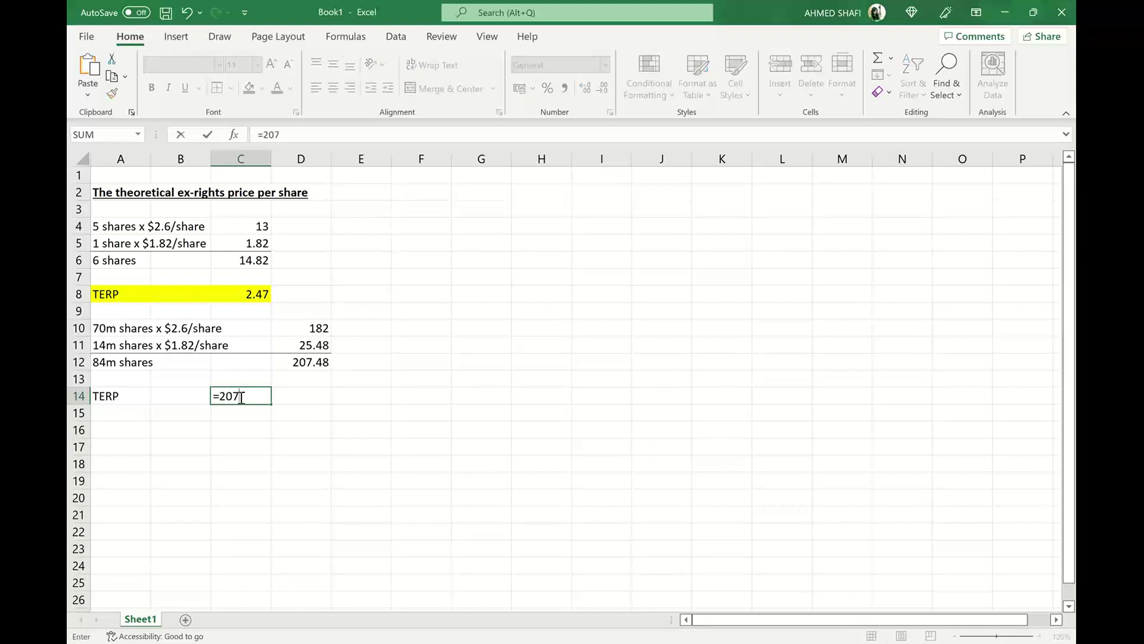
{"action": "type", "text": ".48/84"}
{"action": "key", "text": "Return"}
- Highlight the second TERP row A14:C14 with yellow fill
{"action": "left_click", "coordinate": [420, 444]}
{"action": "left_click_drag", "start_coordinate": [101, 397], "coordinate": [241, 396]}
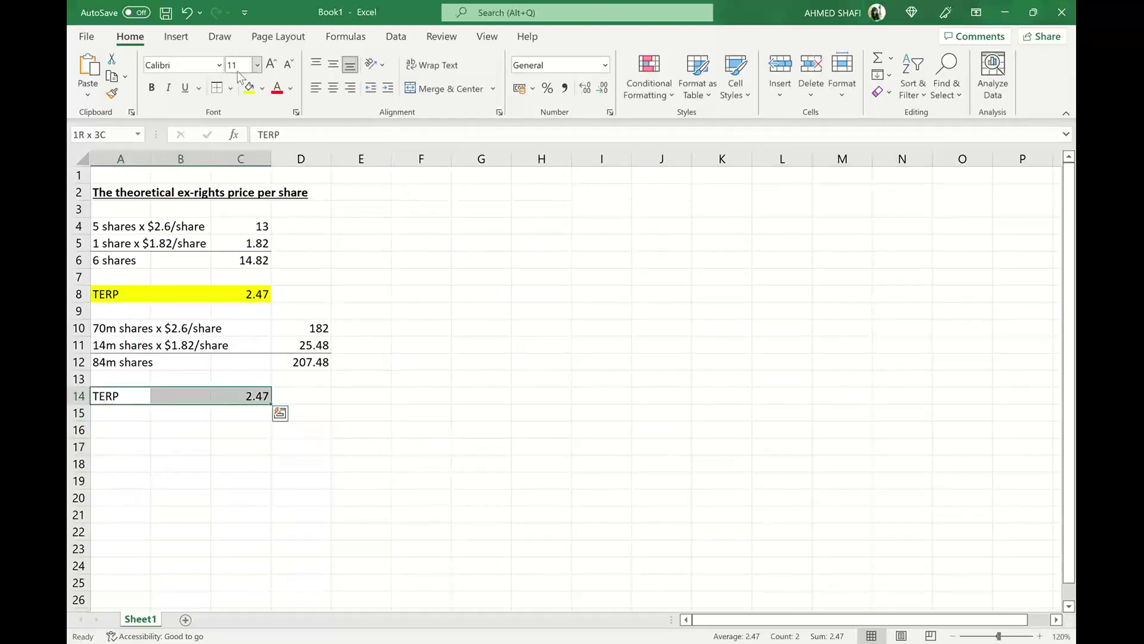
{"action": "left_click", "coordinate": [248, 88]}
{"action": "left_click", "coordinate": [480, 311]}
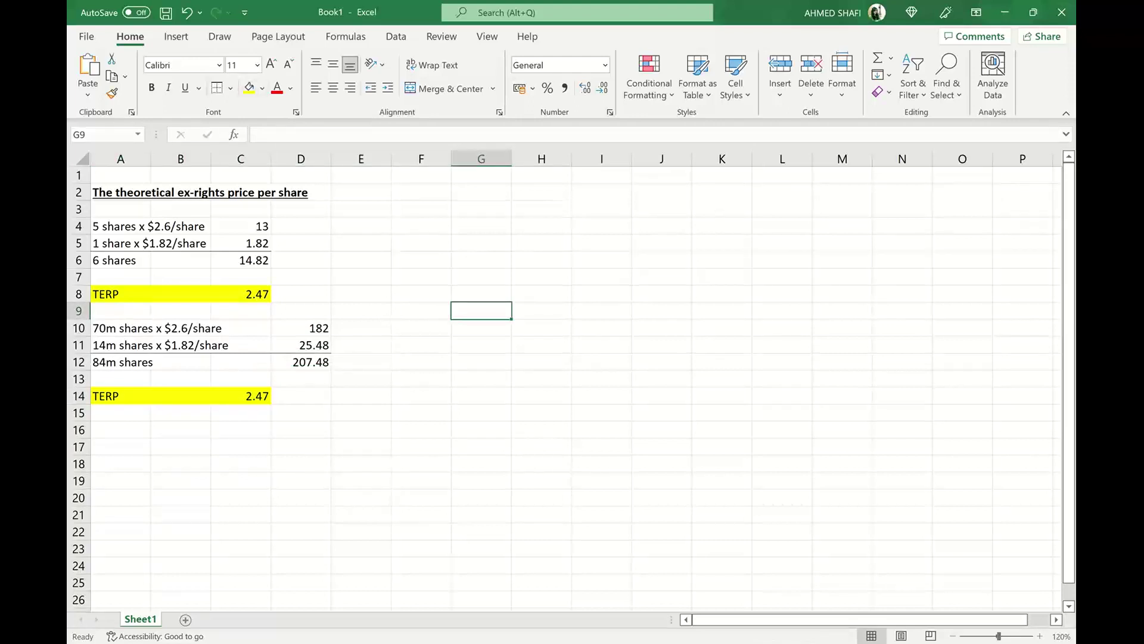
- Handwrite "shares before R.I x price = x" in green ink across columns G to M near row 4
{"action": "left_click_drag", "start_coordinate": [482, 210], "coordinate": [555, 223]}
{"action": "left_click_drag", "start_coordinate": [570, 203], "coordinate": [603, 222]}
{"action": "mouse_move", "coordinate": [601, 203]}
{"action": "left_mouse_down"}
{"action": "mouse_move", "coordinate": [594, 244]}
{"action": "mouse_move", "coordinate": [643, 224]}
{"action": "left_mouse_up"}
{"action": "left_click_drag", "start_coordinate": [656, 227], "coordinate": [693, 225]}
{"action": "mouse_move", "coordinate": [687, 208]}
{"action": "left_mouse_down"}
{"action": "mouse_move", "coordinate": [711, 205]}
{"action": "mouse_move", "coordinate": [701, 229]}
{"action": "mouse_move", "coordinate": [738, 236]}
{"action": "left_mouse_up"}
{"action": "mouse_move", "coordinate": [740, 222]}
{"action": "left_mouse_down"}
{"action": "mouse_move", "coordinate": [721, 238]}
{"action": "mouse_move", "coordinate": [741, 253]}
{"action": "mouse_move", "coordinate": [765, 222]}
{"action": "left_mouse_up"}
{"action": "left_click_drag", "start_coordinate": [769, 226], "coordinate": [791, 234]}
{"action": "left_click_drag", "start_coordinate": [799, 227], "coordinate": [814, 234]}
{"action": "mouse_move", "coordinate": [824, 220]}
{"action": "left_mouse_down"}
{"action": "mouse_move", "coordinate": [834, 233]}
{"action": "mouse_move", "coordinate": [824, 235]}
{"action": "left_mouse_up"}
- Handwrite "share issued in R.I x price = x" in green ink beneath the first line, followed by a total line and "x"
{"action": "left_click", "coordinate": [498, 238]}
{"action": "mouse_move", "coordinate": [500, 236]}
{"action": "left_mouse_down"}
{"action": "mouse_move", "coordinate": [487, 255]}
{"action": "mouse_move", "coordinate": [525, 256]}
{"action": "left_mouse_up"}
{"action": "left_click", "coordinate": [547, 243]}
{"action": "left_click_drag", "start_coordinate": [526, 255], "coordinate": [550, 254]}
{"action": "left_click_drag", "start_coordinate": [567, 243], "coordinate": [568, 265]}
{"action": "mouse_move", "coordinate": [581, 255]}
{"action": "left_mouse_down"}
{"action": "mouse_move", "coordinate": [574, 271]}
{"action": "mouse_move", "coordinate": [587, 272]}
{"action": "left_mouse_up"}
{"action": "mouse_move", "coordinate": [595, 261]}
{"action": "left_mouse_down"}
{"action": "mouse_move", "coordinate": [609, 271]}
{"action": "mouse_move", "coordinate": [623, 251]}
{"action": "mouse_move", "coordinate": [653, 276]}
{"action": "mouse_move", "coordinate": [693, 271]}
{"action": "left_mouse_up"}
{"action": "left_click", "coordinate": [668, 262]}
{"action": "left_click_drag", "start_coordinate": [687, 274], "coordinate": [734, 277]}
{"action": "mouse_move", "coordinate": [735, 266]}
{"action": "left_mouse_down"}
{"action": "mouse_move", "coordinate": [719, 280]}
{"action": "mouse_move", "coordinate": [738, 295]}
{"action": "left_mouse_up"}
{"action": "mouse_move", "coordinate": [745, 271]}
{"action": "left_mouse_down"}
{"action": "mouse_move", "coordinate": [770, 266]}
{"action": "mouse_move", "coordinate": [777, 278]}
{"action": "left_mouse_up"}
{"action": "left_click_drag", "start_coordinate": [777, 280], "coordinate": [817, 279]}
{"action": "left_click_drag", "start_coordinate": [822, 275], "coordinate": [852, 301]}
{"action": "left_click_drag", "start_coordinate": [815, 316], "coordinate": [832, 334]}
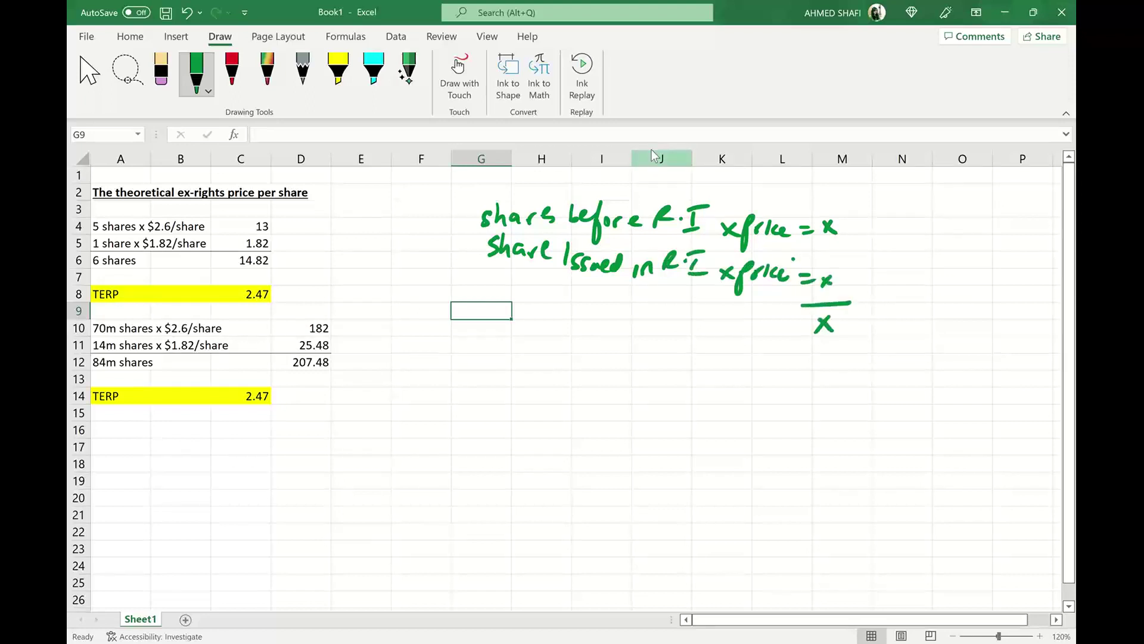
- Handwrite "shares after R.I ÷" in green ink before the total "x" near row 10
{"action": "left_click_drag", "start_coordinate": [538, 311], "coordinate": [529, 327]}
{"action": "mouse_move", "coordinate": [543, 305]}
{"action": "left_mouse_down"}
{"action": "mouse_move", "coordinate": [552, 327]}
{"action": "mouse_move", "coordinate": [581, 326]}
{"action": "left_mouse_up"}
{"action": "left_click_drag", "start_coordinate": [586, 320], "coordinate": [617, 332]}
{"action": "mouse_move", "coordinate": [640, 317]}
{"action": "left_mouse_down"}
{"action": "mouse_move", "coordinate": [650, 325]}
{"action": "mouse_move", "coordinate": [637, 331]}
{"action": "left_mouse_up"}
{"action": "mouse_move", "coordinate": [667, 315]}
{"action": "left_mouse_down"}
{"action": "mouse_move", "coordinate": [652, 349]}
{"action": "mouse_move", "coordinate": [687, 325]}
{"action": "left_mouse_up"}
{"action": "mouse_move", "coordinate": [698, 333]}
{"action": "left_mouse_down"}
{"action": "mouse_move", "coordinate": [712, 314]}
{"action": "mouse_move", "coordinate": [715, 329]}
{"action": "left_mouse_up"}
{"action": "left_click_drag", "start_coordinate": [734, 324], "coordinate": [743, 329]}
{"action": "left_click_drag", "start_coordinate": [723, 341], "coordinate": [781, 327]}
{"action": "left_click_drag", "start_coordinate": [769, 335], "coordinate": [782, 334]}
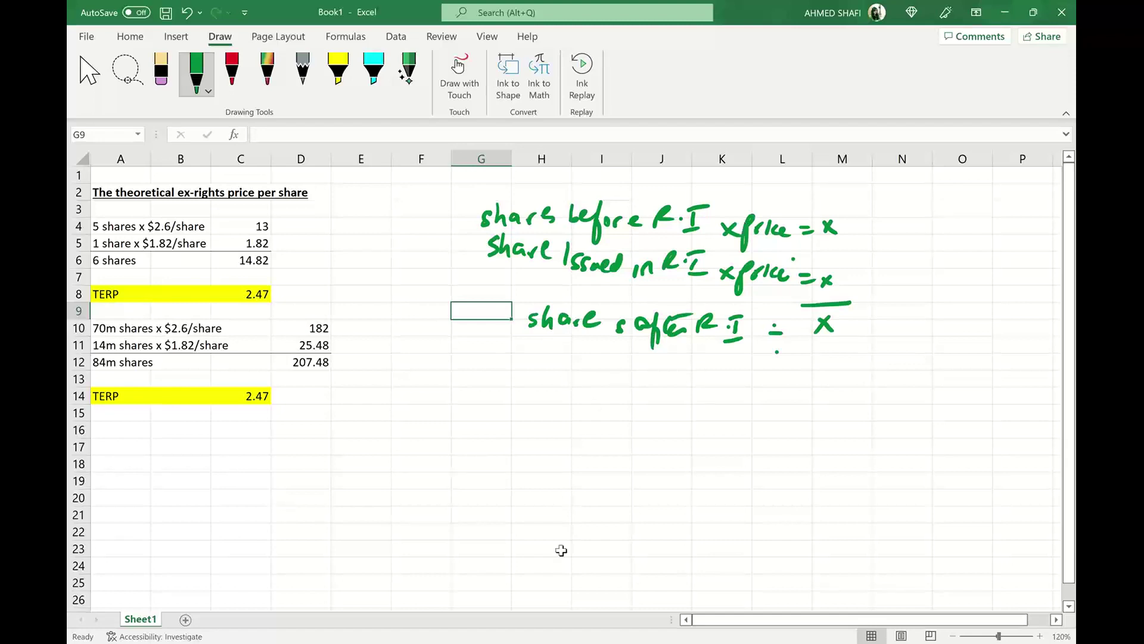
- Copy requirement (ii), "The value of a right per existing share", from the Word question into A16 of the Excel worksheet
{"action": "key", "text": "alt+Tab"}
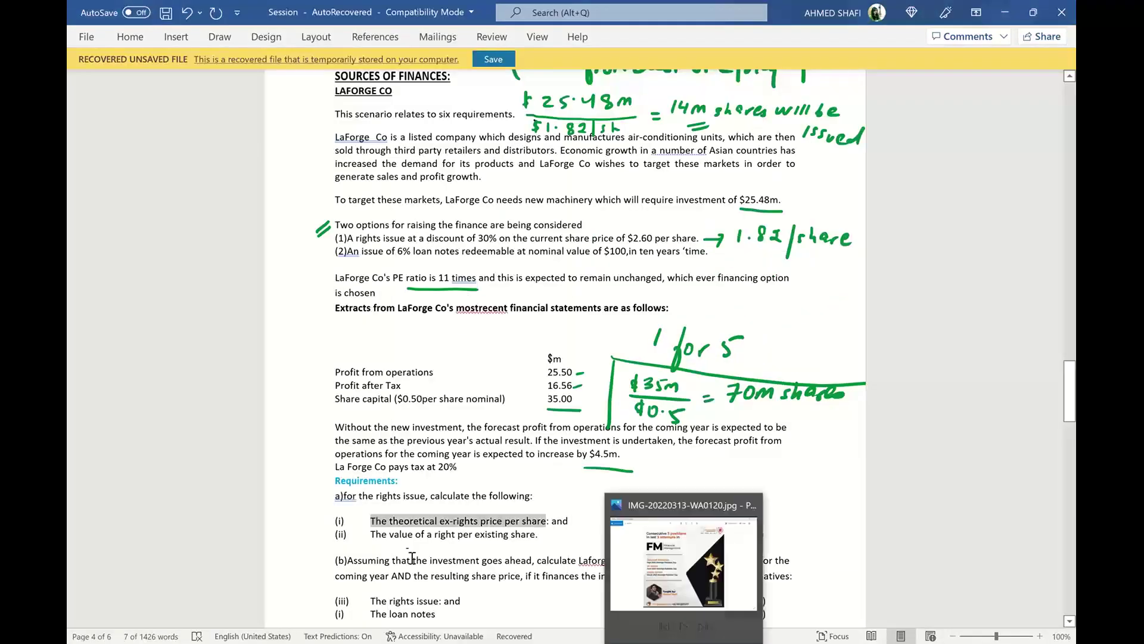
{"action": "left_click_drag", "start_coordinate": [371, 538], "coordinate": [534, 538]}
{"action": "key", "text": "ctrl+c"}
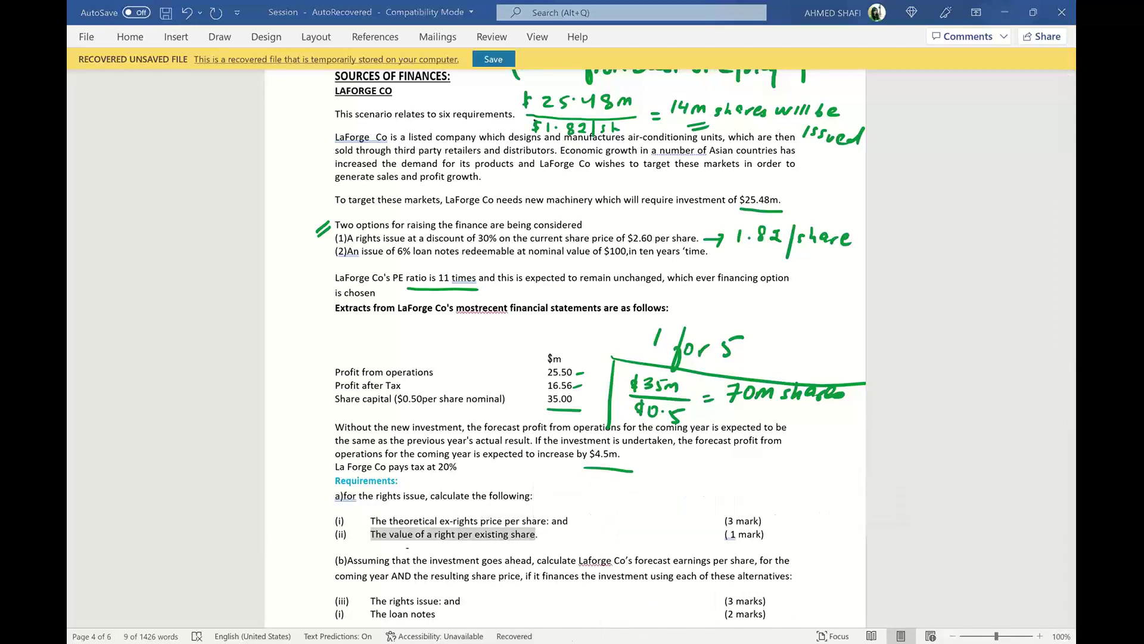
{"action": "key", "text": "alt+Tab"}
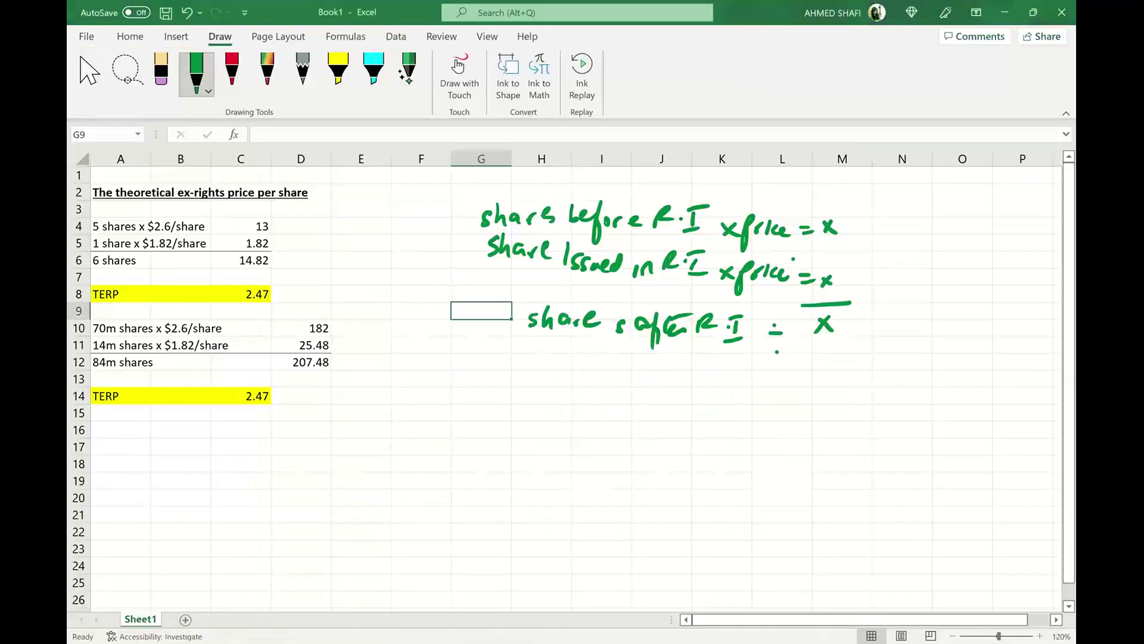
{"action": "left_click", "coordinate": [118, 434]}
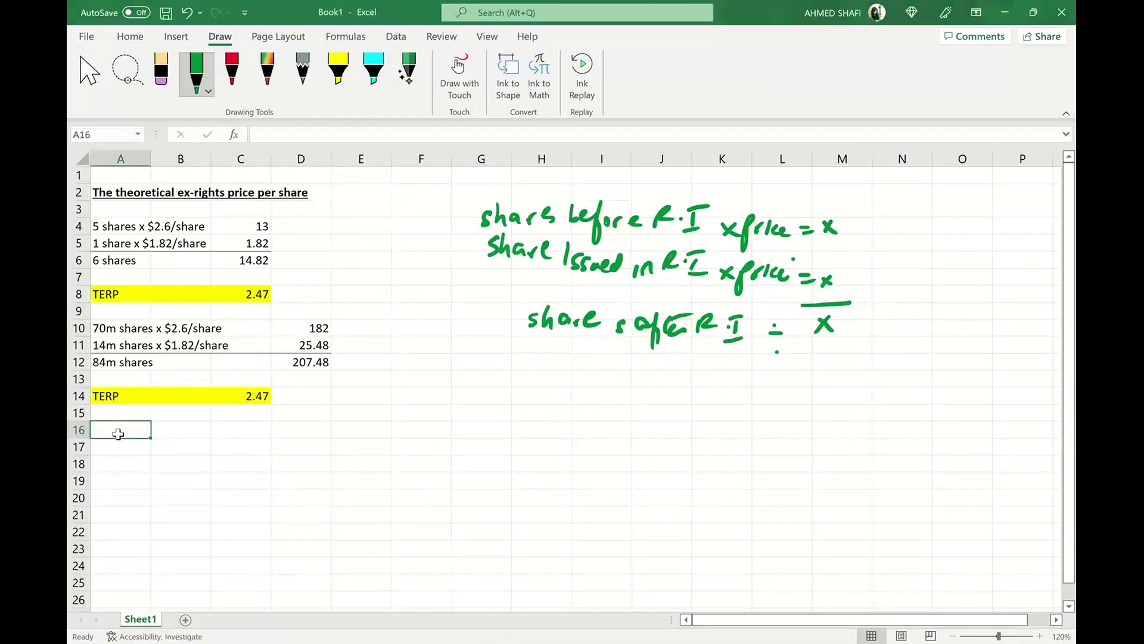
{"action": "key", "text": "ctrl+v"}
{"action": "left_click", "coordinate": [151, 512]}
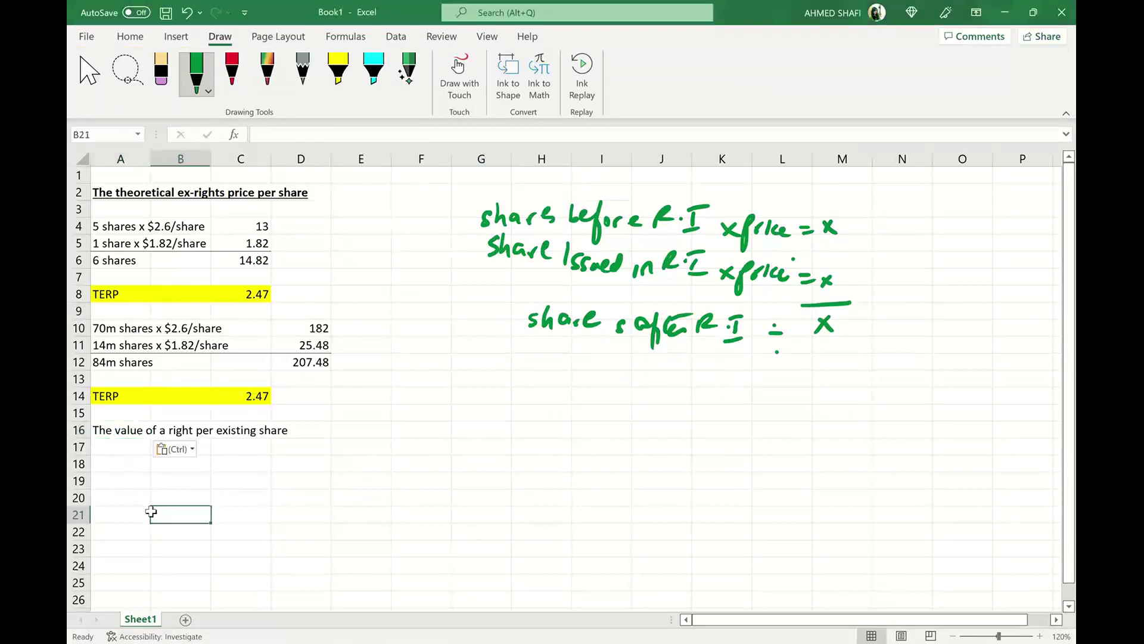
- Make the heading in A16:D16 bold and underlined
{"action": "left_click", "coordinate": [121, 429]}
{"action": "key", "text": "shift+Right"}
{"action": "key", "text": "shift+Right"}
{"action": "key", "text": "shift+Right"}
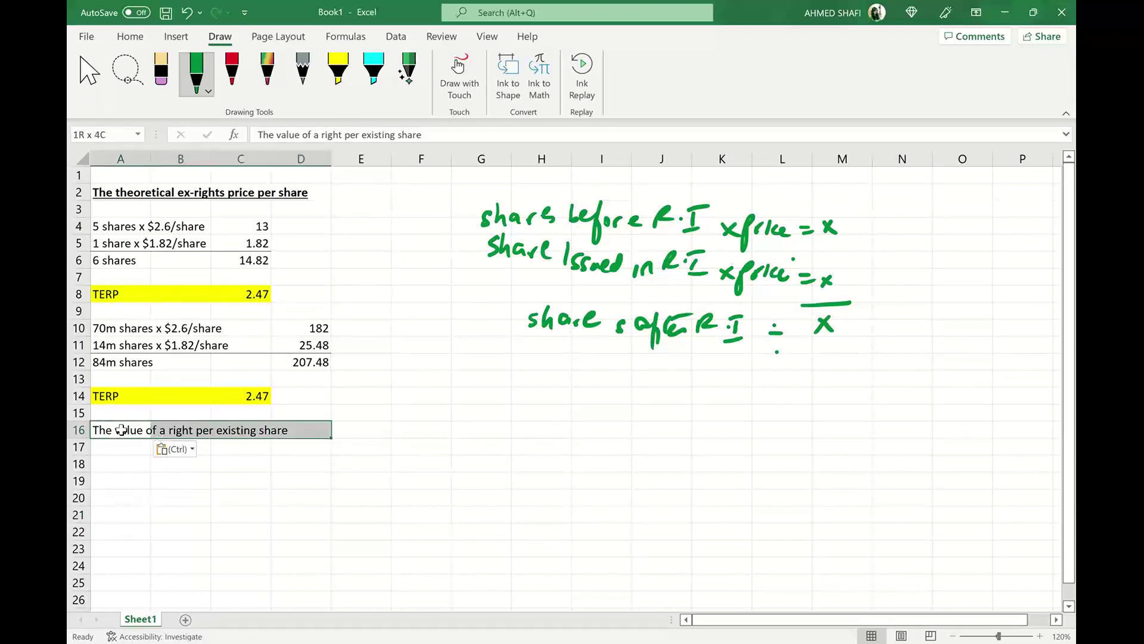
{"action": "left_click", "coordinate": [122, 39]}
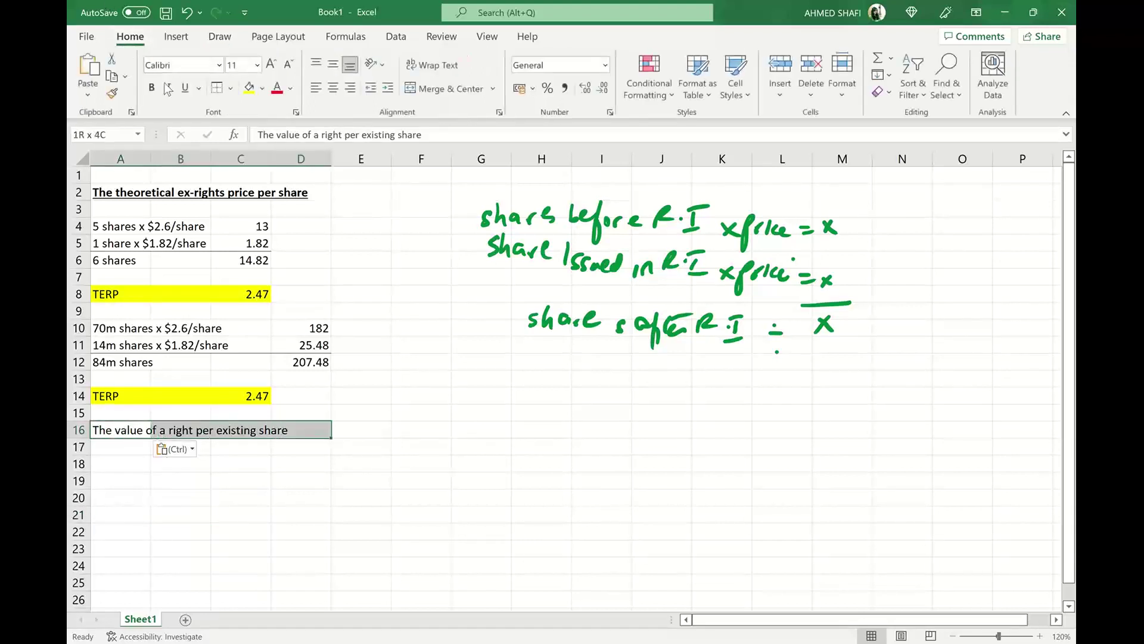
{"action": "left_click", "coordinate": [152, 88]}
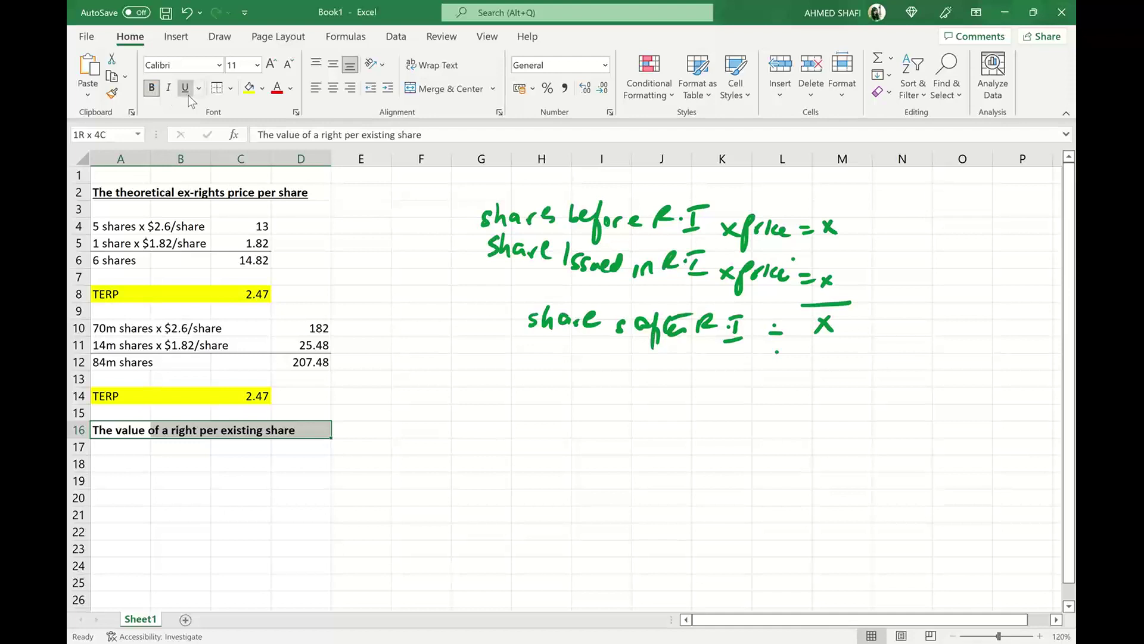
{"action": "left_click", "coordinate": [186, 89]}
- Label A18 "Value of right per new share" and calculate it in D18 with =2.47-1.82
{"action": "left_click", "coordinate": [129, 470]}
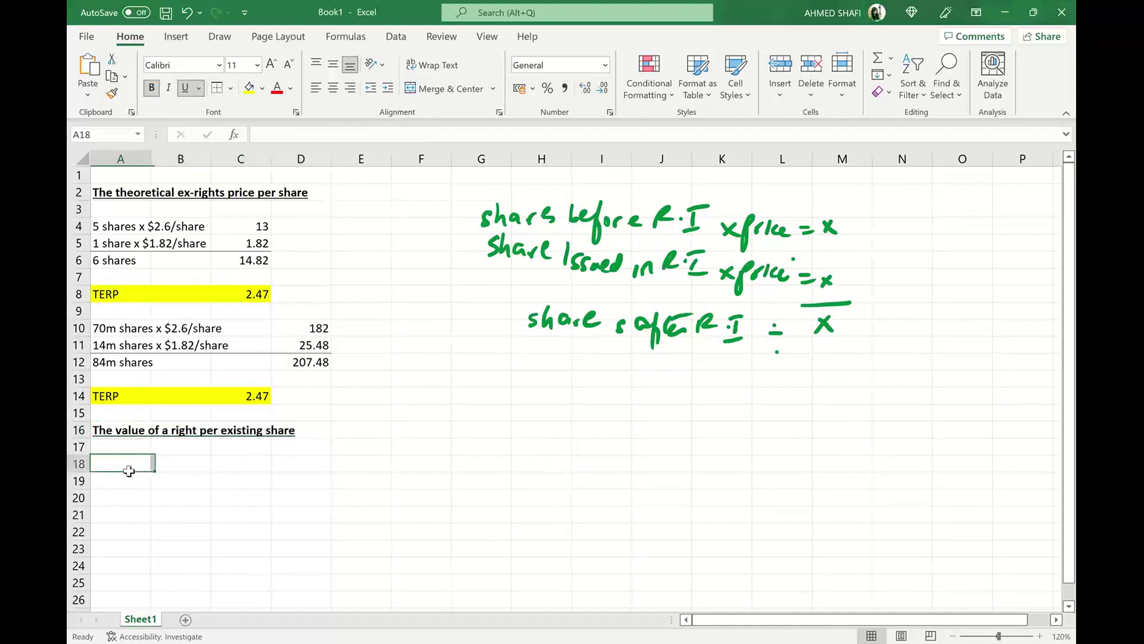
{"action": "type", "text": "Valu"}
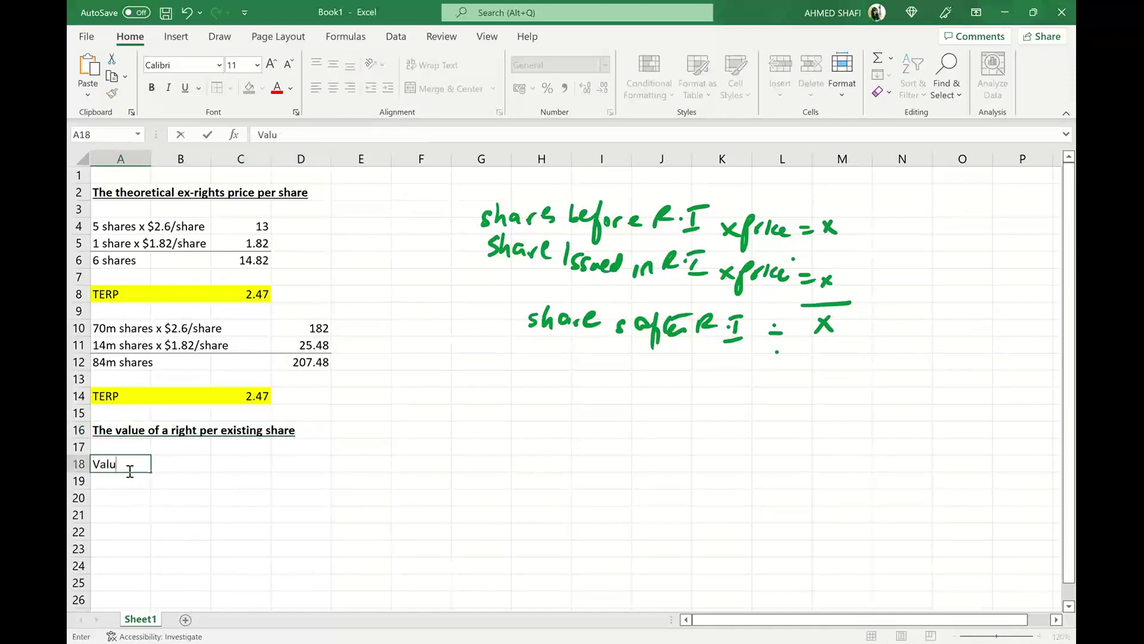
{"action": "type", "text": "e of right per new s"}
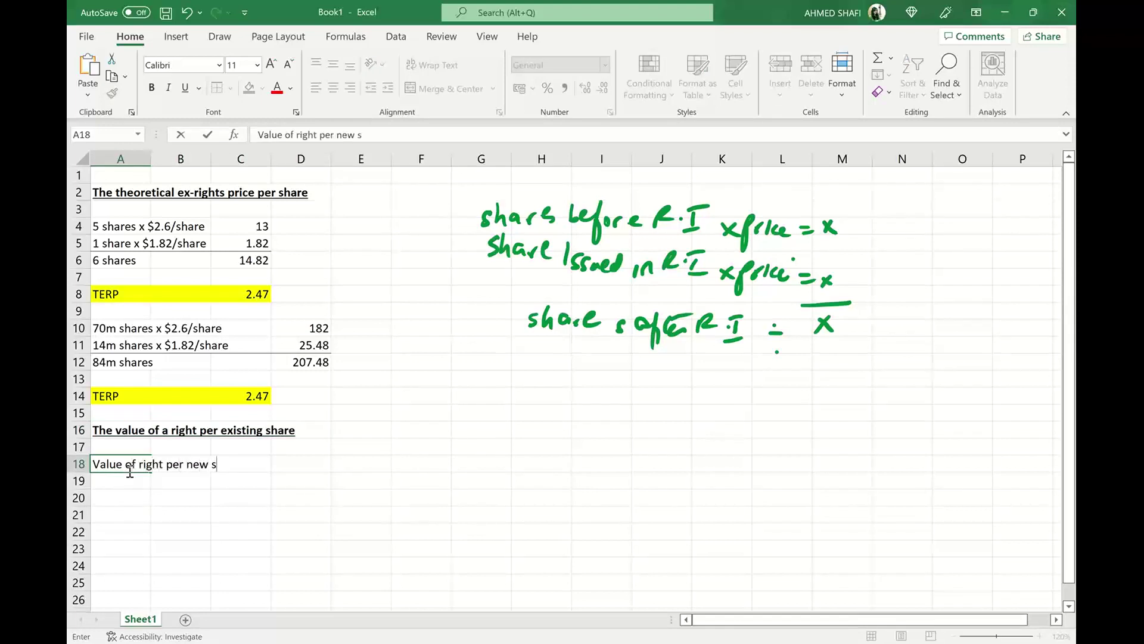
{"action": "type", "text": "hare"}
{"action": "left_click", "coordinate": [321, 471]}
{"action": "type", "text": "="}
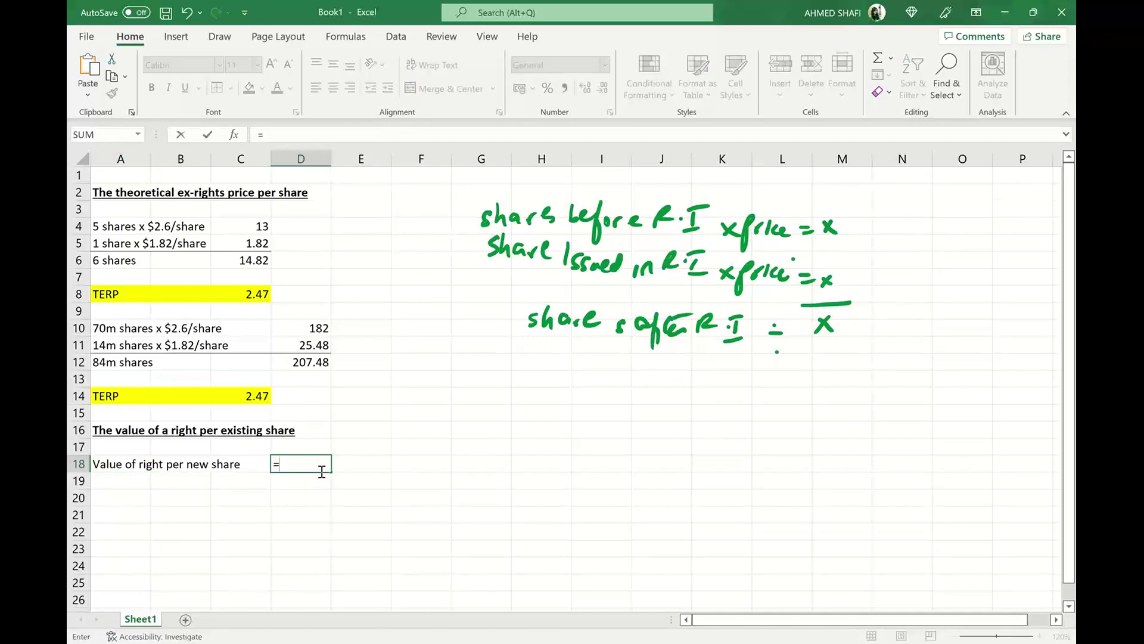
{"action": "type", "text": "2.47-1.82"}
{"action": "key", "text": "Return"}
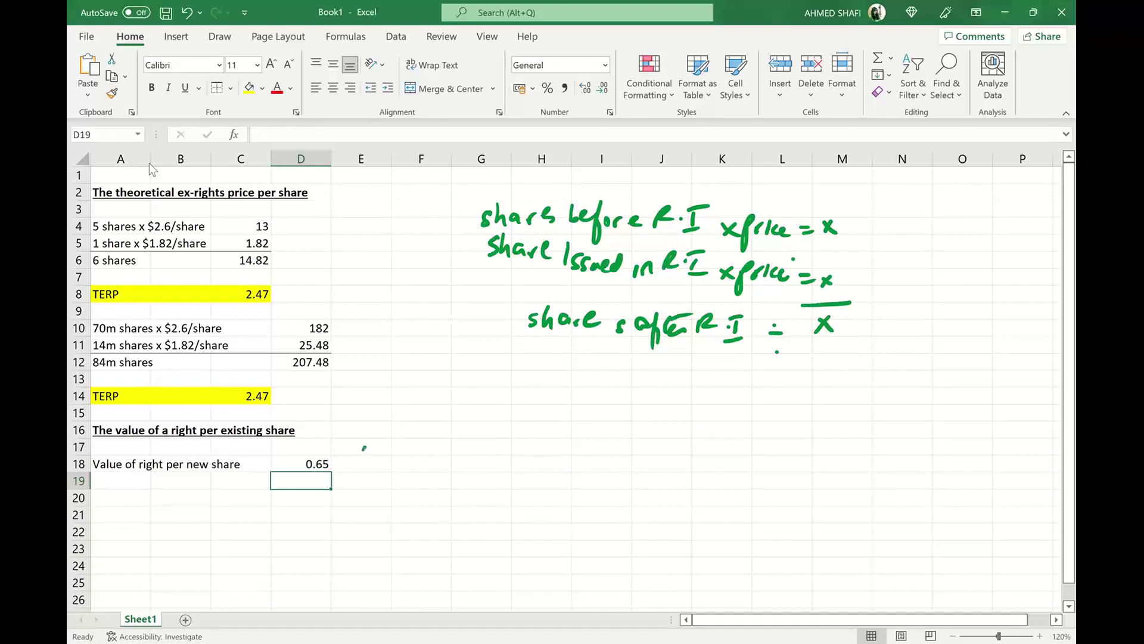
- Handwrite "(Diff of TERP & R.I issue price)" in green ink beside the value of right per new share in row 18
{"action": "mouse_move", "coordinate": [364, 448]}
{"action": "left_mouse_down"}
{"action": "mouse_move", "coordinate": [350, 476]}
{"action": "mouse_move", "coordinate": [399, 469]}
{"action": "left_mouse_up"}
{"action": "mouse_move", "coordinate": [415, 455]}
{"action": "left_mouse_down"}
{"action": "mouse_move", "coordinate": [406, 481]}
{"action": "mouse_move", "coordinate": [418, 484]}
{"action": "left_mouse_up"}
{"action": "mouse_move", "coordinate": [437, 460]}
{"action": "left_mouse_down"}
{"action": "mouse_move", "coordinate": [435, 471]}
{"action": "mouse_move", "coordinate": [453, 462]}
{"action": "mouse_move", "coordinate": [441, 485]}
{"action": "mouse_move", "coordinate": [449, 468]}
{"action": "mouse_move", "coordinate": [499, 447]}
{"action": "left_mouse_up"}
{"action": "mouse_move", "coordinate": [488, 450]}
{"action": "left_mouse_down"}
{"action": "mouse_move", "coordinate": [484, 470]}
{"action": "mouse_move", "coordinate": [494, 464]}
{"action": "left_mouse_up"}
{"action": "mouse_move", "coordinate": [508, 470]}
{"action": "left_mouse_down"}
{"action": "mouse_move", "coordinate": [523, 448]}
{"action": "mouse_move", "coordinate": [533, 468]}
{"action": "left_mouse_up"}
{"action": "mouse_move", "coordinate": [532, 466]}
{"action": "left_mouse_down"}
{"action": "mouse_move", "coordinate": [545, 450]}
{"action": "mouse_move", "coordinate": [578, 471]}
{"action": "left_mouse_up"}
{"action": "mouse_move", "coordinate": [596, 469]}
{"action": "left_mouse_down"}
{"action": "mouse_move", "coordinate": [615, 446]}
{"action": "mouse_move", "coordinate": [619, 461]}
{"action": "left_mouse_up"}
{"action": "mouse_move", "coordinate": [642, 453]}
{"action": "left_mouse_down"}
{"action": "mouse_move", "coordinate": [639, 467]}
{"action": "mouse_move", "coordinate": [651, 447]}
{"action": "left_mouse_up"}
{"action": "left_click_drag", "start_coordinate": [629, 470], "coordinate": [654, 468]}
{"action": "left_click_drag", "start_coordinate": [676, 437], "coordinate": [684, 465]}
{"action": "mouse_move", "coordinate": [703, 450]}
{"action": "left_mouse_down"}
{"action": "mouse_move", "coordinate": [696, 466]}
{"action": "mouse_move", "coordinate": [736, 465]}
{"action": "mouse_move", "coordinate": [750, 478]}
{"action": "mouse_move", "coordinate": [766, 459]}
{"action": "left_mouse_up"}
{"action": "left_click_drag", "start_coordinate": [770, 471], "coordinate": [785, 460]}
{"action": "mouse_move", "coordinate": [805, 461]}
{"action": "left_mouse_down"}
{"action": "mouse_move", "coordinate": [793, 473]}
{"action": "mouse_move", "coordinate": [812, 468]}
{"action": "left_mouse_up"}
{"action": "left_click_drag", "start_coordinate": [817, 448], "coordinate": [811, 483]}
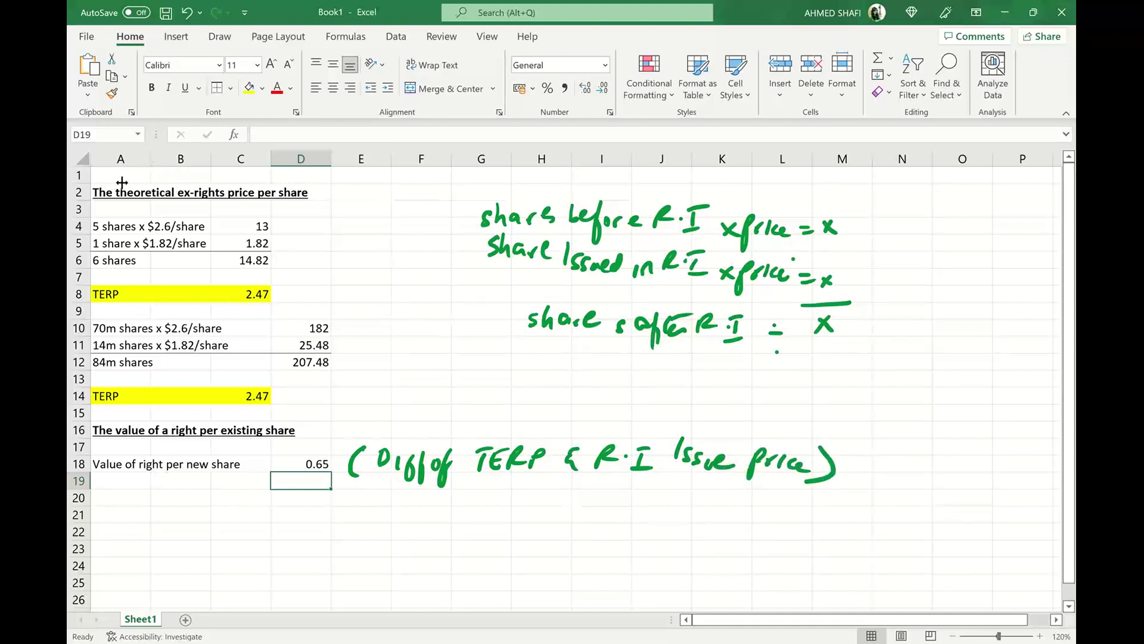
- Label A20 "Value of right per ex share" and calculate it in D20 with =0.65/5
{"action": "left_click", "coordinate": [124, 505]}
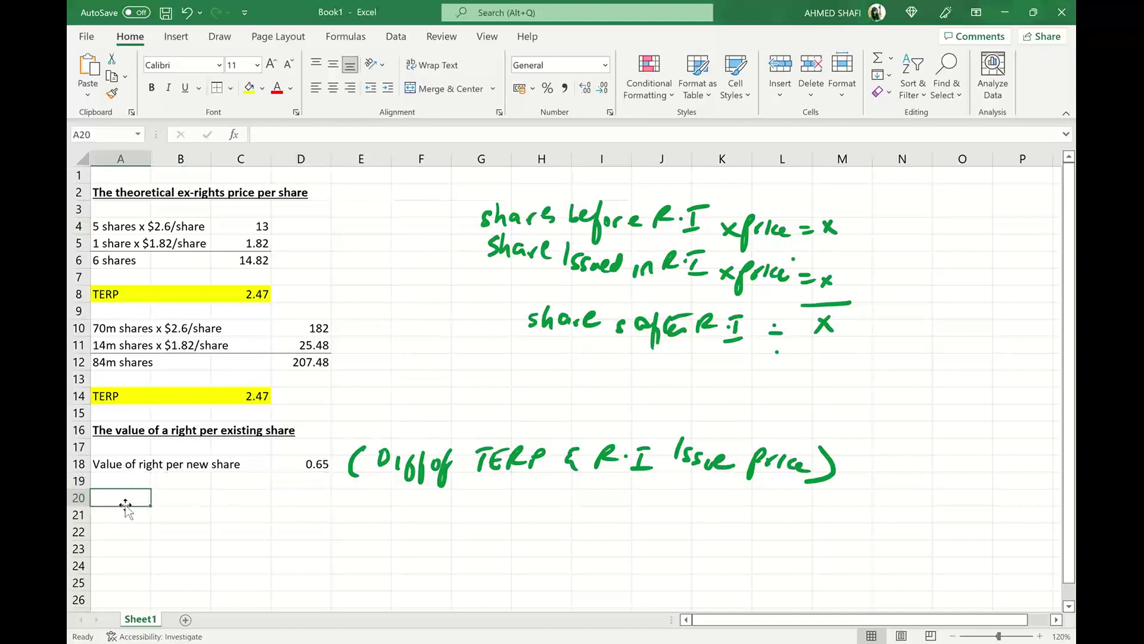
{"action": "type", "text": "Value o"}
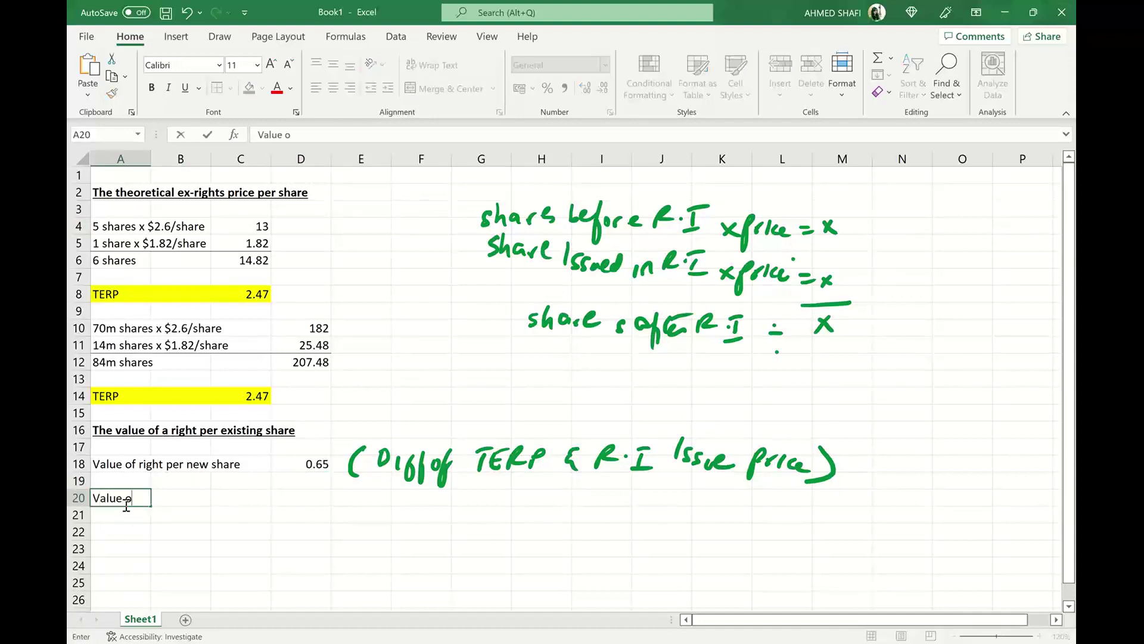
{"action": "type", "text": "f right per ex share"}
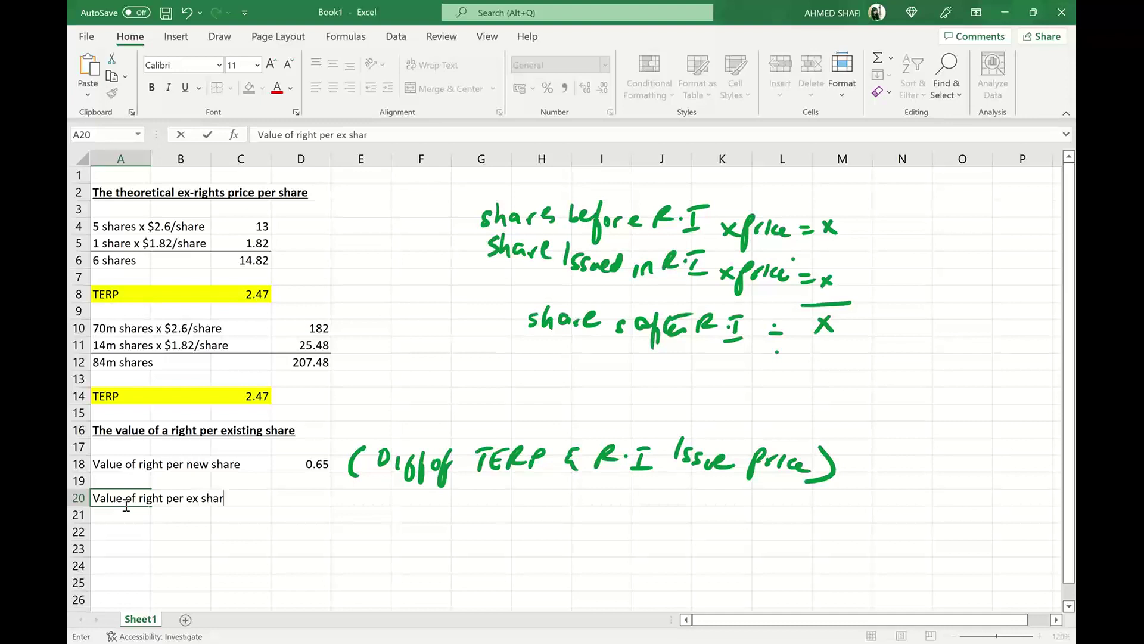
{"action": "left_click", "coordinate": [293, 492]}
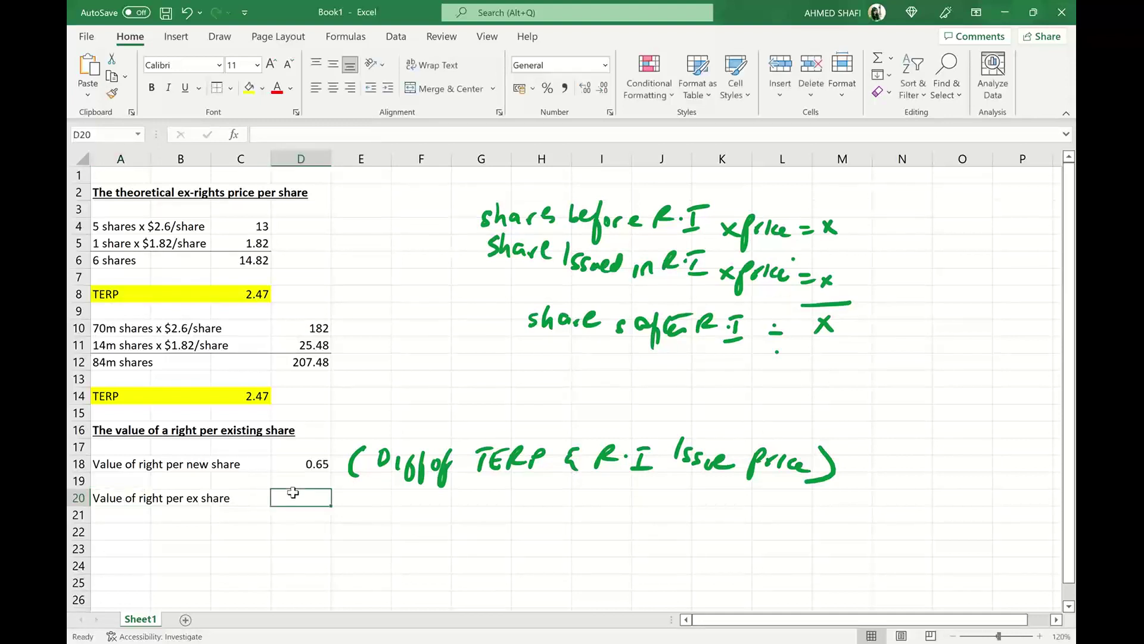
{"action": "type", "text": "=0."}
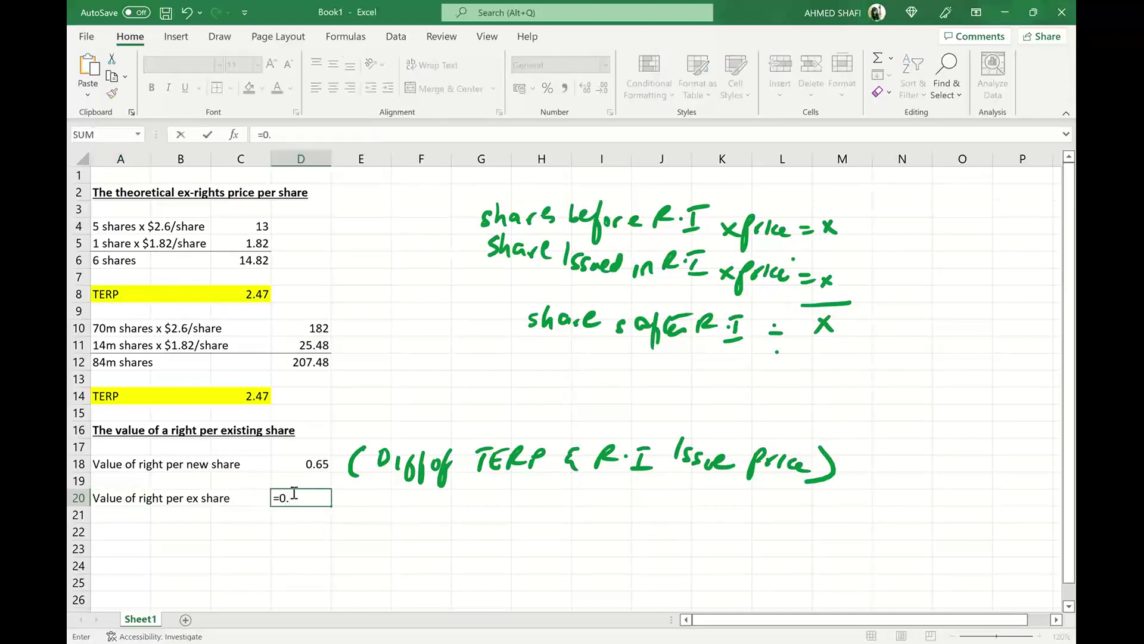
{"action": "type", "text": "65/5"}
{"action": "key", "text": "Return"}
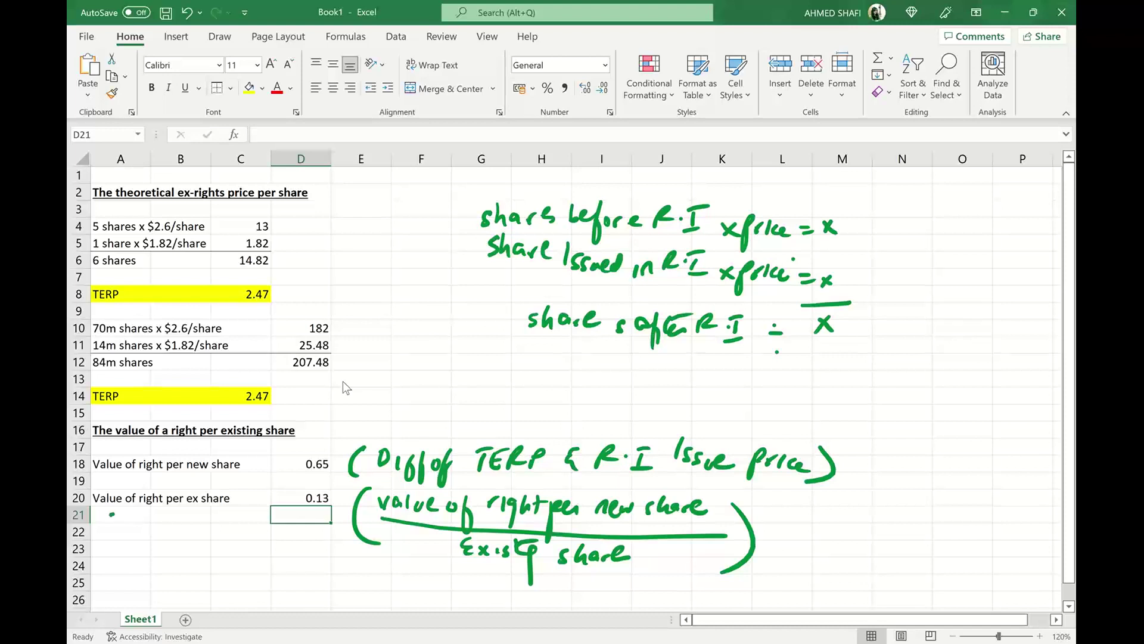
- Add short double green strokes below the A20 label, after the handwritten "new share" and above the handwritten "TERP"
{"action": "left_click_drag", "start_coordinate": [112, 514], "coordinate": [131, 513]}
{"action": "left_click_drag", "start_coordinate": [711, 506], "coordinate": [727, 501]}
{"action": "left_click_drag", "start_coordinate": [508, 435], "coordinate": [535, 426]}
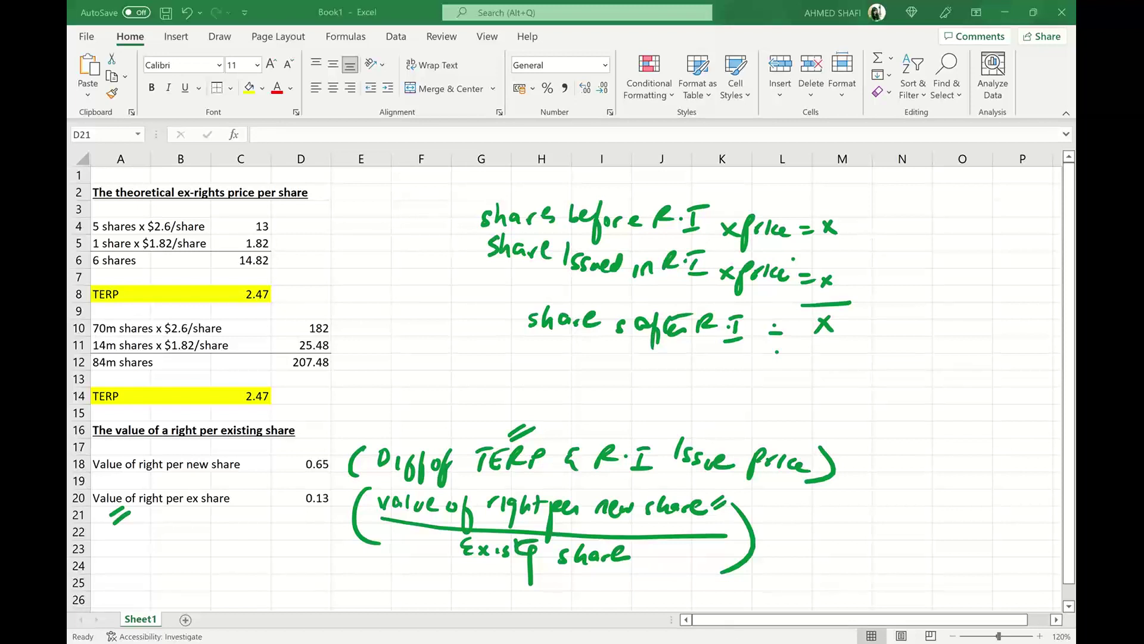
- Switch to the Word question and erase the handwritten calculation of shares to be issued near the LaForge Co heading
{"action": "left_click", "coordinate": [721, 572]}
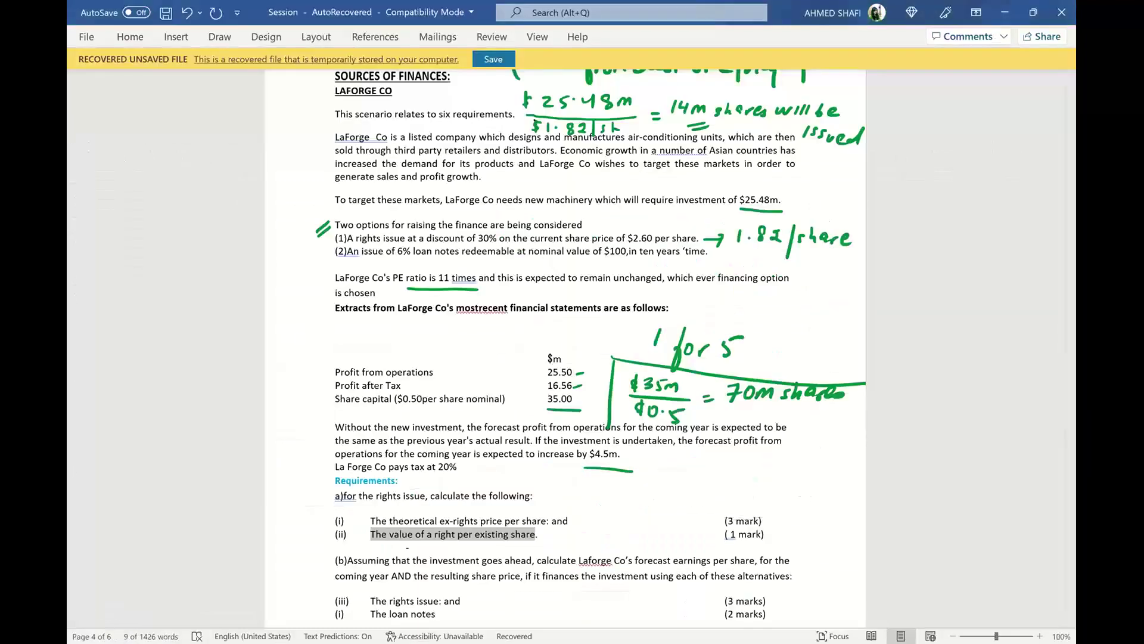
{"action": "left_click", "coordinate": [818, 183]}
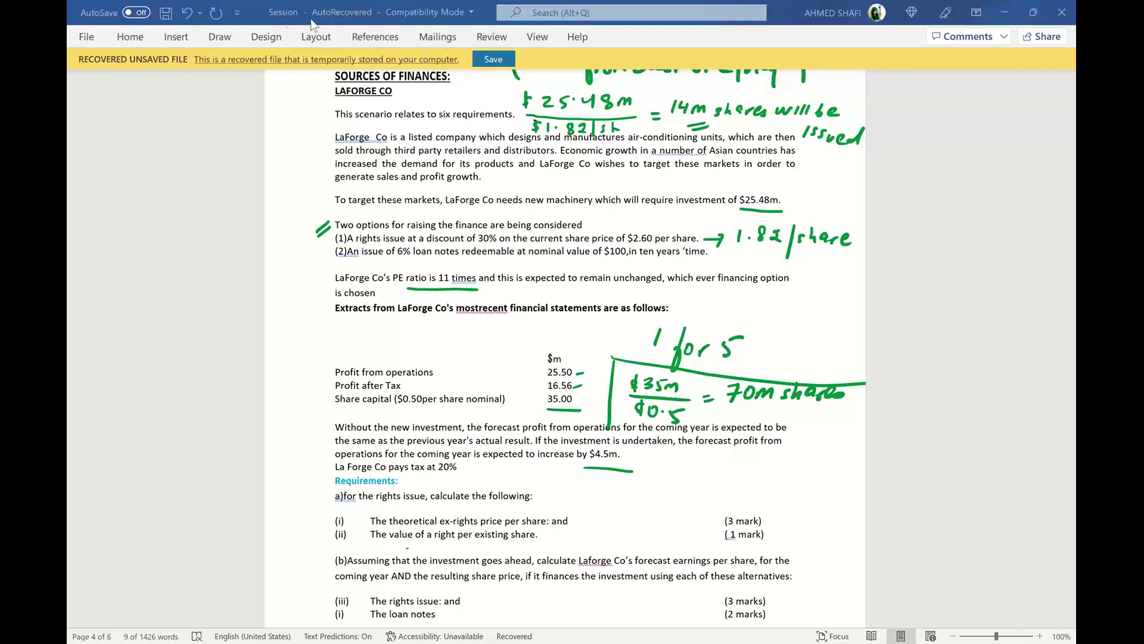
{"action": "left_click", "coordinate": [219, 38]}
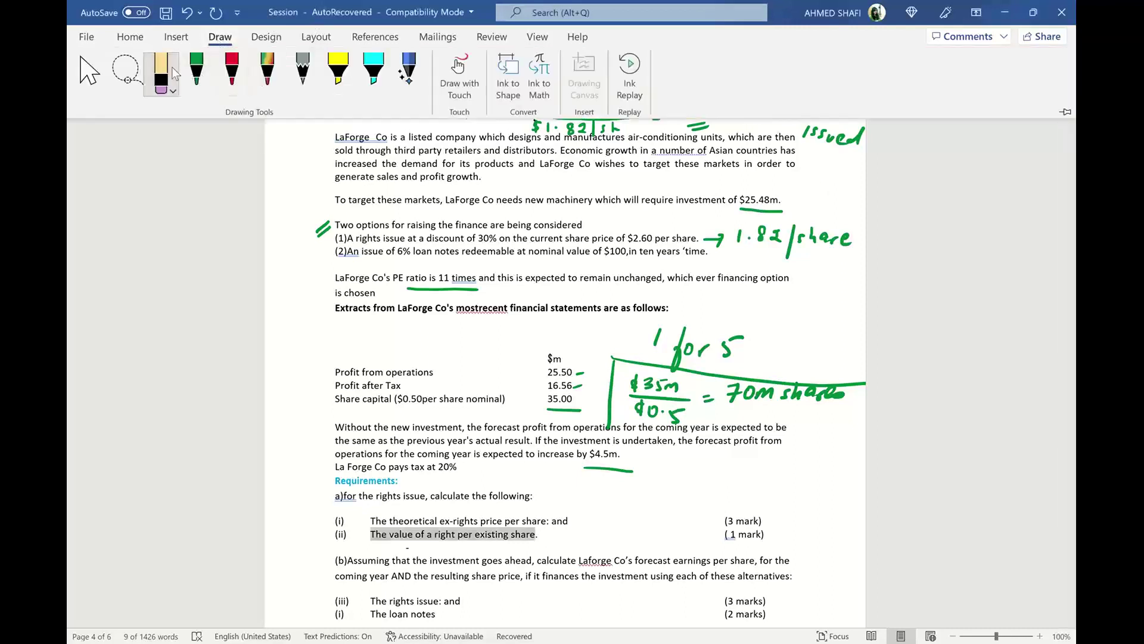
{"action": "left_click", "coordinate": [208, 75]}
{"action": "left_click", "coordinate": [231, 129]}
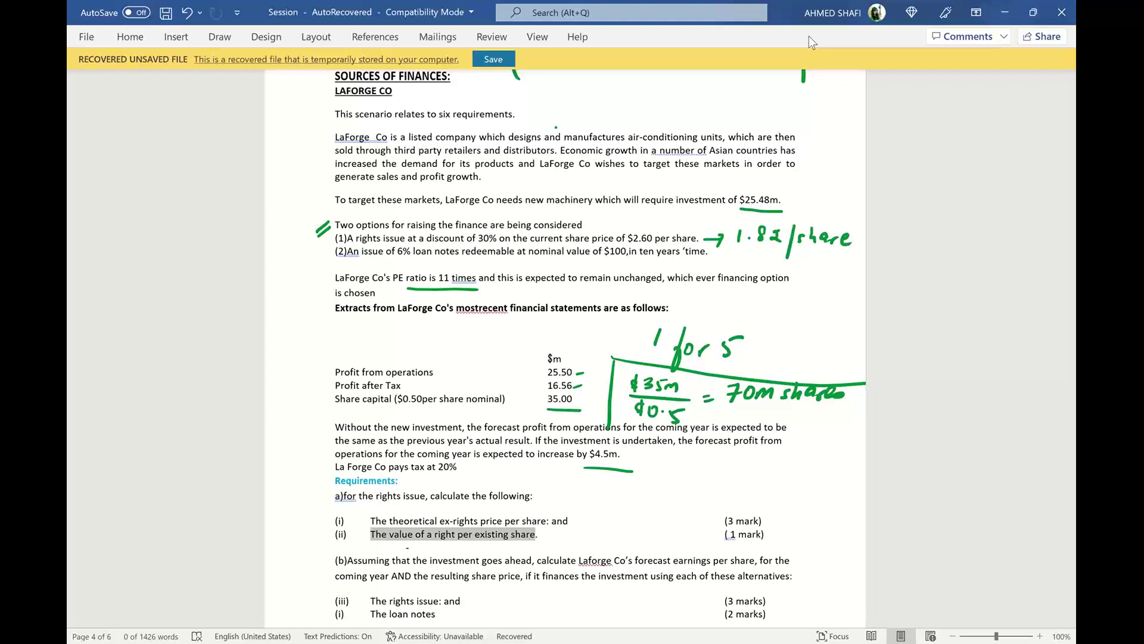
- Box the $25.48m investment in green ink with a double stroke beside it, and mark the handwritten 1.82/share with strokes underneath
{"action": "left_click", "coordinate": [232, 35]}
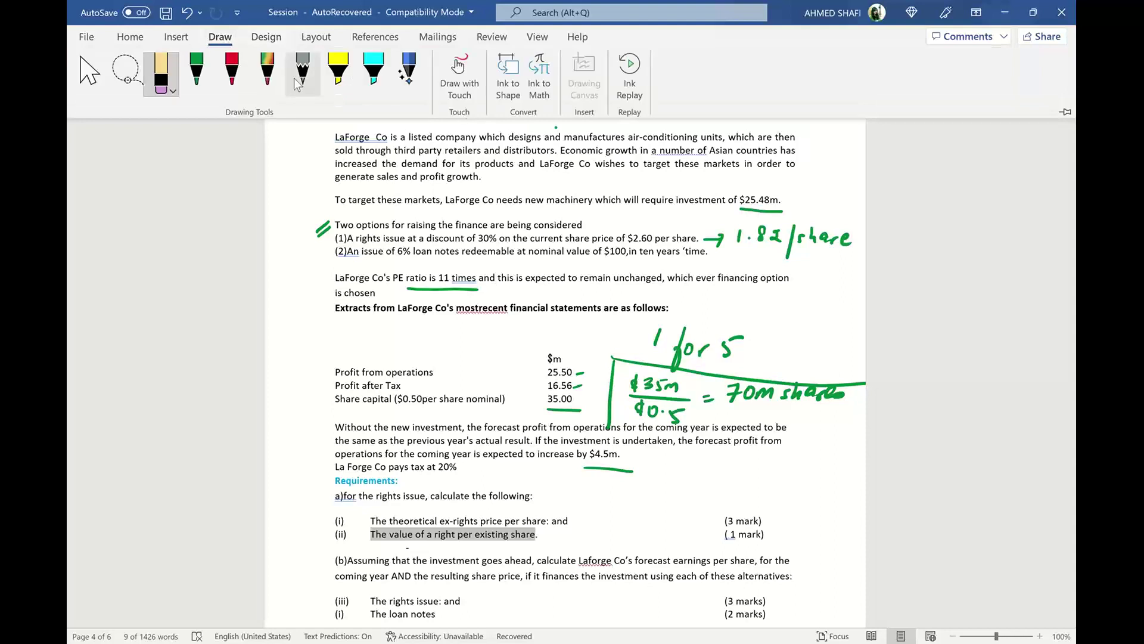
{"action": "left_click", "coordinate": [451, 156]}
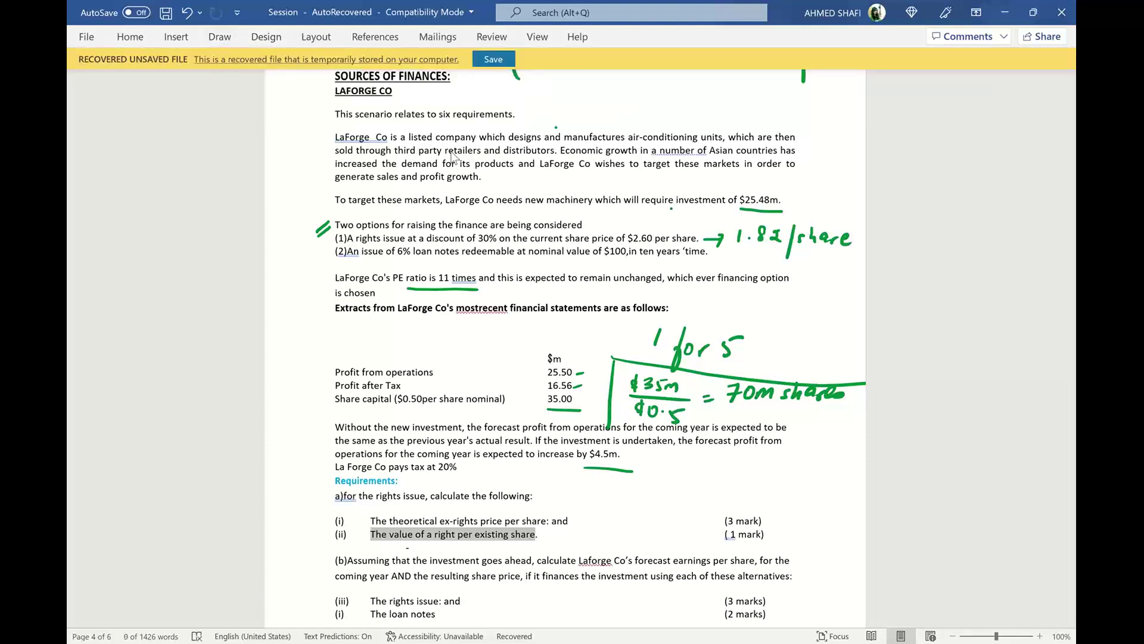
{"action": "mouse_move", "coordinate": [739, 209]}
{"action": "left_mouse_down"}
{"action": "mouse_move", "coordinate": [738, 183]}
{"action": "mouse_move", "coordinate": [788, 192]}
{"action": "mouse_move", "coordinate": [775, 210]}
{"action": "left_mouse_up"}
{"action": "left_click_drag", "start_coordinate": [795, 199], "coordinate": [815, 194]}
{"action": "left_click_drag", "start_coordinate": [793, 206], "coordinate": [818, 201]}
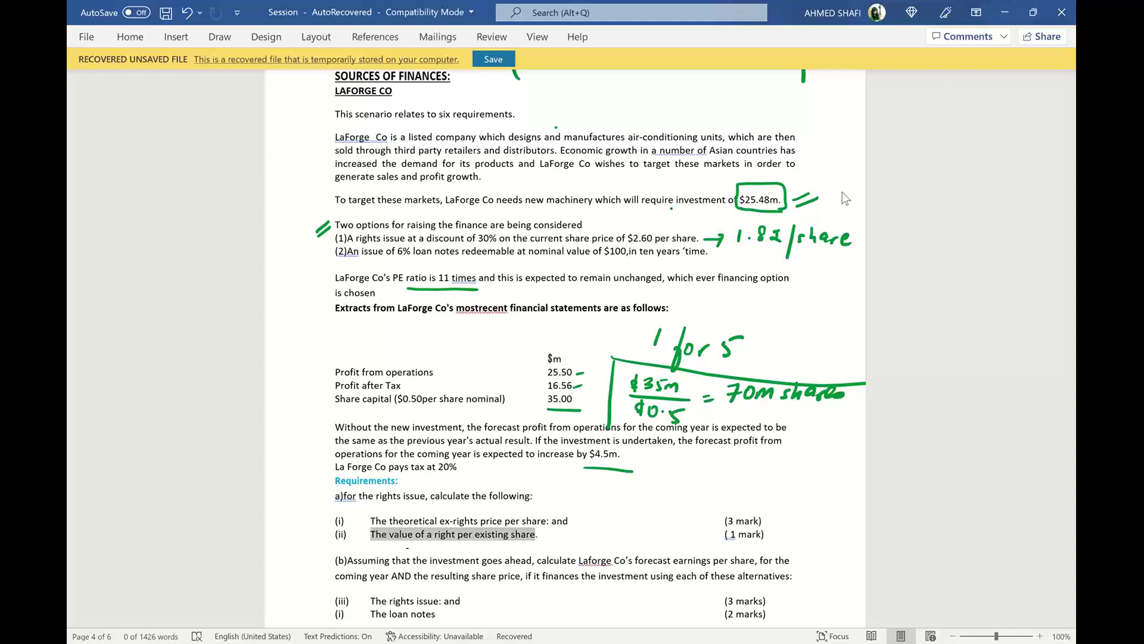
{"action": "left_click_drag", "start_coordinate": [752, 259], "coordinate": [765, 261]}
- Handwrite the fraction "$25.48m / $1.82 =" in green ink beside the LaForge Co heading
{"action": "mouse_move", "coordinate": [541, 80]}
{"action": "left_mouse_down"}
{"action": "mouse_move", "coordinate": [539, 91]}
{"action": "mouse_move", "coordinate": [561, 92]}
{"action": "left_mouse_up"}
{"action": "mouse_move", "coordinate": [565, 84]}
{"action": "left_mouse_down"}
{"action": "mouse_move", "coordinate": [567, 92]}
{"action": "mouse_move", "coordinate": [578, 79]}
{"action": "left_mouse_up"}
{"action": "left_click_drag", "start_coordinate": [588, 79], "coordinate": [595, 90]}
{"action": "left_click_drag", "start_coordinate": [607, 79], "coordinate": [603, 96]}
{"action": "left_click_drag", "start_coordinate": [610, 87], "coordinate": [629, 94]}
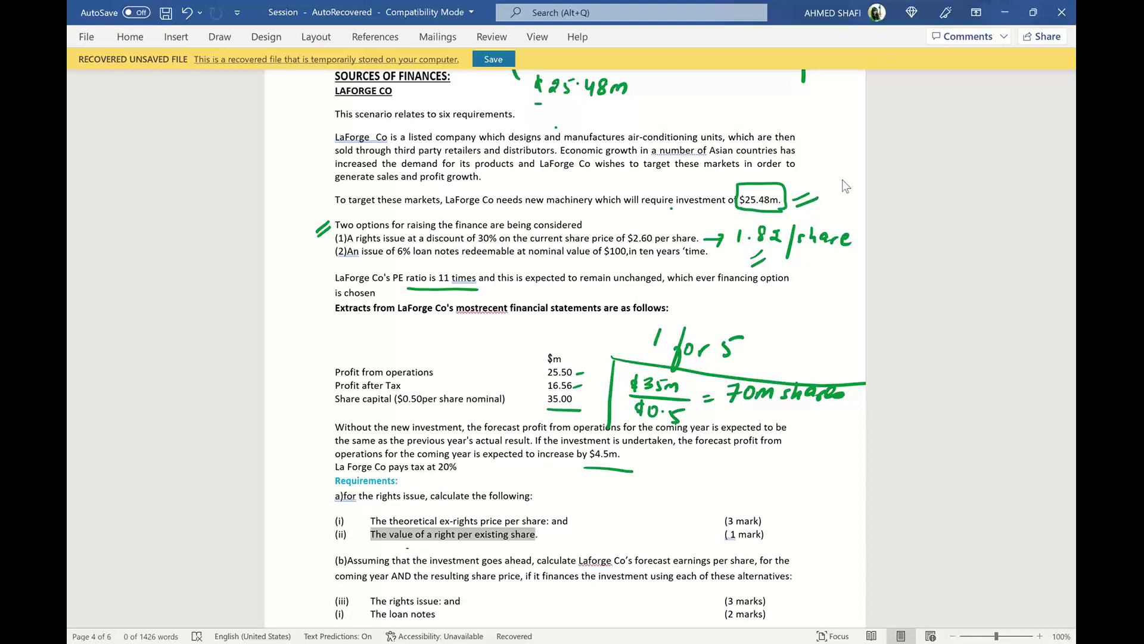
{"action": "mouse_move", "coordinate": [534, 105]}
{"action": "left_mouse_down"}
{"action": "mouse_move", "coordinate": [637, 103]}
{"action": "mouse_move", "coordinate": [549, 126]}
{"action": "mouse_move", "coordinate": [582, 118]}
{"action": "mouse_move", "coordinate": [604, 128]}
{"action": "left_mouse_up"}
{"action": "left_click", "coordinate": [566, 125]}
{"action": "left_click_drag", "start_coordinate": [652, 96], "coordinate": [661, 96]}
{"action": "left_click_drag", "start_coordinate": [652, 102], "coordinate": [663, 101]}
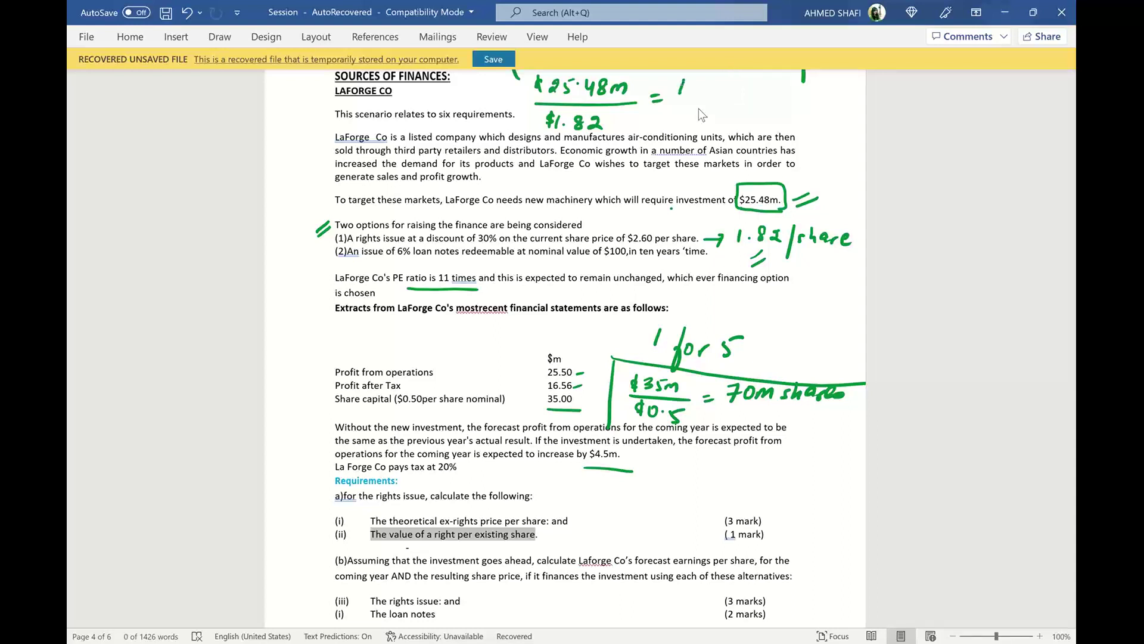
- Handwrite "14m shares will be issued" in green ink as the answer to the $25.48m / $1.82 fraction
{"action": "mouse_move", "coordinate": [687, 79]}
{"action": "left_mouse_down"}
{"action": "mouse_move", "coordinate": [697, 91]}
{"action": "mouse_move", "coordinate": [772, 96]}
{"action": "left_mouse_up"}
{"action": "left_click_drag", "start_coordinate": [773, 89], "coordinate": [794, 94]}
{"action": "left_click_drag", "start_coordinate": [680, 111], "coordinate": [742, 121]}
{"action": "left_click_drag", "start_coordinate": [756, 109], "coordinate": [773, 124]}
{"action": "left_click_drag", "start_coordinate": [770, 115], "coordinate": [791, 127]}
{"action": "left_click_drag", "start_coordinate": [795, 122], "coordinate": [825, 112]}
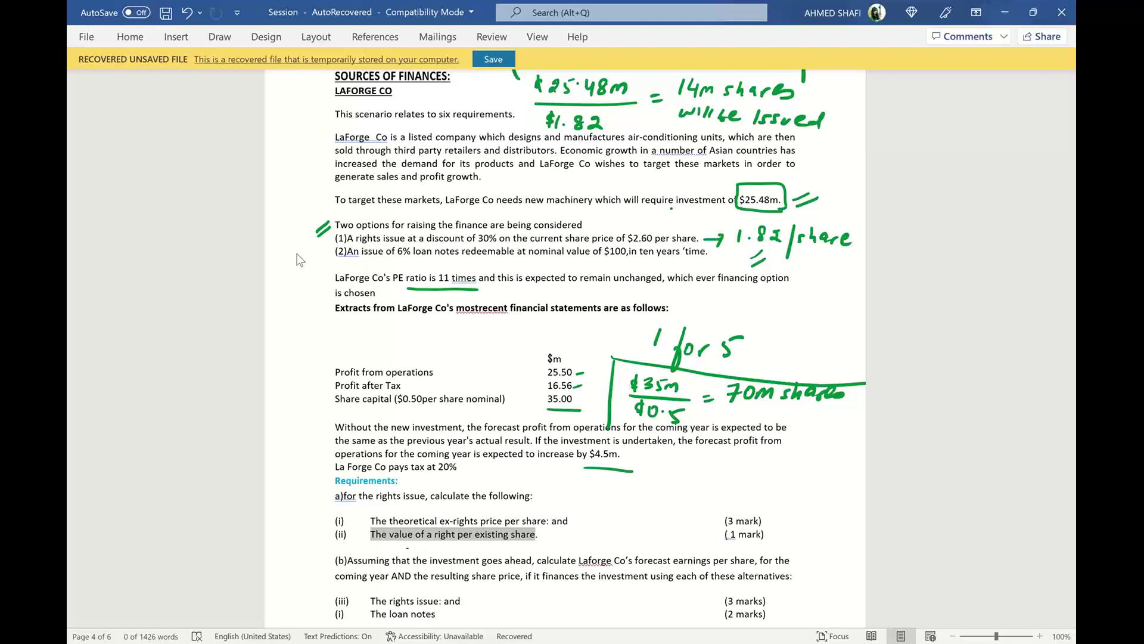
- Mark option (2) and the share capital figure, underline "70m shares", and draw an arrow from it up to "will be issued"
{"action": "left_click_drag", "start_coordinate": [317, 264], "coordinate": [334, 257]}
{"action": "left_click_drag", "start_coordinate": [739, 409], "coordinate": [836, 401]}
{"action": "mouse_move", "coordinate": [535, 397]}
{"action": "left_mouse_down"}
{"action": "mouse_move", "coordinate": [517, 400]}
{"action": "mouse_move", "coordinate": [524, 408]}
{"action": "left_mouse_up"}
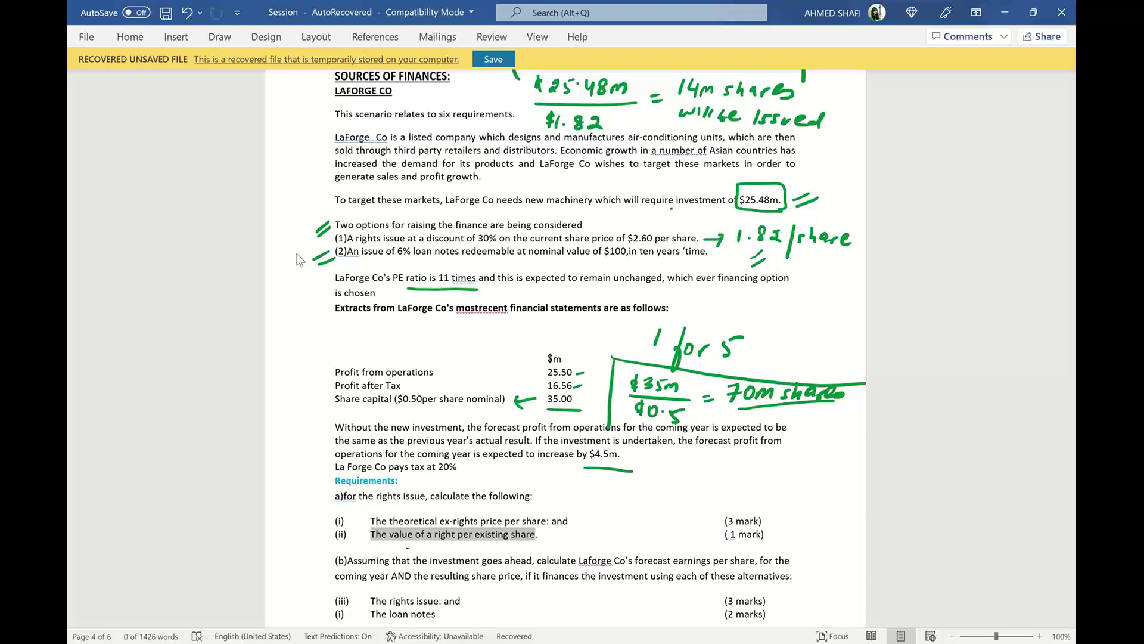
{"action": "mouse_move", "coordinate": [777, 376]}
{"action": "left_mouse_down"}
{"action": "mouse_move", "coordinate": [763, 319]}
{"action": "mouse_move", "coordinate": [672, 275]}
{"action": "mouse_move", "coordinate": [694, 129]}
{"action": "left_mouse_up"}
{"action": "scroll", "coordinate": [300, 260], "scroll_direction": "down", "scroll_amount": 1}
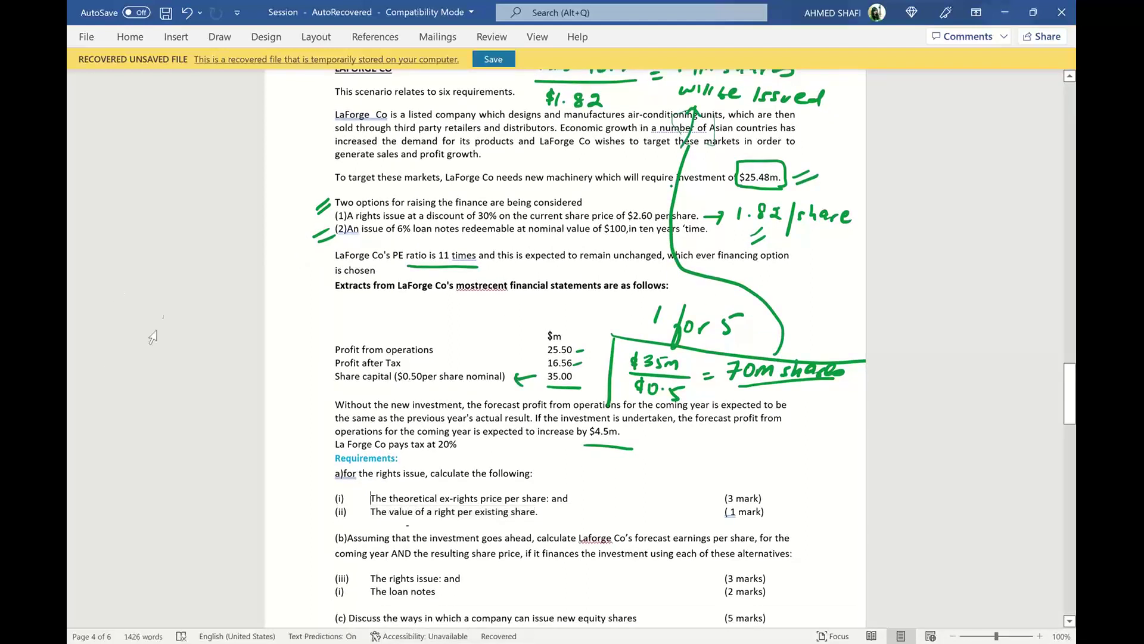
{"action": "left_click", "coordinate": [292, 329]}
{"action": "key", "text": "Up"}
{"action": "key", "text": "Up"}
{"action": "key", "text": "Up"}
{"action": "key", "text": "Up"}
{"action": "key", "text": "Up"}
{"action": "key", "text": "Up"}
{"action": "key", "text": "Up"}
{"action": "key", "text": "Up"}
{"action": "key", "text": "Up"}
{"action": "key", "text": "Up"}
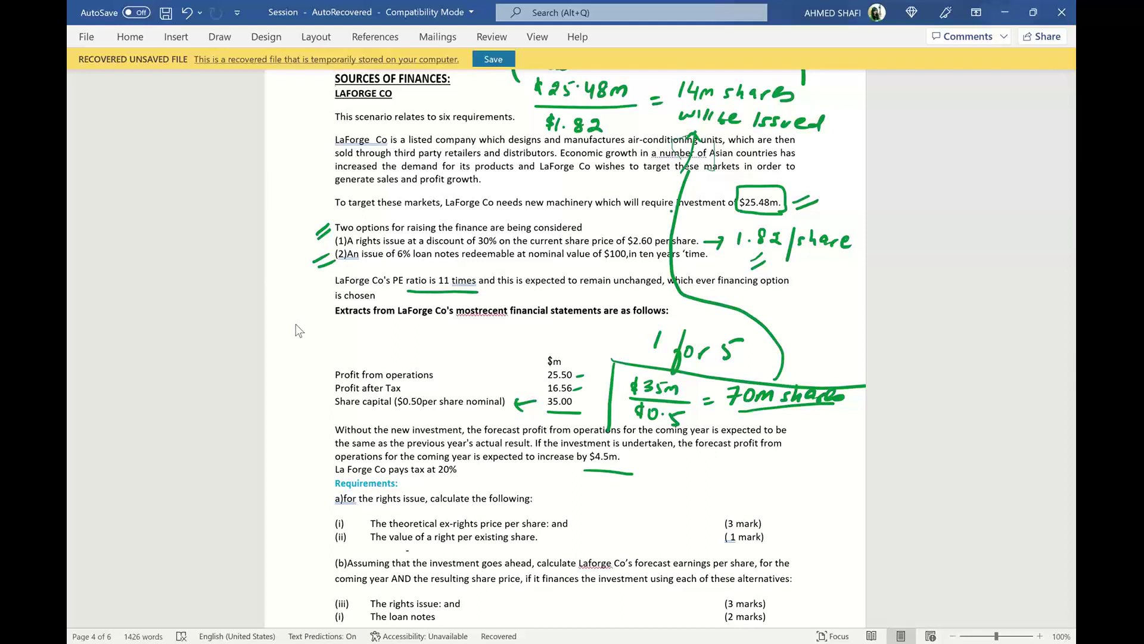
- Box the handwritten "1 for 5", and write "40m" above "10m" in the margin beside the extracts heading, crossing both out
{"action": "mouse_move", "coordinate": [645, 323]}
{"action": "left_mouse_down"}
{"action": "mouse_move", "coordinate": [639, 359]}
{"action": "mouse_move", "coordinate": [650, 318]}
{"action": "mouse_move", "coordinate": [749, 327]}
{"action": "mouse_move", "coordinate": [746, 363]}
{"action": "left_mouse_up"}
{"action": "left_click_drag", "start_coordinate": [279, 304], "coordinate": [290, 323]}
{"action": "mouse_move", "coordinate": [297, 309]}
{"action": "left_mouse_down"}
{"action": "mouse_move", "coordinate": [320, 317]}
{"action": "mouse_move", "coordinate": [284, 358]}
{"action": "mouse_move", "coordinate": [294, 346]}
{"action": "left_mouse_up"}
{"action": "left_click_drag", "start_coordinate": [303, 356], "coordinate": [320, 351]}
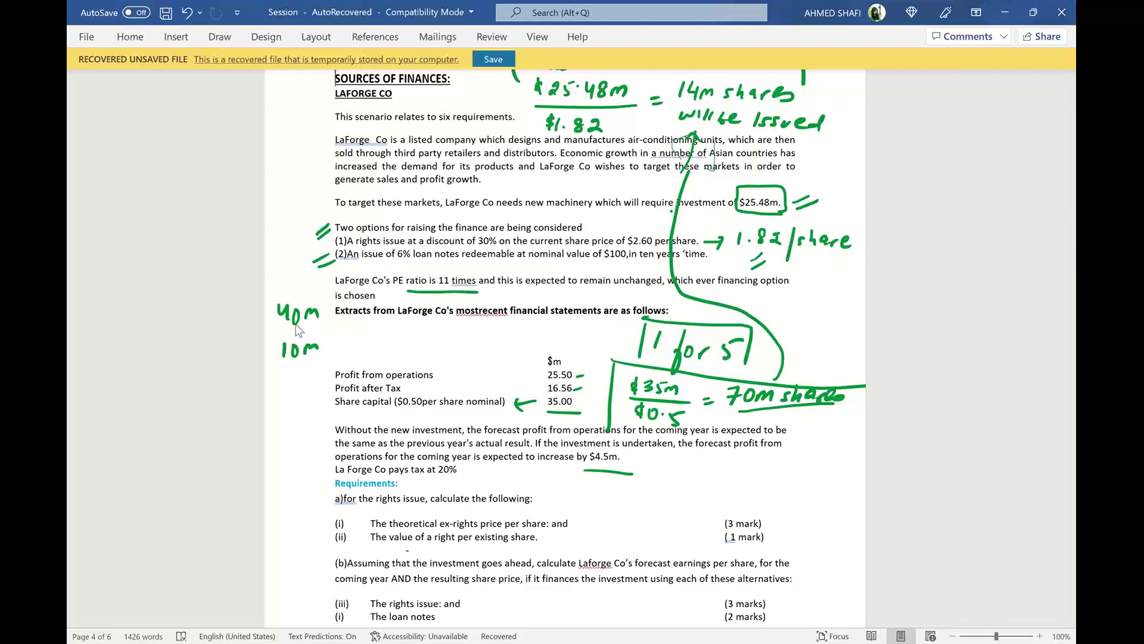
{"action": "mouse_move", "coordinate": [280, 370]}
{"action": "left_mouse_down"}
{"action": "mouse_move", "coordinate": [316, 295]}
{"action": "mouse_move", "coordinate": [313, 367]}
{"action": "left_mouse_up"}
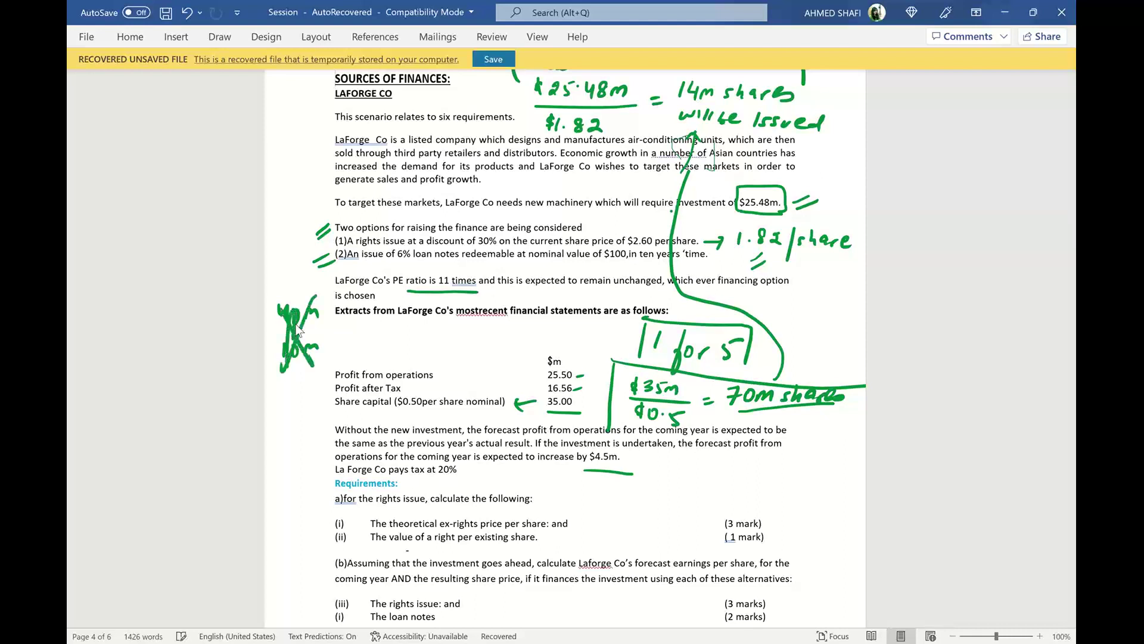
{"action": "left_click_drag", "start_coordinate": [302, 312], "coordinate": [316, 361]}
- Mark requirement (i), then switch to the Excel worksheet and handwrite "1 for 5" beside the theoretical ex-rights price heading
{"action": "left_click_drag", "start_coordinate": [572, 524], "coordinate": [592, 515]}
{"action": "key", "text": "alt+Tab"}
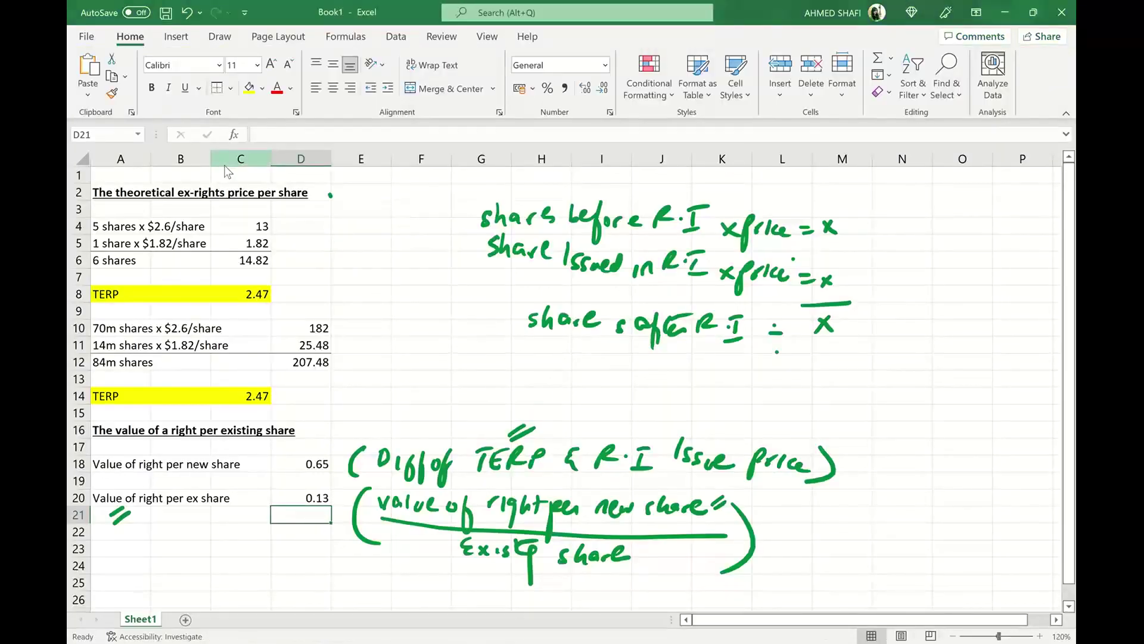
{"action": "left_click_drag", "start_coordinate": [332, 195], "coordinate": [329, 205]}
{"action": "mouse_move", "coordinate": [351, 188]}
{"action": "left_mouse_down"}
{"action": "mouse_move", "coordinate": [346, 232]}
{"action": "mouse_move", "coordinate": [357, 212]}
{"action": "left_mouse_up"}
{"action": "left_click_drag", "start_coordinate": [369, 210], "coordinate": [377, 193]}
{"action": "mouse_move", "coordinate": [388, 190]}
{"action": "left_mouse_down"}
{"action": "mouse_move", "coordinate": [396, 209]}
{"action": "mouse_move", "coordinate": [413, 186]}
{"action": "left_mouse_up"}
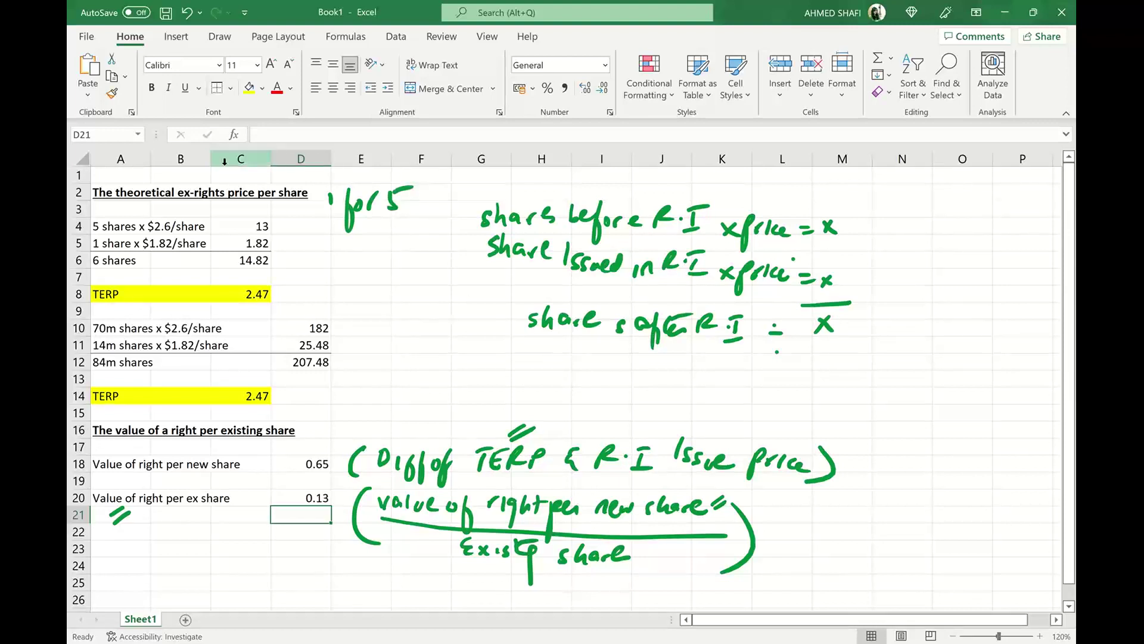
- Mark both TERP results and the 70m and 14m share amounts in rows 10 and 11 with short green strokes
{"action": "left_click", "coordinate": [120, 242]}
{"action": "left_click", "coordinate": [175, 242]}
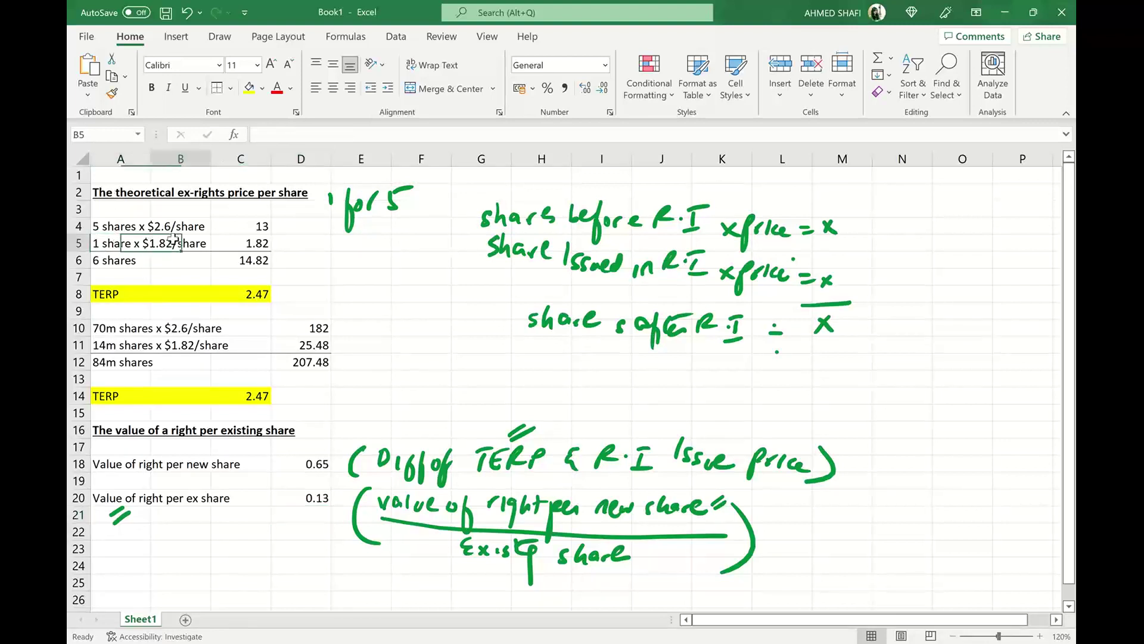
{"action": "left_click", "coordinate": [260, 241]}
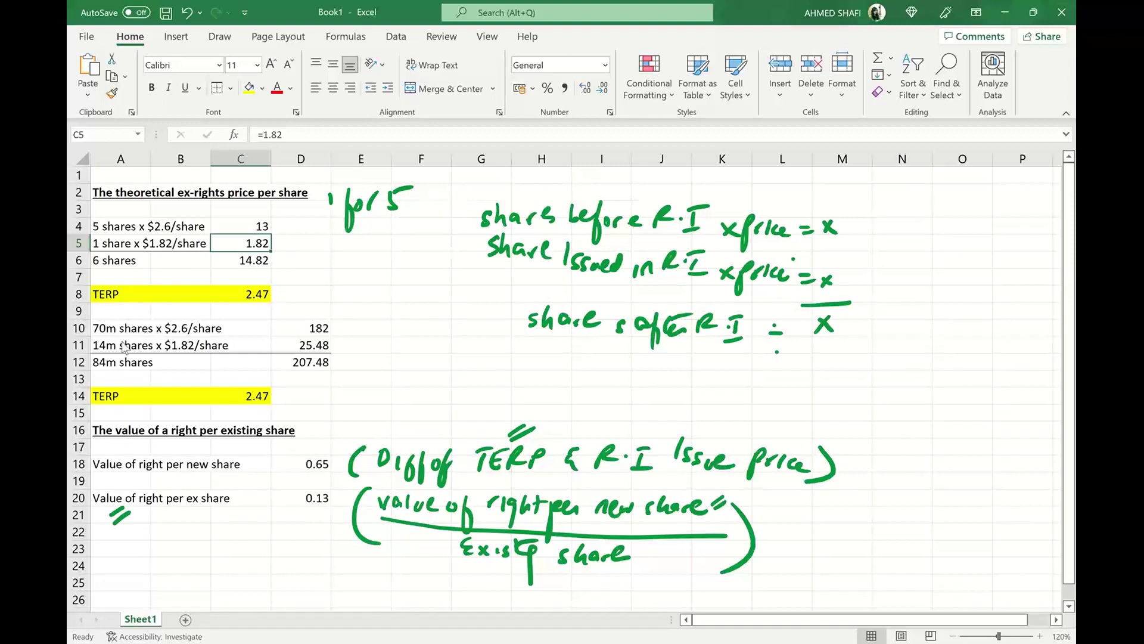
{"action": "left_click_drag", "start_coordinate": [277, 296], "coordinate": [292, 291]}
{"action": "left_click_drag", "start_coordinate": [343, 332], "coordinate": [365, 325]}
{"action": "left_click_drag", "start_coordinate": [342, 346], "coordinate": [357, 342]}
{"action": "left_click_drag", "start_coordinate": [282, 398], "coordinate": [306, 389]}
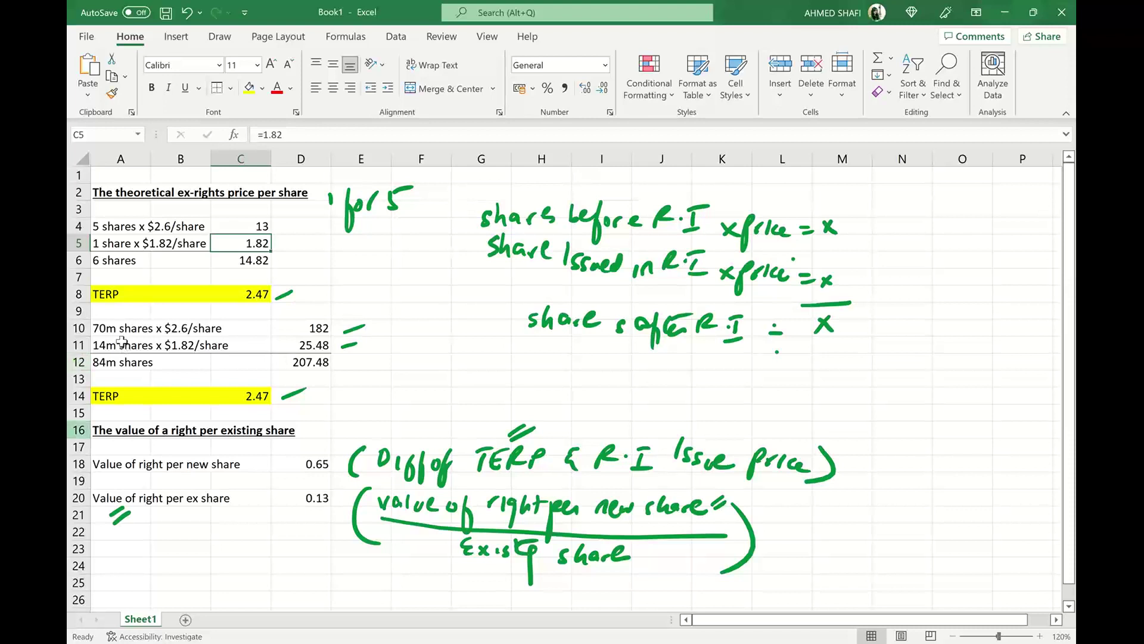
- Review the formula behind the value of right per new share in D18
{"action": "left_click", "coordinate": [322, 463]}
{"action": "double_click", "coordinate": [322, 463]}
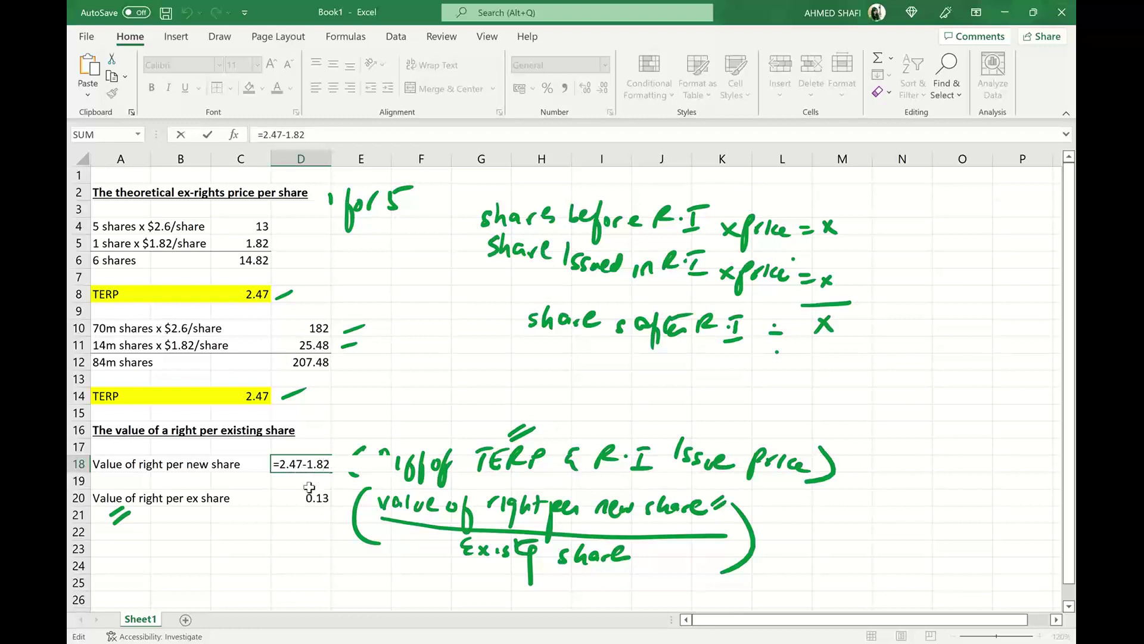
{"action": "key", "text": "Return"}
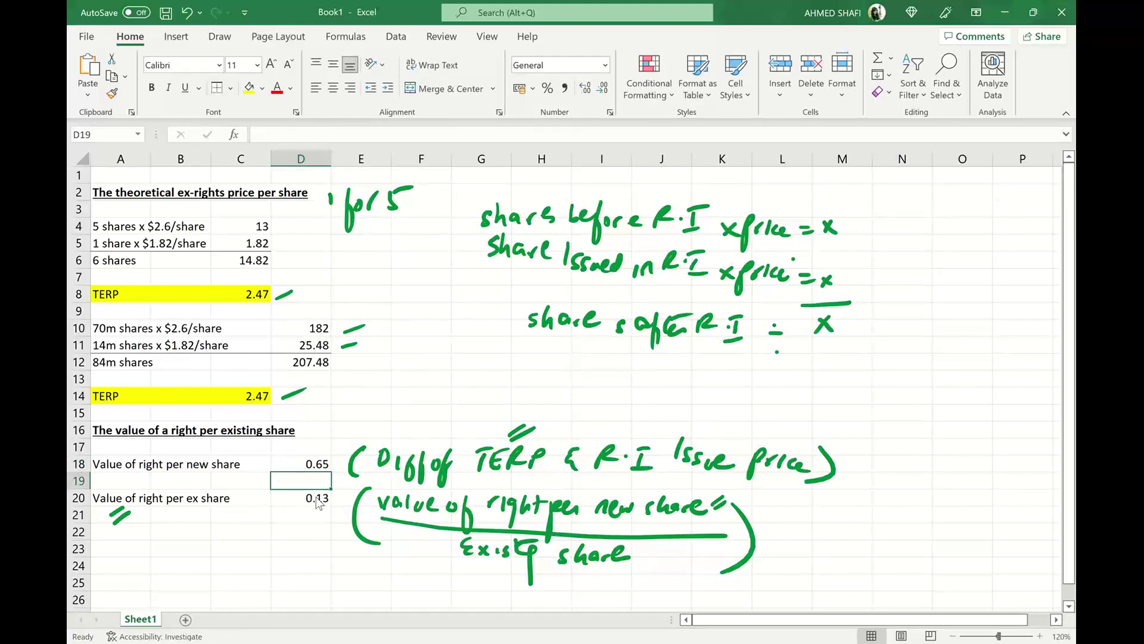
- Handwrite the fraction "0.65" over "5" beside the bracketed formula for the value of a right per existing share
{"action": "left_click_drag", "start_coordinate": [770, 504], "coordinate": [792, 518]}
{"action": "left_click", "coordinate": [779, 513]}
{"action": "mouse_move", "coordinate": [817, 502]}
{"action": "left_mouse_down"}
{"action": "mouse_move", "coordinate": [802, 522]}
{"action": "mouse_move", "coordinate": [830, 537]}
{"action": "mouse_move", "coordinate": [778, 566]}
{"action": "mouse_move", "coordinate": [802, 546]}
{"action": "left_mouse_up"}
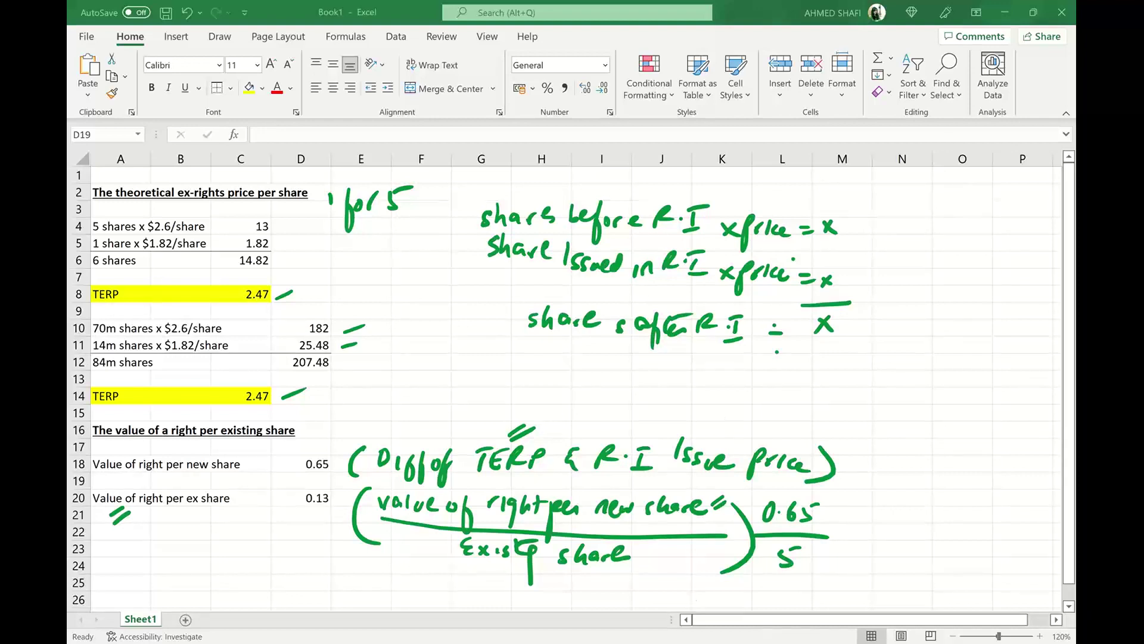
- Switch to the Word question document and undo the green handwritten annotations around the financial extracts and the requirements
{"action": "key", "text": "alt+Tab"}
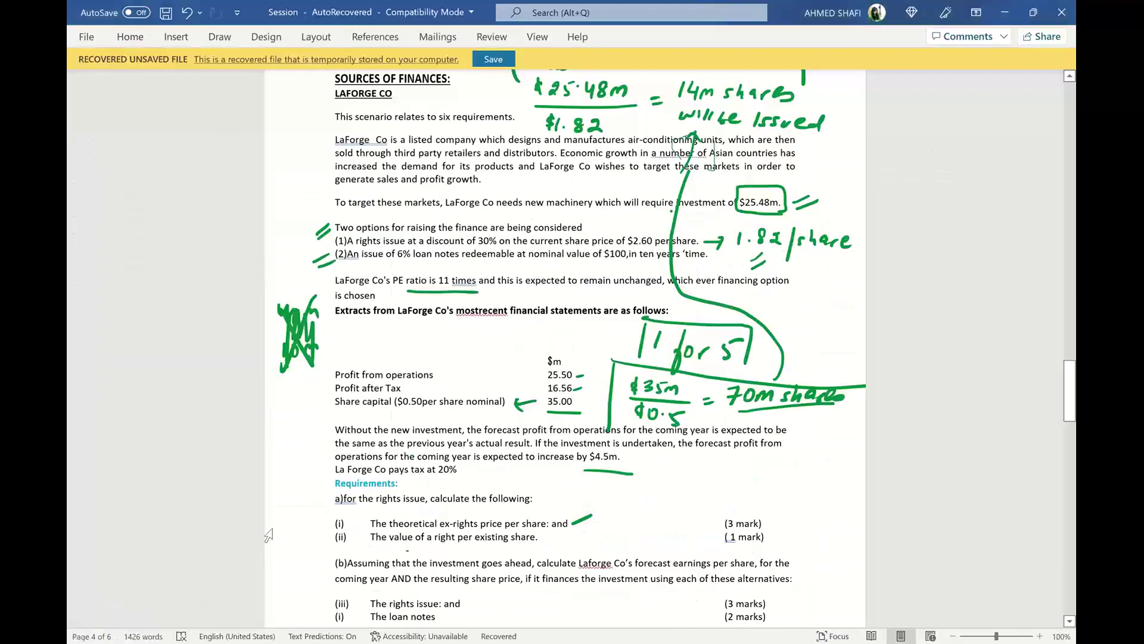
{"action": "left_click", "coordinate": [311, 517]}
{"action": "right_click", "coordinate": [700, 497]}
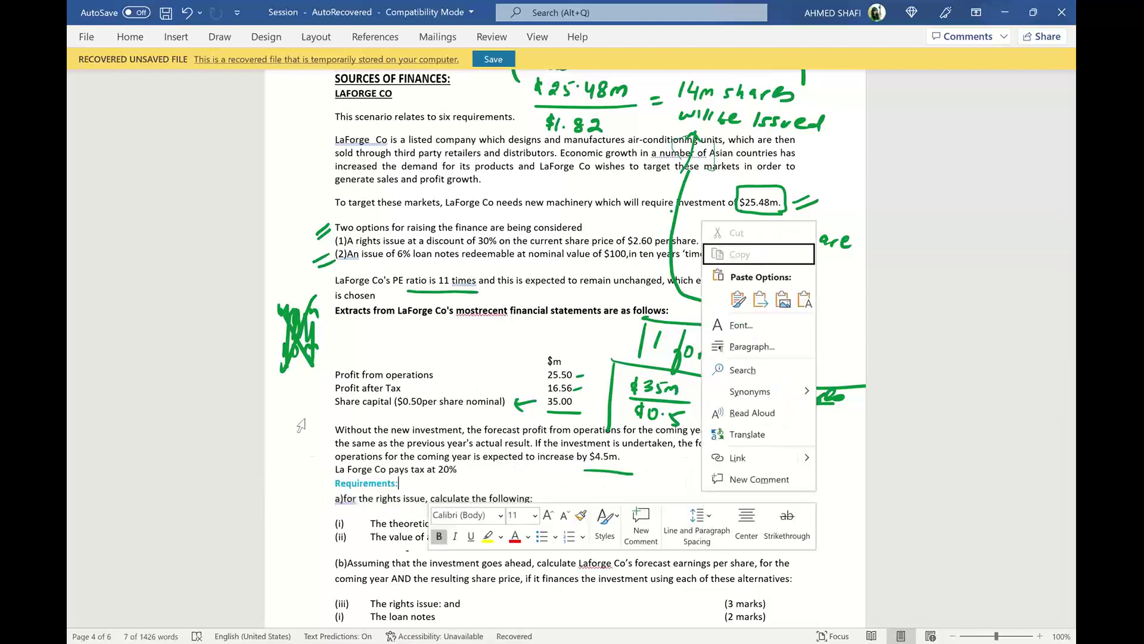
{"action": "key", "text": "Escape"}
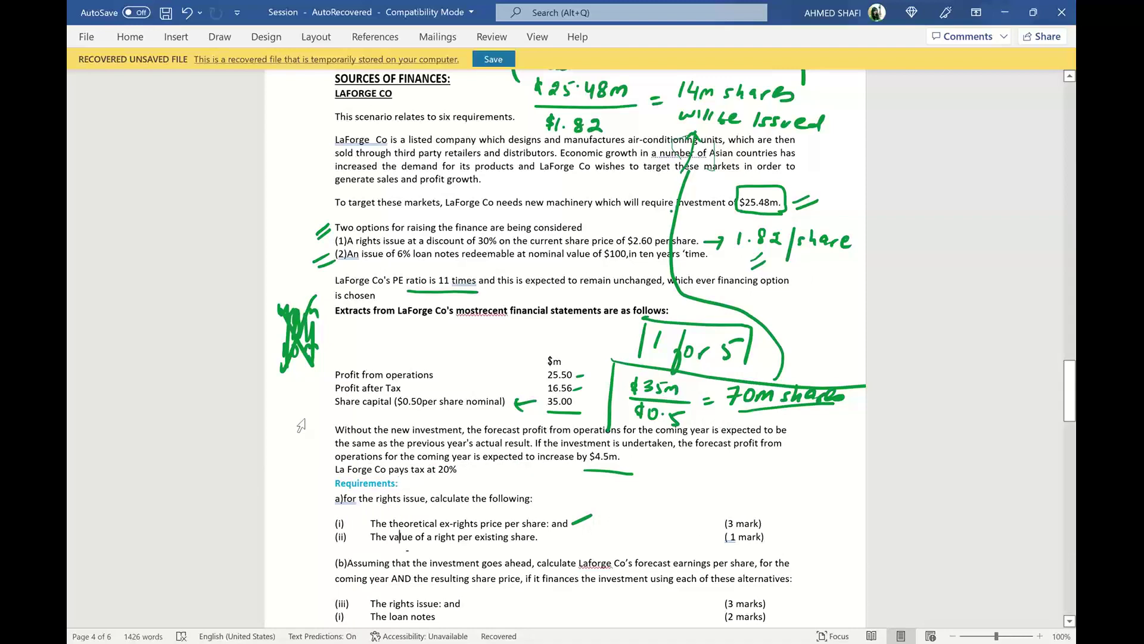
{"action": "scroll", "coordinate": [300, 425], "scroll_direction": "down", "scroll_amount": 7}
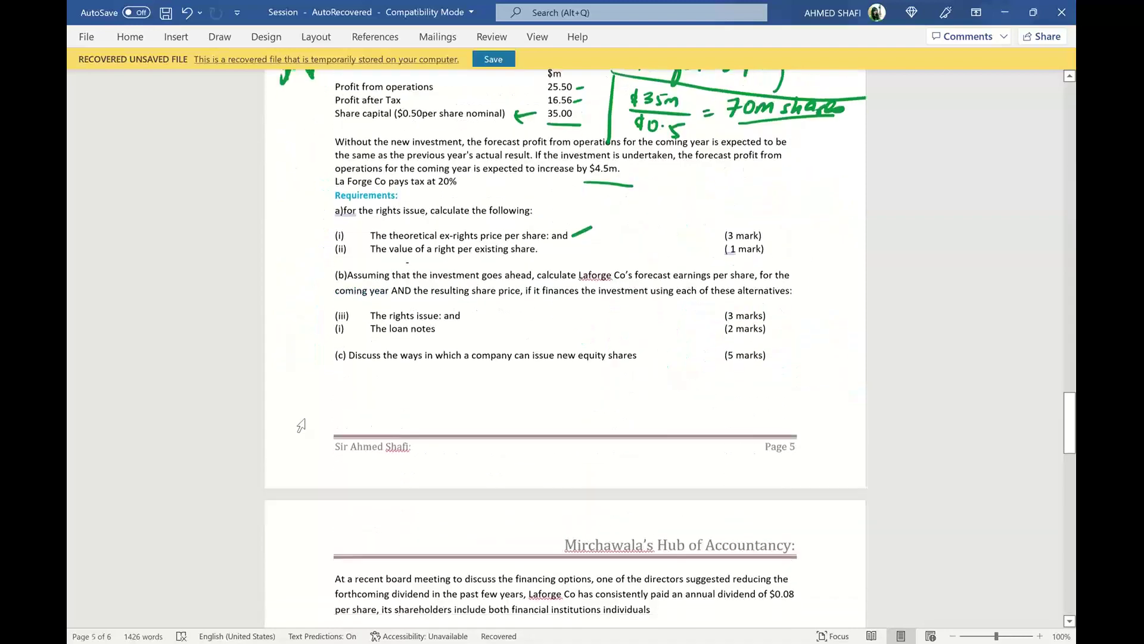
{"action": "key", "text": "Up"}
{"action": "left_click", "coordinate": [213, 37]}
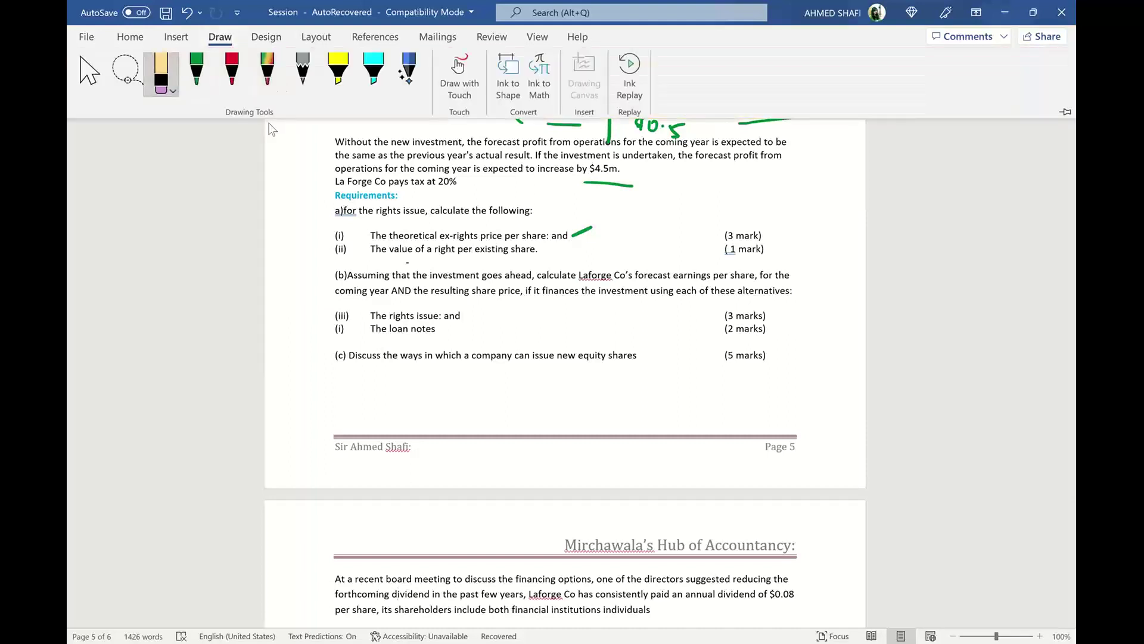
{"action": "left_click", "coordinate": [269, 123]}
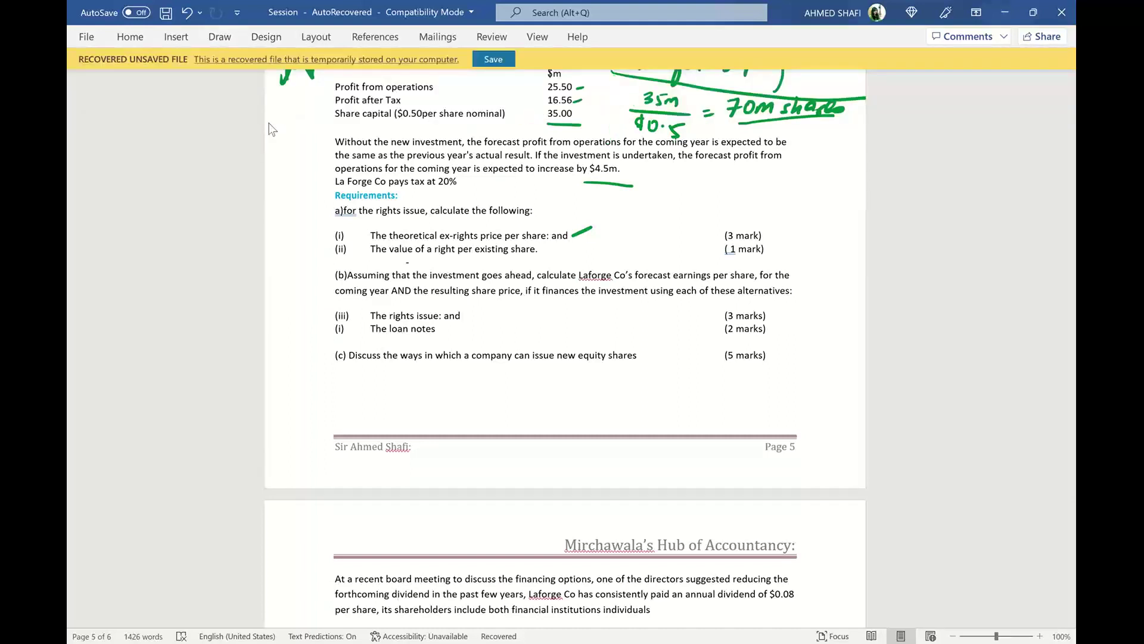
{"action": "key", "text": "ctrl+z"}
{"action": "key", "text": "ctrl+z"}
{"action": "key", "text": "ctrl+z"}
{"action": "key", "text": "ctrl+z"}
{"action": "key", "text": "ctrl+z"}
{"action": "key", "text": "ctrl+z"}
{"action": "key", "text": "ctrl+z"}
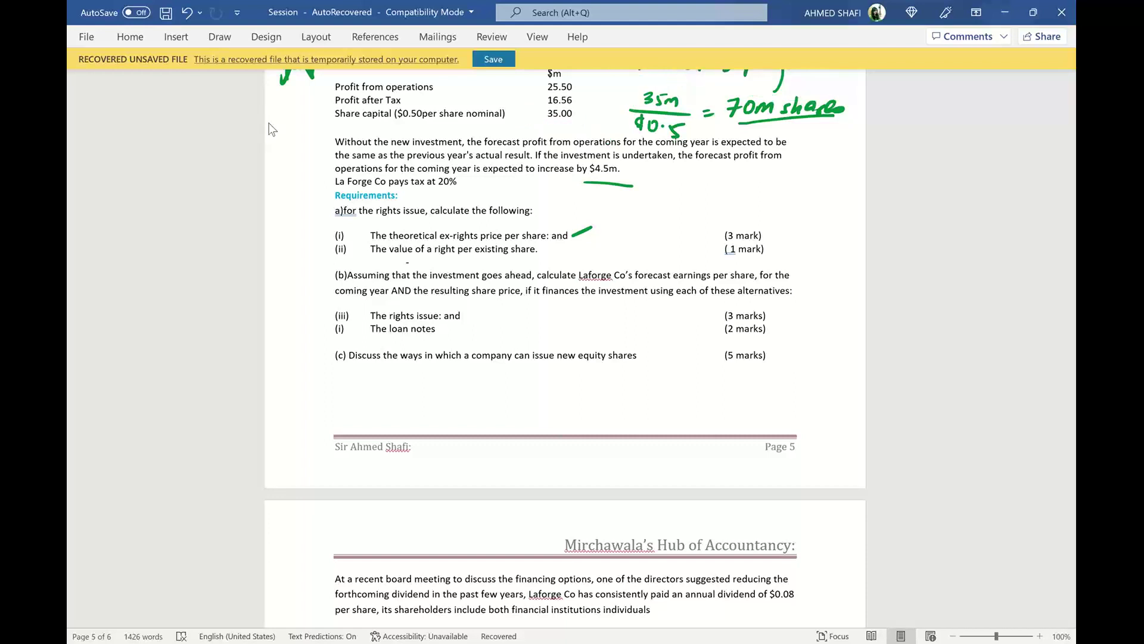
{"action": "key", "text": "ctrl+z"}
{"action": "key", "text": "ctrl+z"}
{"action": "key", "text": "ctrl+z"}
{"action": "key", "text": "ctrl+z"}
{"action": "key", "text": "ctrl+z"}
{"action": "key", "text": "ctrl+z"}
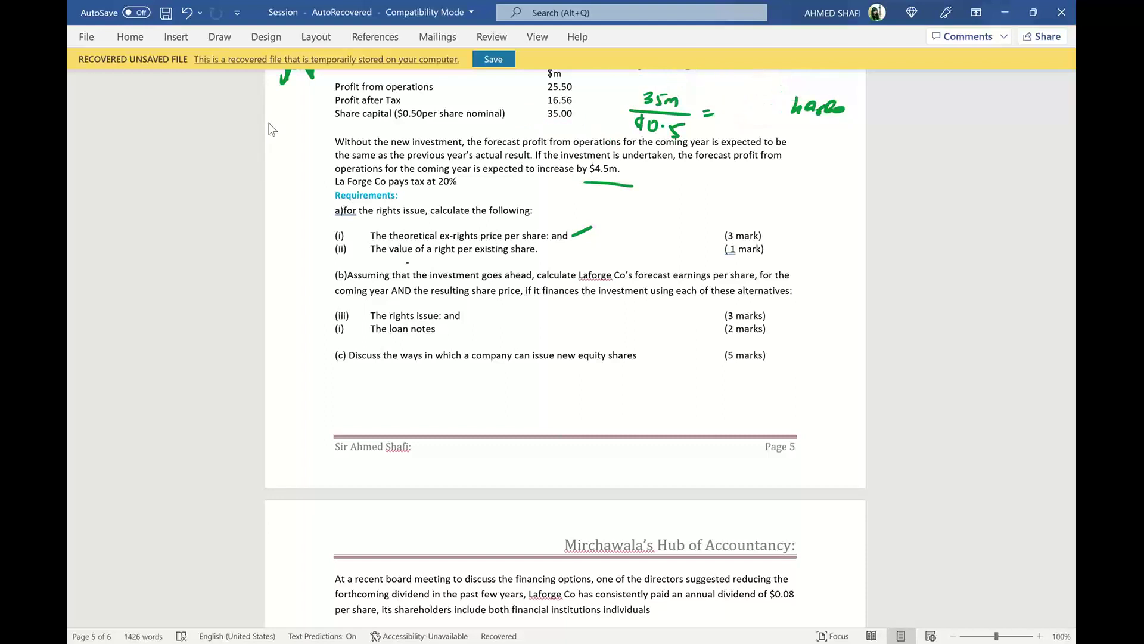
{"action": "key", "text": "ctrl+z"}
{"action": "key", "text": "ctrl+z"}
{"action": "key", "text": "ctrl+z"}
{"action": "key", "text": "ctrl+z"}
{"action": "key", "text": "ctrl+z"}
{"action": "key", "text": "ctrl+z"}
{"action": "key", "text": "ctrl+z"}
{"action": "key", "text": "ctrl+z"}
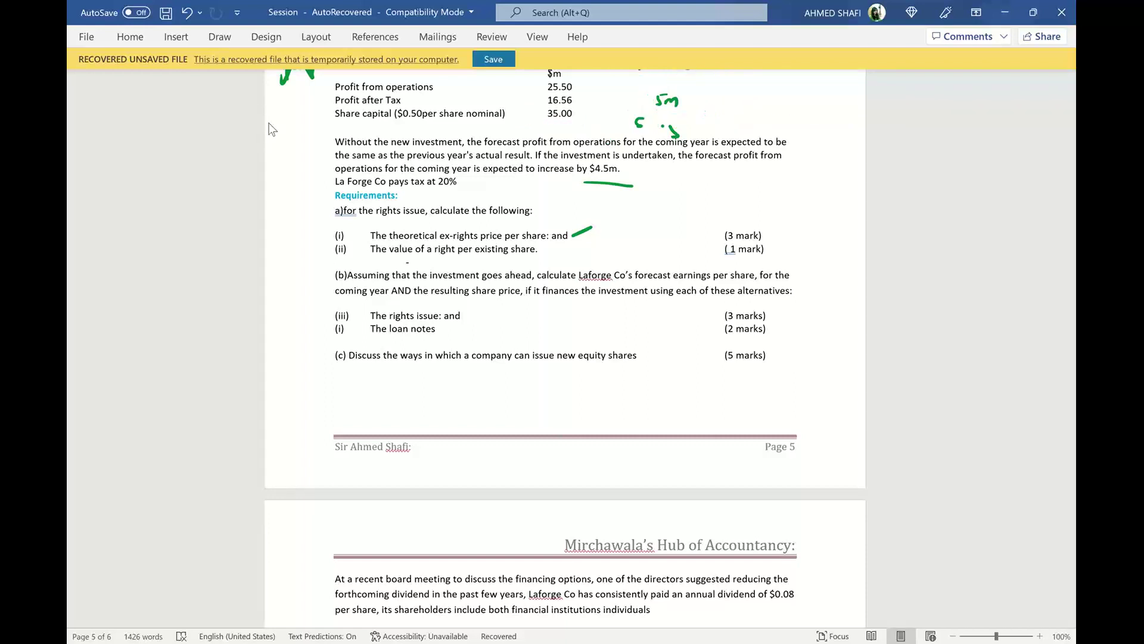
{"action": "key", "text": "ctrl+z"}
{"action": "key", "text": "ctrl+z"}
{"action": "key", "text": "ctrl+z"}
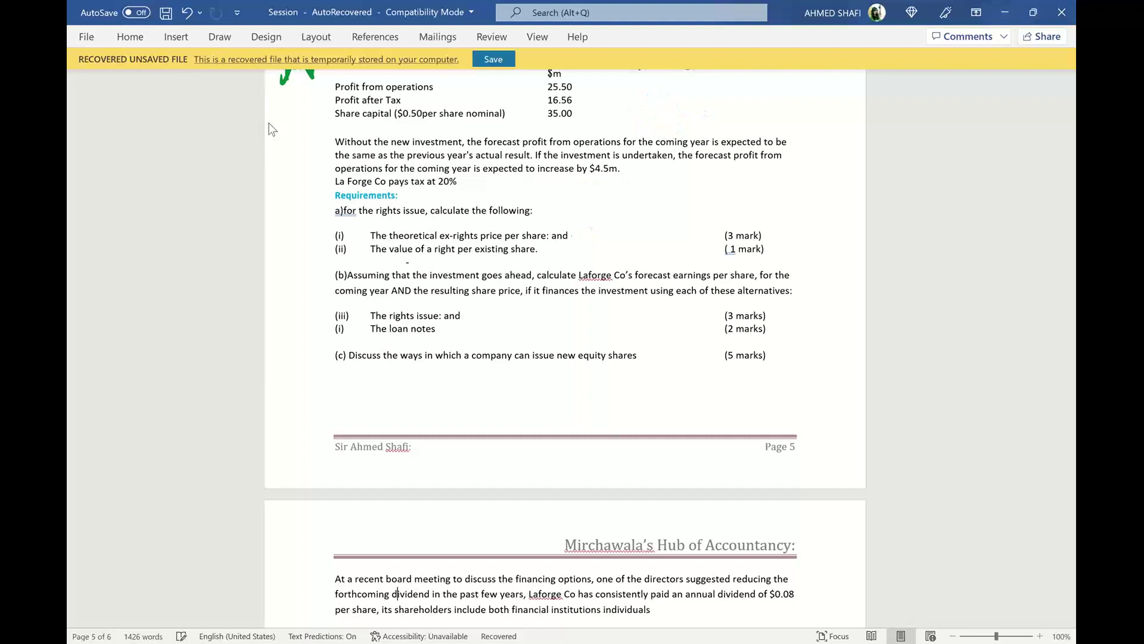
{"action": "key", "text": "ctrl+z"}
{"action": "key", "text": "ctrl+z"}
- Underline "that the investment goes ahead" in requirement (b) with the green pen
{"action": "left_click", "coordinate": [220, 37]}
{"action": "left_click", "coordinate": [197, 69]}
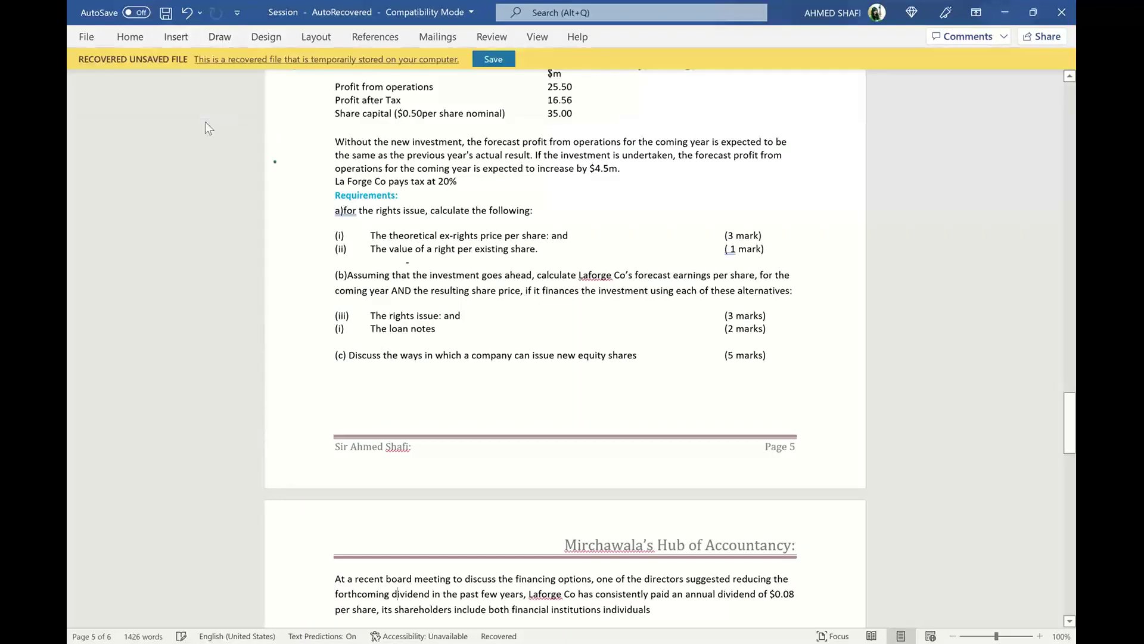
{"action": "left_click_drag", "start_coordinate": [397, 281], "coordinate": [524, 284]}
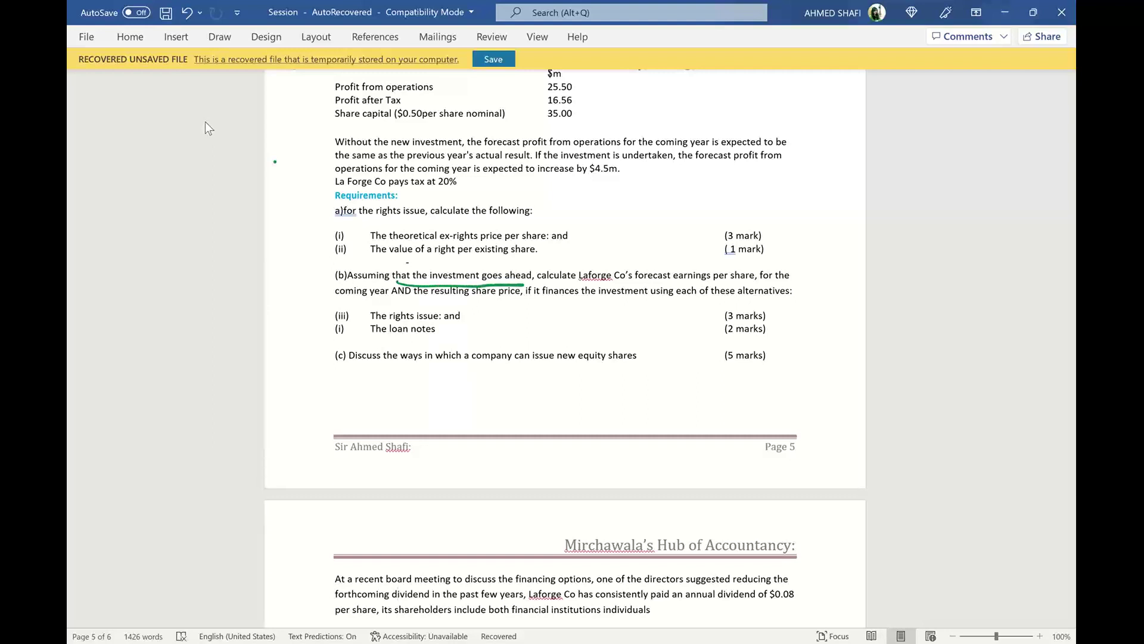
- Handwrite "assume Inv of 25.48m goes ahead" in green above requirement (b)
{"action": "mouse_move", "coordinate": [582, 204]}
{"action": "left_mouse_down"}
{"action": "mouse_move", "coordinate": [742, 190]}
{"action": "mouse_move", "coordinate": [743, 220]}
{"action": "mouse_move", "coordinate": [774, 203]}
{"action": "mouse_move", "coordinate": [809, 202]}
{"action": "mouse_move", "coordinate": [802, 212]}
{"action": "left_mouse_up"}
{"action": "mouse_move", "coordinate": [819, 202]}
{"action": "left_mouse_down"}
{"action": "mouse_move", "coordinate": [815, 214]}
{"action": "mouse_move", "coordinate": [836, 215]}
{"action": "left_mouse_up"}
{"action": "mouse_move", "coordinate": [629, 215]}
{"action": "left_mouse_down"}
{"action": "mouse_move", "coordinate": [612, 243]}
{"action": "mouse_move", "coordinate": [639, 230]}
{"action": "left_mouse_up"}
{"action": "mouse_move", "coordinate": [645, 227]}
{"action": "left_mouse_down"}
{"action": "mouse_move", "coordinate": [656, 220]}
{"action": "mouse_move", "coordinate": [654, 233]}
{"action": "left_mouse_up"}
{"action": "mouse_move", "coordinate": [681, 221]}
{"action": "left_mouse_down"}
{"action": "mouse_move", "coordinate": [677, 230]}
{"action": "mouse_move", "coordinate": [696, 230]}
{"action": "left_mouse_up"}
{"action": "left_click_drag", "start_coordinate": [701, 225], "coordinate": [719, 229]}
{"action": "left_click_drag", "start_coordinate": [728, 222], "coordinate": [734, 228]}
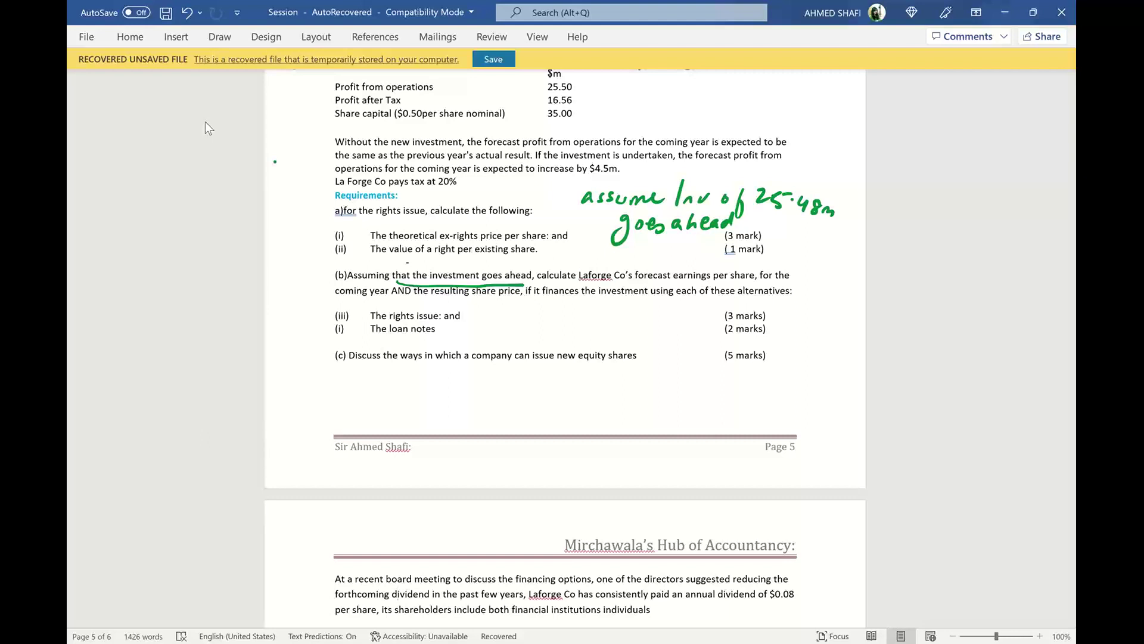
- Underline "forecast earnings per share", "coming year" and "resulting share price" in requirement (b), and mark the rights issue and loan notes alternatives
{"action": "left_click_drag", "start_coordinate": [640, 281], "coordinate": [749, 279]}
{"action": "left_click_drag", "start_coordinate": [343, 298], "coordinate": [505, 303]}
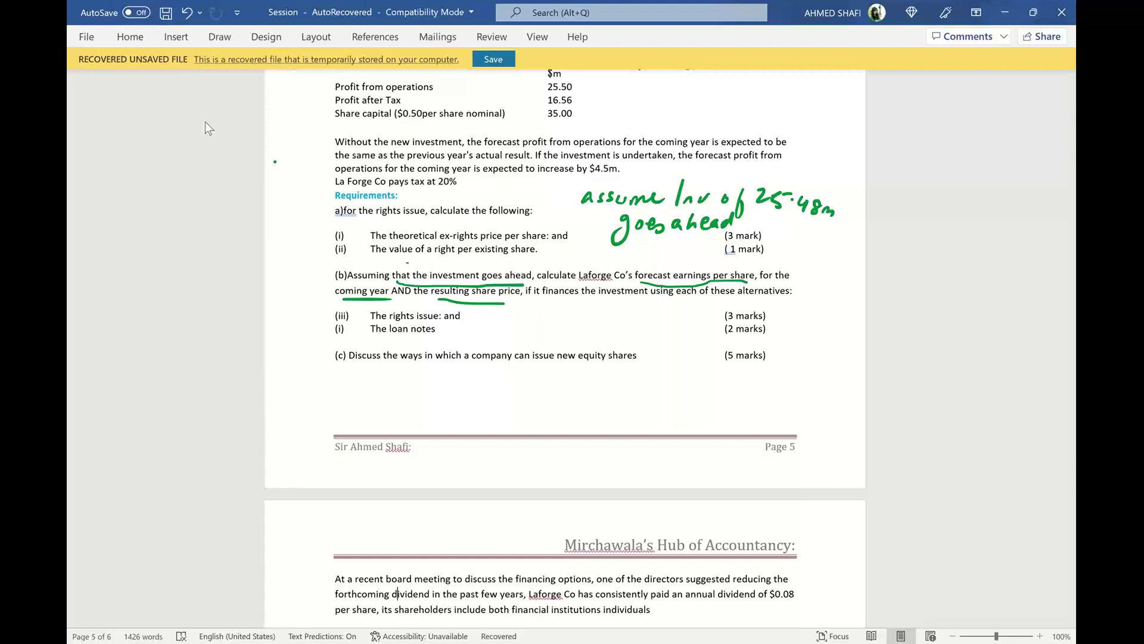
{"action": "mouse_move", "coordinate": [466, 319]}
{"action": "left_mouse_down"}
{"action": "mouse_move", "coordinate": [486, 316]}
{"action": "mouse_move", "coordinate": [458, 329]}
{"action": "left_mouse_up"}
{"action": "mouse_move", "coordinate": [311, 322]}
{"action": "left_mouse_down"}
{"action": "mouse_move", "coordinate": [332, 311]}
{"action": "mouse_move", "coordinate": [333, 329]}
{"action": "left_mouse_up"}
- Switch to the Excel worksheet and enter the heading "Investment is financed by right issue" in A26, below the rights calculations
{"action": "key", "text": "alt+Tab"}
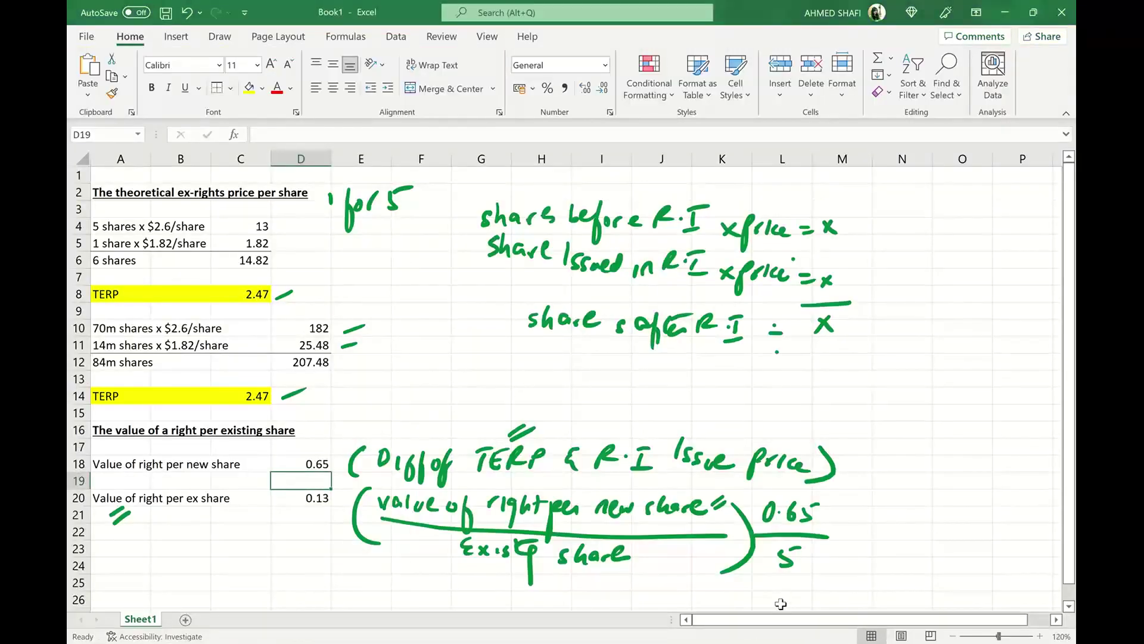
{"action": "left_click", "coordinate": [781, 603]}
{"action": "scroll", "coordinate": [781, 604], "scroll_direction": "down", "scroll_amount": 3}
{"action": "left_click", "coordinate": [781, 603]}
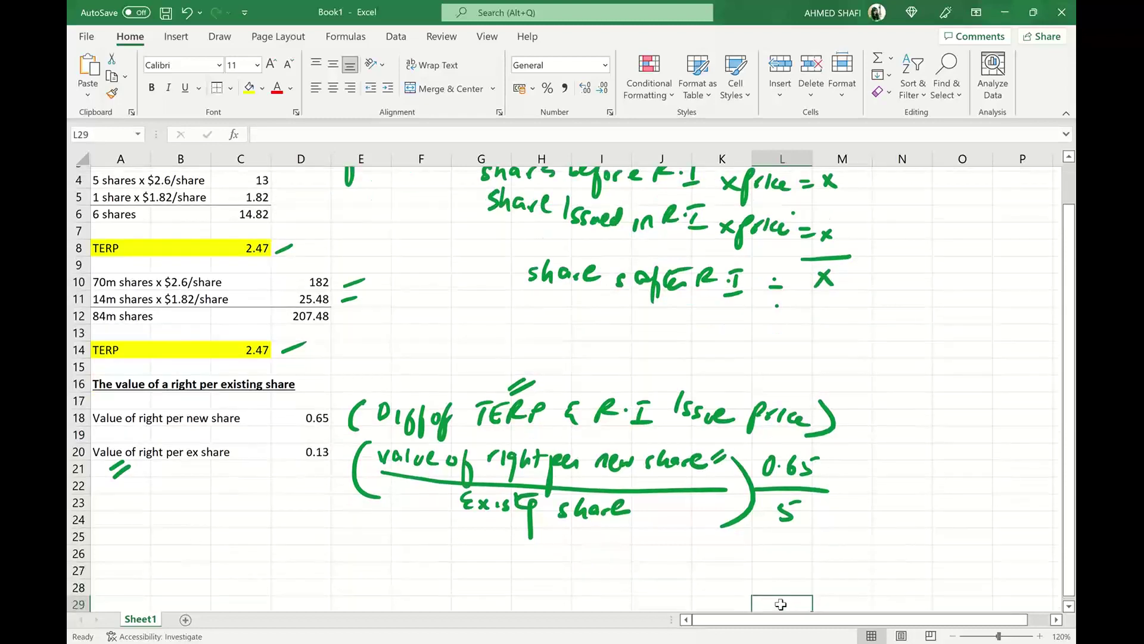
{"action": "key", "text": "Down"}
{"action": "key", "text": "Down"}
{"action": "key", "text": "Down"}
{"action": "key", "text": "Down"}
{"action": "key", "text": "Down"}
{"action": "key", "text": "Down"}
{"action": "key", "text": "Down"}
{"action": "key", "text": "Down"}
{"action": "key", "text": "Down"}
{"action": "key", "text": "Down"}
{"action": "key", "text": "Down"}
{"action": "key", "text": "Down"}
{"action": "key", "text": "Down"}
{"action": "key", "text": "Down"}
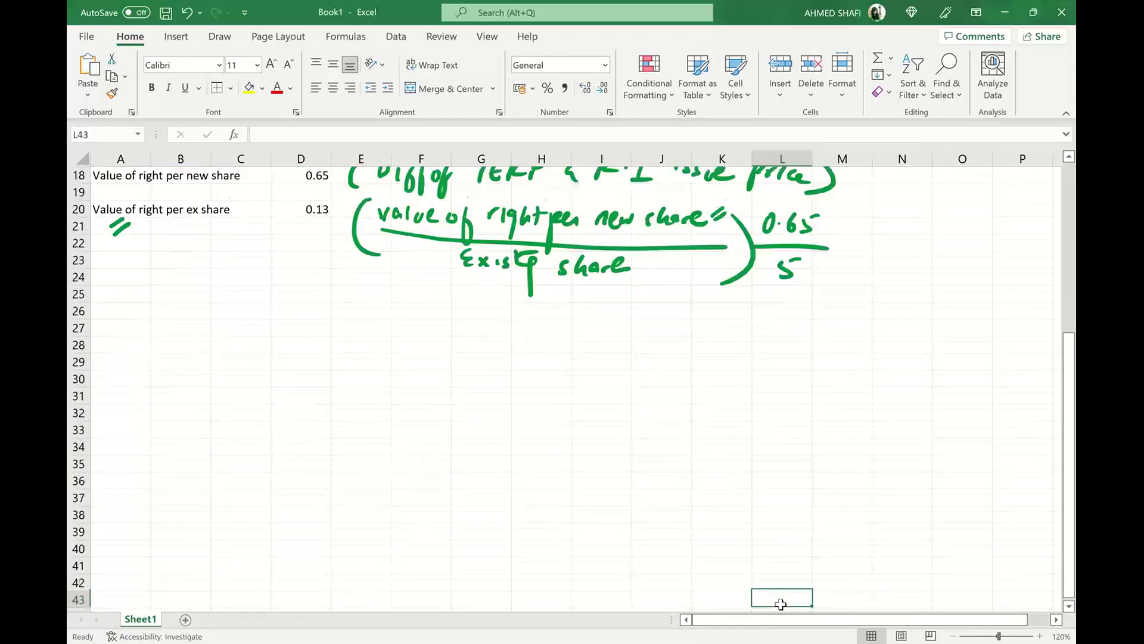
{"action": "key", "text": "Down"}
{"action": "key", "text": "Down"}
{"action": "key", "text": "Down"}
{"action": "key", "text": "Down"}
{"action": "key", "text": "Down"}
{"action": "key", "text": "Down"}
{"action": "left_click", "coordinate": [109, 205]}
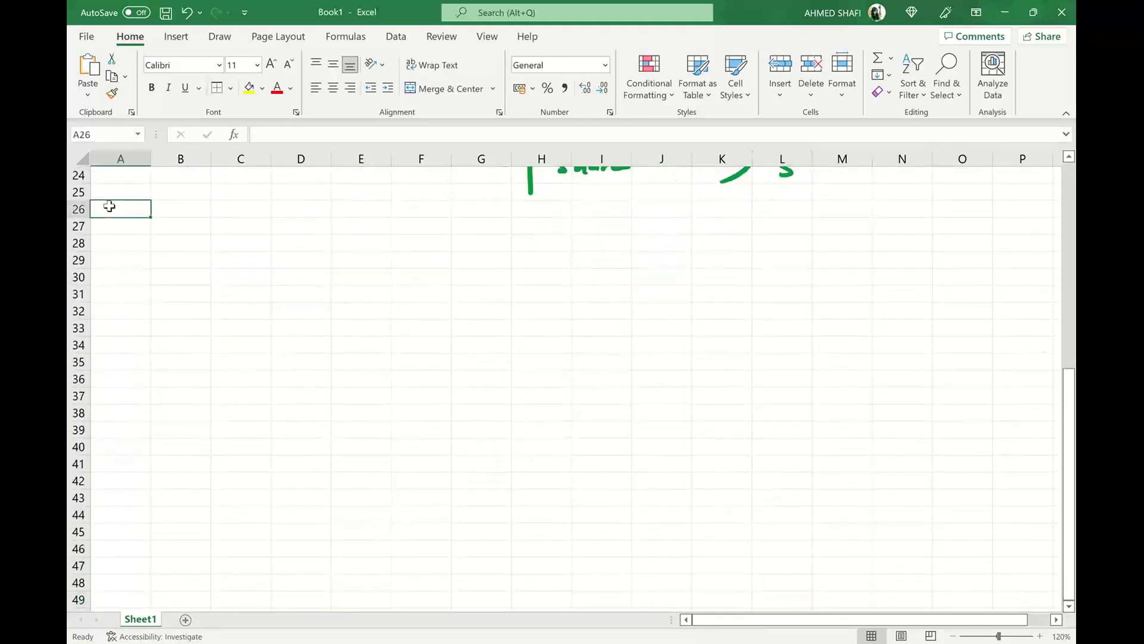
{"action": "type", "text": "Investm"}
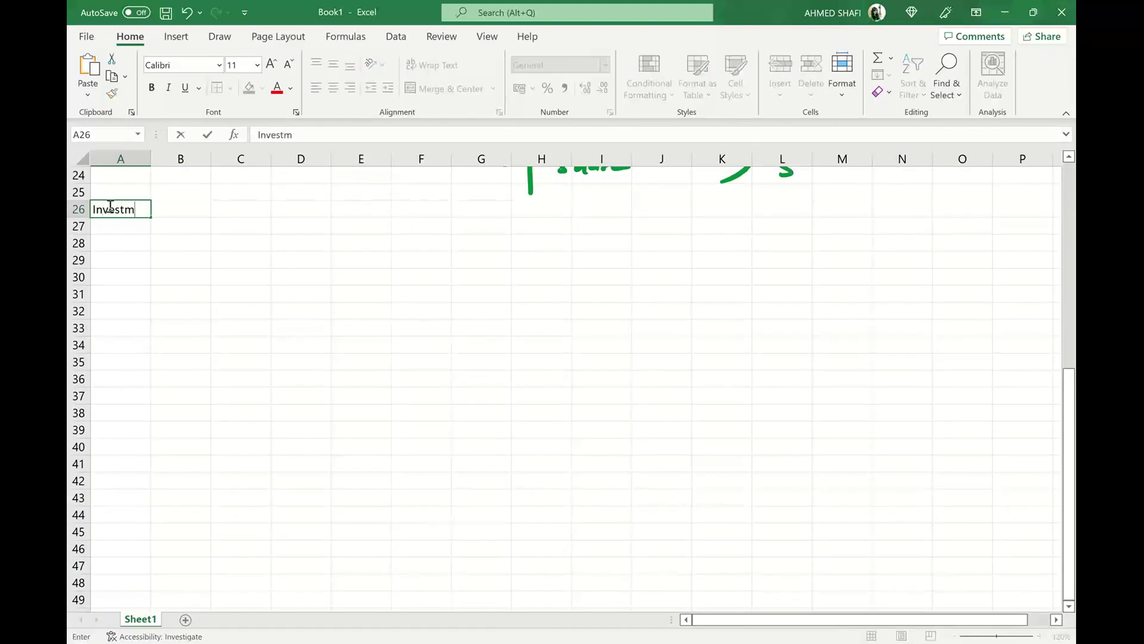
{"action": "type", "text": "et is financed by "}
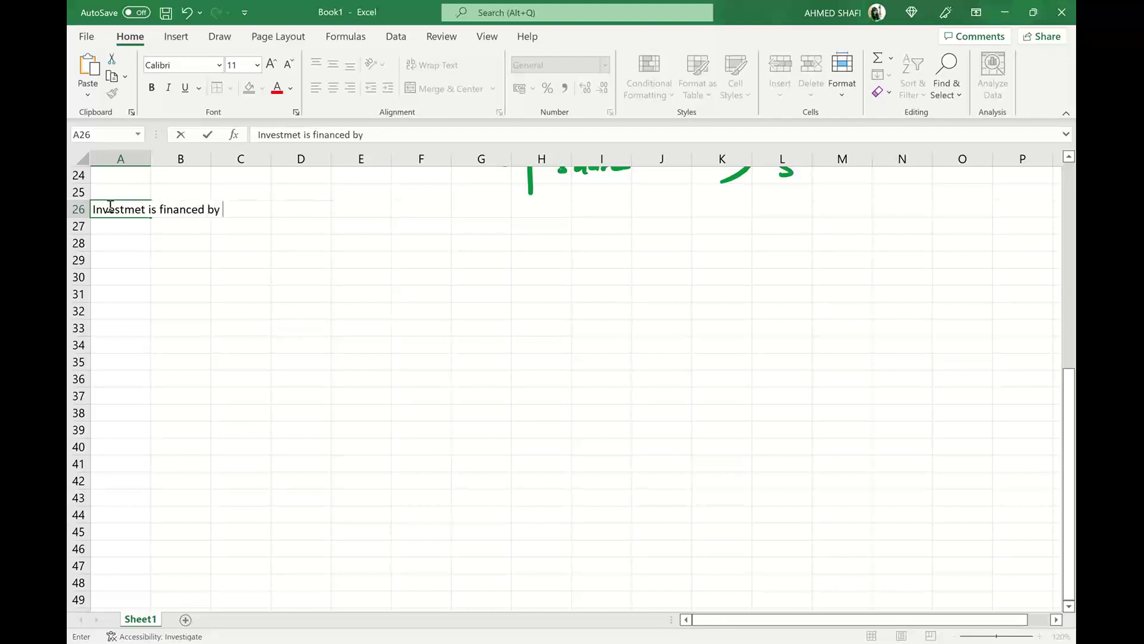
{"action": "type", "text": "right issue"}
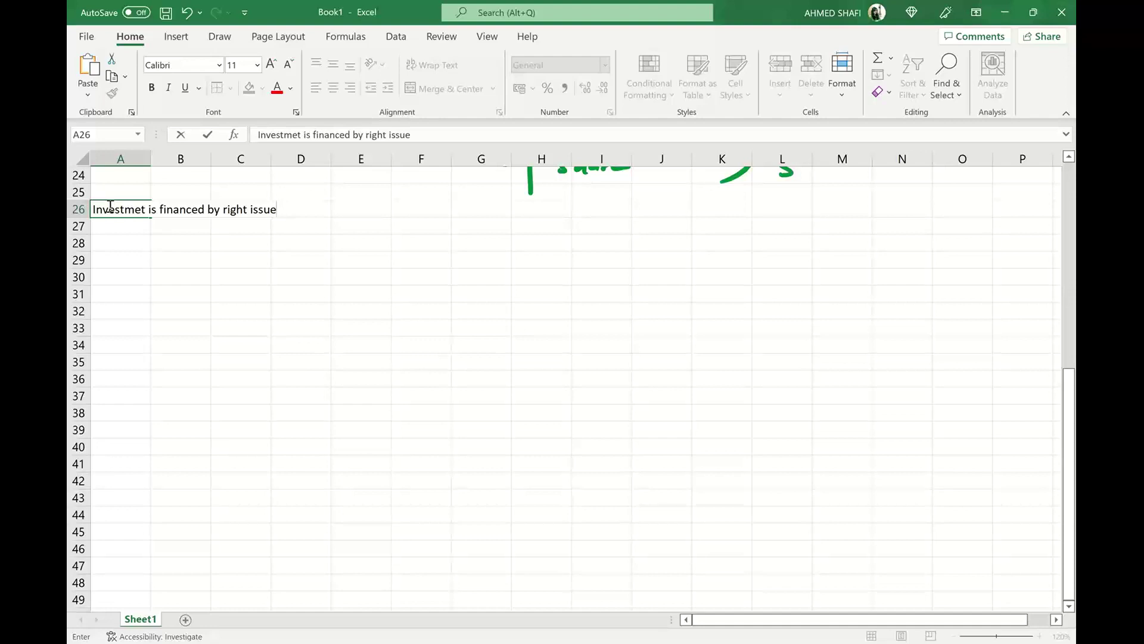
{"action": "left_click", "coordinate": [127, 256]}
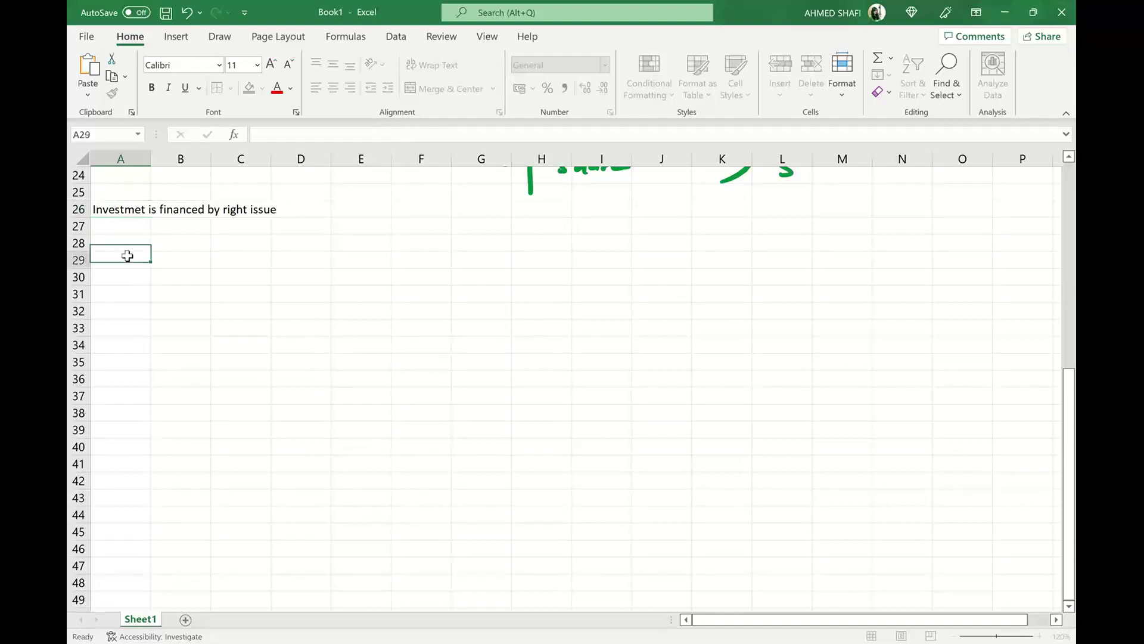
{"action": "left_click", "coordinate": [132, 210]}
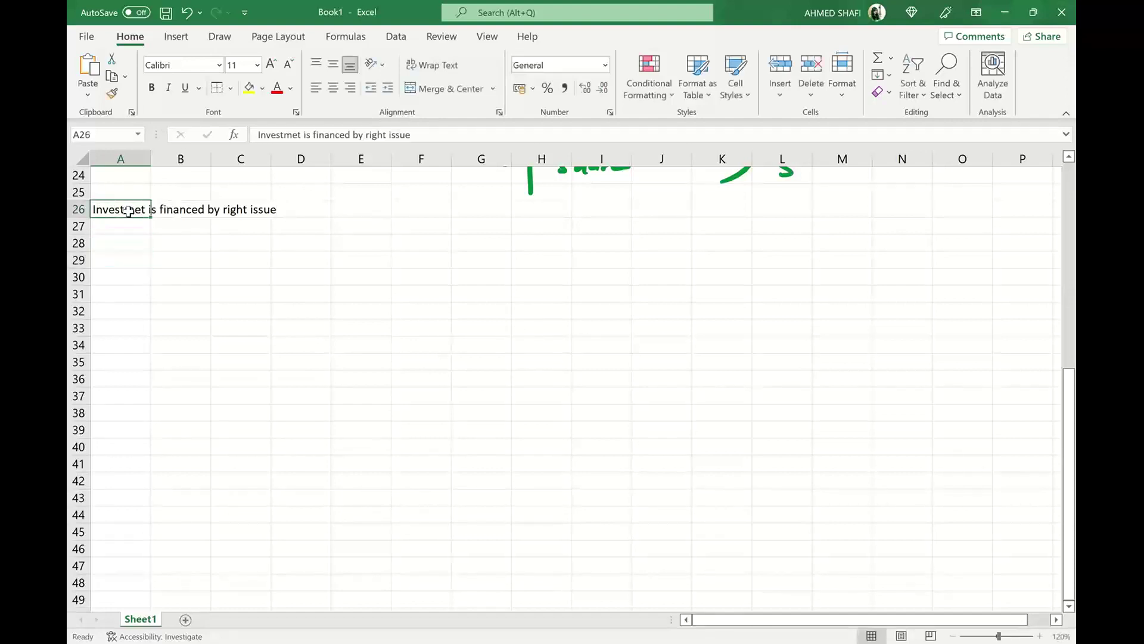
{"action": "double_click", "coordinate": [128, 209]}
{"action": "left_click", "coordinate": [139, 209]}
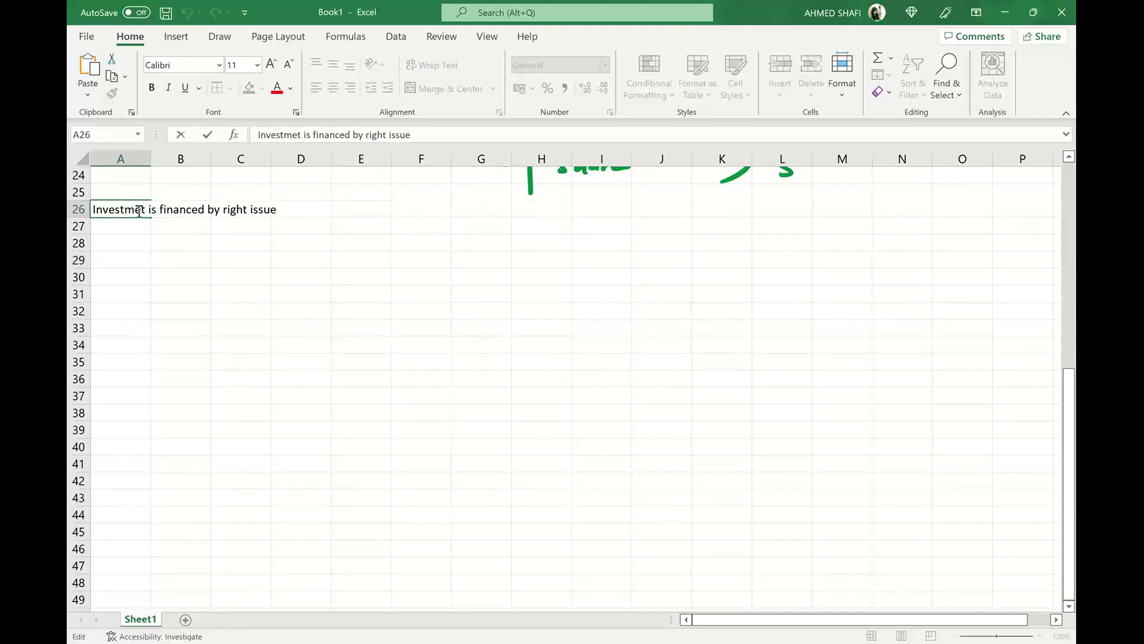
{"action": "type", "text": "n"}
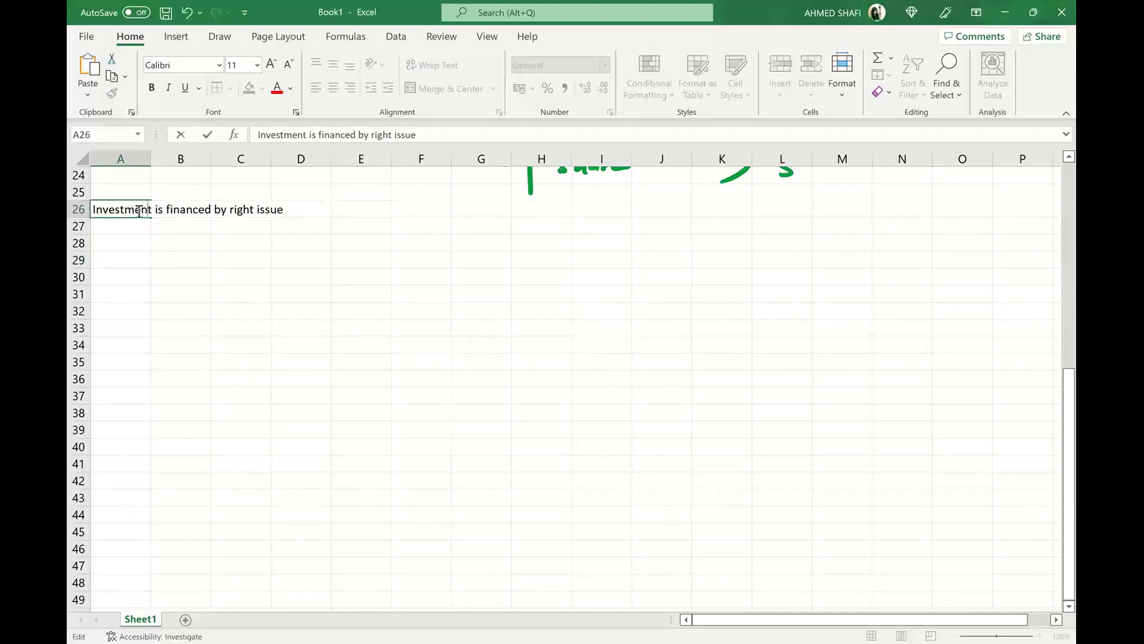
{"action": "left_click", "coordinate": [153, 258]}
- Make the investment financing heading across A26:D26 bold and underlined
{"action": "left_click", "coordinate": [137, 207]}
{"action": "key", "text": "shift+Right"}
{"action": "key", "text": "shift+Right"}
{"action": "key", "text": "shift+Right"}
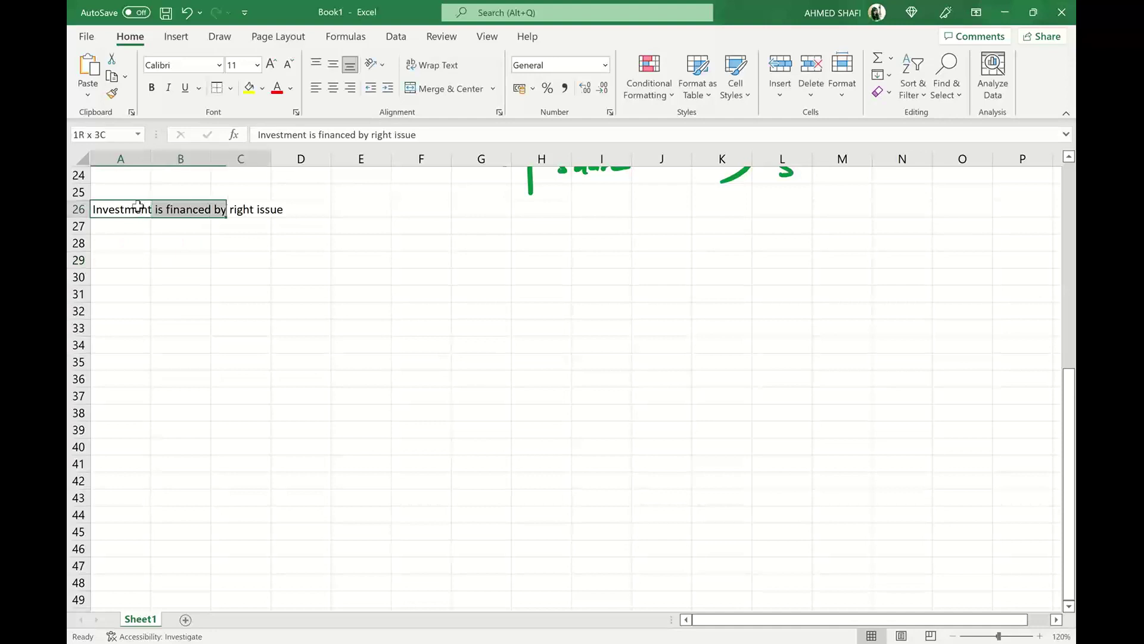
{"action": "left_click", "coordinate": [152, 88]}
{"action": "left_click", "coordinate": [186, 88]}
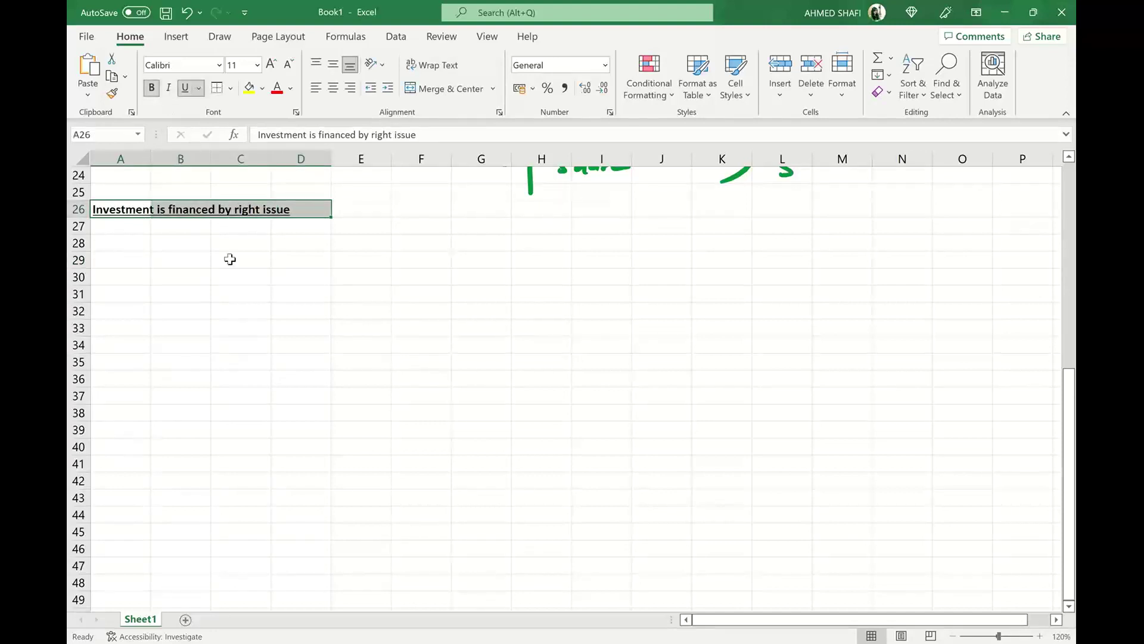
{"action": "left_click", "coordinate": [230, 259]}
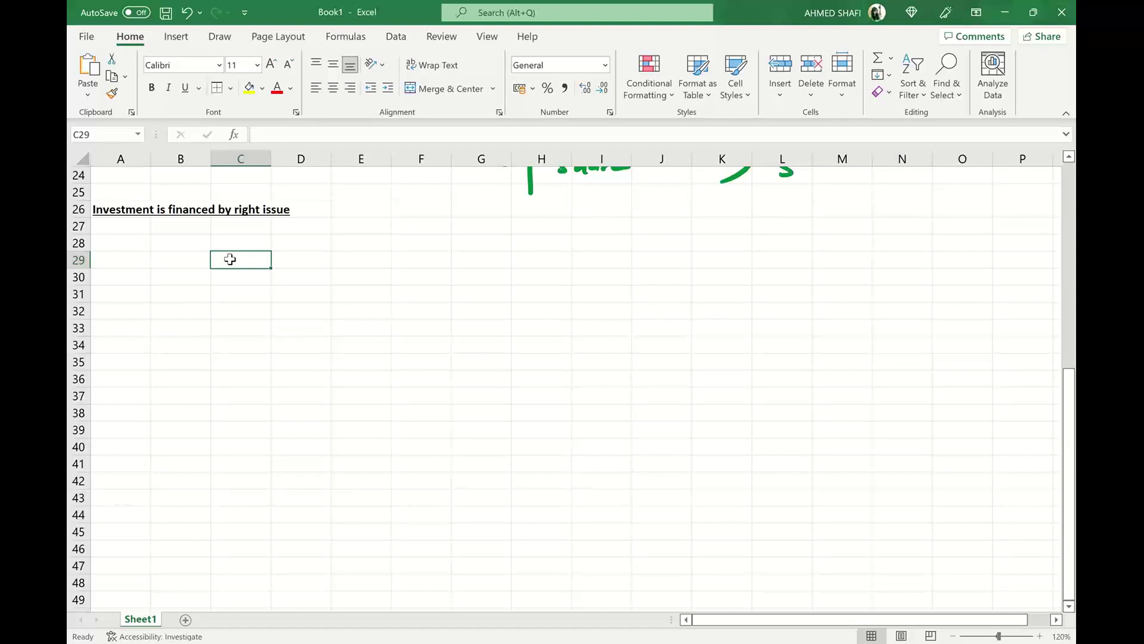
- Enter the subheading "Forecast EPS for the comig year" in A29
{"action": "left_click", "coordinate": [133, 264]}
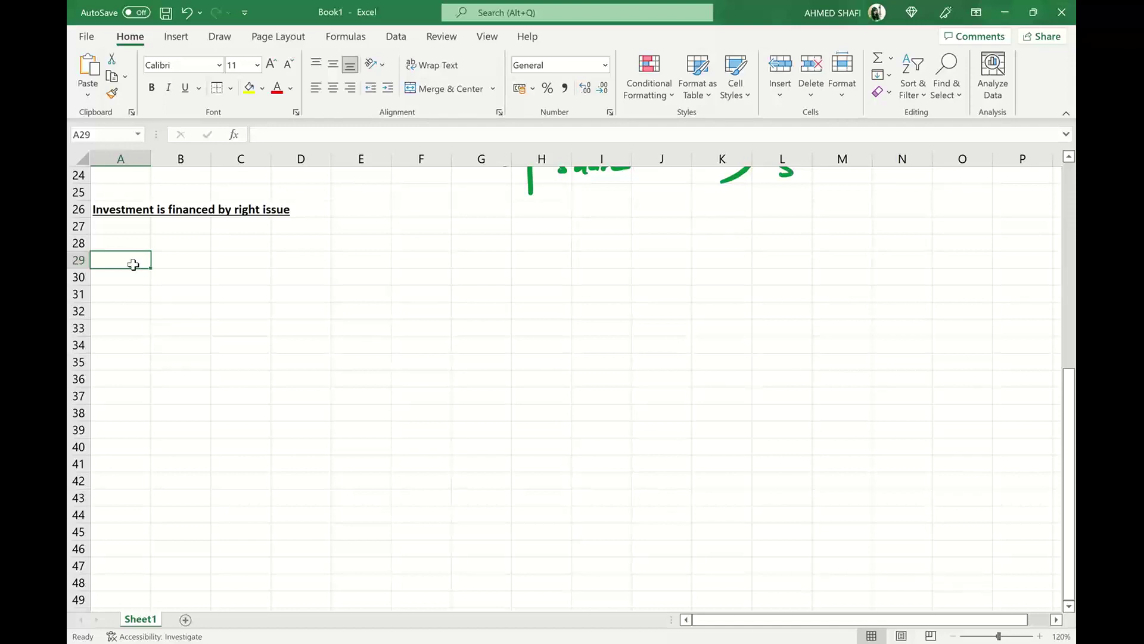
{"action": "type", "text": "Fo"}
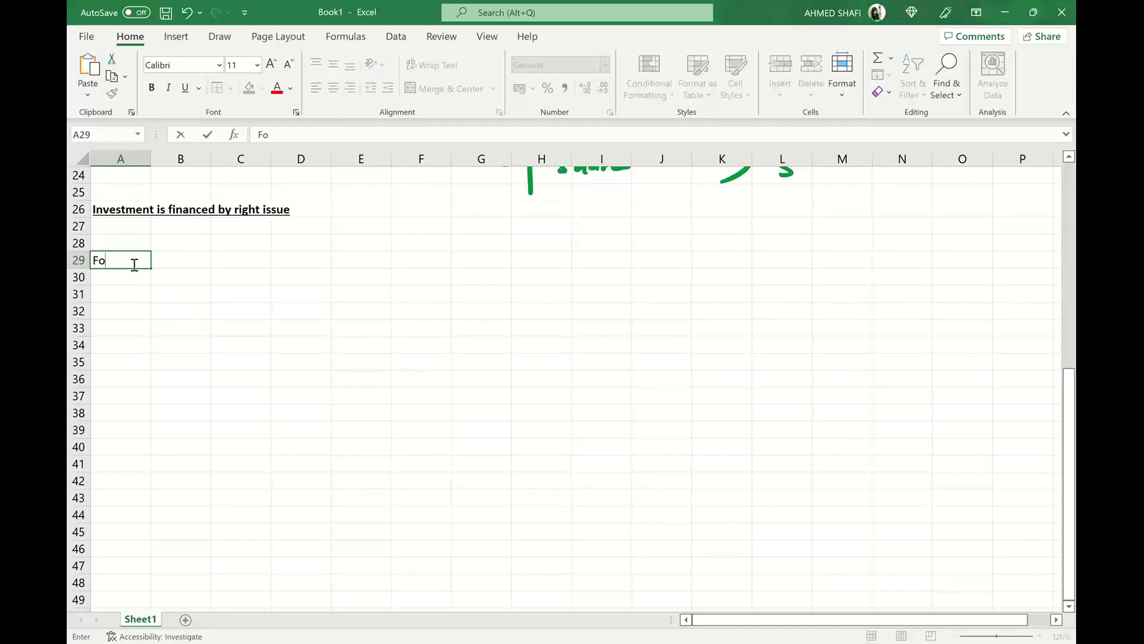
{"action": "type", "text": "recast EPS for the cmin"}
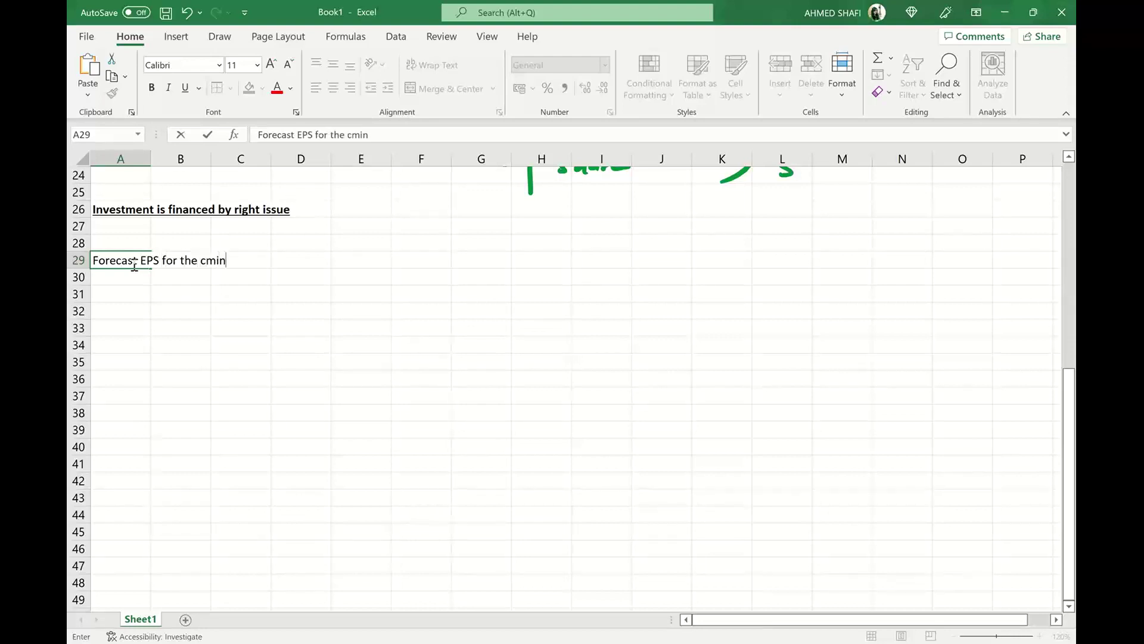
{"action": "type", "text": "g"}
{"action": "key", "text": "BackSpace"}
{"action": "key", "text": "BackSpace"}
{"action": "key", "text": "BackSpace"}
{"action": "key", "text": "BackSpace"}
{"action": "key", "text": "BackSpace"}
{"action": "type", "text": "omig year"}
{"action": "left_click", "coordinate": [140, 294]}
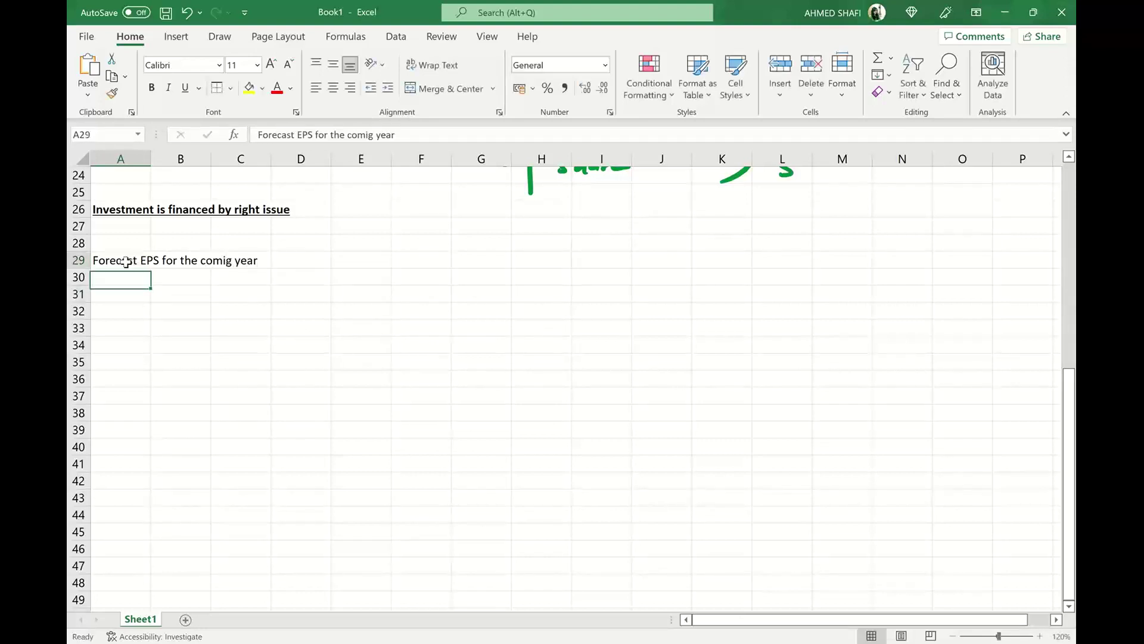
- Underline the forecast EPS subheading across A29:C29
{"action": "left_click", "coordinate": [126, 262]}
{"action": "key", "text": "shift+Right"}
{"action": "key", "text": "shift+Right"}
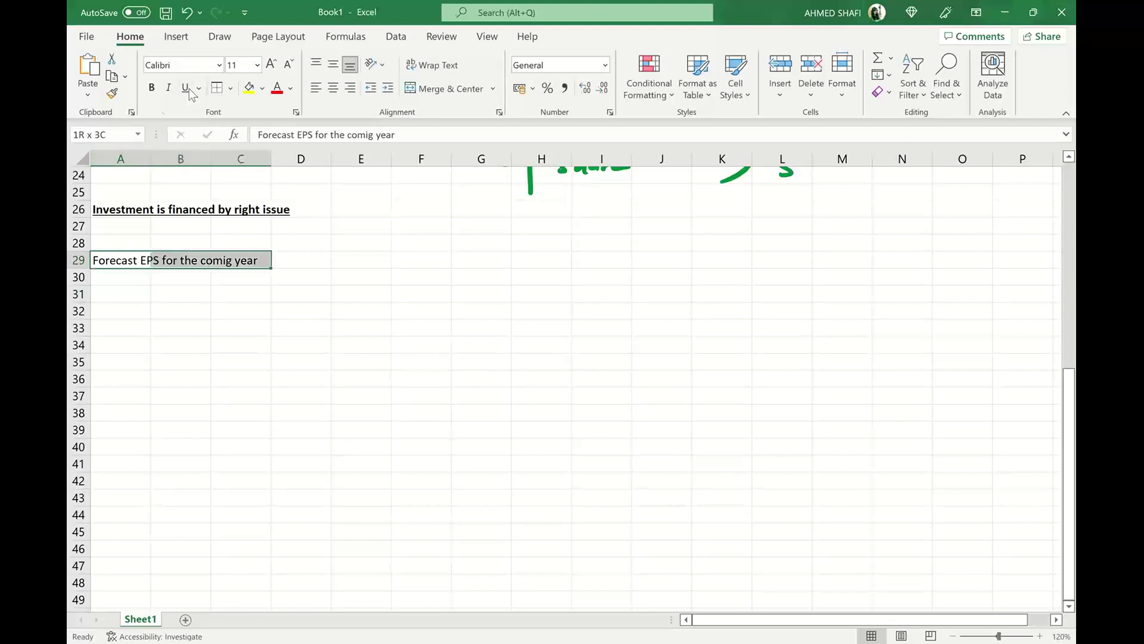
{"action": "left_click", "coordinate": [187, 89]}
{"action": "left_click", "coordinate": [352, 327]}
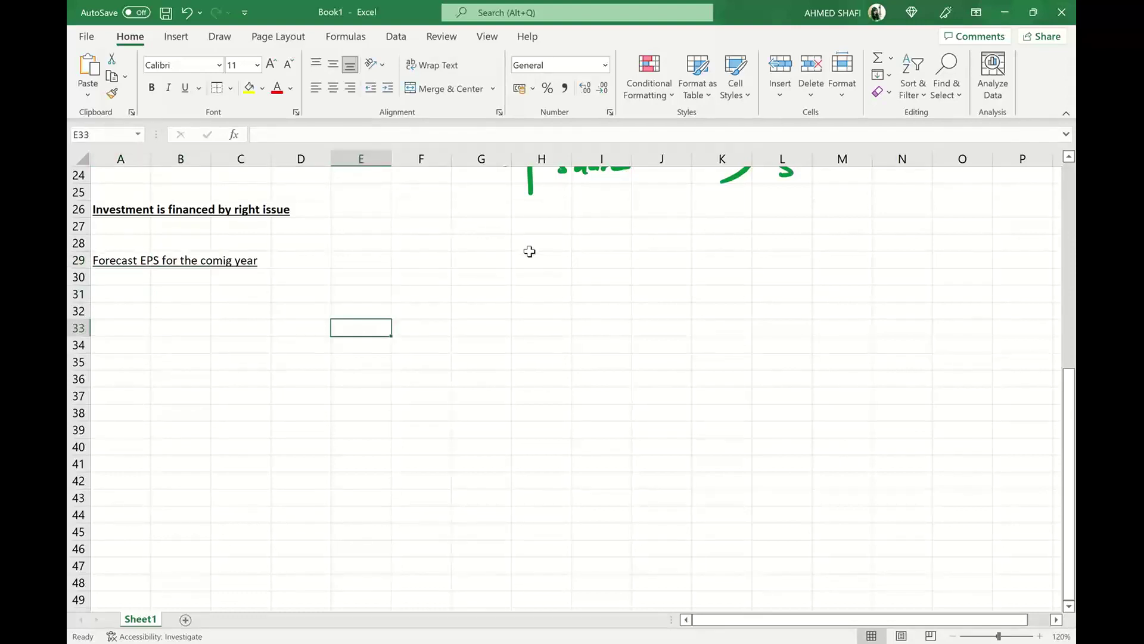
- Enter the subheading "Resulting share price" in G29, on the same row as the forecast EPS subheading
{"action": "left_click", "coordinate": [504, 260]}
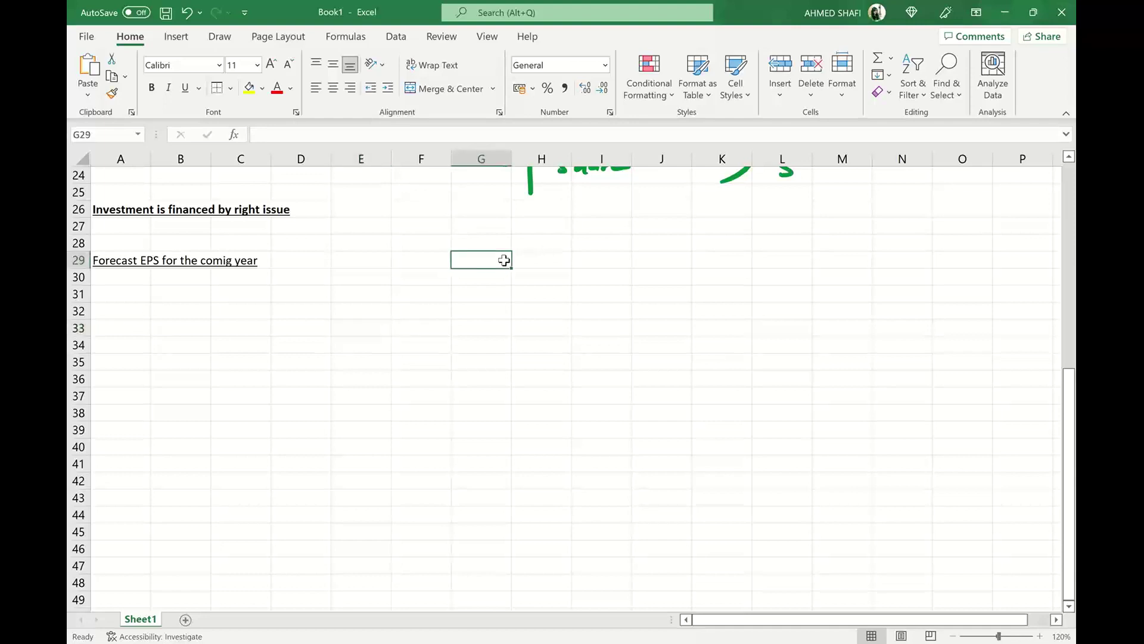
{"action": "type", "text": "Resultin"}
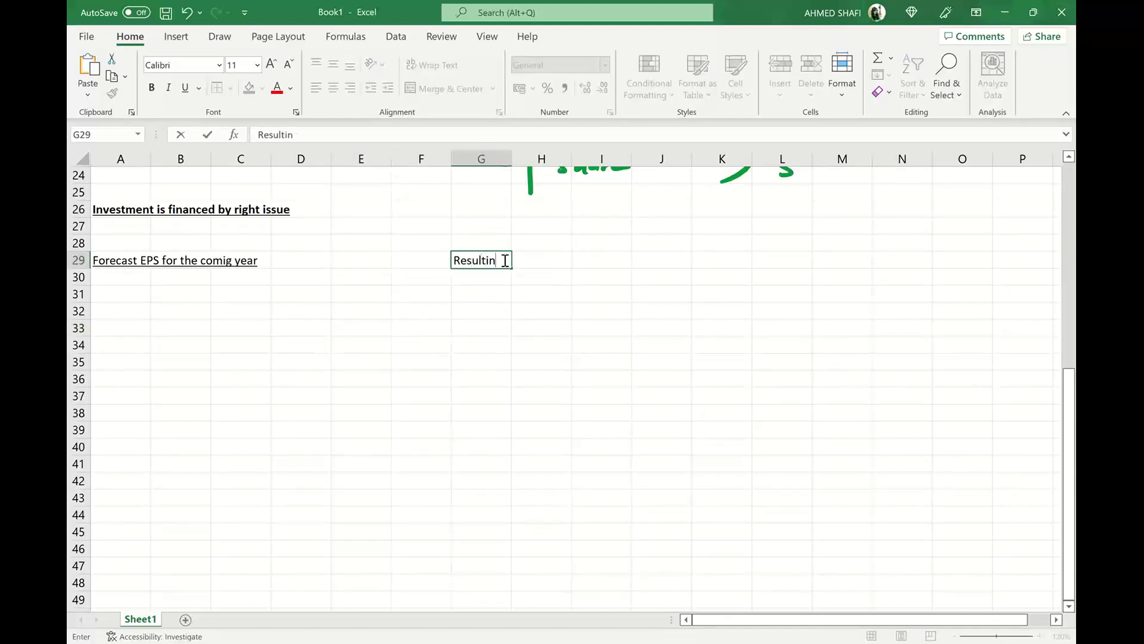
{"action": "type", "text": "g share proc"}
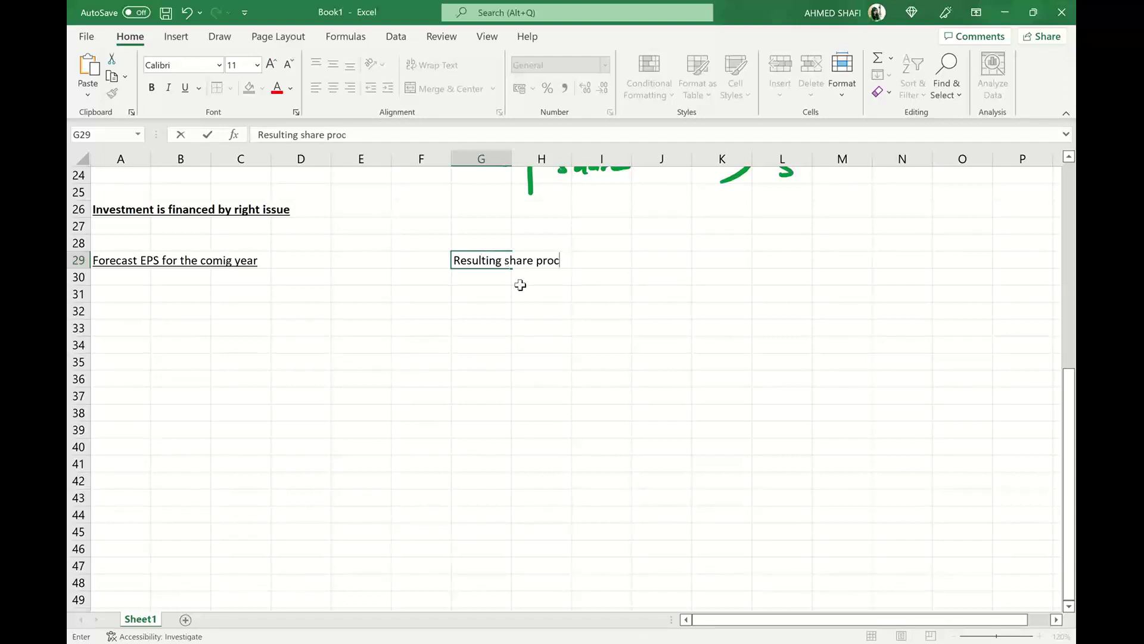
{"action": "key", "text": "BackSpace"}
{"action": "key", "text": "BackSpace"}
{"action": "type", "text": "ice"}
{"action": "left_click", "coordinate": [472, 313]}
- Underline the resulting share price subheading across G29:H29
{"action": "key", "text": "Up"}
{"action": "left_click", "coordinate": [477, 263]}
{"action": "key", "text": "shift+Right"}
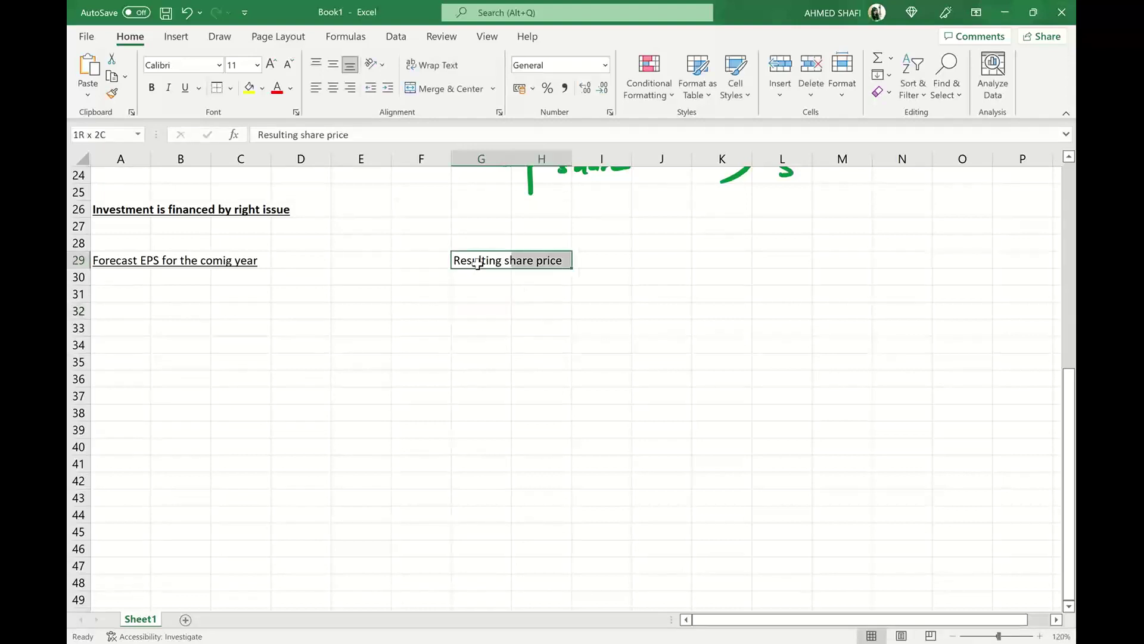
{"action": "key", "text": "shift+Right"}
{"action": "key", "text": "shift+Left"}
{"action": "left_click", "coordinate": [184, 88]}
{"action": "left_click", "coordinate": [330, 388]}
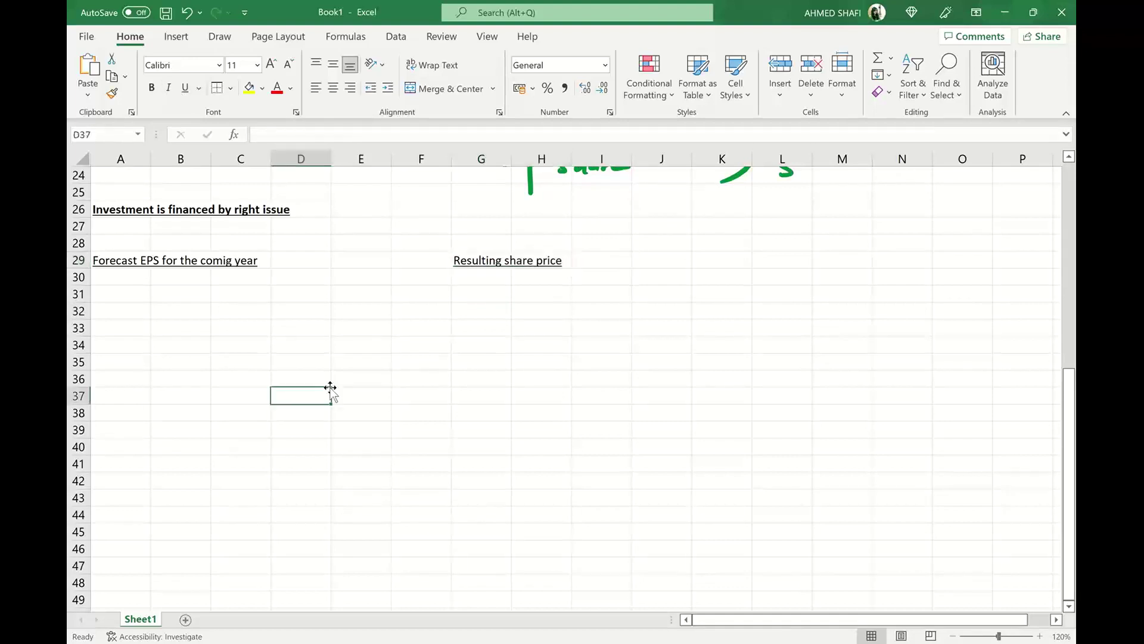
- Fill the investment financing heading across A26:D26 with yellow
{"action": "left_click", "coordinate": [122, 212]}
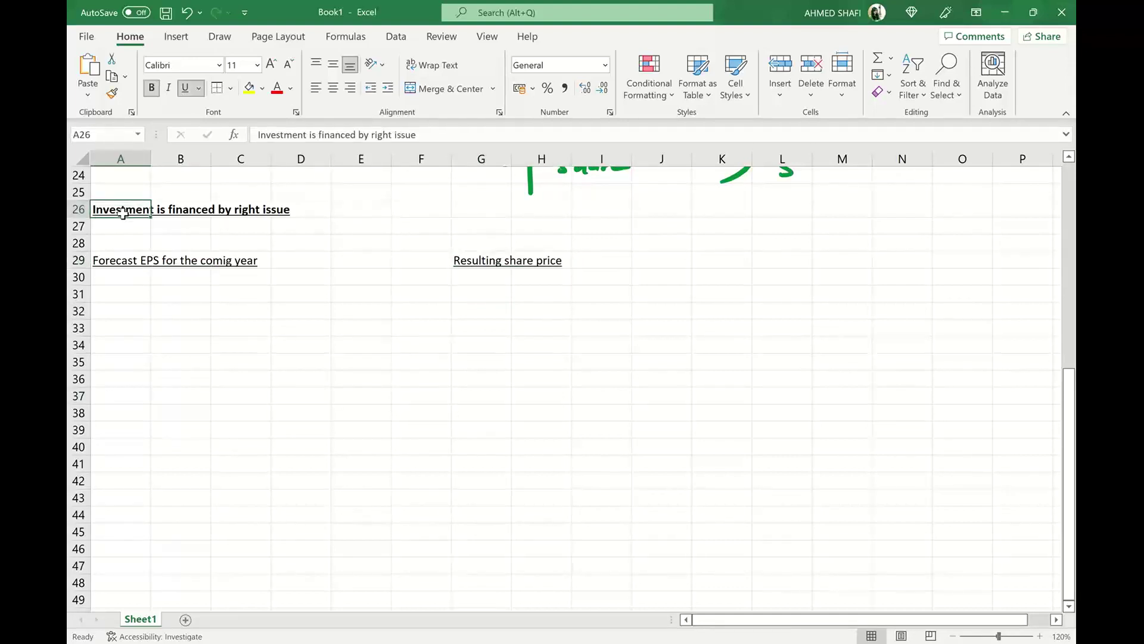
{"action": "left_click_drag", "start_coordinate": [122, 212], "coordinate": [325, 212]}
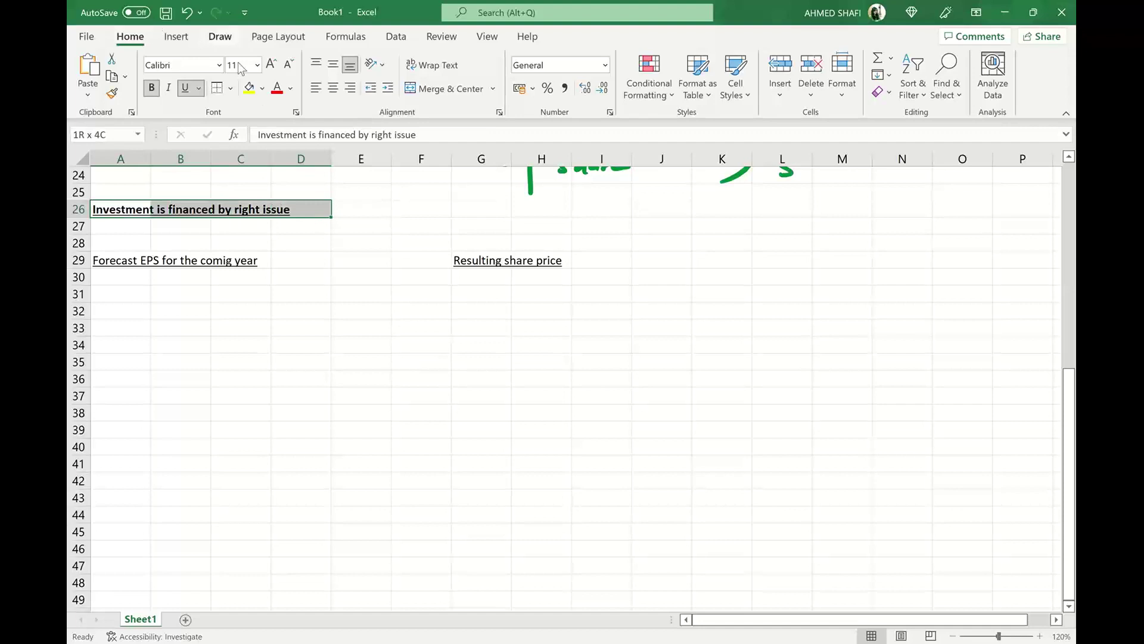
{"action": "left_click", "coordinate": [249, 87]}
{"action": "left_click", "coordinate": [334, 345]}
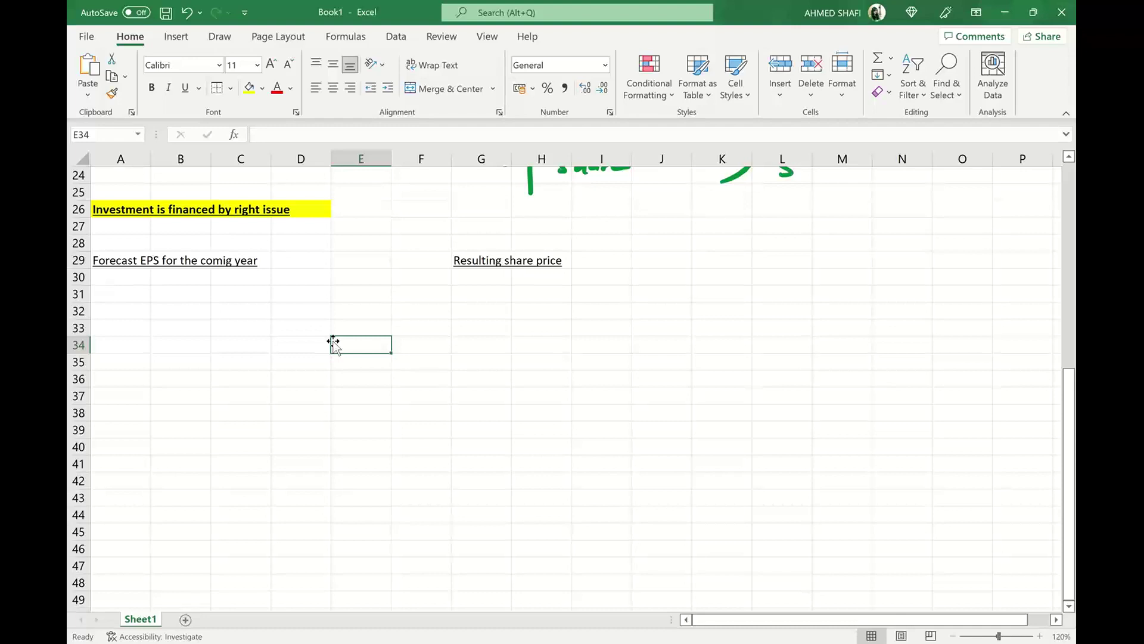
- Enter the formula text "EPS= (PAT-Pref div)/No.of ord shares" in A31, below the forecast EPS subheading
{"action": "left_click", "coordinate": [134, 300]}
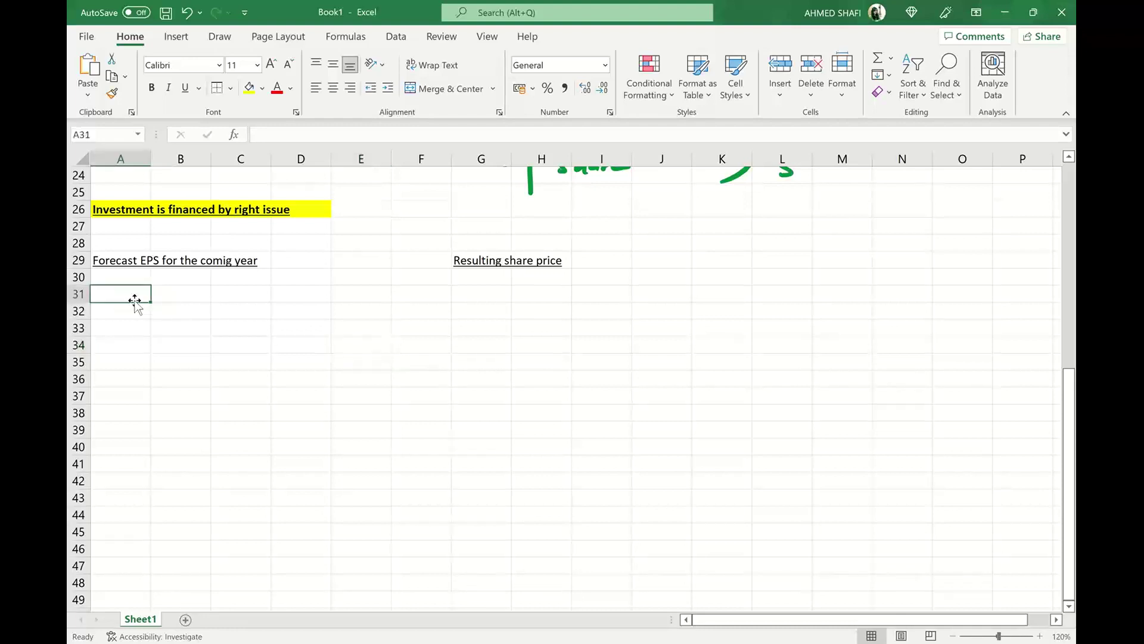
{"action": "type", "text": "EPA"}
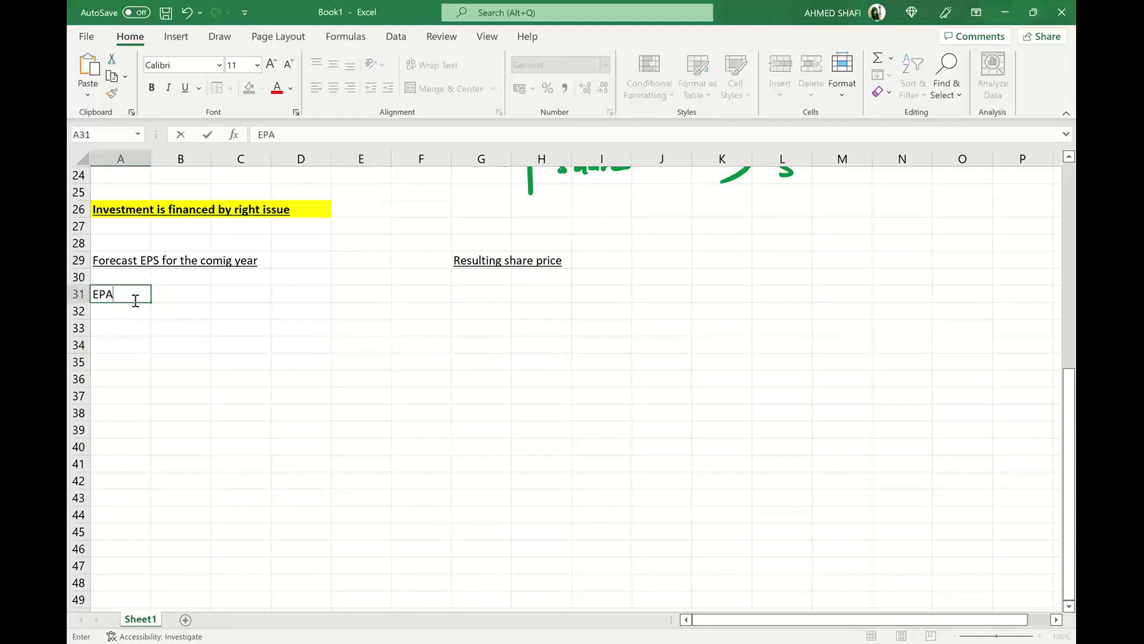
{"action": "key", "text": "BackSpace"}
{"action": "type", "text": "S= PAT-Pref div"}
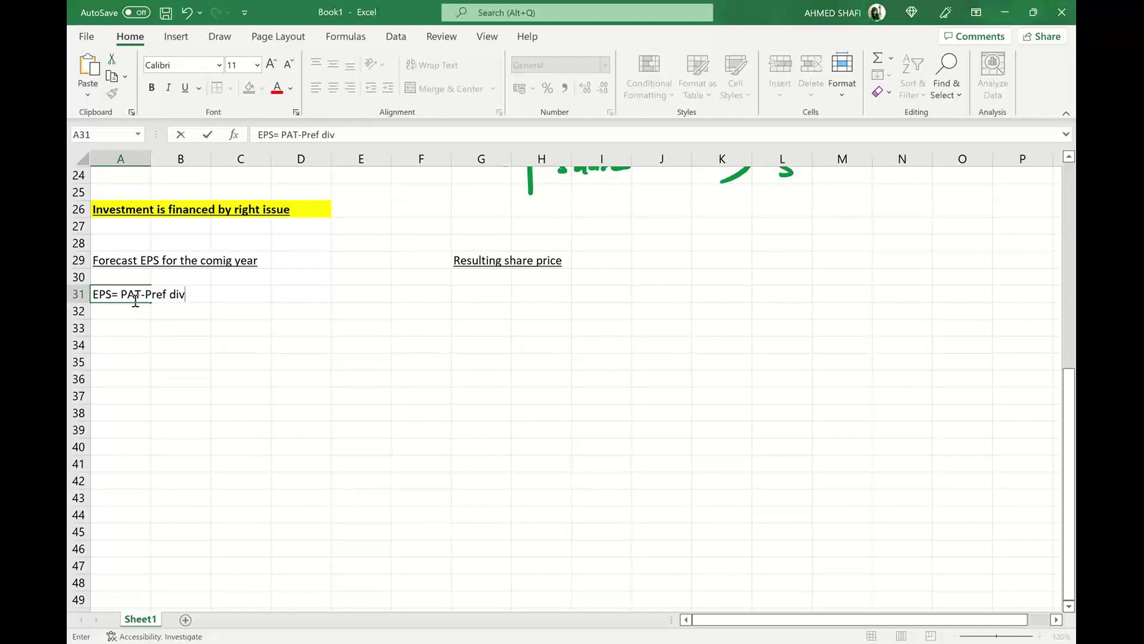
{"action": "type", "text": ")"}
{"action": "left_click", "coordinate": [121, 294]}
{"action": "type", "text": "("}
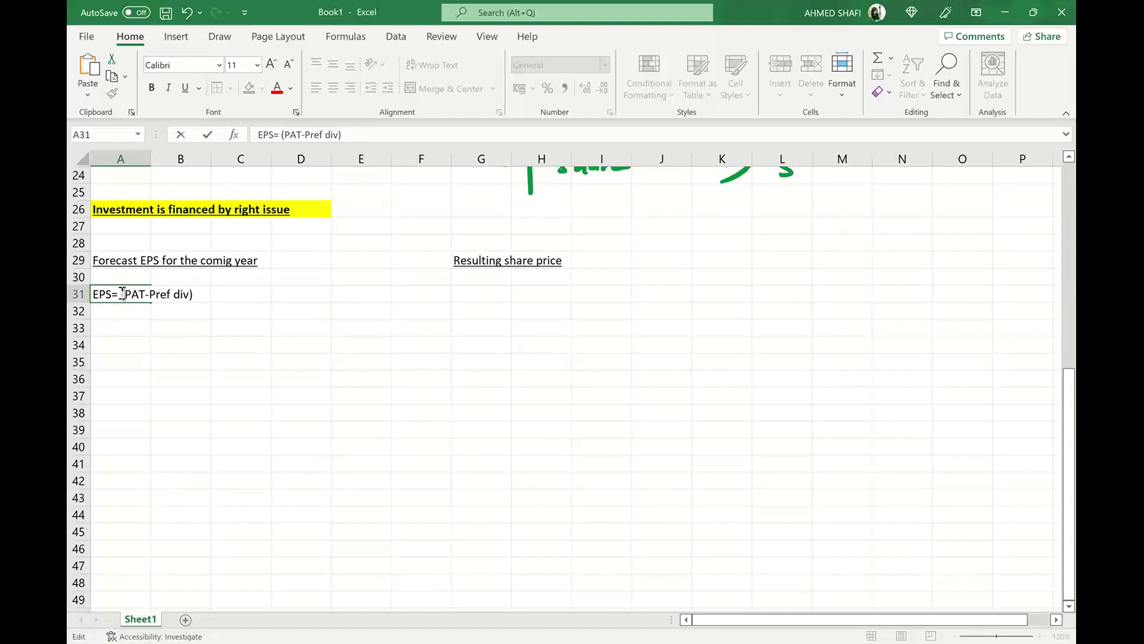
{"action": "left_click", "coordinate": [196, 294]}
{"action": "type", "text": "/No.of ord shares"}
{"action": "left_click", "coordinate": [220, 332]}
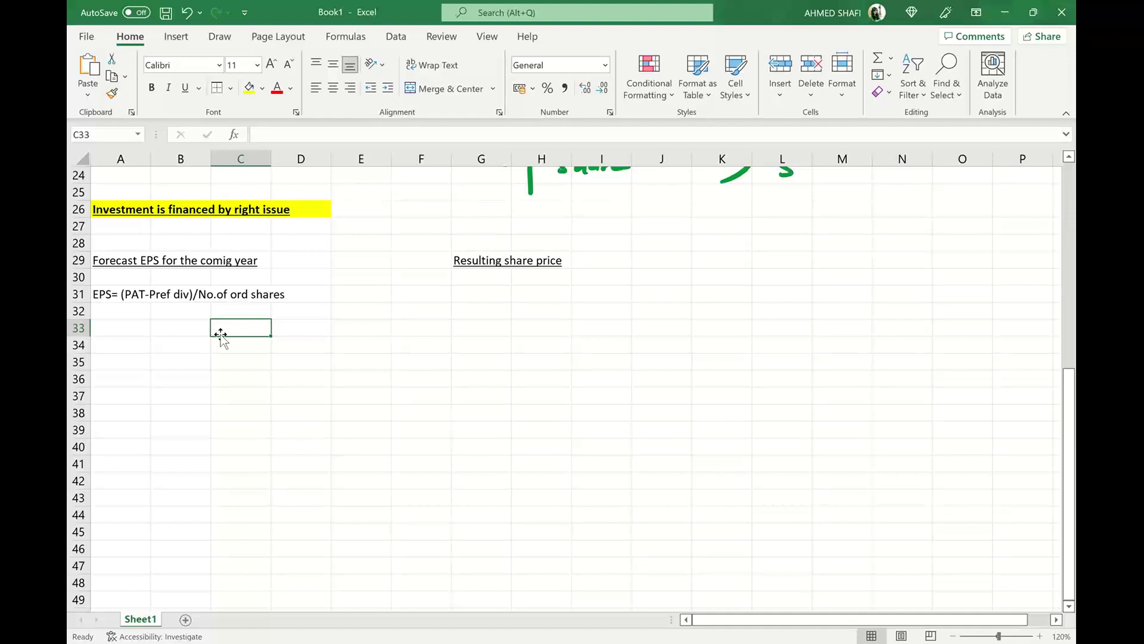
- Enter the labels "PAT", "Pref div" and "No. of ord shares" in A33:A35 and widen column A to fit them
{"action": "left_click", "coordinate": [123, 329]}
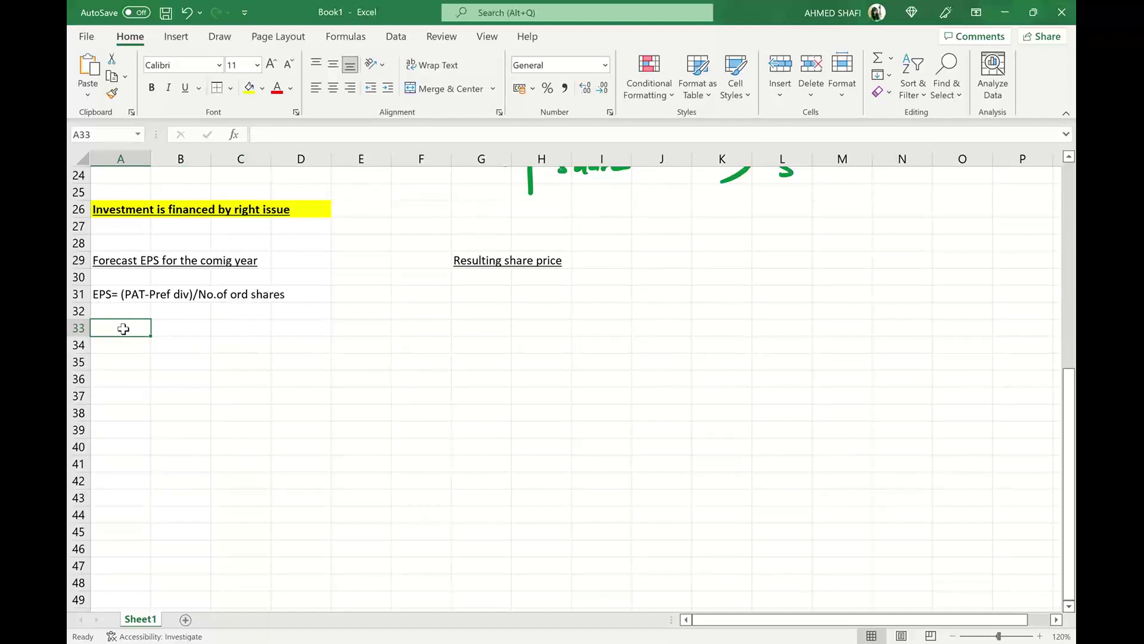
{"action": "type", "text": "PAT"}
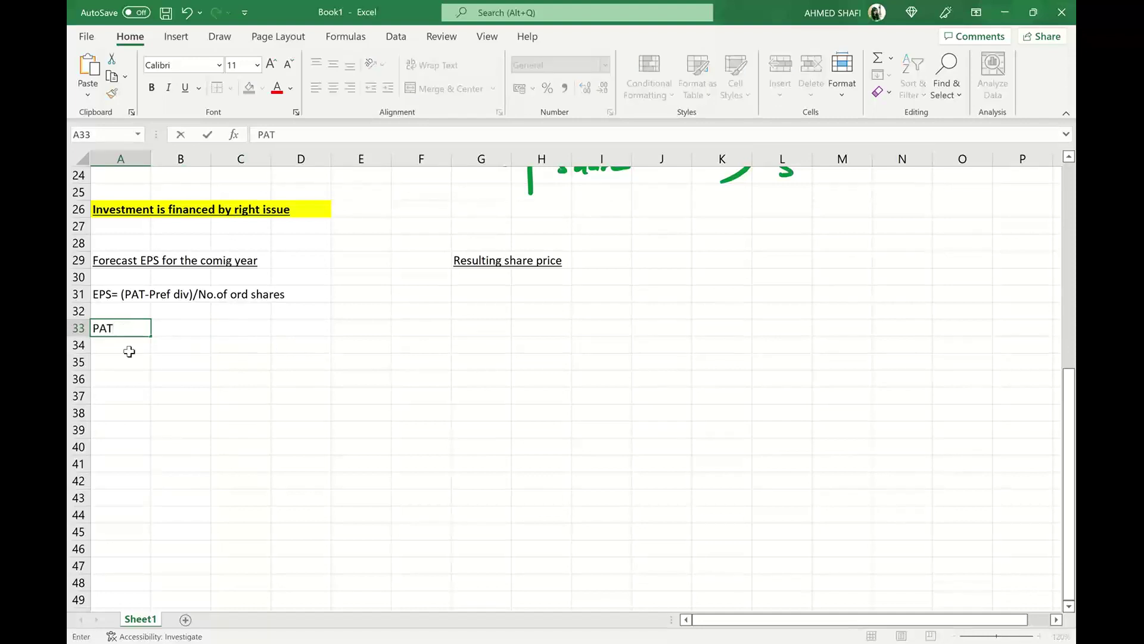
{"action": "key", "text": "Return"}
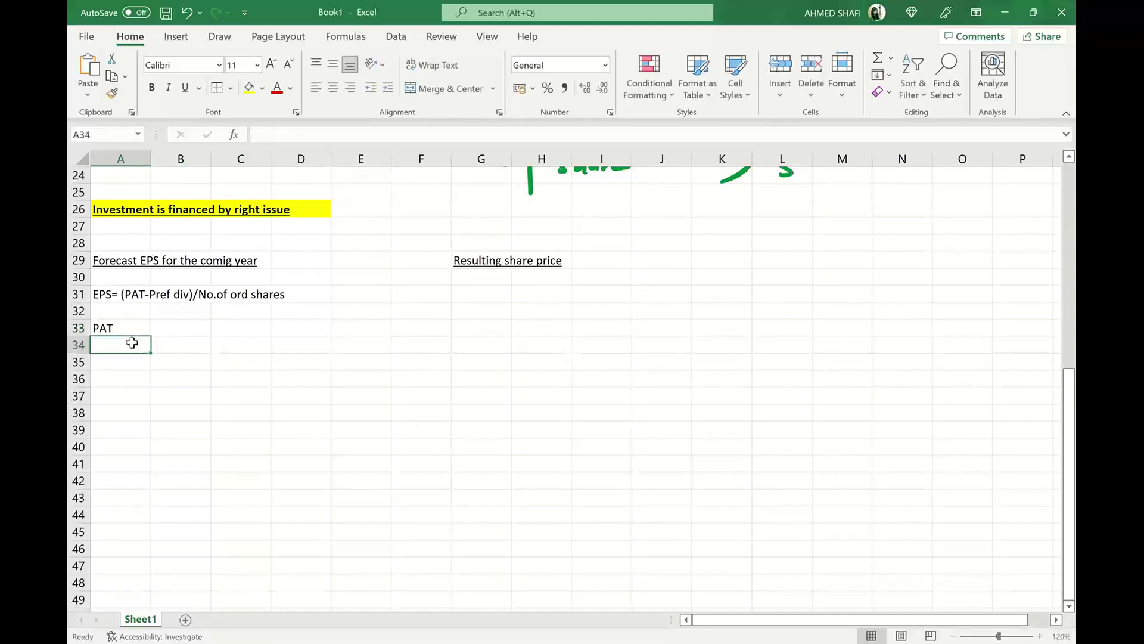
{"action": "type", "text": "Pref div"}
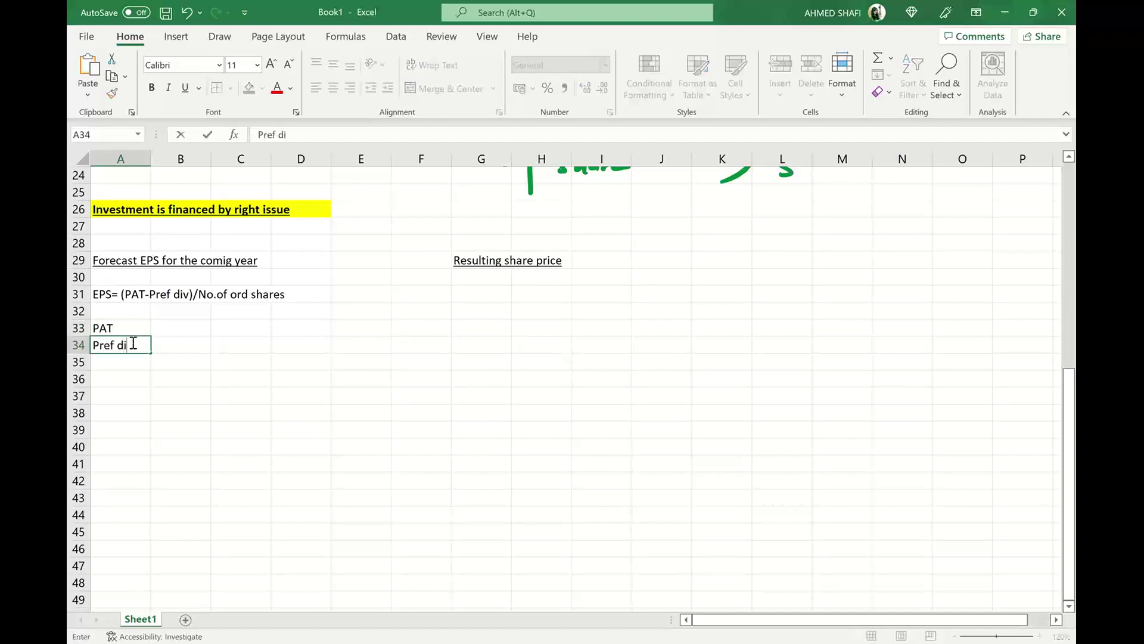
{"action": "left_click", "coordinate": [128, 365]}
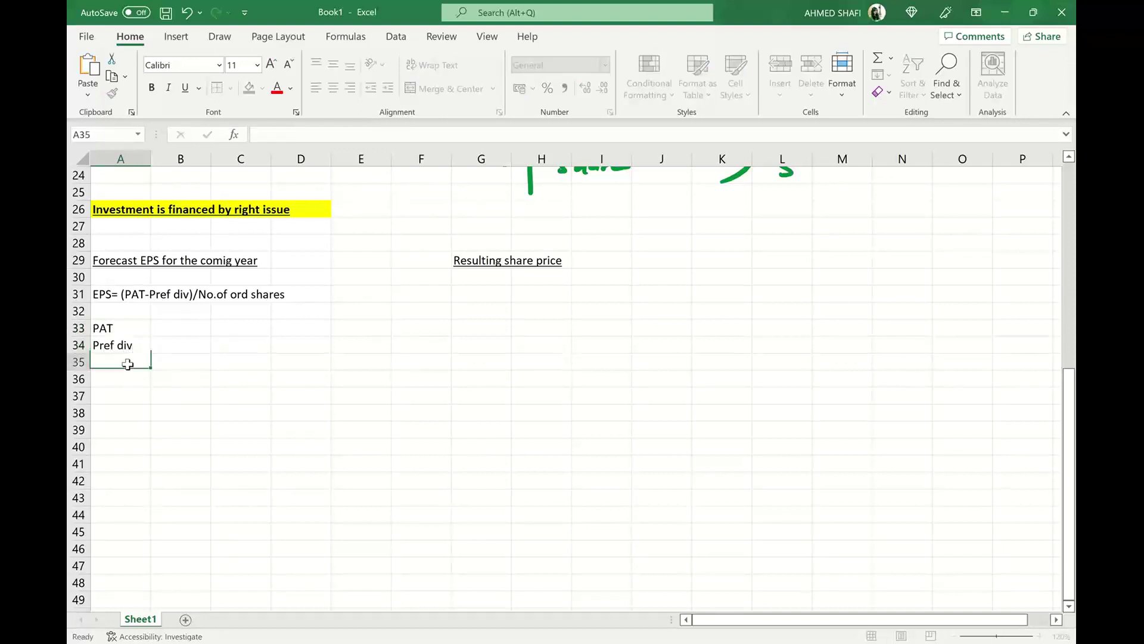
{"action": "type", "text": "No. "}
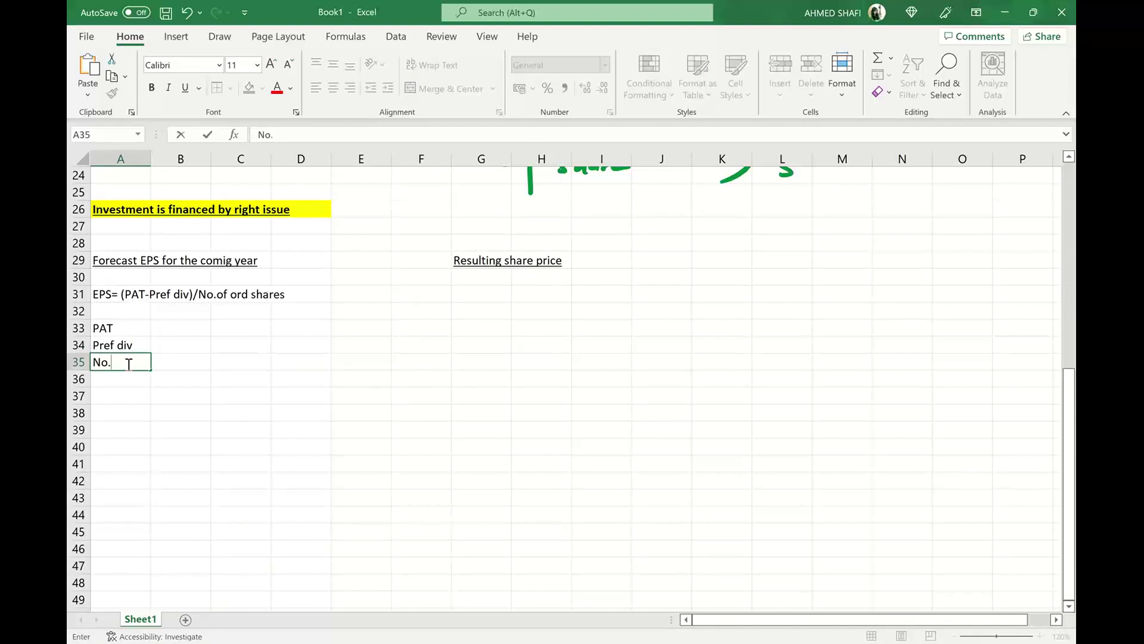
{"action": "type", "text": "of ord shares"}
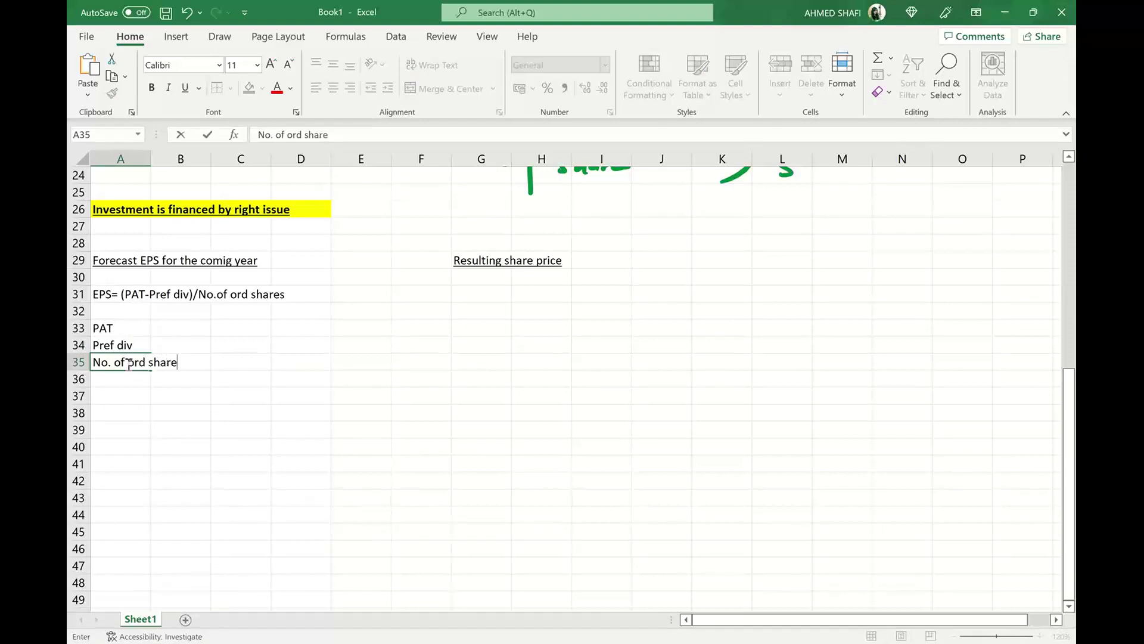
{"action": "left_click", "coordinate": [153, 416]}
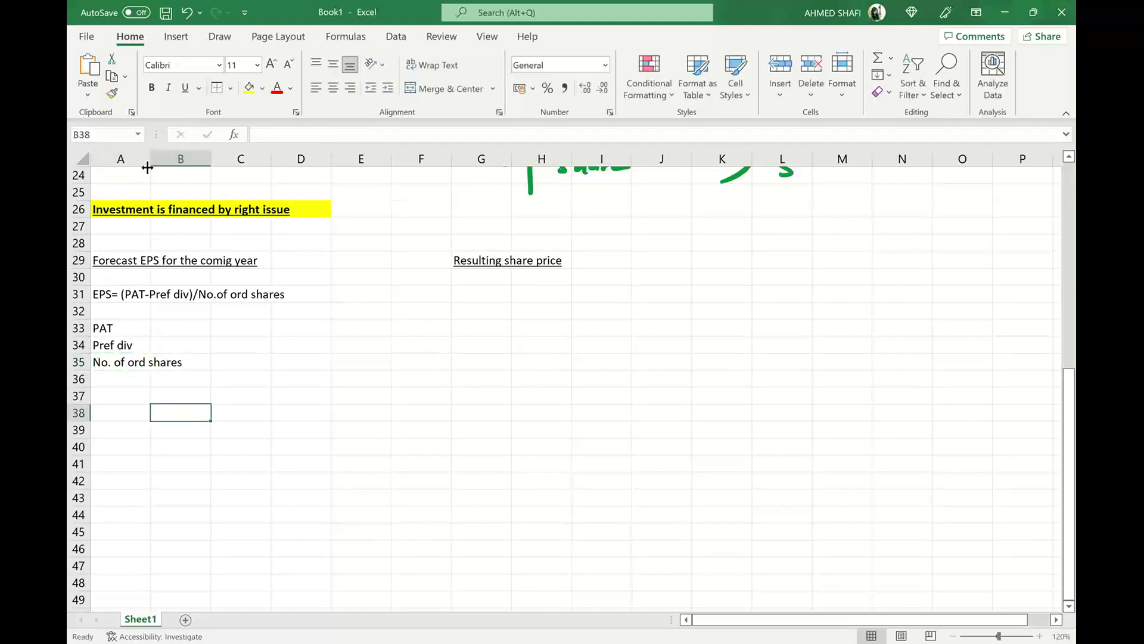
{"action": "left_click_drag", "start_coordinate": [152, 159], "coordinate": [194, 186]}
{"action": "left_click", "coordinate": [317, 339]}
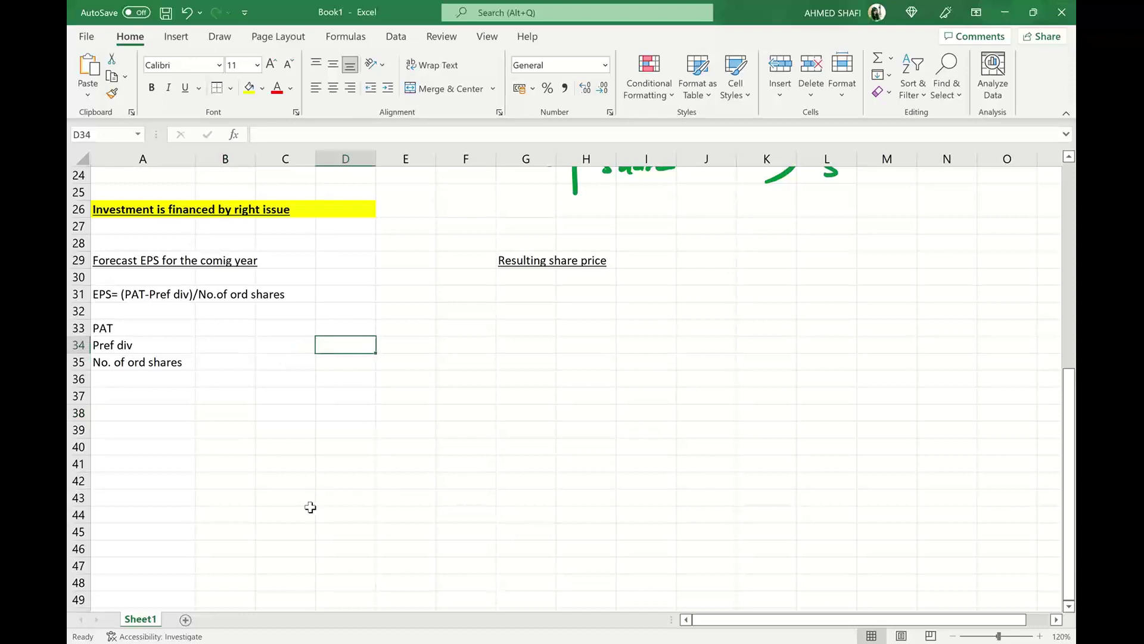
- Fill the forecast EPS subheading in A29:B29 and the resulting share price subheading in G29:H29 with yellow
{"action": "left_click", "coordinate": [119, 260]}
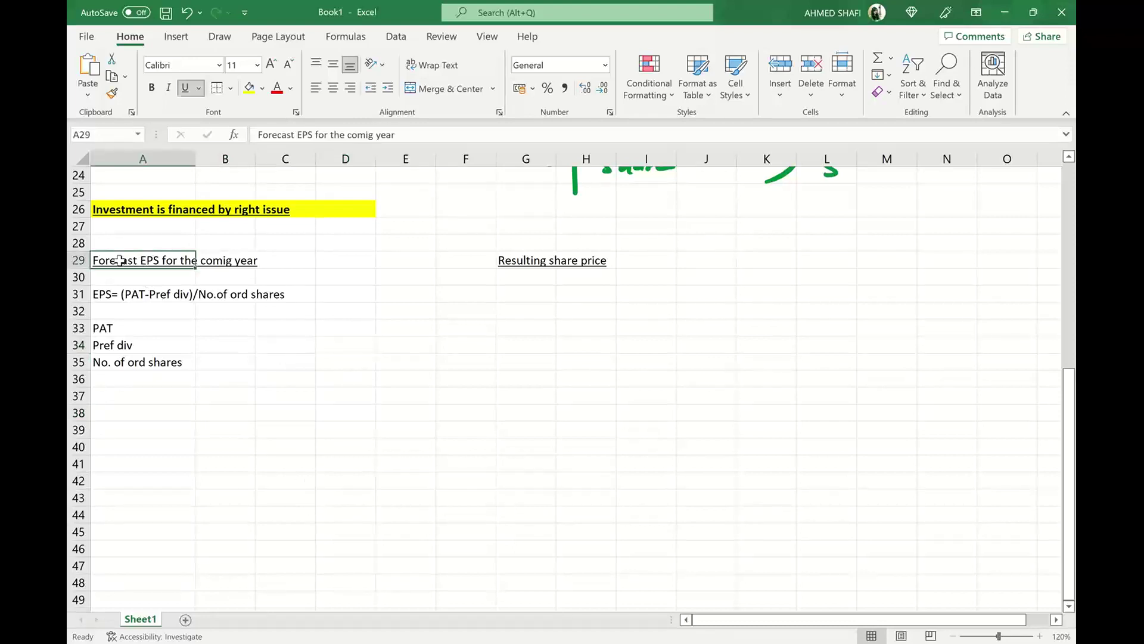
{"action": "left_click_drag", "start_coordinate": [120, 260], "coordinate": [227, 260]}
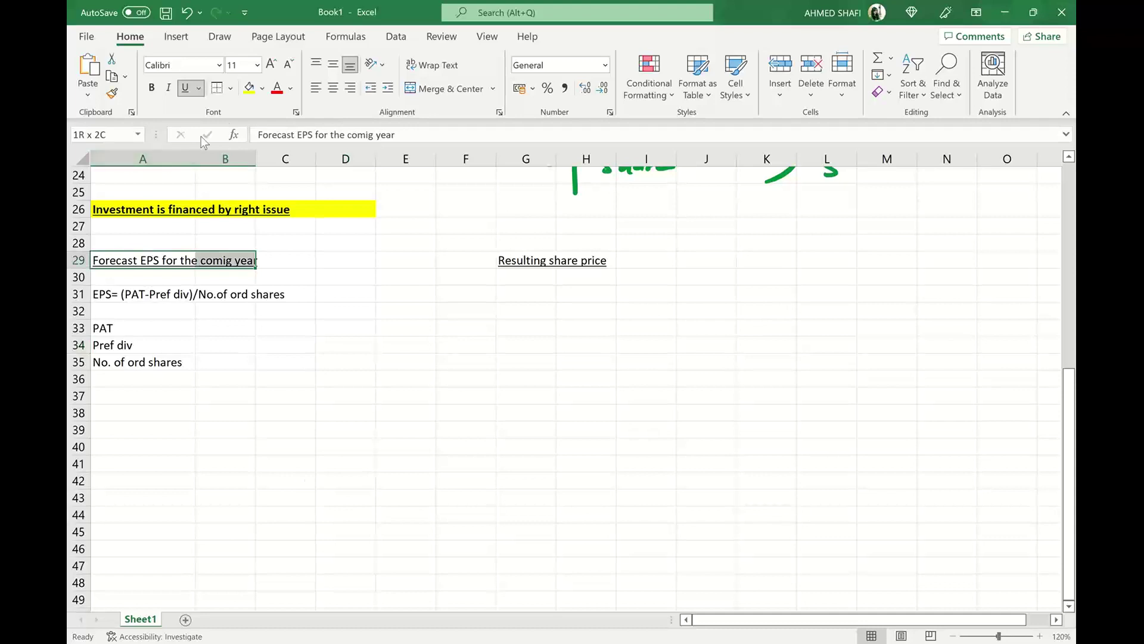
{"action": "left_click", "coordinate": [249, 88]}
{"action": "left_click", "coordinate": [506, 261]}
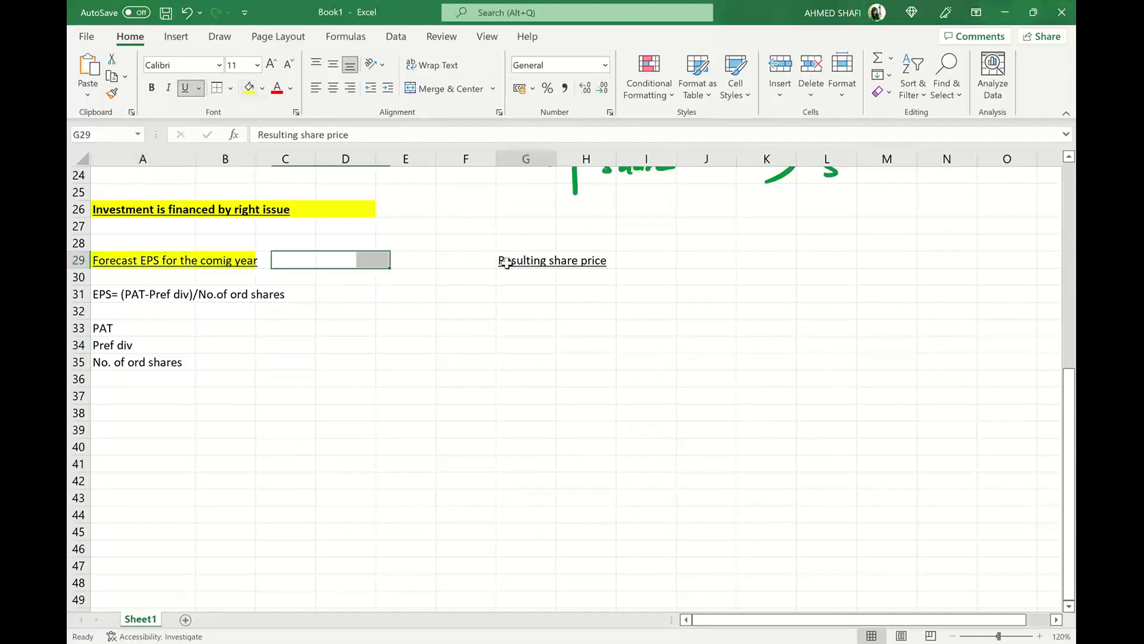
{"action": "key", "text": "shift+Right"}
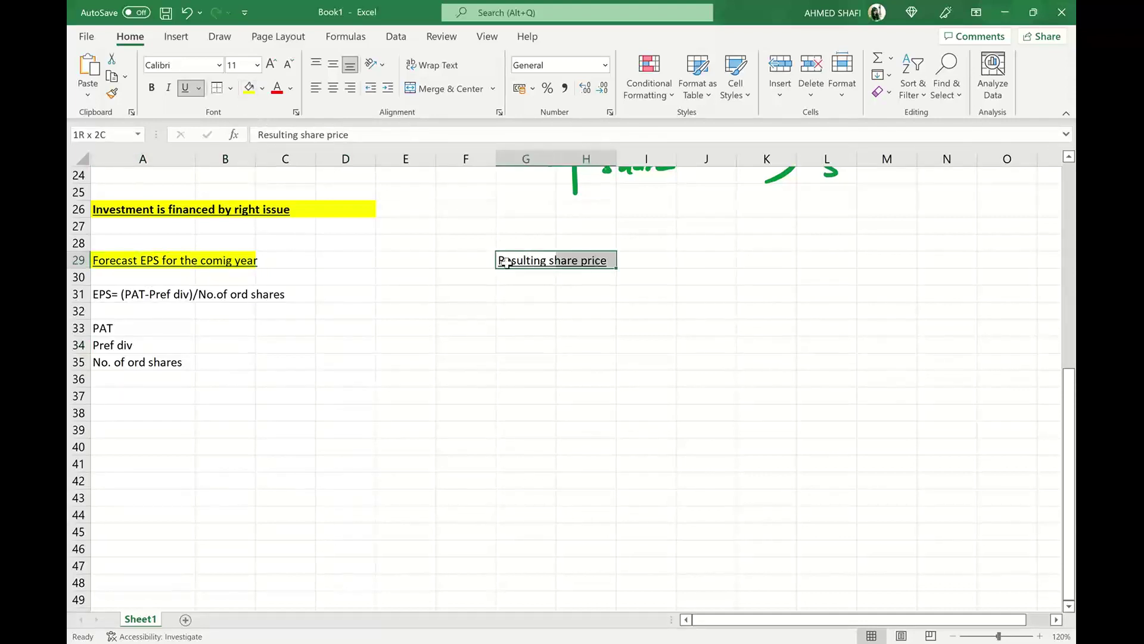
{"action": "left_click", "coordinate": [249, 88]}
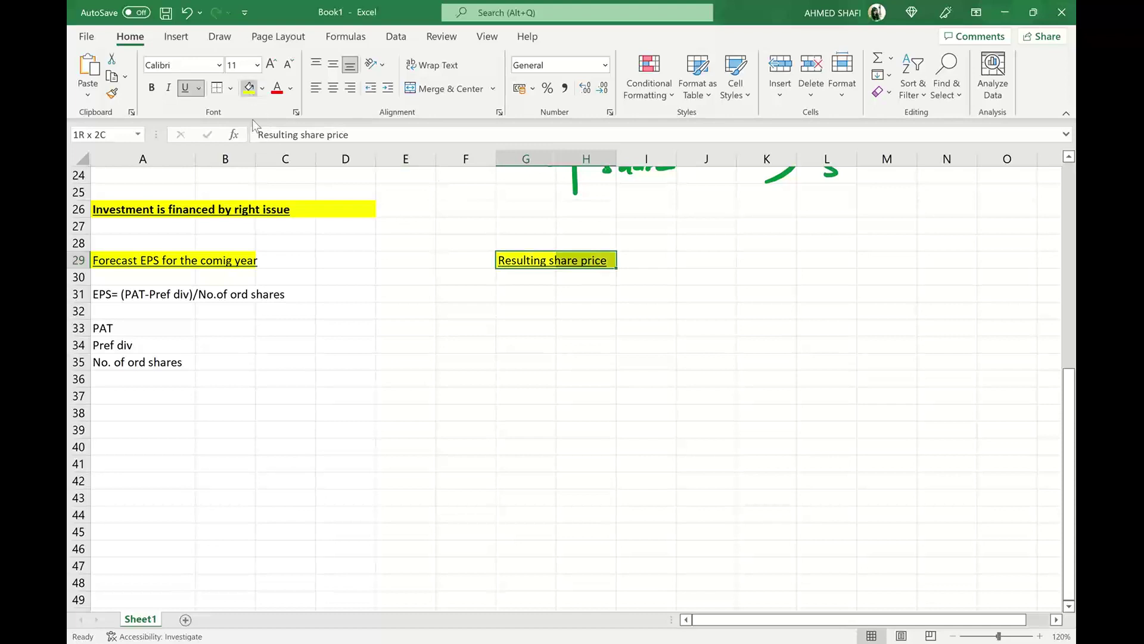
{"action": "left_click", "coordinate": [275, 392]}
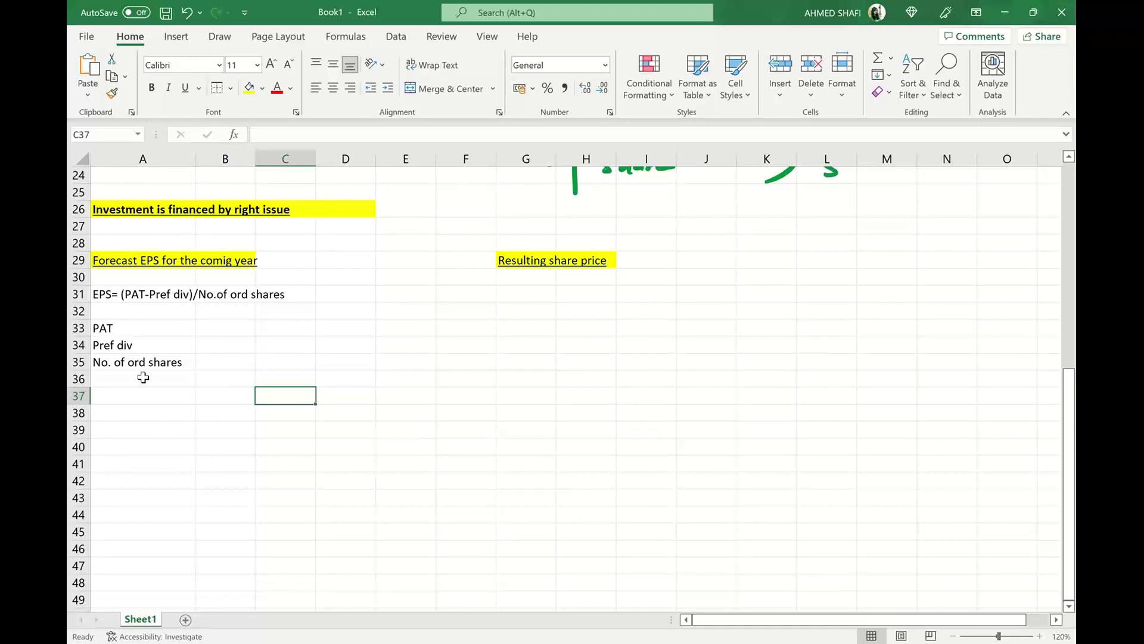
- Widen column A further to leave room for a longer ordinary shares label
{"action": "key", "text": "Left"}
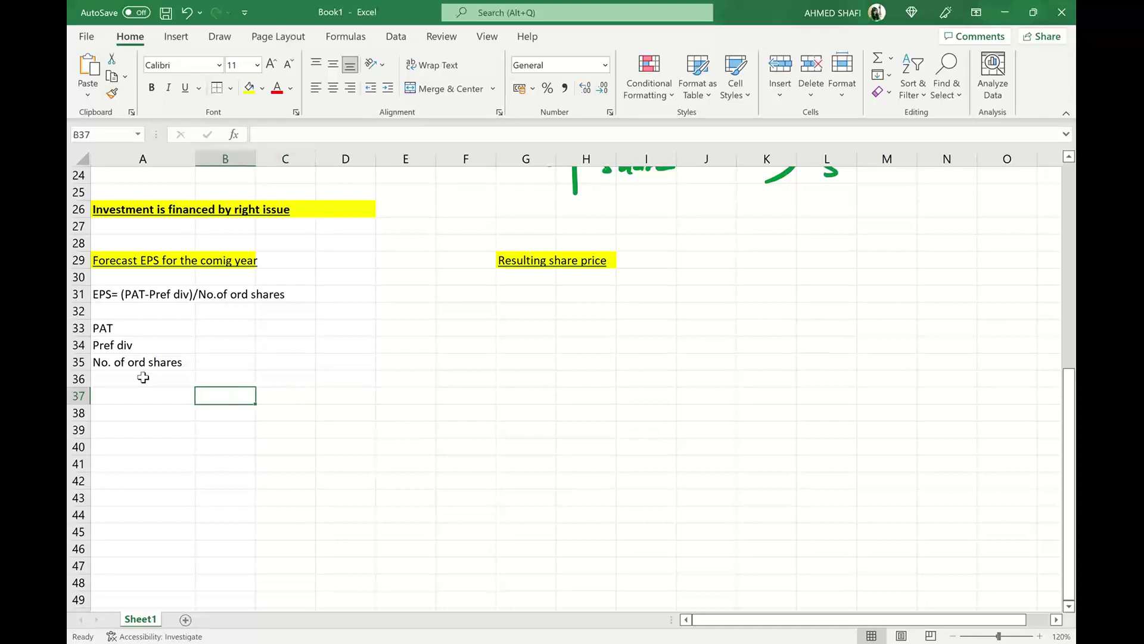
{"action": "key", "text": "Up"}
{"action": "key", "text": "Up"}
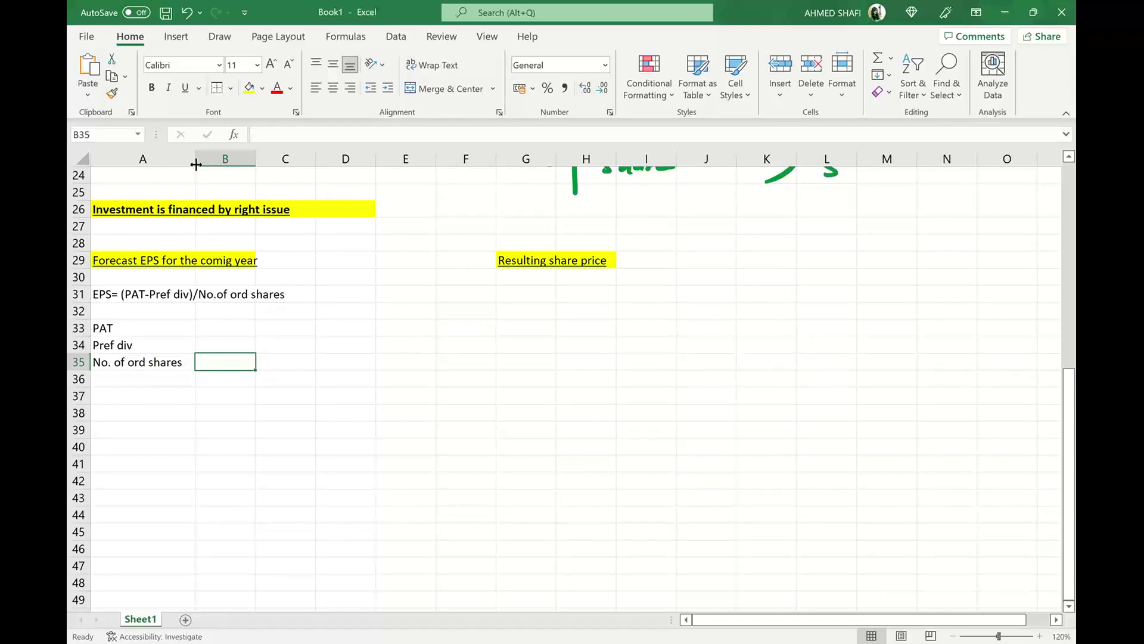
{"action": "left_click_drag", "start_coordinate": [196, 161], "coordinate": [254, 170]}
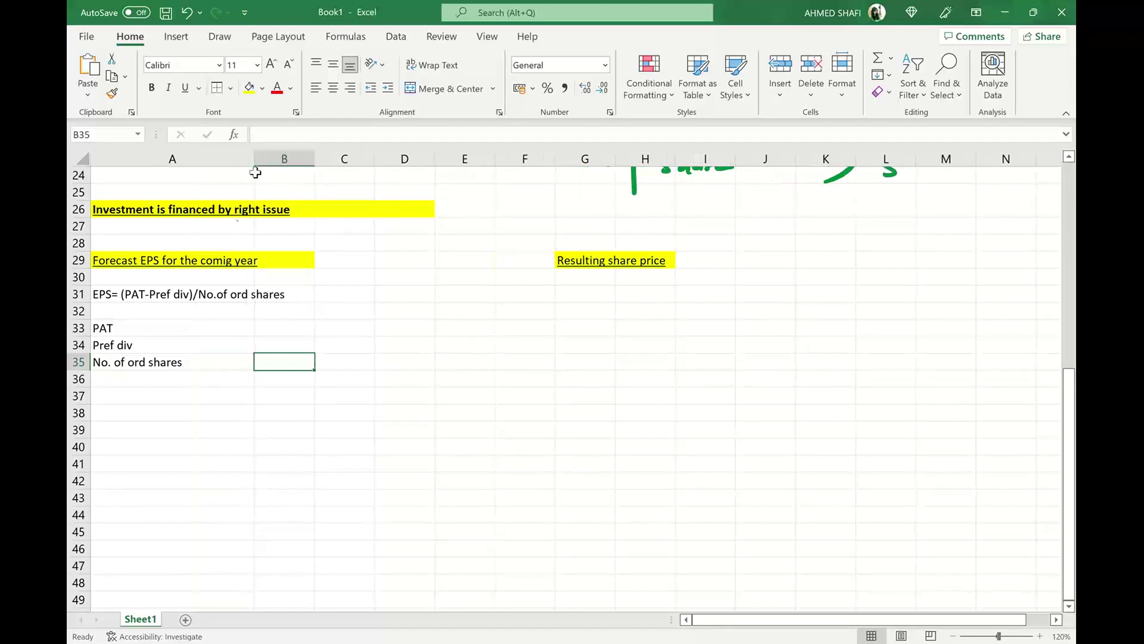
- Extend the A35 label to "No. of ord shares(70m+14m)", marking the share capital line in the Word question with an ink arrow
{"action": "double_click", "coordinate": [194, 362]}
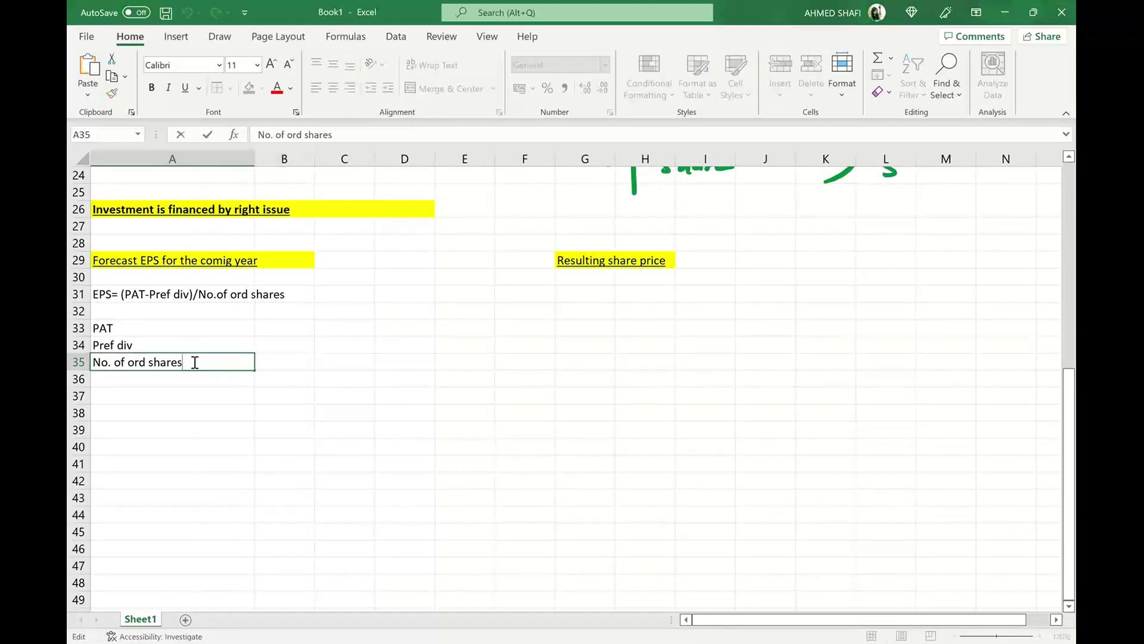
{"action": "type", "text": "("}
{"action": "key", "text": "alt+Tab"}
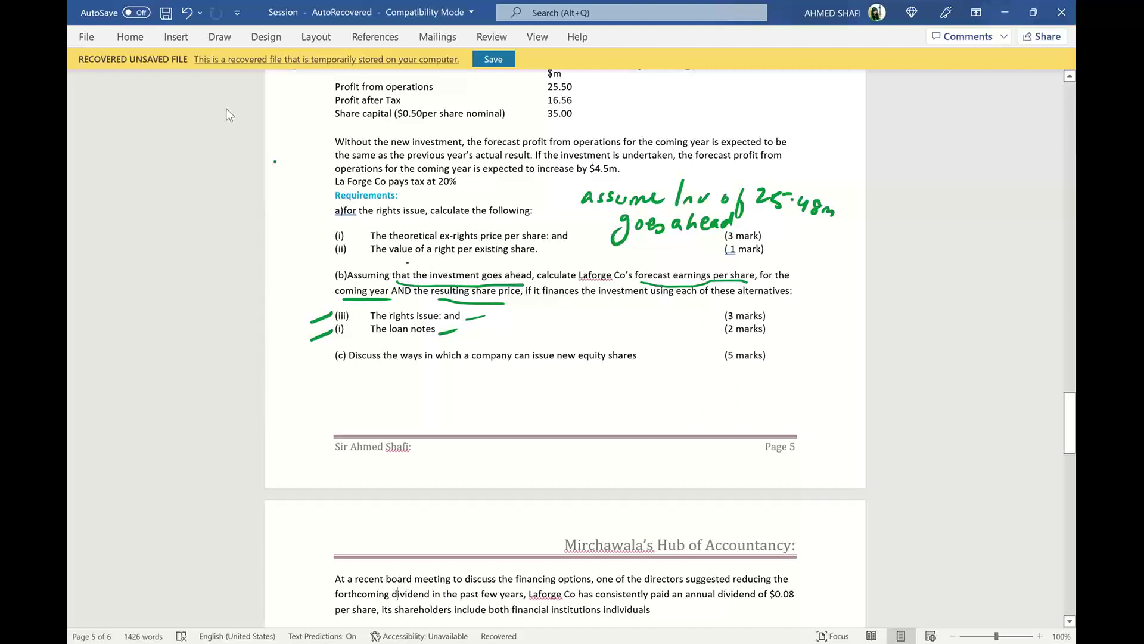
{"action": "left_click_drag", "start_coordinate": [513, 115], "coordinate": [531, 117]}
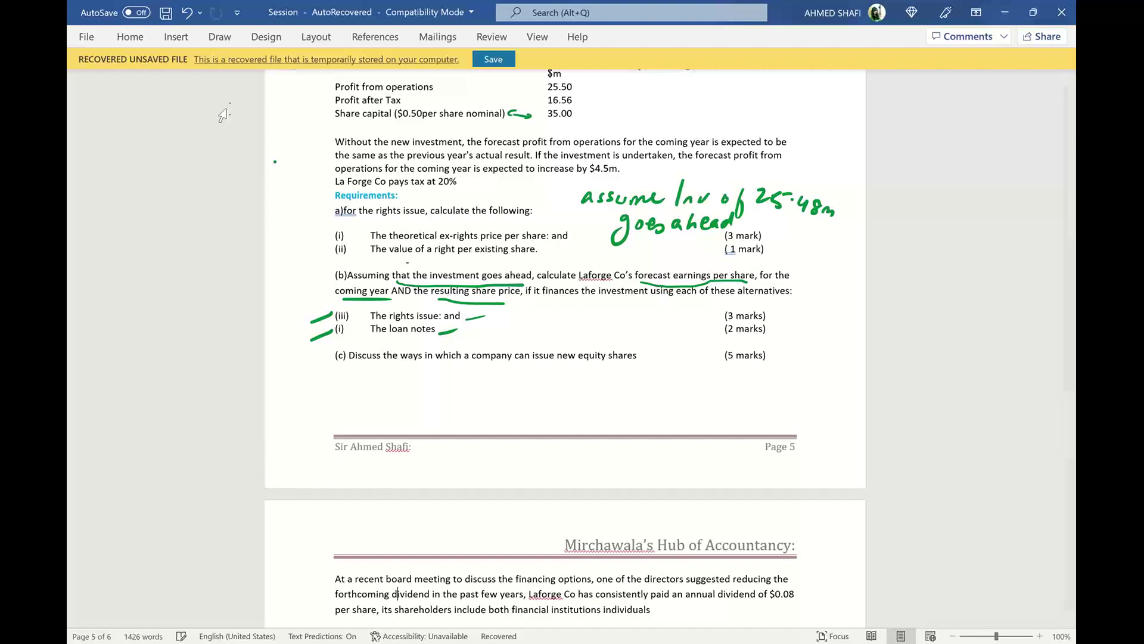
{"action": "key", "text": "alt+Tab"}
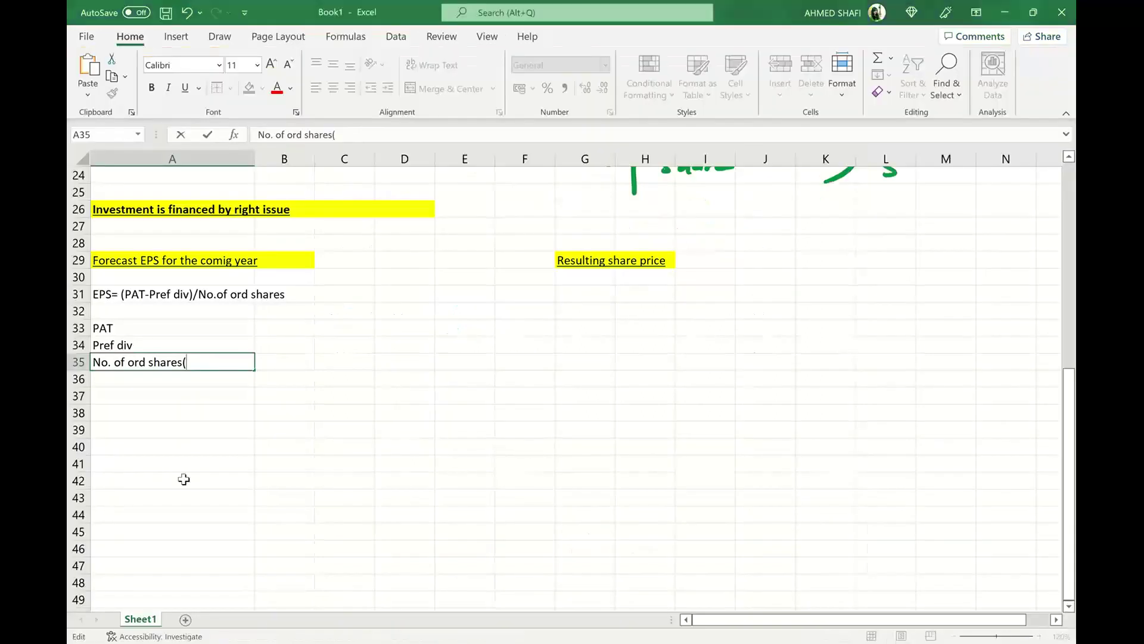
{"action": "type", "text": "70m+"}
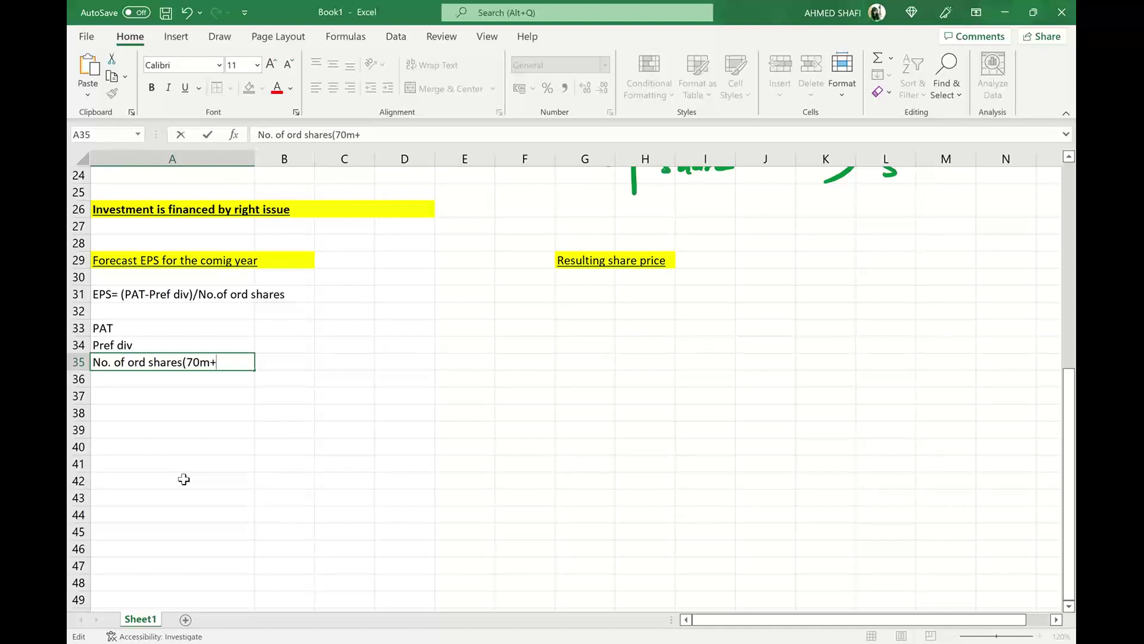
{"action": "type", "text": "14m)"}
{"action": "left_click", "coordinate": [298, 363]}
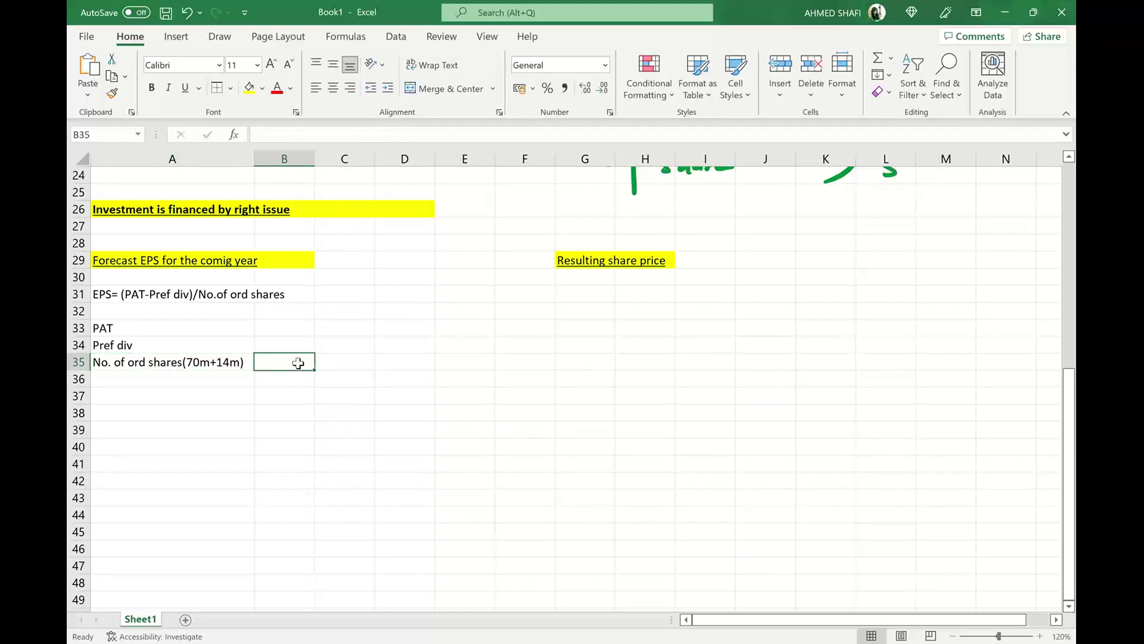
- Try to enter "= 84 million" in B35 as the number of ordinary shares
{"action": "type", "text": "=8"}
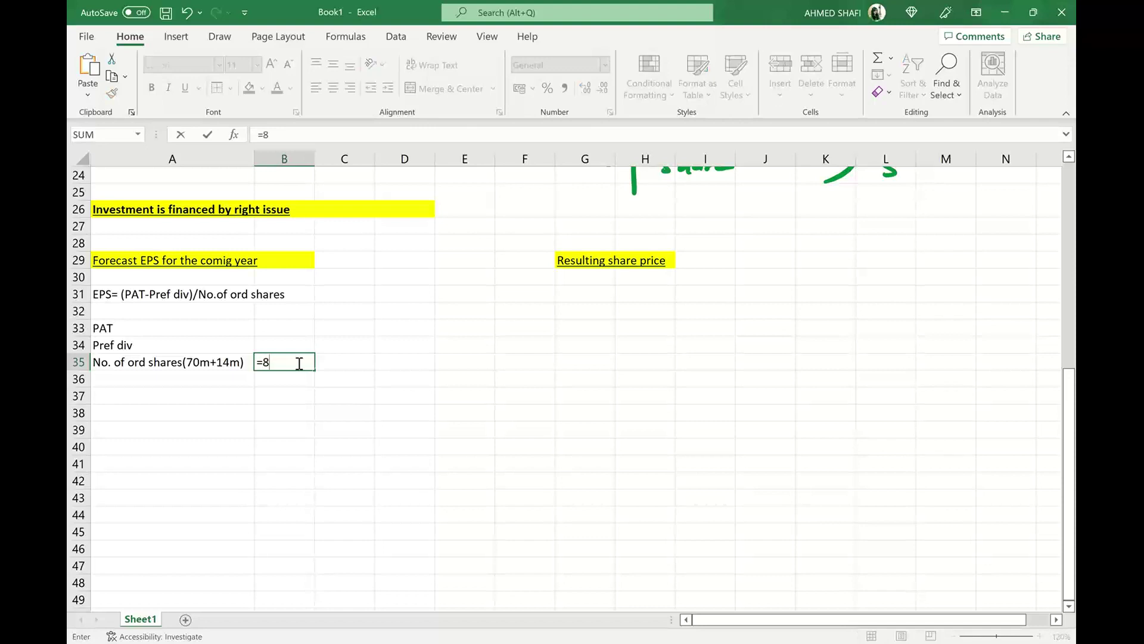
{"action": "type", "text": "4"}
{"action": "key", "text": "BackSpace"}
{"action": "key", "text": "BackSpace"}
{"action": "key", "text": "BackSpace"}
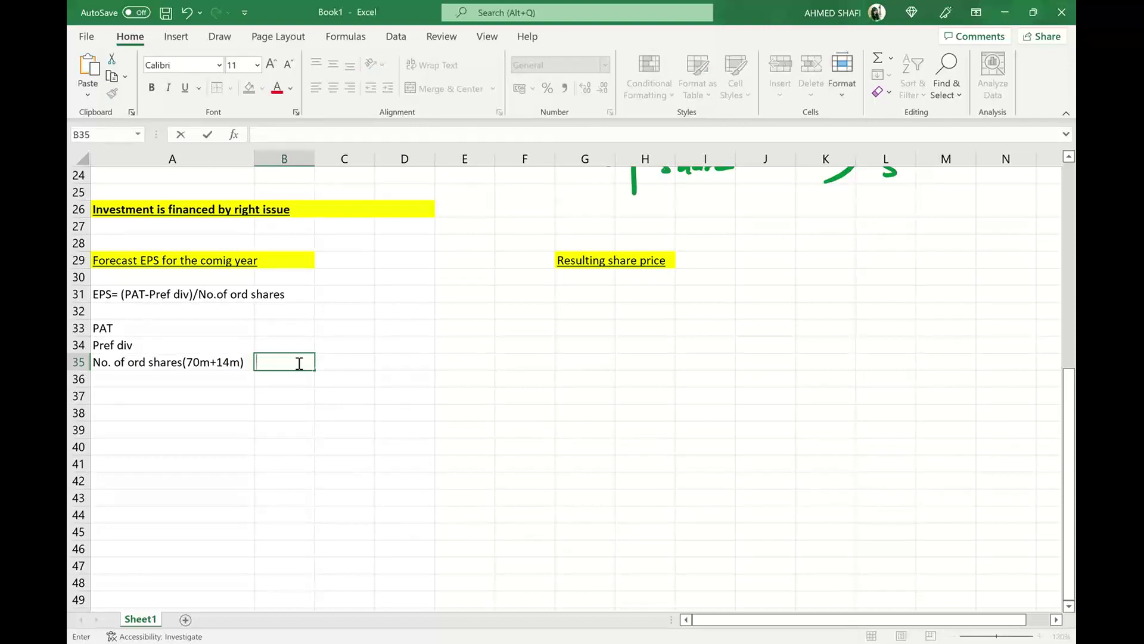
{"action": "type", "text": "= "}
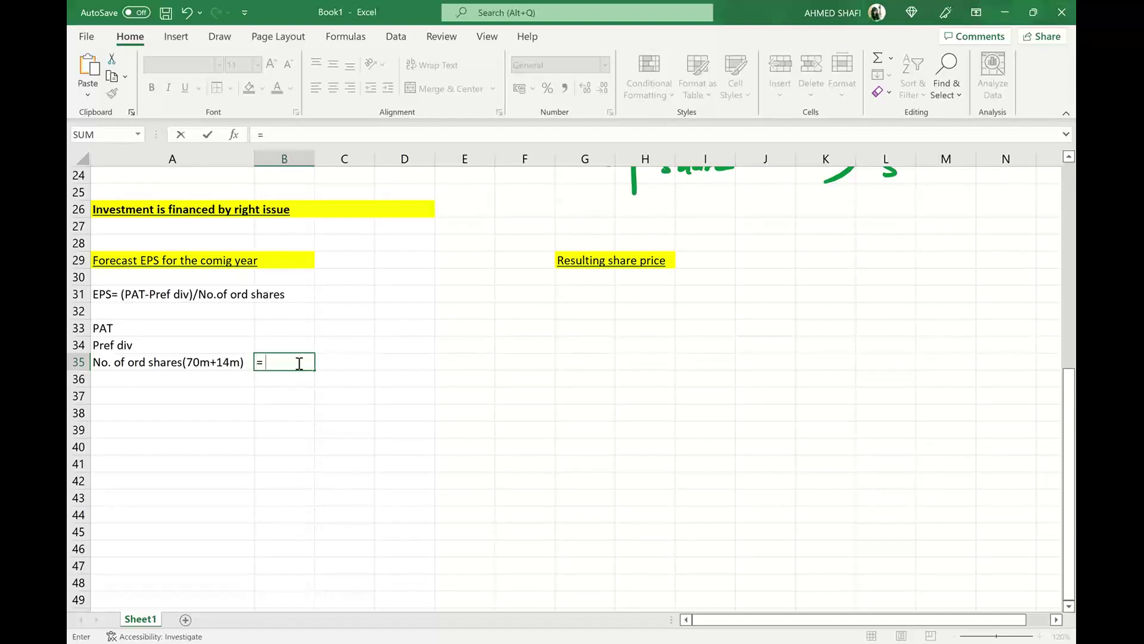
{"action": "type", "text": "84 m"}
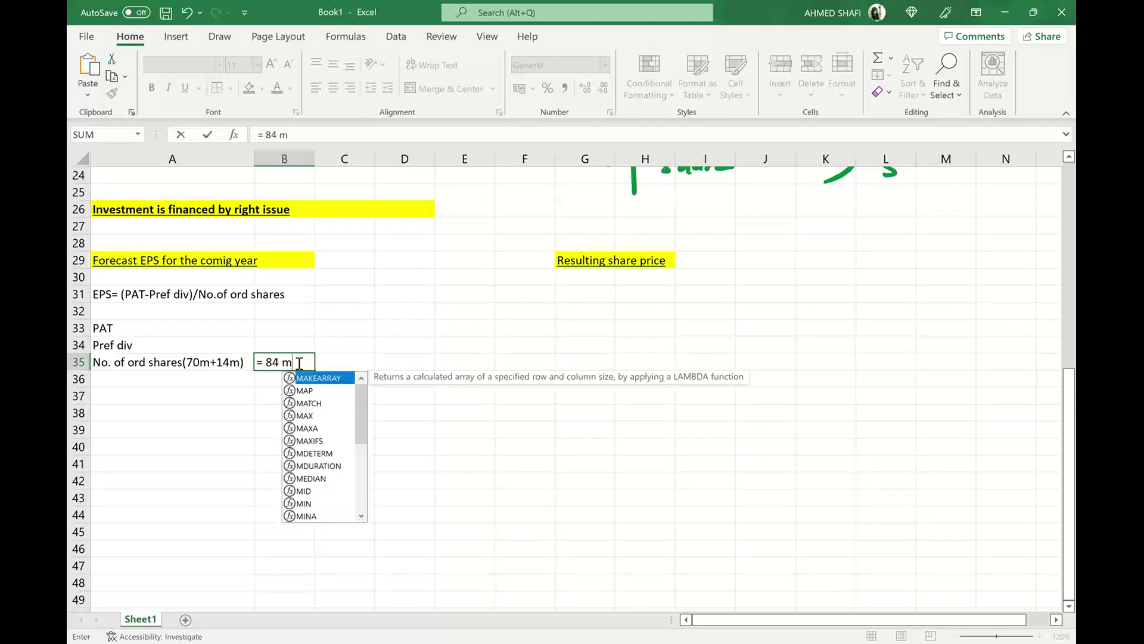
{"action": "type", "text": "illion"}
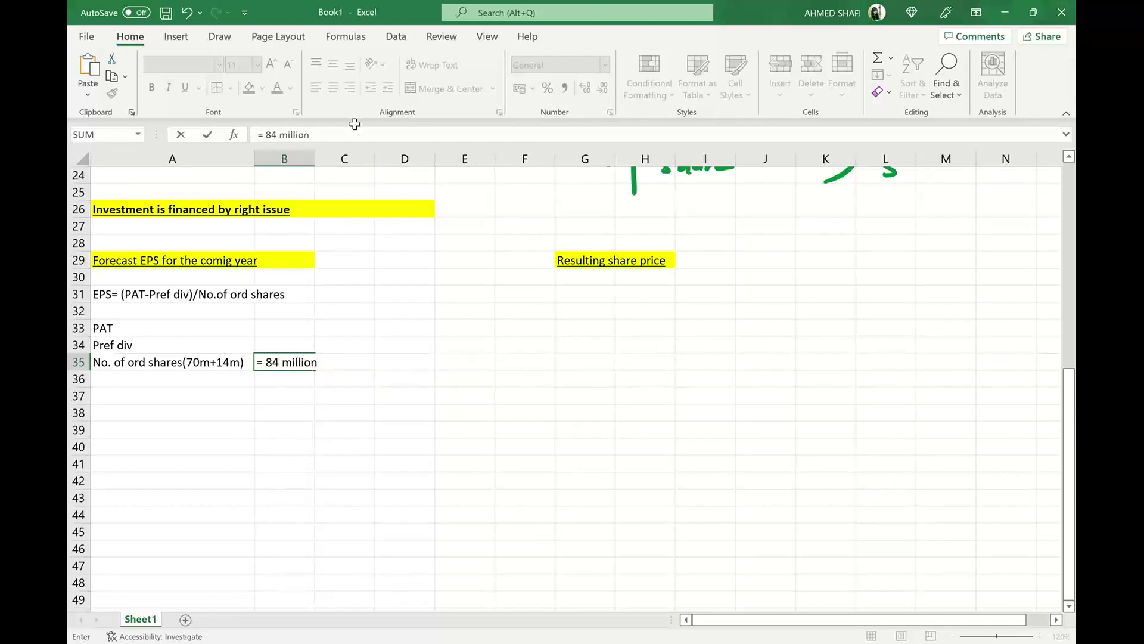
{"action": "key", "text": "Return"}
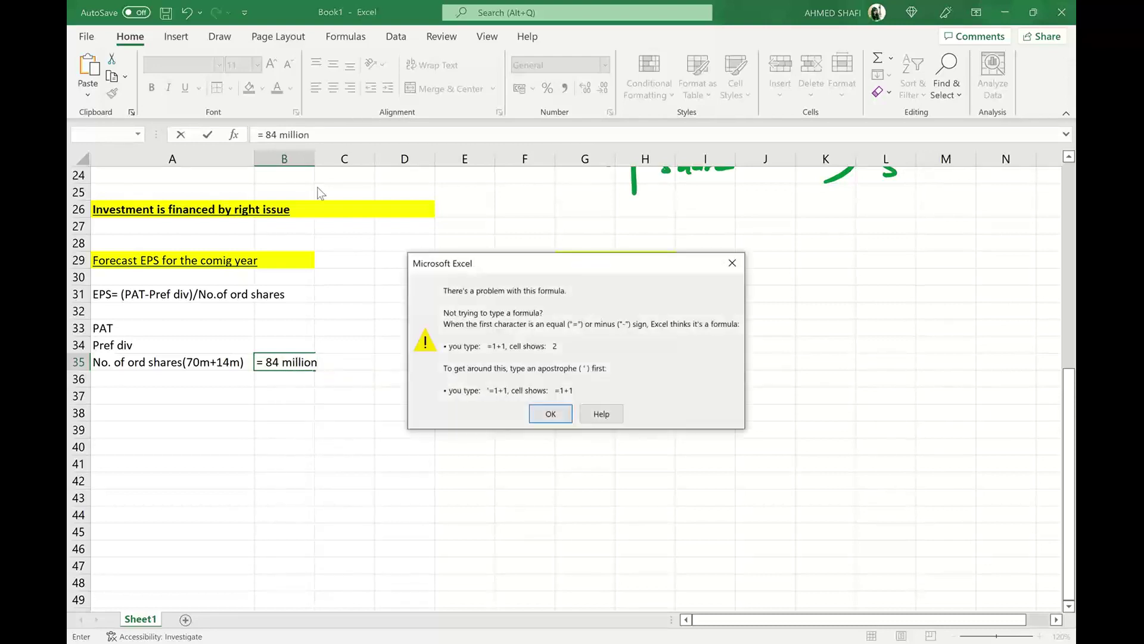
{"action": "left_click", "coordinate": [551, 413]}
{"action": "type", "text": "="}
{"action": "left_click", "coordinate": [401, 429]}
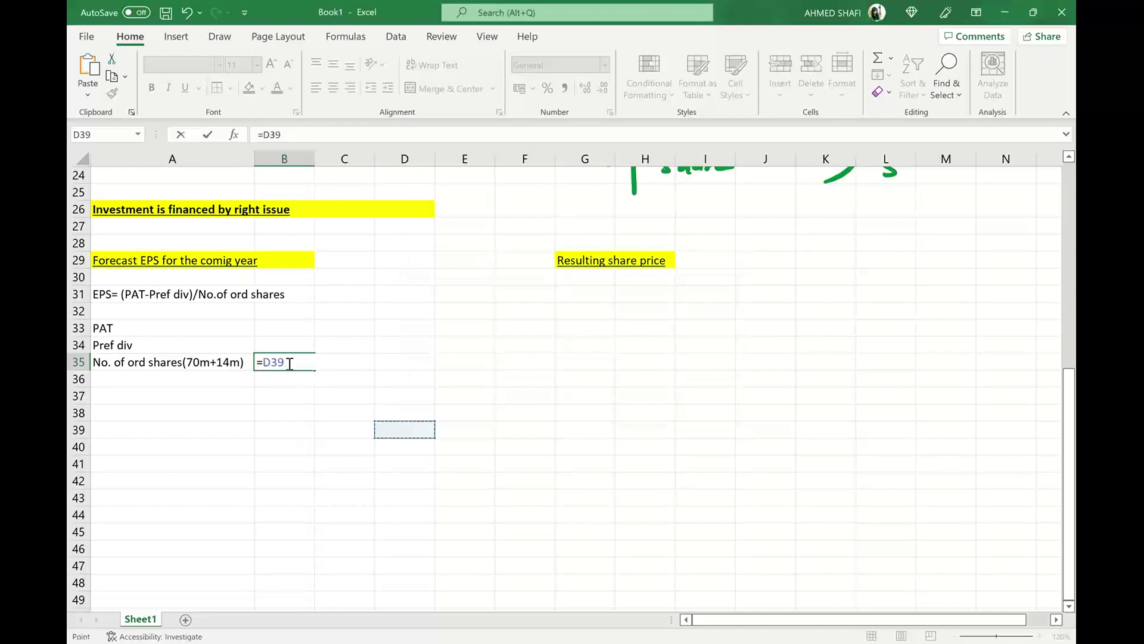
{"action": "key", "text": "BackSpace"}
{"action": "key", "text": "BackSpace"}
{"action": "key", "text": "BackSpace"}
{"action": "key", "text": "BackSpace"}
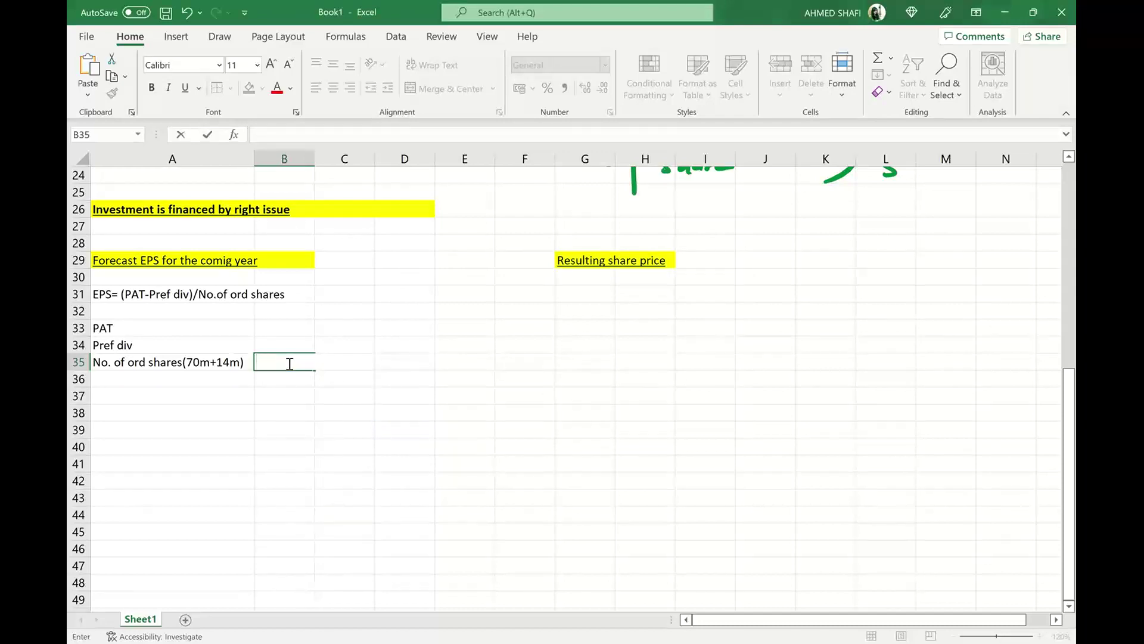
- Enter "84 million" in B35 for the ordinary shares and 0 in B34 for the preference dividend
{"action": "type", "text": "84 million"}
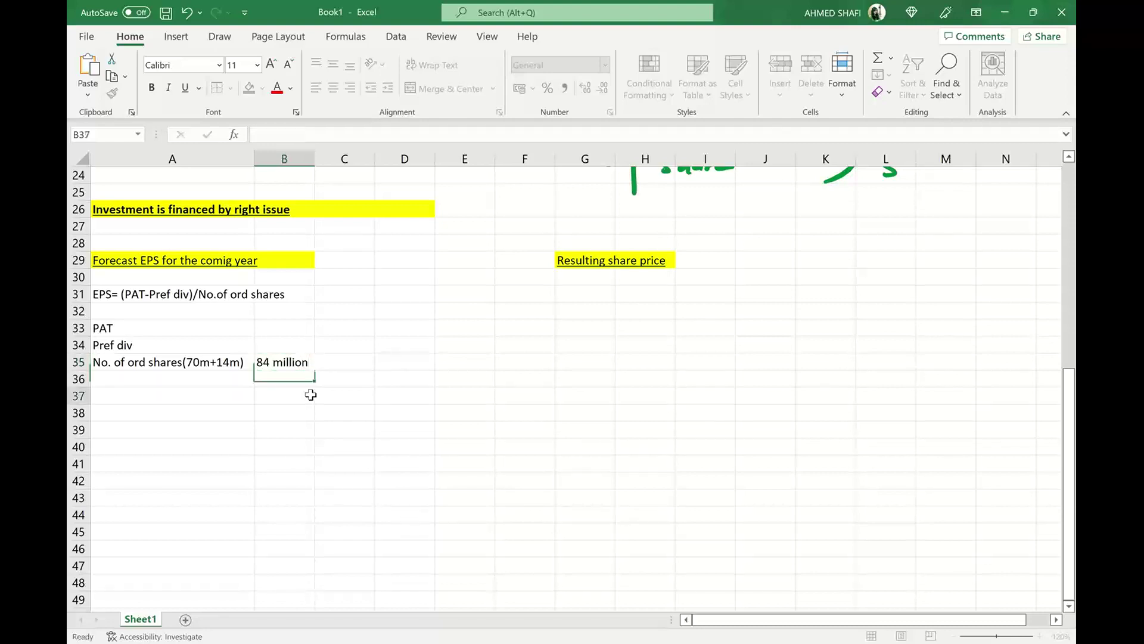
{"action": "left_click", "coordinate": [311, 394]}
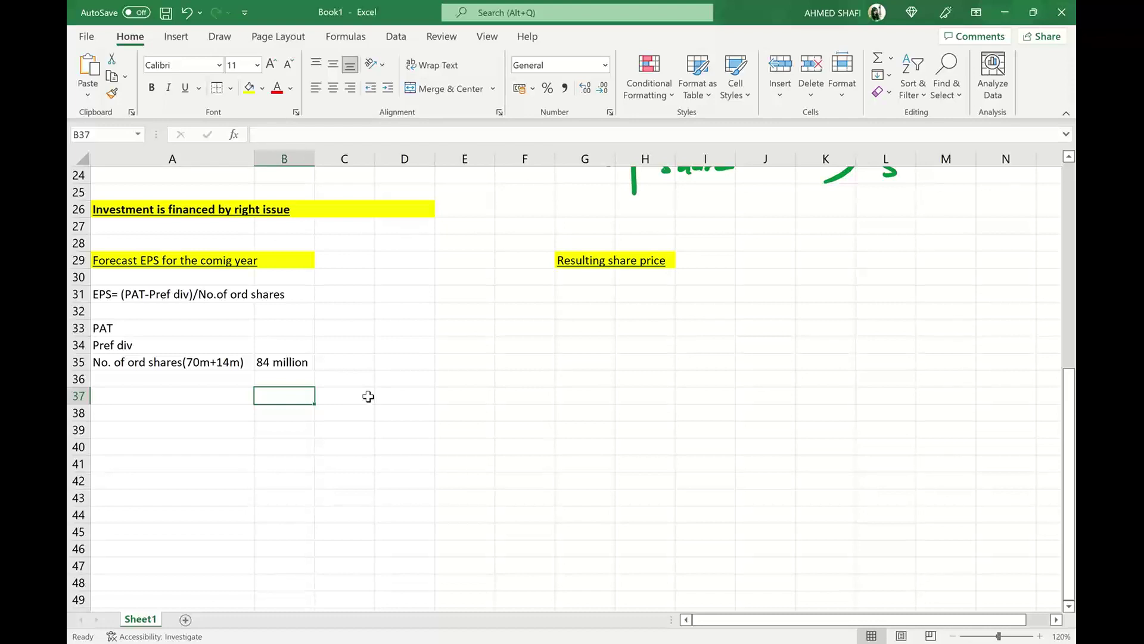
{"action": "left_click", "coordinate": [282, 346]}
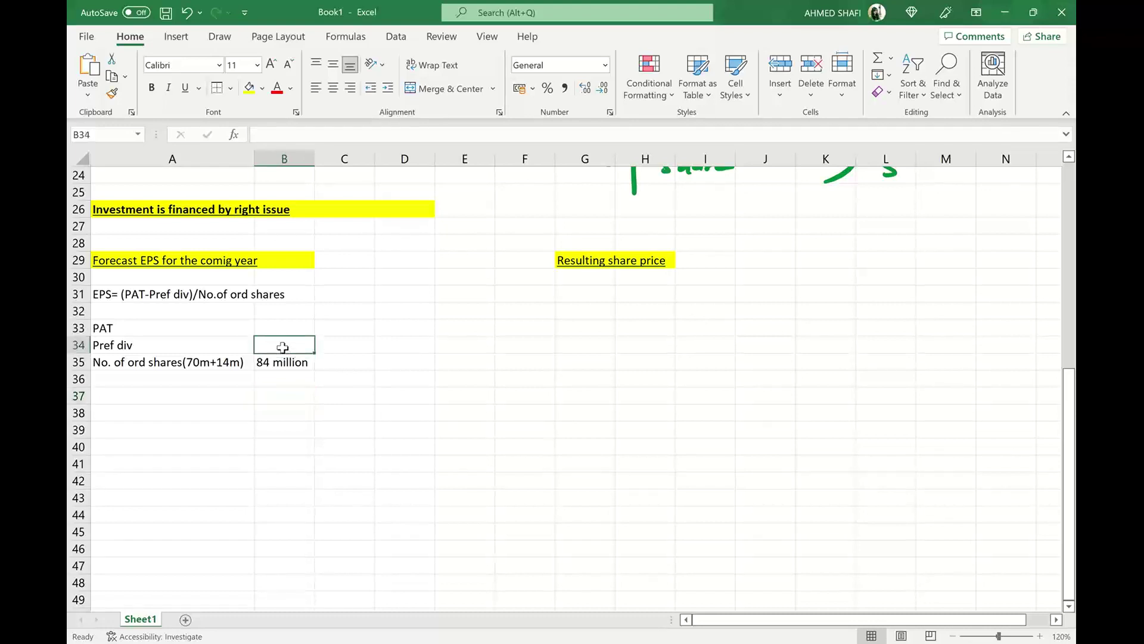
{"action": "type", "text": "0"}
{"action": "key", "text": "Return"}
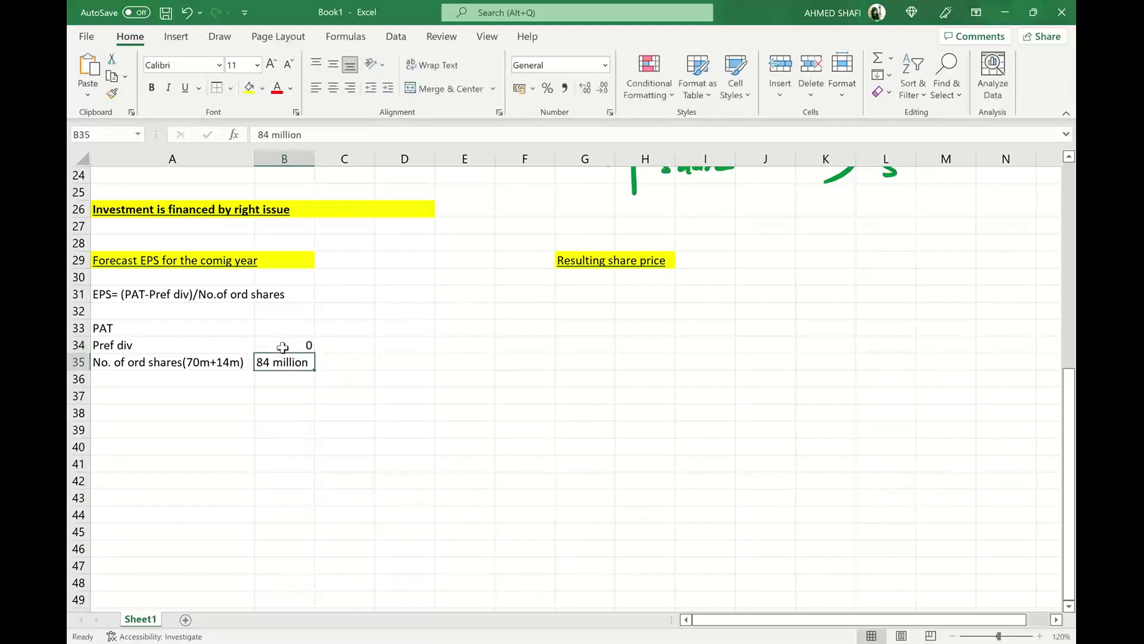
{"action": "left_click", "coordinate": [320, 480]}
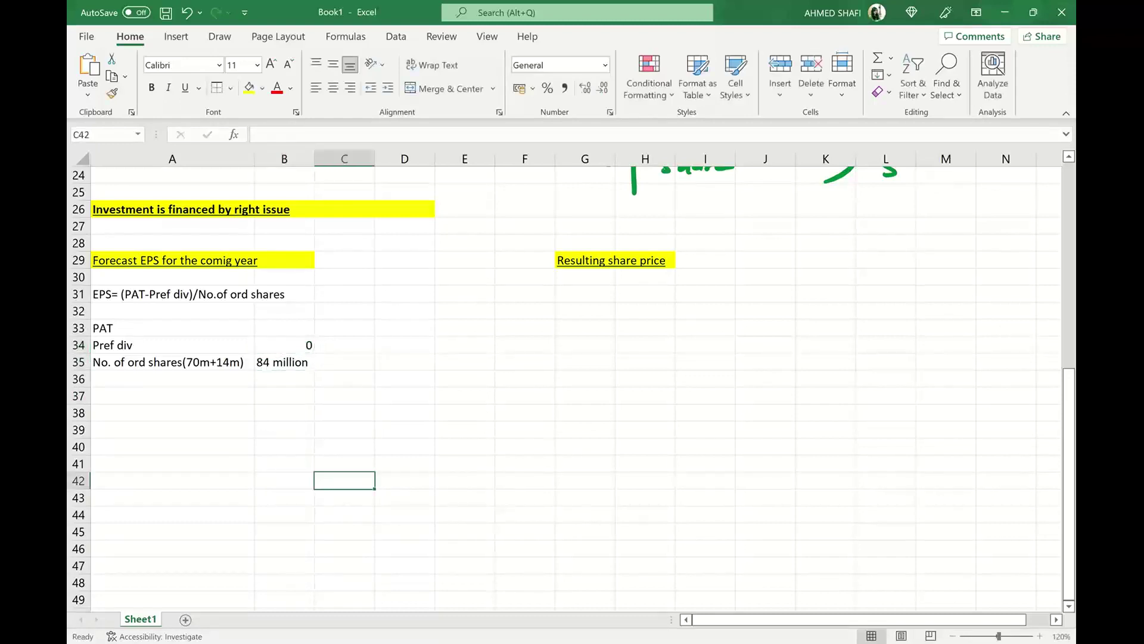
- In the Word question, tick profit after tax, circle "coming year" and underline "If the investment is undertaken" and the $4.5m increase in ink
{"action": "key", "text": "alt+Tab"}
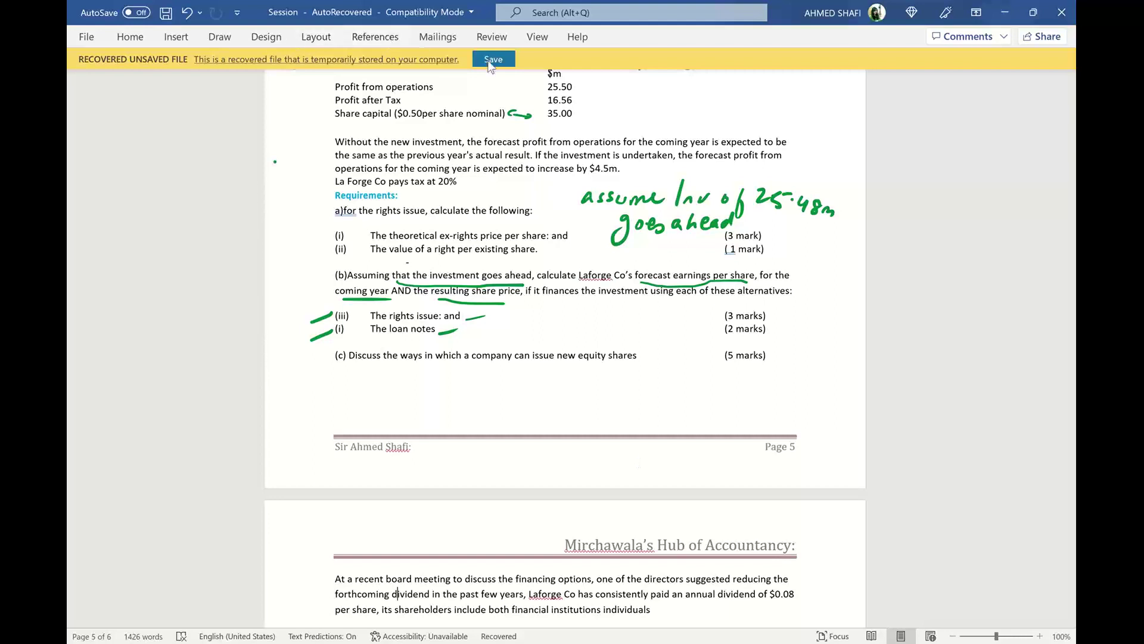
{"action": "left_click_drag", "start_coordinate": [573, 103], "coordinate": [593, 95]}
{"action": "mouse_move", "coordinate": [340, 298]}
{"action": "left_mouse_down"}
{"action": "mouse_move", "coordinate": [342, 284]}
{"action": "mouse_move", "coordinate": [388, 285]}
{"action": "mouse_move", "coordinate": [391, 297]}
{"action": "left_mouse_up"}
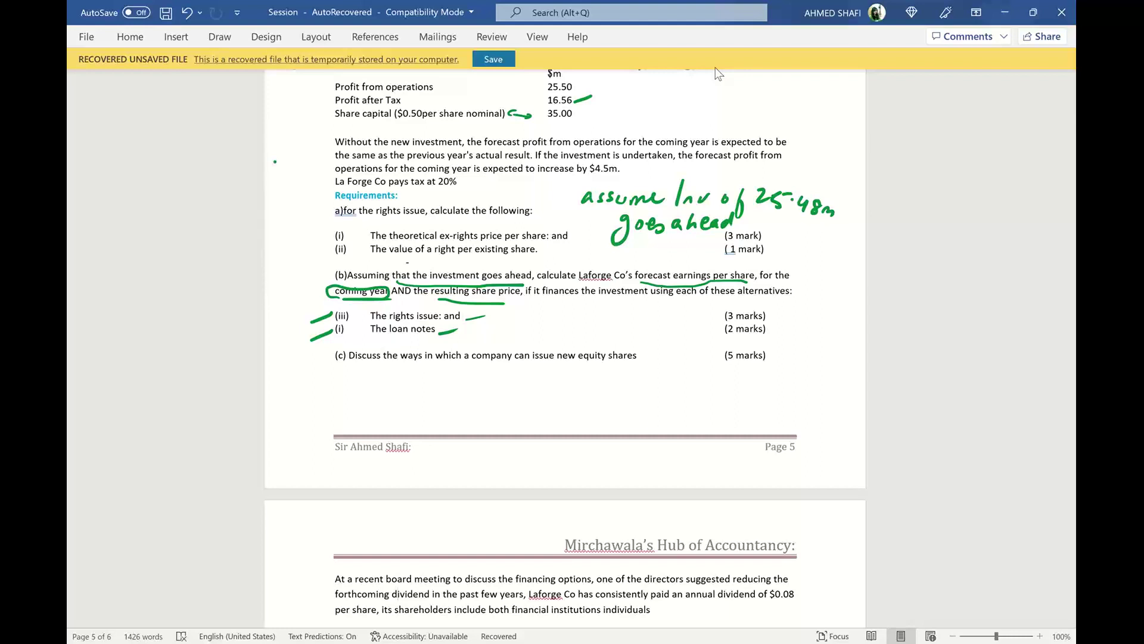
{"action": "left_click_drag", "start_coordinate": [541, 161], "coordinate": [663, 159]}
{"action": "left_click_drag", "start_coordinate": [571, 181], "coordinate": [619, 180]}
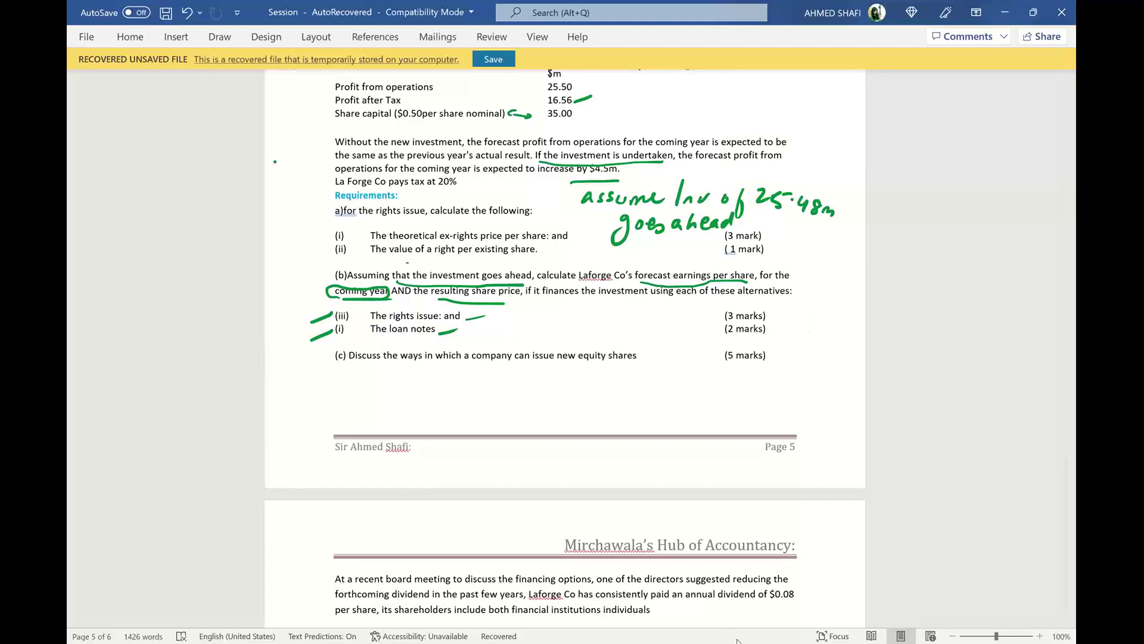
- Switch back to Excel and extend the A33 label to "PAT(16.56m+4.5m*0.8)"
{"action": "mouse_move", "coordinate": [752, 642]}
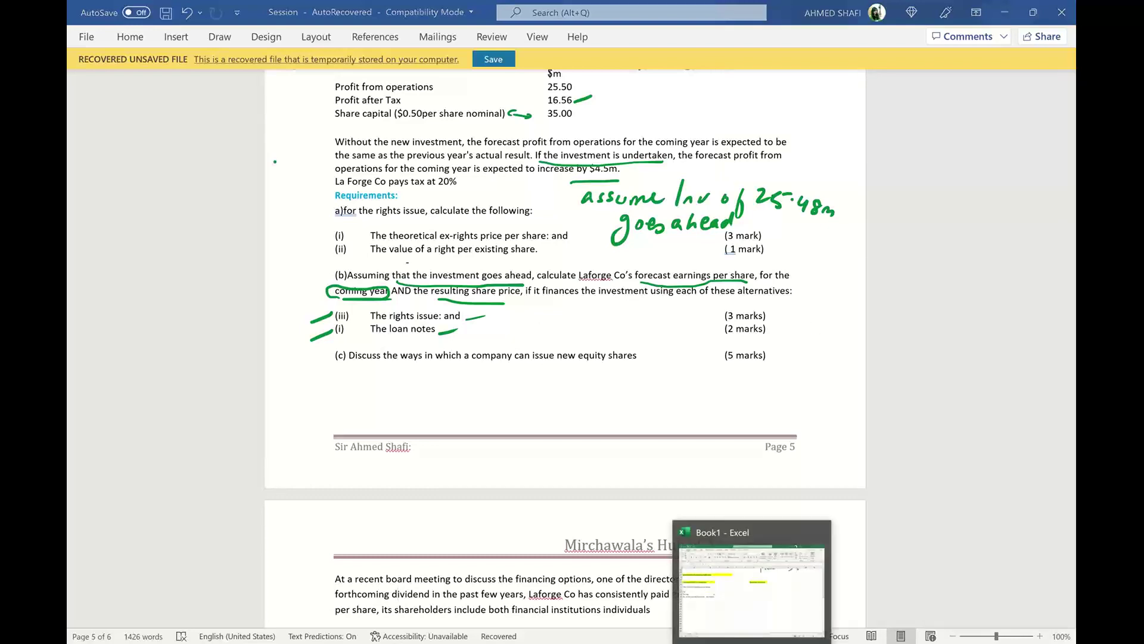
{"action": "left_click", "coordinate": [752, 595]}
{"action": "double_click", "coordinate": [132, 325]}
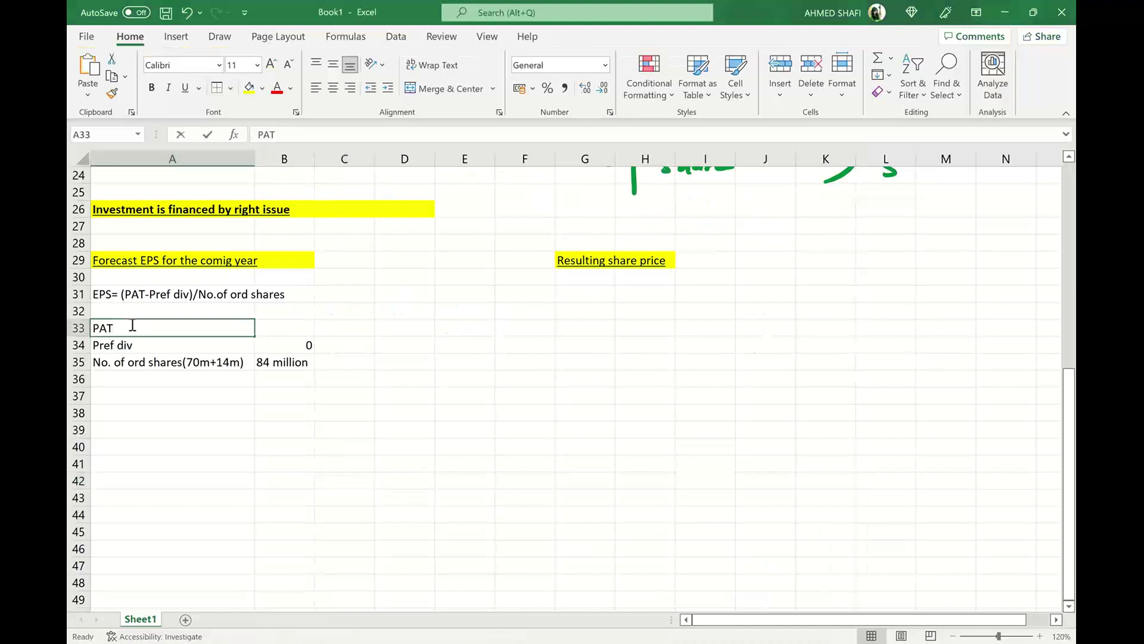
{"action": "type", "text": "("}
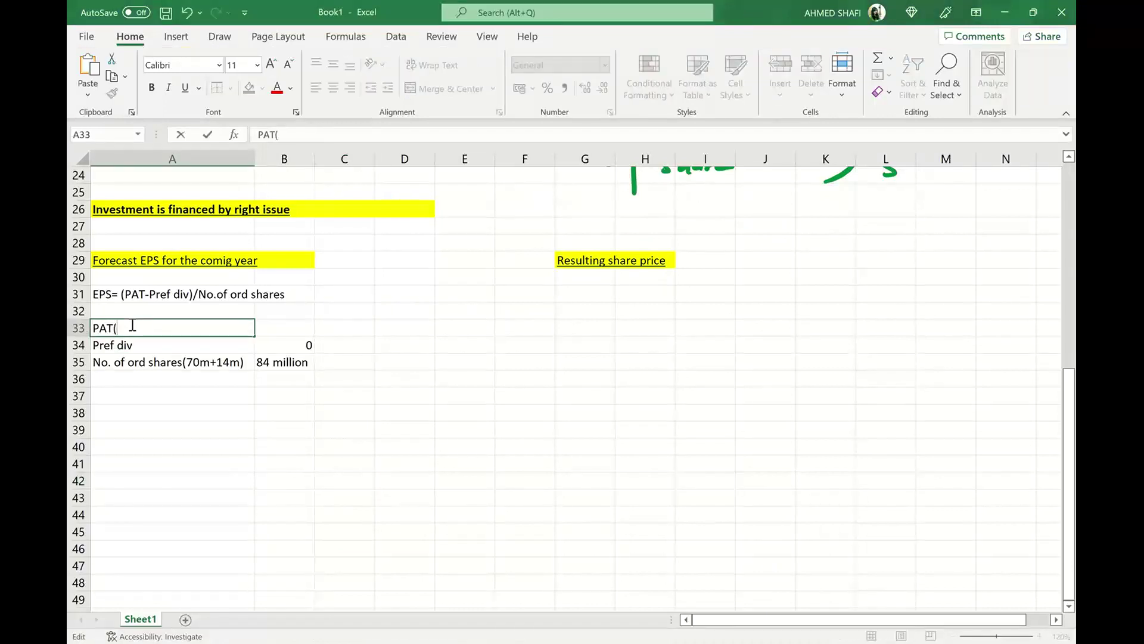
{"action": "type", "text": "16.56m"}
{"action": "key", "text": "alt+Tab"}
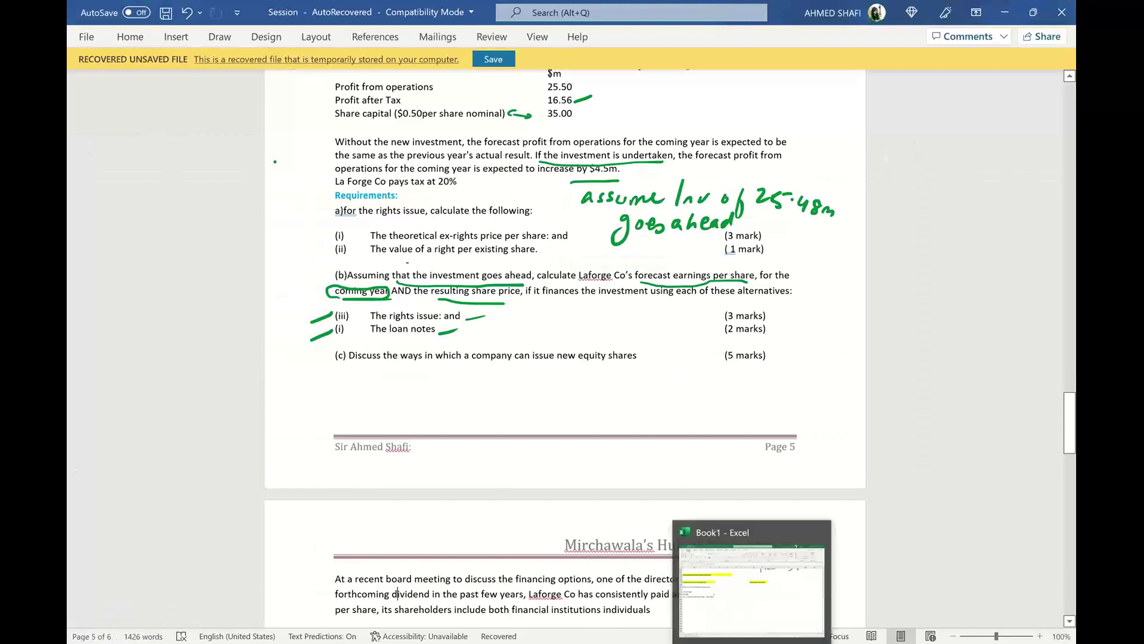
{"action": "left_click", "coordinate": [752, 643]}
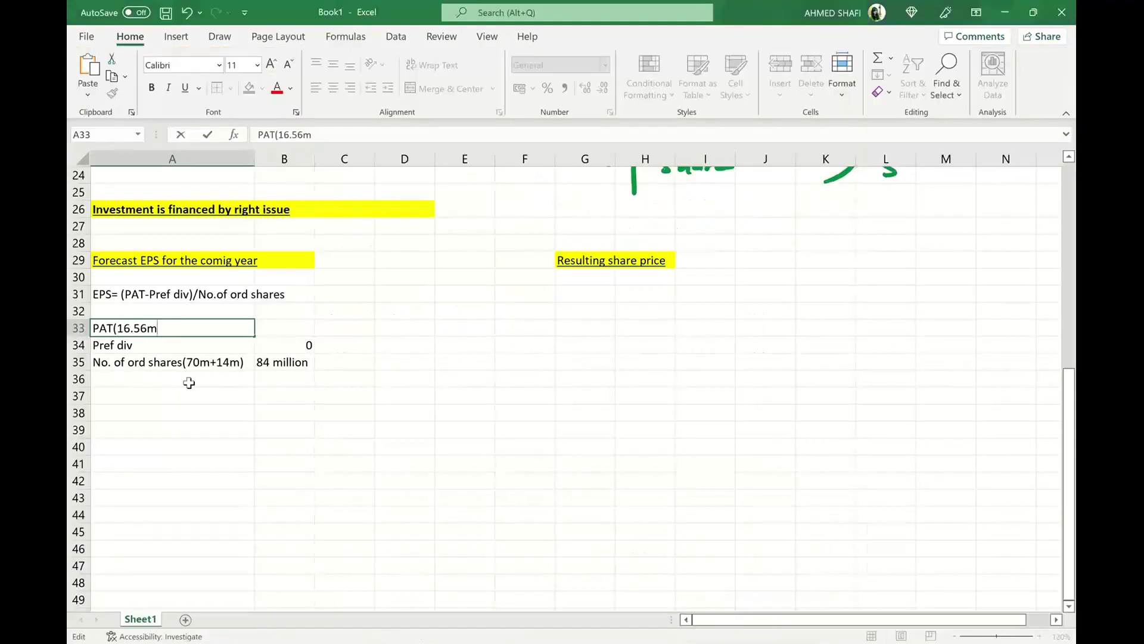
{"action": "type", "text": "+"}
{"action": "type", "text": "4.5m"}
{"action": "type", "text": "*0.8"}
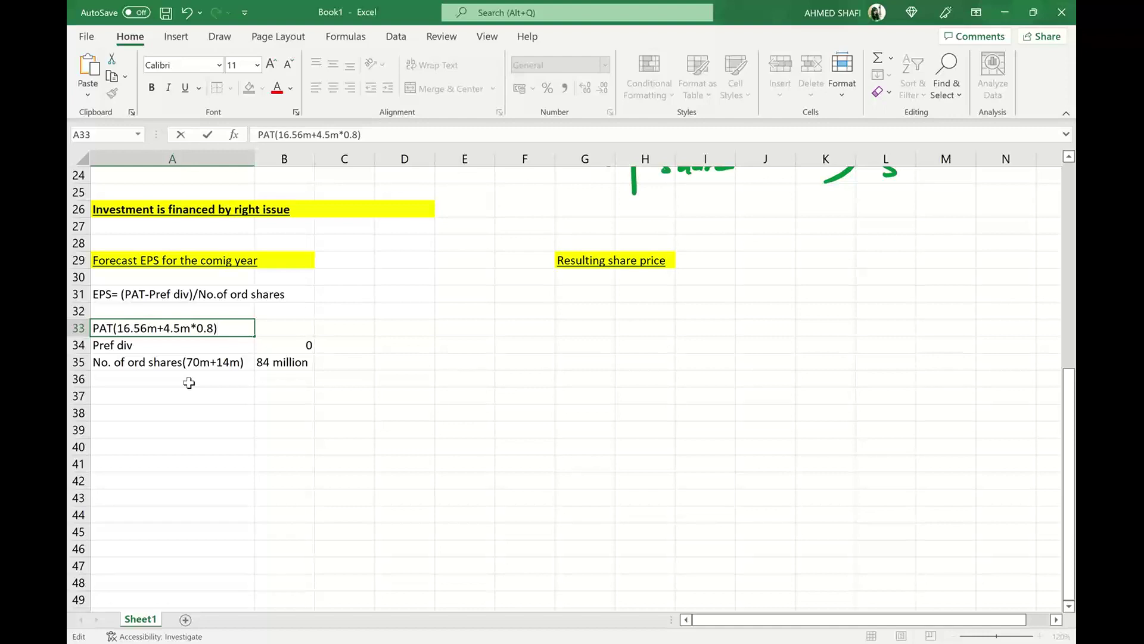
- Calculate the forecast profit after tax in B33 with the formula =16.56+4.5*0.8
{"action": "left_click", "coordinate": [278, 327]}
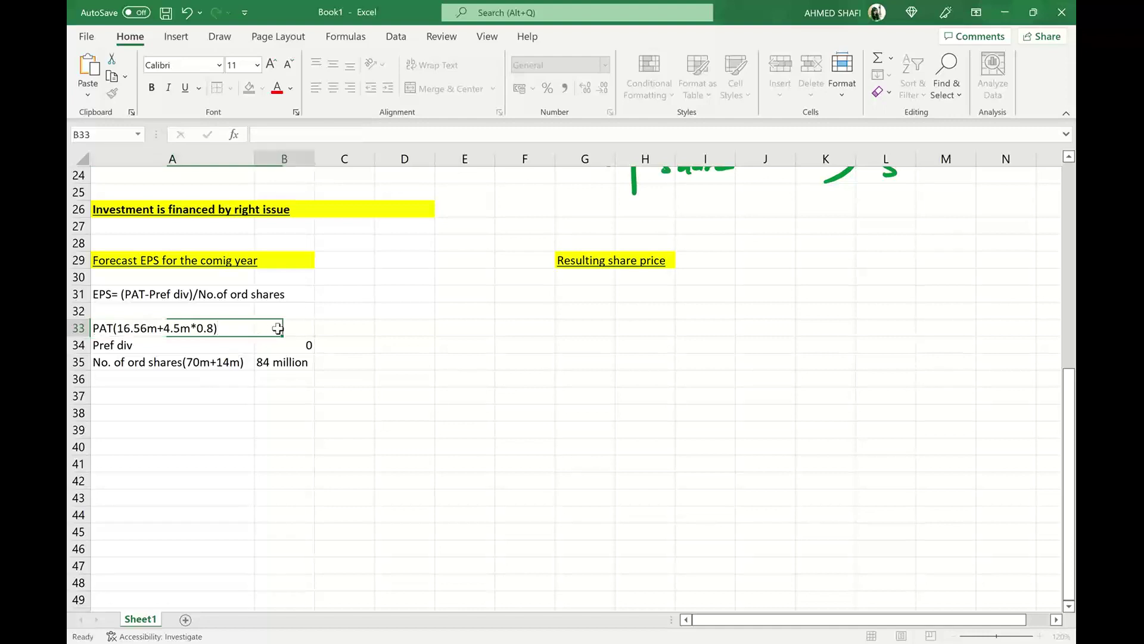
{"action": "type", "text": "=16.56"}
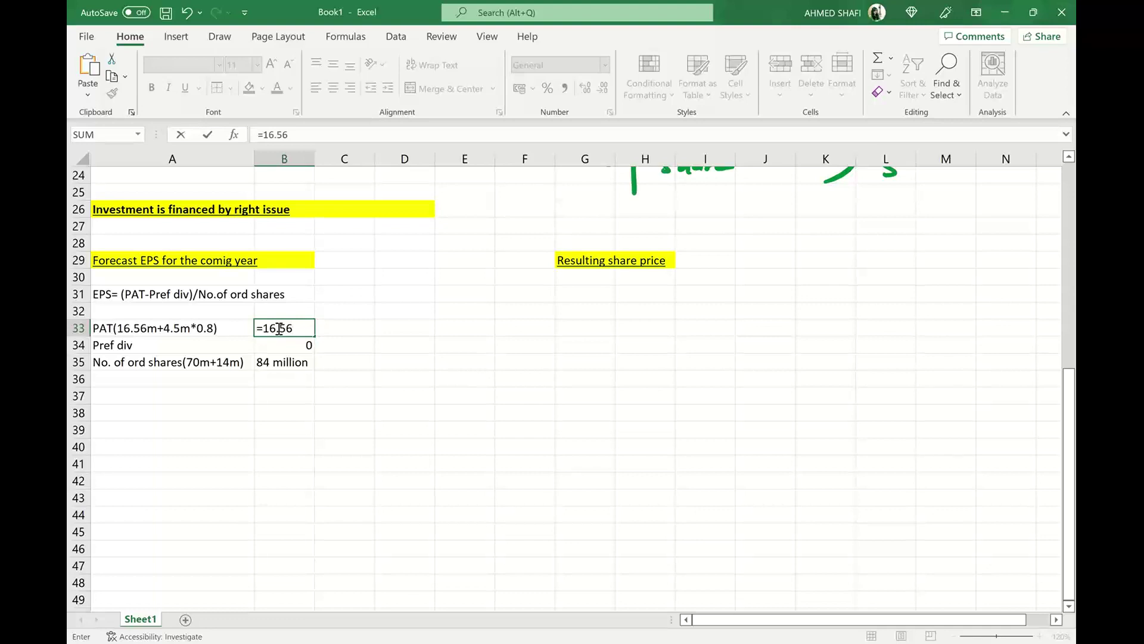
{"action": "type", "text": "+4.5*0.8"}
{"action": "key", "text": "Return"}
{"action": "left_click", "coordinate": [347, 444]}
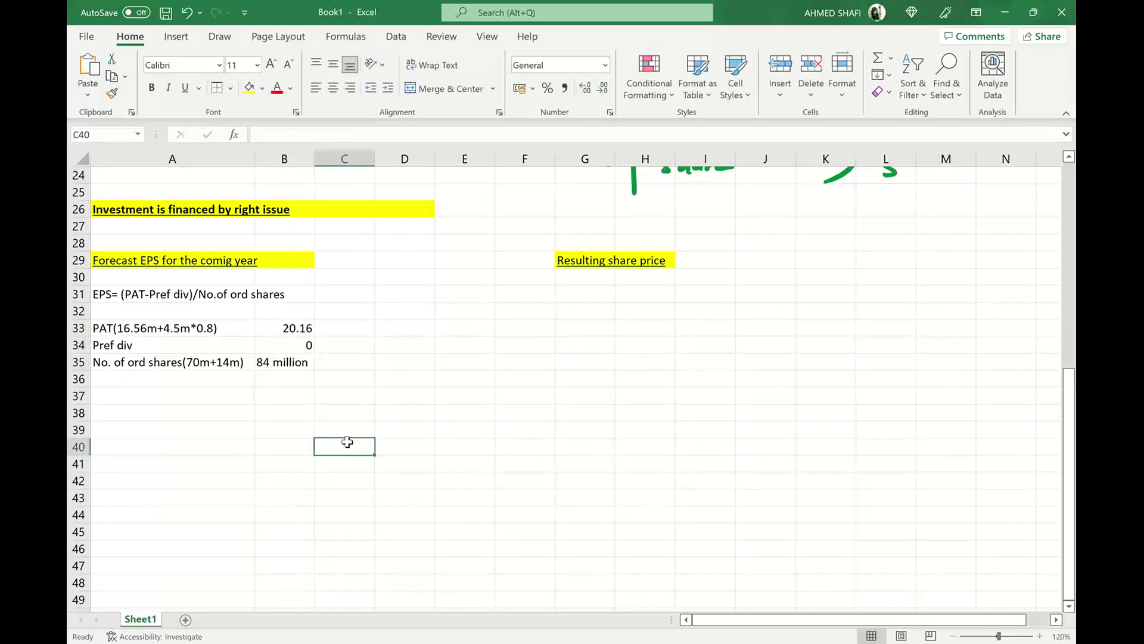
- Enter the label "EPS" in A37, two rows below the ordinary shares row
{"action": "double_click", "coordinate": [126, 396]}
{"action": "type", "text": "eps\\\\\\"}
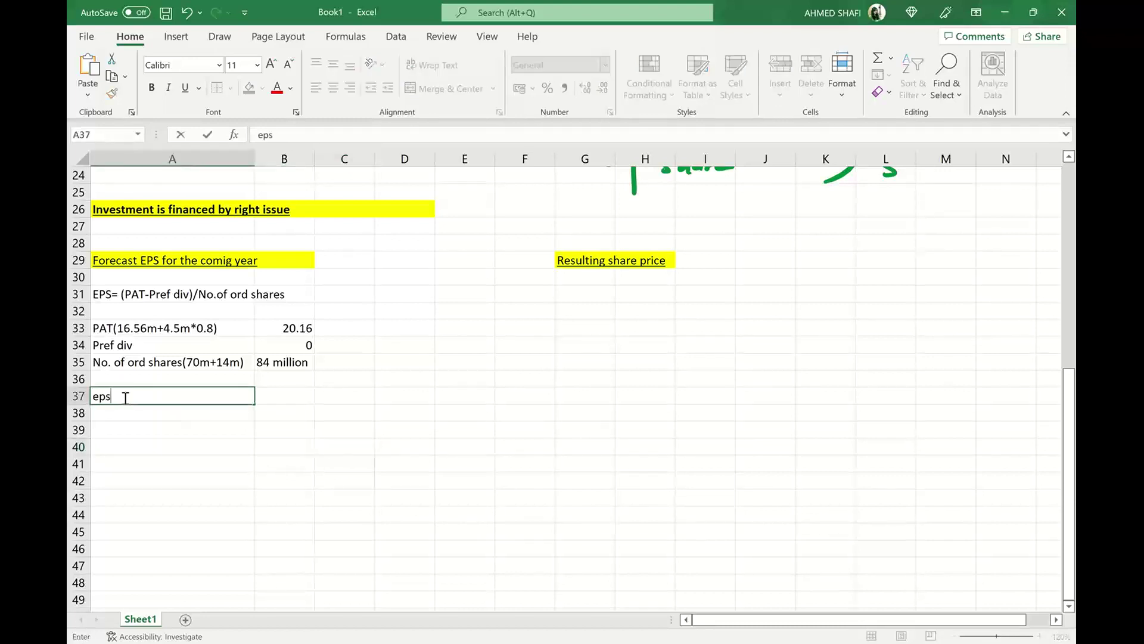
{"action": "key", "text": "BackSpace"}
{"action": "key", "text": "BackSpace"}
{"action": "key", "text": "BackSpace"}
{"action": "key", "text": "BackSpace"}
{"action": "key", "text": "BackSpace"}
{"action": "key", "text": "BackSpace"}
{"action": "type", "text": "EPS"}
- Calculate the forecast EPS in B37 with the formula =(20.16-0)/84
{"action": "left_click", "coordinate": [278, 401]}
{"action": "type", "text": "="}
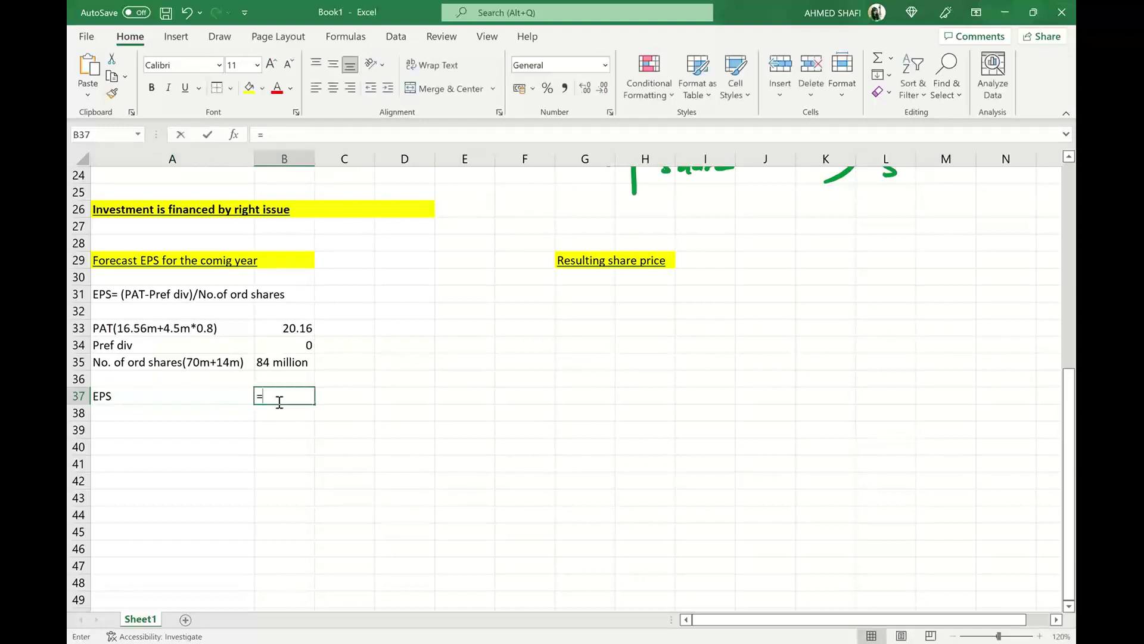
{"action": "type", "text": "201.6"}
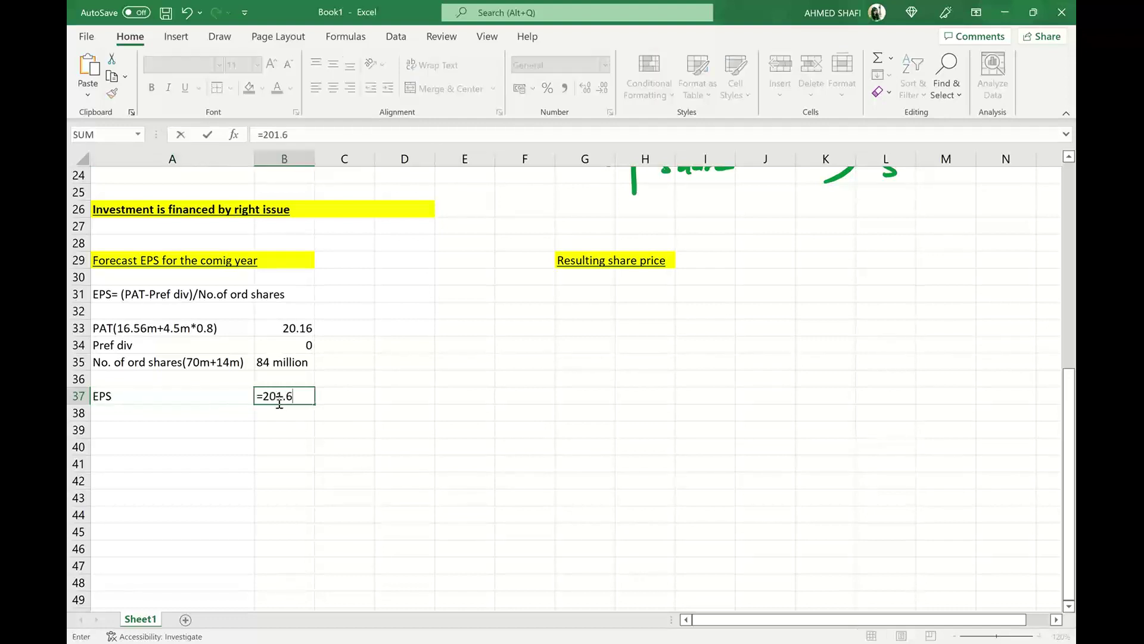
{"action": "key", "text": "BackSpace"}
{"action": "key", "text": "BackSpace"}
{"action": "key", "text": "BackSpace"}
{"action": "type", "text": ".16-0"}
{"action": "left_click", "coordinate": [265, 398]}
{"action": "type", "text": "("}
{"action": "key", "text": "Right"}
{"action": "key", "text": "Right"}
{"action": "key", "text": "Right"}
{"action": "key", "text": "Right"}
{"action": "key", "text": "Right"}
{"action": "key", "text": "Right"}
{"action": "key", "text": "Right"}
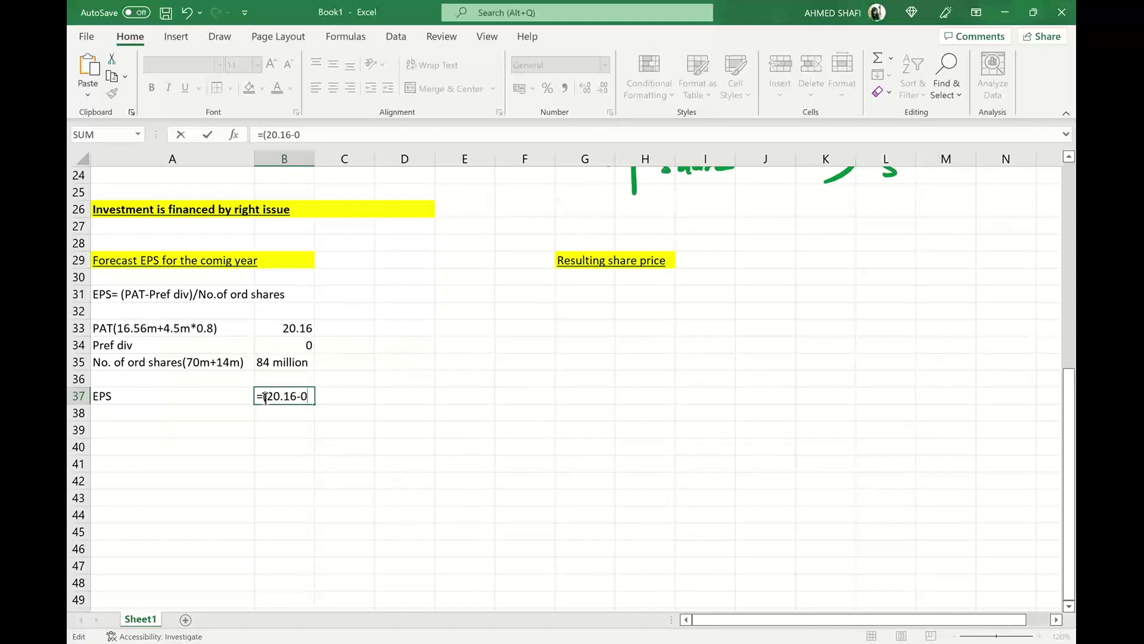
{"action": "type", "text": ")/84"}
{"action": "key", "text": "Return"}
{"action": "left_click", "coordinate": [371, 470]}
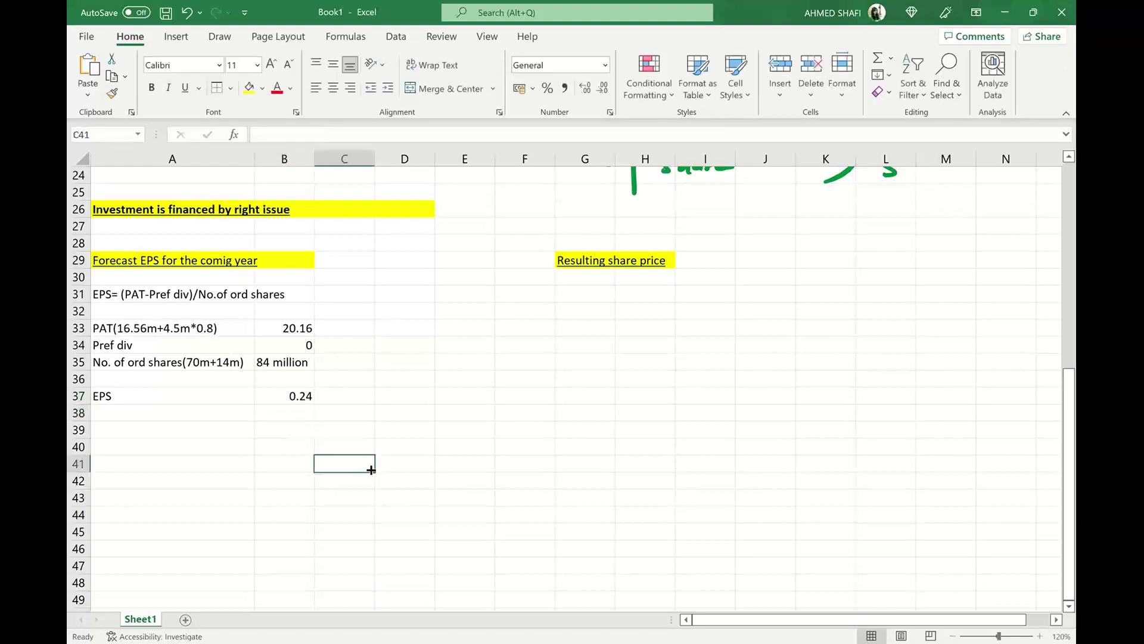
- Fill the EPS label and its result in A37:B37 with yellow
{"action": "left_click", "coordinate": [137, 396]}
{"action": "left_click_drag", "start_coordinate": [137, 395], "coordinate": [287, 395]}
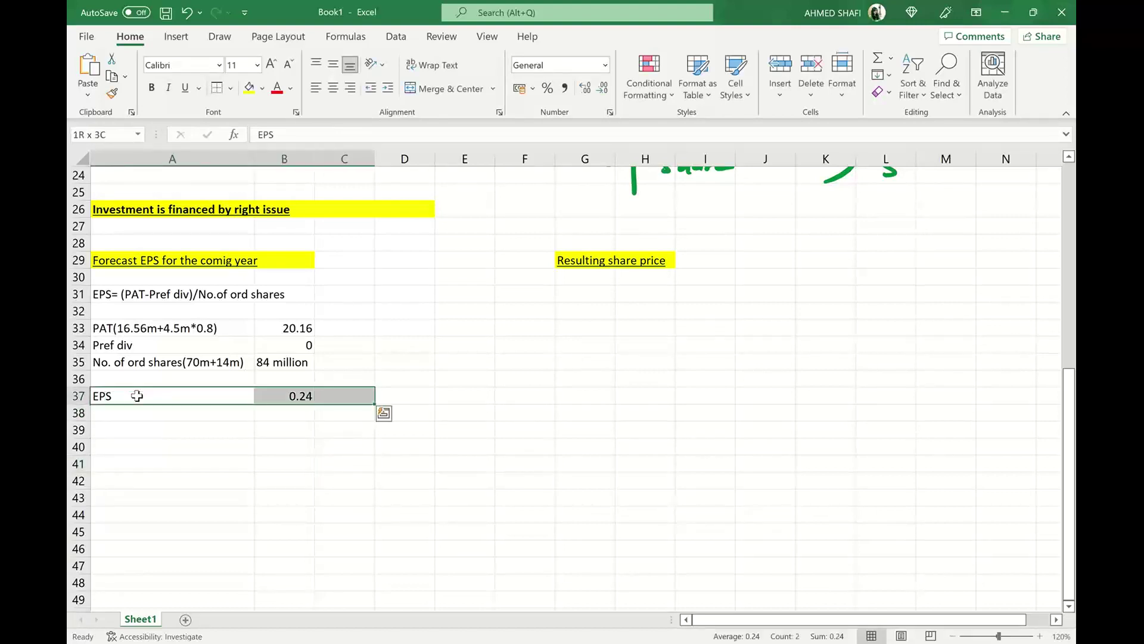
{"action": "left_click", "coordinate": [248, 89]}
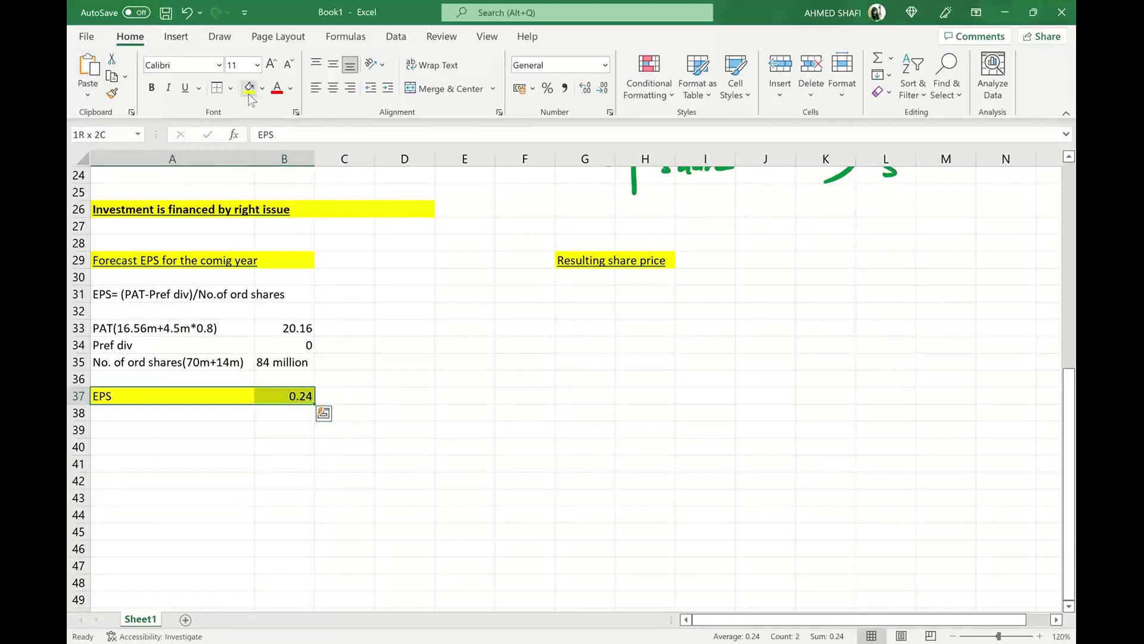
{"action": "left_click", "coordinate": [425, 360]}
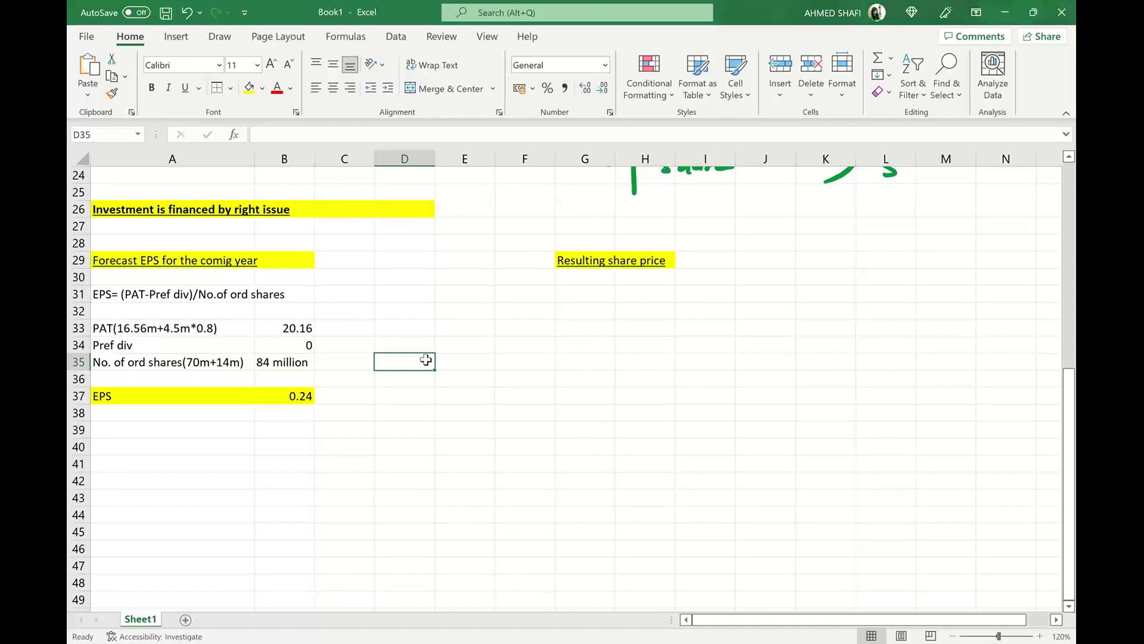
- Enter the label "P/E ratio=" in G31, under the Resulting share price heading
{"action": "left_click", "coordinate": [606, 301]}
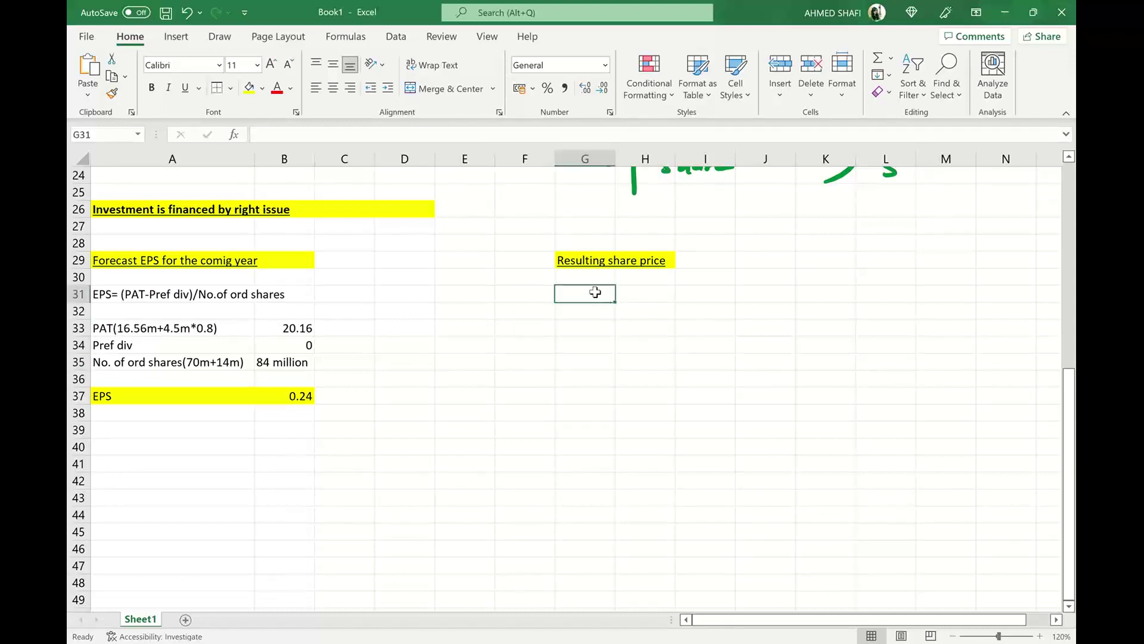
{"action": "type", "text": "P"}
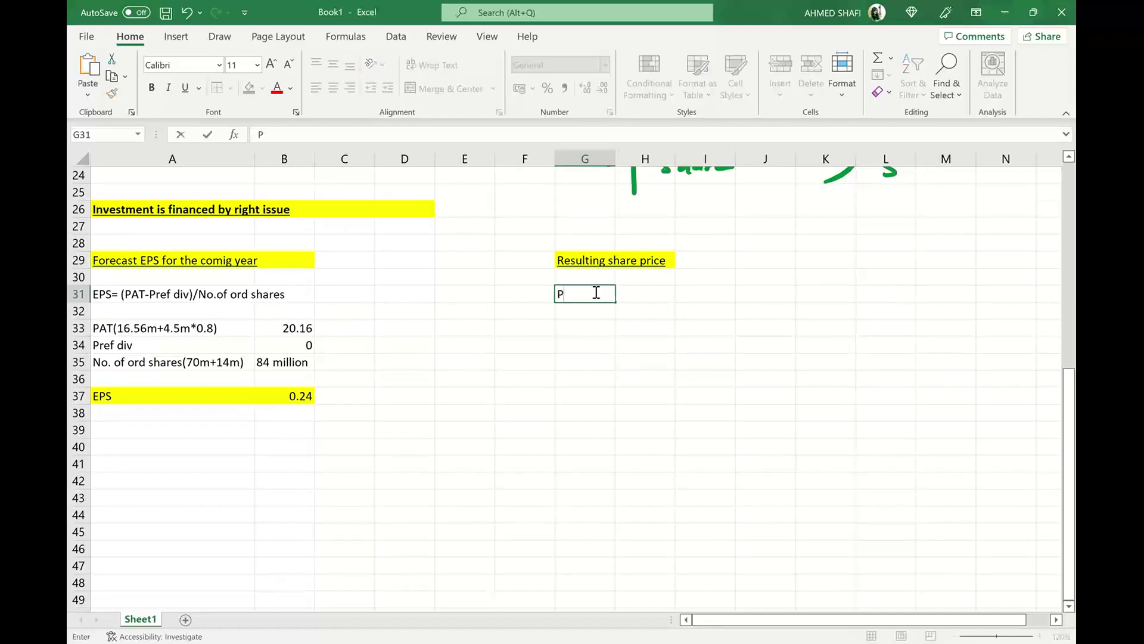
{"action": "type", "text": "/E ratio"}
{"action": "left_click", "coordinate": [623, 345]}
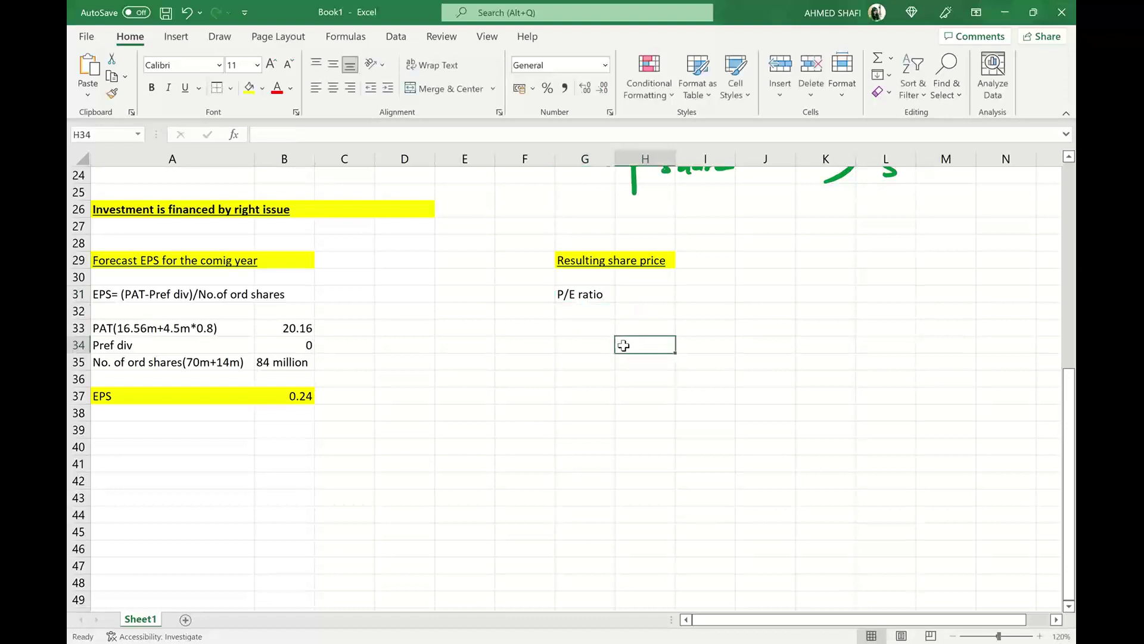
{"action": "left_click", "coordinate": [623, 294]}
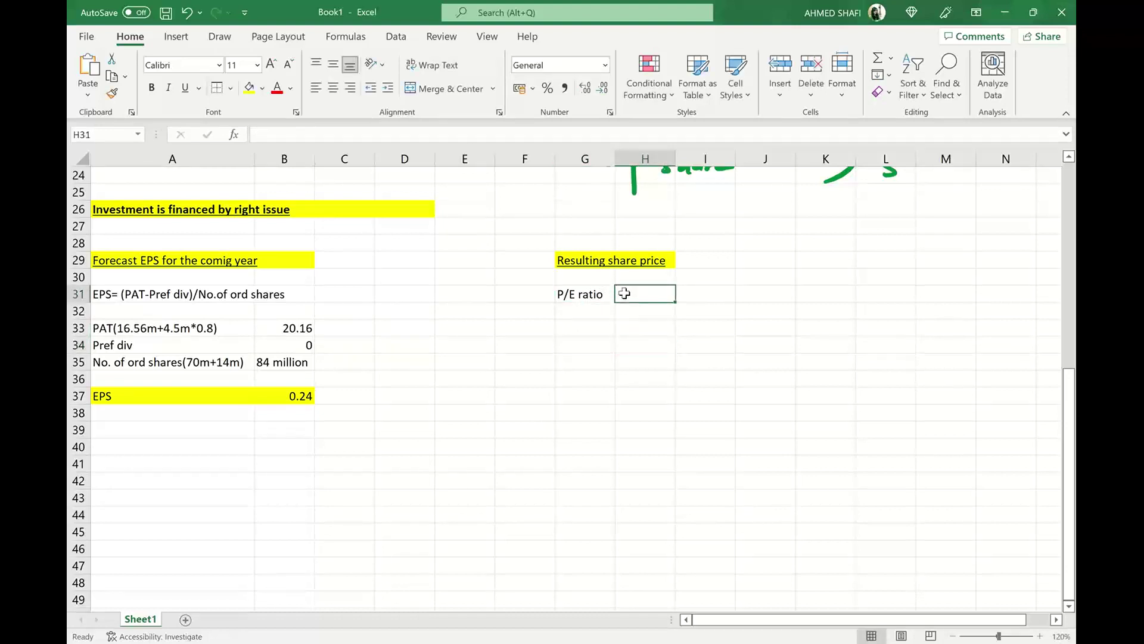
{"action": "double_click", "coordinate": [609, 295]}
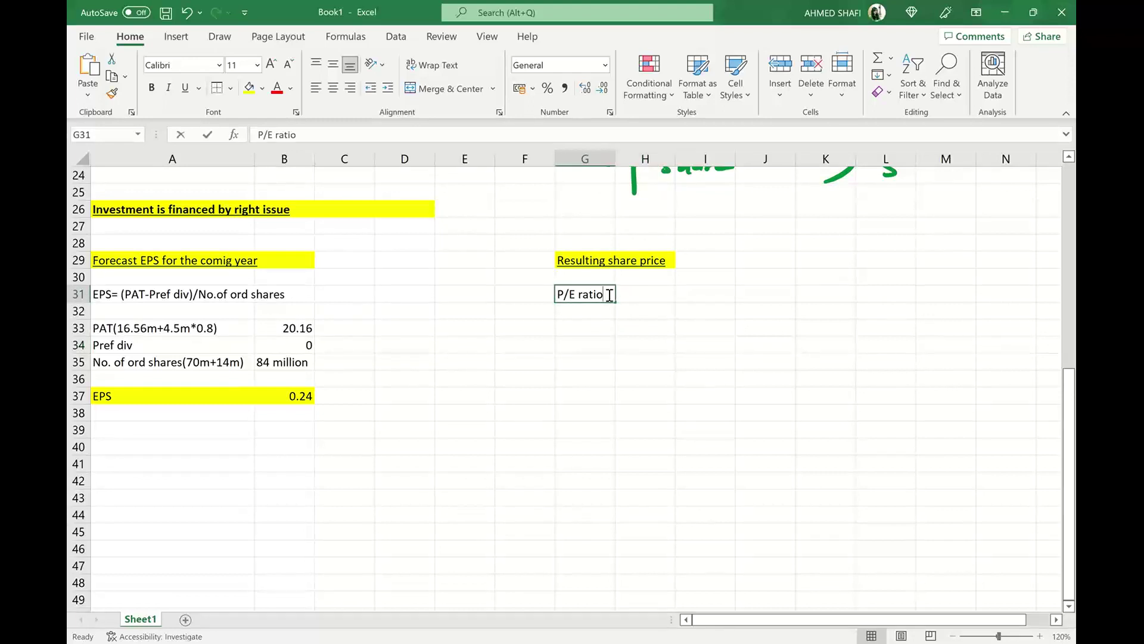
{"action": "type", "text": "="}
- Write the ratio's definition "Market price per share/Earnings per share" in H31
{"action": "left_click", "coordinate": [629, 298]}
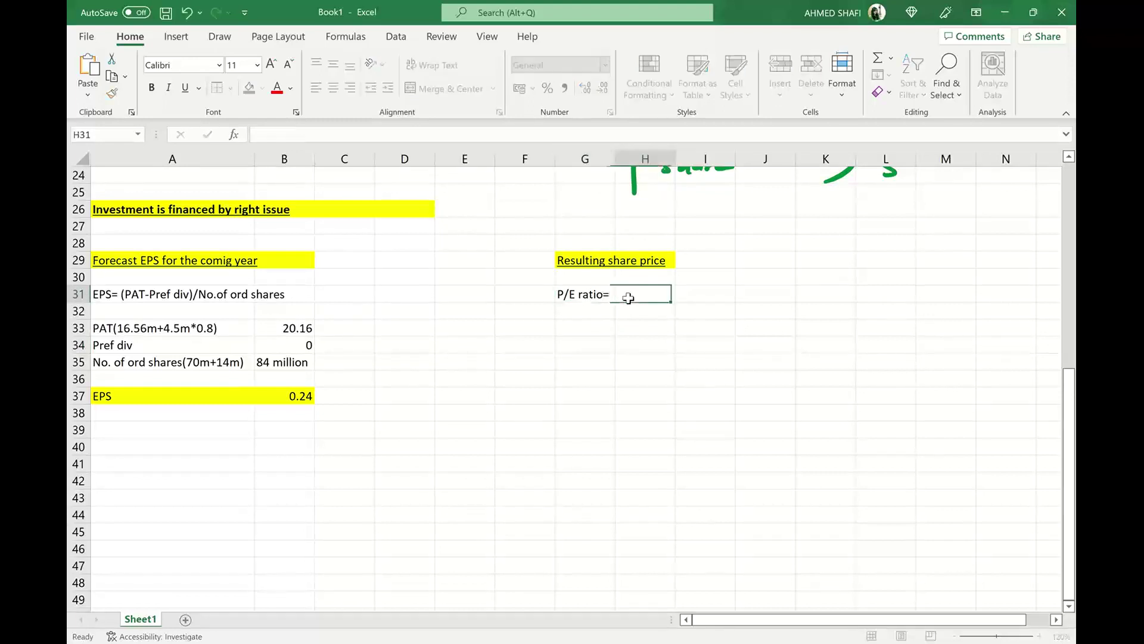
{"action": "type", "text": "MP/share"}
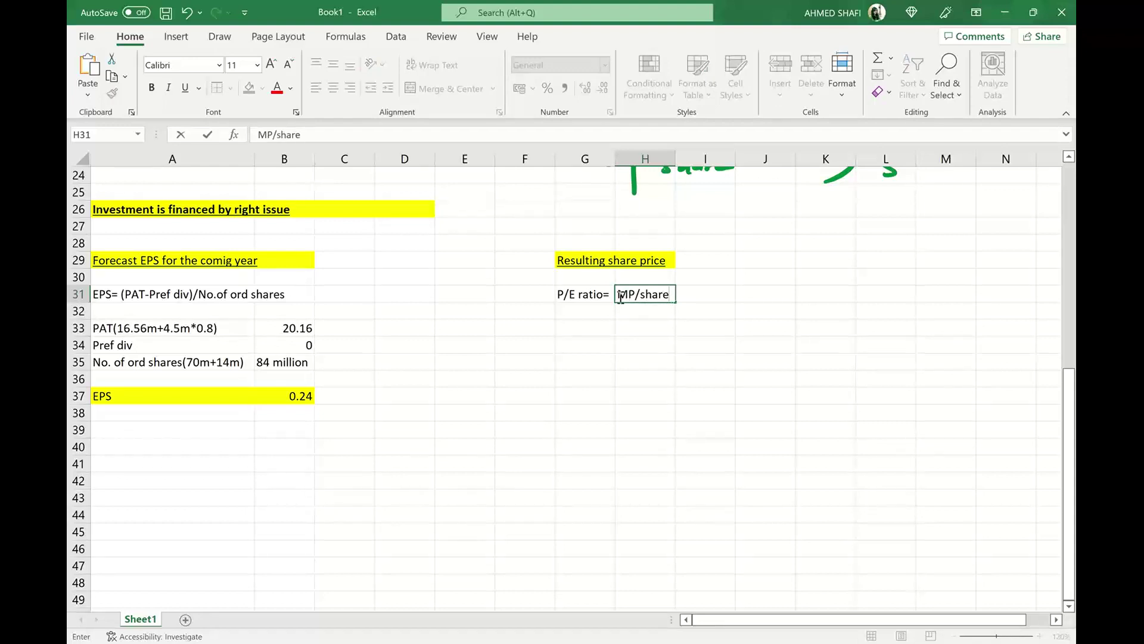
{"action": "left_click", "coordinate": [620, 296]}
{"action": "left_click", "coordinate": [638, 294]}
{"action": "key", "text": "BackSpace"}
{"action": "key", "text": "BackSpace"}
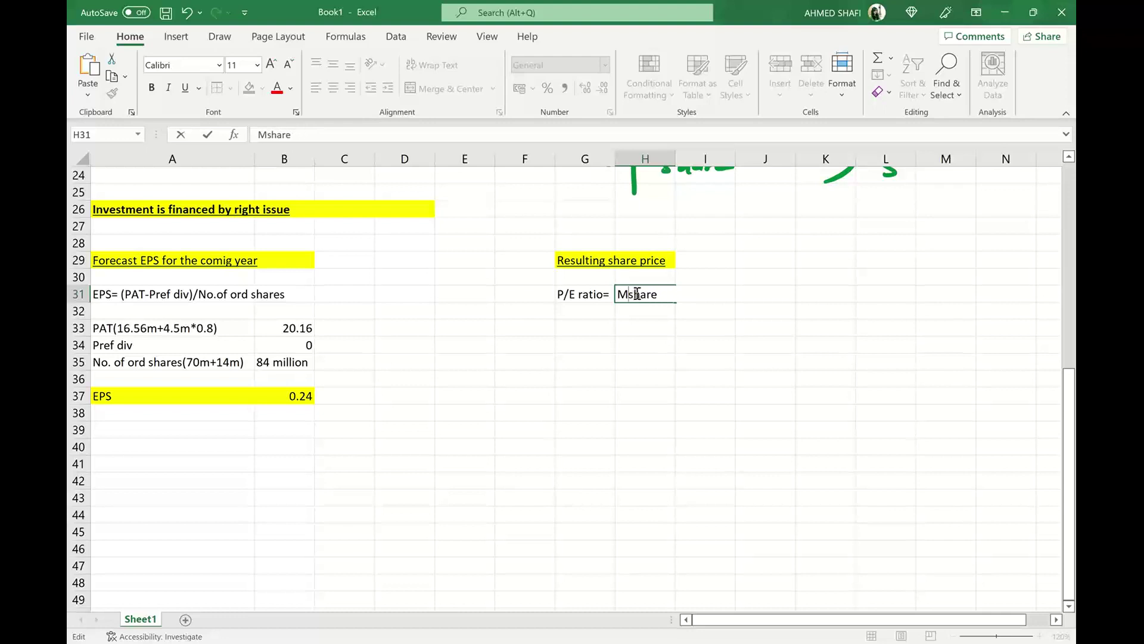
{"action": "type", "text": "arket "}
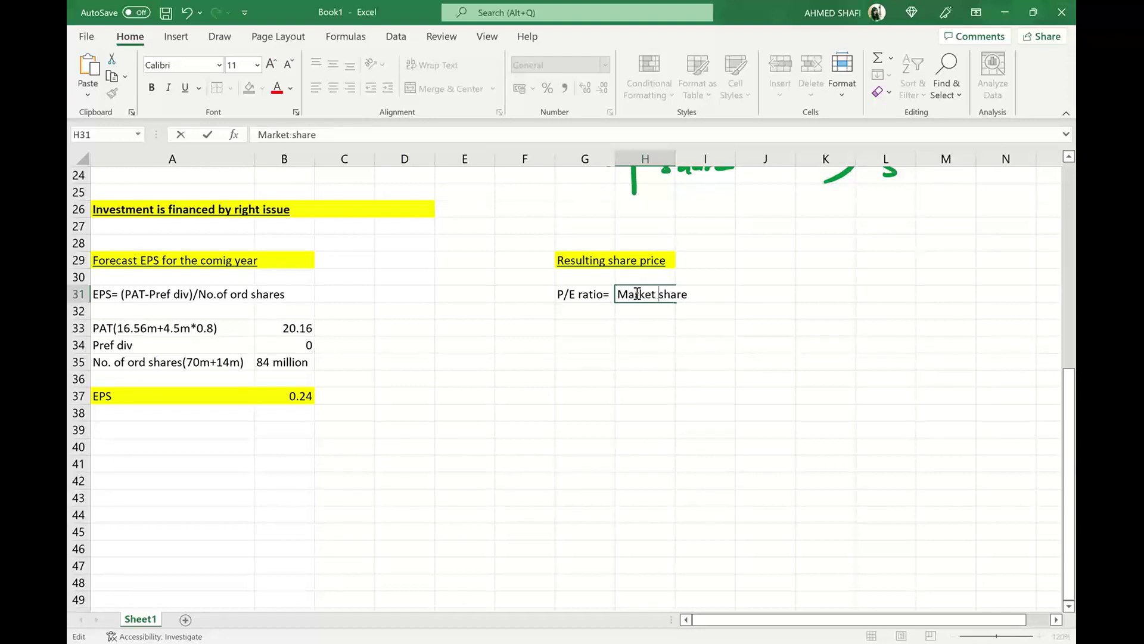
{"action": "type", "text": "price per"}
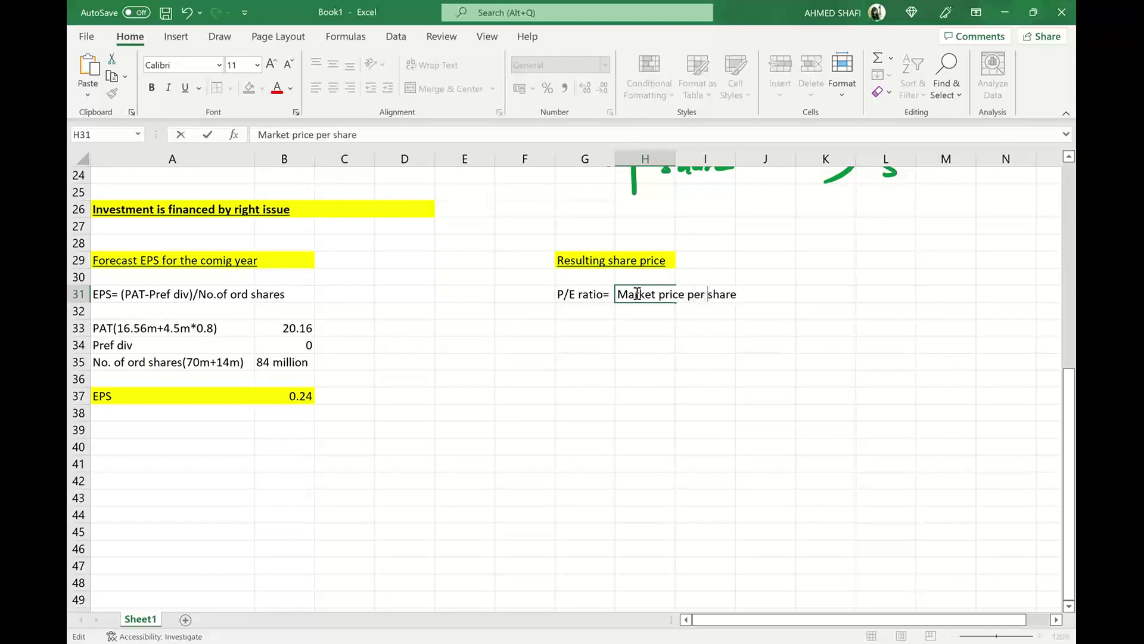
{"action": "left_click", "coordinate": [744, 299]}
{"action": "type", "text": "/Earning"}
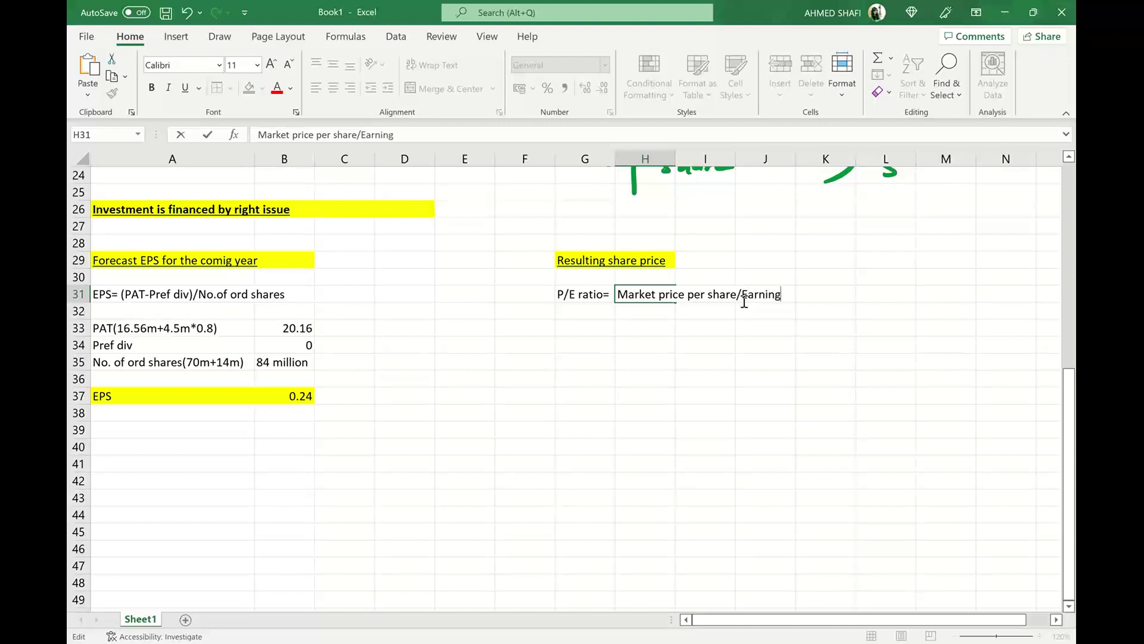
{"action": "type", "text": "s per share"}
{"action": "left_click", "coordinate": [742, 402]}
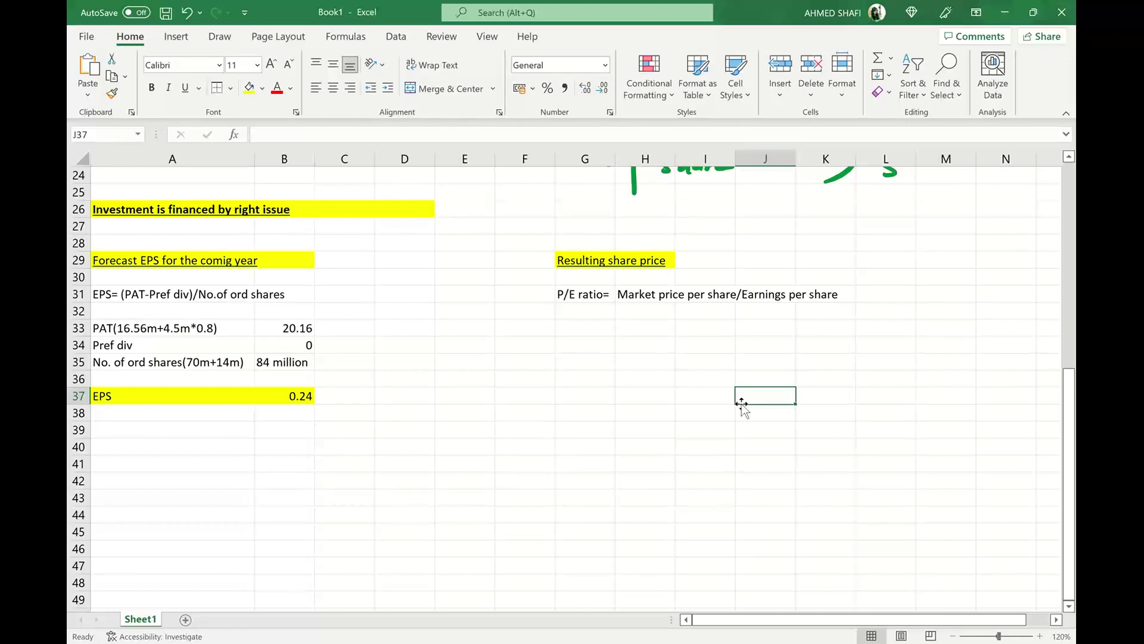
- Substitute the known figures in row 33, entering "11 times=" in G33 and "MP per share/0.24" in H33
{"action": "left_click", "coordinate": [603, 327]}
{"action": "type", "text": "11"}
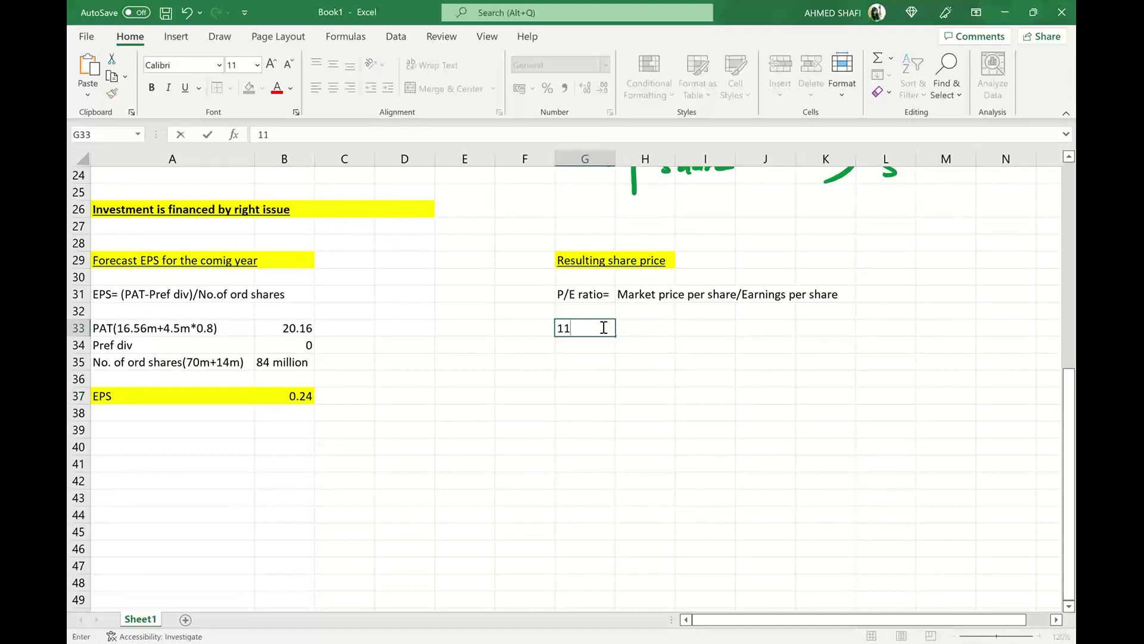
{"action": "type", "text": " times="}
{"action": "left_click", "coordinate": [630, 329]}
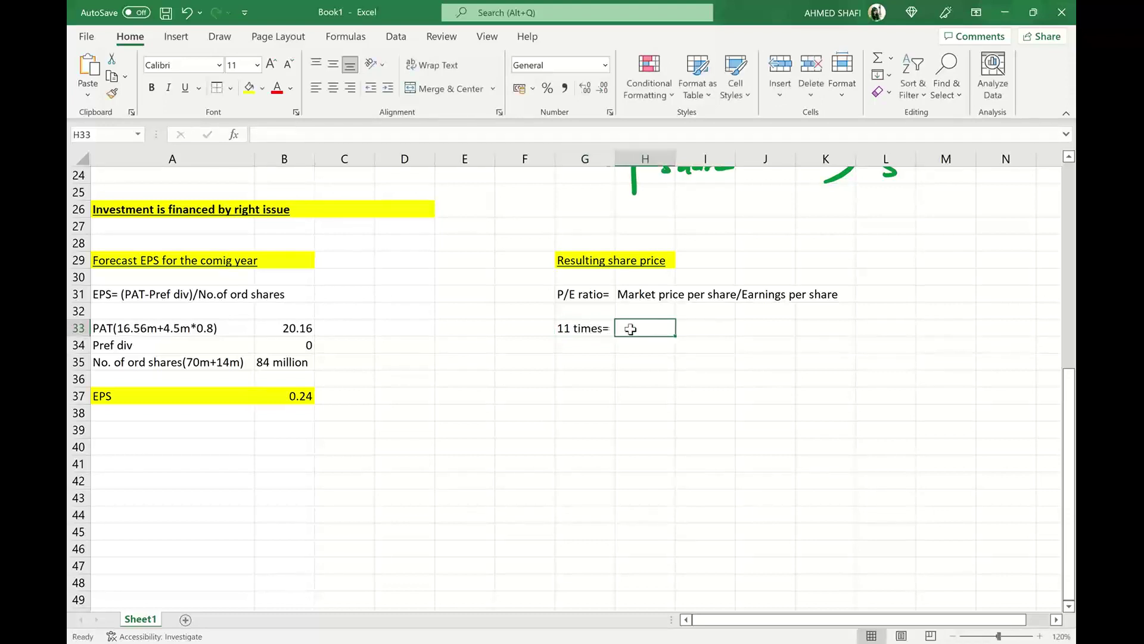
{"action": "type", "text": "M"}
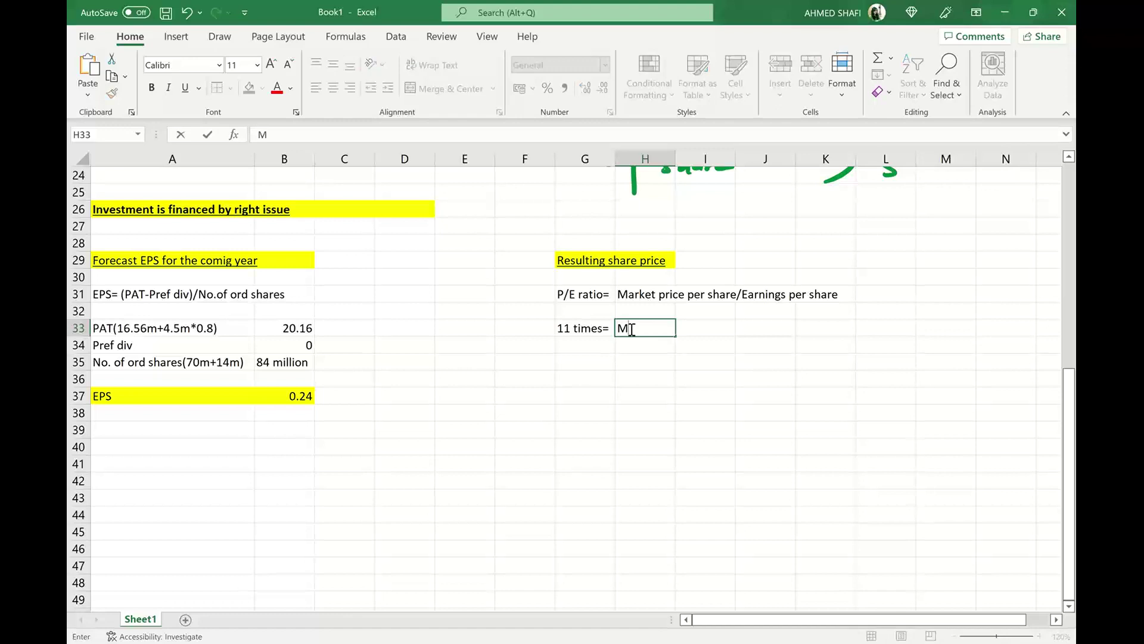
{"action": "type", "text": "P per share/"}
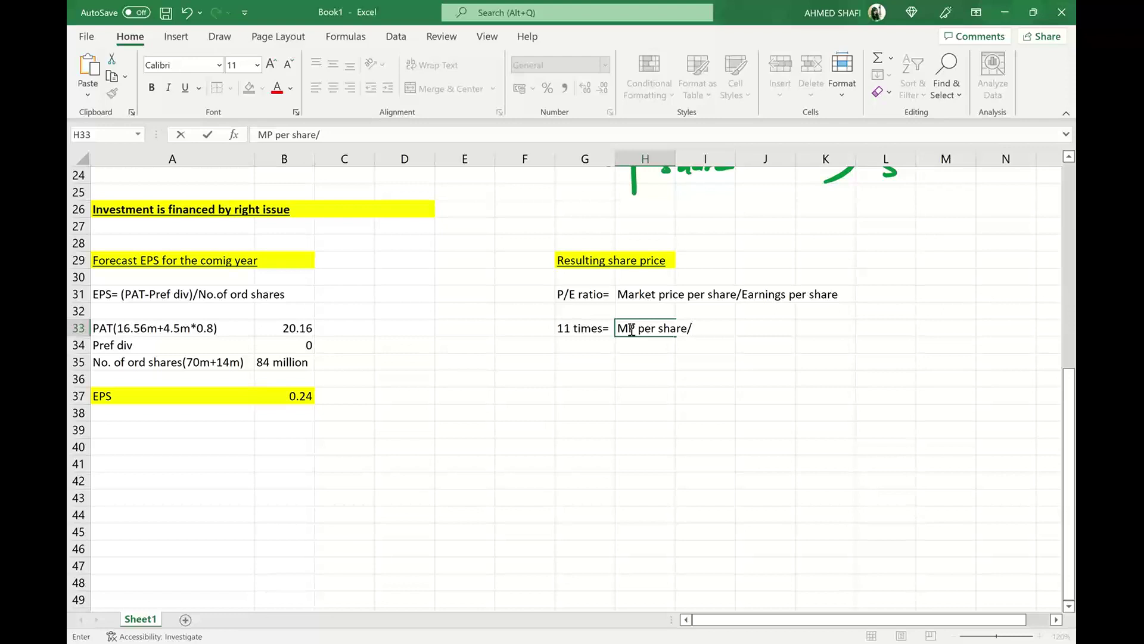
{"action": "type", "text": "0.24"}
{"action": "left_click", "coordinate": [683, 431]}
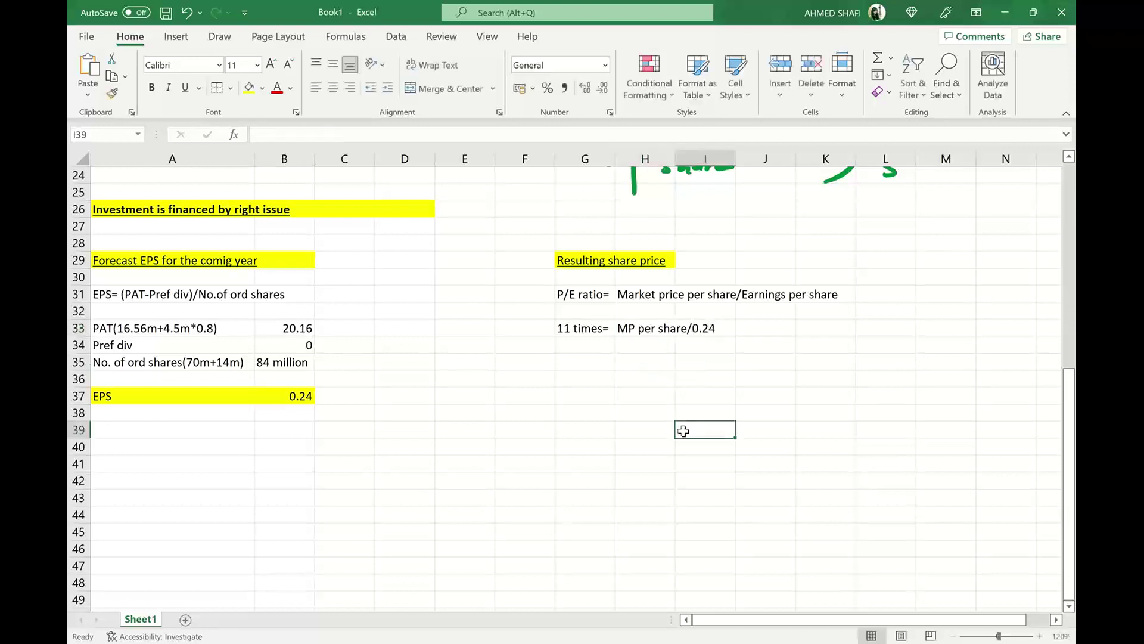
- Label G35 "MP/share" and calculate the resulting share price in H35 with the formula =11*0.24
{"action": "left_click", "coordinate": [595, 362]}
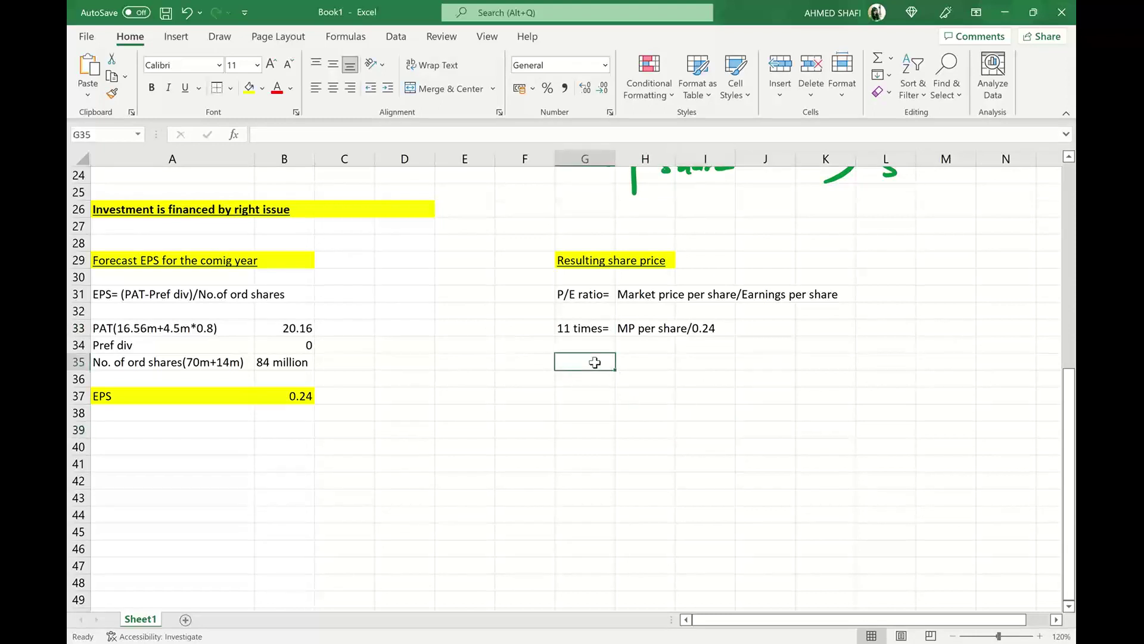
{"action": "type", "text": "MP/share"}
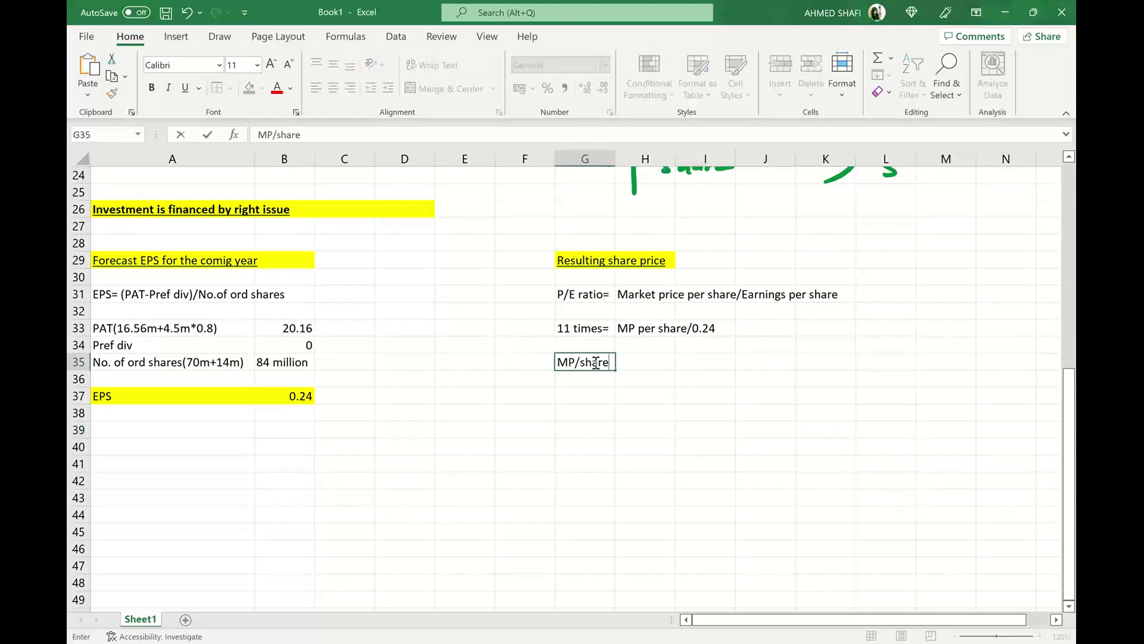
{"action": "left_click", "coordinate": [642, 363]}
{"action": "type", "text": "="}
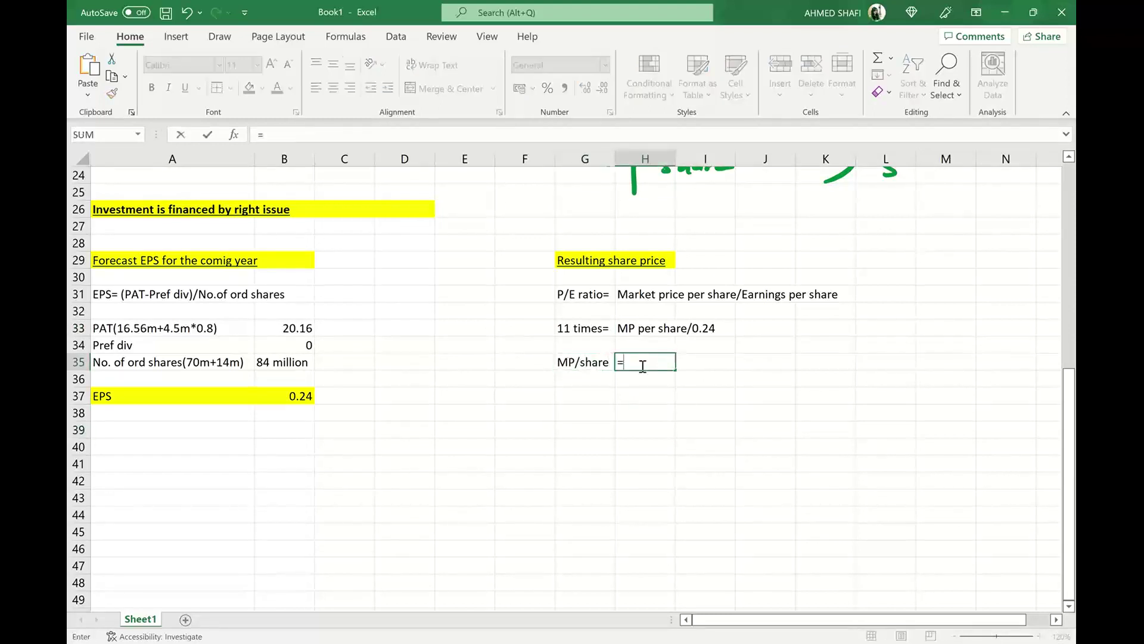
{"action": "type", "text": "11*0.24"}
{"action": "key", "text": "Return"}
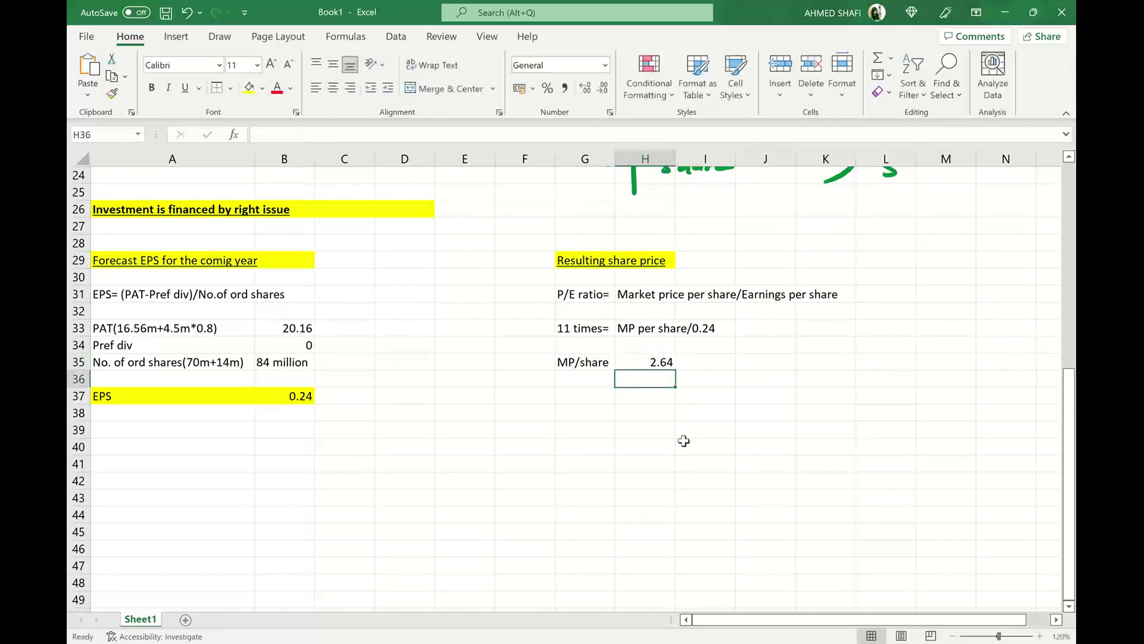
{"action": "left_click", "coordinate": [684, 446]}
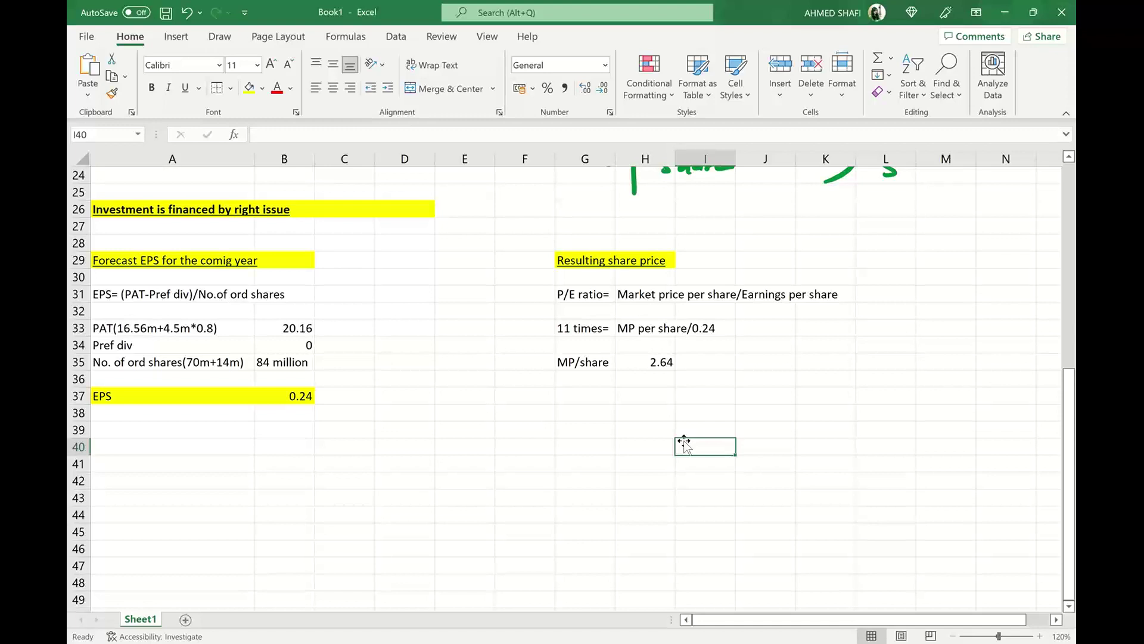
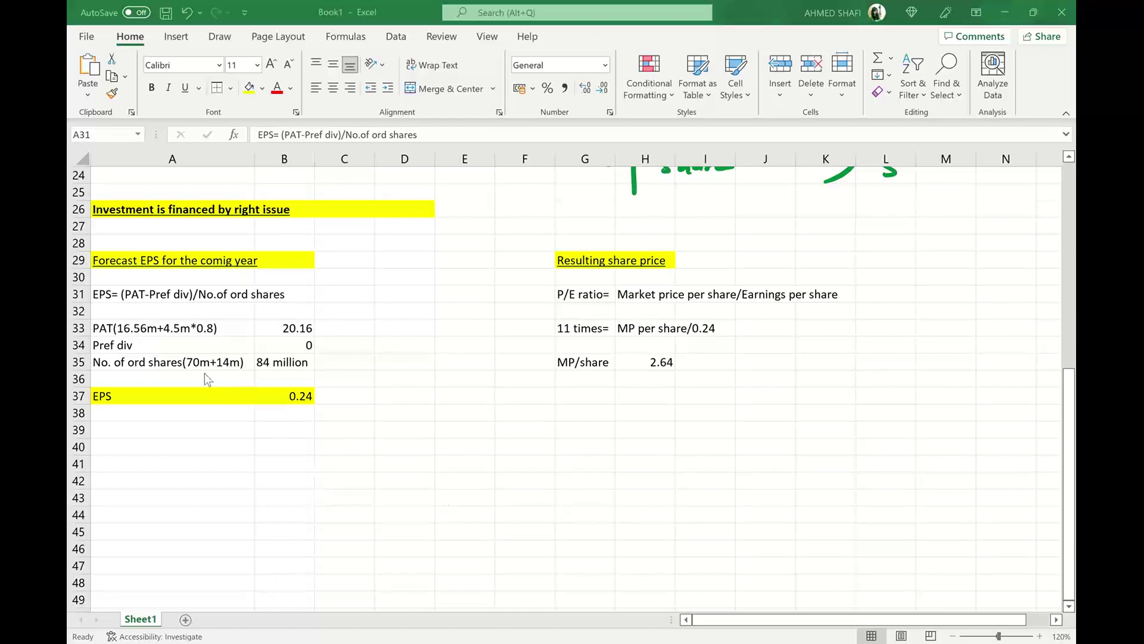
{"action": "key", "text": "Down"}
{"action": "key", "text": "Down"}
{"action": "key", "text": "Down"}
{"action": "key", "text": "Down"}
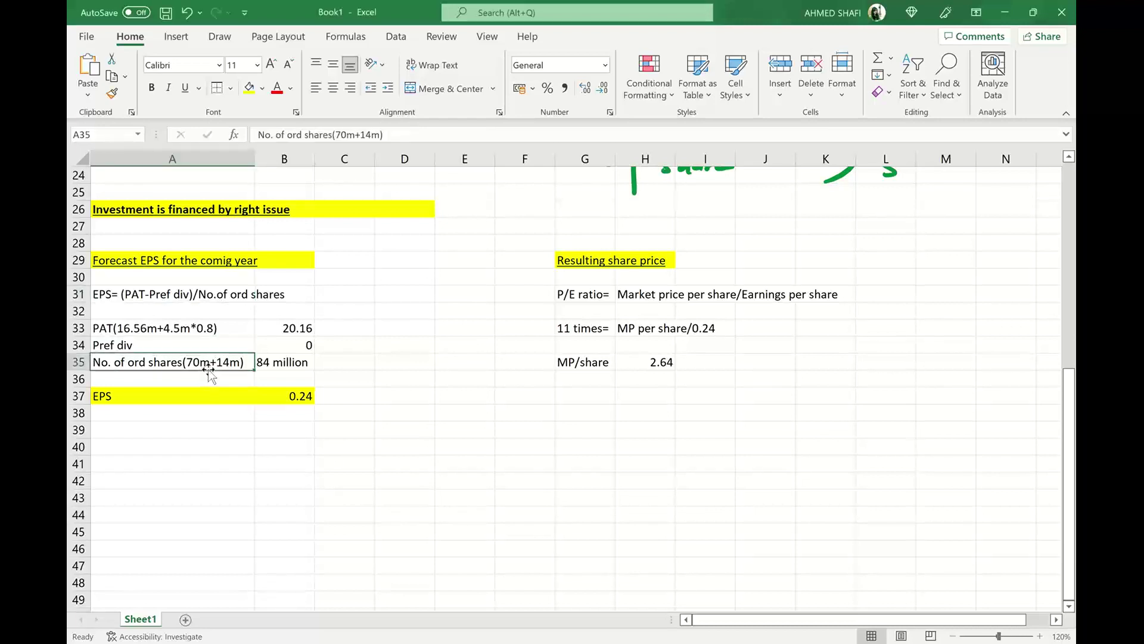
{"action": "left_click", "coordinate": [316, 369]}
{"action": "left_click", "coordinate": [308, 344]}
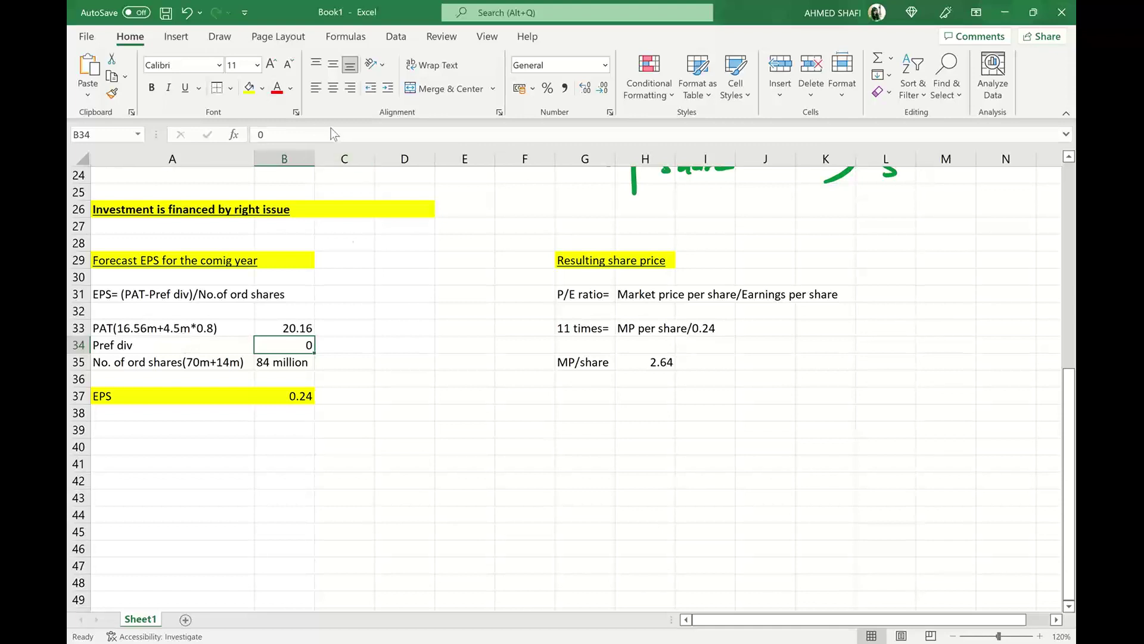
- Handwrite the current profit after tax "16.56" in green ink beside the Forecast EPS heading
{"action": "left_click_drag", "start_coordinate": [352, 239], "coordinate": [350, 259]}
{"action": "mouse_move", "coordinate": [367, 238]}
{"action": "left_mouse_down"}
{"action": "mouse_move", "coordinate": [369, 259]}
{"action": "mouse_move", "coordinate": [388, 256]}
{"action": "left_mouse_up"}
{"action": "left_click", "coordinate": [377, 249]}
{"action": "left_click_drag", "start_coordinate": [388, 232], "coordinate": [398, 230]}
{"action": "mouse_move", "coordinate": [413, 229]}
{"action": "left_mouse_down"}
{"action": "mouse_move", "coordinate": [407, 249]}
{"action": "mouse_move", "coordinate": [411, 239]}
{"action": "left_mouse_up"}
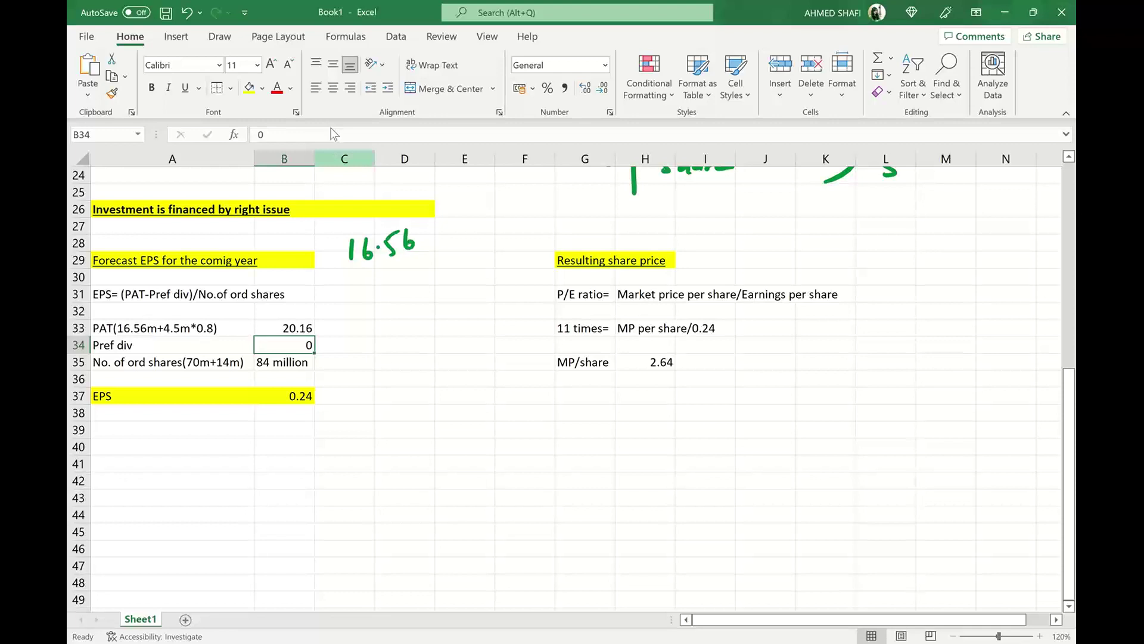
- Handwrite "+4.5 m" and "-(0.9m)" in ink beneath 16.56 and draw a total line under them
{"action": "mouse_move", "coordinate": [358, 276]}
{"action": "left_mouse_down"}
{"action": "mouse_move", "coordinate": [358, 292]}
{"action": "mouse_move", "coordinate": [370, 282]}
{"action": "left_mouse_up"}
{"action": "left_click_drag", "start_coordinate": [381, 269], "coordinate": [391, 279]}
{"action": "mouse_move", "coordinate": [388, 273]}
{"action": "left_mouse_down"}
{"action": "mouse_move", "coordinate": [388, 287]}
{"action": "mouse_move", "coordinate": [407, 285]}
{"action": "left_mouse_up"}
{"action": "left_click", "coordinate": [398, 279]}
{"action": "left_click_drag", "start_coordinate": [407, 266], "coordinate": [449, 278]}
{"action": "left_click_drag", "start_coordinate": [369, 317], "coordinate": [408, 300]}
{"action": "left_click", "coordinate": [416, 303]}
{"action": "mouse_move", "coordinate": [428, 295]}
{"action": "left_mouse_down"}
{"action": "mouse_move", "coordinate": [424, 309]}
{"action": "mouse_move", "coordinate": [448, 297]}
{"action": "mouse_move", "coordinate": [455, 317]}
{"action": "mouse_move", "coordinate": [388, 325]}
{"action": "mouse_move", "coordinate": [483, 312]}
{"action": "left_mouse_up"}
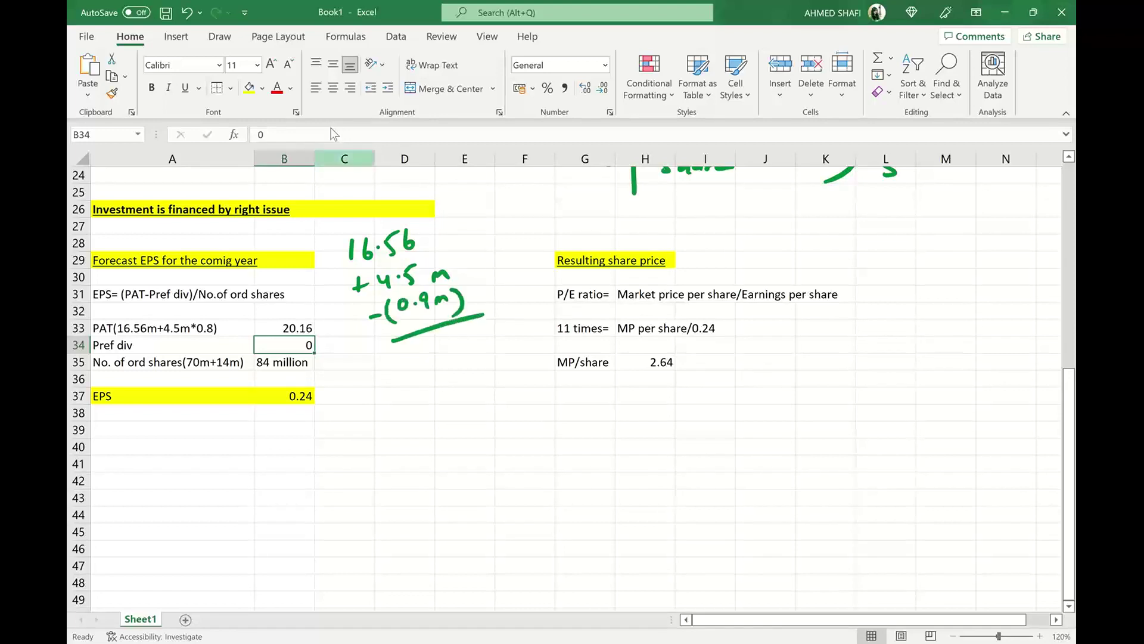
- Handwrite the total "20.16" in ink below the line and double-underline it
{"action": "mouse_move", "coordinate": [415, 345]}
{"action": "left_mouse_down"}
{"action": "mouse_move", "coordinate": [425, 355]}
{"action": "mouse_move", "coordinate": [439, 339]}
{"action": "mouse_move", "coordinate": [454, 345]}
{"action": "left_mouse_up"}
{"action": "left_click", "coordinate": [455, 332]}
{"action": "left_click_drag", "start_coordinate": [472, 329], "coordinate": [468, 341]}
{"action": "left_click_drag", "start_coordinate": [420, 376], "coordinate": [529, 354]}
{"action": "left_click_drag", "start_coordinate": [427, 382], "coordinate": [506, 364]}
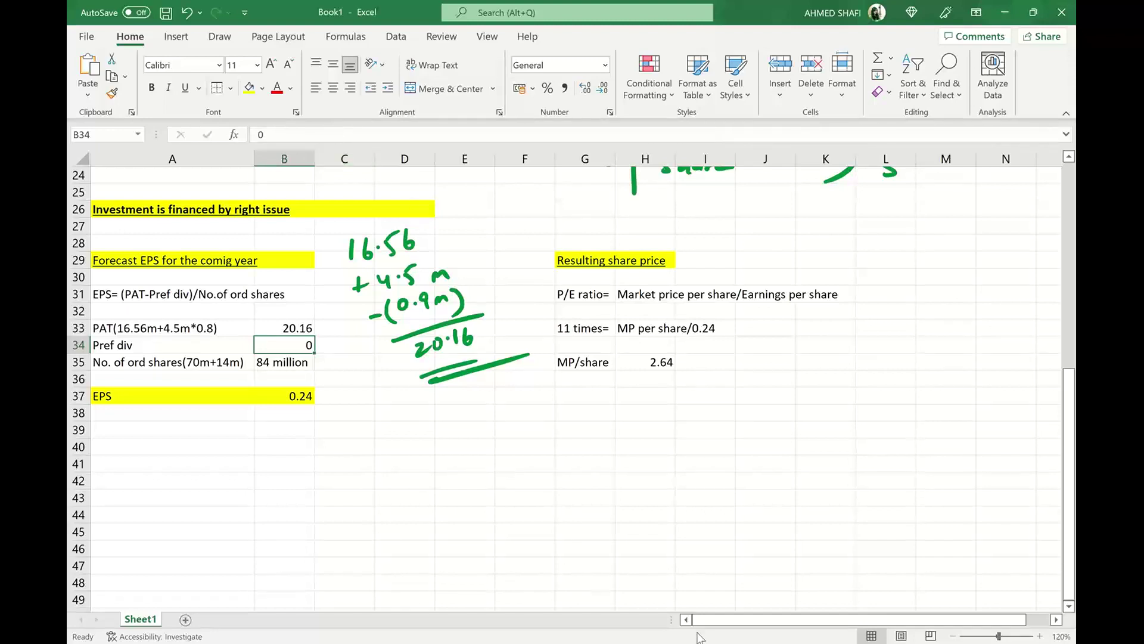
- Switch to the Word question and underline "the new investment" and "forecast profit from operations for the coming year" in green ink
{"action": "key", "text": "alt+Tab"}
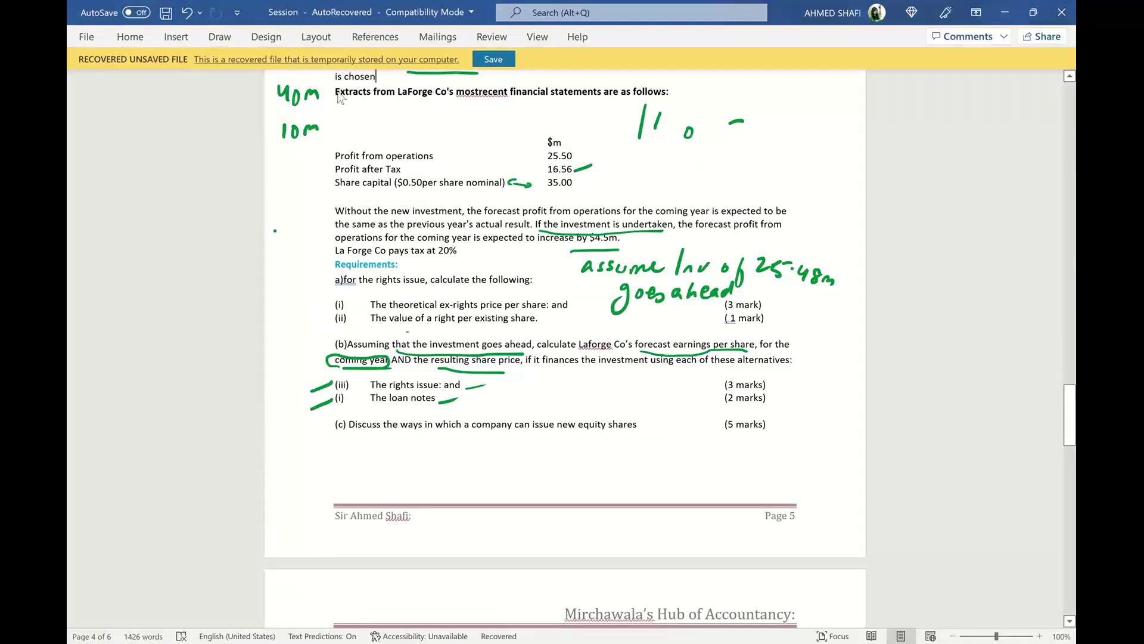
{"action": "left_click_drag", "start_coordinate": [378, 220], "coordinate": [456, 219]}
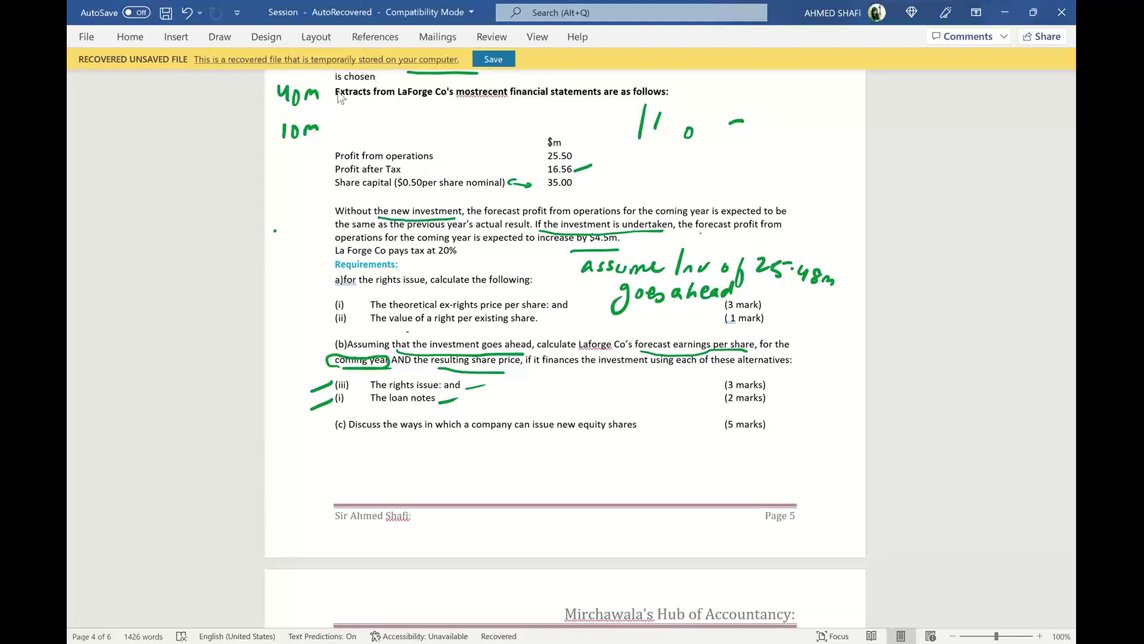
{"action": "left_click_drag", "start_coordinate": [698, 234], "coordinate": [790, 240]}
{"action": "left_click_drag", "start_coordinate": [334, 244], "coordinate": [479, 243]}
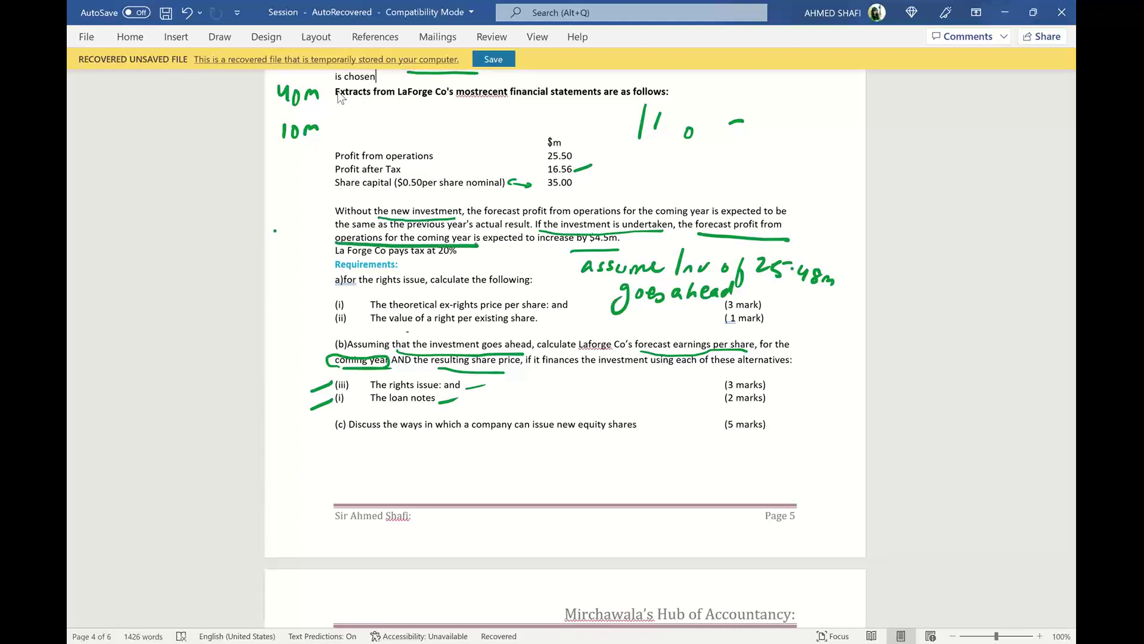
- Mark the Profit from operations line and its 25.50 figure in green ink
{"action": "left_click_drag", "start_coordinate": [437, 158], "coordinate": [461, 156]}
{"action": "left_click_drag", "start_coordinate": [320, 157], "coordinate": [333, 153]}
{"action": "left_click_drag", "start_coordinate": [578, 156], "coordinate": [586, 152]}
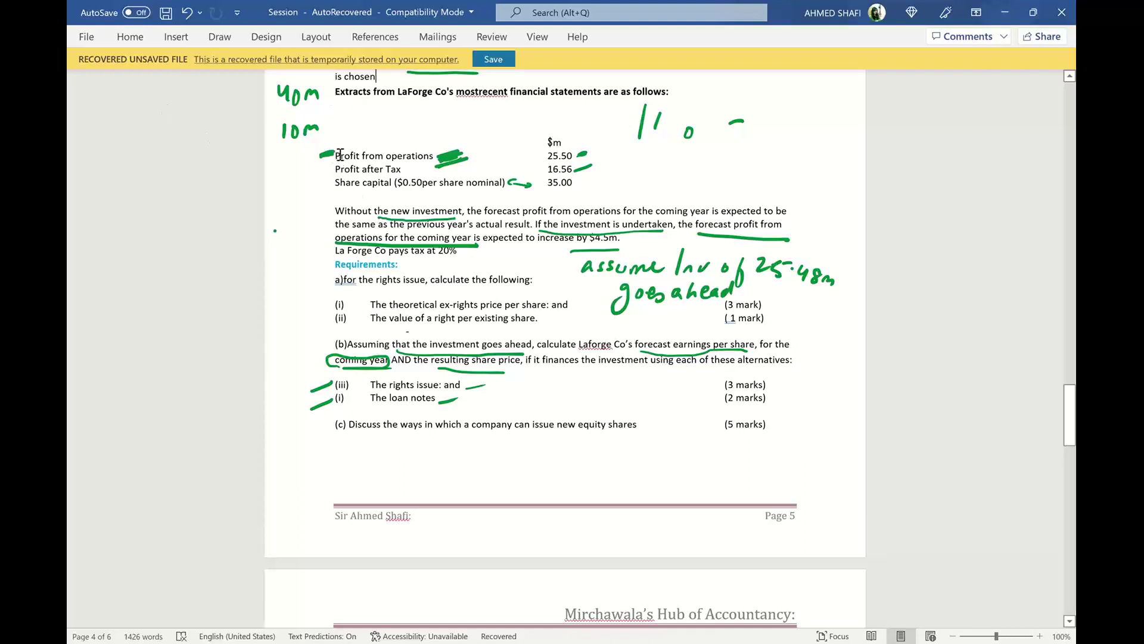
{"action": "left_click_drag", "start_coordinate": [340, 154], "coordinate": [485, 127]}
{"action": "left_click", "coordinate": [451, 109]}
- Remove the green ink marks from the profit from operations, profit after tax and share capital lines
{"action": "left_click", "coordinate": [220, 36]}
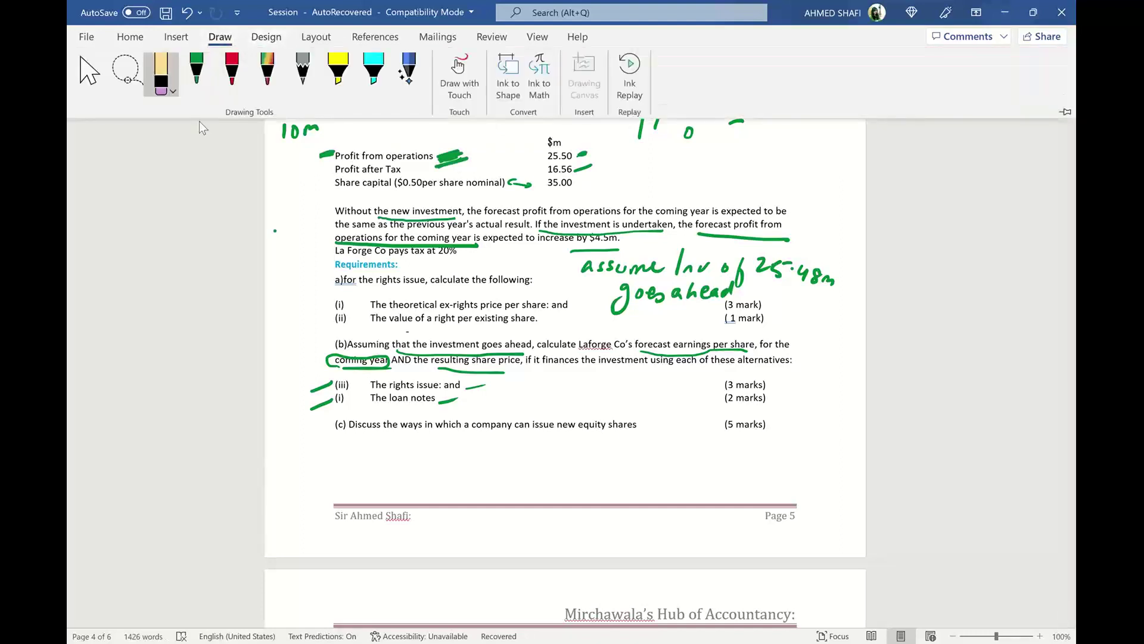
{"action": "left_click", "coordinate": [199, 121]}
{"action": "key", "text": "ctrl+z"}
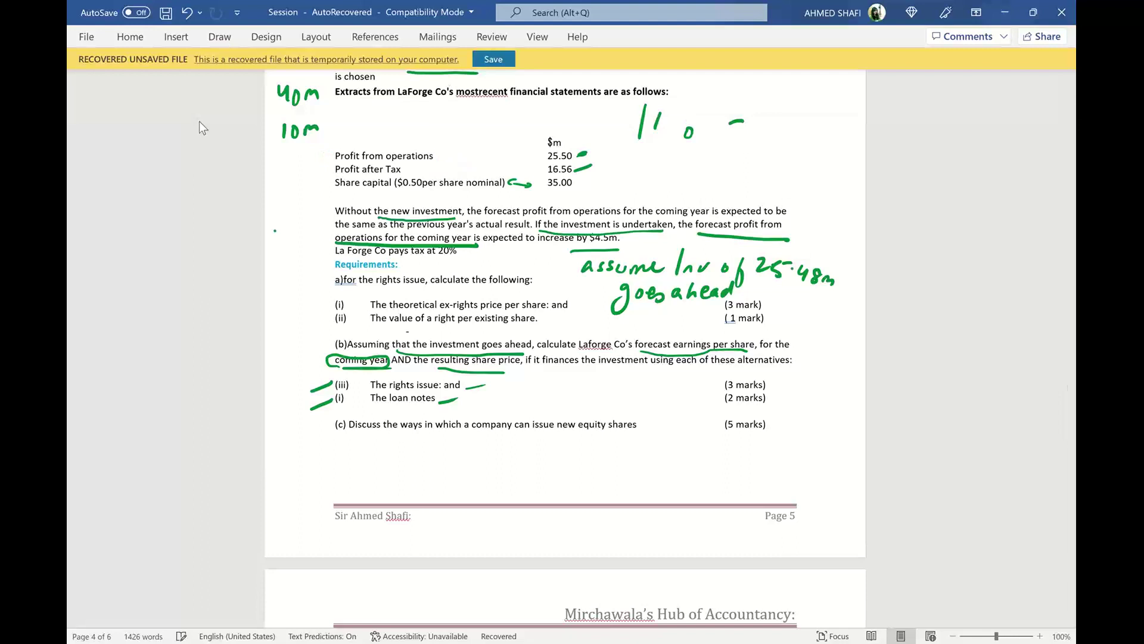
{"action": "key", "text": "ctrl+z"}
{"action": "key", "text": "ctrl+z"}
{"action": "key", "text": "ctrl+z"}
{"action": "key", "text": "ctrl+z"}
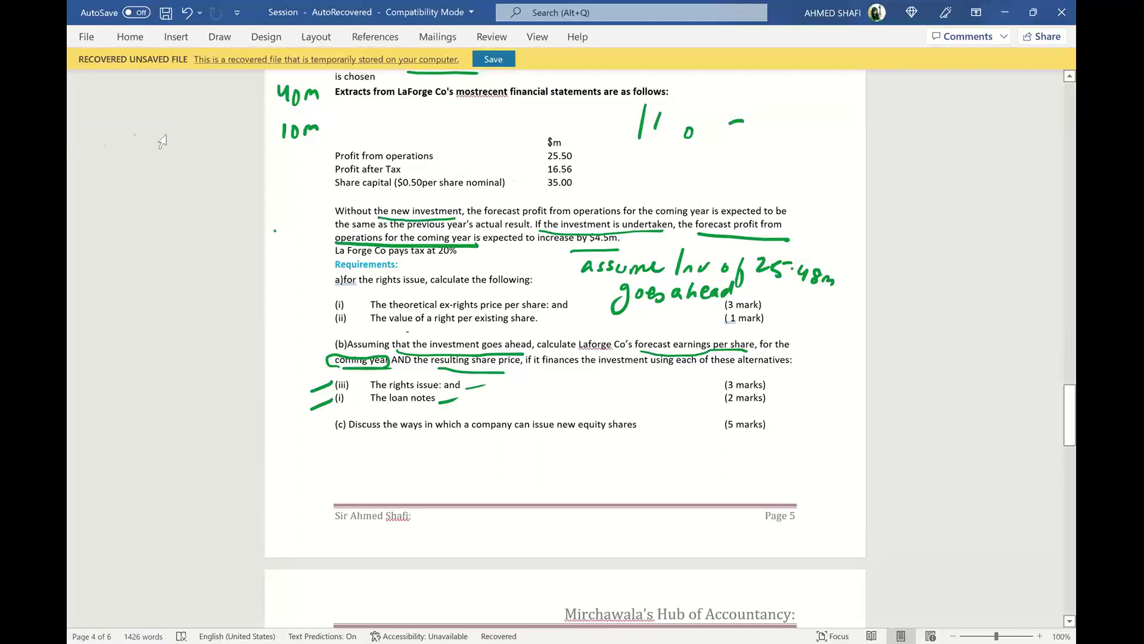
- Copy the Profit from operations and Profit after Tax rows from the Word question into the Excel sheet, starting at A40
{"action": "left_click_drag", "start_coordinate": [334, 154], "coordinate": [574, 171]}
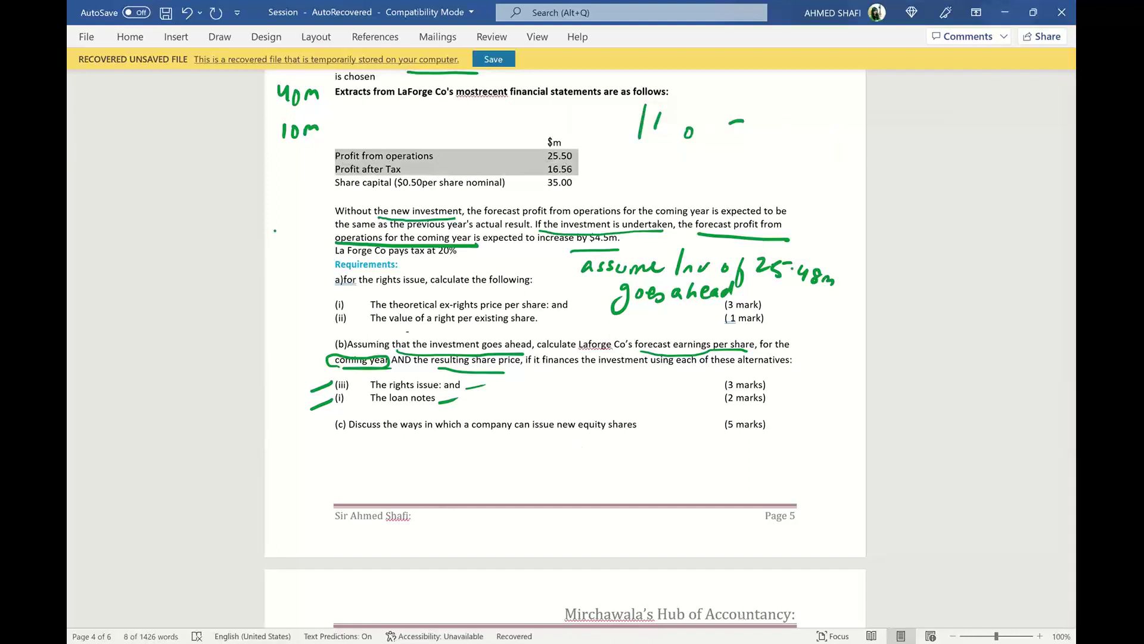
{"action": "key", "text": "alt+Tab"}
{"action": "left_click", "coordinate": [140, 447]}
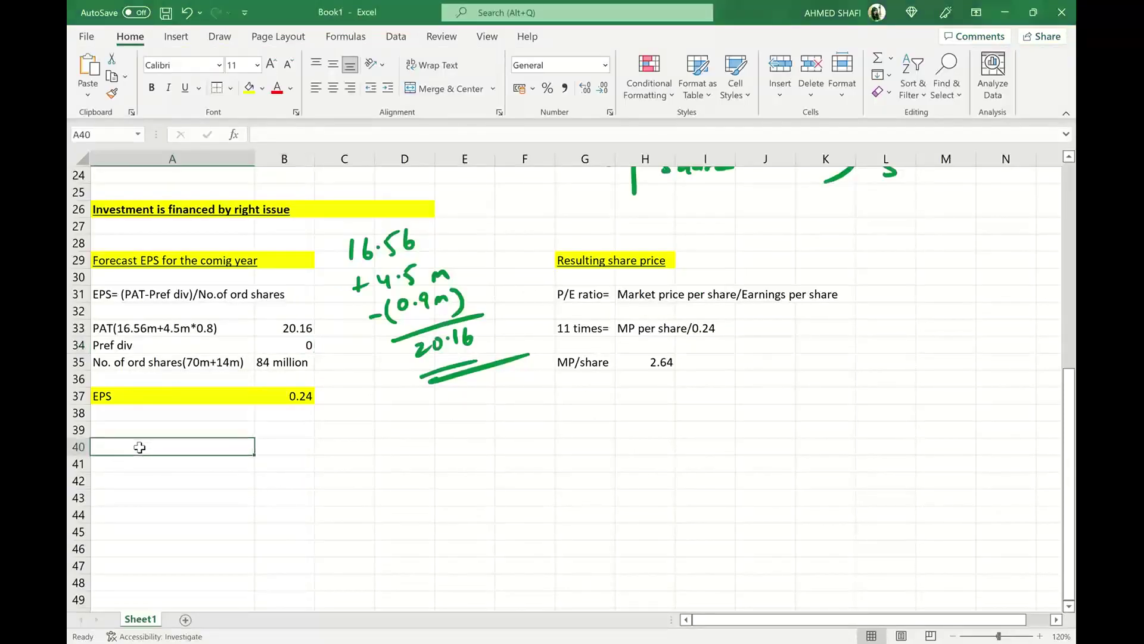
{"action": "type", "text": "Profit from operations\t\t\t\t25.5 Profit after Tax\t\t\t\t\t16.56"}
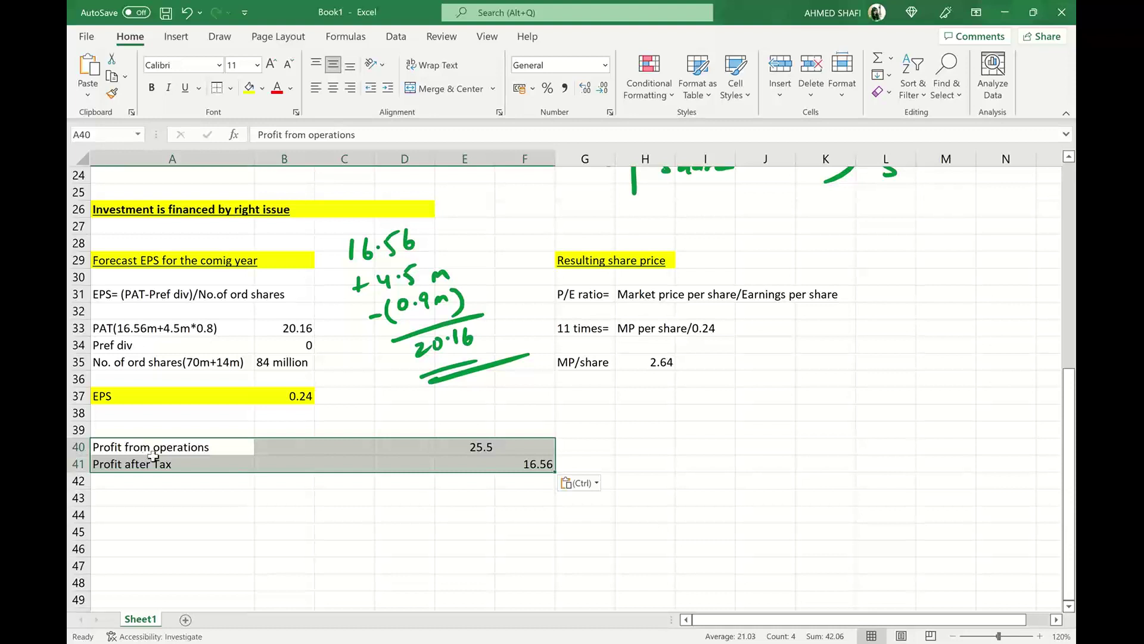
{"action": "key", "text": "Down"}
- Clear the pasted profit figures from E40:F41
{"action": "left_click", "coordinate": [468, 444]}
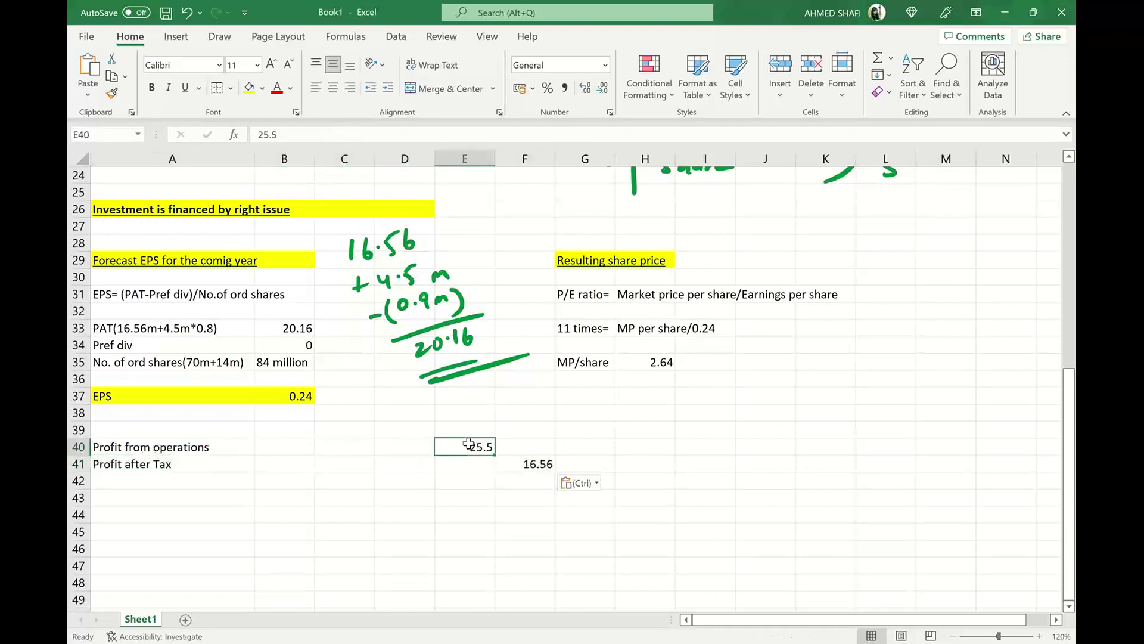
{"action": "key", "text": "shift+Right"}
{"action": "key", "text": "shift+Down"}
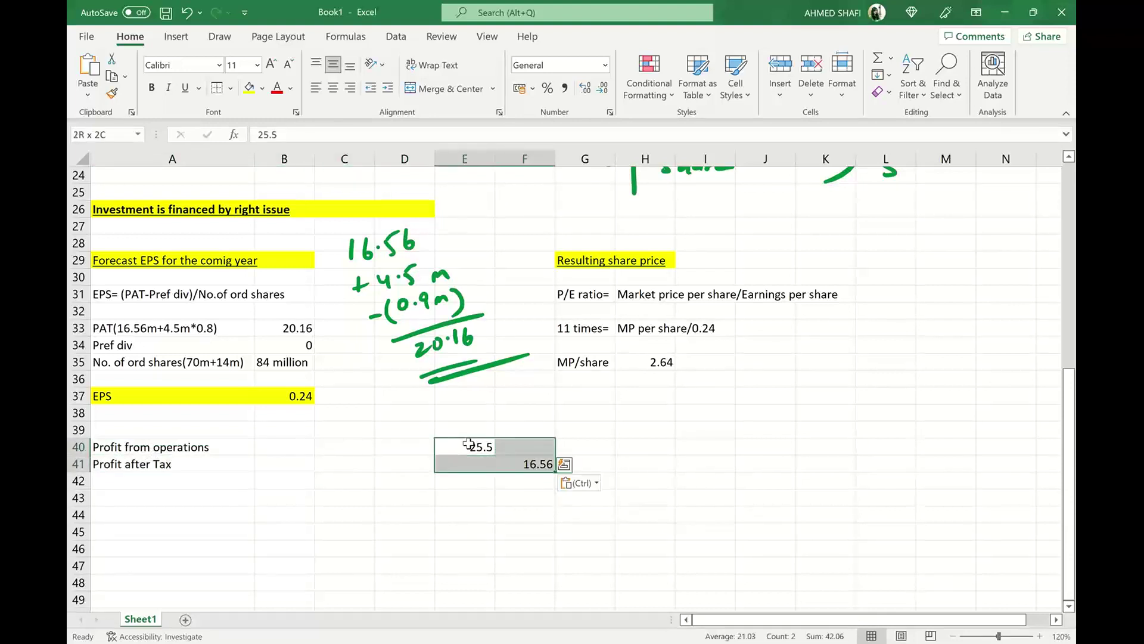
{"action": "key", "text": "Delete"}
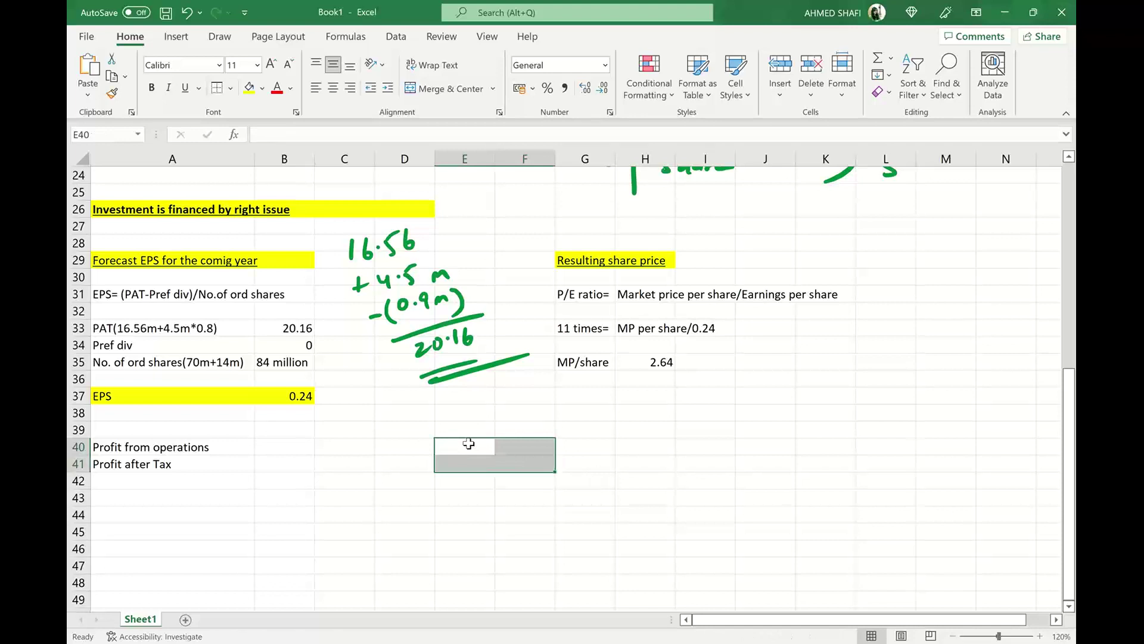
- Enter the profit from operations 25.5 in B40 and the profit after tax 16.56 in B43
{"action": "left_click", "coordinate": [290, 443]}
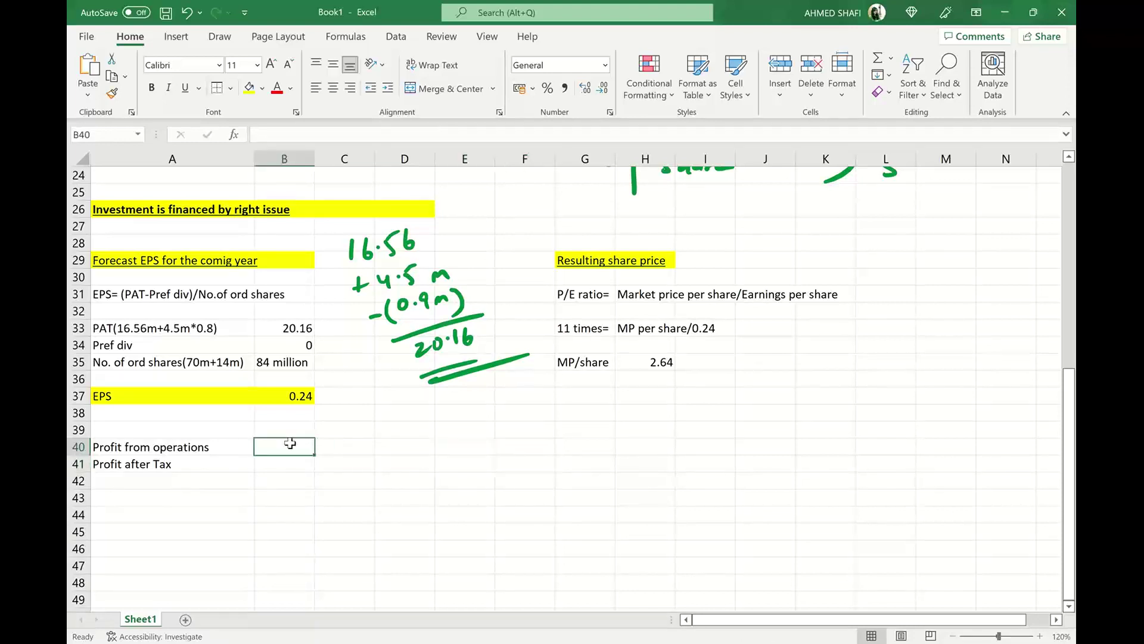
{"action": "type", "text": "25.5"}
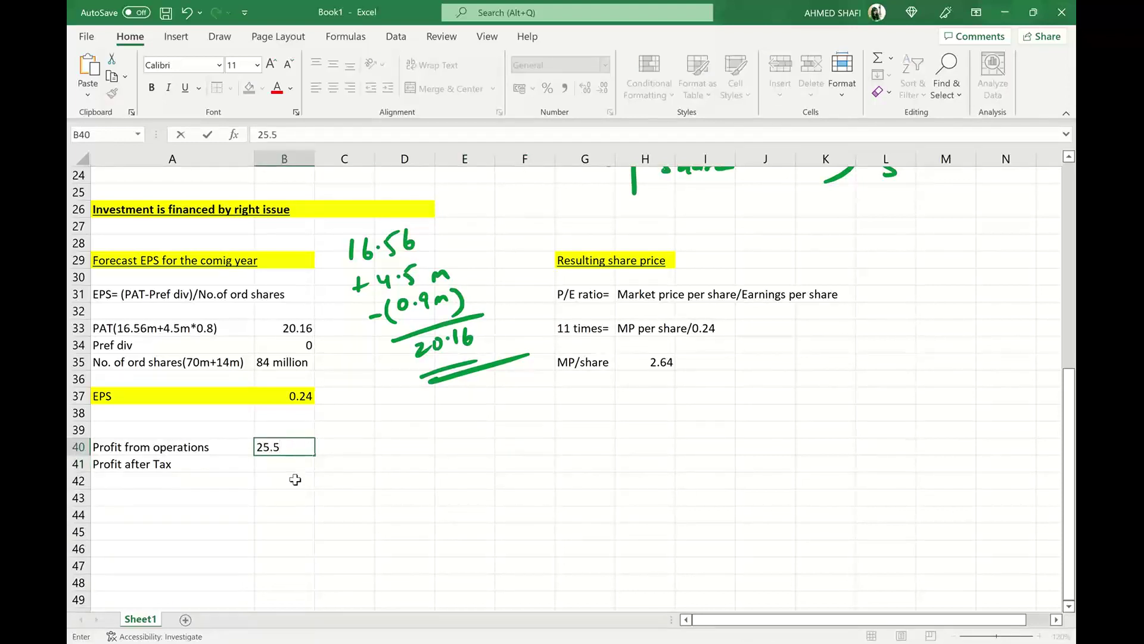
{"action": "left_click", "coordinate": [294, 483]}
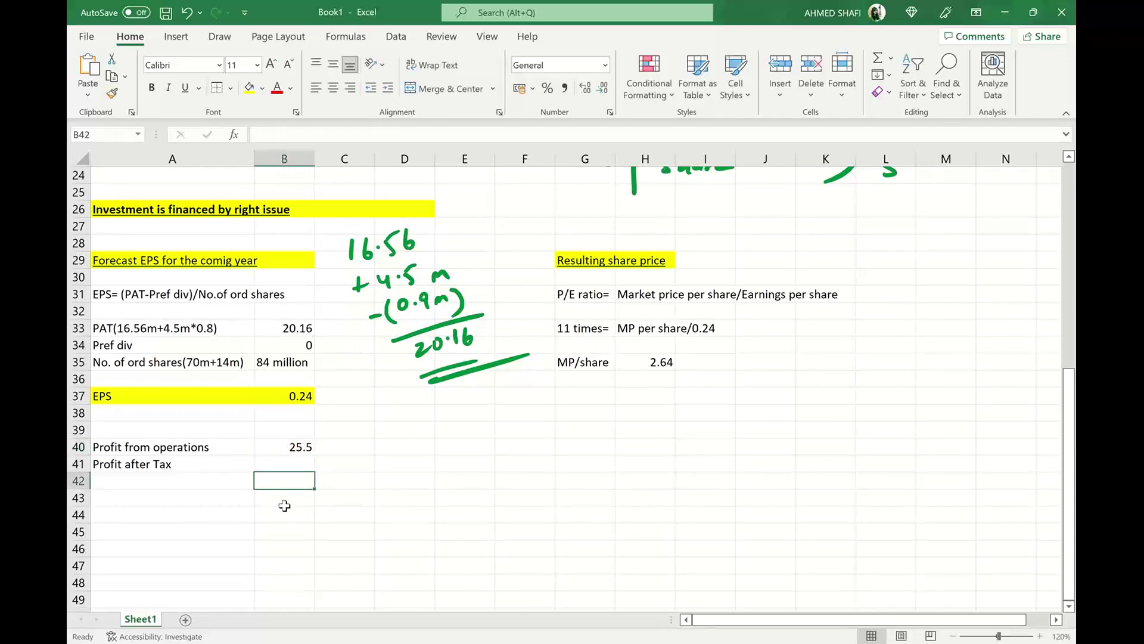
{"action": "left_click", "coordinate": [286, 505]}
{"action": "type", "text": "16"}
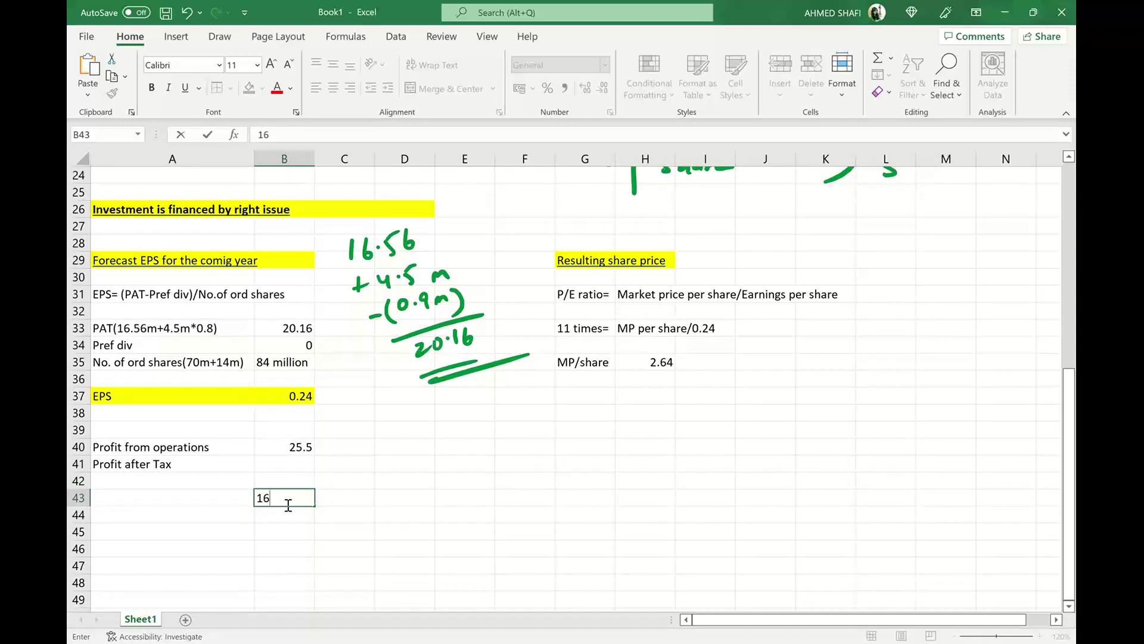
{"action": "type", "text": ".56"}
- Delete the profit label in A41 and enter "Profit after tax" in A43 instead
{"action": "left_click", "coordinate": [169, 467]}
{"action": "key", "text": "Delete"}
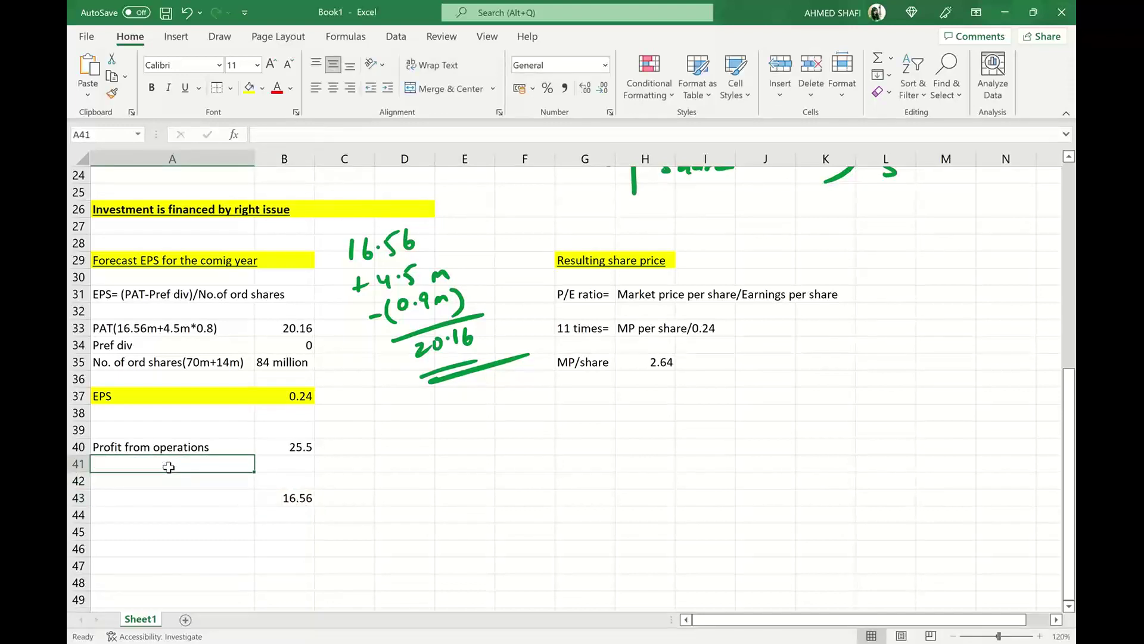
{"action": "left_click", "coordinate": [161, 503]}
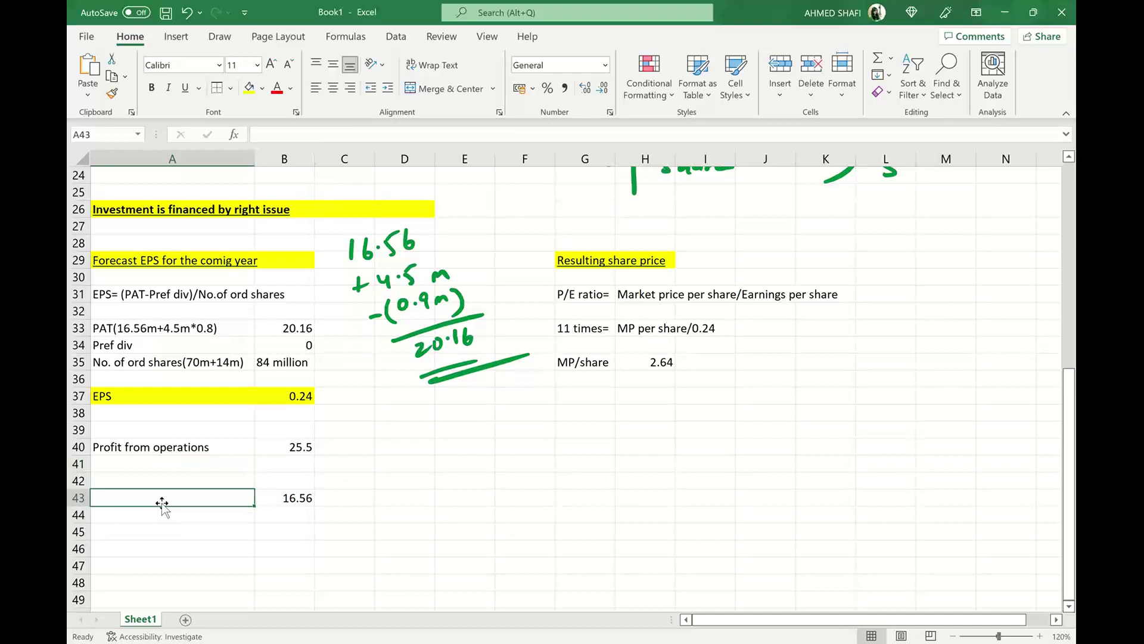
{"action": "type", "text": "Profit"}
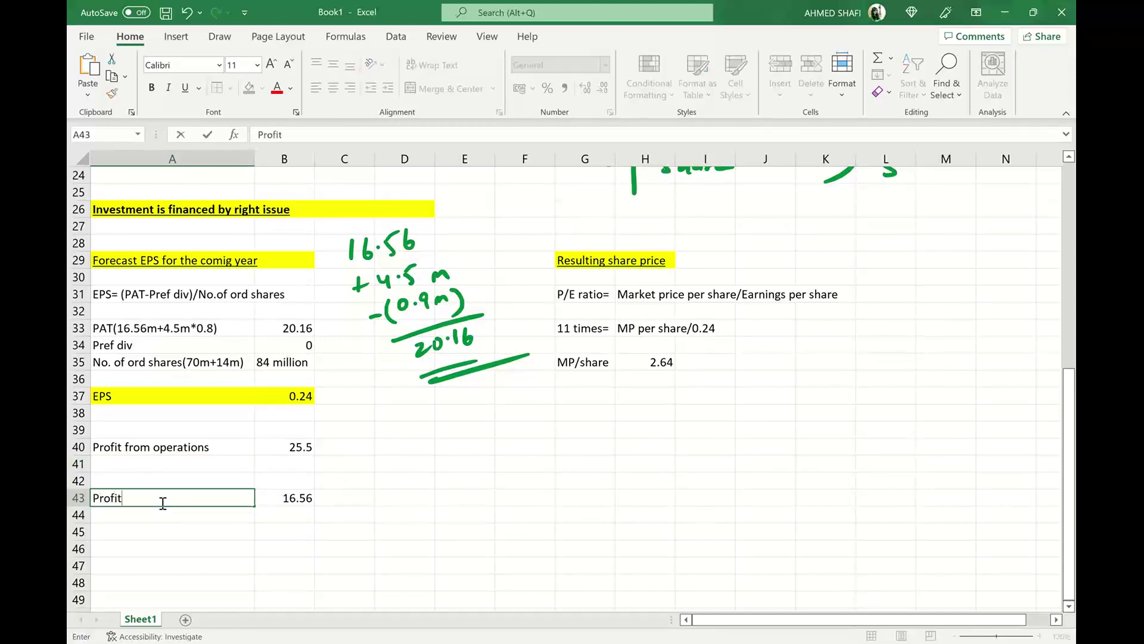
{"action": "type", "text": " after tax"}
{"action": "left_click", "coordinate": [196, 535]}
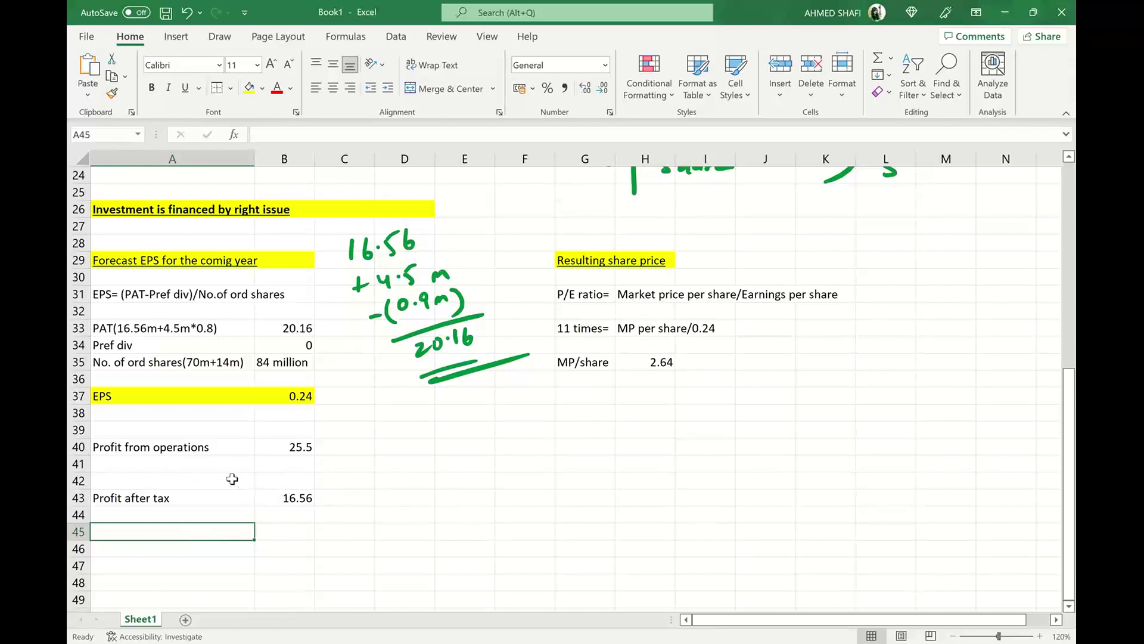
- Label A41 "Tax @ 20%" and calculate the tax deduction in B41 with the formula =-25.5*0.2
{"action": "left_click", "coordinate": [162, 469]}
{"action": "type", "text": "Tax "}
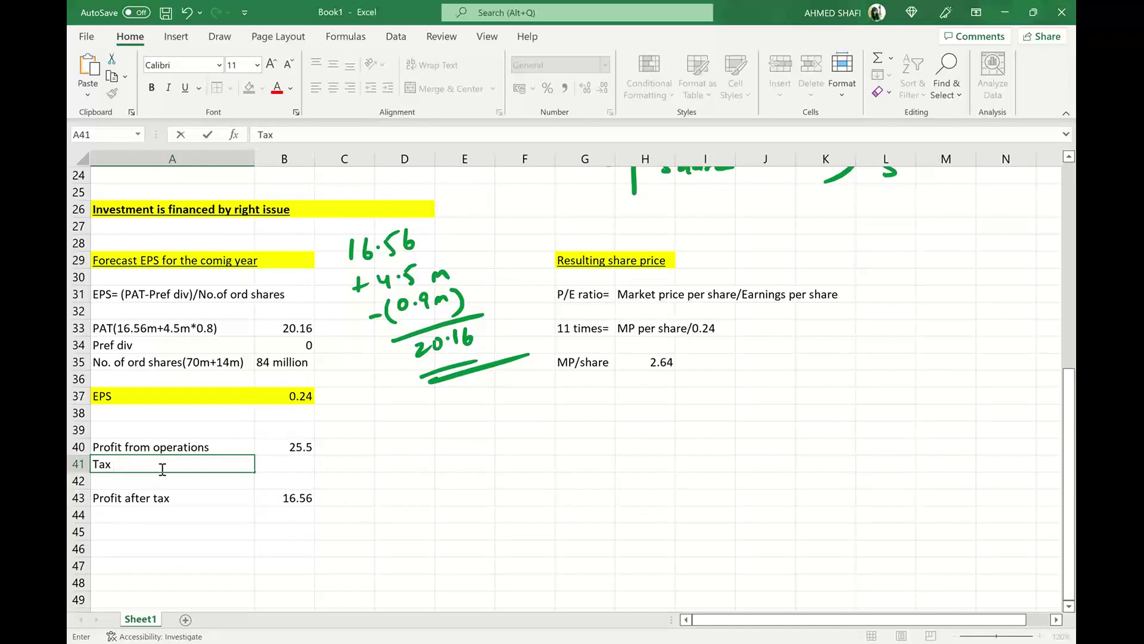
{"action": "type", "text": "@ 20%"}
{"action": "left_click", "coordinate": [277, 467]}
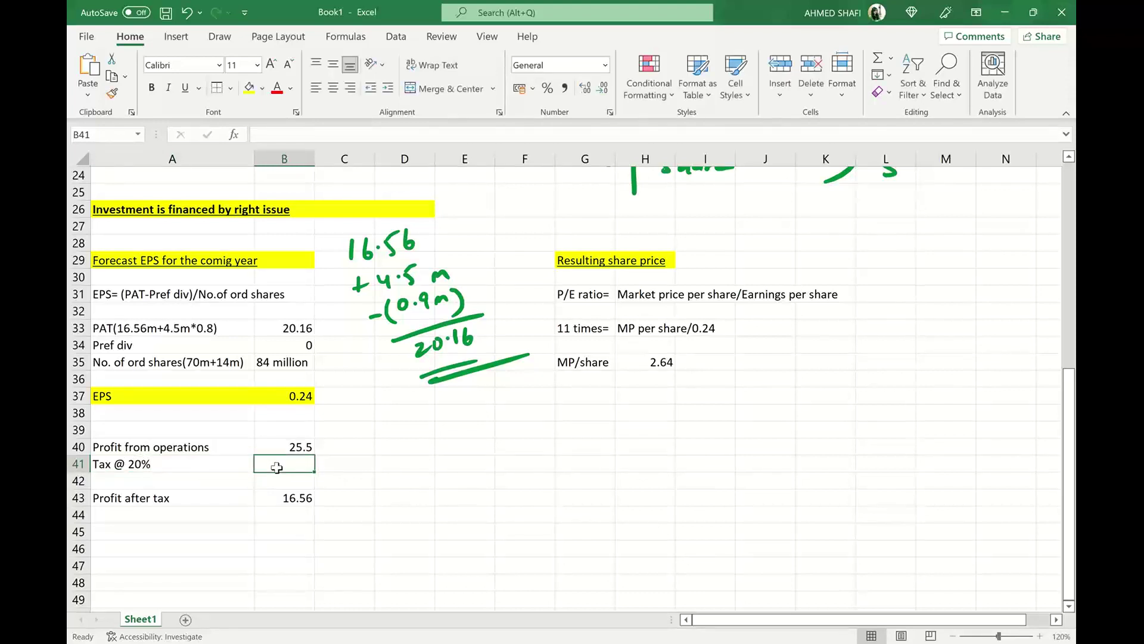
{"action": "type", "text": "="}
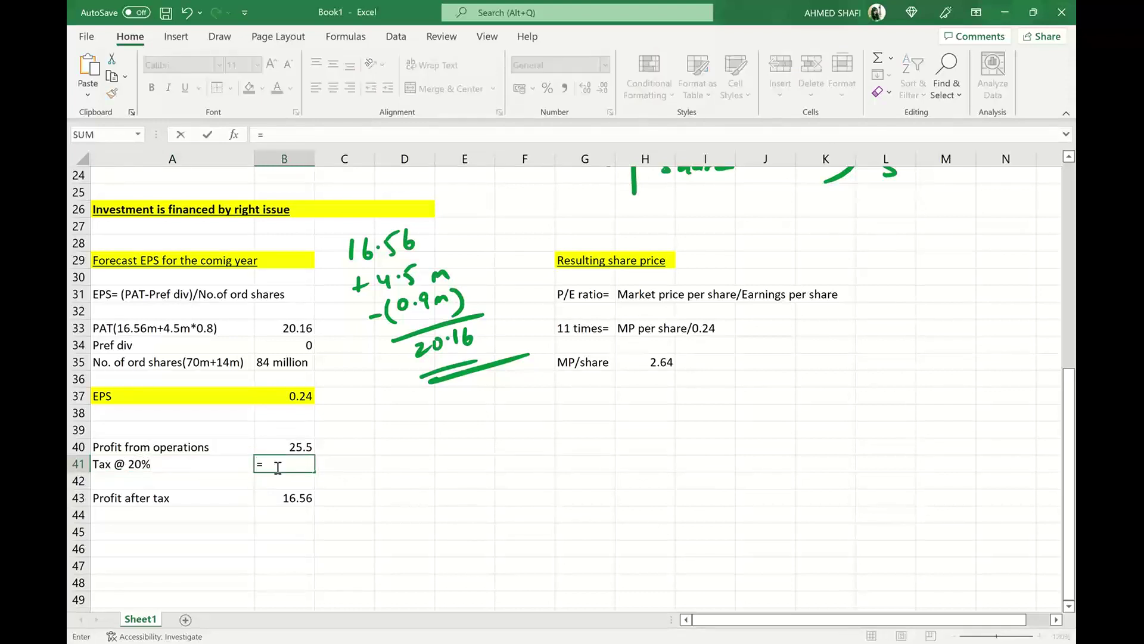
{"action": "type", "text": "-25.5*0.2"}
{"action": "key", "text": "Return"}
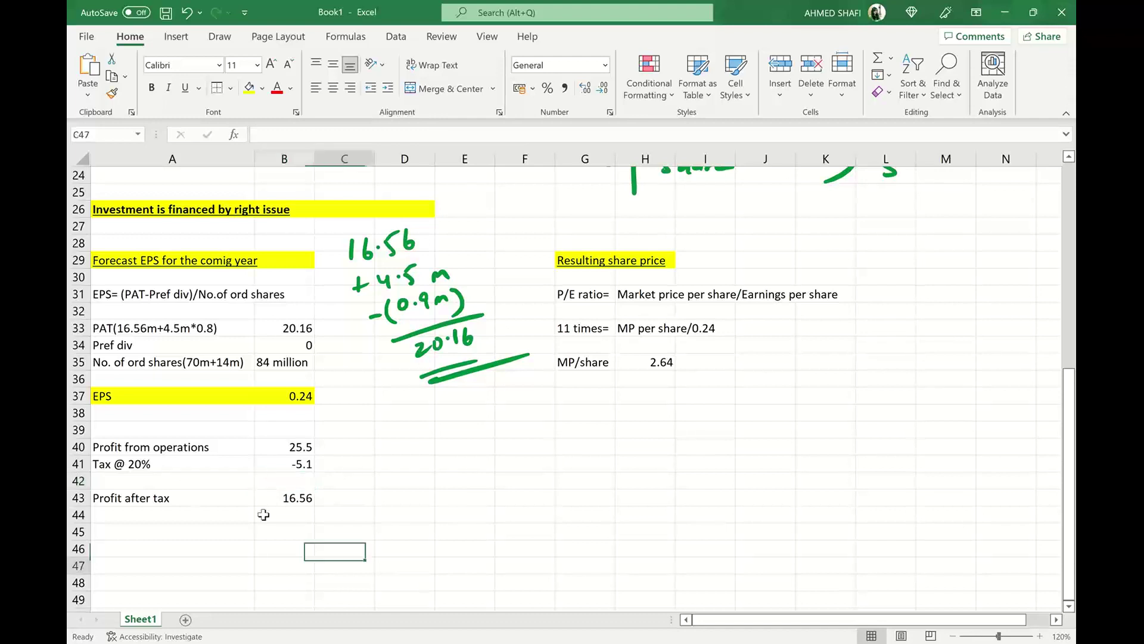
- Label A42 "Other costs" and enter =-3.84 in B42 as the balancing deduction
{"action": "left_click", "coordinate": [143, 479]}
{"action": "type", "text": "Other co"}
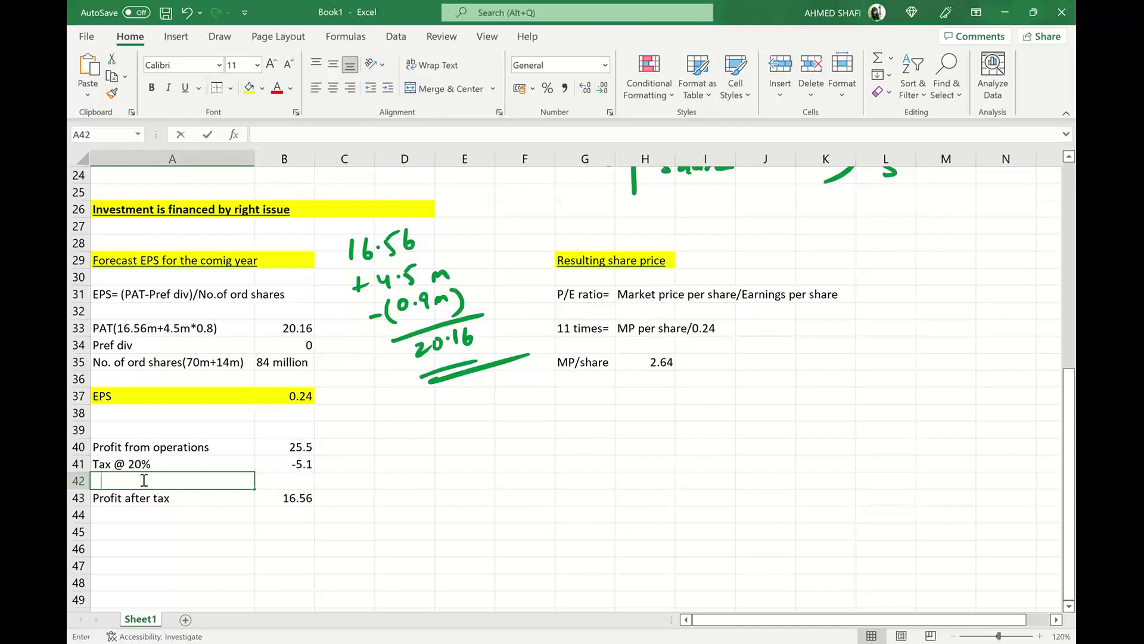
{"action": "type", "text": "sts"}
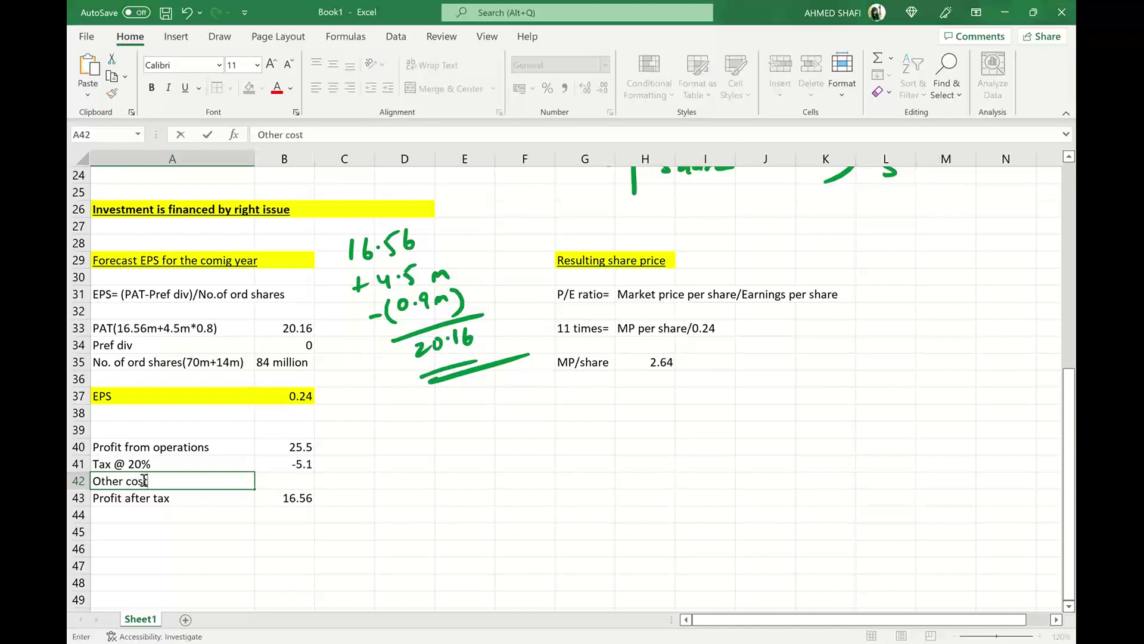
{"action": "left_click", "coordinate": [167, 531]}
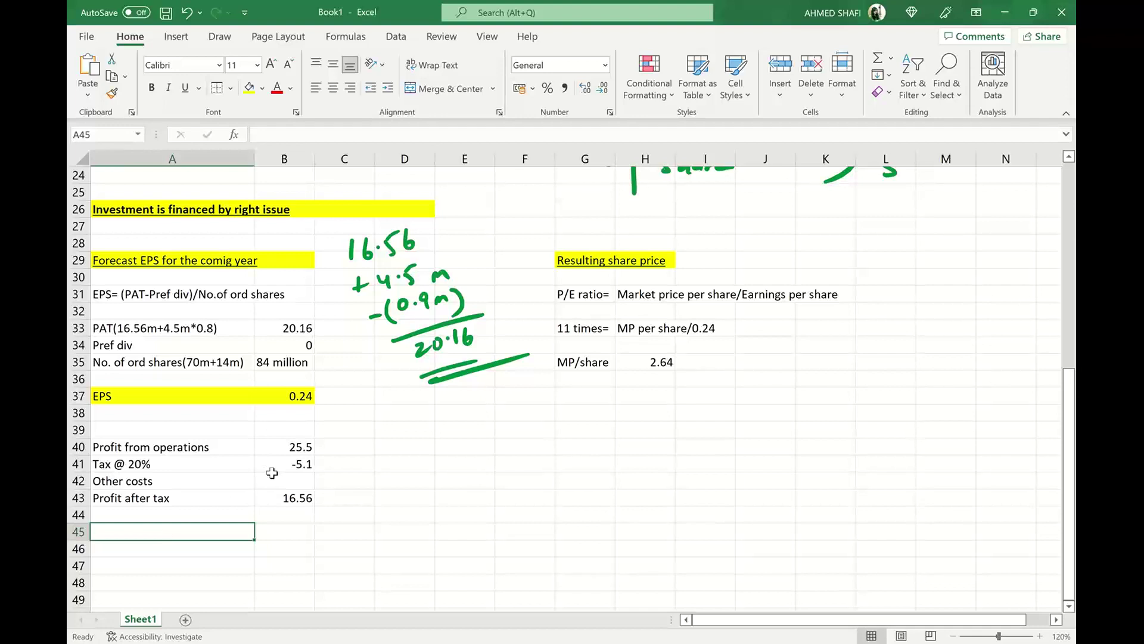
{"action": "left_click", "coordinate": [292, 477]}
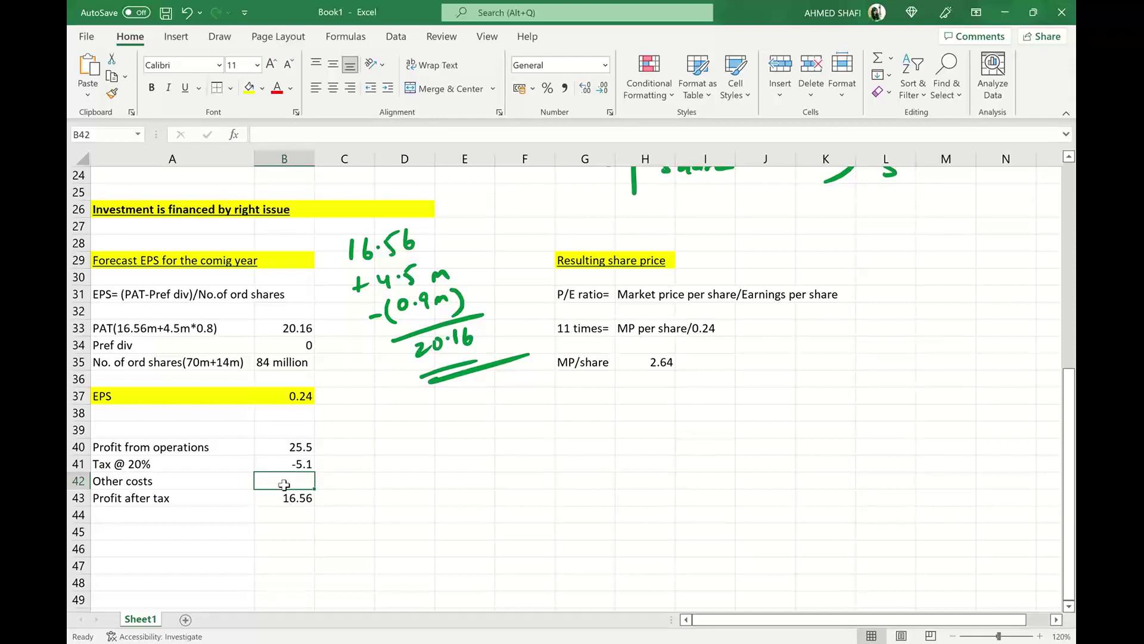
{"action": "type", "text": "=-3."}
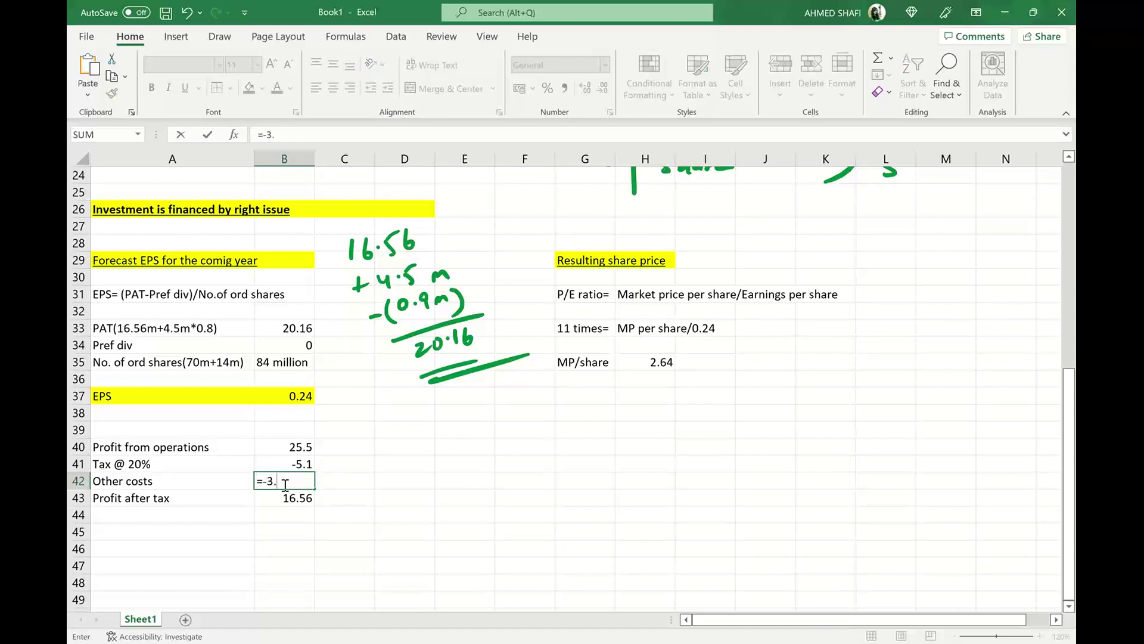
{"action": "type", "text": "84"}
{"action": "key", "text": "Return"}
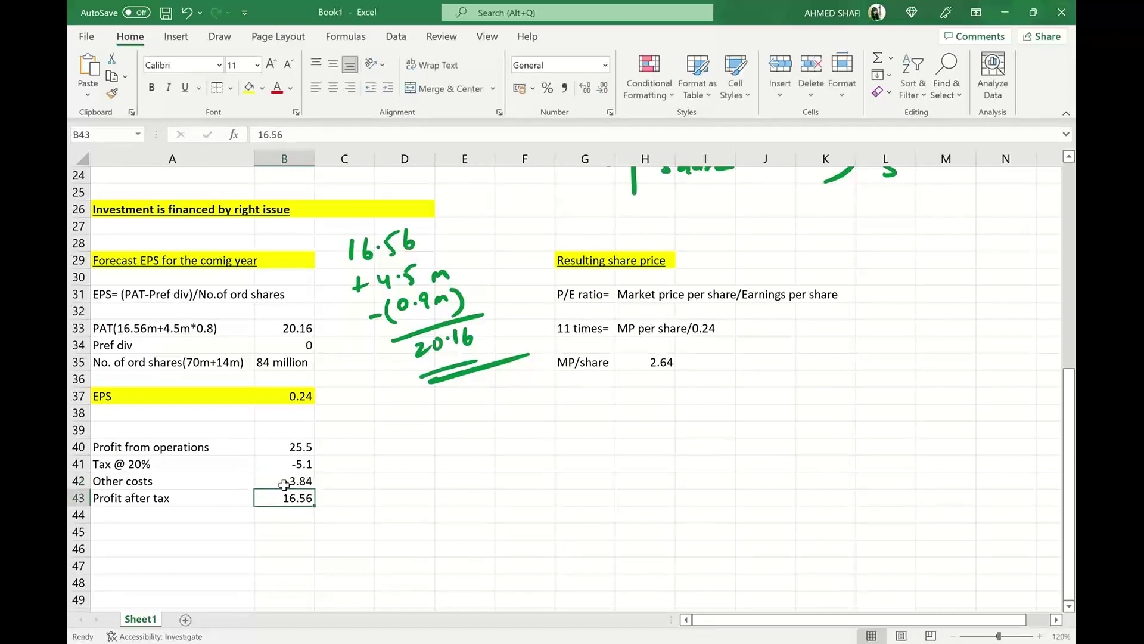
- Underline the other costs figure in B42
{"action": "left_click", "coordinate": [284, 483]}
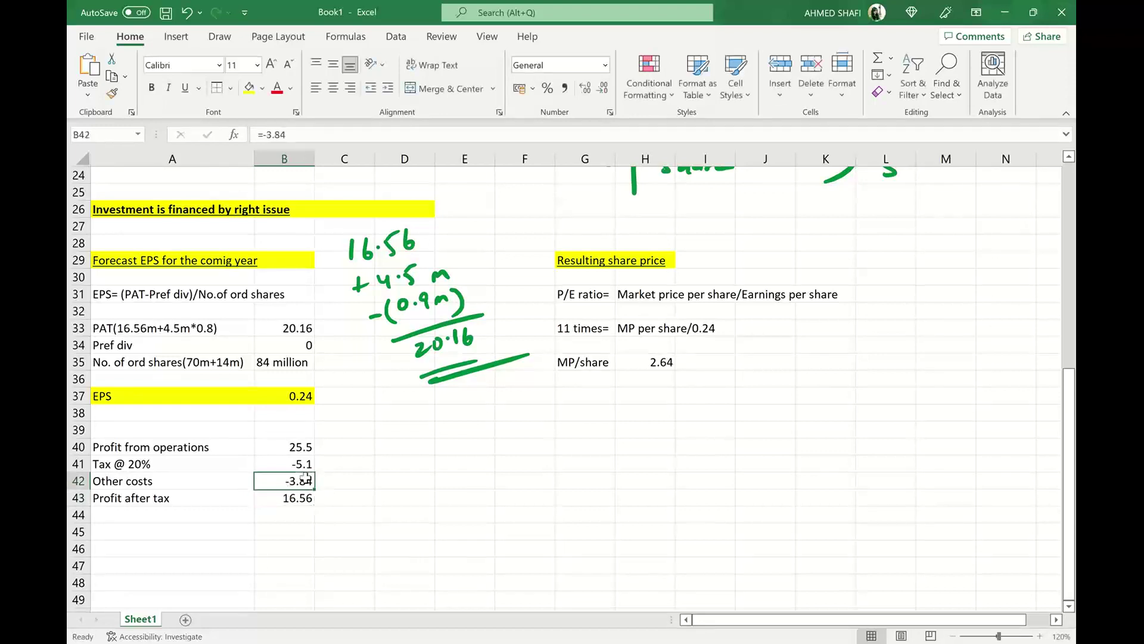
{"action": "left_click", "coordinate": [184, 90]}
{"action": "left_click", "coordinate": [410, 495]}
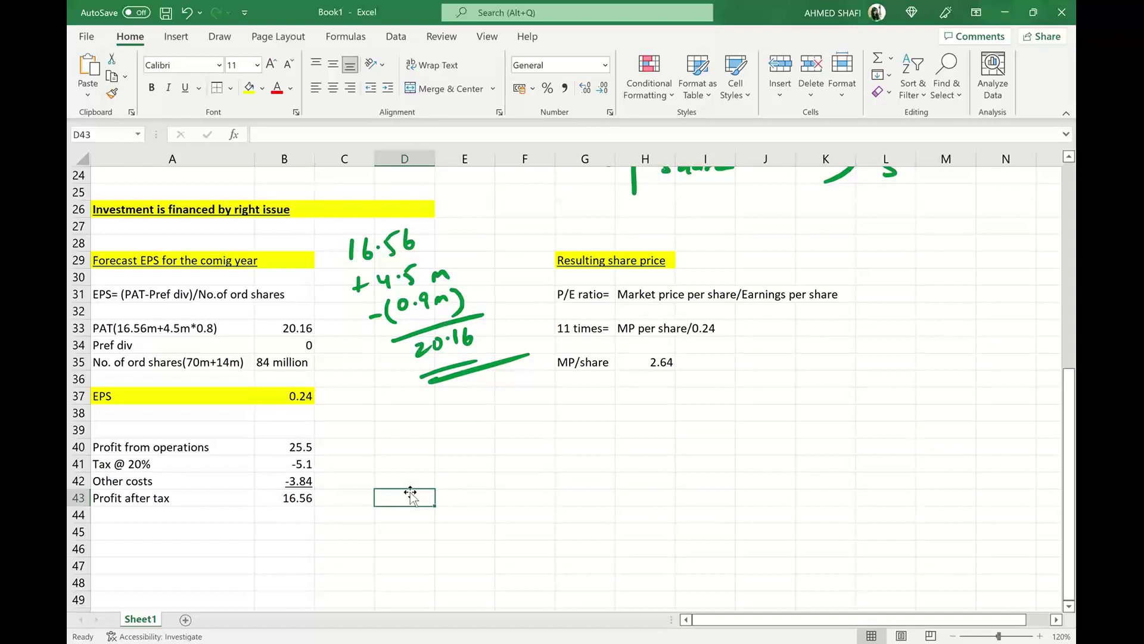
- Enter =30 in D40 as the new profit from operations and handwrite the working (25.5m + 4.5m) beside it
{"action": "left_click", "coordinate": [416, 447]}
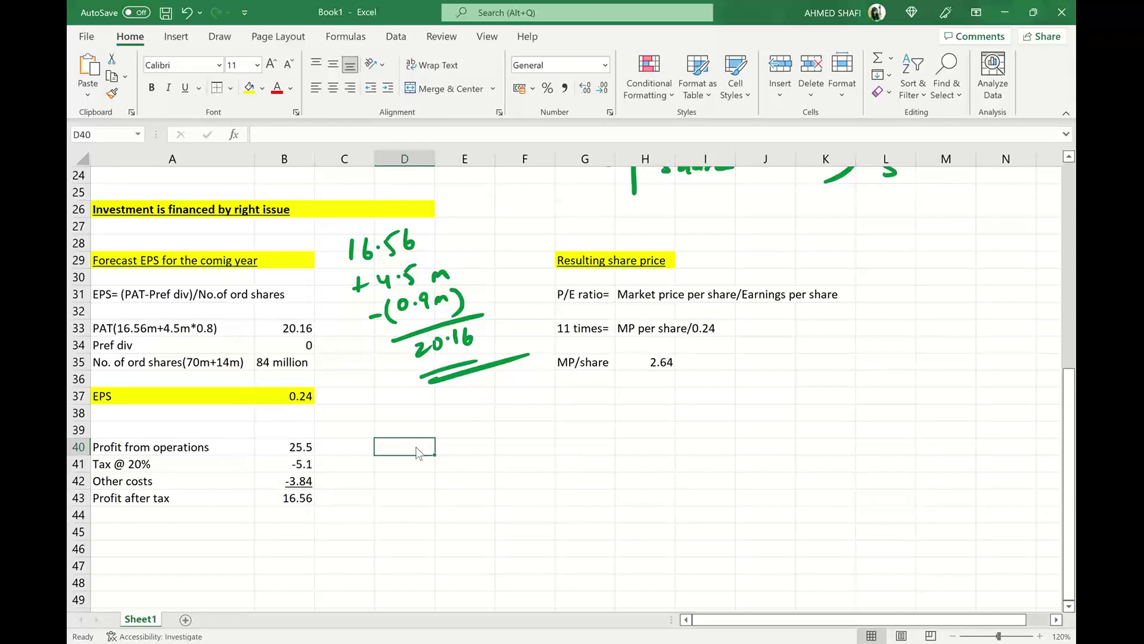
{"action": "left_click_drag", "start_coordinate": [454, 442], "coordinate": [488, 451]}
{"action": "mouse_move", "coordinate": [493, 441]}
{"action": "left_mouse_down"}
{"action": "mouse_move", "coordinate": [489, 454]}
{"action": "mouse_move", "coordinate": [503, 438]}
{"action": "left_mouse_up"}
{"action": "left_click_drag", "start_coordinate": [501, 454], "coordinate": [541, 445]}
{"action": "left_click_drag", "start_coordinate": [532, 440], "coordinate": [531, 454]}
{"action": "mouse_move", "coordinate": [551, 436]}
{"action": "left_mouse_down"}
{"action": "mouse_move", "coordinate": [571, 452]}
{"action": "mouse_move", "coordinate": [597, 441]}
{"action": "left_mouse_up"}
{"action": "left_click_drag", "start_coordinate": [603, 429], "coordinate": [600, 459]}
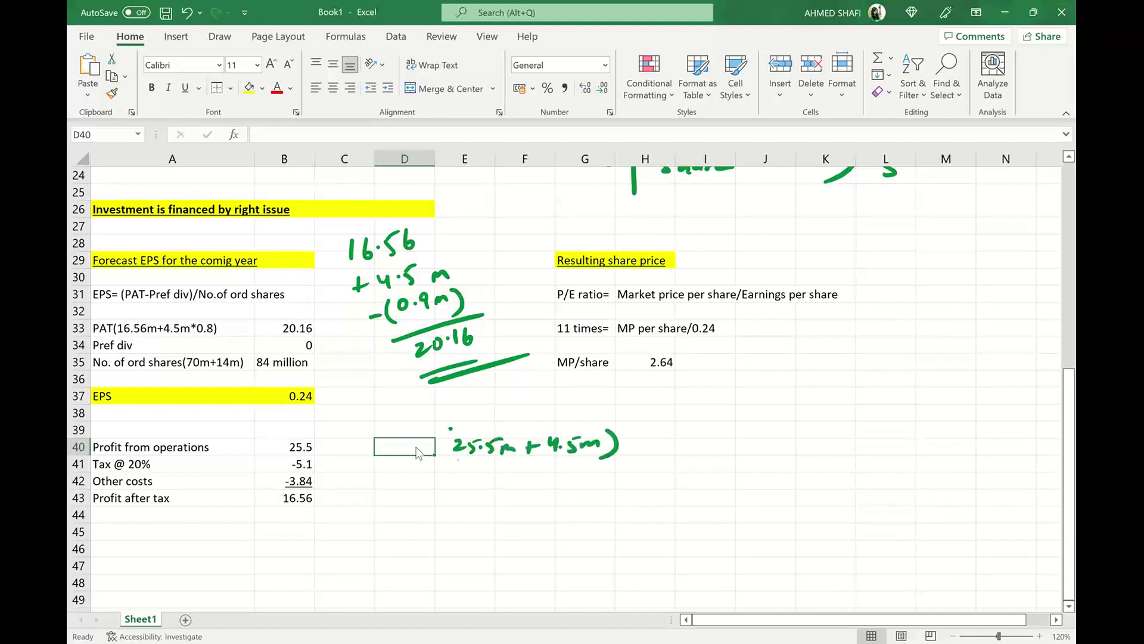
{"action": "left_click_drag", "start_coordinate": [464, 429], "coordinate": [463, 461]}
{"action": "type", "text": "=30"}
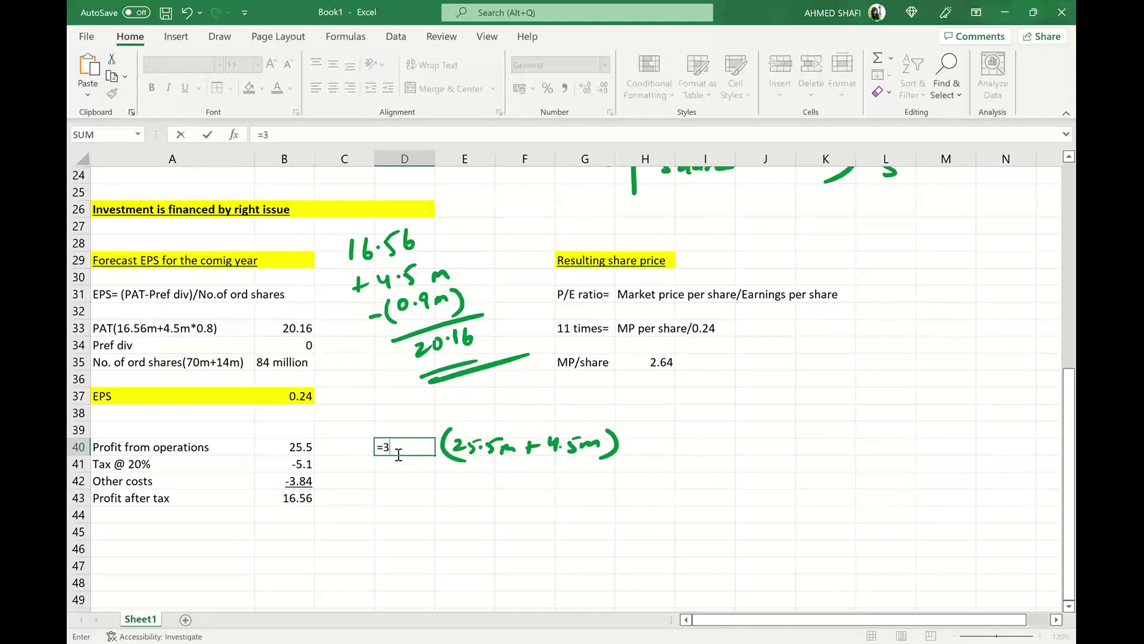
{"action": "left_click", "coordinate": [444, 562]}
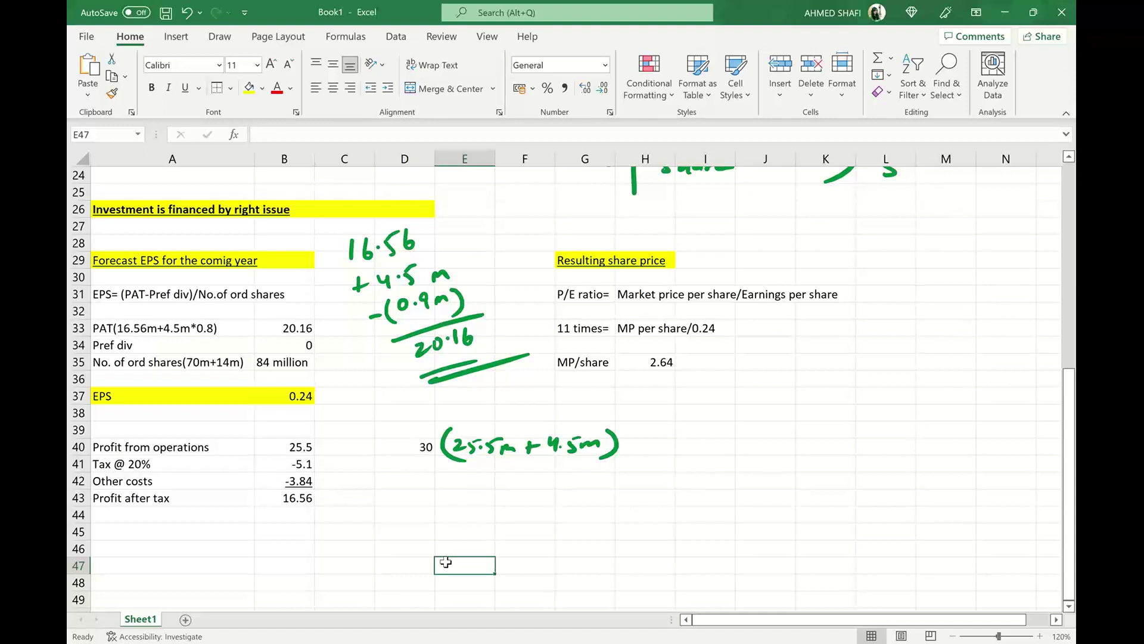
- Calculate the tax deduction on the increased profit in D41 with the formula =-30*0.2
{"action": "left_click", "coordinate": [413, 463]}
{"action": "type", "text": "=-"}
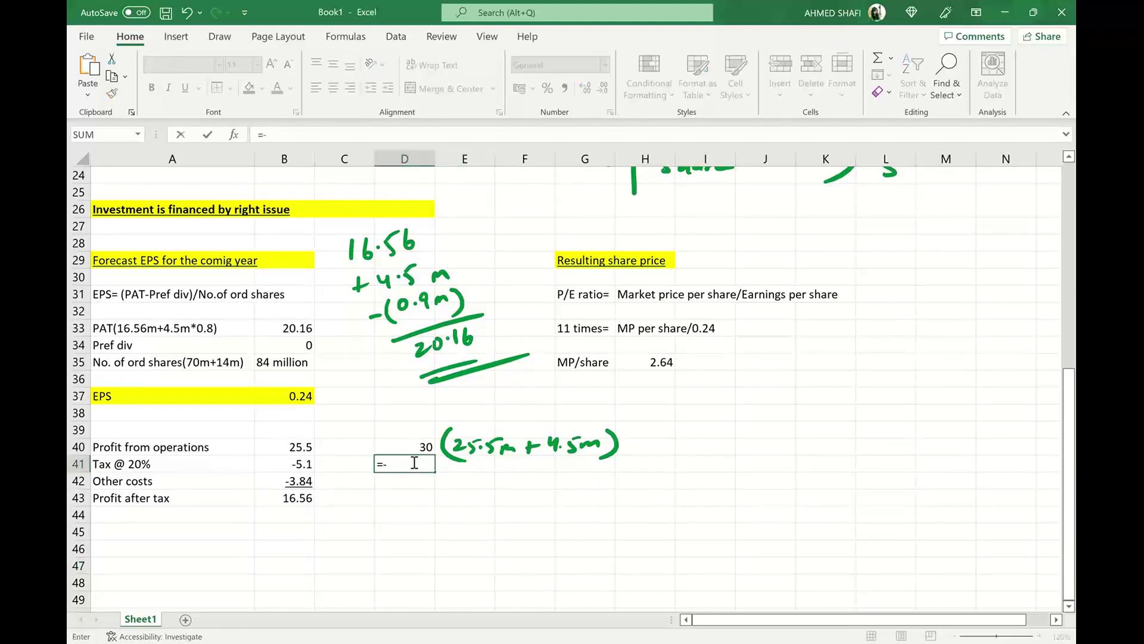
{"action": "type", "text": "30*0.2"}
{"action": "key", "text": "Return"}
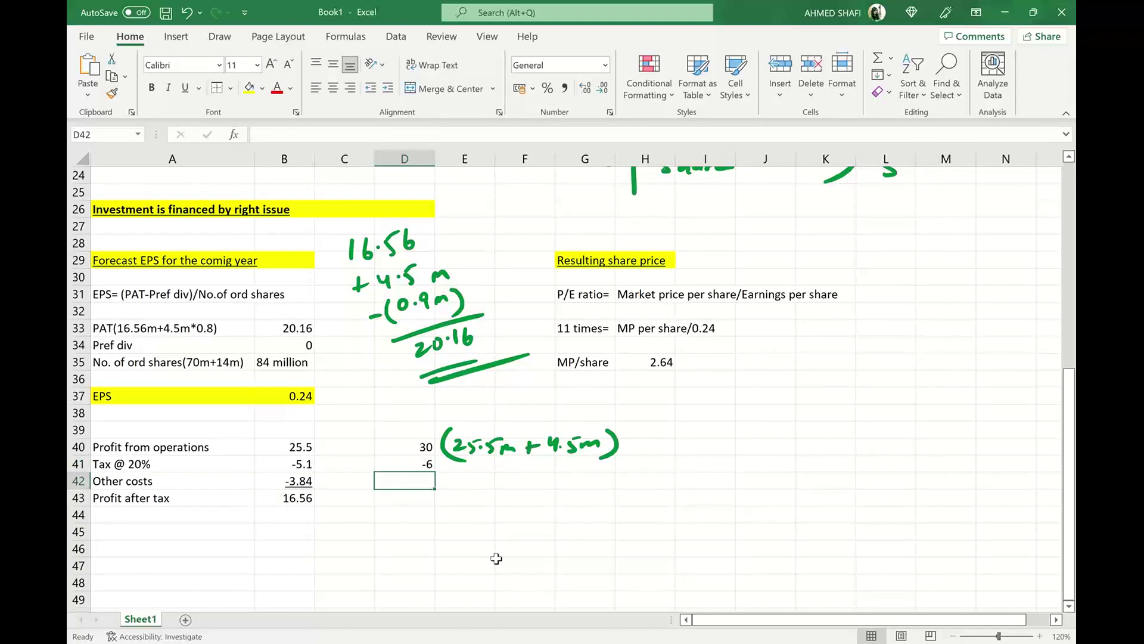
- Enter =-3.84 in D42 as the other costs and underline the figure
{"action": "type", "text": "="}
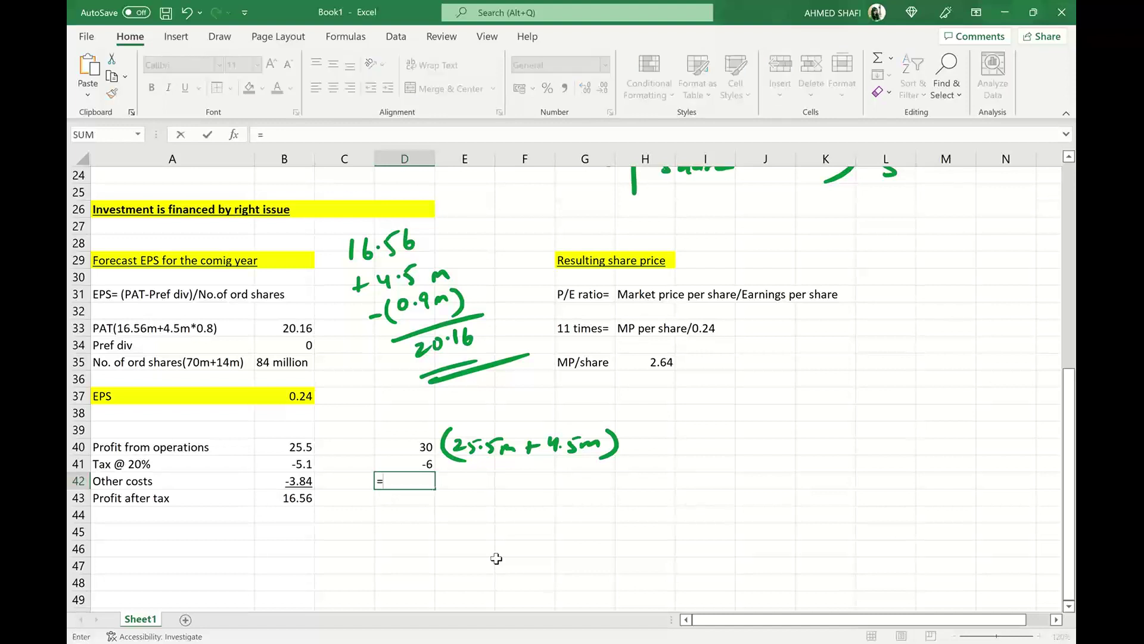
{"action": "type", "text": "-3.84"}
{"action": "key", "text": "Return"}
{"action": "left_click", "coordinate": [423, 480]}
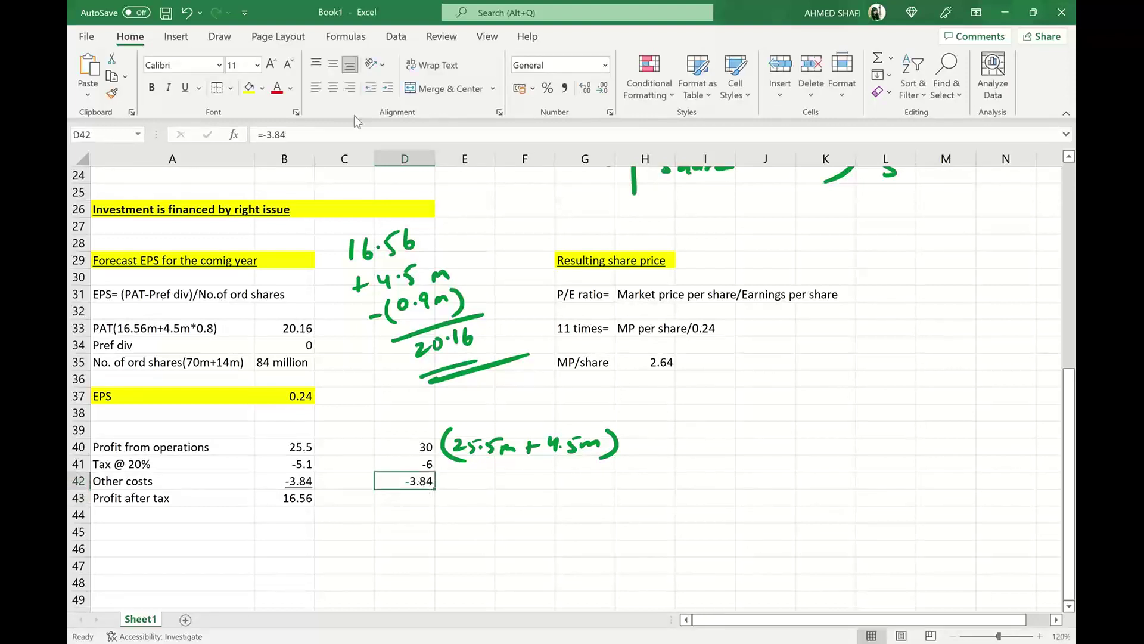
{"action": "left_click", "coordinate": [183, 89]}
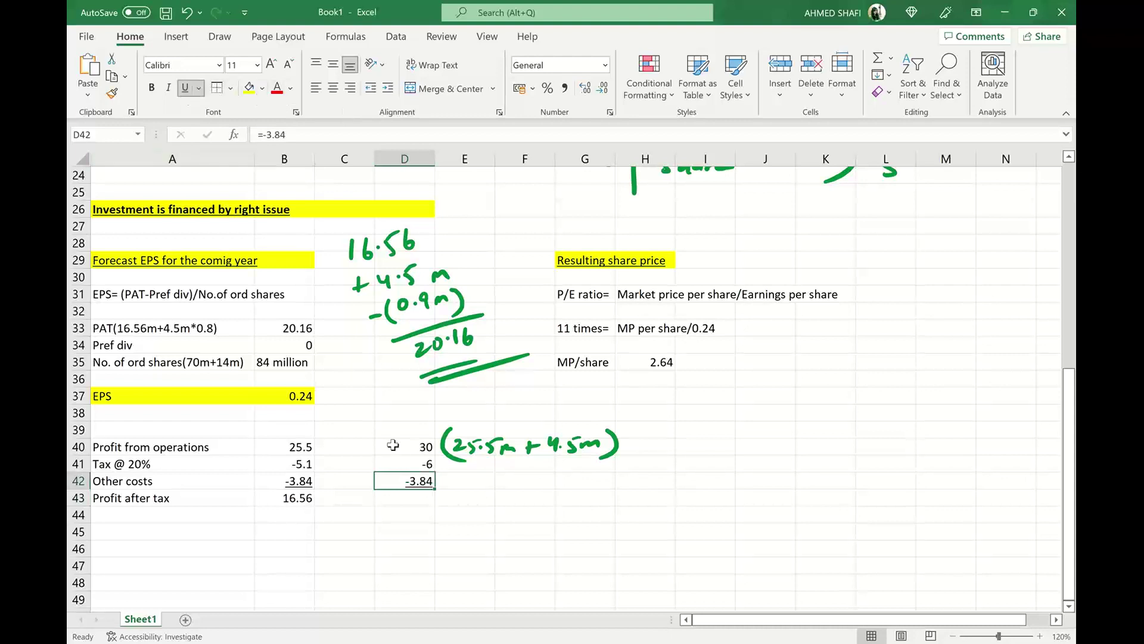
- Enter 20.16 in D43 as profit after tax and draw an ink box around the PAT figure in B33
{"action": "left_click", "coordinate": [419, 501]}
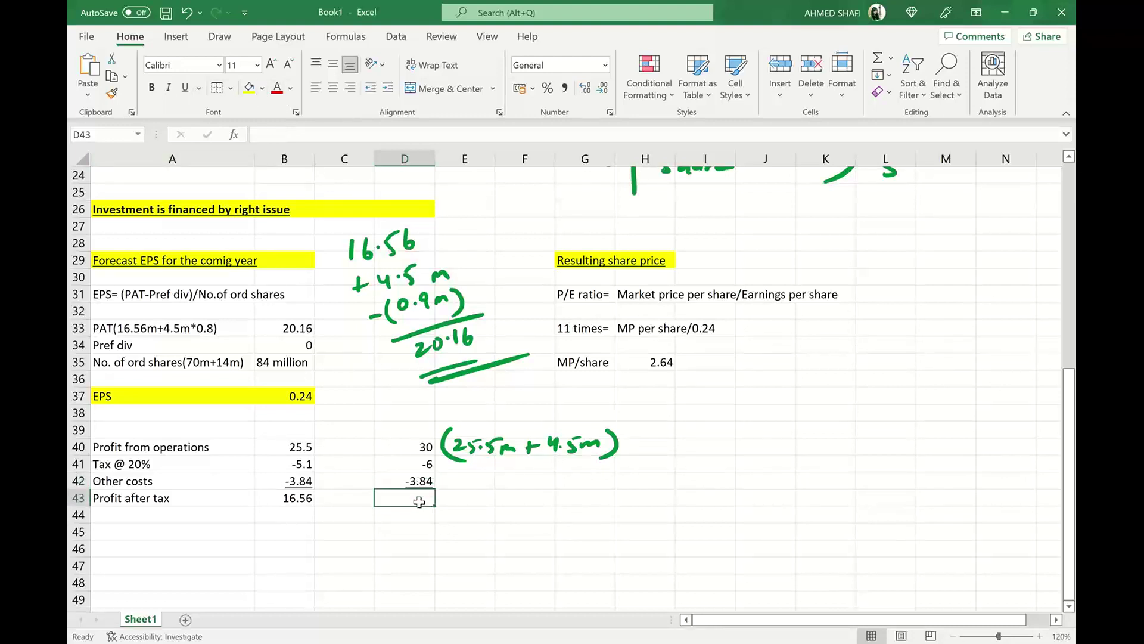
{"action": "type", "text": "20"}
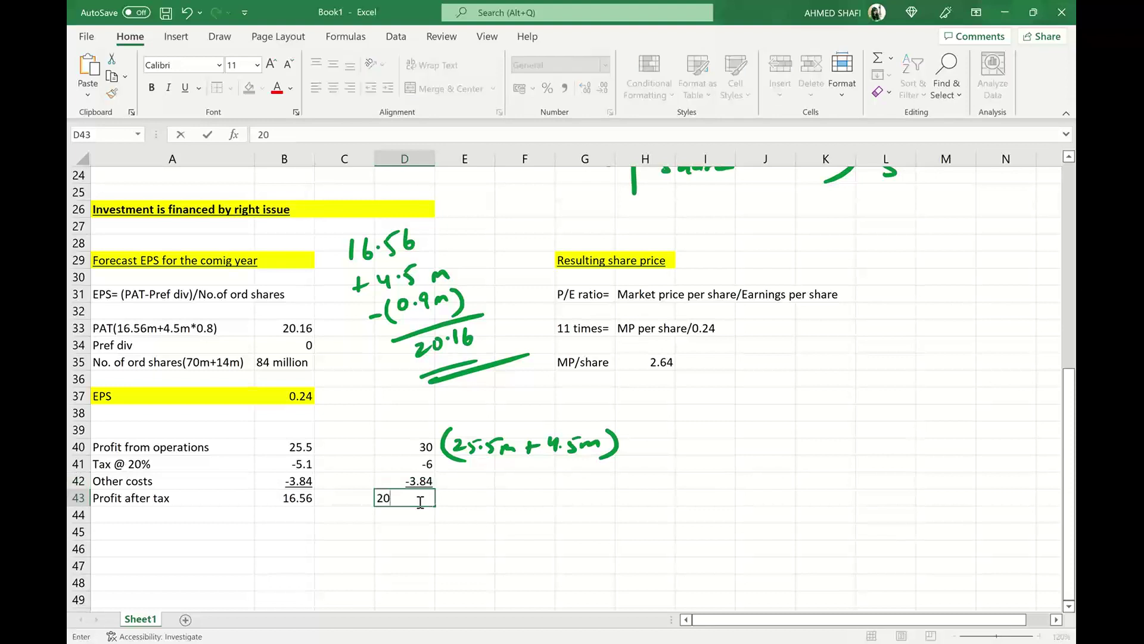
{"action": "type", "text": ".16"}
{"action": "left_click", "coordinate": [429, 528]}
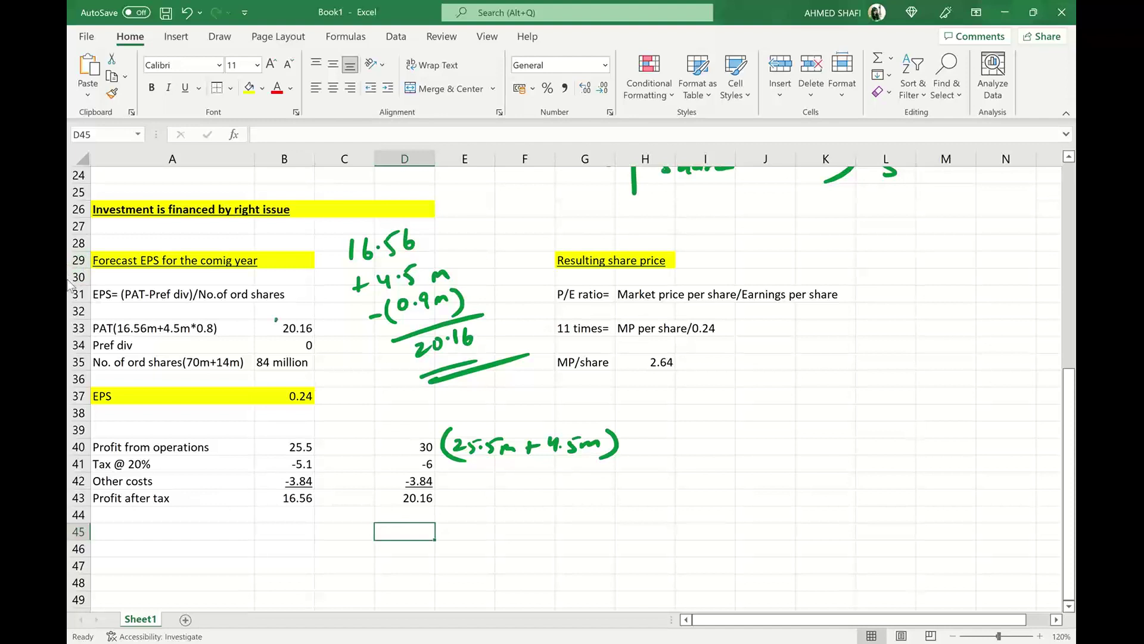
{"action": "mouse_move", "coordinate": [271, 336]}
{"action": "left_mouse_down"}
{"action": "mouse_move", "coordinate": [275, 318]}
{"action": "mouse_move", "coordinate": [324, 316]}
{"action": "mouse_move", "coordinate": [325, 337]}
{"action": "mouse_move", "coordinate": [325, 318]}
{"action": "left_mouse_up"}
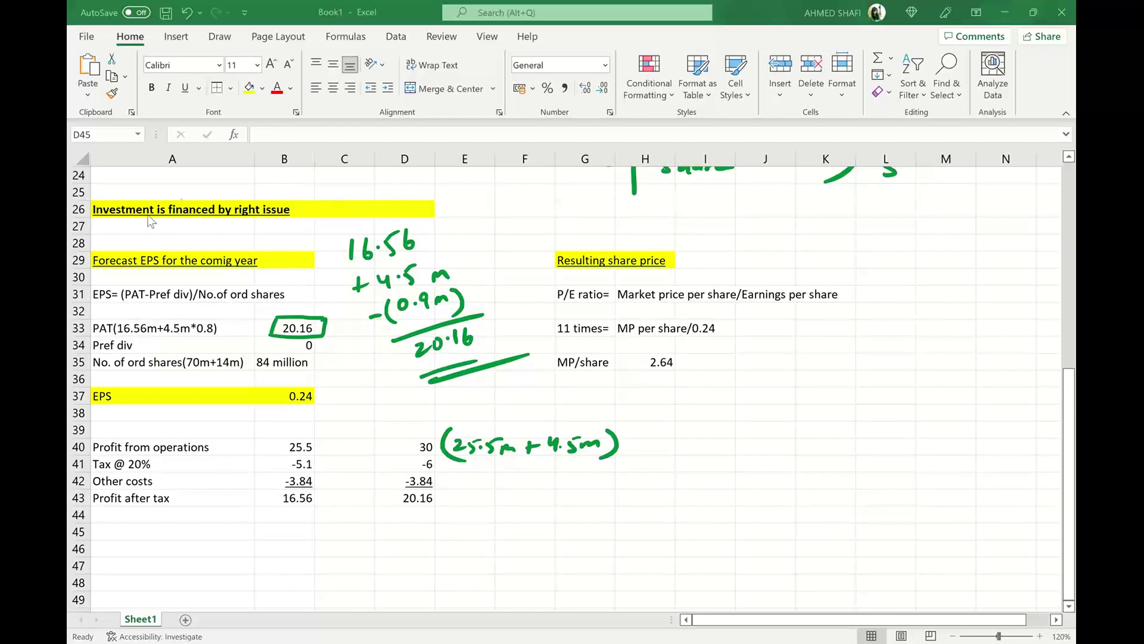
- Enter the heading "Investment is financed by 6% loan note issue" in A46
{"action": "left_click", "coordinate": [146, 549]}
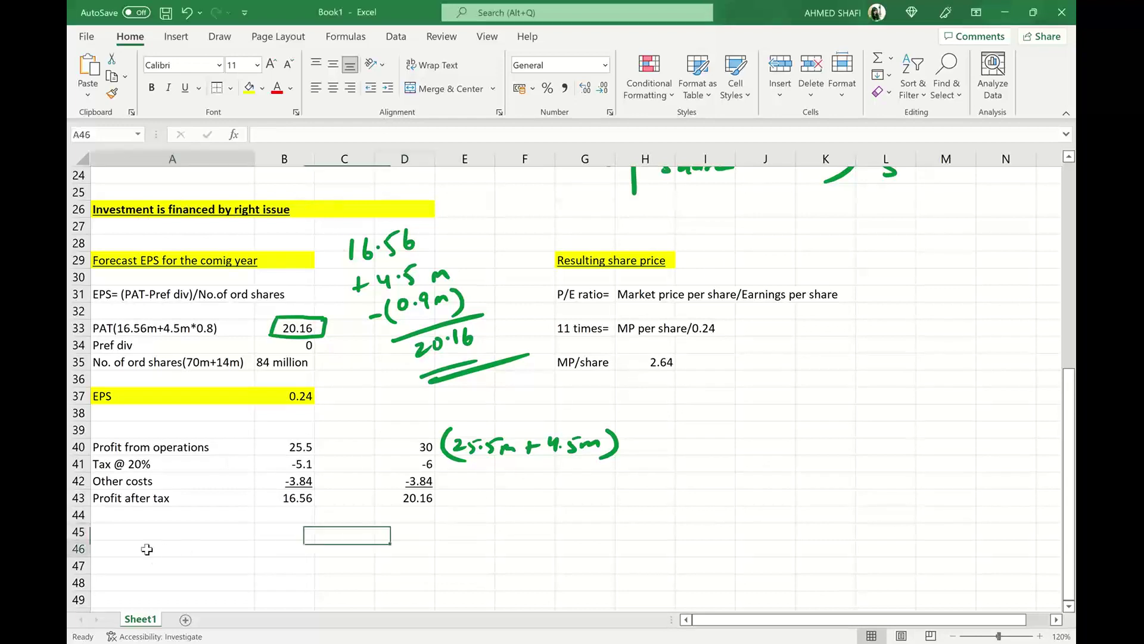
{"action": "type", "text": "Inves"}
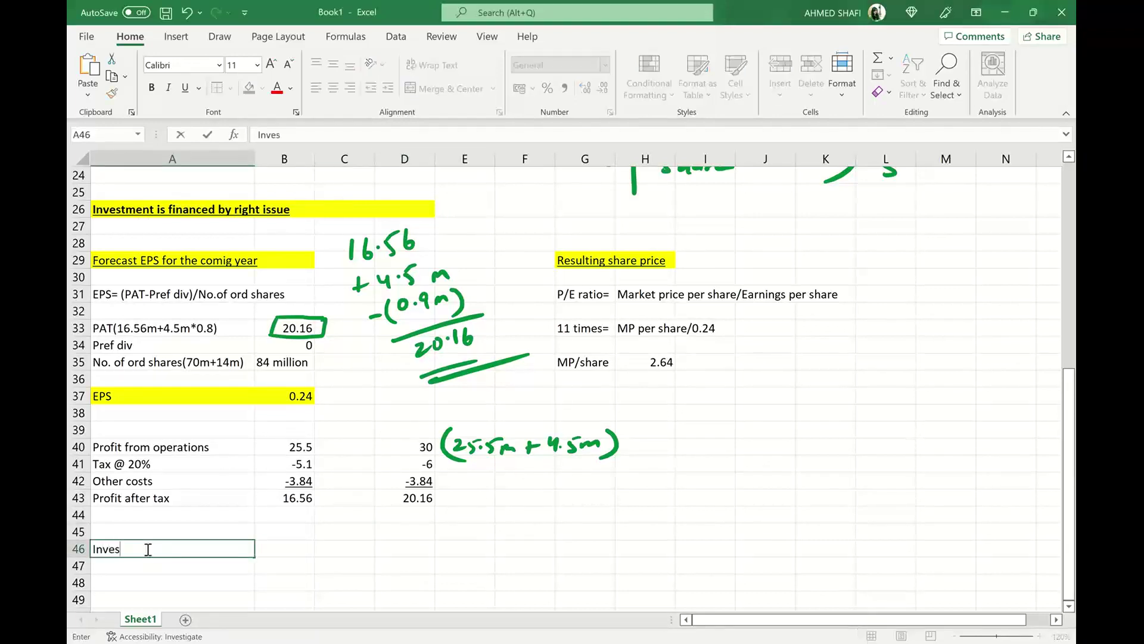
{"action": "type", "text": "tment is finan"}
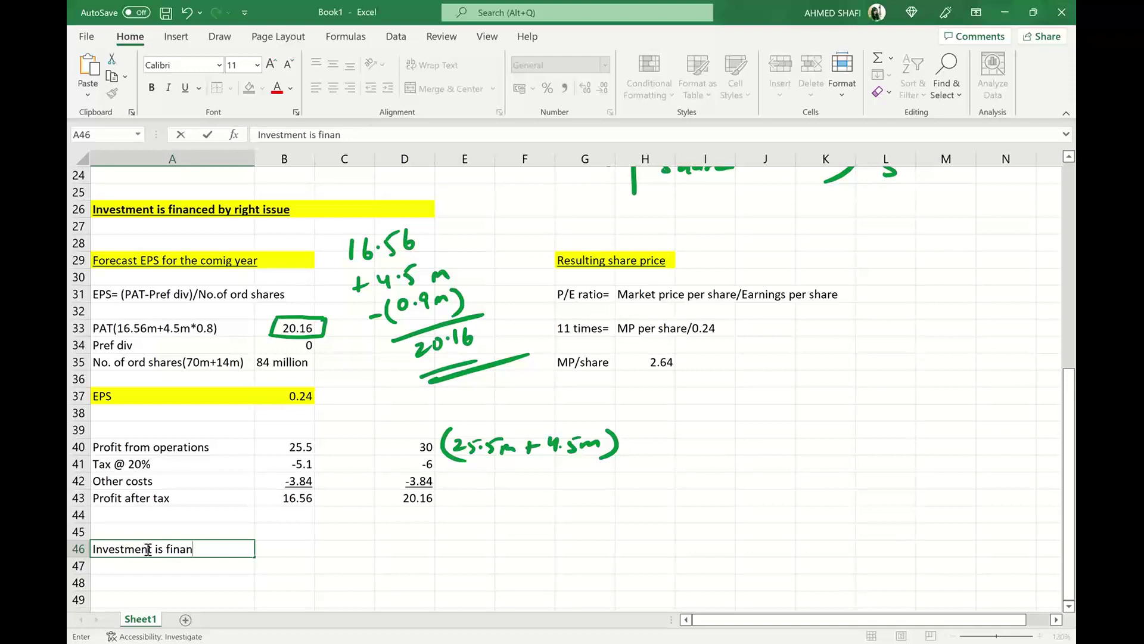
{"action": "type", "text": "ced by 6% loa"}
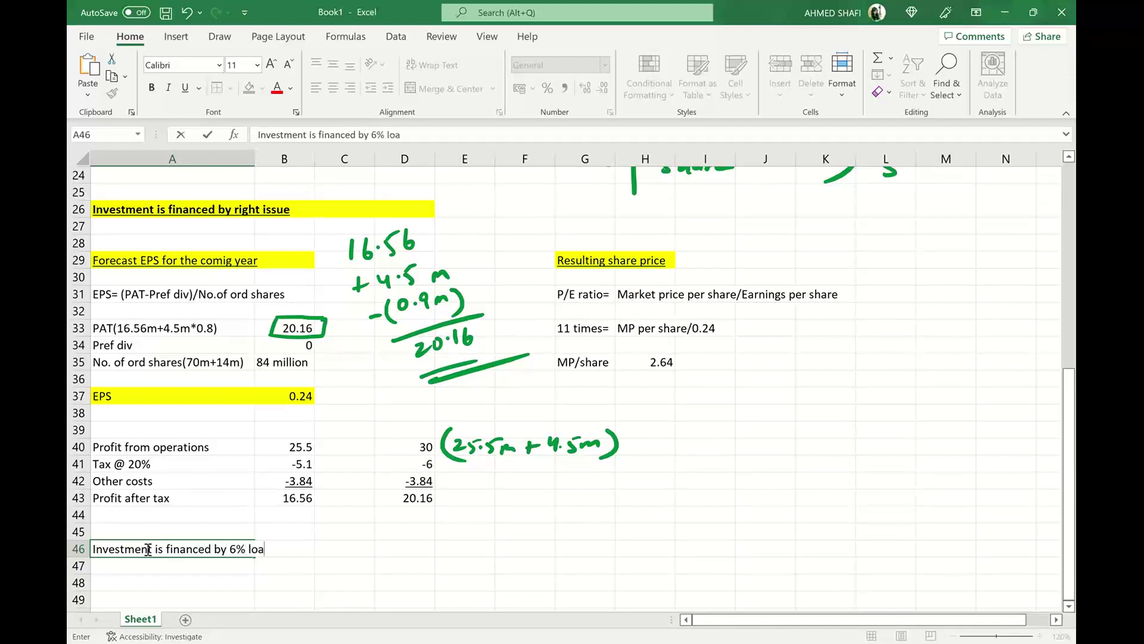
{"action": "type", "text": "n note issue"}
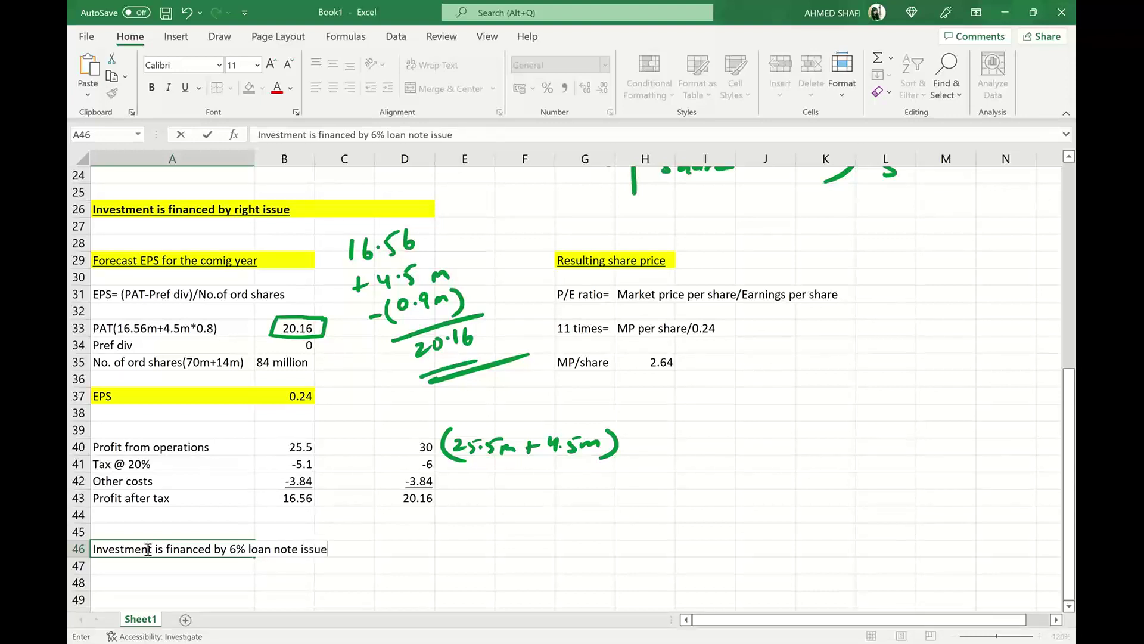
{"action": "left_click", "coordinate": [294, 572]}
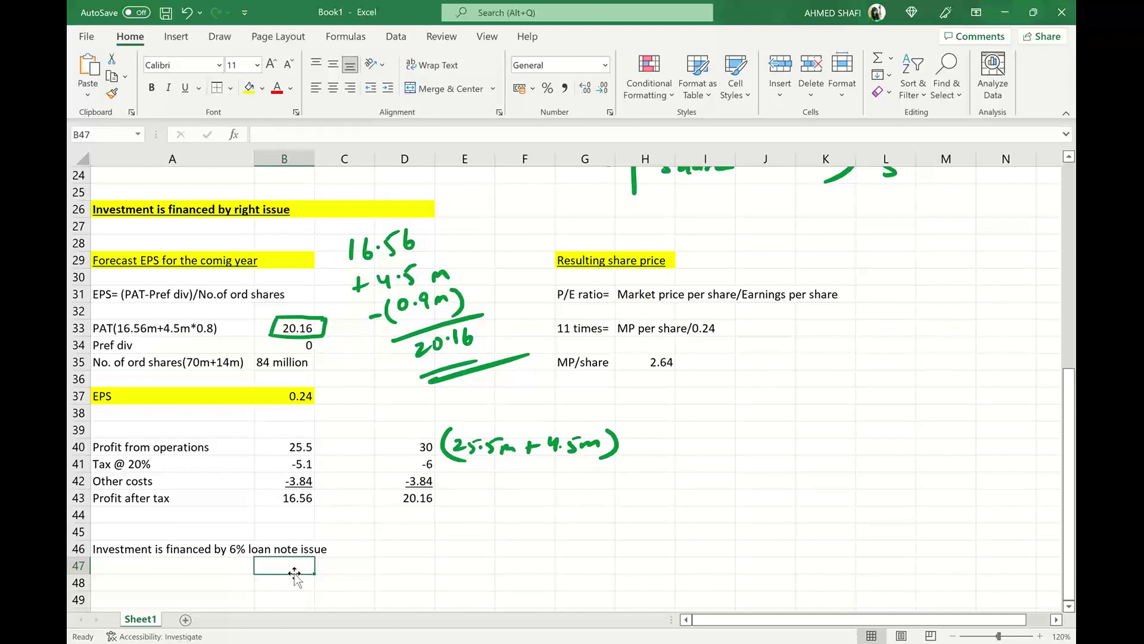
- Make the loan note issue heading across A46:C46 bold and underlined
{"action": "left_click", "coordinate": [154, 549]}
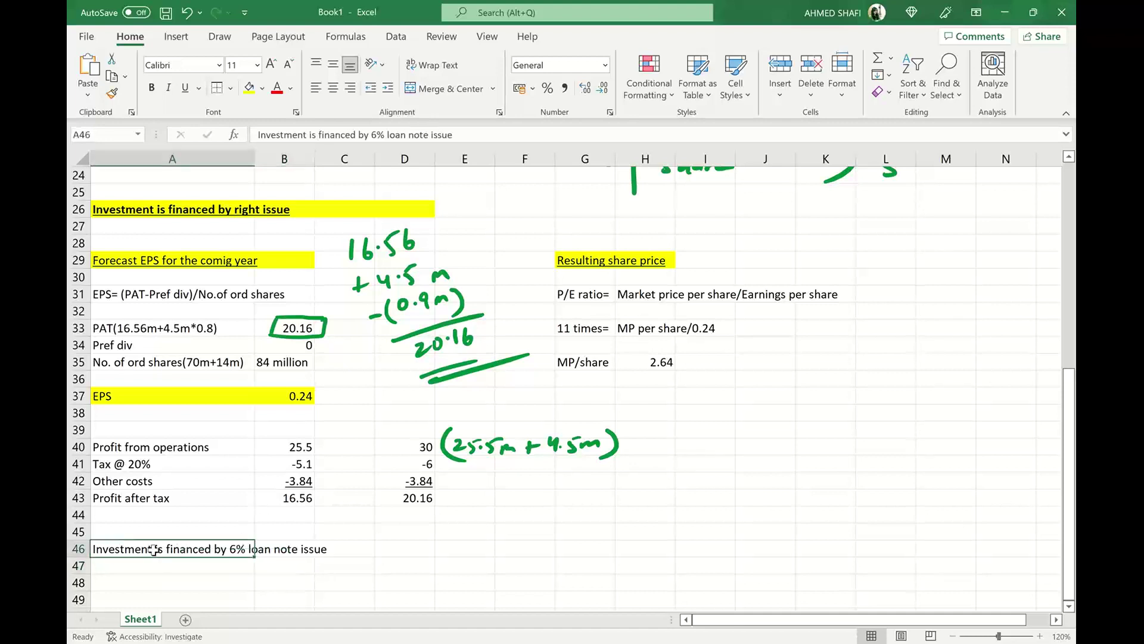
{"action": "key", "text": "shift+Right"}
{"action": "key", "text": "shift+Right"}
{"action": "key", "text": "shift+Right"}
{"action": "key", "text": "shift+Left"}
{"action": "key", "text": "shift+Left"}
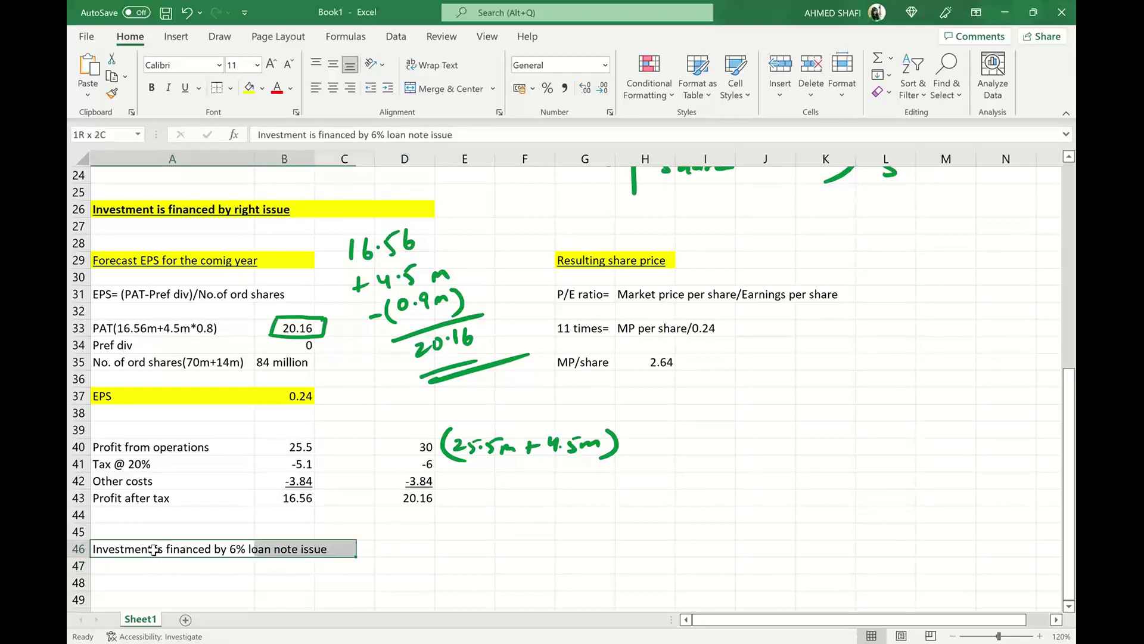
{"action": "key", "text": "shift+Left"}
{"action": "key", "text": "shift+Right"}
{"action": "key", "text": "shift+Right"}
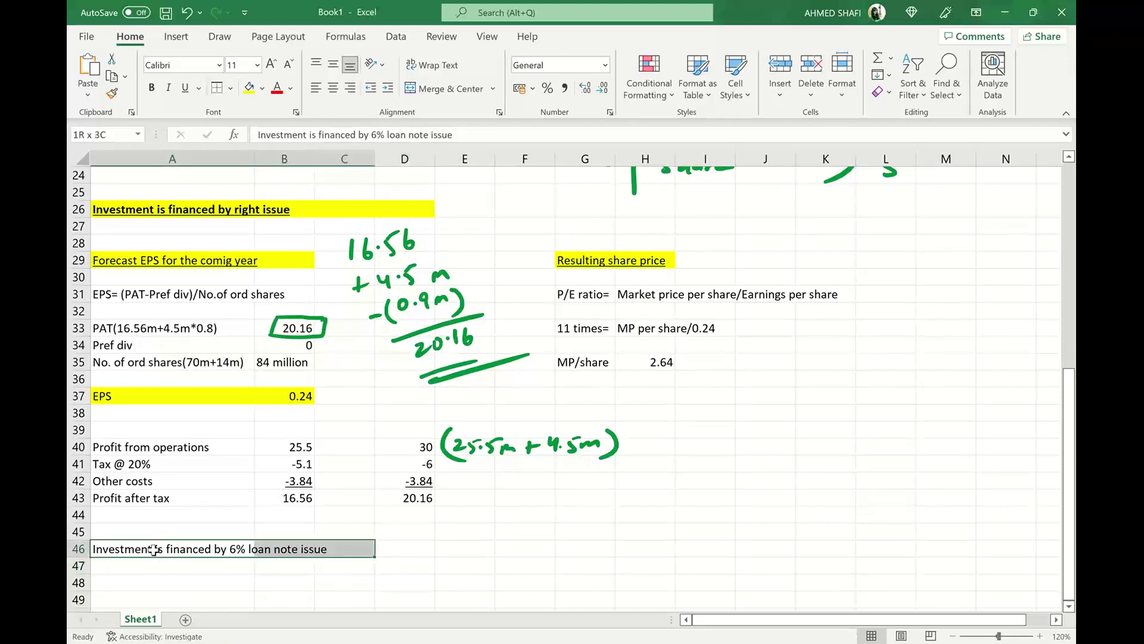
{"action": "left_click", "coordinate": [151, 90]}
{"action": "left_click", "coordinate": [186, 93]}
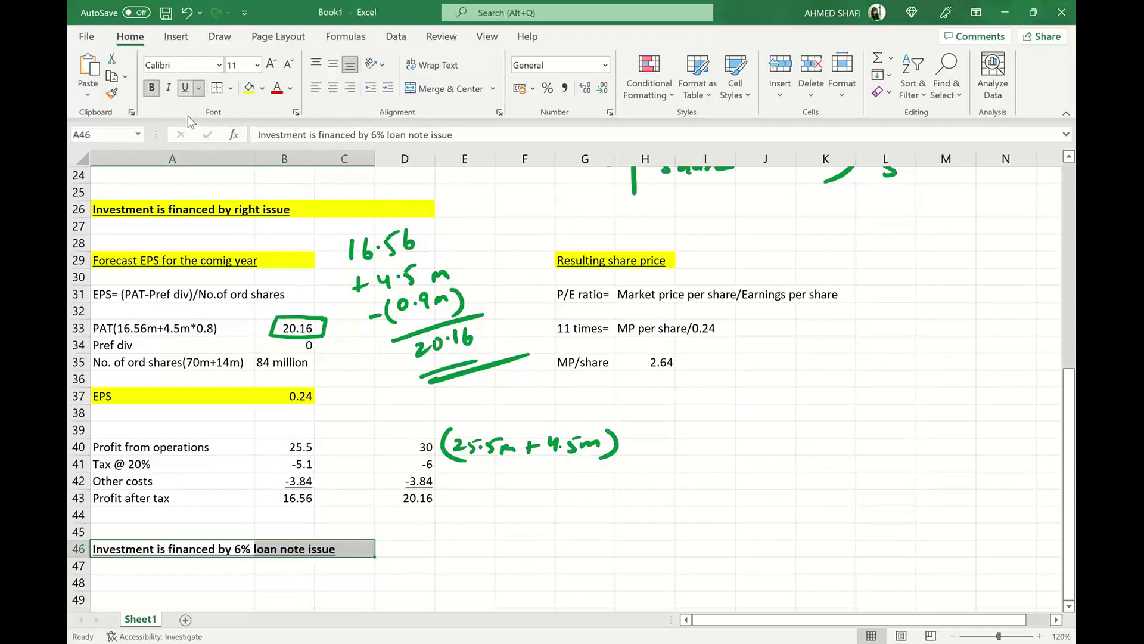
{"action": "left_click", "coordinate": [449, 562]}
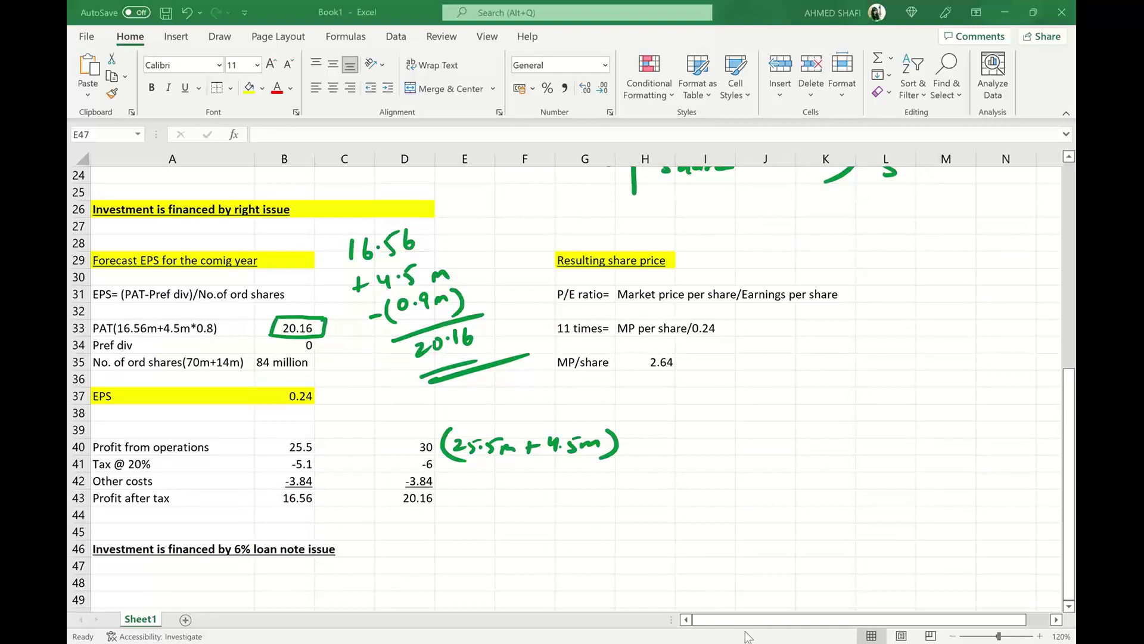
- Switch to the Word question document, ink-mark the loan notes requirement in part (b), and return to Excel
{"action": "key", "text": "alt+Tab"}
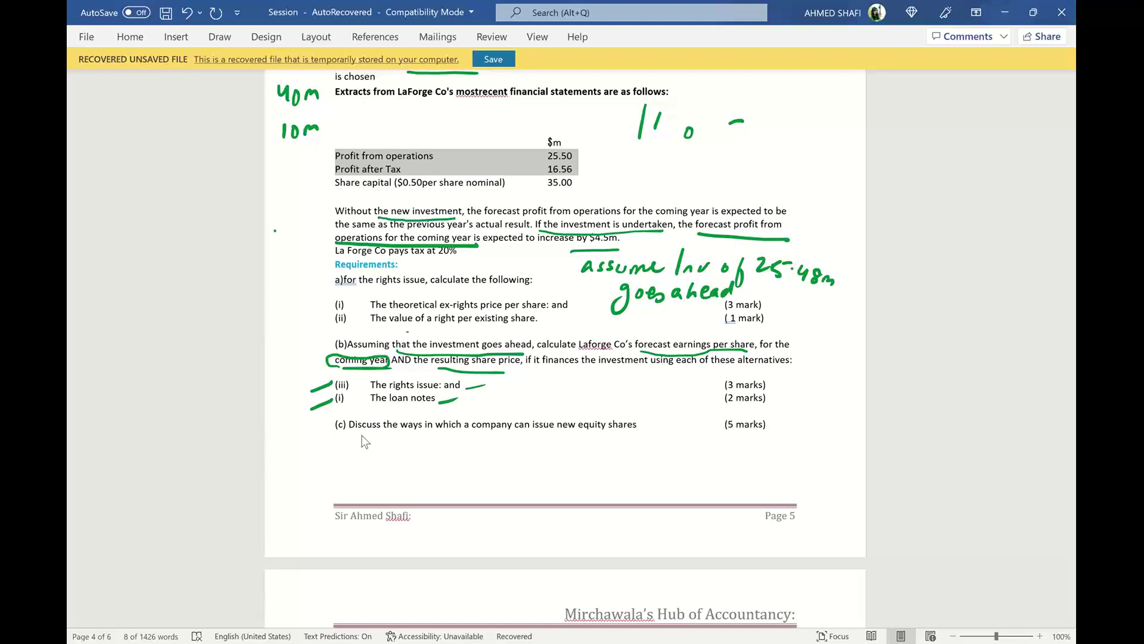
{"action": "left_click", "coordinate": [220, 37]}
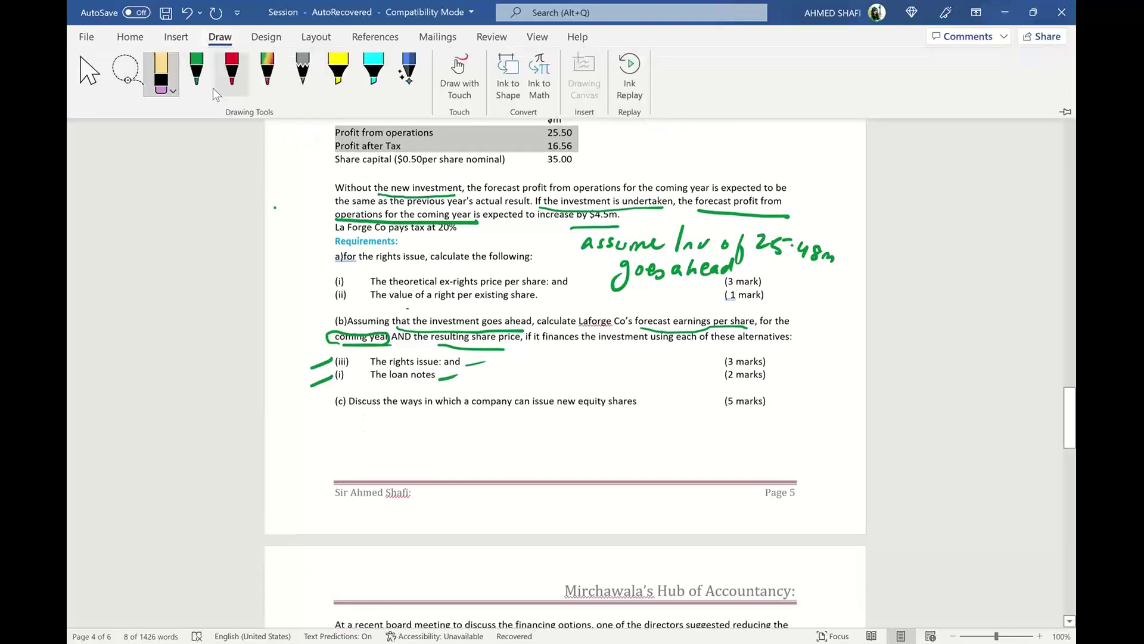
{"action": "left_click", "coordinate": [338, 305]}
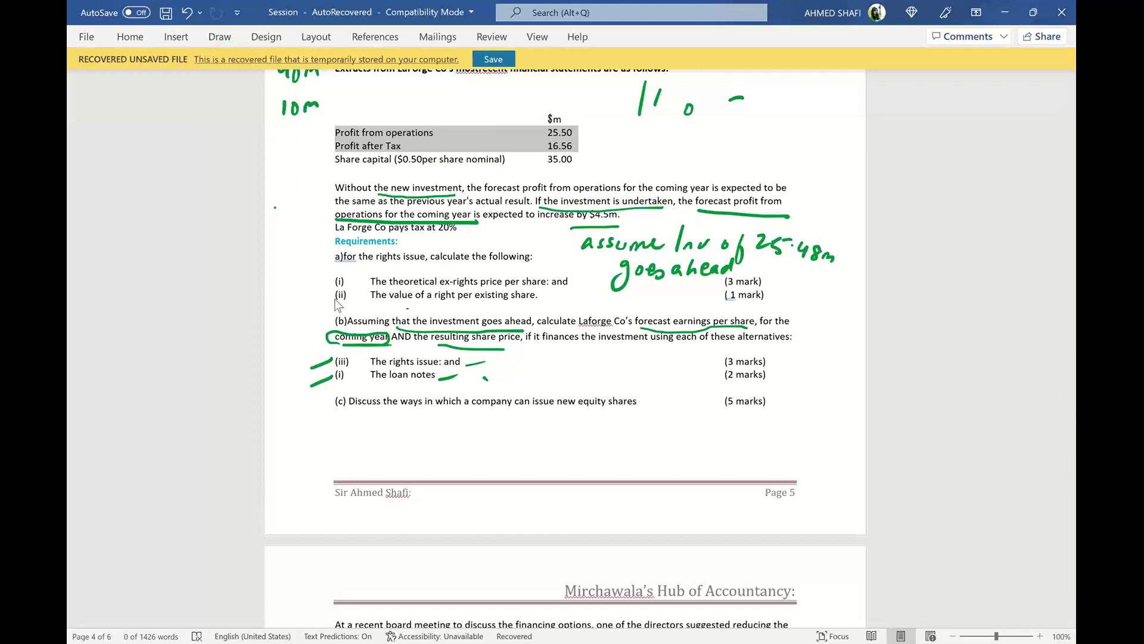
{"action": "left_click_drag", "start_coordinate": [440, 381], "coordinate": [471, 369]}
{"action": "key", "text": "alt+Tab"}
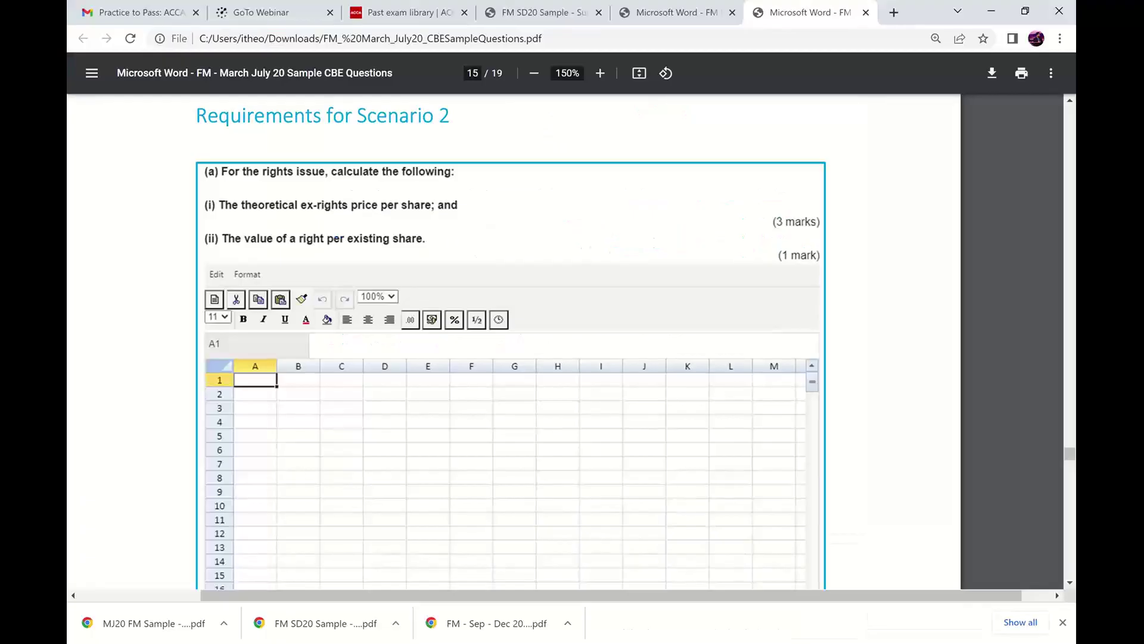
{"action": "key", "text": "alt+Tab"}
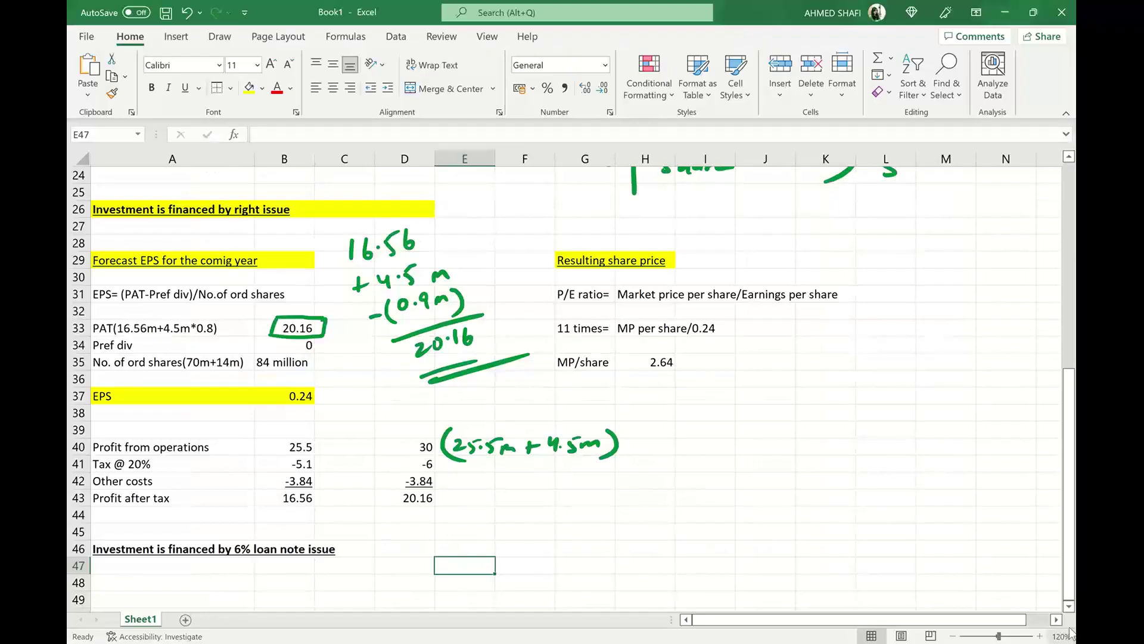
- Erase the handwritten working 16.56 + 4.5m - (0.9m) beside the rights issue EPS calculation
{"action": "scroll", "coordinate": [1071, 613], "scroll_direction": "down", "scroll_amount": 1}
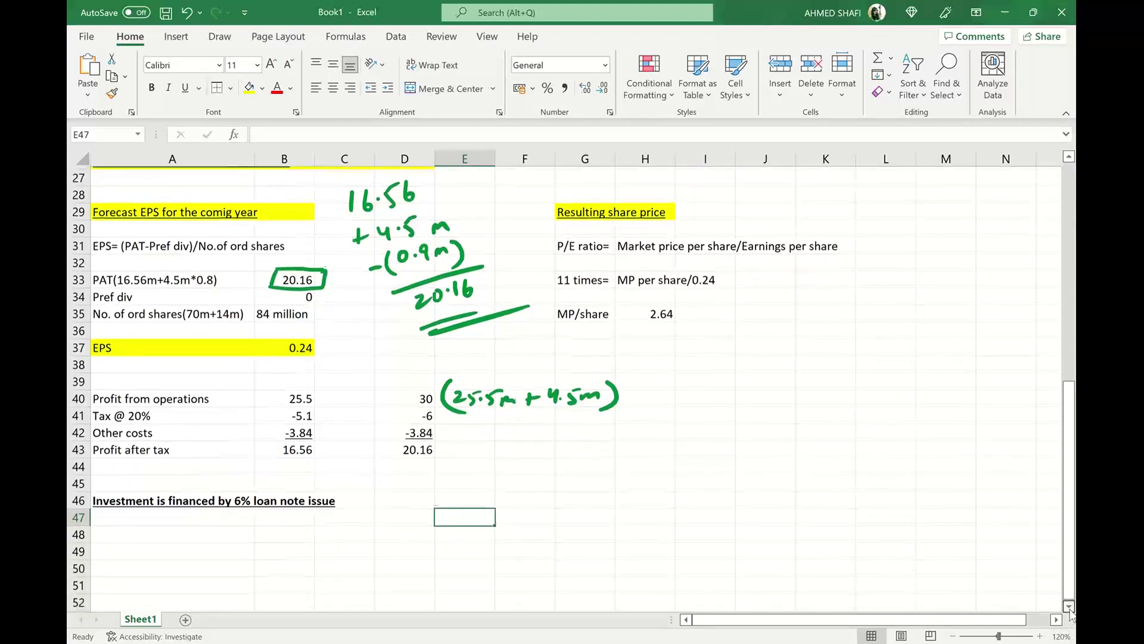
{"action": "scroll", "coordinate": [1070, 614], "scroll_direction": "down", "scroll_amount": 2}
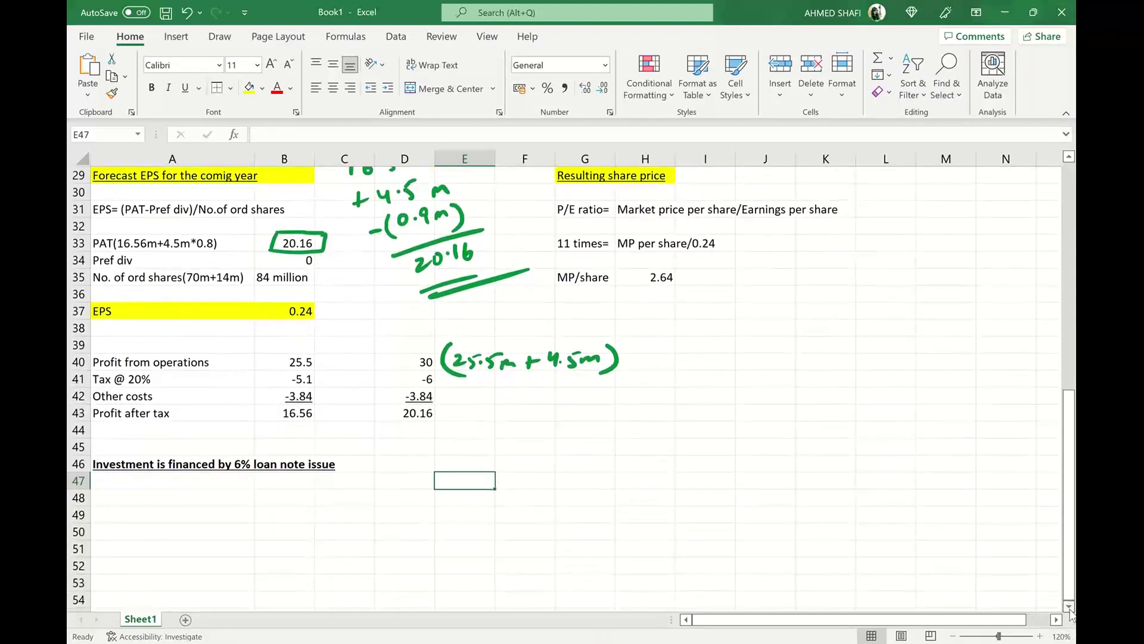
{"action": "left_click", "coordinate": [233, 36]}
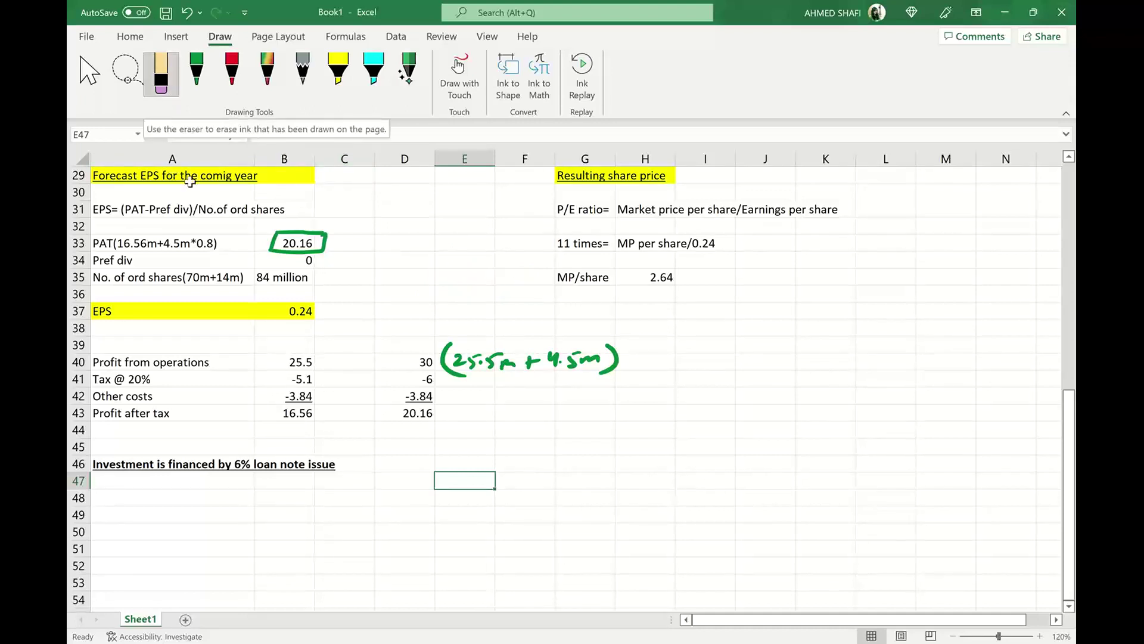
- Copy the forecast EPS and resulting share price headings and formulas in A29:L31 to A48 under the loan note heading
{"action": "left_click", "coordinate": [157, 176]}
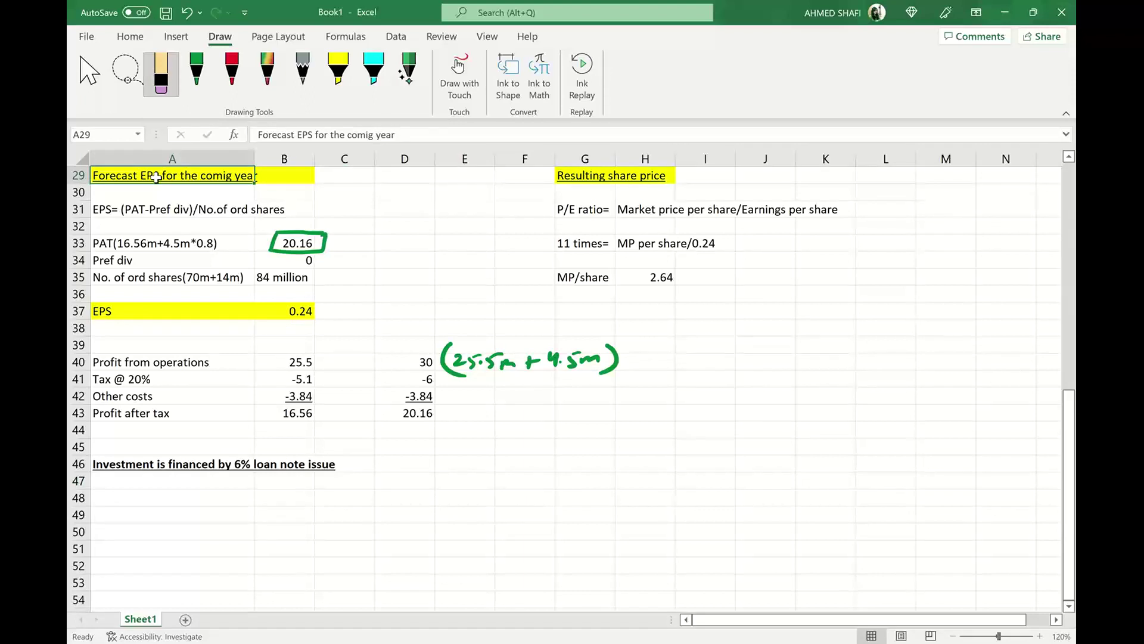
{"action": "key", "text": "shift+Right"}
{"action": "key", "text": "shift+Right"}
{"action": "key", "text": "shift+Right"}
{"action": "key", "text": "shift+Right"}
{"action": "key", "text": "shift+Right"}
{"action": "key", "text": "shift+Right"}
{"action": "key", "text": "shift+Right"}
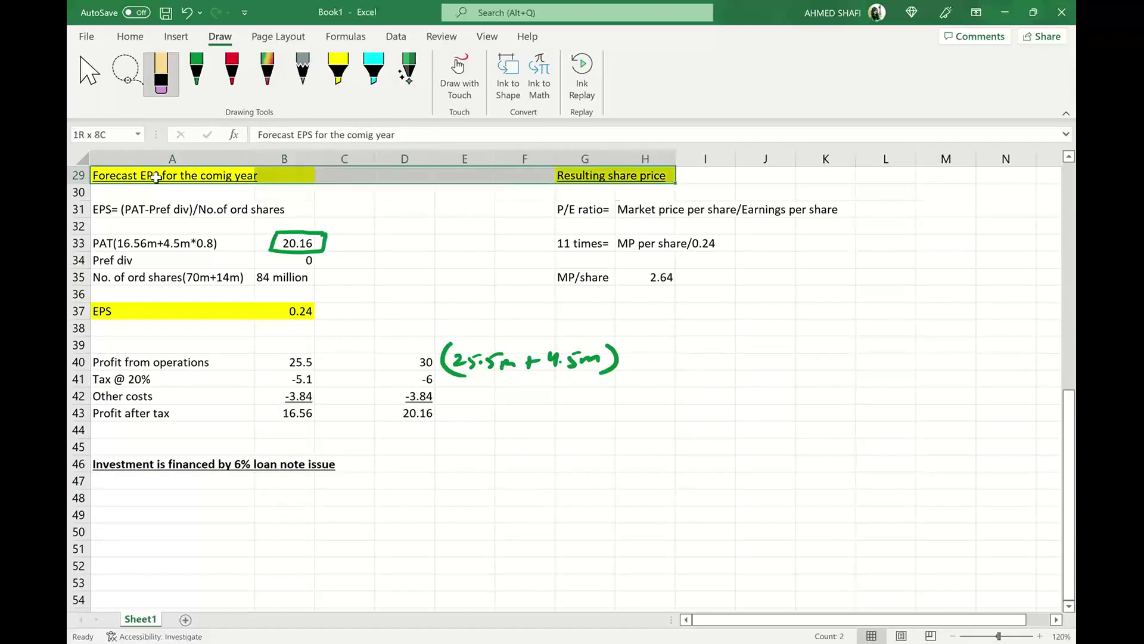
{"action": "key", "text": "shift+Down"}
{"action": "key", "text": "shift+Down"}
{"action": "key", "text": "shift+Right"}
{"action": "key", "text": "shift+Right"}
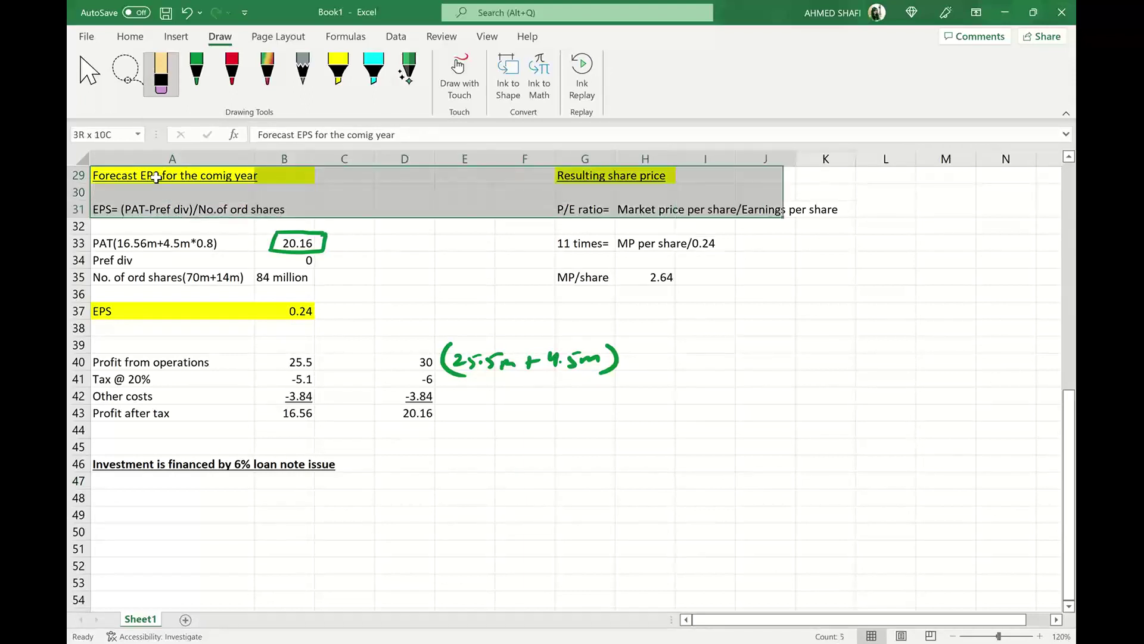
{"action": "key", "text": "shift+Right"}
{"action": "key", "text": "shift+Right"}
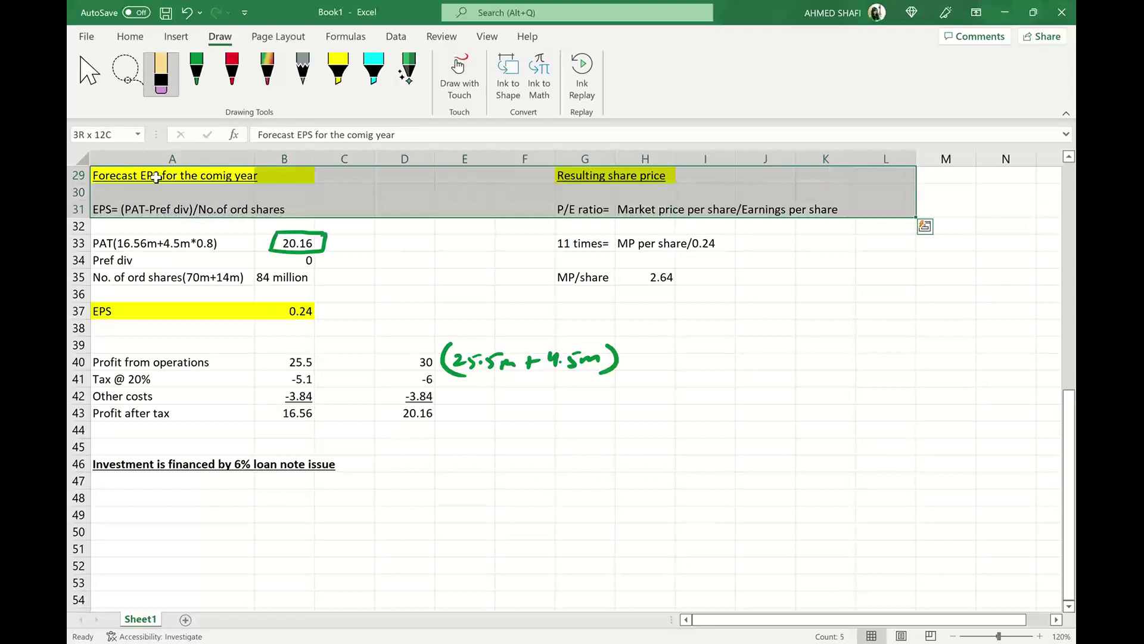
{"action": "key", "text": "ctrl+c"}
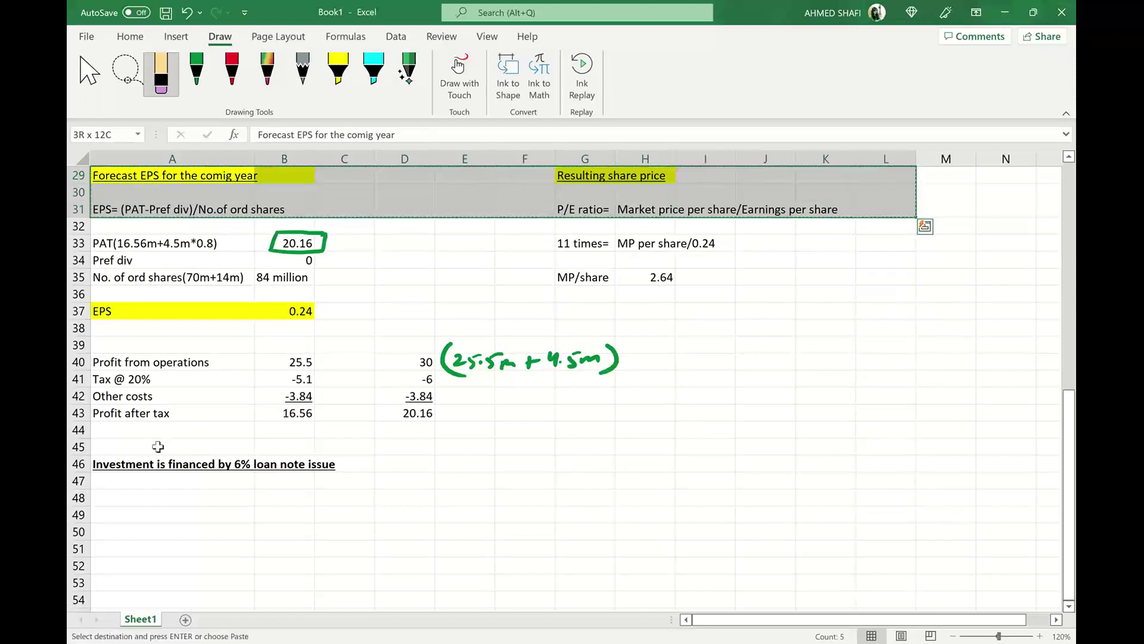
{"action": "left_click", "coordinate": [149, 498]}
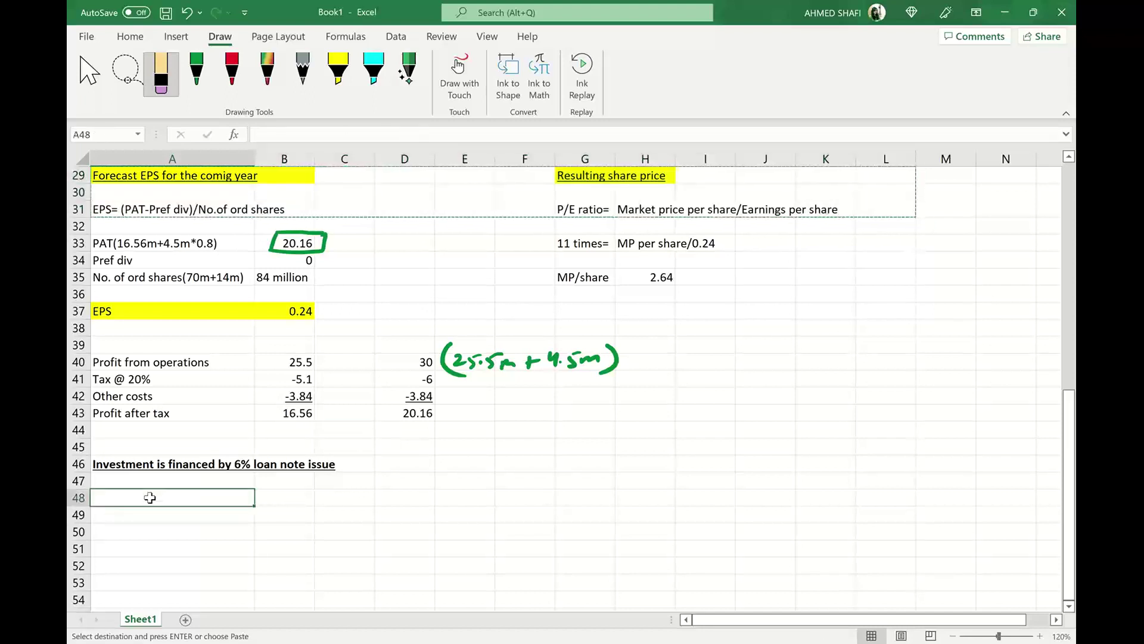
{"action": "key", "text": "ctrl+v"}
{"action": "left_click", "coordinate": [330, 603]}
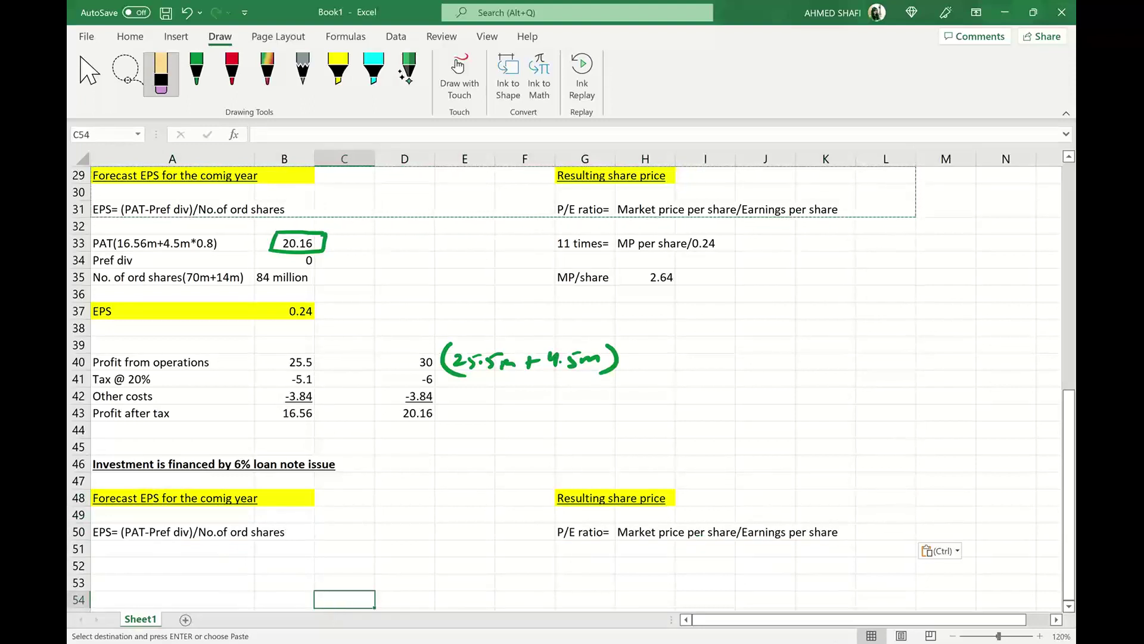
- Enter the labels PAT, Pref div and No of ordinary shares in A52:A54 below the loan note EPS formula
{"action": "left_click", "coordinate": [1069, 606]}
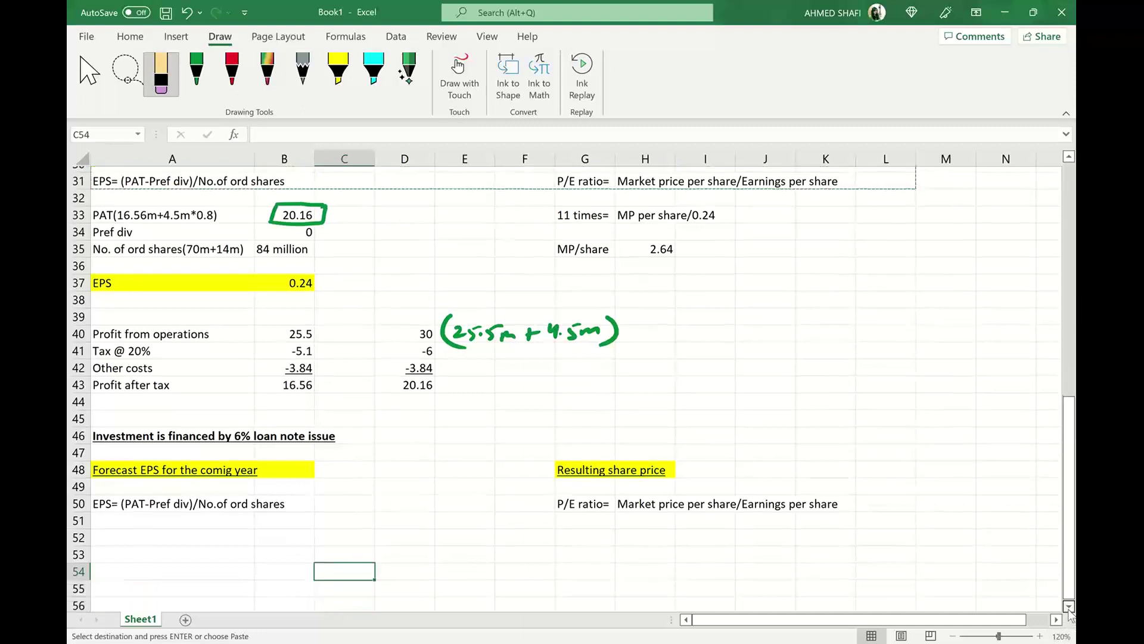
{"action": "scroll", "coordinate": [1070, 613], "scroll_direction": "down", "scroll_amount": 1}
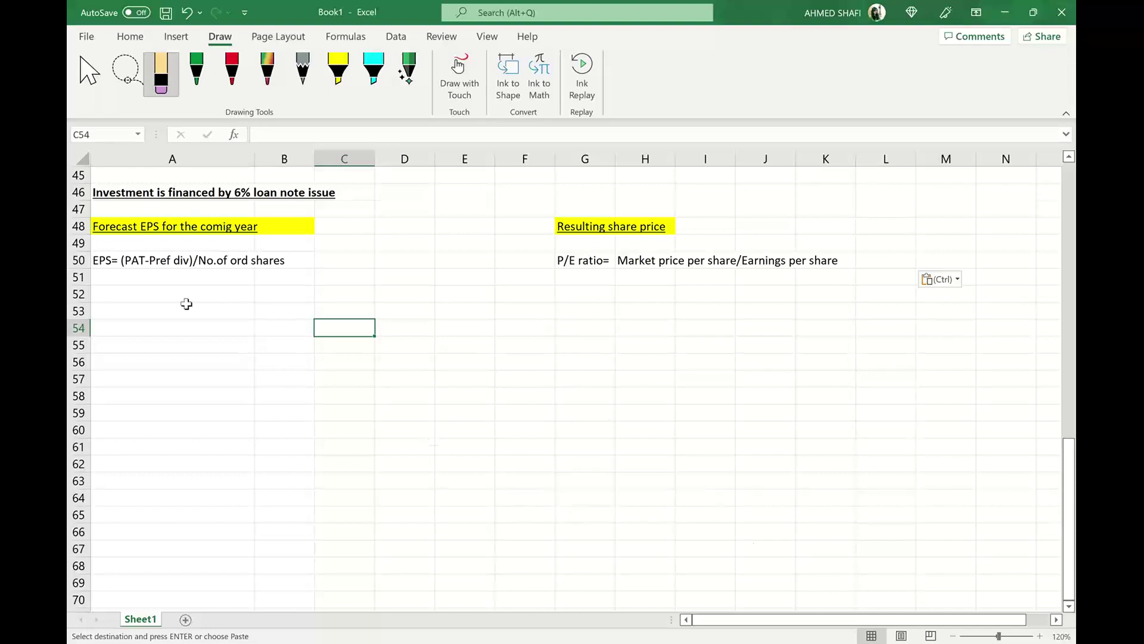
{"action": "left_click", "coordinate": [124, 295]}
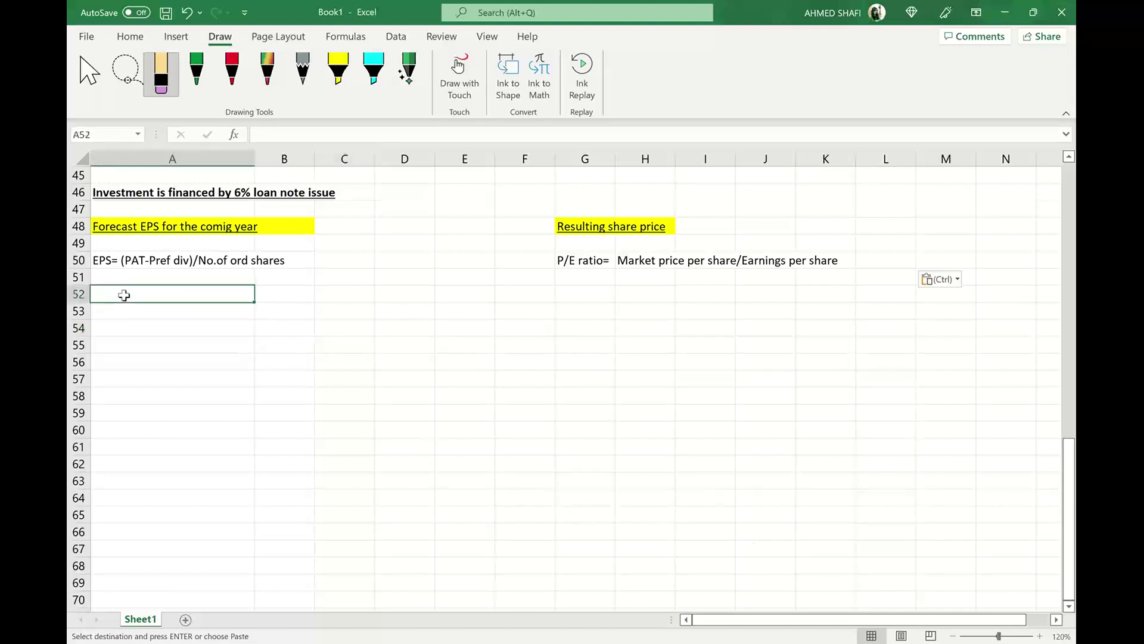
{"action": "type", "text": "PAT"}
{"action": "key", "text": "Return"}
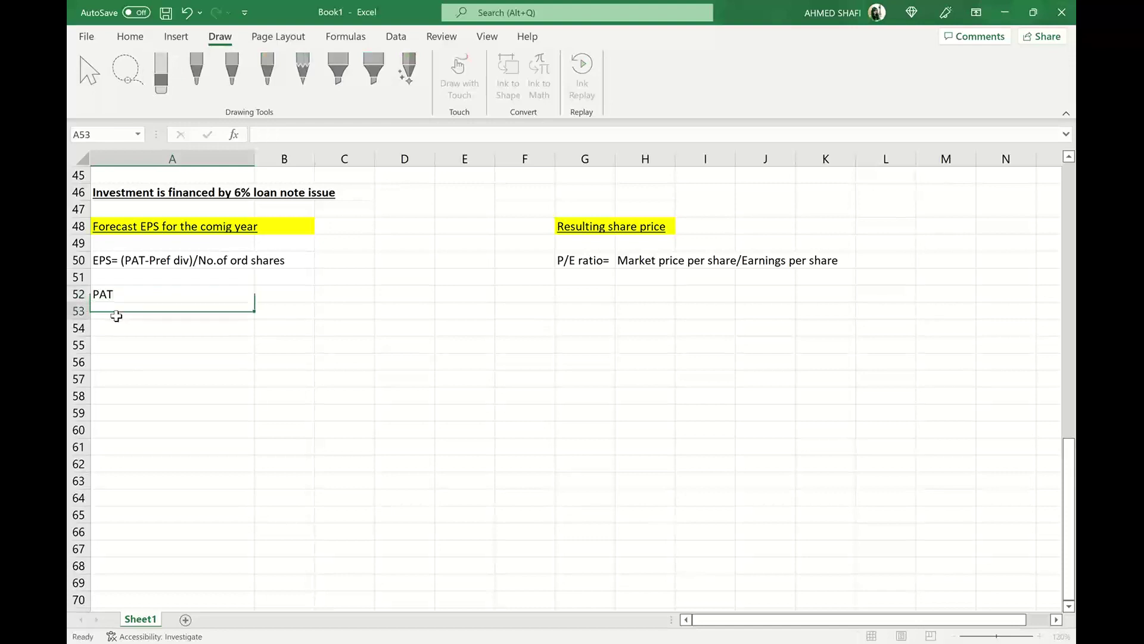
{"action": "type", "text": "Pref"}
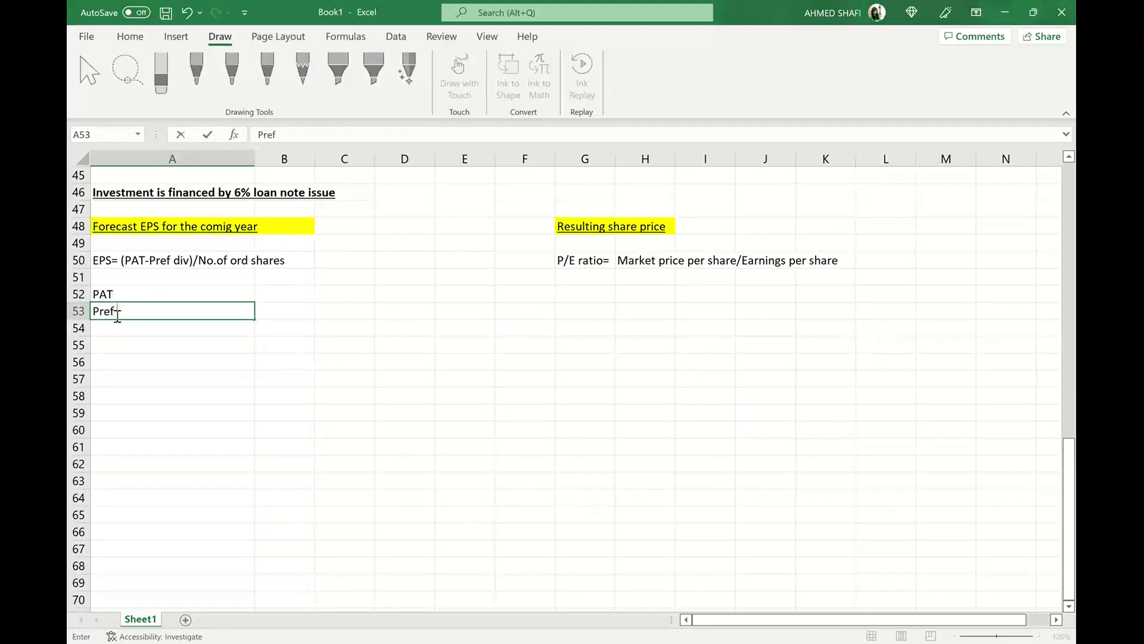
{"action": "type", "text": " div"}
{"action": "key", "text": "Return"}
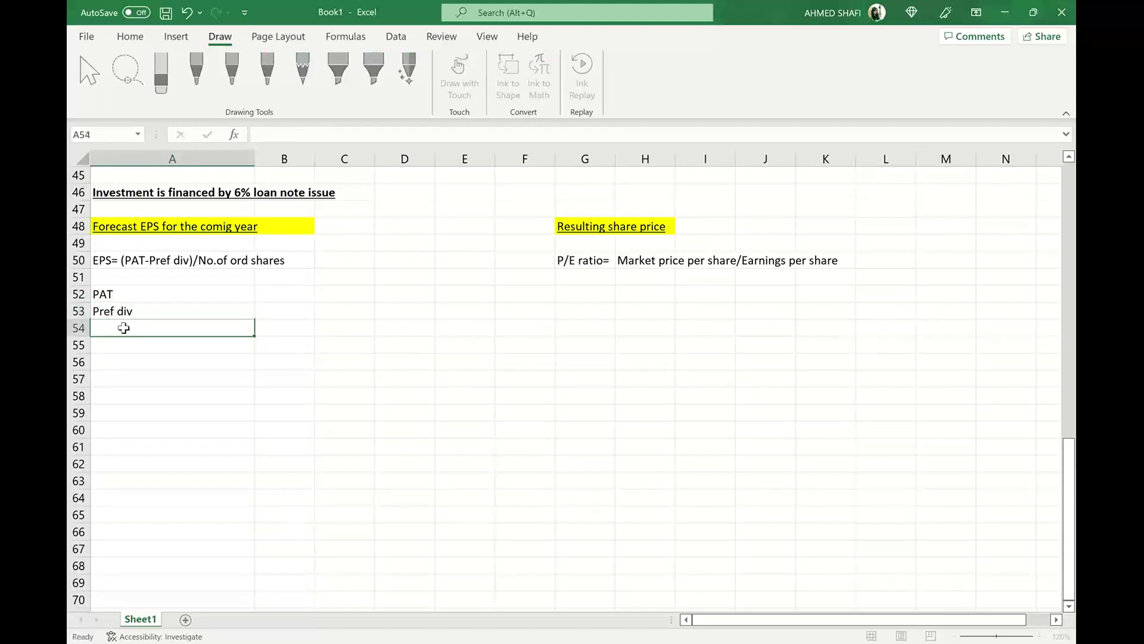
{"action": "type", "text": "No oe"}
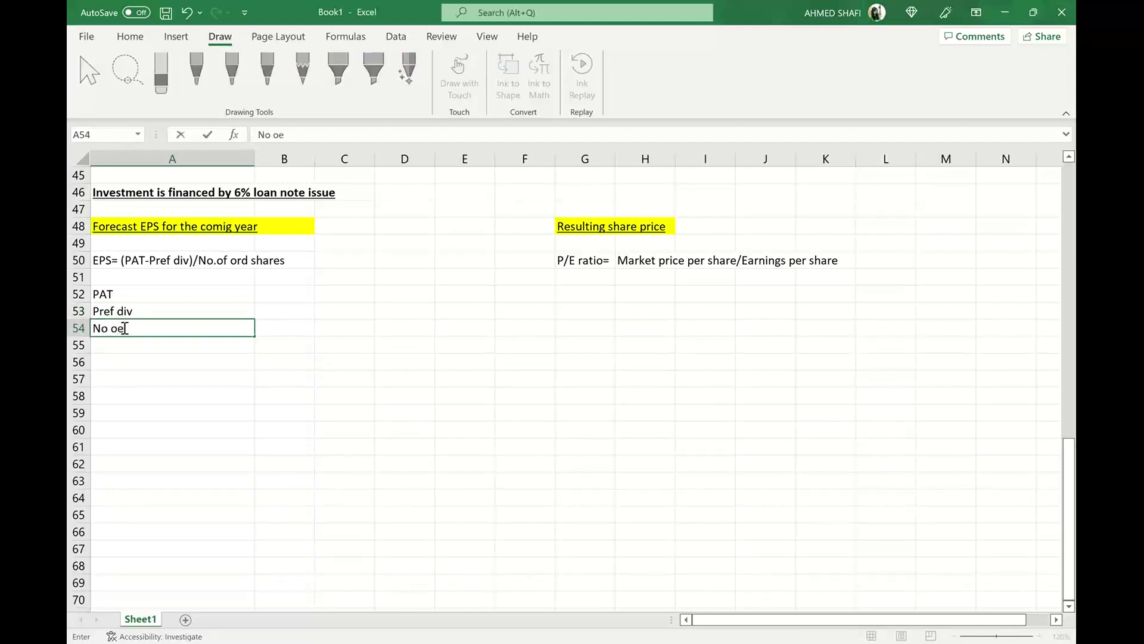
{"action": "key", "text": "BackSpace"}
{"action": "type", "text": "f ordinary shares"}
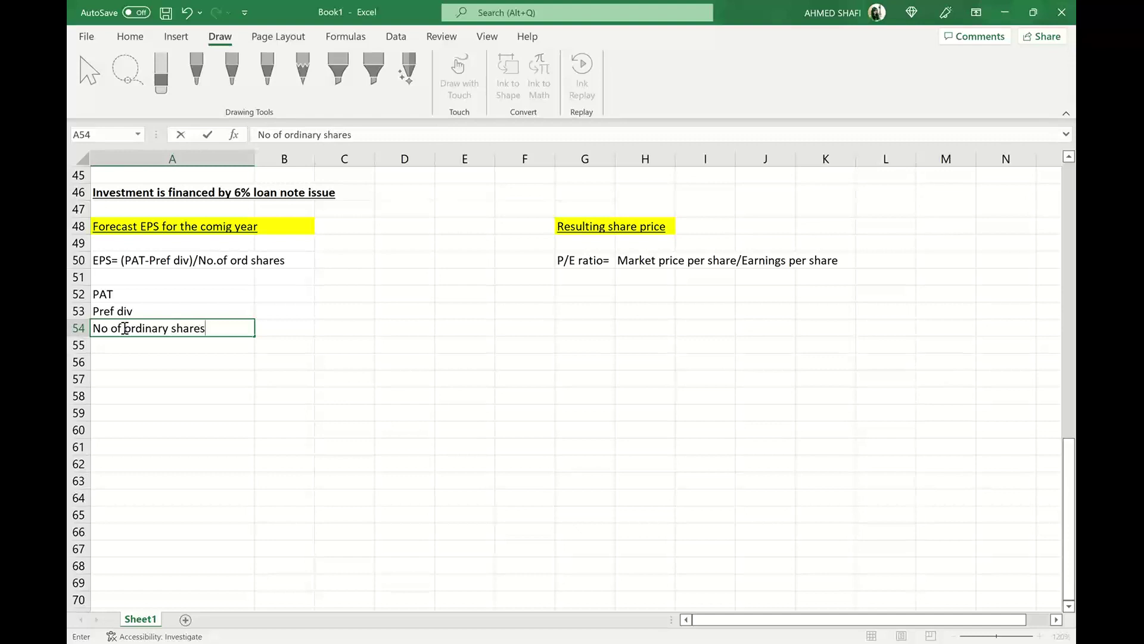
{"action": "left_click", "coordinate": [159, 378]}
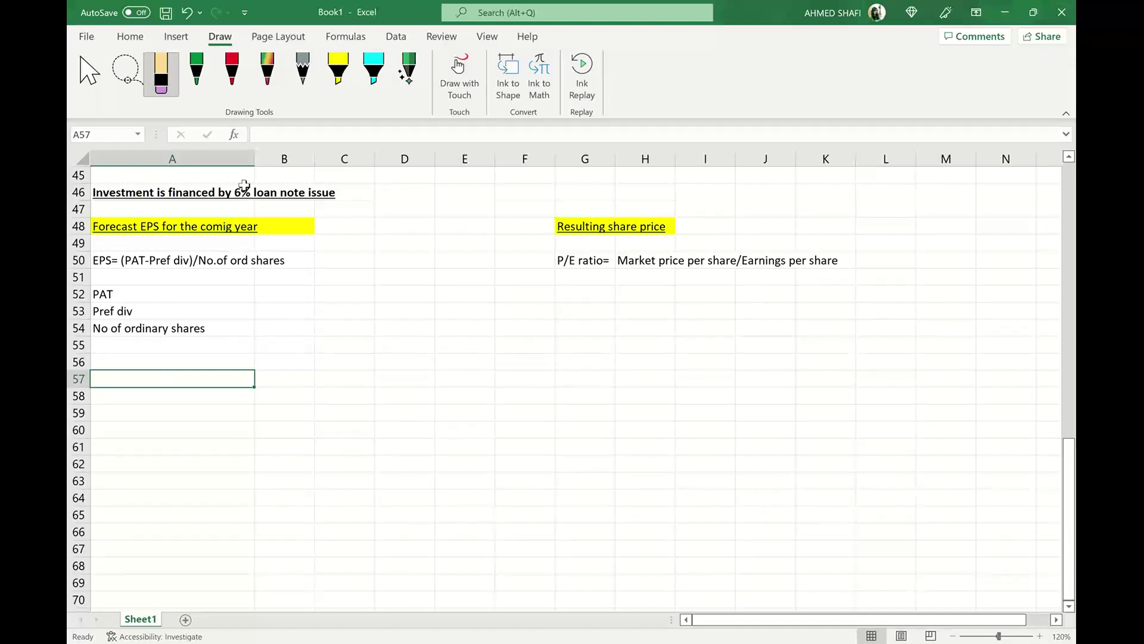
- Widen column A and append (70m+0) to the No of ordinary shares label in A54
{"action": "left_click_drag", "start_coordinate": [255, 156], "coordinate": [285, 163]}
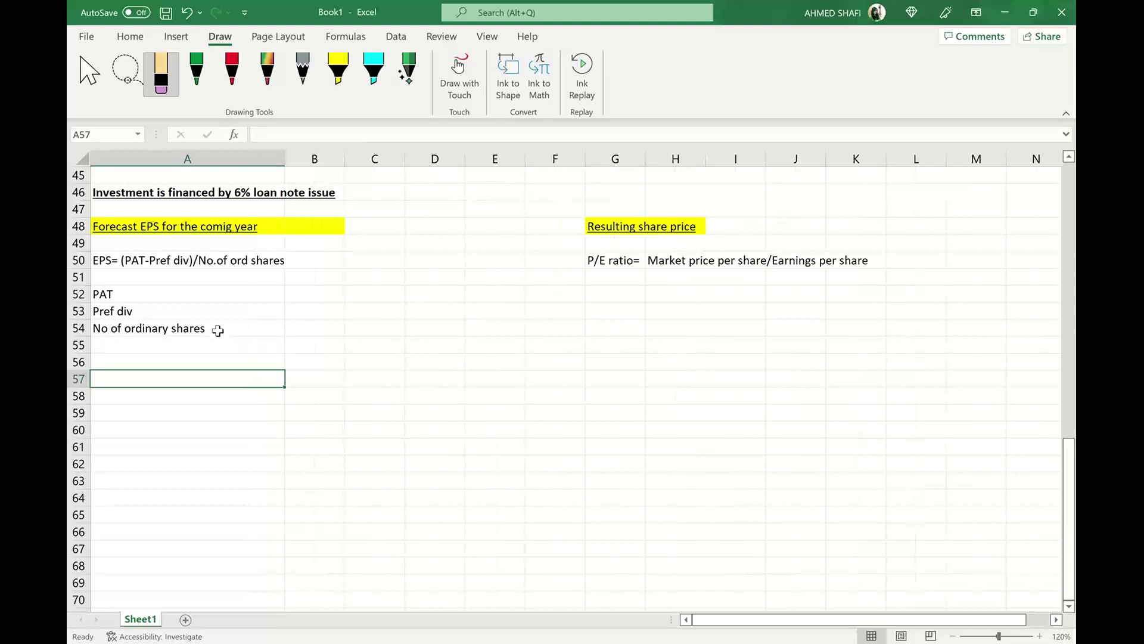
{"action": "double_click", "coordinate": [219, 328]}
{"action": "type", "text": "("}
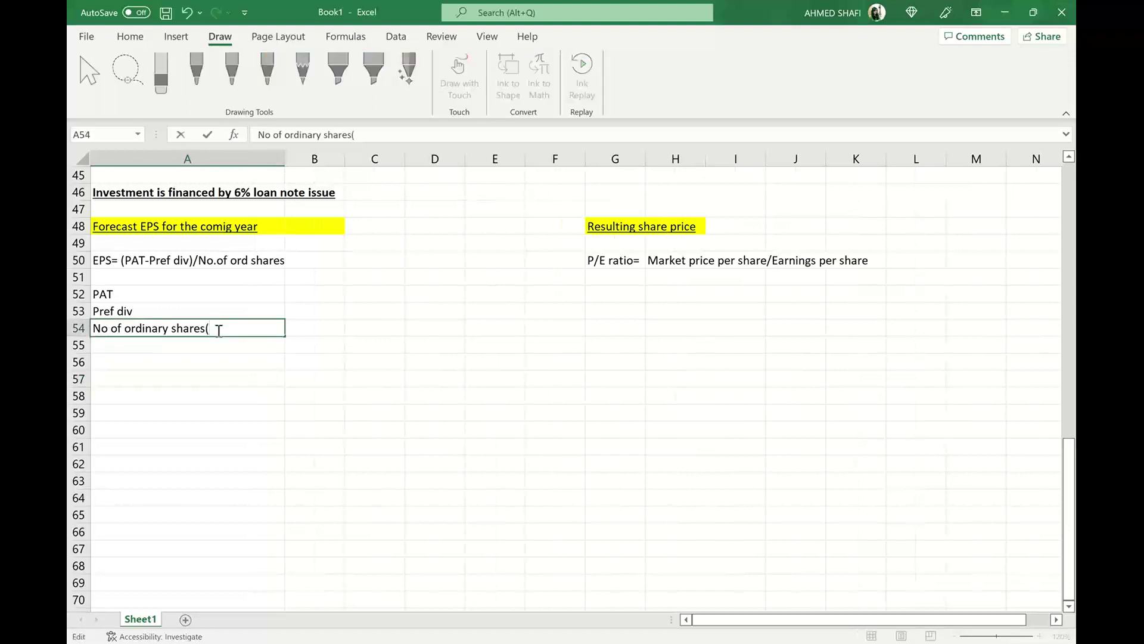
{"action": "type", "text": "70m+"}
{"action": "type", "text": "0)"}
- Enter 70 million as the number of ordinary shares in B54 and 0 as the preference dividend in B53
{"action": "left_click", "coordinate": [299, 328]}
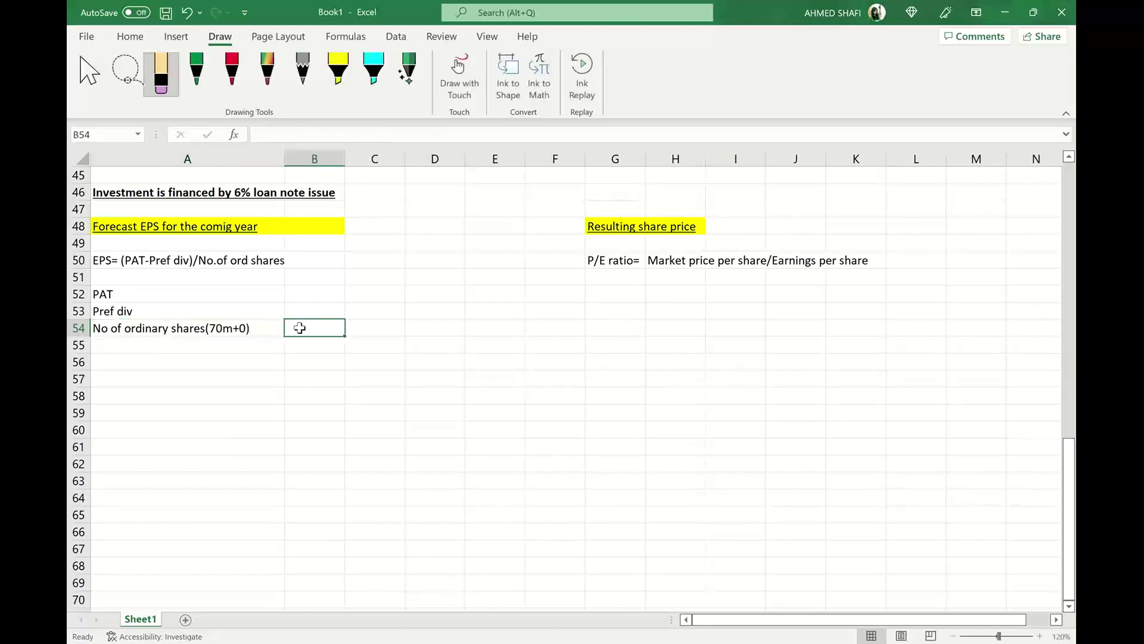
{"action": "type", "text": "70"}
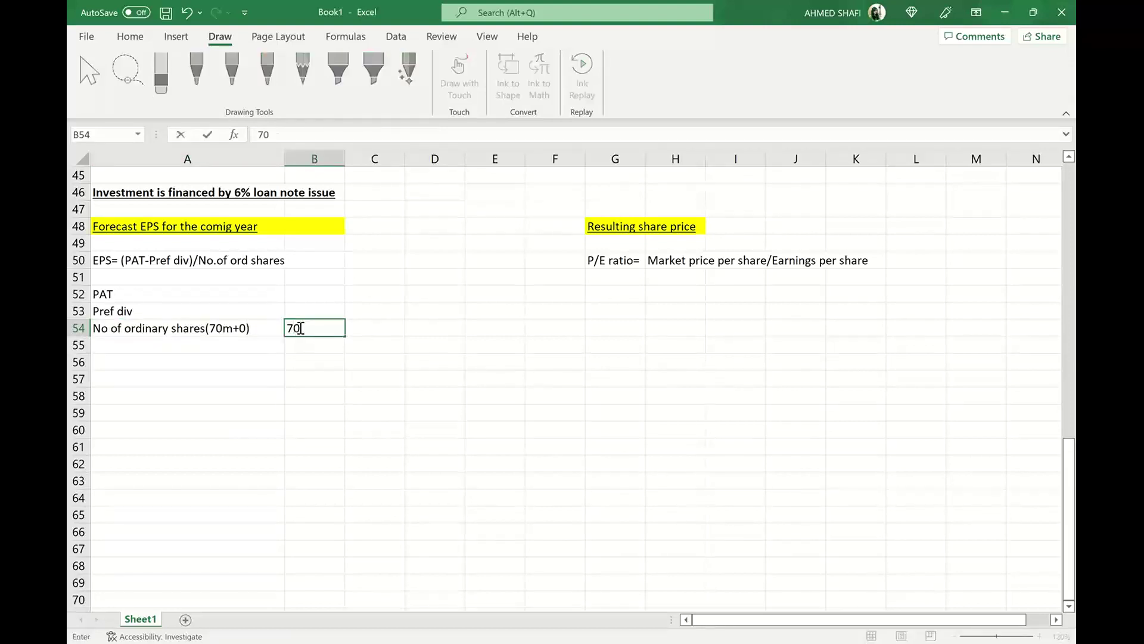
{"action": "type", "text": " million"}
{"action": "left_click", "coordinate": [325, 366]}
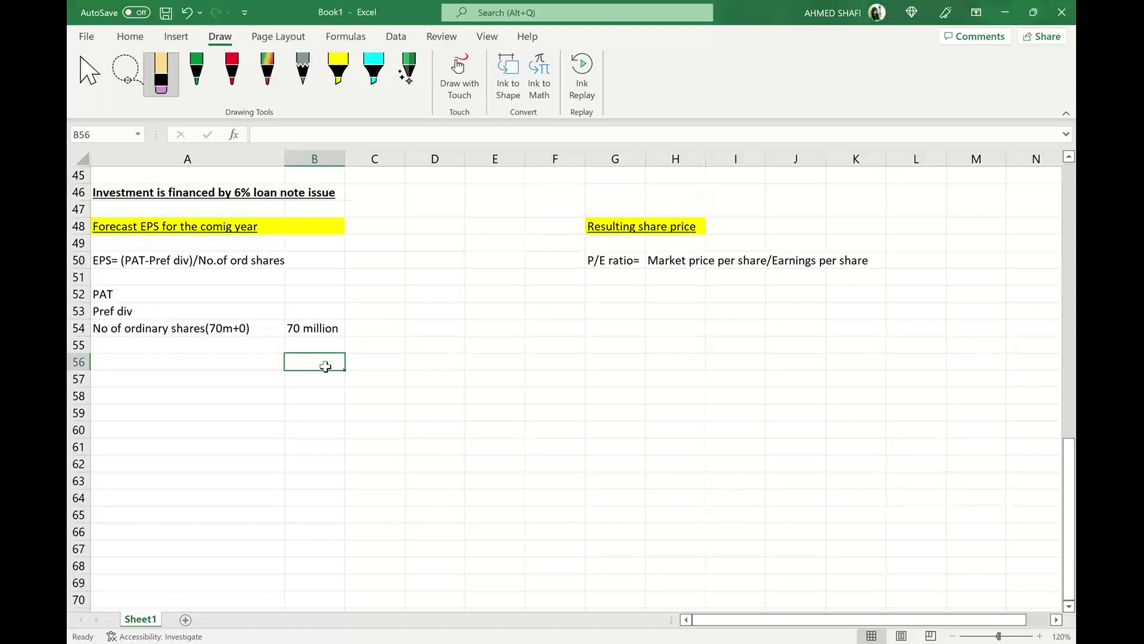
{"action": "left_click", "coordinate": [326, 311]}
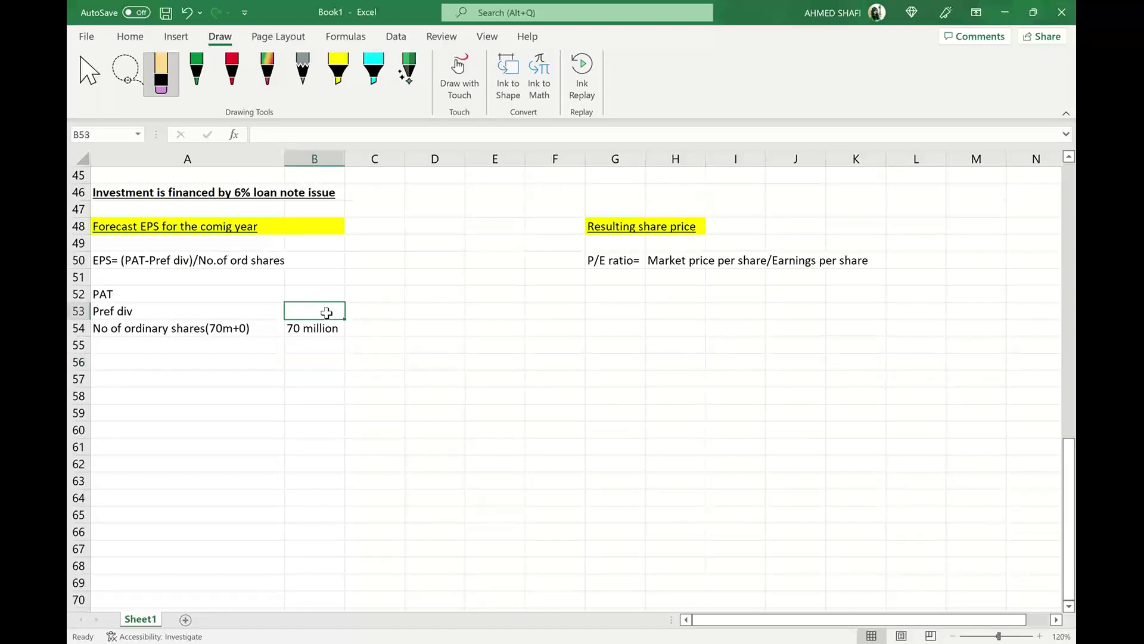
{"action": "type", "text": "0"}
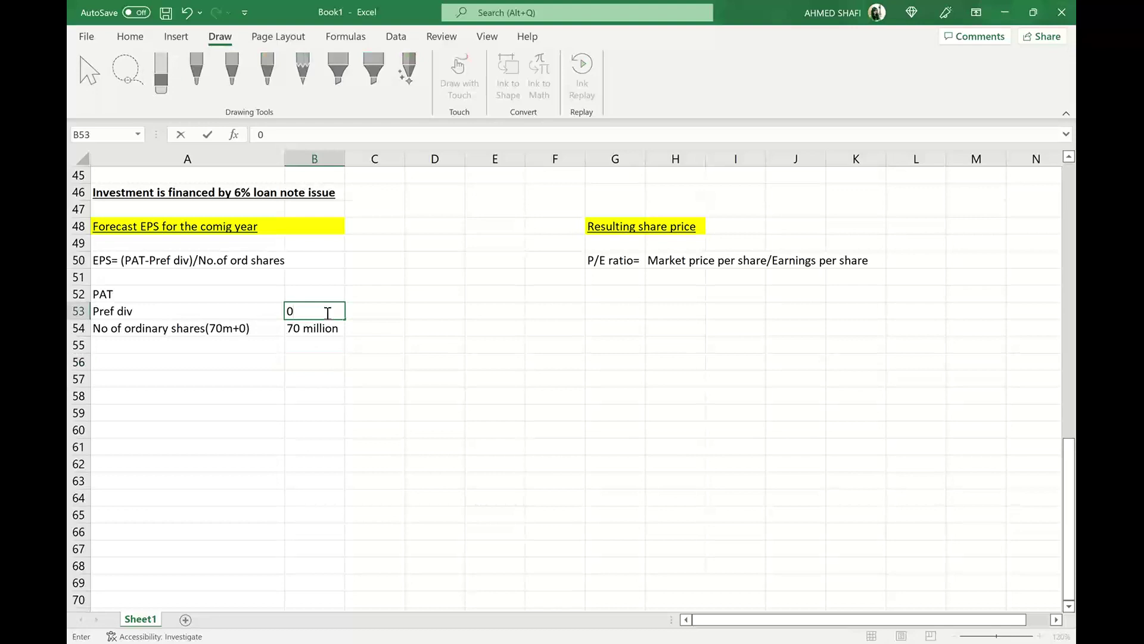
{"action": "left_click", "coordinate": [339, 411]}
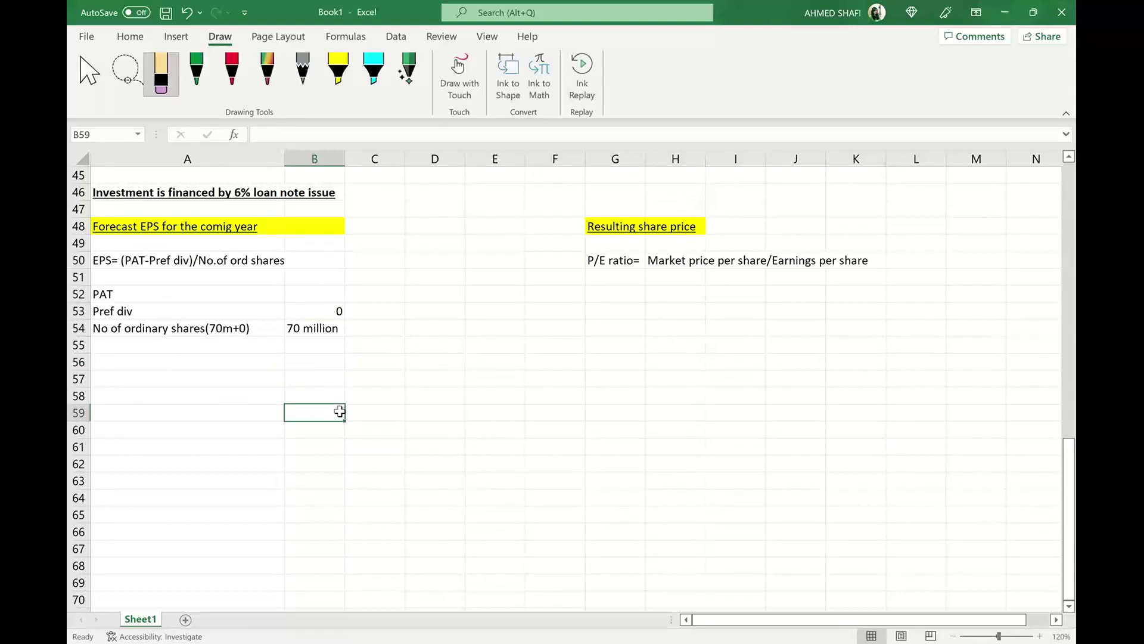
- Extend the PAT label in A52 with the working to read PAT(16.56m+4.5m*0.8-
{"action": "left_click", "coordinate": [127, 306]}
{"action": "key", "text": "Down"}
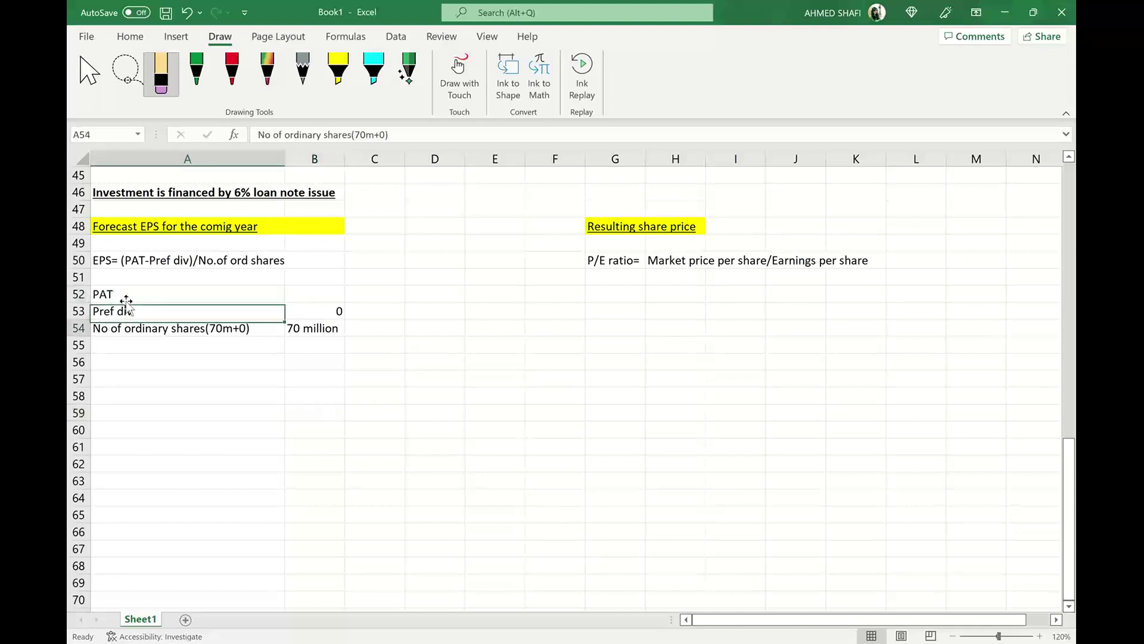
{"action": "key", "text": "Up"}
{"action": "key", "text": "Up"}
{"action": "key", "text": "Up"}
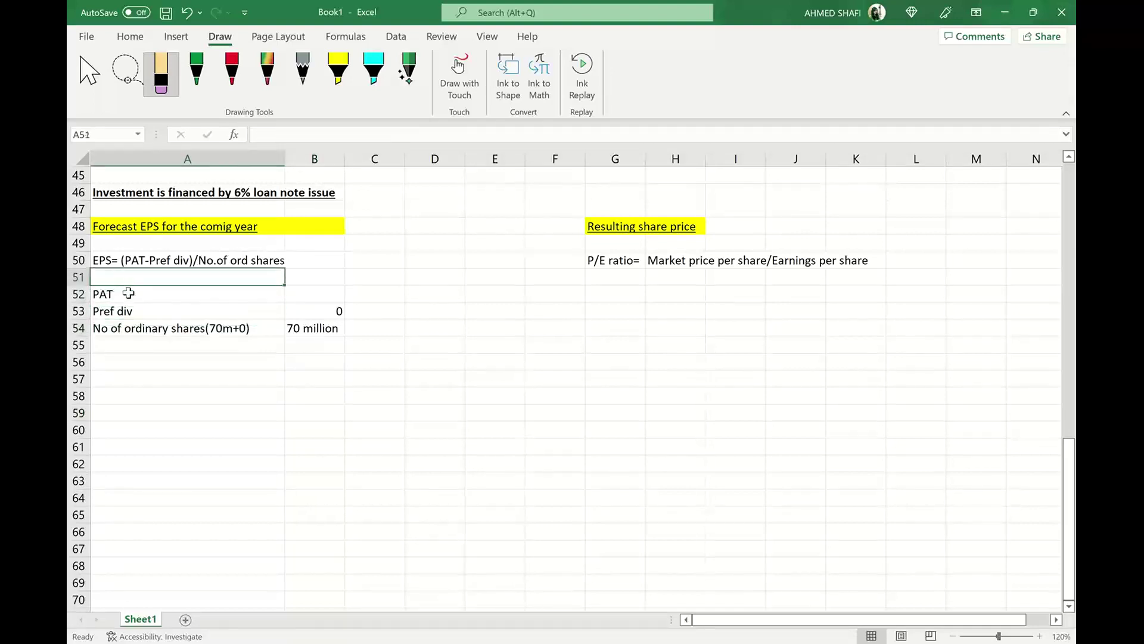
{"action": "double_click", "coordinate": [130, 294]}
{"action": "type", "text": "("}
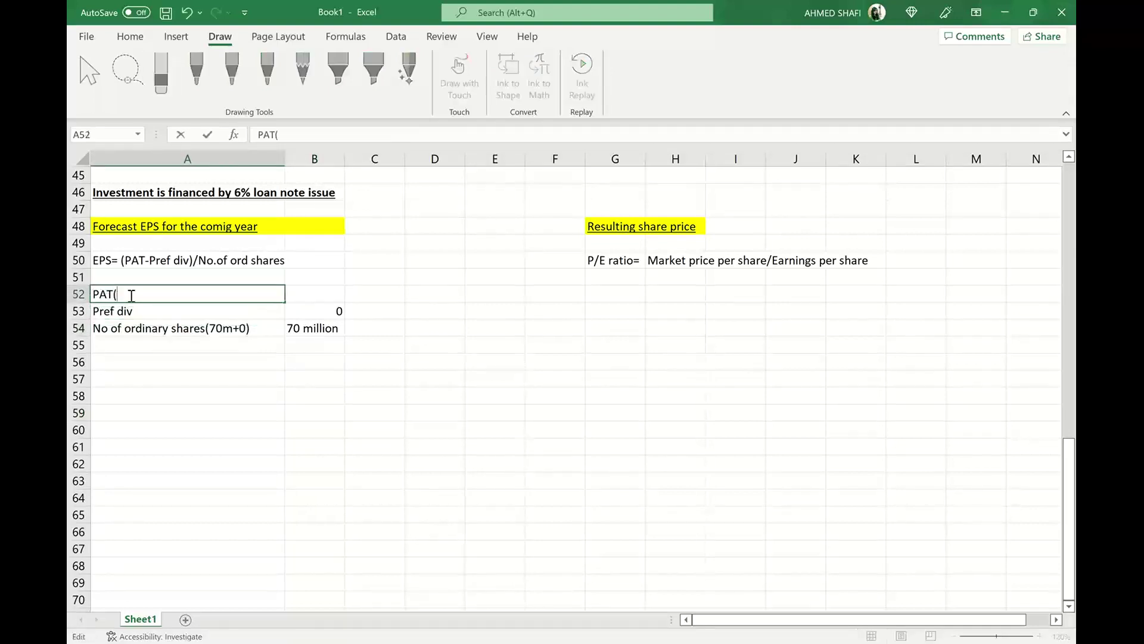
{"action": "type", "text": "16.56"}
{"action": "type", "text": "+4.5"}
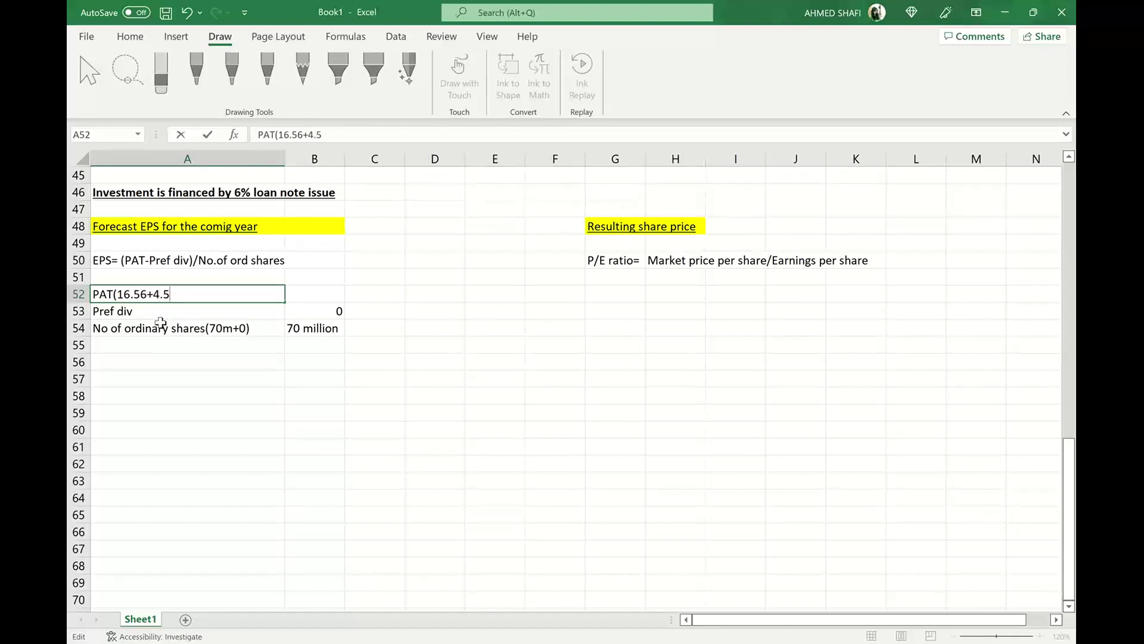
{"action": "left_click", "coordinate": [148, 294]}
{"action": "type", "text": "m+4.5m*0.8-"}
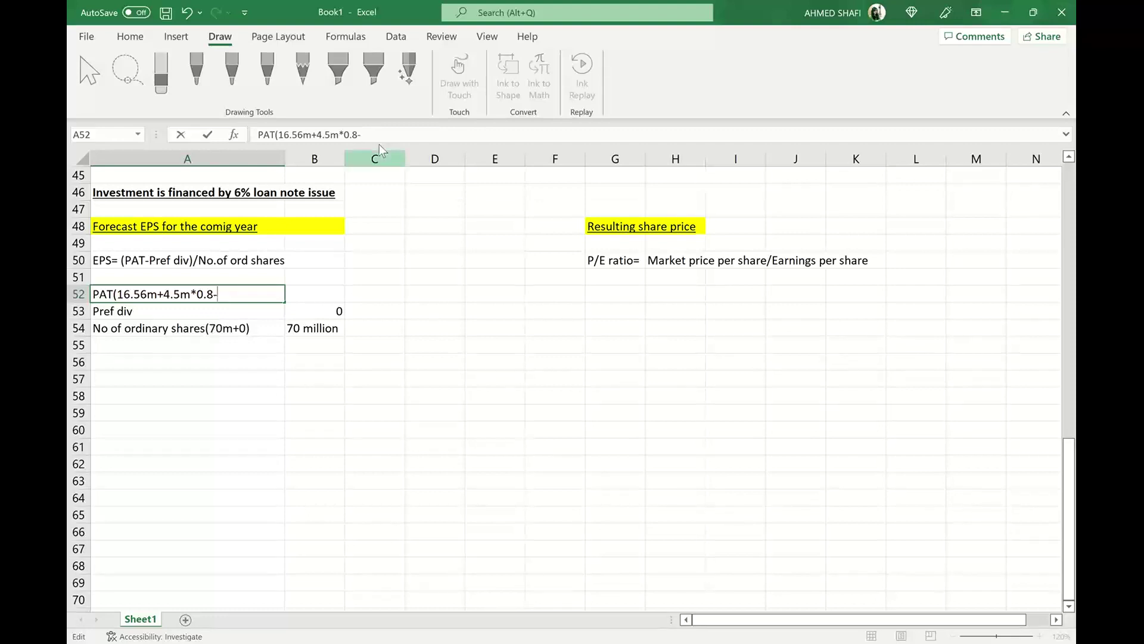
- Handwrite the loan note interest working "6% of 25.48m =" in green ink beside the loan note heading
{"action": "left_click", "coordinate": [152, 37]}
{"action": "left_click", "coordinate": [220, 37]}
{"action": "left_click", "coordinate": [130, 38]}
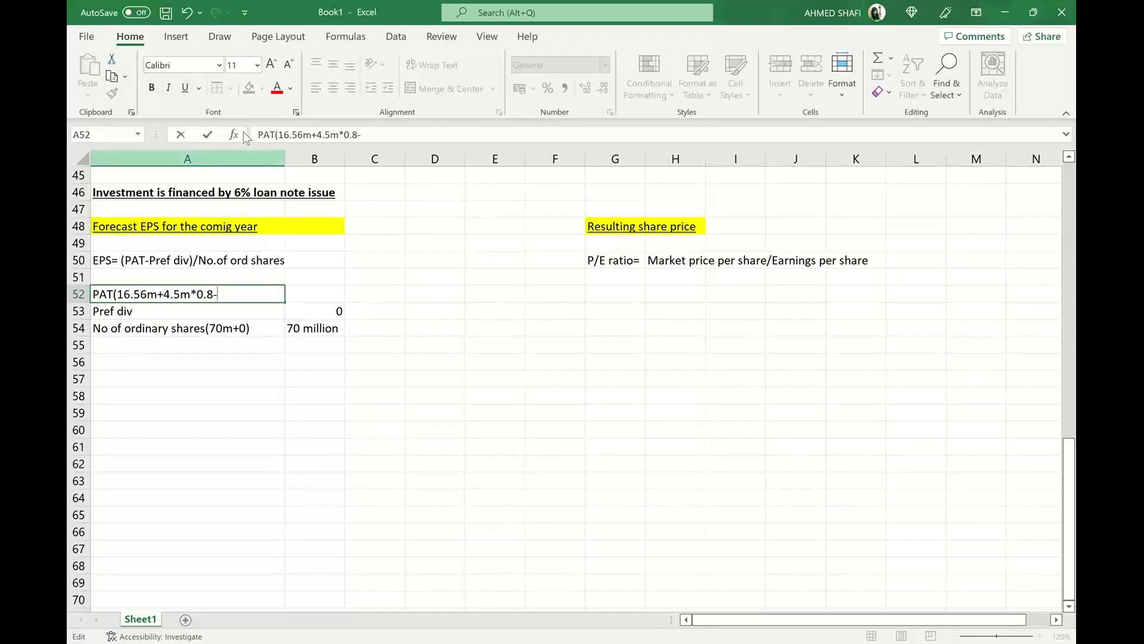
{"action": "left_click", "coordinate": [369, 206]}
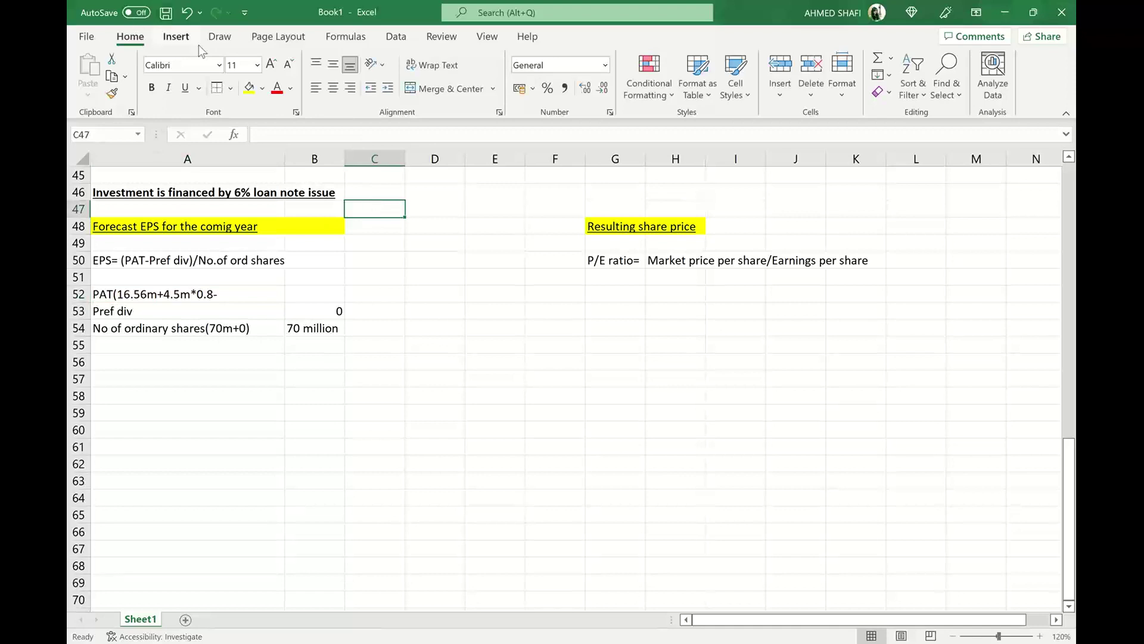
{"action": "left_click", "coordinate": [231, 48]}
{"action": "left_click", "coordinate": [192, 76]}
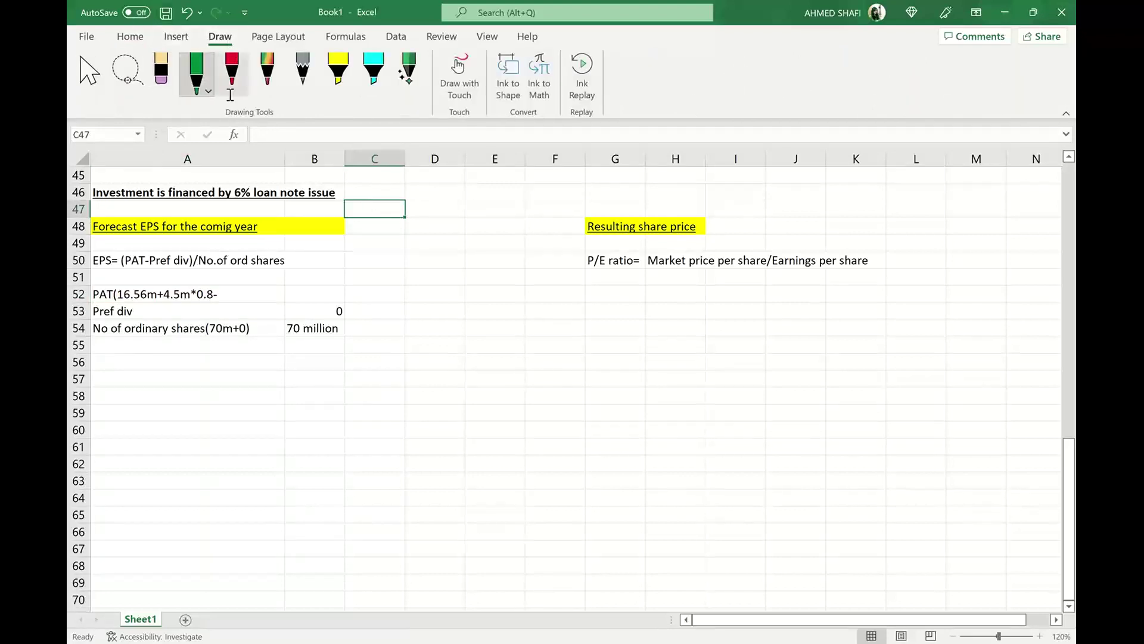
{"action": "mouse_move", "coordinate": [425, 195]}
{"action": "left_mouse_down"}
{"action": "mouse_move", "coordinate": [430, 228]}
{"action": "mouse_move", "coordinate": [452, 209]}
{"action": "mouse_move", "coordinate": [468, 224]}
{"action": "mouse_move", "coordinate": [489, 211]}
{"action": "left_mouse_up"}
{"action": "left_click", "coordinate": [425, 221]}
{"action": "left_click_drag", "start_coordinate": [491, 205], "coordinate": [500, 197]}
{"action": "mouse_move", "coordinate": [513, 194]}
{"action": "left_mouse_down"}
{"action": "mouse_move", "coordinate": [520, 208]}
{"action": "mouse_move", "coordinate": [555, 195]}
{"action": "left_mouse_up"}
{"action": "left_click_drag", "start_coordinate": [428, 241], "coordinate": [437, 239]}
{"action": "left_click_drag", "start_coordinate": [431, 246], "coordinate": [444, 243]}
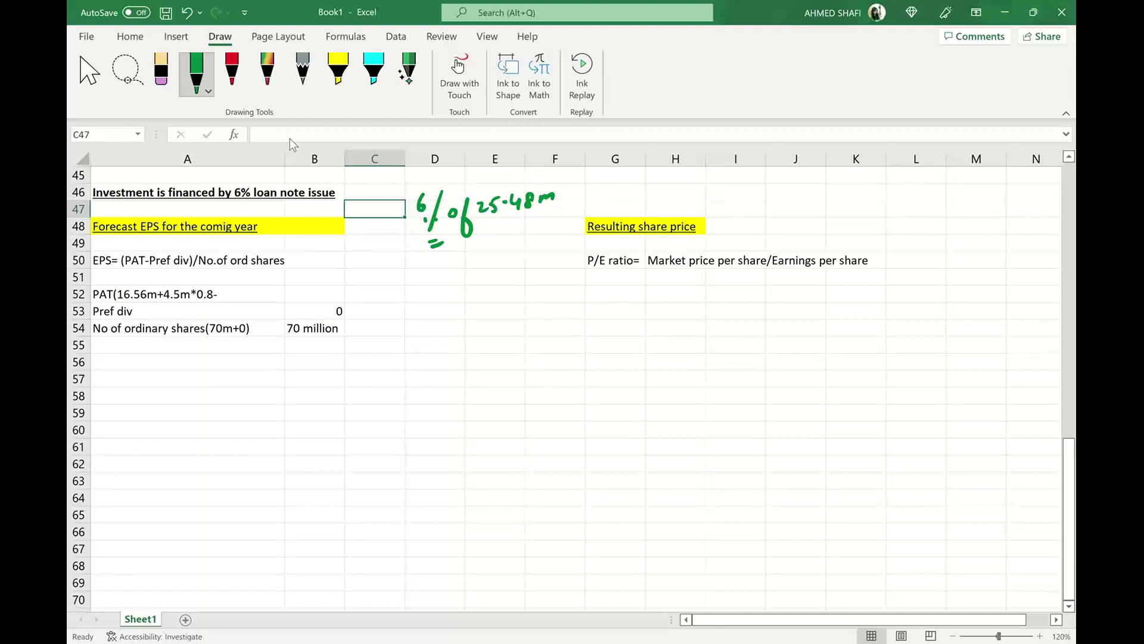
- Add the 1.5288m interest deduction to the PAT working in A52 so it reads PAT(16.56m+4.5m*0.8 - 1.5288m
{"action": "double_click", "coordinate": [235, 297]}
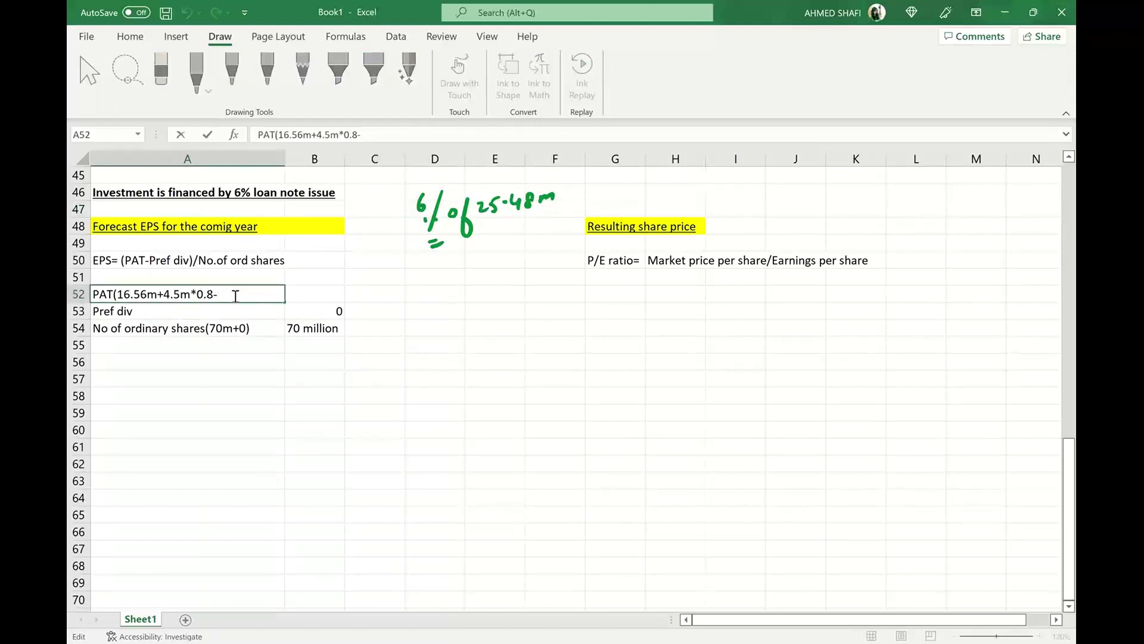
{"action": "key", "text": "BackSpace"}
{"action": "type", "text": "- 1"}
{"action": "type", "text": ".5288m"}
{"action": "left_click", "coordinate": [284, 173]}
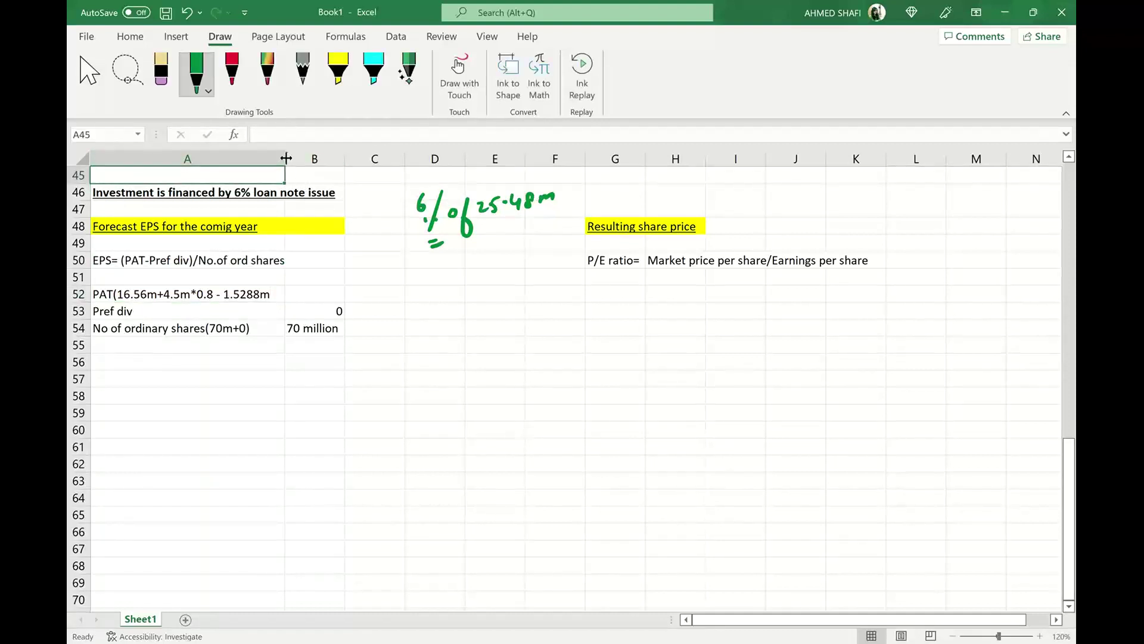
- Widen column A slightly and cut the PAT working in A52 back to "PAT(16.56m+"
{"action": "left_click_drag", "start_coordinate": [287, 158], "coordinate": [305, 161]}
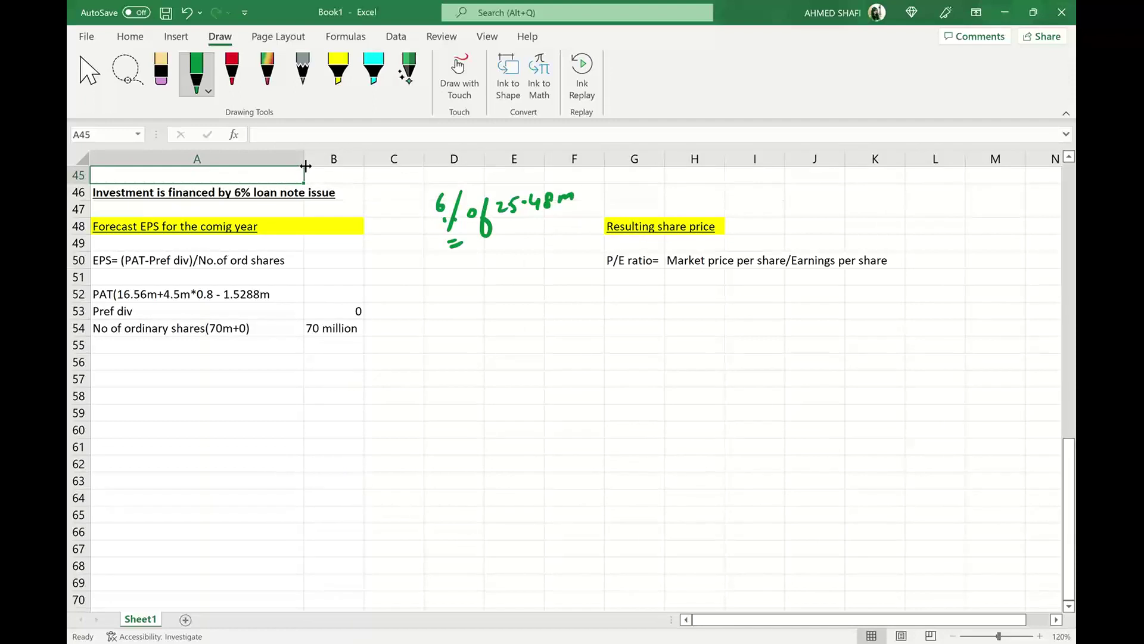
{"action": "double_click", "coordinate": [279, 292]}
{"action": "key", "text": "BackSpace"}
{"action": "key", "text": "BackSpace"}
{"action": "key", "text": "BackSpace"}
{"action": "key", "text": "BackSpace"}
{"action": "key", "text": "BackSpace"}
{"action": "key", "text": "BackSpace"}
{"action": "key", "text": "BackSpace"}
{"action": "key", "text": "BackSpace"}
{"action": "key", "text": "BackSpace"}
{"action": "key", "text": "BackSpace"}
{"action": "key", "text": "BackSpace"}
{"action": "key", "text": "BackSpace"}
{"action": "key", "text": "BackSpace"}
{"action": "key", "text": "BackSpace"}
{"action": "key", "text": "BackSpace"}
{"action": "key", "text": "BackSpace"}
{"action": "key", "text": "BackSpace"}
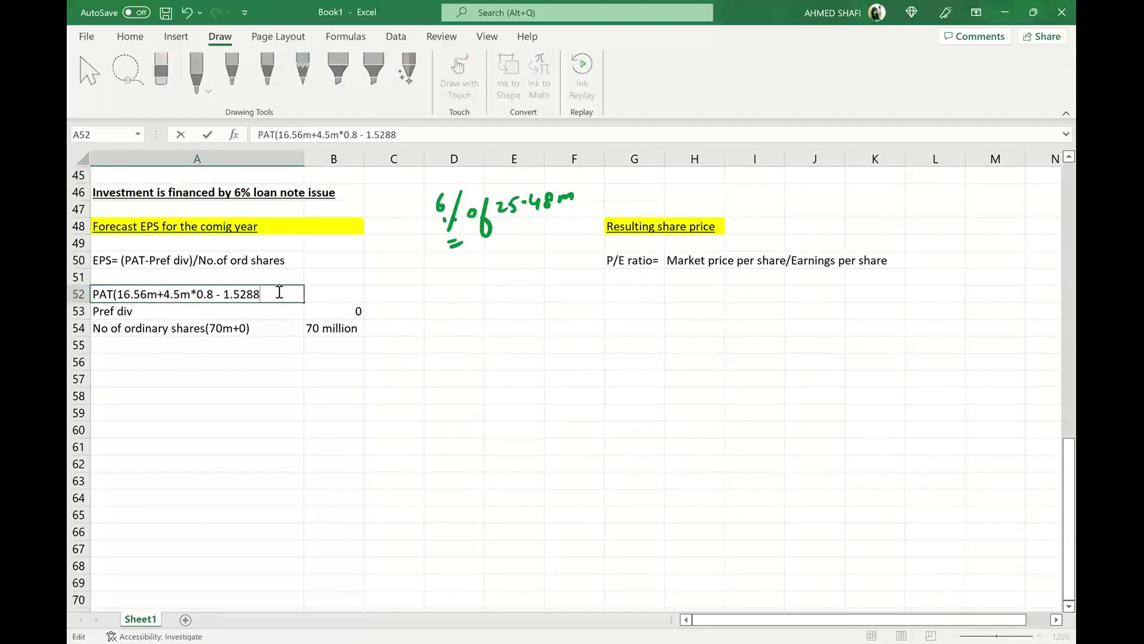
{"action": "key", "text": "BackSpace"}
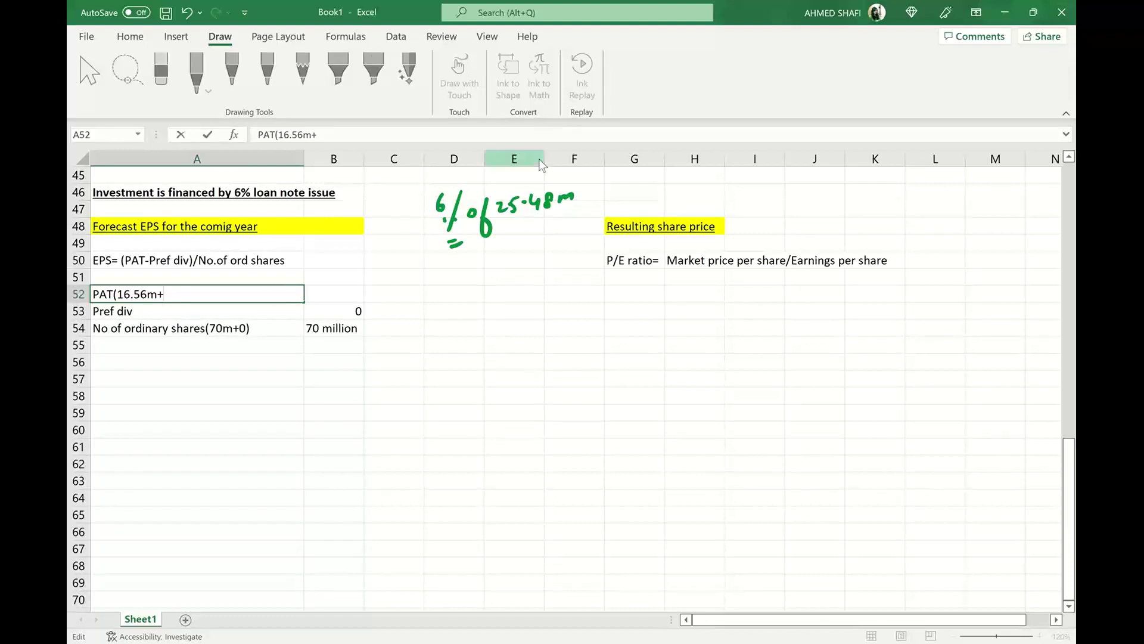
{"action": "left_click", "coordinate": [391, 210]}
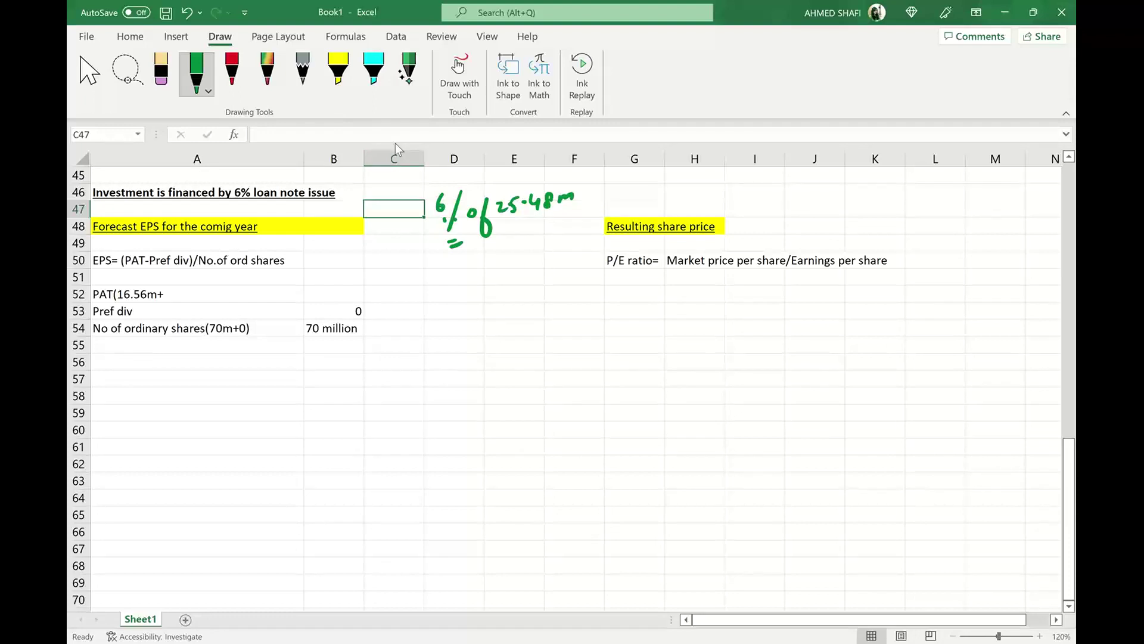
- Handwrite the interest result 1.5288m in green ink after the equals sign of the 6% of 25.48m working
{"action": "left_click", "coordinate": [487, 249]}
{"action": "mouse_move", "coordinate": [473, 238]}
{"action": "left_mouse_down"}
{"action": "mouse_move", "coordinate": [473, 262]}
{"action": "mouse_move", "coordinate": [519, 257]}
{"action": "left_mouse_up"}
{"action": "left_click_drag", "start_coordinate": [533, 236], "coordinate": [528, 253]}
{"action": "mouse_move", "coordinate": [545, 229]}
{"action": "left_mouse_down"}
{"action": "mouse_move", "coordinate": [539, 249]}
{"action": "mouse_move", "coordinate": [569, 238]}
{"action": "left_mouse_up"}
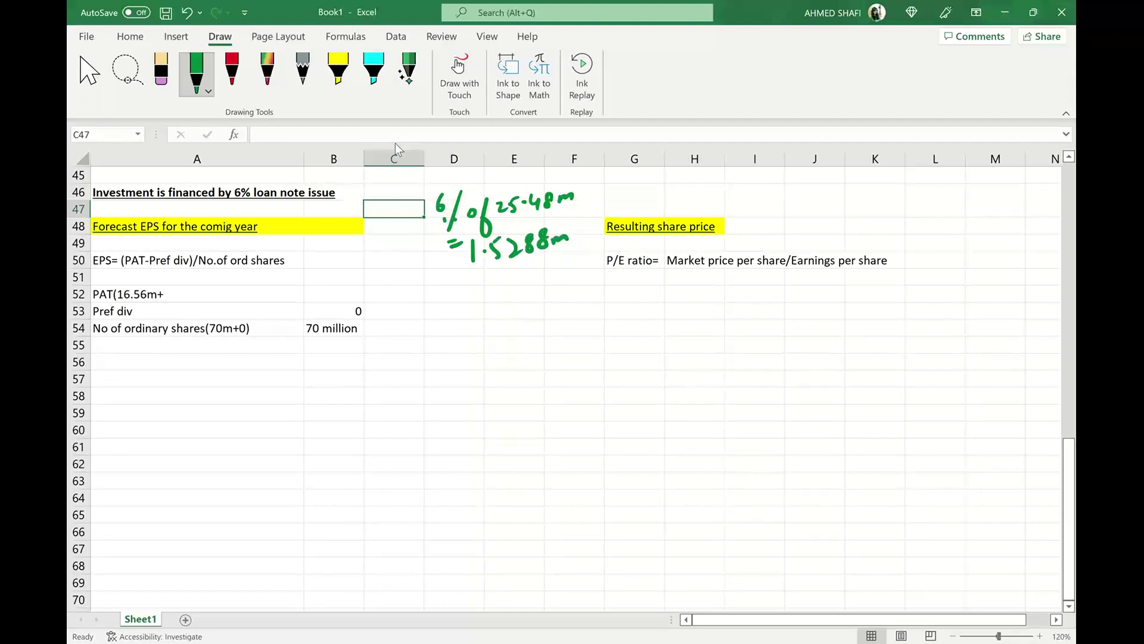
- Handwrite 4.5m with (1.5288) beneath it in green ink in the empty area around G60:H63
{"action": "left_click_drag", "start_coordinate": [642, 429], "coordinate": [654, 446]}
{"action": "left_click_drag", "start_coordinate": [651, 442], "coordinate": [651, 452]}
{"action": "left_click_drag", "start_coordinate": [666, 434], "coordinate": [674, 453]}
{"action": "left_click_drag", "start_coordinate": [668, 430], "coordinate": [702, 440]}
{"action": "mouse_move", "coordinate": [643, 456]}
{"action": "left_mouse_down"}
{"action": "mouse_move", "coordinate": [635, 493]}
{"action": "mouse_move", "coordinate": [698, 485]}
{"action": "mouse_move", "coordinate": [718, 470]}
{"action": "mouse_move", "coordinate": [718, 484]}
{"action": "left_mouse_up"}
{"action": "left_click_drag", "start_coordinate": [732, 455], "coordinate": [733, 494]}
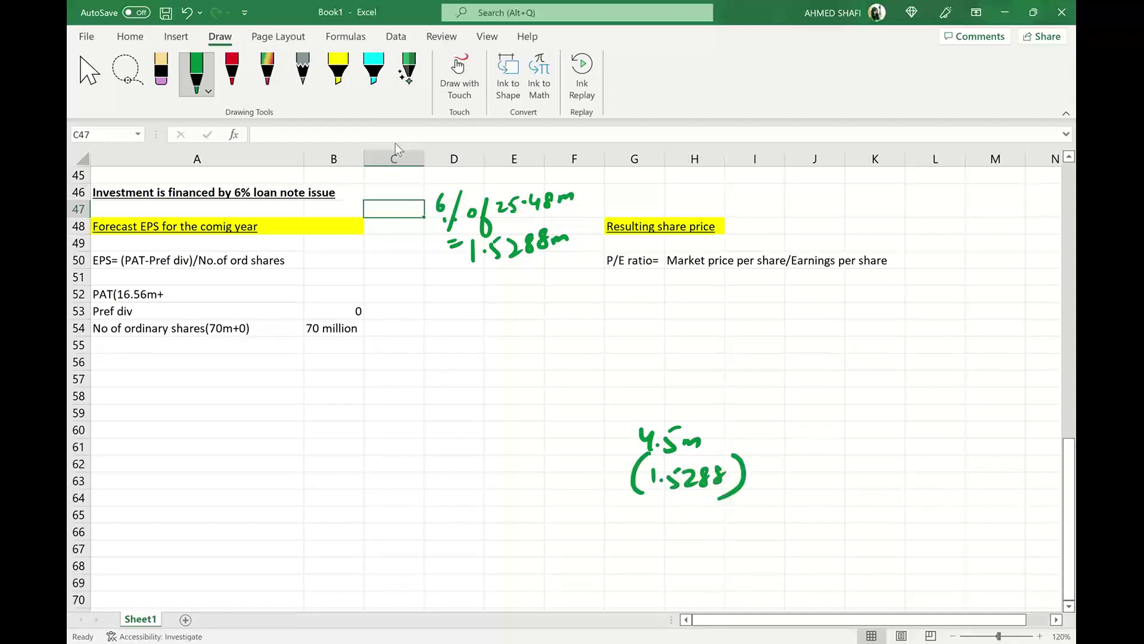
- Rule off the handwritten subtraction and write 2.9712m as its double-underlined result
{"action": "left_click_drag", "start_coordinate": [622, 498], "coordinate": [757, 494]}
{"action": "left_click_drag", "start_coordinate": [636, 543], "coordinate": [725, 541]}
{"action": "left_click_drag", "start_coordinate": [637, 549], "coordinate": [721, 547]}
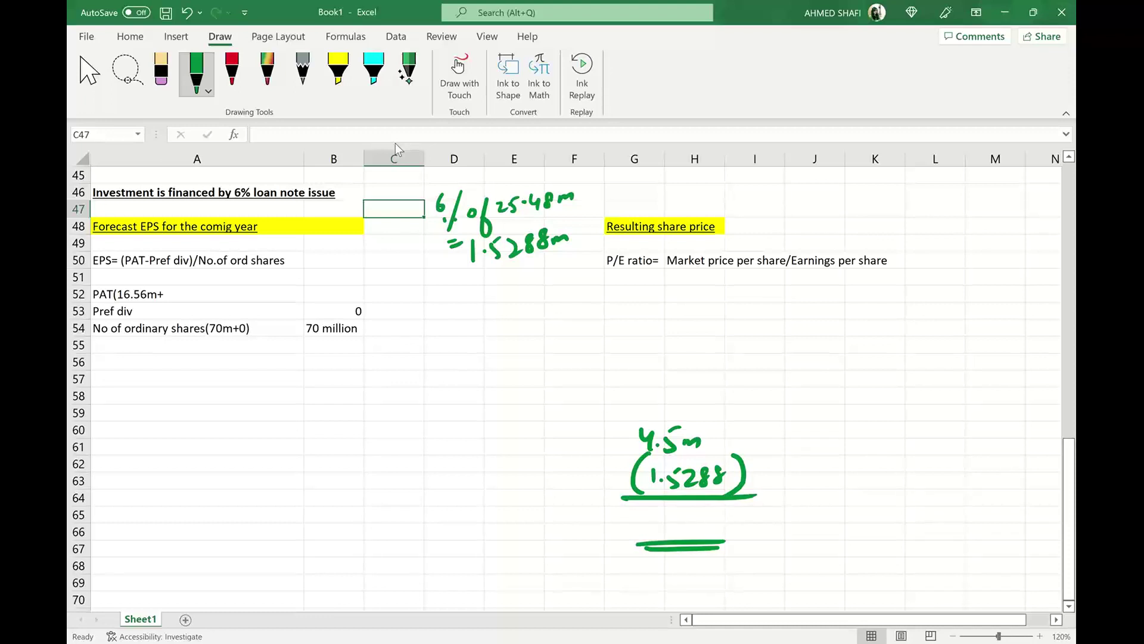
{"action": "left_click_drag", "start_coordinate": [642, 513], "coordinate": [705, 532]}
{"action": "mouse_move", "coordinate": [715, 517]}
{"action": "left_mouse_down"}
{"action": "mouse_move", "coordinate": [718, 533]}
{"action": "mouse_move", "coordinate": [734, 532]}
{"action": "left_mouse_up"}
{"action": "left_click_drag", "start_coordinate": [739, 524], "coordinate": [755, 529]}
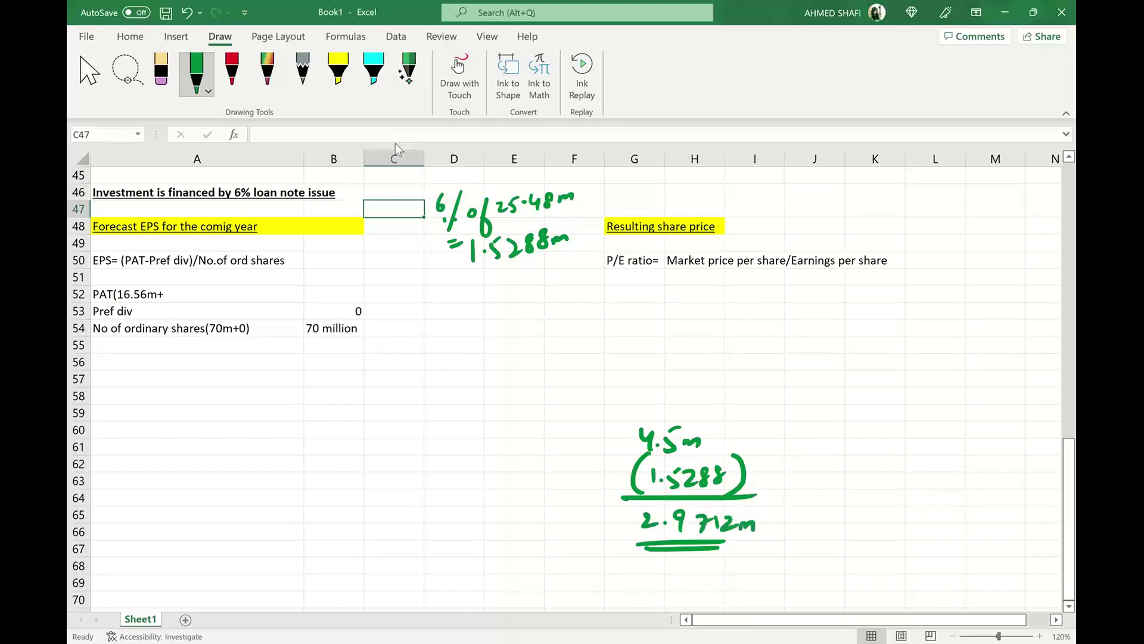
- Complete the PAT working in A52 so it reads PAT(16.56m+2.9712m*0.8)
{"action": "double_click", "coordinate": [173, 293]}
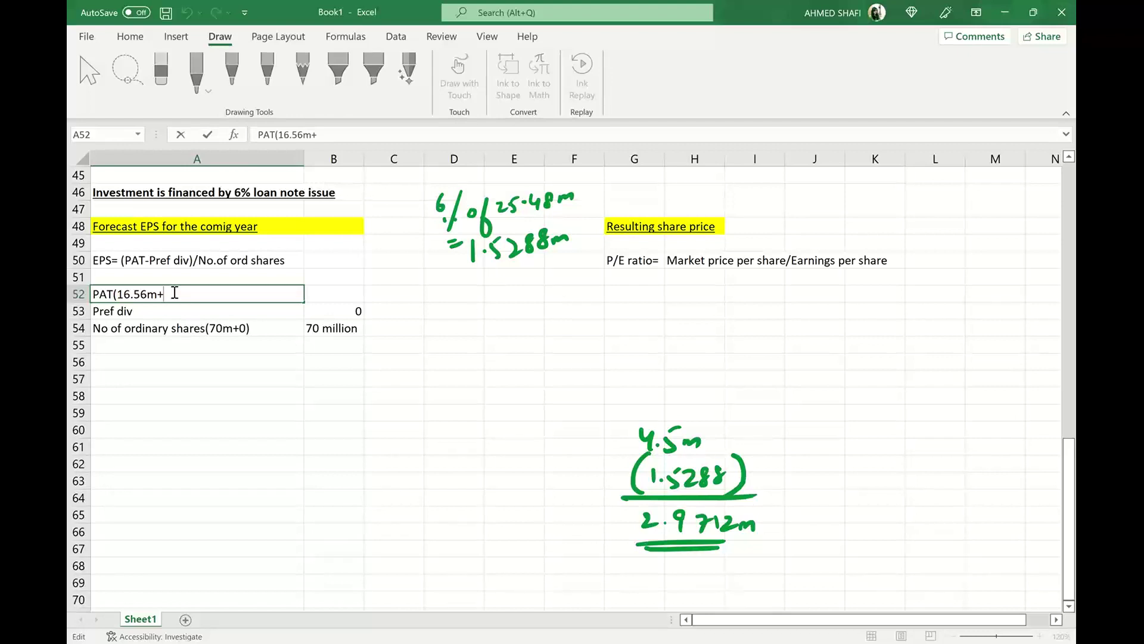
{"action": "type", "text": "2.9712"}
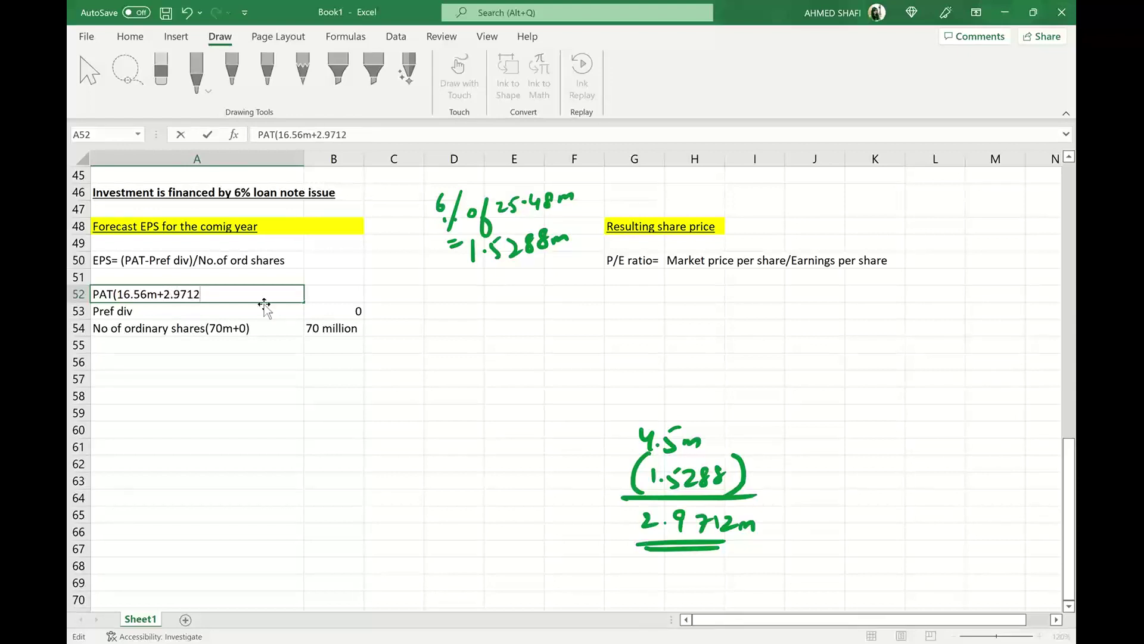
{"action": "type", "text": "m*0.8)"}
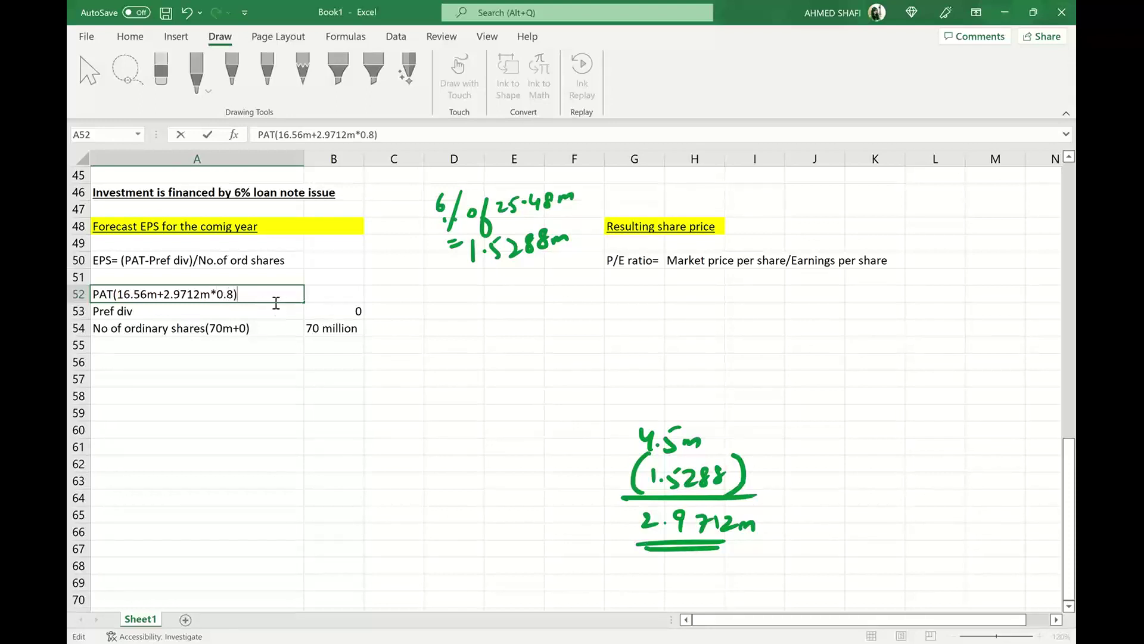
- Calculate the profit after tax in B52 with the formula =16.56+2.9712*0.8
{"action": "left_click", "coordinate": [325, 294]}
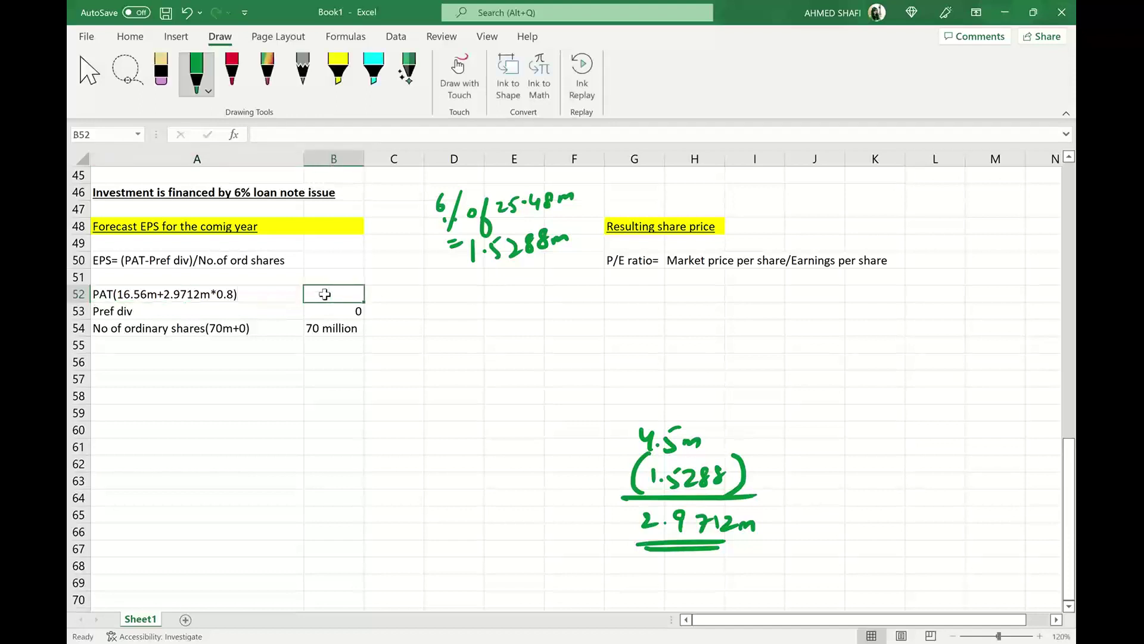
{"action": "type", "text": "="}
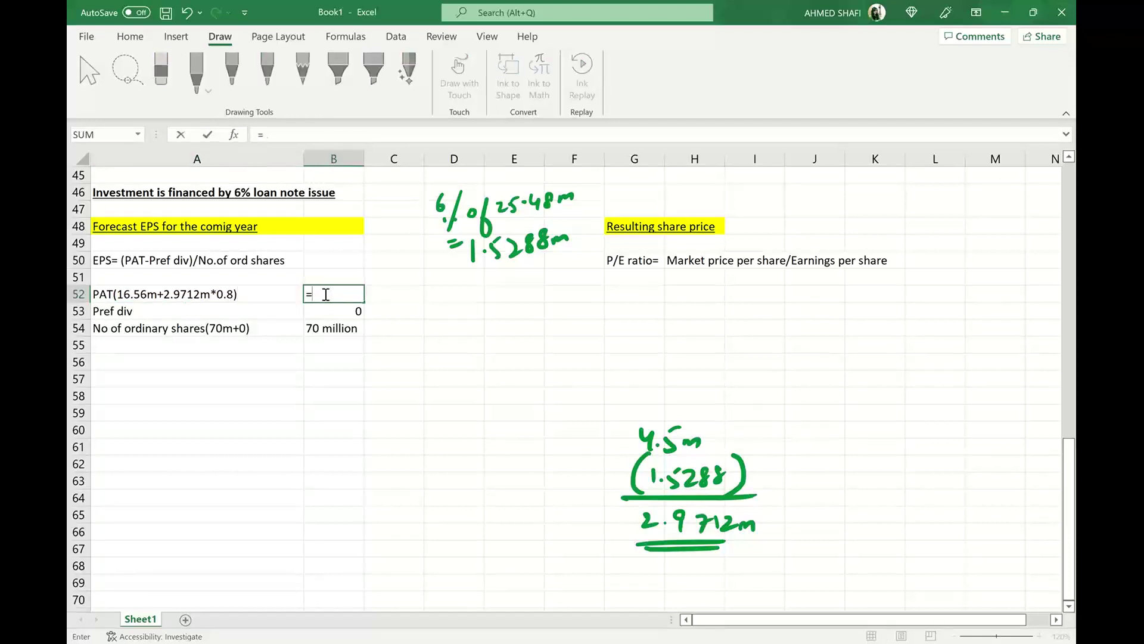
{"action": "type", "text": "16.56+2.9712*"}
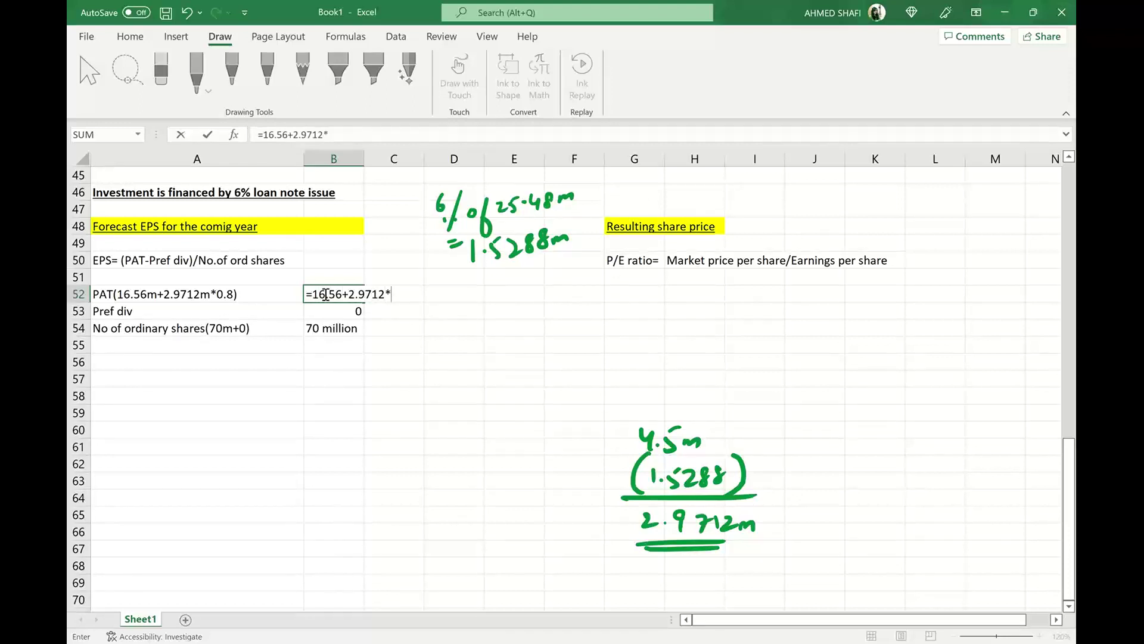
{"action": "type", "text": "0.8"}
{"action": "key", "text": "Return"}
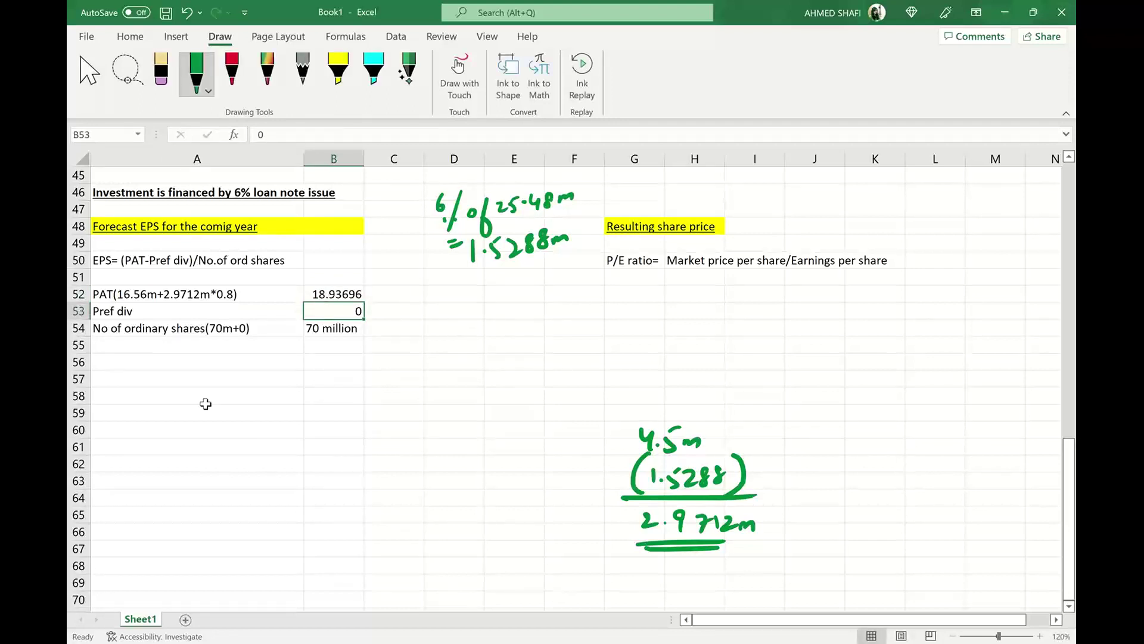
- Label A56 as EPS and calculate the earnings per share in B56 with =(18.9369-0)/70
{"action": "left_click", "coordinate": [153, 363]}
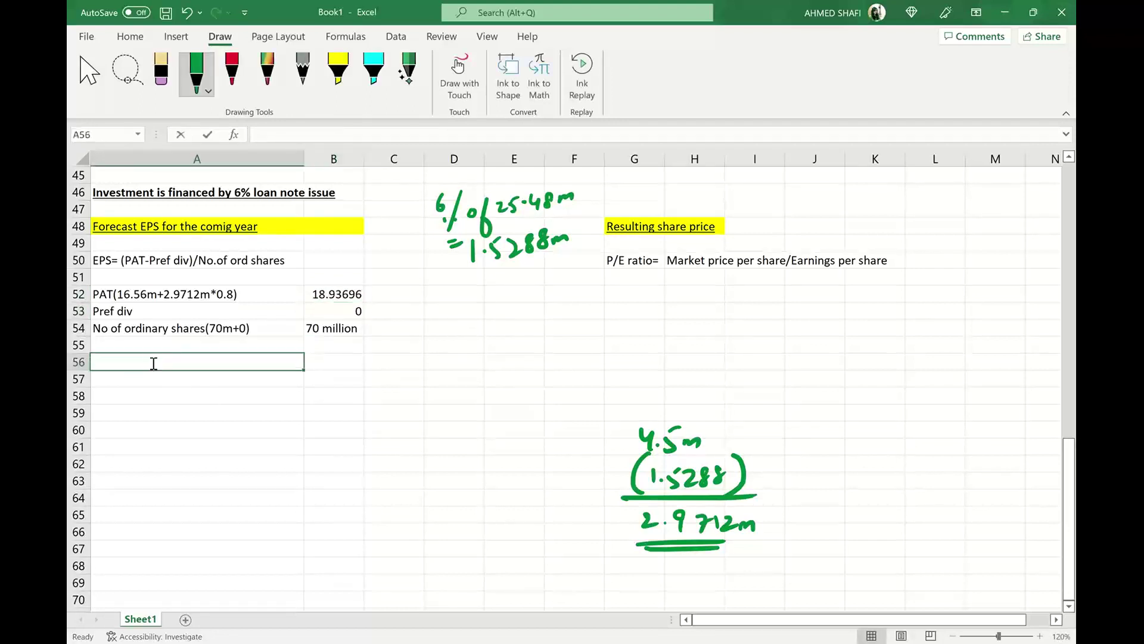
{"action": "type", "text": "EPS"}
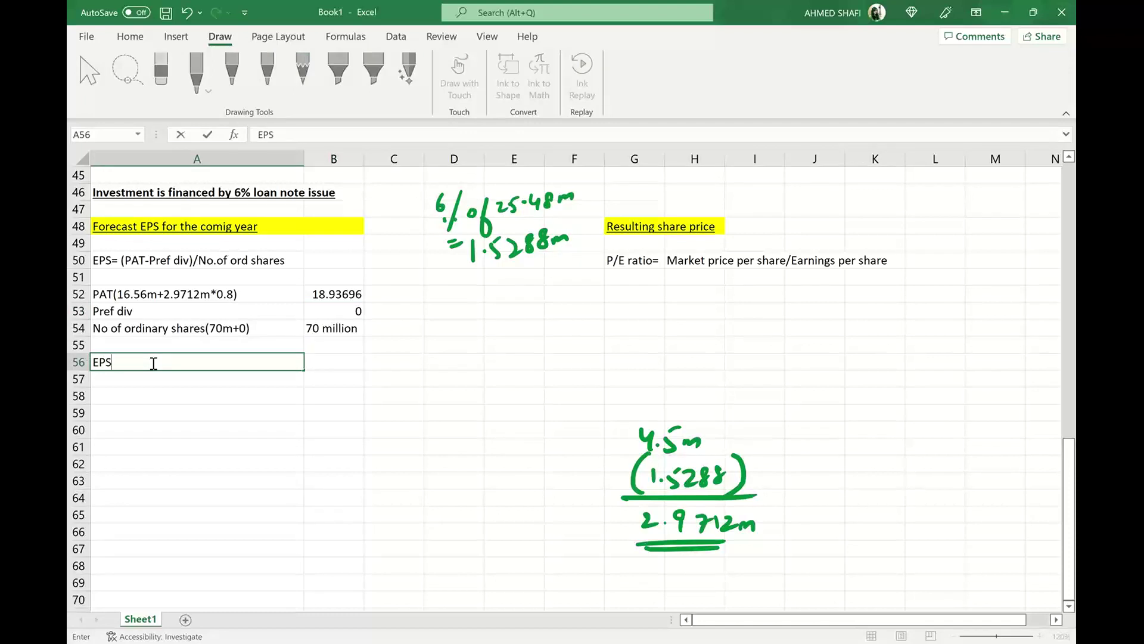
{"action": "left_click", "coordinate": [321, 367]}
{"action": "type", "text": "="}
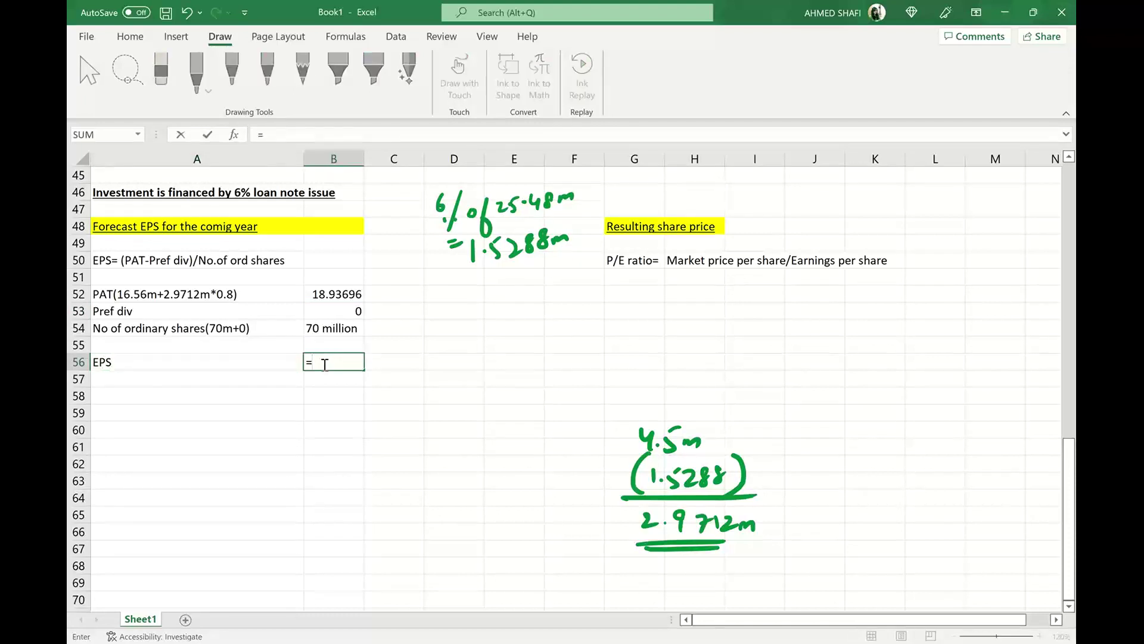
{"action": "type", "text": "18.9369-0"}
{"action": "left_click", "coordinate": [314, 362]}
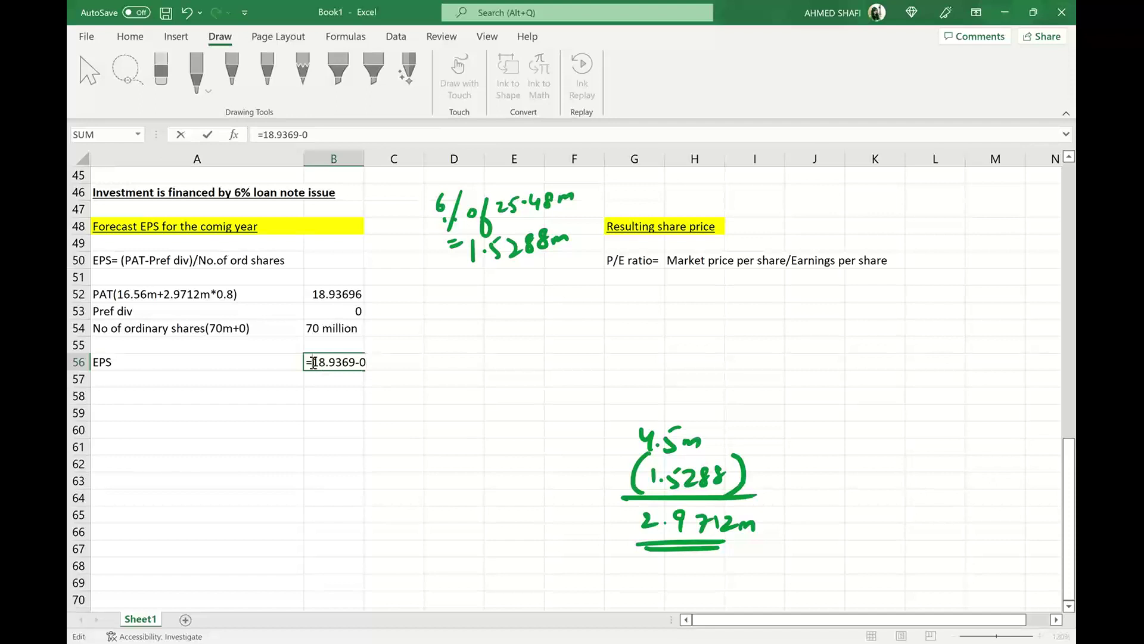
{"action": "type", "text": "("}
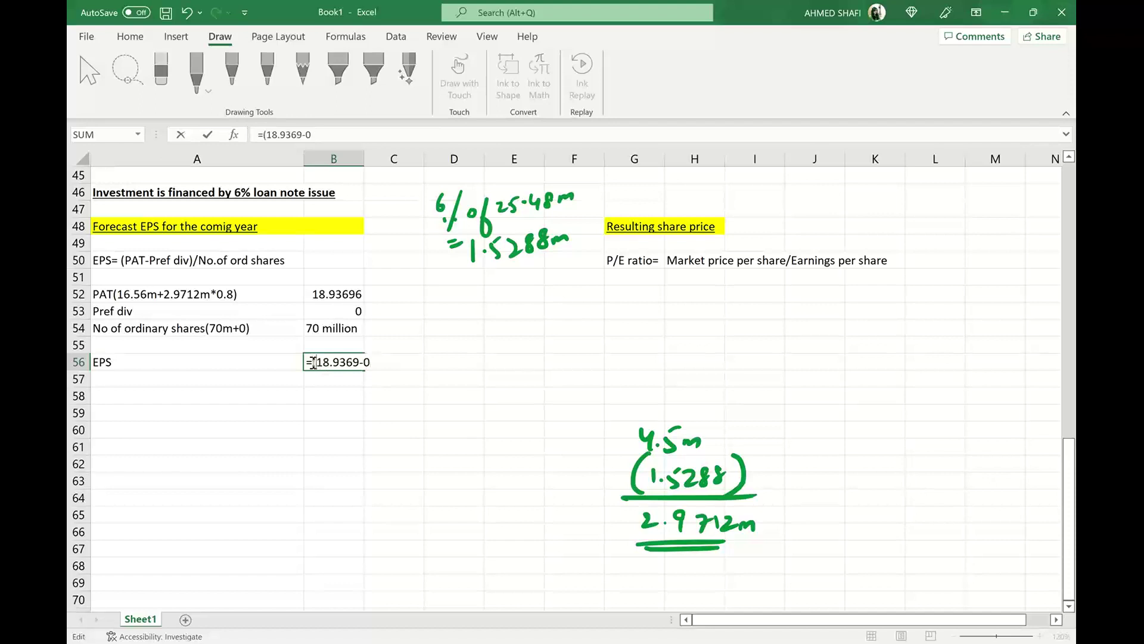
{"action": "left_click", "coordinate": [374, 361]}
{"action": "type", "text": ")/70"}
{"action": "key", "text": "Return"}
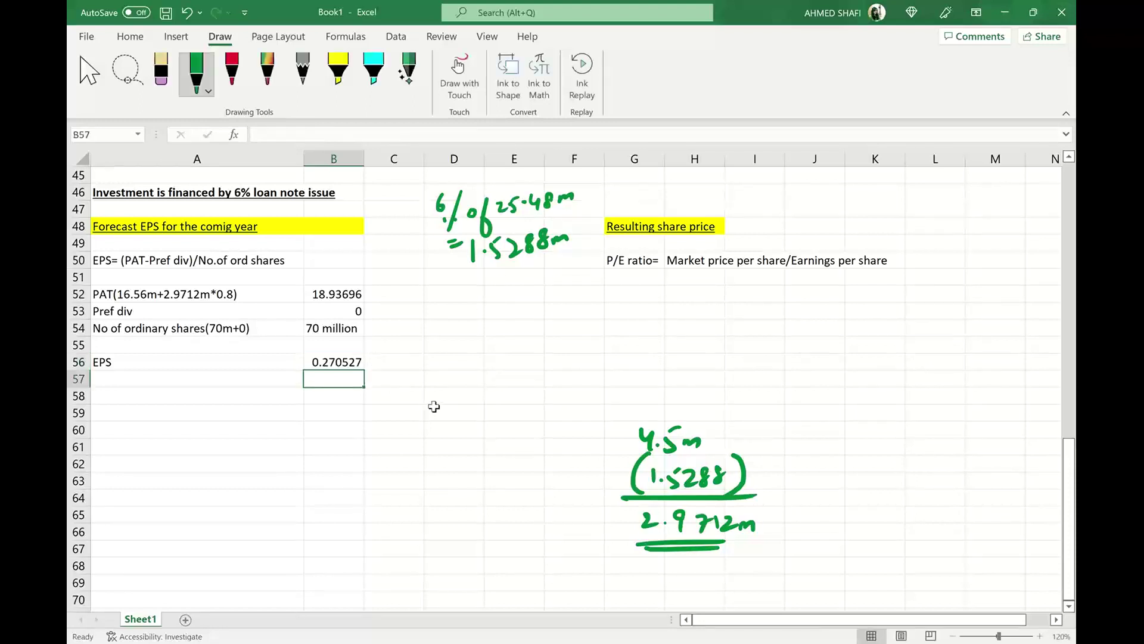
- Enter "11 times= MP per share/0.270527" in cell G52 beneath the P/E ratio formula
{"action": "left_click", "coordinate": [623, 294]}
{"action": "type", "text": "11"}
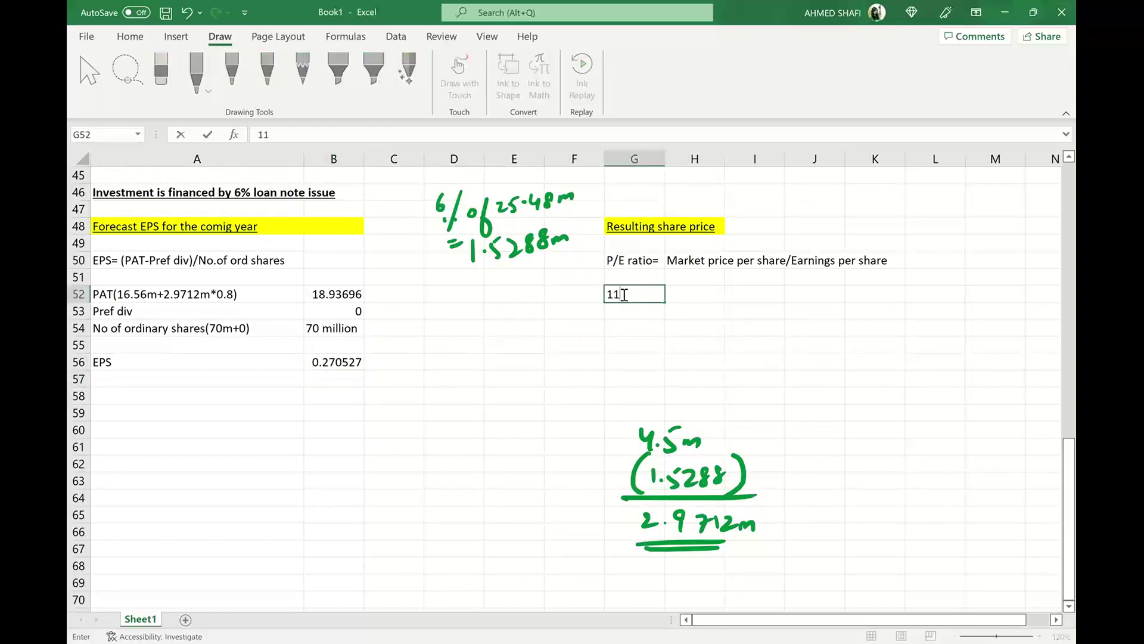
{"action": "type", "text": " tim"}
{"action": "type", "text": "es"}
{"action": "type", "text": "= ,P."}
{"action": "key", "text": "BackSpace"}
{"action": "key", "text": "BackSpace"}
{"action": "key", "text": "BackSpace"}
{"action": "type", "text": "MP/share"}
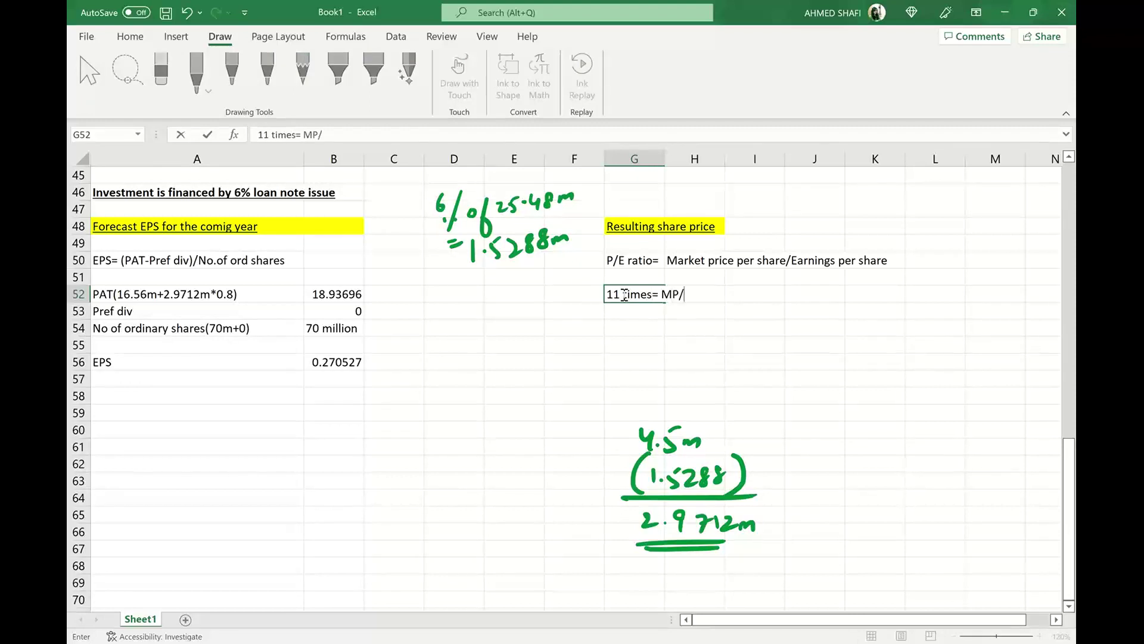
{"action": "key", "text": "BackSpace"}
{"action": "key", "text": "BackSpace"}
{"action": "key", "text": "BackSpace"}
{"action": "key", "text": "BackSpace"}
{"action": "key", "text": "BackSpace"}
{"action": "key", "text": "BackSpace"}
{"action": "type", "text": "peer"}
{"action": "key", "text": "BackSpace"}
{"action": "key", "text": "BackSpace"}
{"action": "type", "text": "r shae"}
{"action": "key", "text": "BackSpace"}
{"action": "key", "text": "BackSpace"}
{"action": "type", "text": "are/0.270"}
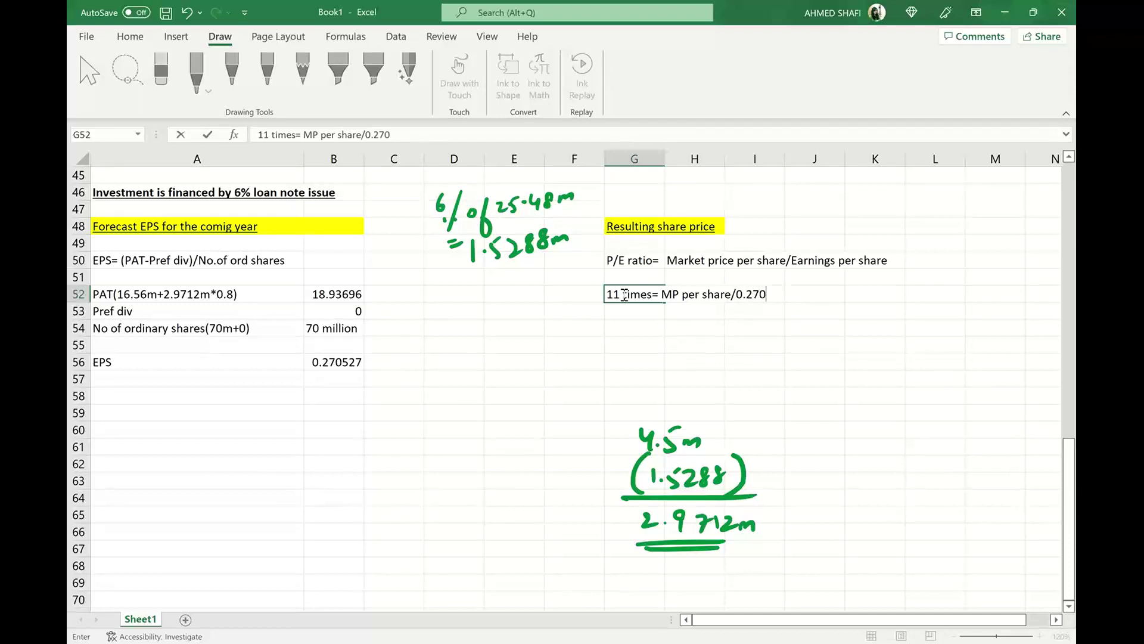
{"action": "type", "text": "527"}
- Label cell G54 "MP/share" and calculate the market price per share in H54 with =11*B56
{"action": "left_click", "coordinate": [631, 324]}
{"action": "type", "text": "MP"}
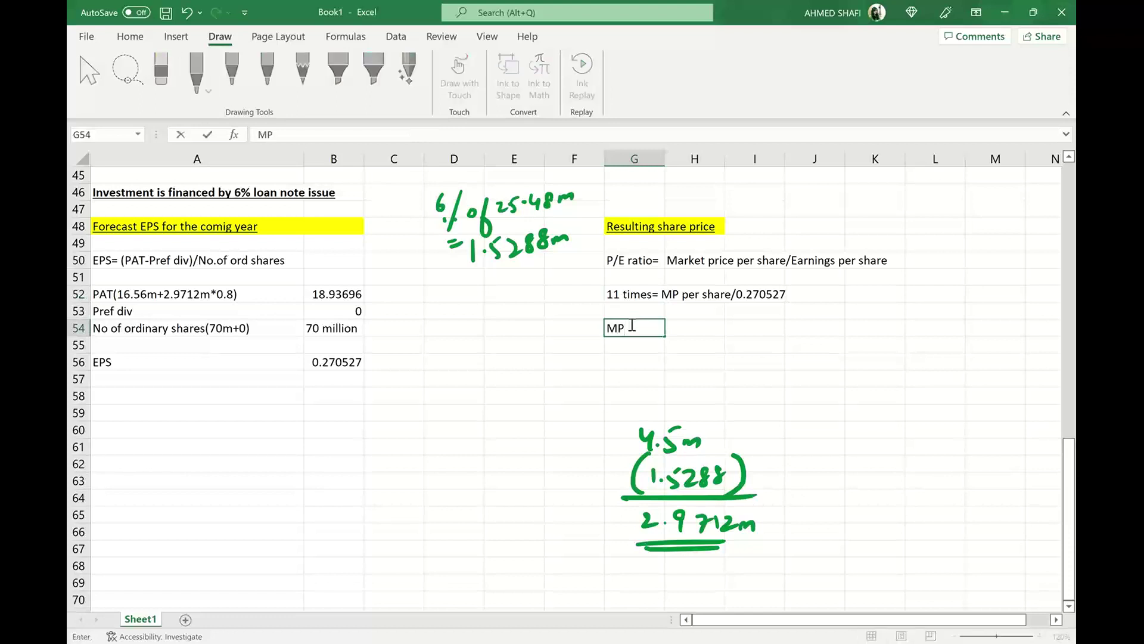
{"action": "type", "text": "/share"}
{"action": "left_click", "coordinate": [690, 328]}
{"action": "type", "text": "=11"}
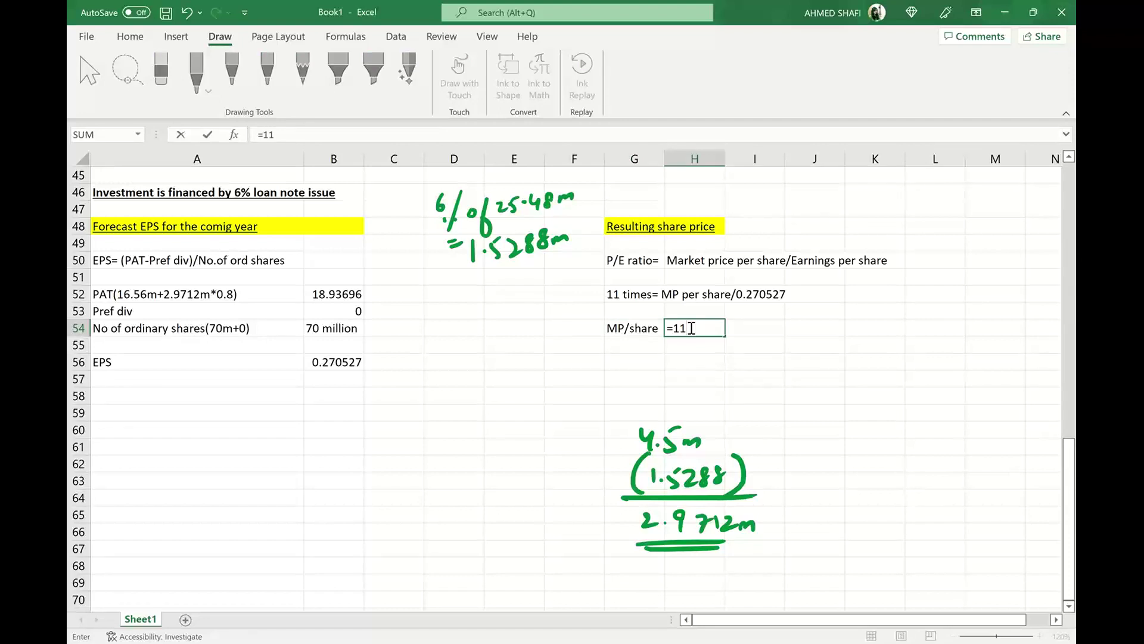
{"action": "type", "text": "*B56"}
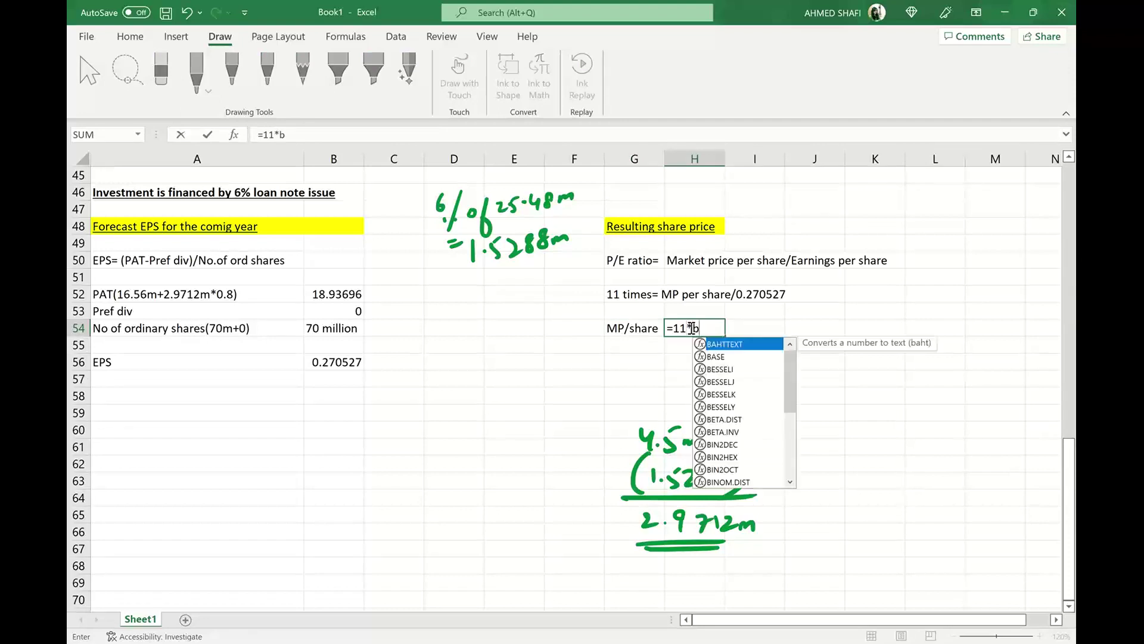
{"action": "key", "text": "Return"}
{"action": "left_click", "coordinate": [753, 376]}
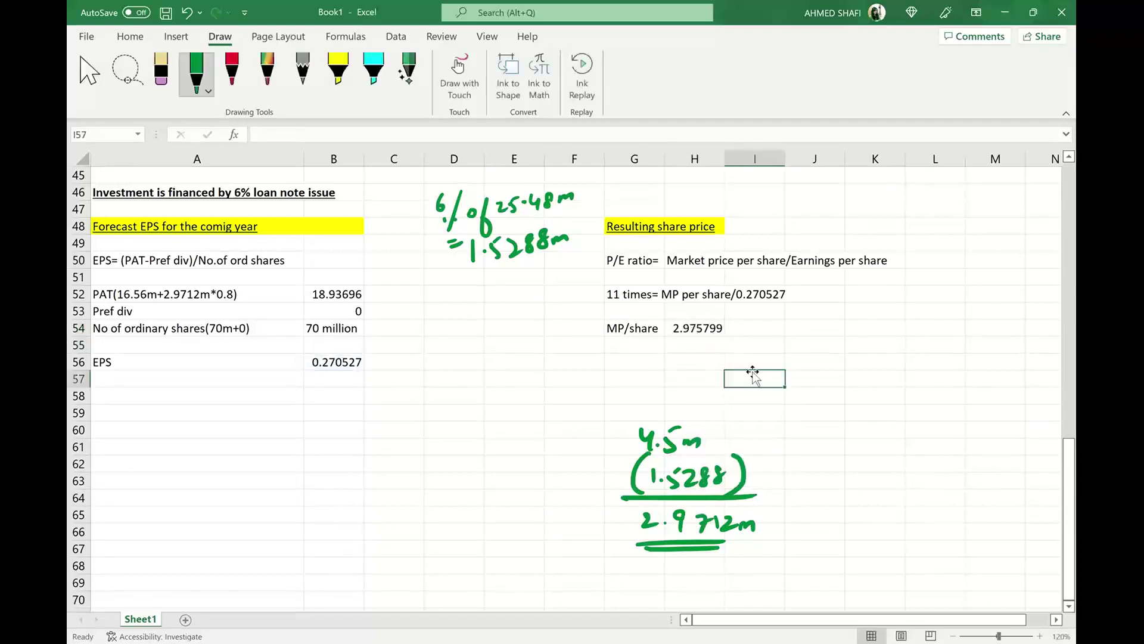
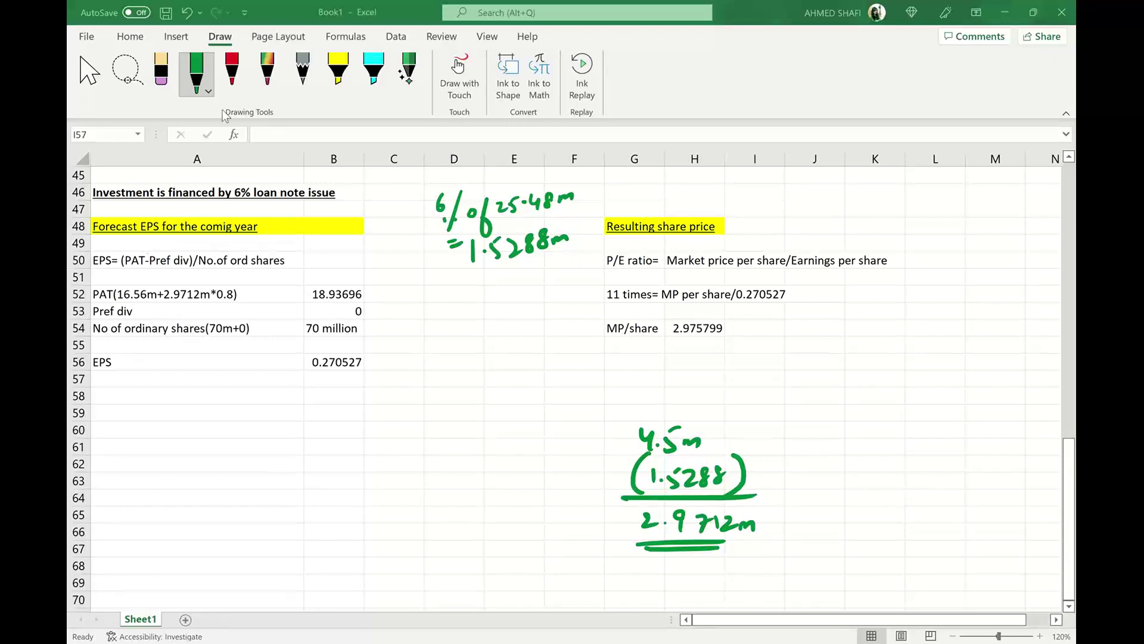
- Draw green square brackets around the handwritten interest calculation "6% of 25.48m = 1.5288m"
{"action": "left_click_drag", "start_coordinate": [414, 196], "coordinate": [432, 303]}
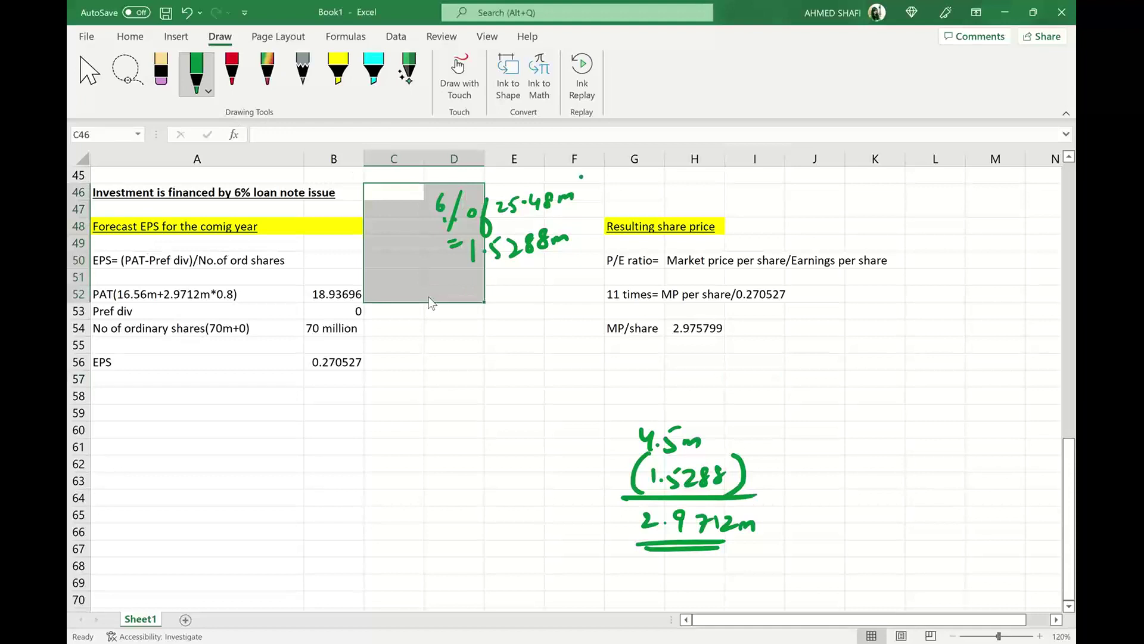
{"action": "left_click_drag", "start_coordinate": [581, 176], "coordinate": [567, 265]}
{"action": "mouse_move", "coordinate": [440, 175]}
{"action": "left_mouse_down"}
{"action": "mouse_move", "coordinate": [424, 203]}
{"action": "mouse_move", "coordinate": [452, 287]}
{"action": "left_mouse_up"}
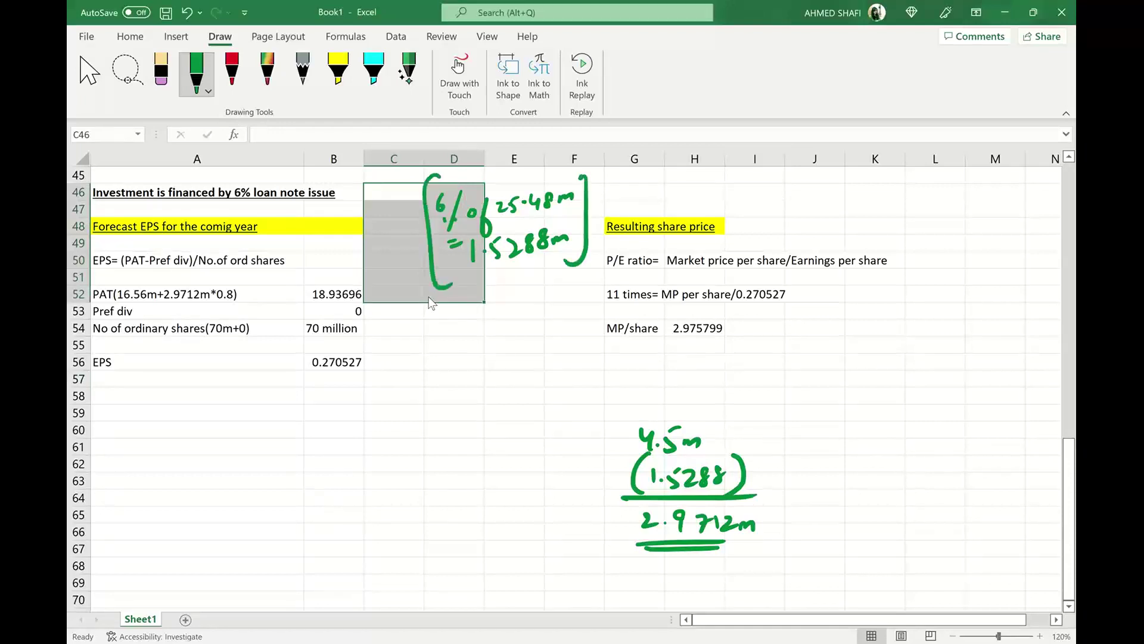
{"action": "left_click", "coordinate": [447, 410]}
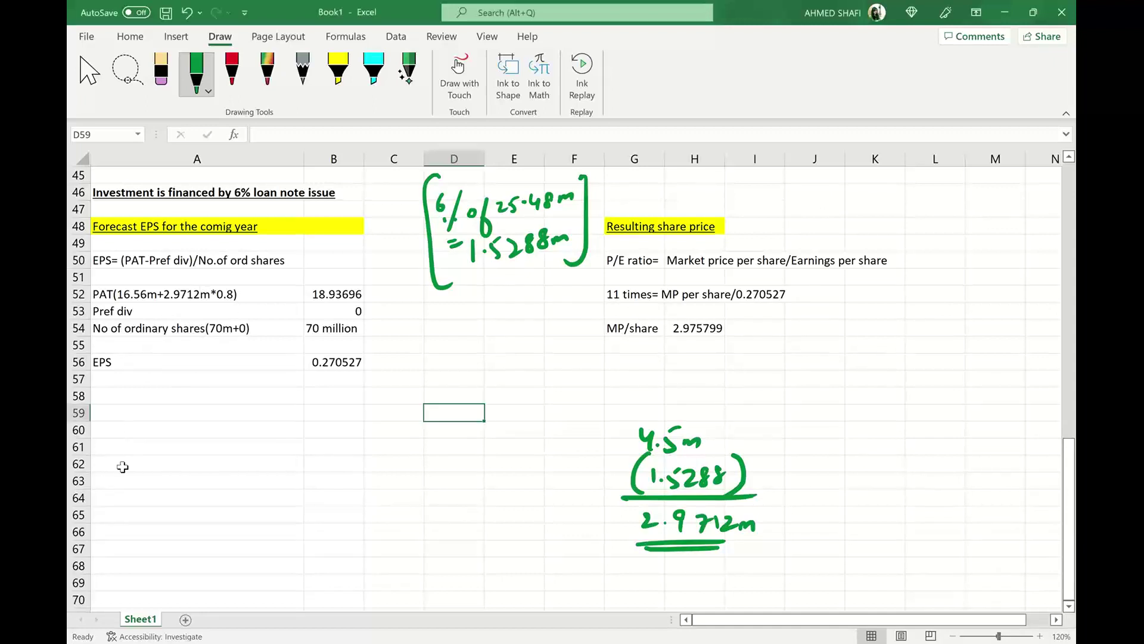
- Handwrite the heading "Previous" with a horizontal line under it in green ink below the EPS calculation
{"action": "left_click_drag", "start_coordinate": [119, 434], "coordinate": [122, 467]}
{"action": "mouse_move", "coordinate": [322, 441]}
{"action": "left_mouse_down"}
{"action": "mouse_move", "coordinate": [416, 435]}
{"action": "mouse_move", "coordinate": [407, 450]}
{"action": "left_mouse_up"}
{"action": "left_click_drag", "start_coordinate": [305, 463], "coordinate": [448, 461]}
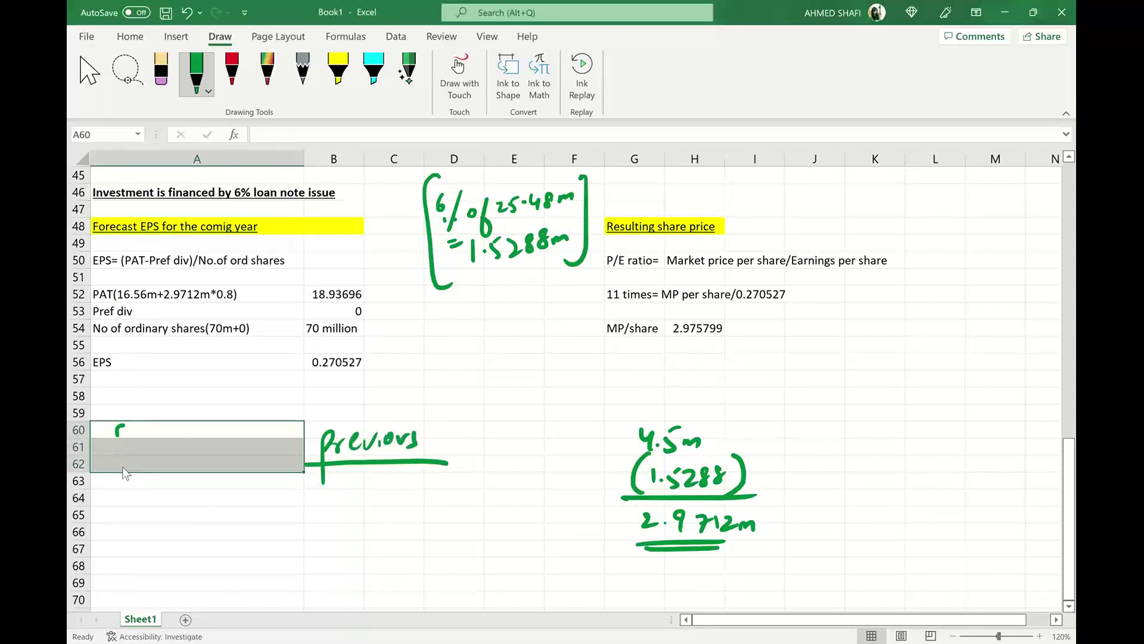
- Handwrite the calculation 16.56m + 4.5m x 80% with an underlined total of 20.16m in column A
{"action": "mouse_move", "coordinate": [162, 490]}
{"action": "left_mouse_down"}
{"action": "mouse_move", "coordinate": [182, 509]}
{"action": "mouse_move", "coordinate": [218, 498]}
{"action": "mouse_move", "coordinate": [252, 511]}
{"action": "left_mouse_up"}
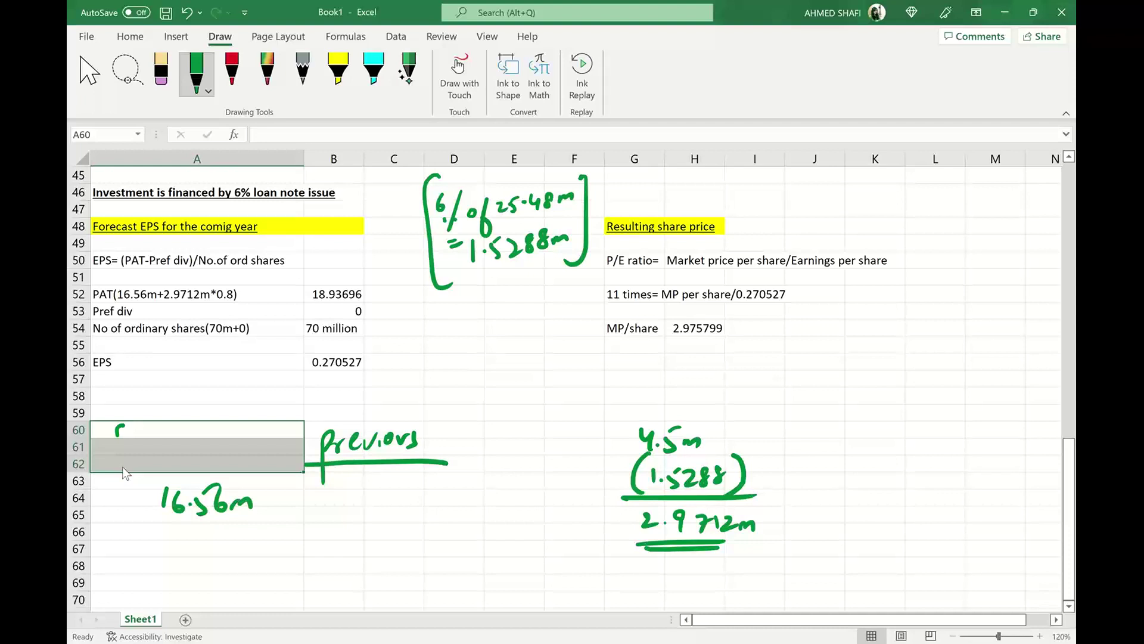
{"action": "mouse_move", "coordinate": [138, 539]}
{"action": "left_mouse_down"}
{"action": "mouse_move", "coordinate": [253, 544]}
{"action": "mouse_move", "coordinate": [298, 521]}
{"action": "mouse_move", "coordinate": [301, 553]}
{"action": "left_mouse_up"}
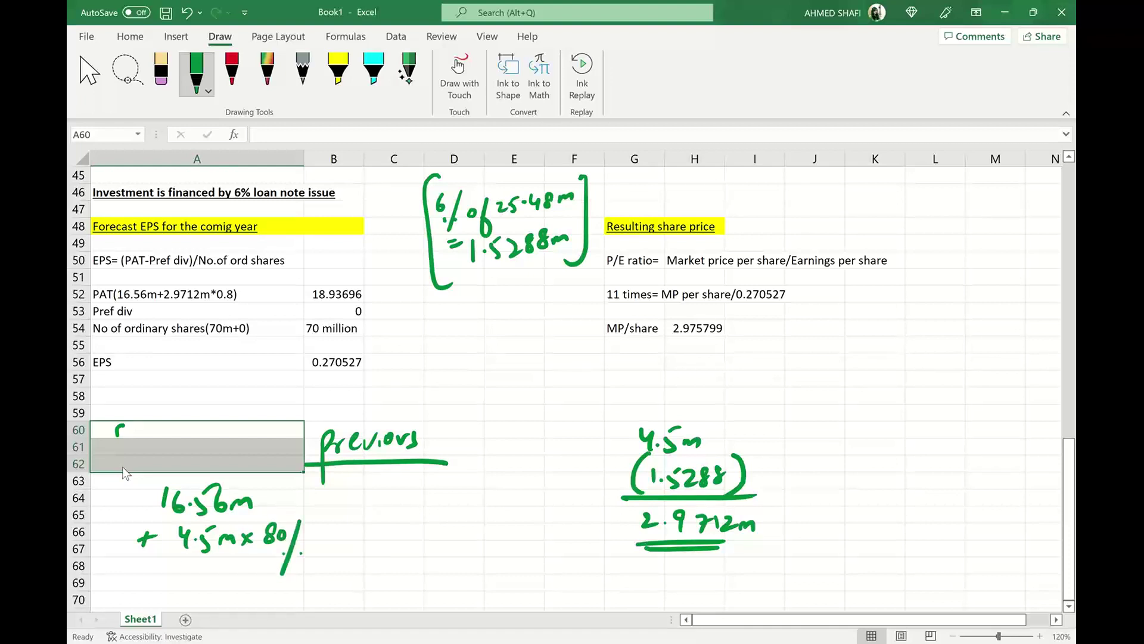
{"action": "mouse_move", "coordinate": [171, 561]}
{"action": "left_mouse_down"}
{"action": "mouse_move", "coordinate": [334, 561]}
{"action": "mouse_move", "coordinate": [205, 577]}
{"action": "mouse_move", "coordinate": [248, 572]}
{"action": "mouse_move", "coordinate": [253, 590]}
{"action": "left_mouse_up"}
{"action": "mouse_move", "coordinate": [261, 585]}
{"action": "left_mouse_down"}
{"action": "mouse_move", "coordinate": [274, 577]}
{"action": "mouse_move", "coordinate": [279, 587]}
{"action": "left_mouse_up"}
{"action": "left_click_drag", "start_coordinate": [191, 599], "coordinate": [291, 596]}
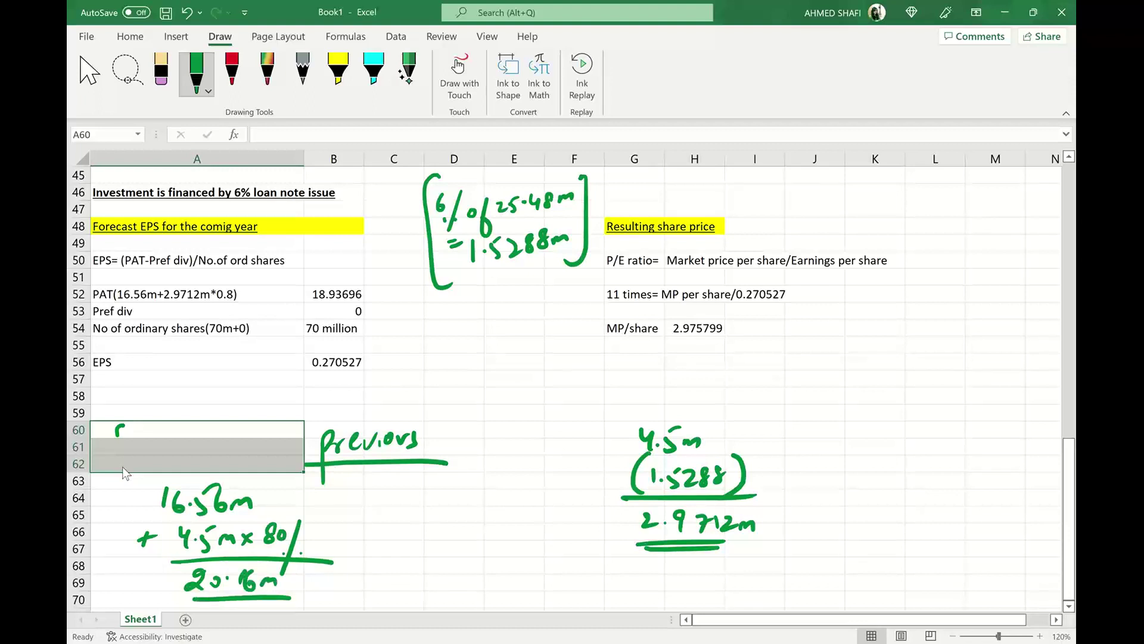
- Draw a vertical divider beside the first profit calculation and handwrite 16.56m on its other side
{"action": "left_click_drag", "start_coordinate": [352, 475], "coordinate": [345, 598]}
{"action": "mouse_move", "coordinate": [378, 481]}
{"action": "left_mouse_down"}
{"action": "mouse_move", "coordinate": [376, 506]}
{"action": "mouse_move", "coordinate": [410, 508]}
{"action": "left_mouse_up"}
{"action": "left_click", "coordinate": [403, 499]}
{"action": "left_click", "coordinate": [411, 493]}
{"action": "mouse_move", "coordinate": [433, 482]}
{"action": "left_mouse_down"}
{"action": "mouse_move", "coordinate": [424, 505]}
{"action": "mouse_move", "coordinate": [457, 508]}
{"action": "left_mouse_up"}
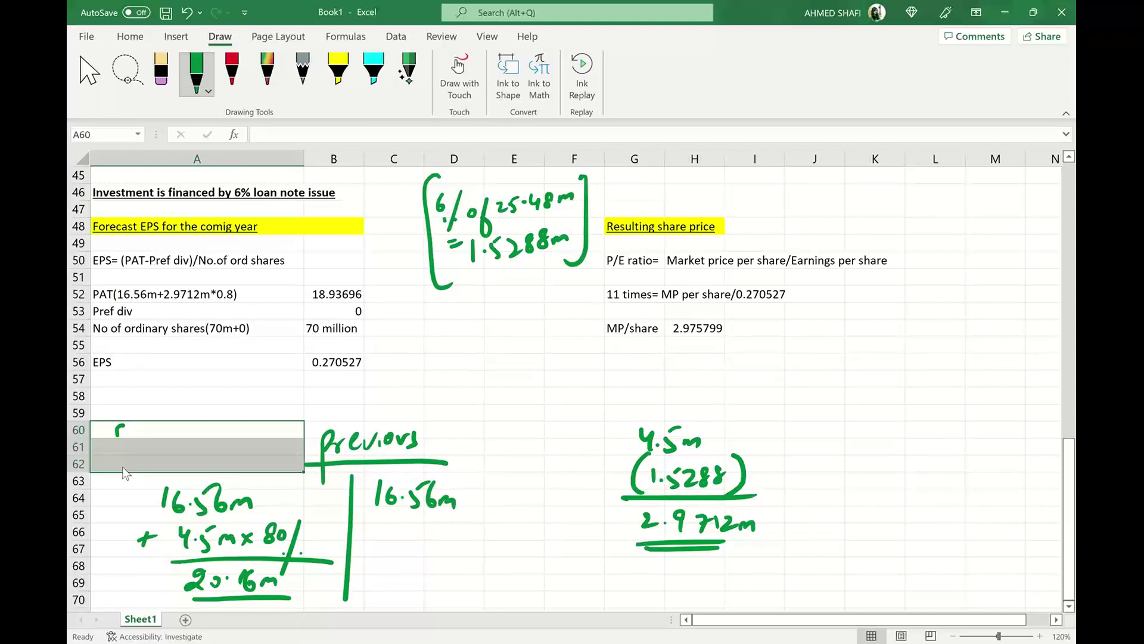
- Mark the handwritten 4.5m with two strokes and draw an arrow from (1.5288) to the bracketed interest calculation
{"action": "mouse_move", "coordinate": [740, 434]}
{"action": "left_mouse_down"}
{"action": "mouse_move", "coordinate": [774, 415]}
{"action": "mouse_move", "coordinate": [786, 423]}
{"action": "left_mouse_up"}
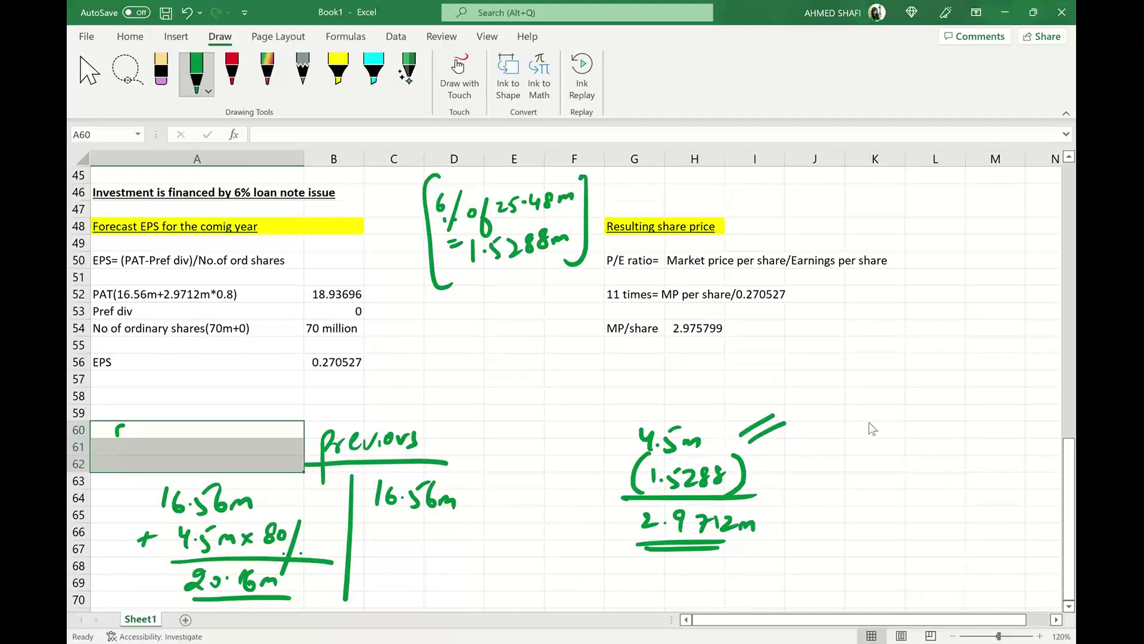
{"action": "mouse_move", "coordinate": [615, 462]}
{"action": "left_mouse_down"}
{"action": "mouse_move", "coordinate": [546, 390]}
{"action": "mouse_move", "coordinate": [538, 275]}
{"action": "mouse_move", "coordinate": [555, 283]}
{"action": "left_mouse_up"}
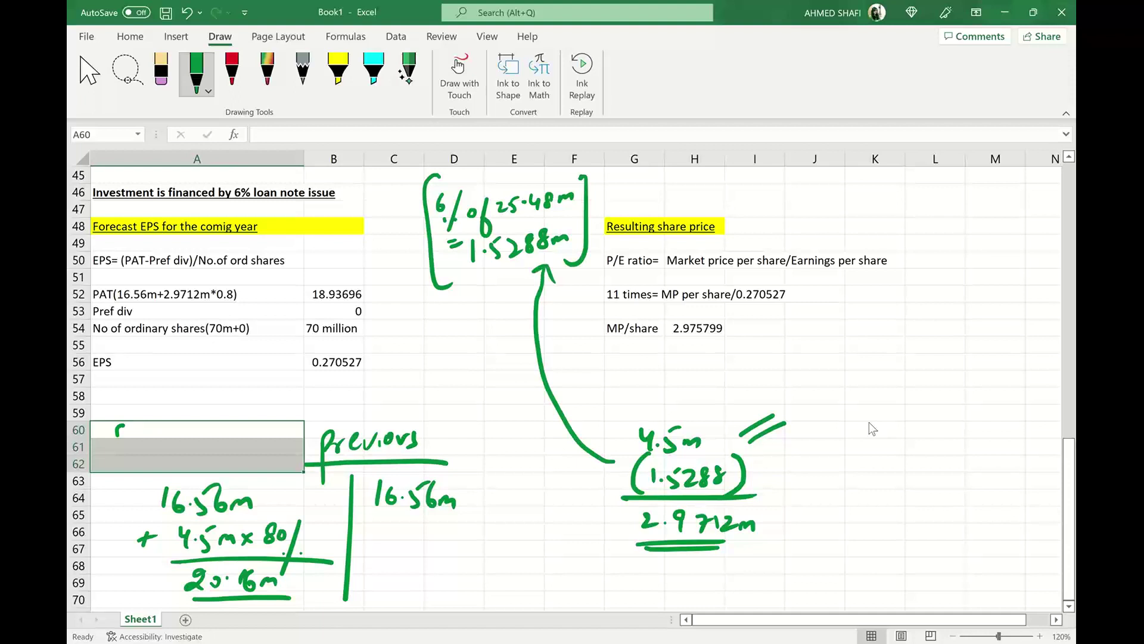
- Handwrite "+ 2.9712m x 80%" beneath the 16.56m beside the divider
{"action": "left_click_drag", "start_coordinate": [363, 520], "coordinate": [361, 539]}
{"action": "mouse_move", "coordinate": [357, 530]}
{"action": "left_mouse_down"}
{"action": "mouse_move", "coordinate": [420, 532]}
{"action": "mouse_move", "coordinate": [418, 545]}
{"action": "left_mouse_up"}
{"action": "left_click_drag", "start_coordinate": [430, 526], "coordinate": [448, 542]}
{"action": "mouse_move", "coordinate": [466, 527]}
{"action": "left_mouse_down"}
{"action": "mouse_move", "coordinate": [494, 537]}
{"action": "mouse_move", "coordinate": [460, 555]}
{"action": "mouse_move", "coordinate": [433, 536]}
{"action": "mouse_move", "coordinate": [434, 547]}
{"action": "left_mouse_up"}
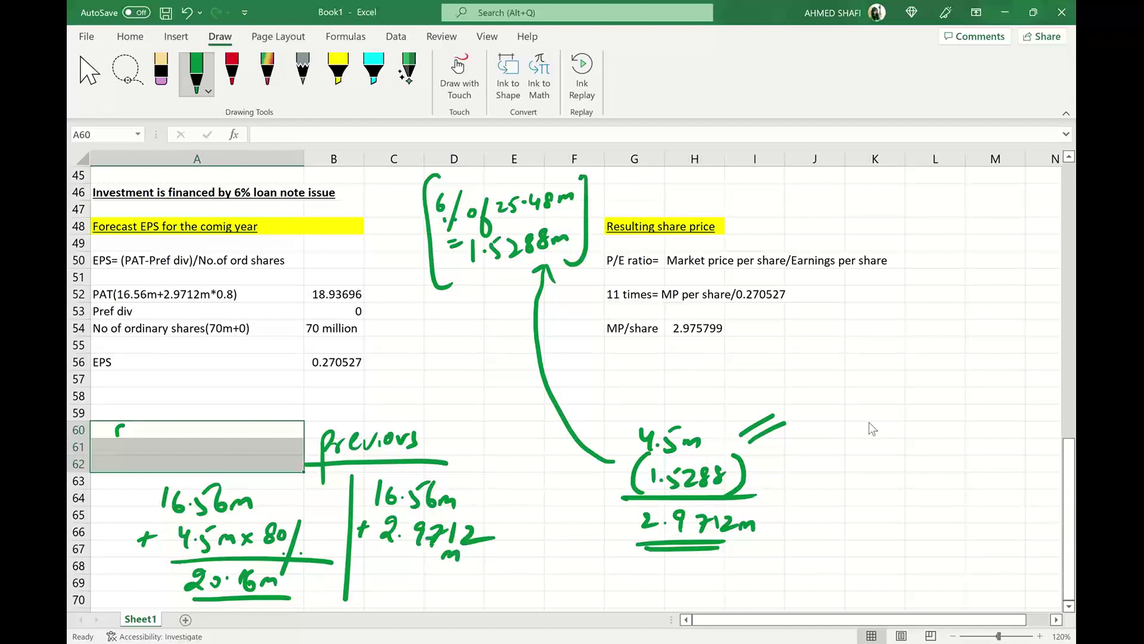
{"action": "mouse_move", "coordinate": [503, 527]}
{"action": "left_mouse_down"}
{"action": "mouse_move", "coordinate": [503, 540]}
{"action": "mouse_move", "coordinate": [538, 527]}
{"action": "left_mouse_up"}
{"action": "left_click_drag", "start_coordinate": [556, 517], "coordinate": [537, 565]}
{"action": "left_click_drag", "start_coordinate": [554, 552], "coordinate": [557, 554]}
- Draw a total line under the second profit calculation and handwrite the underlined total 18.93m
{"action": "left_click_drag", "start_coordinate": [383, 565], "coordinate": [547, 562]}
{"action": "left_click_drag", "start_coordinate": [412, 577], "coordinate": [410, 596]}
{"action": "left_click_drag", "start_coordinate": [432, 573], "coordinate": [424, 597]}
{"action": "left_click_drag", "start_coordinate": [463, 575], "coordinate": [458, 605]}
{"action": "left_click_drag", "start_coordinate": [474, 581], "coordinate": [481, 603]}
{"action": "left_click_drag", "start_coordinate": [493, 591], "coordinate": [506, 598]}
{"action": "left_click_drag", "start_coordinate": [404, 604], "coordinate": [484, 601]}
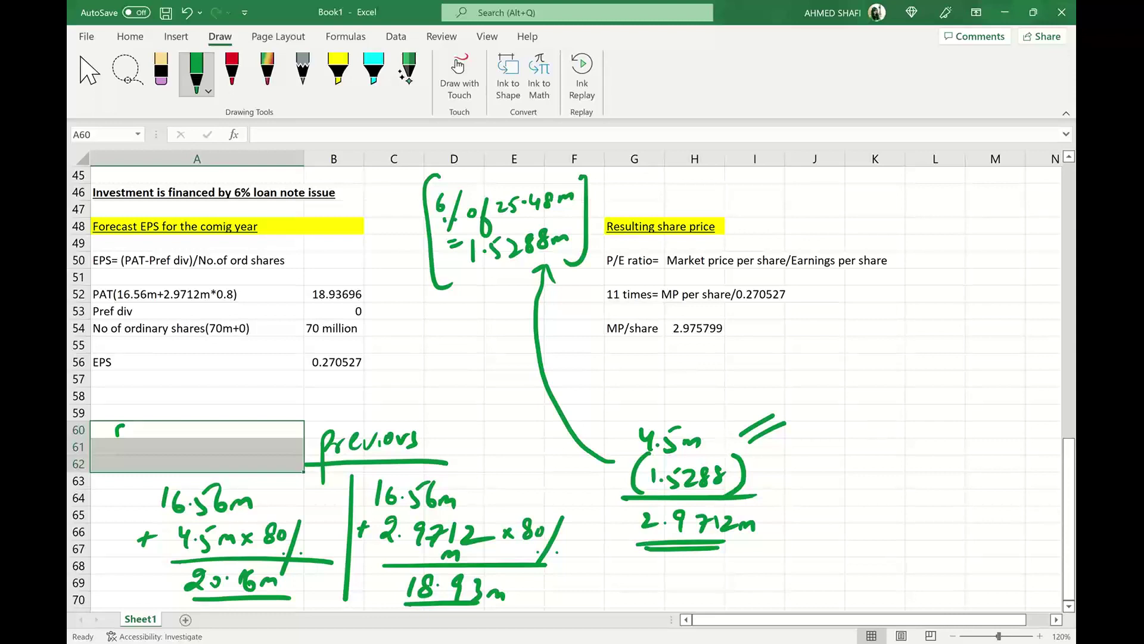
- Switch to the Word question document and highlight requirement (c) on ways of issuing new equity shares while reading it
{"action": "key", "text": "alt+Tab"}
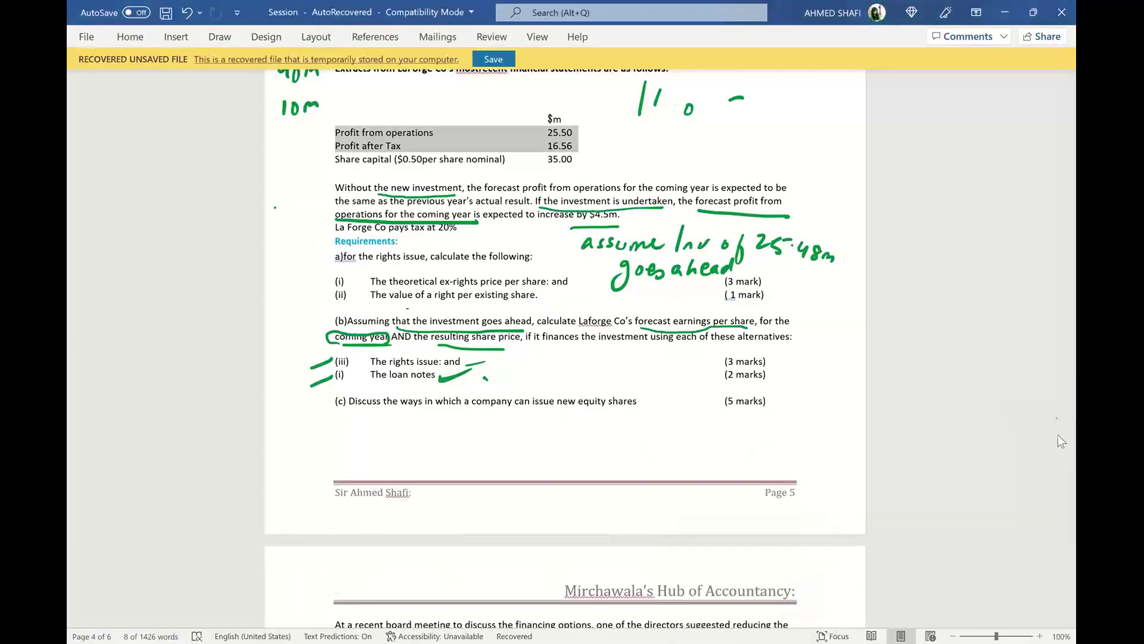
{"action": "key", "text": "alt+Tab"}
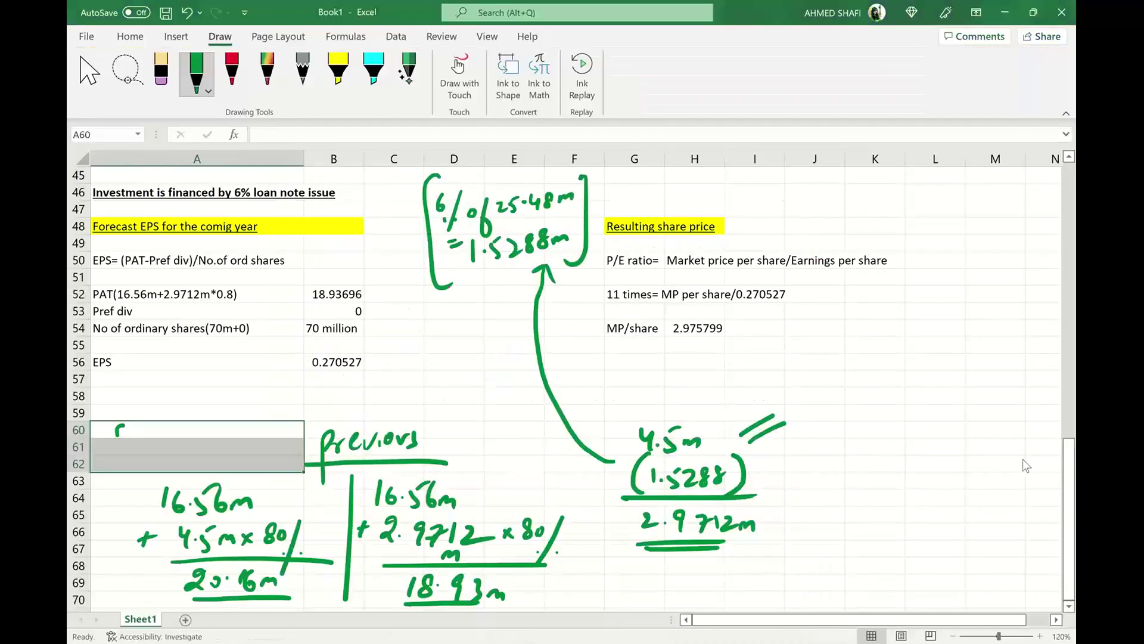
{"action": "key", "text": "alt+Tab"}
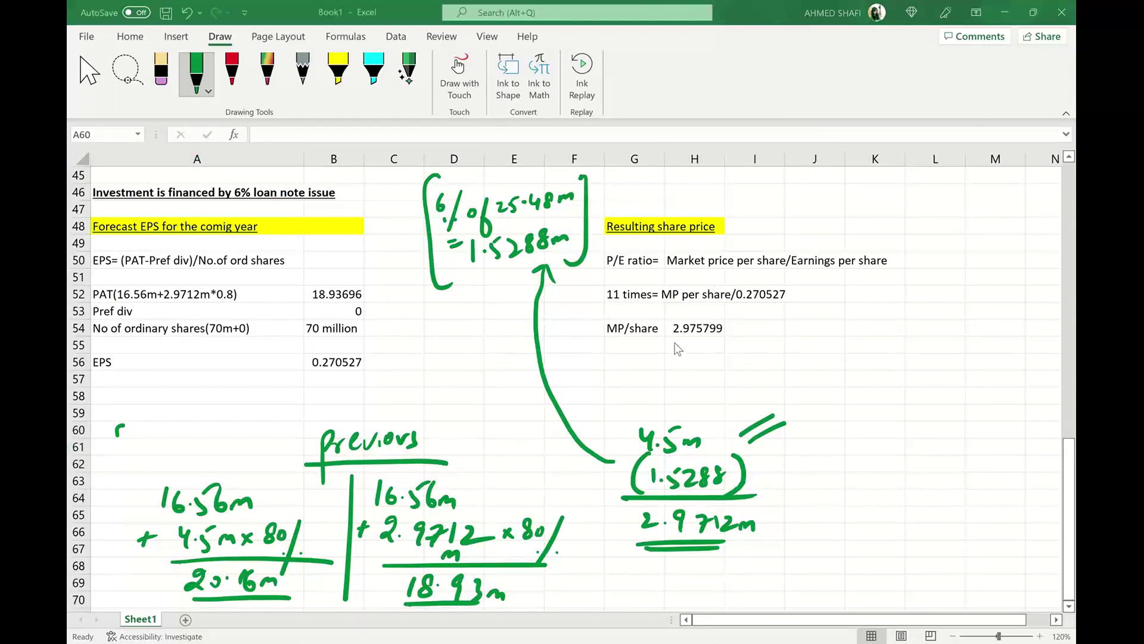
{"action": "key", "text": "alt+Tab"}
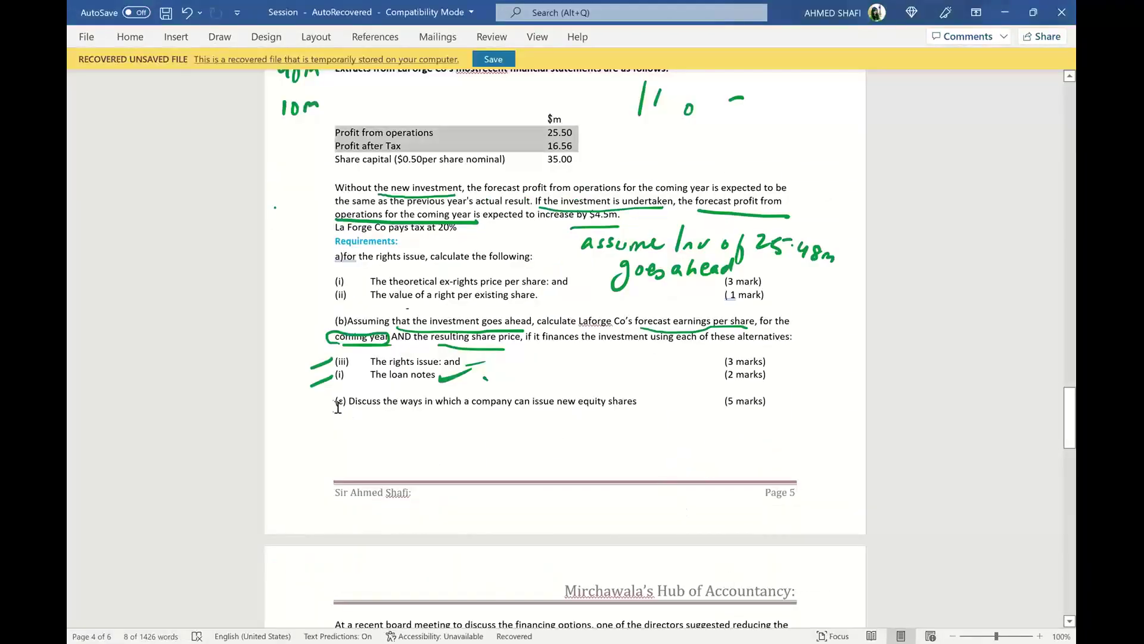
{"action": "left_click_drag", "start_coordinate": [340, 407], "coordinate": [771, 404]}
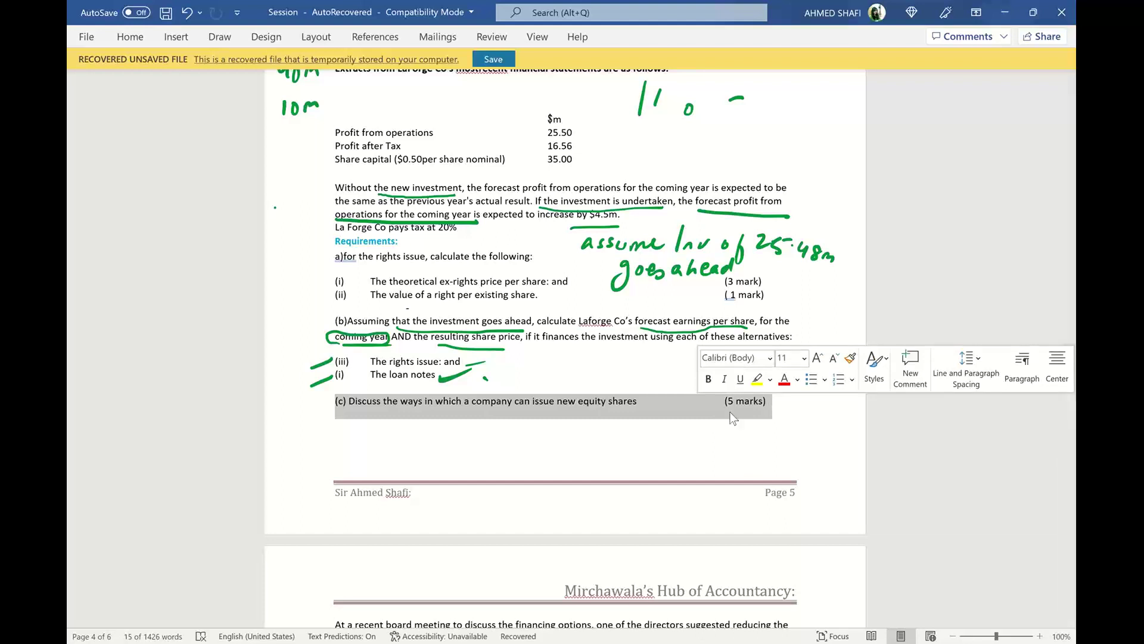
{"action": "left_click", "coordinate": [643, 446]}
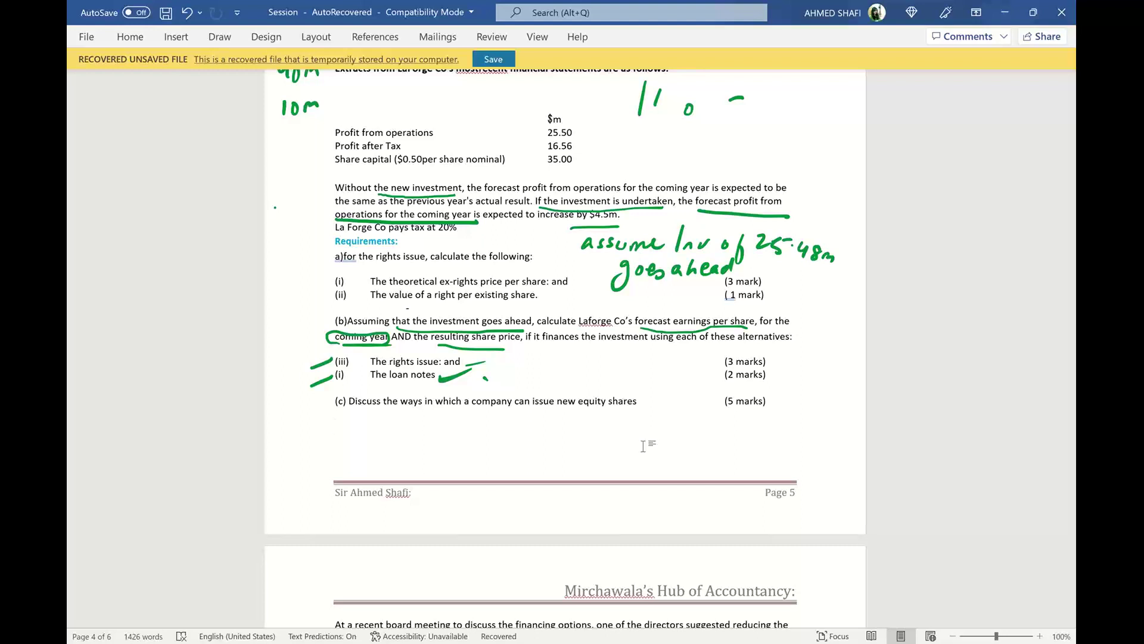
- Switch to Chrome and review answer (c) on methods of issuing new equity shares in the MJ20 suggested solutions PDF
{"action": "key", "text": "alt+Tab"}
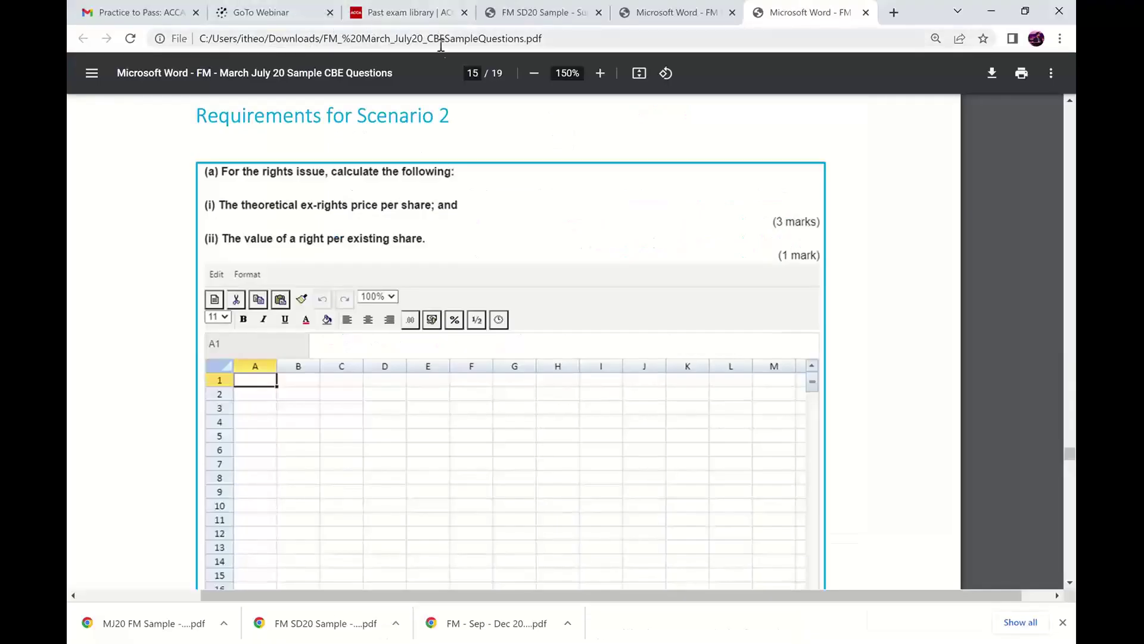
{"action": "left_click", "coordinate": [717, 9]}
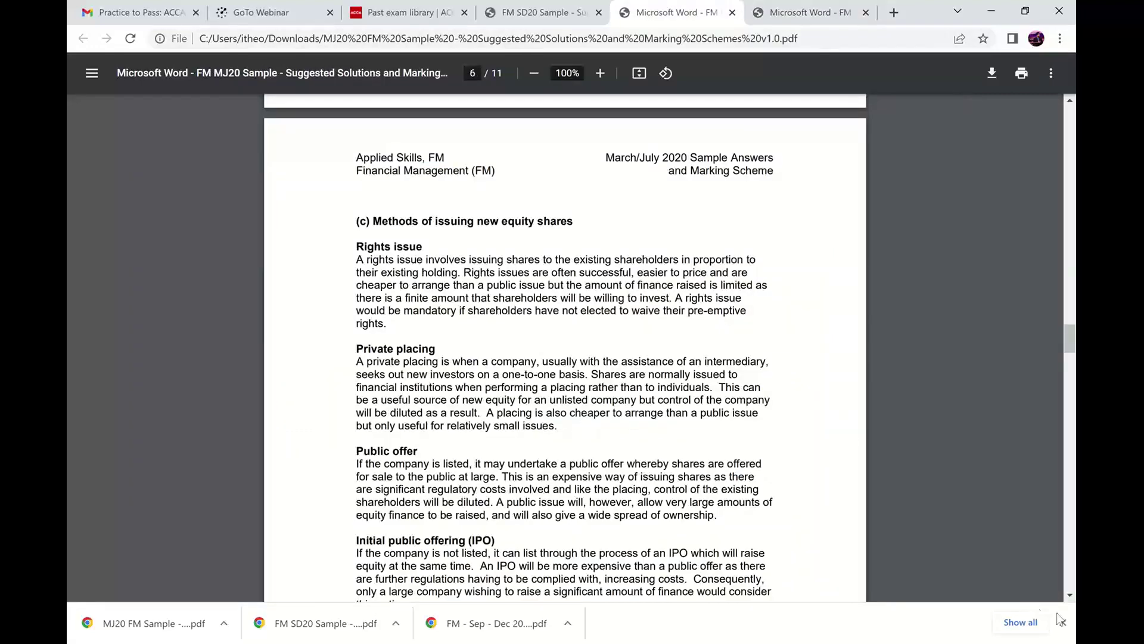
{"action": "scroll", "coordinate": [773, 467], "scroll_direction": "down", "scroll_amount": 2}
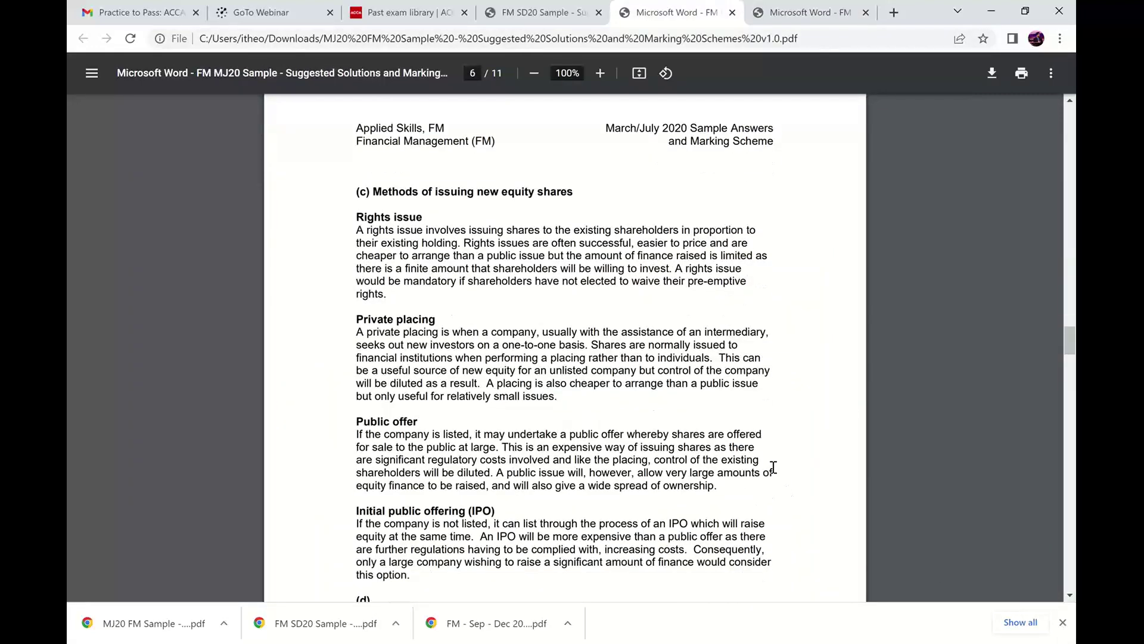
{"action": "scroll", "coordinate": [773, 467], "scroll_direction": "up", "scroll_amount": 1}
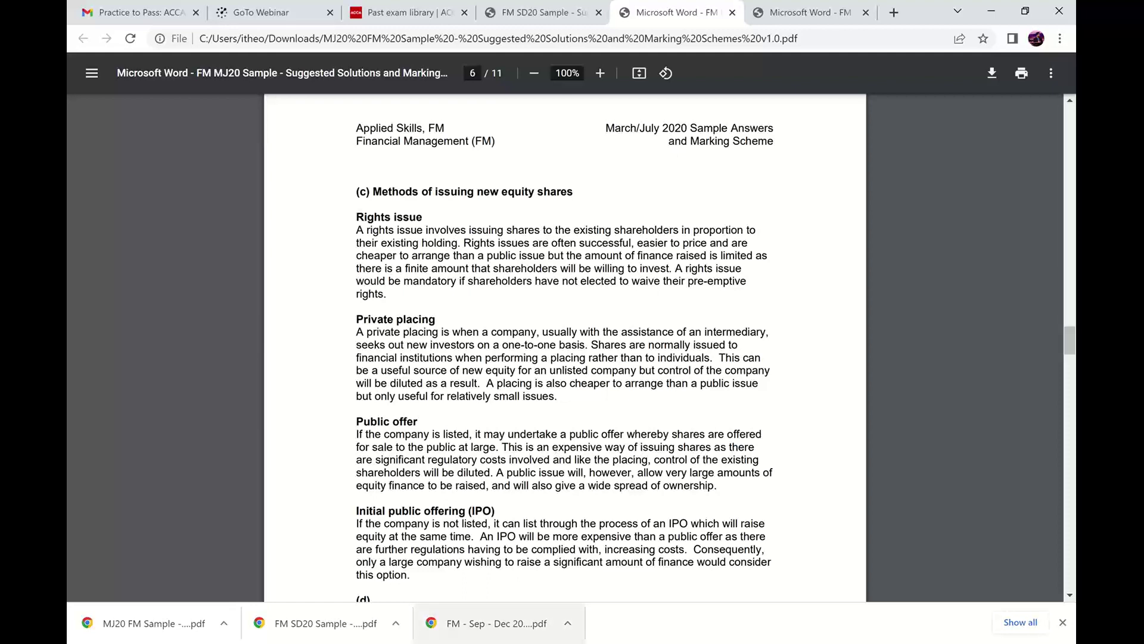
- Switch back to the Word document, handwrite "Bonus Issue" below requirement (c) and underline "issue new equity shares"
{"action": "key", "text": "alt+Tab"}
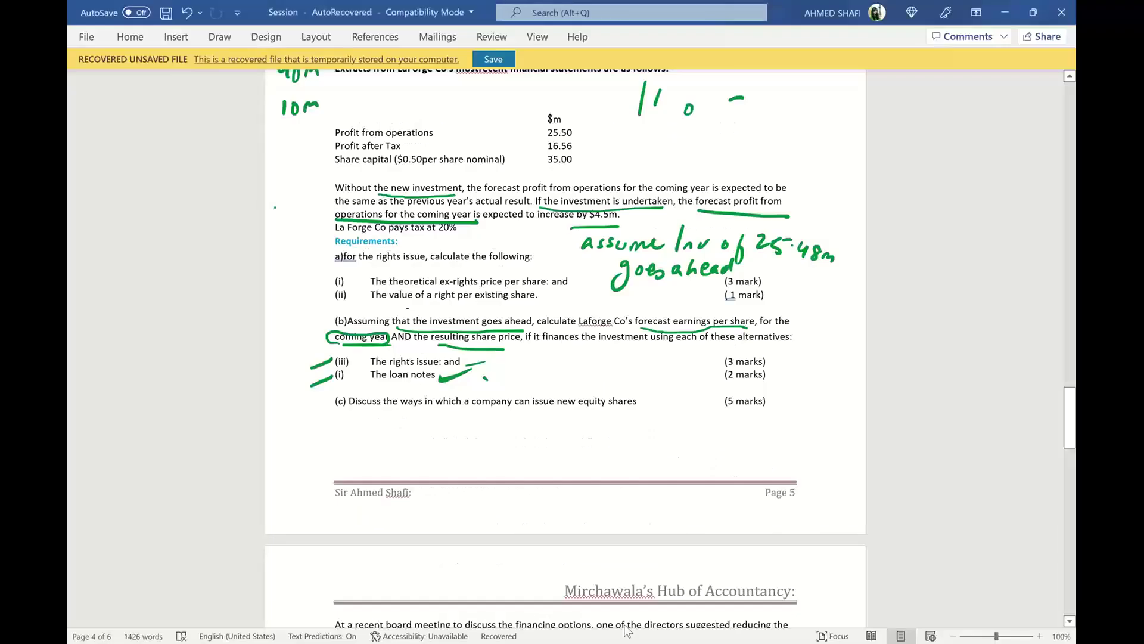
{"action": "mouse_move", "coordinate": [396, 424]}
{"action": "left_mouse_down"}
{"action": "mouse_move", "coordinate": [421, 453]}
{"action": "mouse_move", "coordinate": [575, 452]}
{"action": "left_mouse_up"}
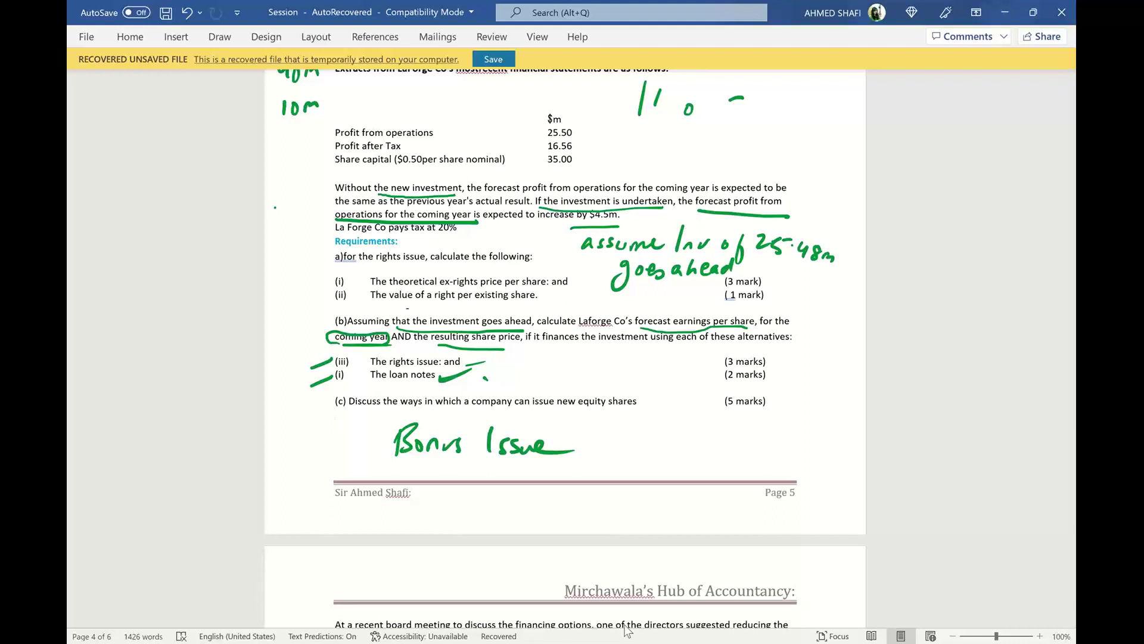
{"action": "left_click_drag", "start_coordinate": [528, 410], "coordinate": [659, 423]}
- Draw a slanted divider after "Bonus Issue" and handwrite "Scrip Issue" beside it
{"action": "left_click_drag", "start_coordinate": [605, 421], "coordinate": [584, 502]}
{"action": "mouse_move", "coordinate": [627, 446]}
{"action": "left_mouse_down"}
{"action": "mouse_move", "coordinate": [616, 462]}
{"action": "mouse_move", "coordinate": [654, 453]}
{"action": "mouse_move", "coordinate": [650, 497]}
{"action": "left_mouse_up"}
{"action": "left_click_drag", "start_coordinate": [661, 456], "coordinate": [680, 459]}
{"action": "left_click_drag", "start_coordinate": [699, 442], "coordinate": [685, 466]}
{"action": "left_click_drag", "start_coordinate": [714, 450], "coordinate": [703, 460]}
{"action": "mouse_move", "coordinate": [726, 452]}
{"action": "left_mouse_down"}
{"action": "mouse_move", "coordinate": [714, 468]}
{"action": "mouse_move", "coordinate": [742, 469]}
{"action": "left_mouse_up"}
{"action": "left_click_drag", "start_coordinate": [742, 465], "coordinate": [775, 467]}
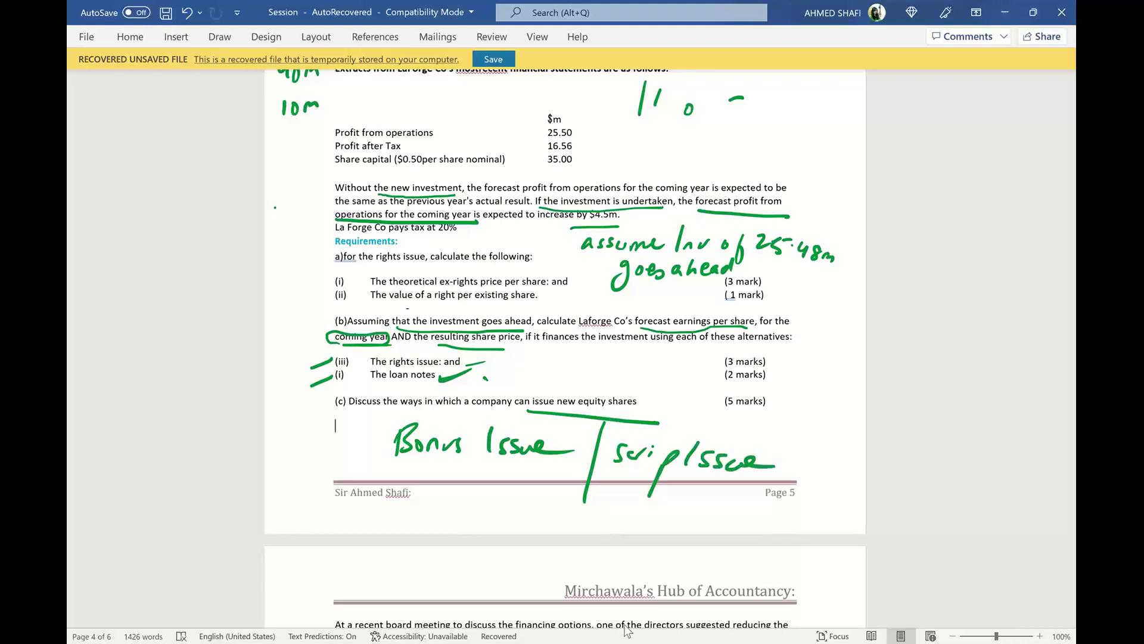
- Handwrite "Scrip Issue" a second time, more clearly, below the first one near the page footer
{"action": "mouse_move", "coordinate": [619, 493]}
{"action": "left_mouse_down"}
{"action": "mouse_move", "coordinate": [604, 514]}
{"action": "mouse_move", "coordinate": [621, 514]}
{"action": "left_mouse_up"}
{"action": "left_click_drag", "start_coordinate": [637, 521], "coordinate": [649, 507]}
{"action": "left_click_drag", "start_coordinate": [655, 507], "coordinate": [660, 533]}
{"action": "left_click_drag", "start_coordinate": [662, 508], "coordinate": [667, 525]}
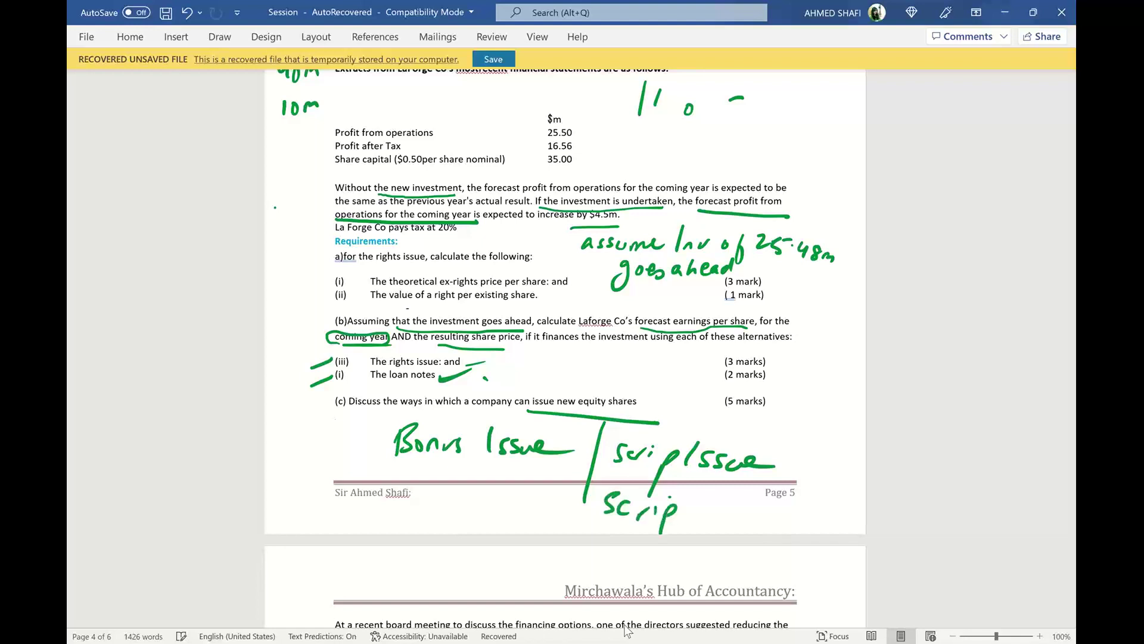
{"action": "mouse_move", "coordinate": [716, 487]}
{"action": "left_mouse_down"}
{"action": "mouse_move", "coordinate": [709, 521]}
{"action": "mouse_move", "coordinate": [726, 518]}
{"action": "left_mouse_up"}
{"action": "mouse_move", "coordinate": [751, 504]}
{"action": "left_mouse_down"}
{"action": "mouse_move", "coordinate": [739, 517]}
{"action": "mouse_move", "coordinate": [796, 517]}
{"action": "left_mouse_up"}
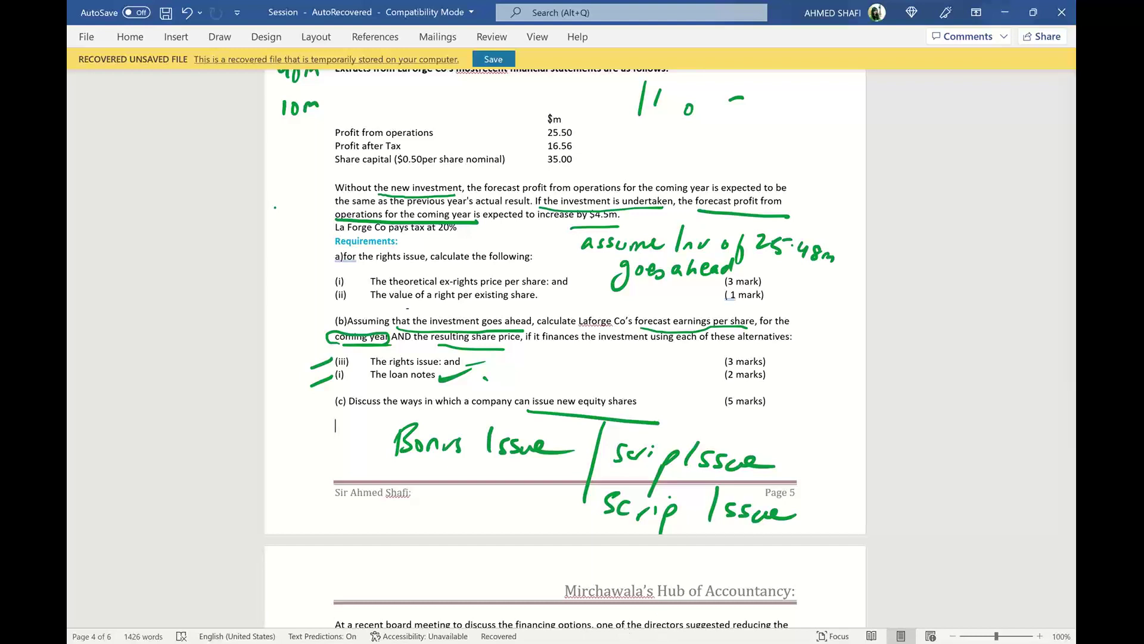
- Switch to Chrome and review the suggested answer on rights issue, private placing, public offer and IPO
{"action": "mouse_move", "coordinate": [684, 640]}
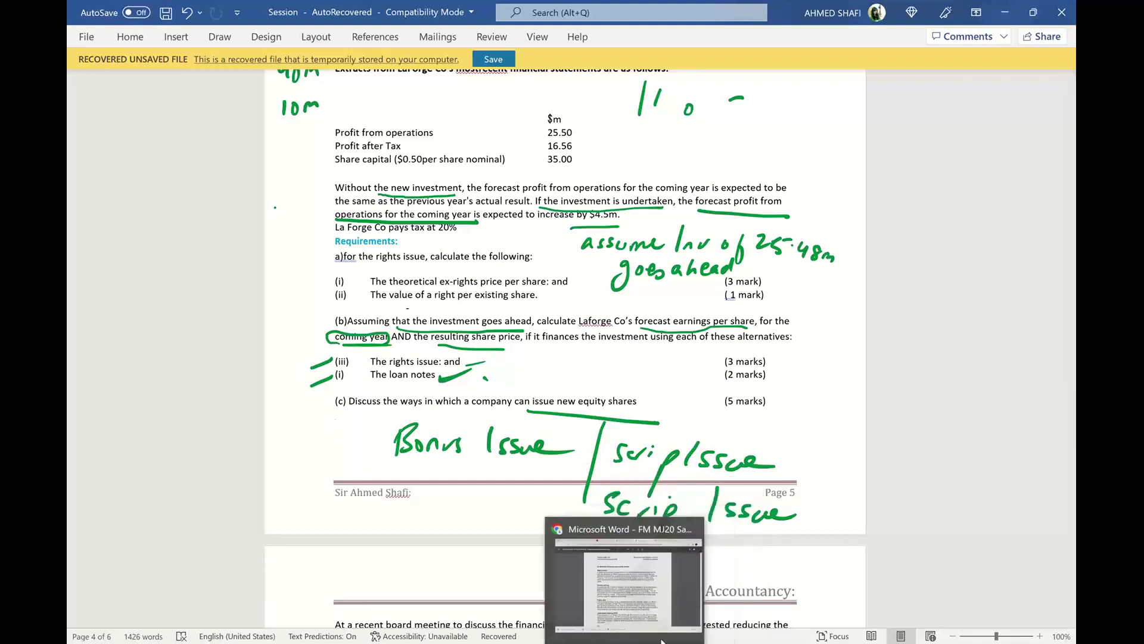
{"action": "left_click", "coordinate": [652, 640]}
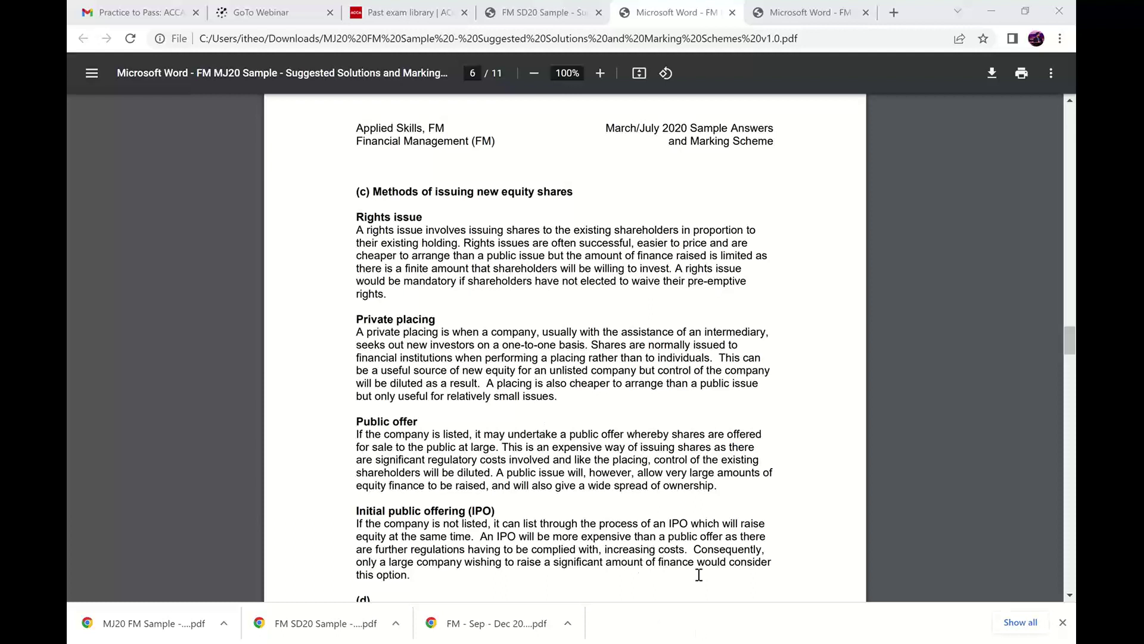
- Return to the Word document and underline "$0.08 per share", "shareholders include both" and "institutions individuals" in the paragraph above requirement (d)
{"action": "key", "text": "alt+Tab"}
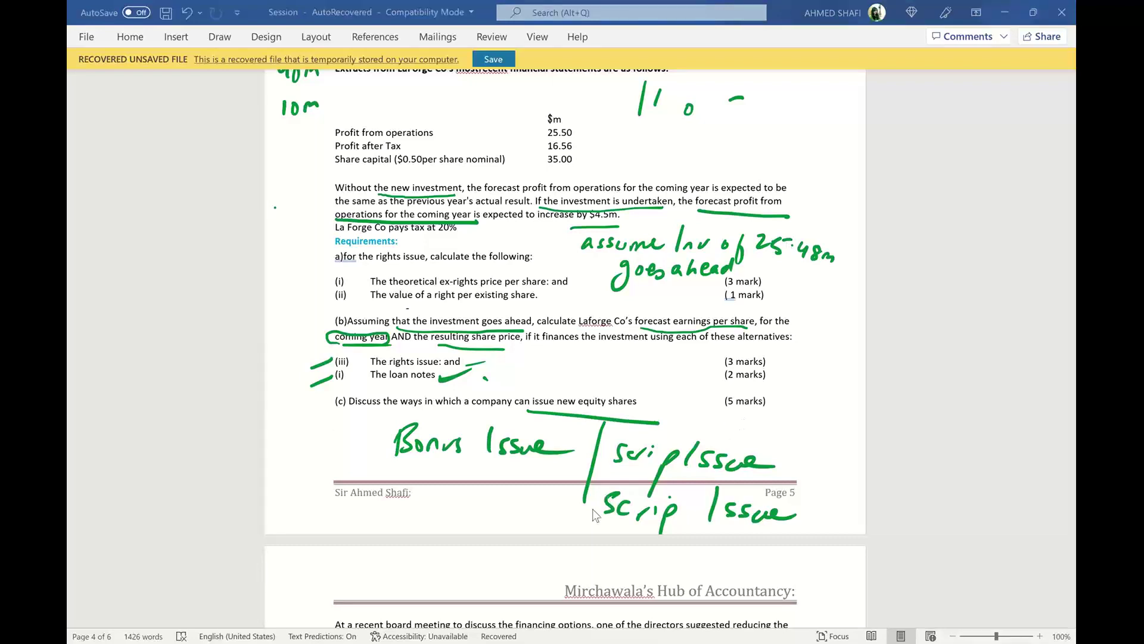
{"action": "scroll", "coordinate": [588, 524], "scroll_direction": "down", "scroll_amount": 3}
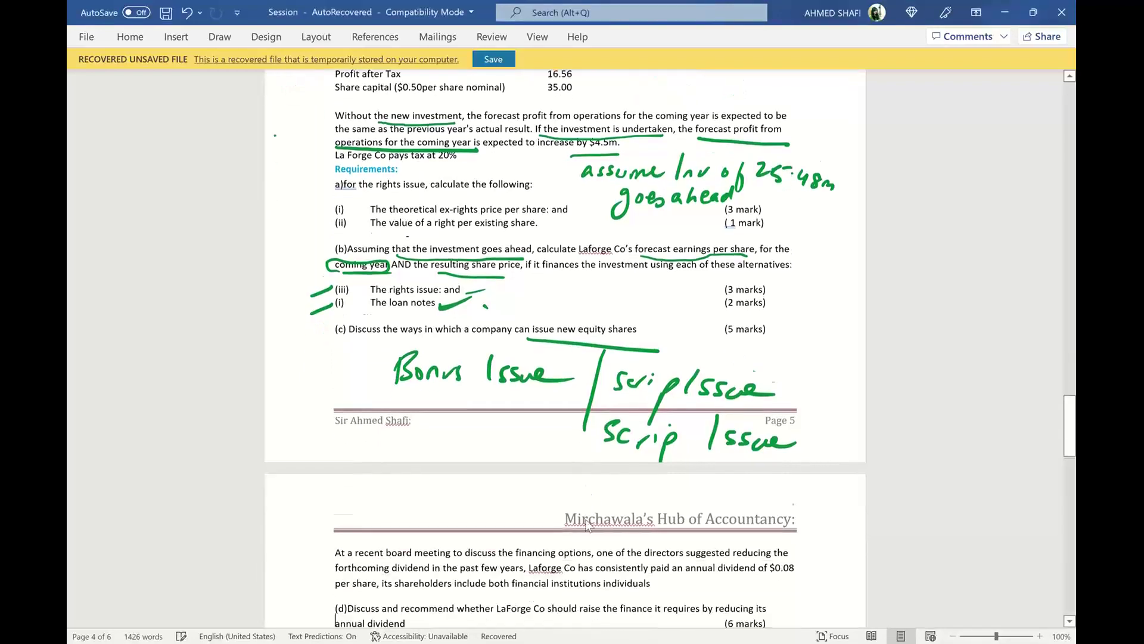
{"action": "scroll", "coordinate": [586, 519], "scroll_direction": "down", "scroll_amount": 4}
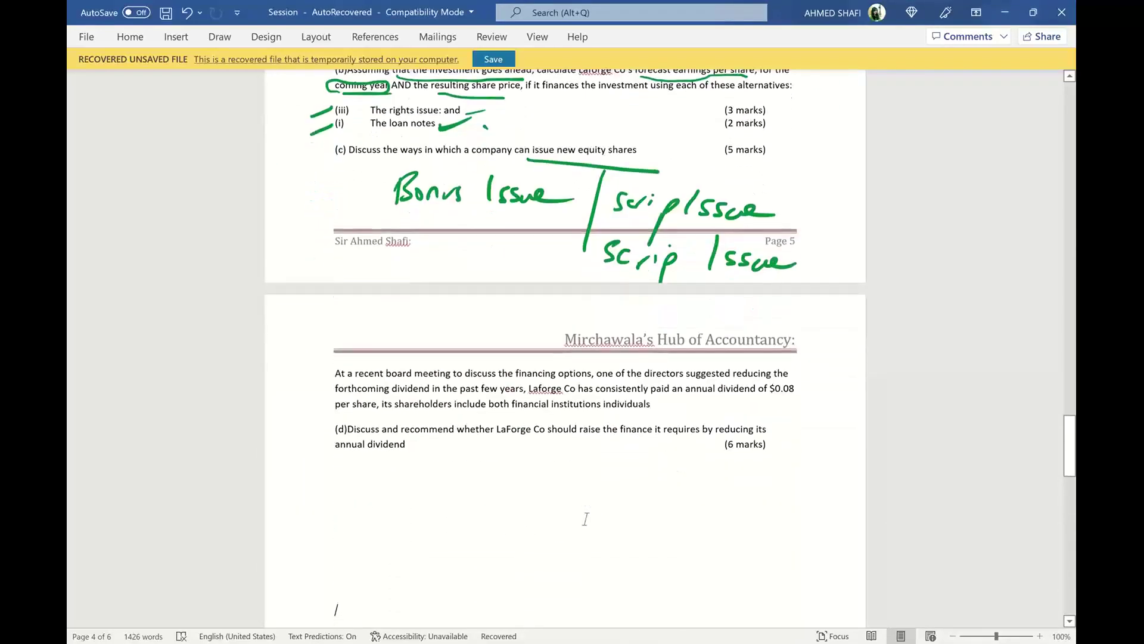
{"action": "scroll", "coordinate": [586, 518], "scroll_direction": "down", "scroll_amount": 3}
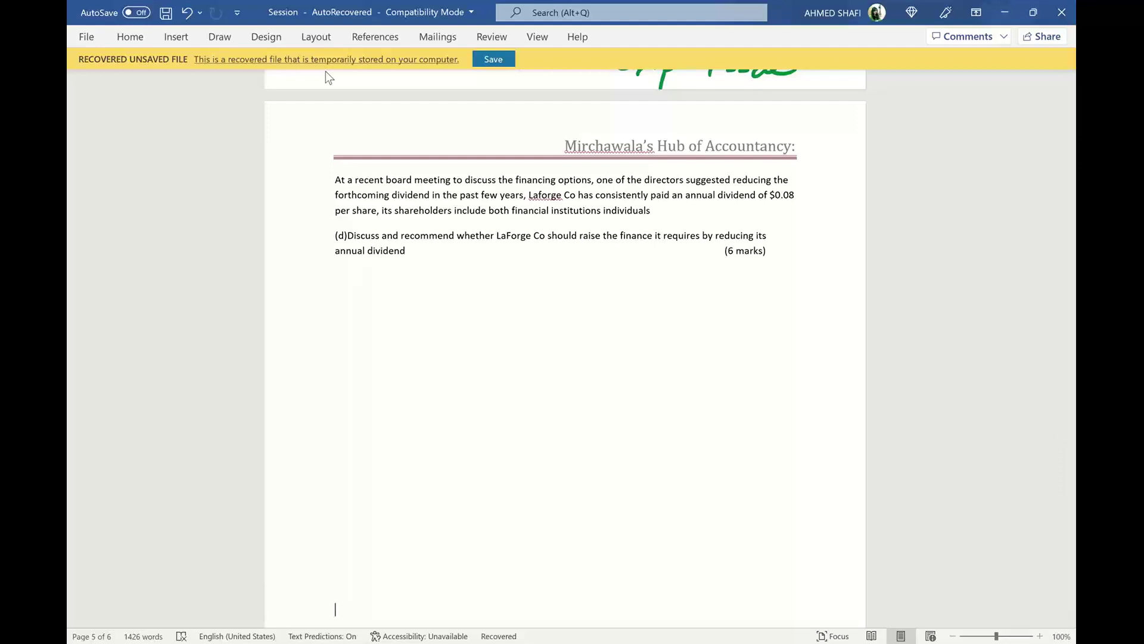
{"action": "left_click_drag", "start_coordinate": [768, 207], "coordinate": [794, 208]}
{"action": "left_click_drag", "start_coordinate": [339, 219], "coordinate": [665, 227]}
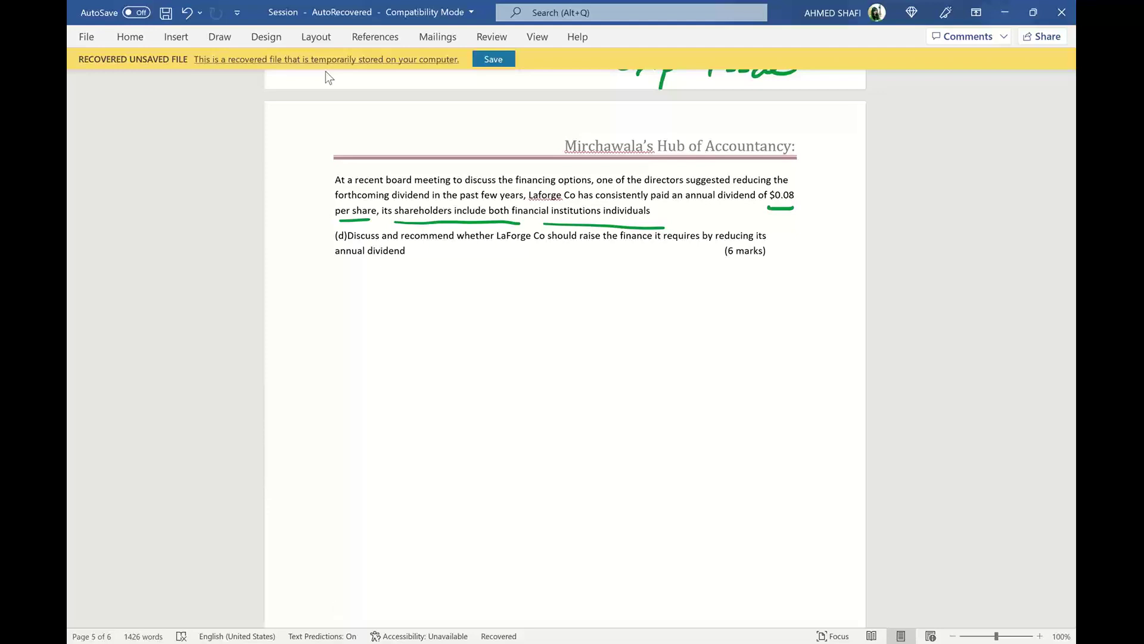
- Handwrite "25.48m" above the board meeting paragraph, in the page header area
{"action": "left_click_drag", "start_coordinate": [306, 116], "coordinate": [325, 131]}
{"action": "left_click_drag", "start_coordinate": [327, 114], "coordinate": [357, 125]}
{"action": "left_click", "coordinate": [367, 124]}
{"action": "mouse_move", "coordinate": [354, 117]}
{"action": "left_mouse_down"}
{"action": "mouse_move", "coordinate": [354, 135]}
{"action": "mouse_move", "coordinate": [365, 120]}
{"action": "left_mouse_up"}
{"action": "mouse_move", "coordinate": [373, 131]}
{"action": "left_mouse_down"}
{"action": "mouse_move", "coordinate": [387, 121]}
{"action": "mouse_move", "coordinate": [388, 135]}
{"action": "left_mouse_up"}
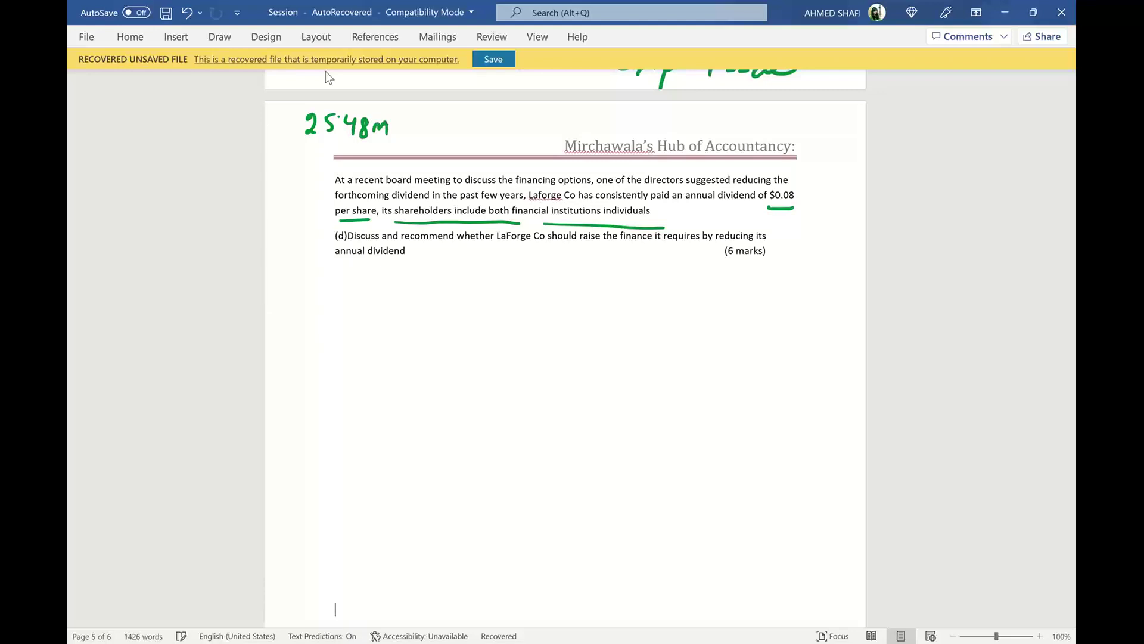
- Draw two branches from the handwritten "25.48m" in the page header and label them "right issue" and "loan issue"
{"action": "mouse_move", "coordinate": [469, 118]}
{"action": "left_mouse_down"}
{"action": "mouse_move", "coordinate": [404, 130]}
{"action": "mouse_move", "coordinate": [455, 154]}
{"action": "mouse_move", "coordinate": [502, 114]}
{"action": "left_mouse_up"}
{"action": "left_click", "coordinate": [487, 117]}
{"action": "left_click_drag", "start_coordinate": [501, 115], "coordinate": [506, 138]}
{"action": "left_click_drag", "start_coordinate": [522, 107], "coordinate": [538, 125]}
{"action": "left_click_drag", "start_coordinate": [551, 106], "coordinate": [555, 126]}
{"action": "mouse_move", "coordinate": [572, 114]}
{"action": "left_mouse_down"}
{"action": "mouse_move", "coordinate": [566, 125]}
{"action": "mouse_move", "coordinate": [581, 122]}
{"action": "left_mouse_up"}
{"action": "left_click_drag", "start_coordinate": [582, 119], "coordinate": [591, 120]}
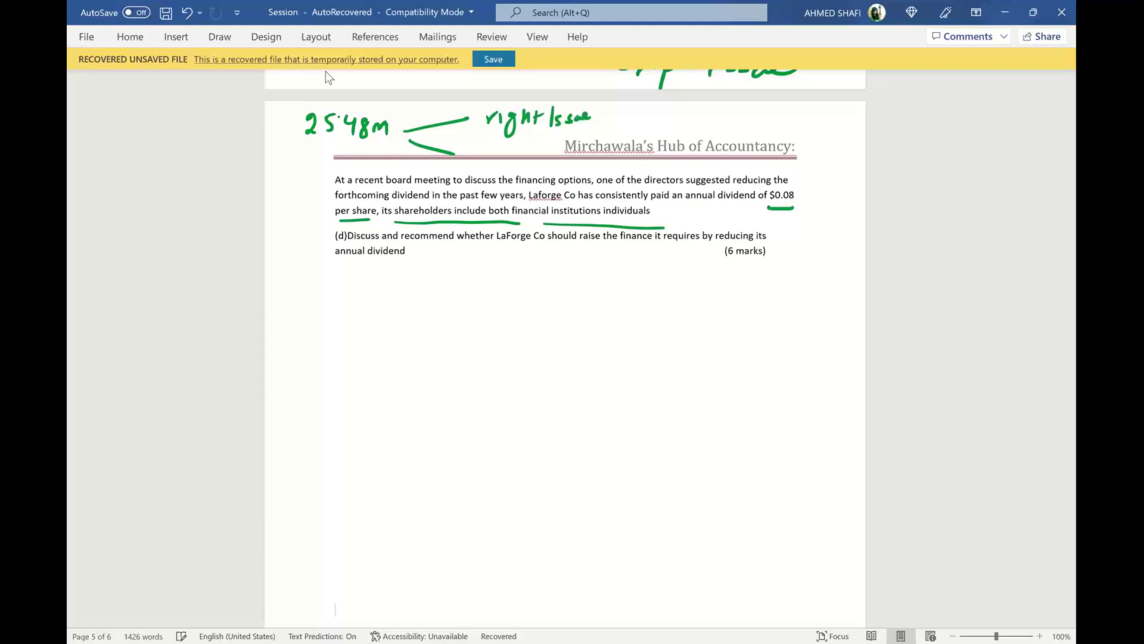
{"action": "mouse_move", "coordinate": [466, 140]}
{"action": "left_mouse_down"}
{"action": "mouse_move", "coordinate": [467, 154]}
{"action": "mouse_move", "coordinate": [475, 147]}
{"action": "left_mouse_up"}
{"action": "left_click_drag", "start_coordinate": [487, 145], "coordinate": [502, 153]}
{"action": "left_click_drag", "start_coordinate": [507, 144], "coordinate": [544, 153]}
{"action": "left_click_drag", "start_coordinate": [545, 149], "coordinate": [552, 146]}
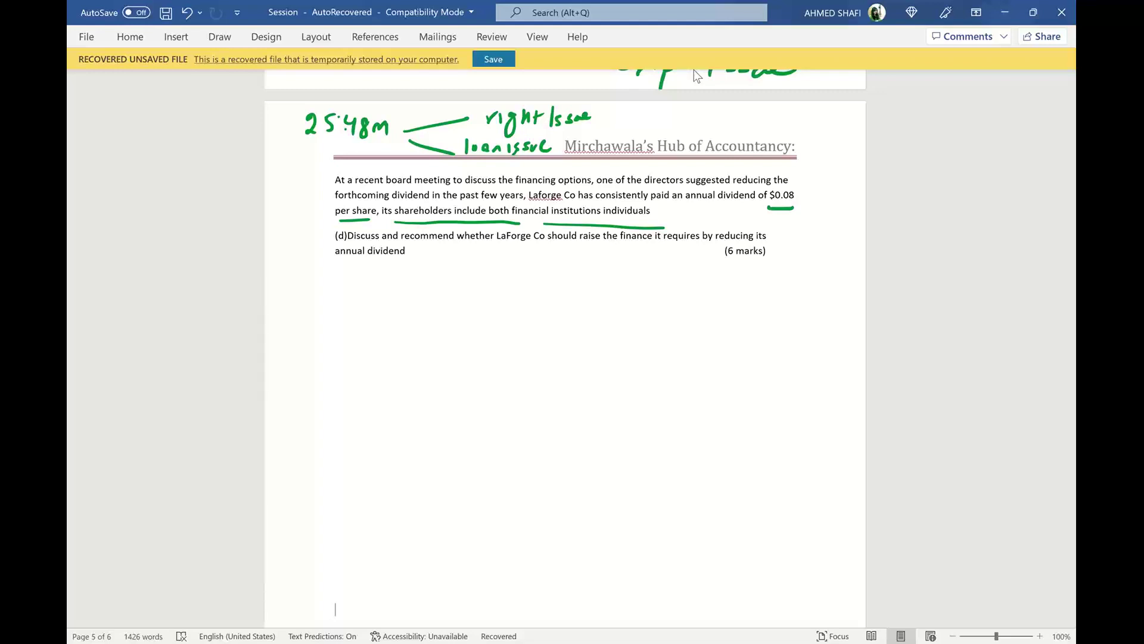
- Handwrite "External" in brackets beside the two financing branches
{"action": "mouse_move", "coordinate": [650, 113]}
{"action": "left_mouse_down"}
{"action": "mouse_move", "coordinate": [649, 135]}
{"action": "mouse_move", "coordinate": [723, 129]}
{"action": "left_mouse_up"}
{"action": "left_click_drag", "start_coordinate": [737, 115], "coordinate": [738, 135]}
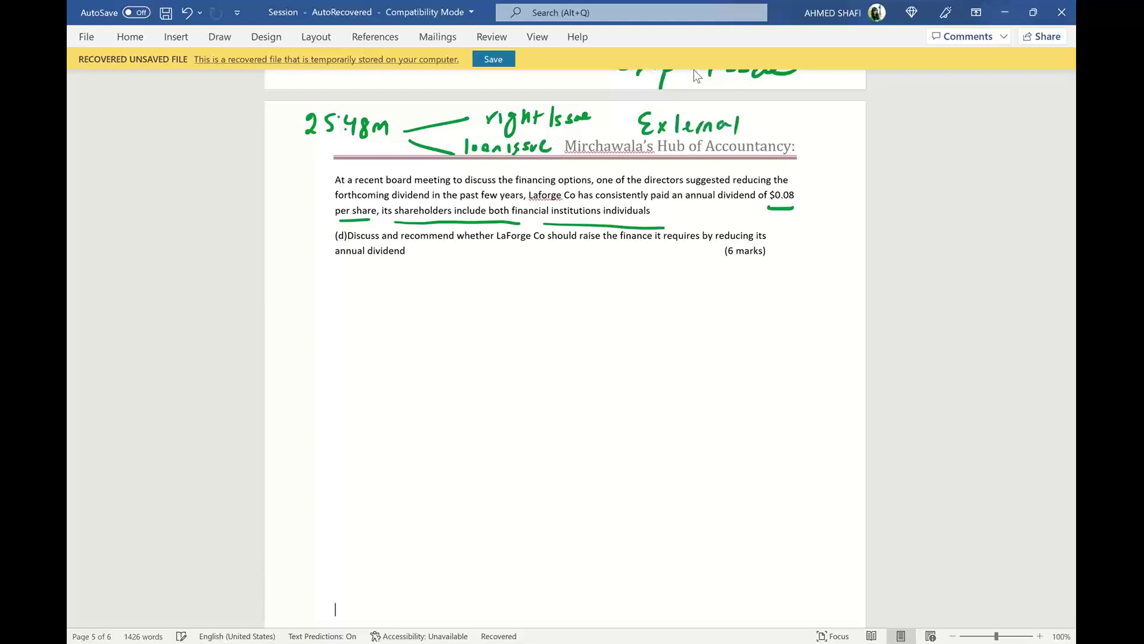
{"action": "left_click_drag", "start_coordinate": [678, 114], "coordinate": [704, 112]}
{"action": "mouse_move", "coordinate": [745, 108]}
{"action": "left_mouse_down"}
{"action": "mouse_move", "coordinate": [757, 126]}
{"action": "mouse_move", "coordinate": [749, 141]}
{"action": "left_mouse_up"}
{"action": "left_click_drag", "start_coordinate": [636, 105], "coordinate": [628, 145]}
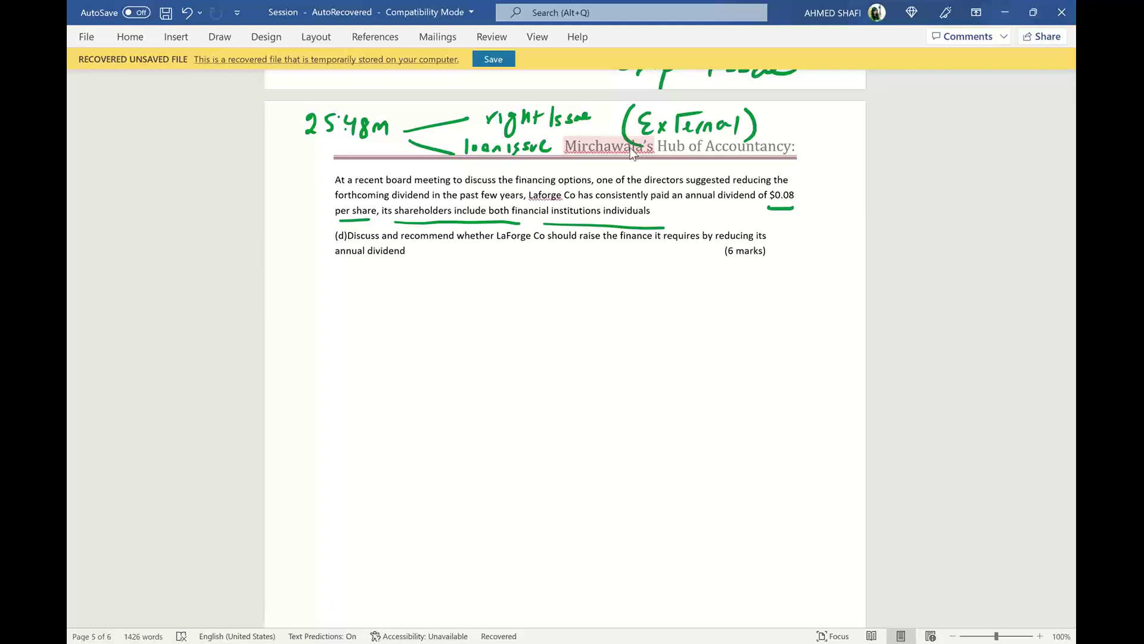
- Underline "reducing", "dividend" and "raise the finance", and handwrite "25.48m" beneath requirement (d)
{"action": "left_click_drag", "start_coordinate": [737, 187], "coordinate": [771, 186]}
{"action": "left_click_drag", "start_coordinate": [394, 201], "coordinate": [438, 199]}
{"action": "mouse_move", "coordinate": [582, 248]}
{"action": "left_mouse_down"}
{"action": "mouse_move", "coordinate": [648, 242]}
{"action": "mouse_move", "coordinate": [609, 271]}
{"action": "mouse_move", "coordinate": [654, 271]}
{"action": "mouse_move", "coordinate": [646, 278]}
{"action": "left_mouse_up"}
{"action": "left_click_drag", "start_coordinate": [656, 272], "coordinate": [676, 270]}
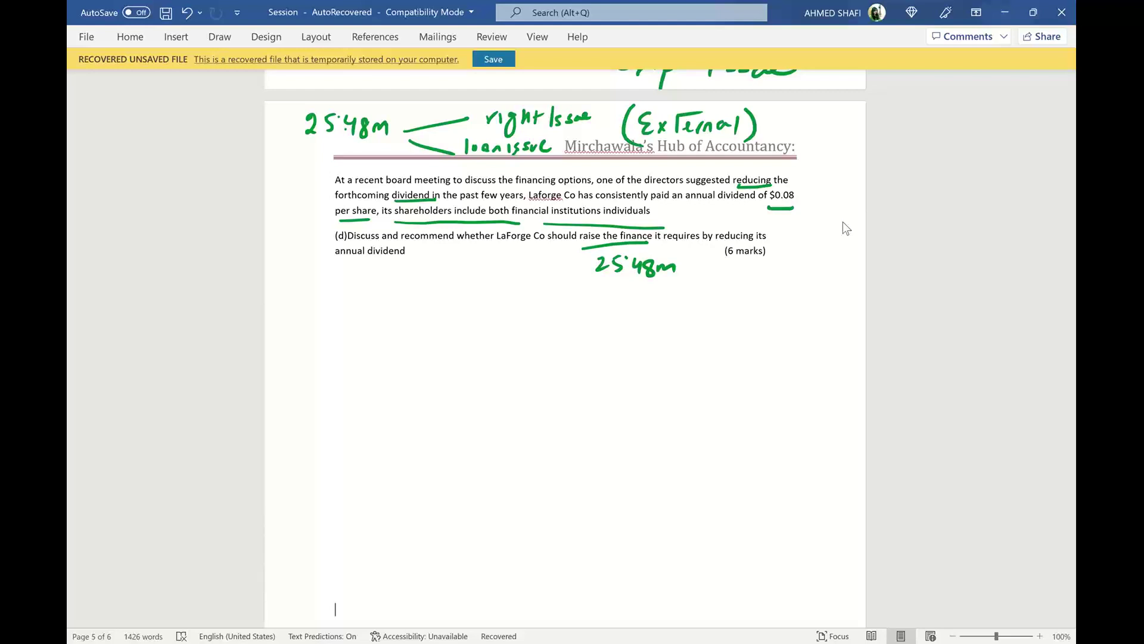
- Start the dividend calculation below requirement (d) by handwriting "Div = 0.08/share"
{"action": "left_click_drag", "start_coordinate": [298, 301], "coordinate": [298, 320]}
{"action": "mouse_move", "coordinate": [300, 300]}
{"action": "left_mouse_down"}
{"action": "mouse_move", "coordinate": [301, 318]}
{"action": "mouse_move", "coordinate": [319, 319]}
{"action": "left_mouse_up"}
{"action": "left_click_drag", "start_coordinate": [326, 307], "coordinate": [352, 318]}
{"action": "mouse_move", "coordinate": [377, 306]}
{"action": "left_mouse_down"}
{"action": "mouse_move", "coordinate": [371, 316]}
{"action": "mouse_move", "coordinate": [378, 306]}
{"action": "left_mouse_up"}
{"action": "left_click_drag", "start_coordinate": [385, 318], "coordinate": [385, 319]}
{"action": "mouse_move", "coordinate": [395, 306]}
{"action": "left_mouse_down"}
{"action": "mouse_move", "coordinate": [410, 305]}
{"action": "mouse_move", "coordinate": [416, 336]}
{"action": "left_mouse_up"}
{"action": "mouse_move", "coordinate": [428, 310]}
{"action": "left_mouse_down"}
{"action": "mouse_move", "coordinate": [419, 323]}
{"action": "mouse_move", "coordinate": [443, 323]}
{"action": "left_mouse_up"}
{"action": "left_click_drag", "start_coordinate": [453, 310], "coordinate": [452, 323]}
{"action": "mouse_move", "coordinate": [458, 324]}
{"action": "left_mouse_down"}
{"action": "mouse_move", "coordinate": [468, 312]}
{"action": "mouse_move", "coordinate": [482, 324]}
{"action": "left_mouse_up"}
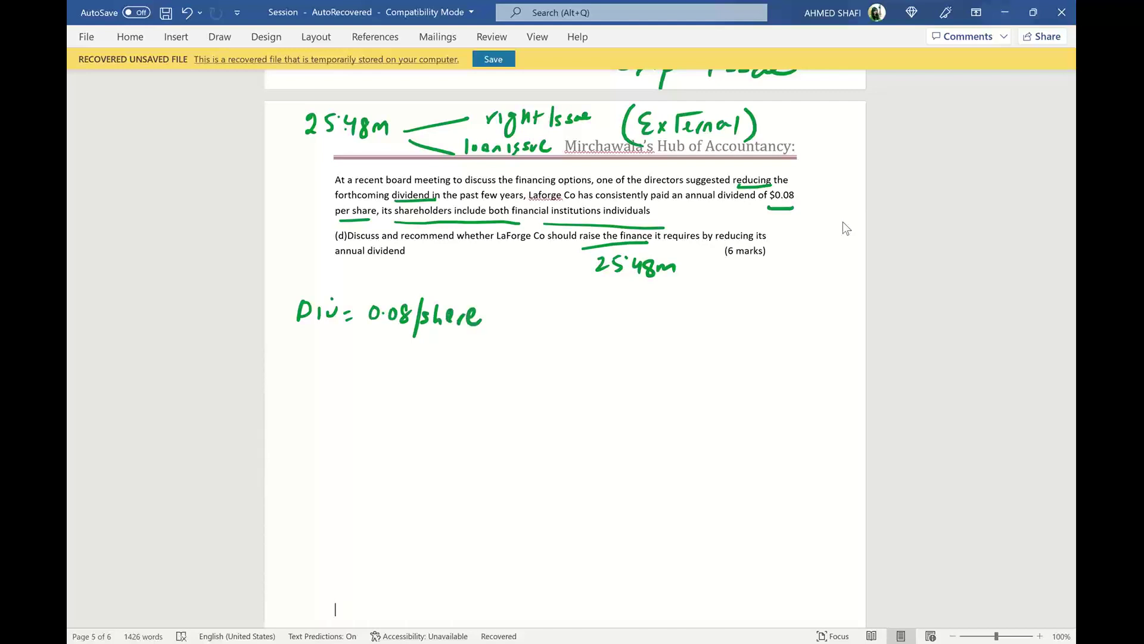
- Extend the handwritten dividend calculation with "x 70m shares ="
{"action": "left_click_drag", "start_coordinate": [494, 309], "coordinate": [495, 324]}
{"action": "left_click_drag", "start_coordinate": [519, 309], "coordinate": [535, 308]}
{"action": "left_click_drag", "start_coordinate": [548, 325], "coordinate": [577, 325]}
{"action": "mouse_move", "coordinate": [592, 302]}
{"action": "left_mouse_down"}
{"action": "mouse_move", "coordinate": [602, 323]}
{"action": "mouse_move", "coordinate": [669, 318]}
{"action": "left_mouse_up"}
{"action": "left_click", "coordinate": [659, 321]}
{"action": "left_click_drag", "start_coordinate": [657, 326], "coordinate": [672, 324]}
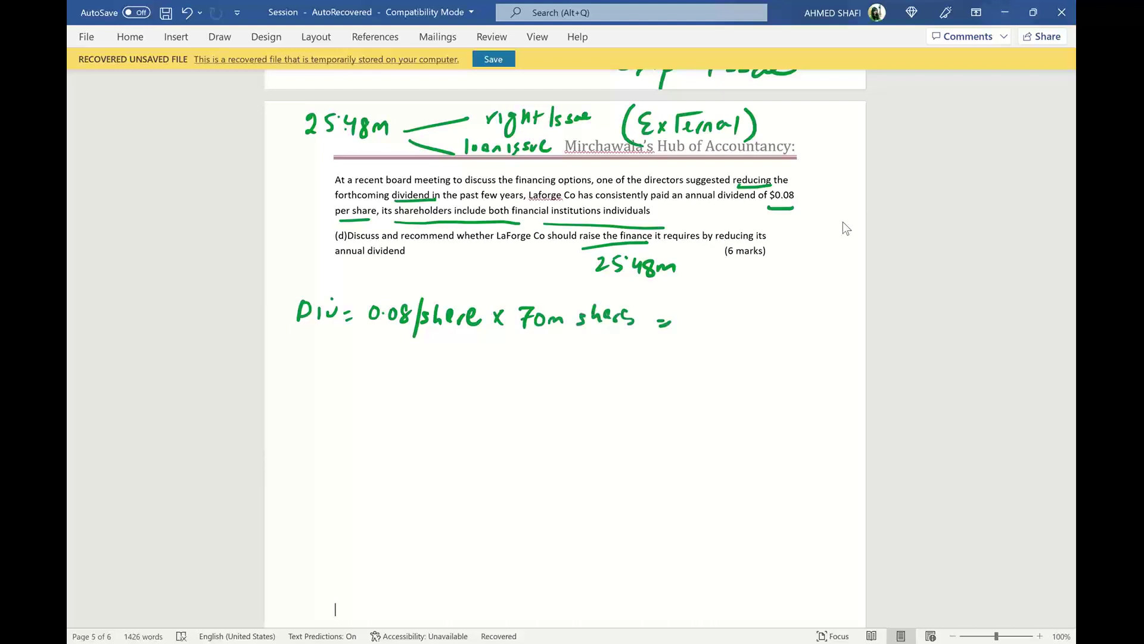
- Handwrite "Even if u reduce div u will only" below the dividend calculation
{"action": "mouse_move", "coordinate": [317, 348]}
{"action": "left_mouse_down"}
{"action": "mouse_move", "coordinate": [306, 375]}
{"action": "mouse_move", "coordinate": [329, 372]}
{"action": "left_mouse_up"}
{"action": "left_click_drag", "start_coordinate": [333, 365], "coordinate": [343, 371]}
{"action": "left_click_drag", "start_coordinate": [346, 364], "coordinate": [368, 373]}
{"action": "mouse_move", "coordinate": [390, 354]}
{"action": "left_mouse_down"}
{"action": "mouse_move", "coordinate": [386, 393]}
{"action": "mouse_move", "coordinate": [392, 369]}
{"action": "left_mouse_up"}
{"action": "left_click_drag", "start_coordinate": [394, 361], "coordinate": [489, 373]}
{"action": "mouse_move", "coordinate": [490, 364]}
{"action": "left_mouse_down"}
{"action": "mouse_move", "coordinate": [505, 372]}
{"action": "mouse_move", "coordinate": [548, 353]}
{"action": "mouse_move", "coordinate": [557, 374]}
{"action": "left_mouse_up"}
{"action": "left_click_drag", "start_coordinate": [560, 361], "coordinate": [632, 364]}
{"action": "left_click_drag", "start_coordinate": [637, 365], "coordinate": [644, 372]}
{"action": "mouse_move", "coordinate": [655, 359]}
{"action": "left_mouse_down"}
{"action": "mouse_move", "coordinate": [653, 372]}
{"action": "mouse_move", "coordinate": [670, 364]}
{"action": "left_mouse_up"}
{"action": "left_click_drag", "start_coordinate": [680, 376], "coordinate": [698, 377]}
{"action": "left_click_drag", "start_coordinate": [697, 369], "coordinate": [699, 397]}
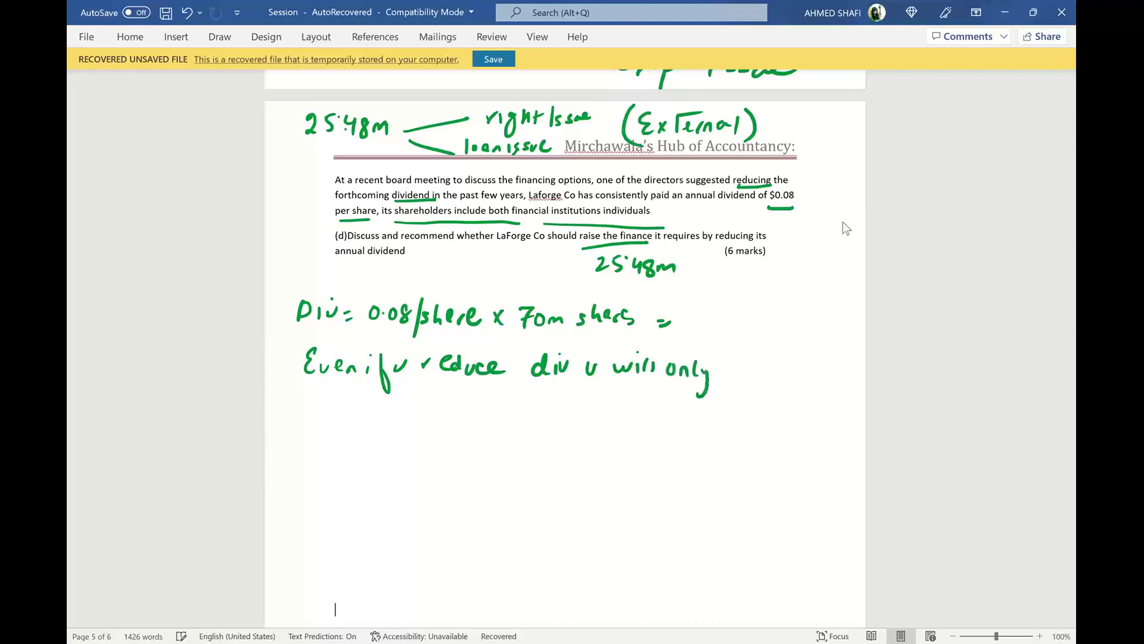
- Add "get" to the handwritten sentence and fill in "5.6m" as the result of the dividend calculation
{"action": "mouse_move", "coordinate": [737, 364]}
{"action": "left_mouse_down"}
{"action": "mouse_move", "coordinate": [723, 394]}
{"action": "mouse_move", "coordinate": [753, 379]}
{"action": "left_mouse_up"}
{"action": "left_click_drag", "start_coordinate": [760, 365], "coordinate": [759, 383]}
{"action": "left_click_drag", "start_coordinate": [757, 369], "coordinate": [778, 362]}
{"action": "mouse_move", "coordinate": [690, 313]}
{"action": "left_mouse_down"}
{"action": "mouse_move", "coordinate": [682, 326]}
{"action": "mouse_move", "coordinate": [709, 326]}
{"action": "left_mouse_up"}
{"action": "left_click_drag", "start_coordinate": [717, 321], "coordinate": [732, 328]}
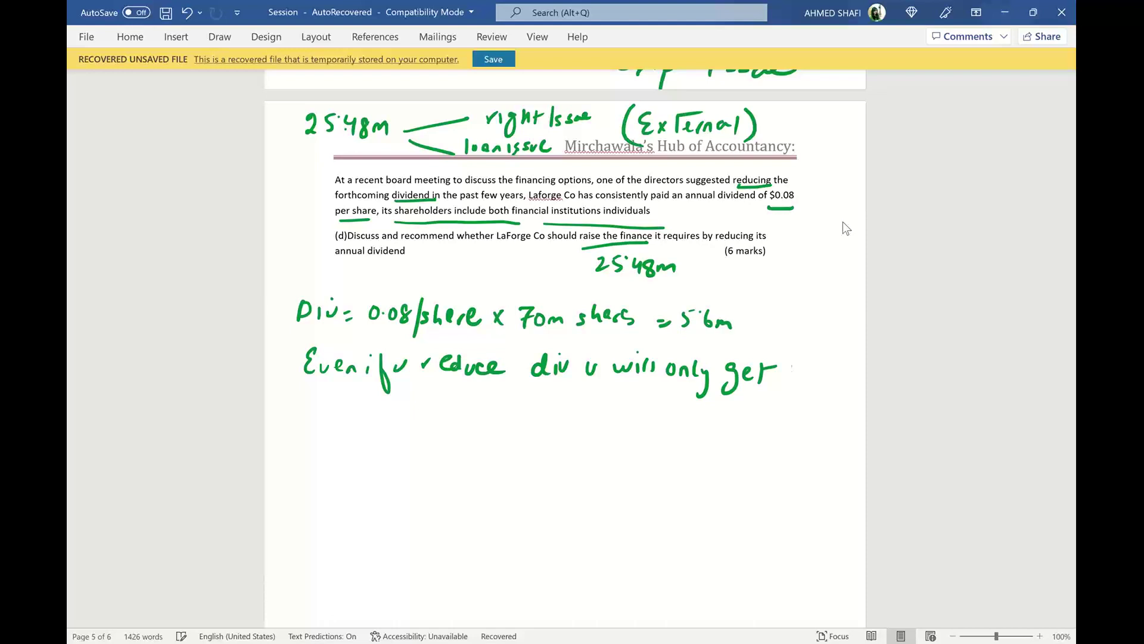
- Continue the handwritten sentence after "get" with "5.6m which is way"
{"action": "left_click_drag", "start_coordinate": [793, 365], "coordinate": [788, 381]}
{"action": "left_click_drag", "start_coordinate": [792, 362], "coordinate": [811, 365]}
{"action": "left_click_drag", "start_coordinate": [816, 359], "coordinate": [815, 381]}
{"action": "left_click_drag", "start_coordinate": [821, 373], "coordinate": [839, 382]}
{"action": "left_click_drag", "start_coordinate": [314, 394], "coordinate": [339, 401]}
{"action": "left_click_drag", "start_coordinate": [345, 396], "coordinate": [353, 402]}
{"action": "left_click_drag", "start_coordinate": [364, 391], "coordinate": [395, 409]}
{"action": "left_click_drag", "start_coordinate": [411, 398], "coordinate": [405, 409]}
{"action": "left_click_drag", "start_coordinate": [437, 399], "coordinate": [471, 409]}
{"action": "left_click_drag", "start_coordinate": [478, 401], "coordinate": [463, 433]}
- Complete the handwritten comparison with "less than reqd of 25.48m"
{"action": "left_click_drag", "start_coordinate": [508, 387], "coordinate": [506, 410]}
{"action": "left_click_drag", "start_coordinate": [514, 404], "coordinate": [527, 410]}
{"action": "mouse_move", "coordinate": [540, 398]}
{"action": "left_mouse_down"}
{"action": "mouse_move", "coordinate": [536, 410]}
{"action": "mouse_move", "coordinate": [568, 415]}
{"action": "left_mouse_up"}
{"action": "mouse_move", "coordinate": [565, 404]}
{"action": "left_mouse_down"}
{"action": "mouse_move", "coordinate": [587, 400]}
{"action": "mouse_move", "coordinate": [595, 416]}
{"action": "left_mouse_up"}
{"action": "left_click_drag", "start_coordinate": [602, 407], "coordinate": [618, 417]}
{"action": "left_click_drag", "start_coordinate": [638, 411], "coordinate": [659, 399]}
{"action": "mouse_move", "coordinate": [660, 399]}
{"action": "left_mouse_down"}
{"action": "mouse_move", "coordinate": [659, 442]}
{"action": "mouse_move", "coordinate": [703, 418]}
{"action": "left_mouse_up"}
{"action": "mouse_move", "coordinate": [724, 398]}
{"action": "left_mouse_down"}
{"action": "mouse_move", "coordinate": [719, 444]}
{"action": "mouse_move", "coordinate": [757, 421]}
{"action": "left_mouse_up"}
{"action": "left_click_drag", "start_coordinate": [768, 403], "coordinate": [781, 417]}
{"action": "left_click_drag", "start_coordinate": [780, 415], "coordinate": [792, 412]}
{"action": "left_click_drag", "start_coordinate": [805, 405], "coordinate": [804, 428]}
{"action": "left_click_drag", "start_coordinate": [802, 418], "coordinate": [821, 427]}
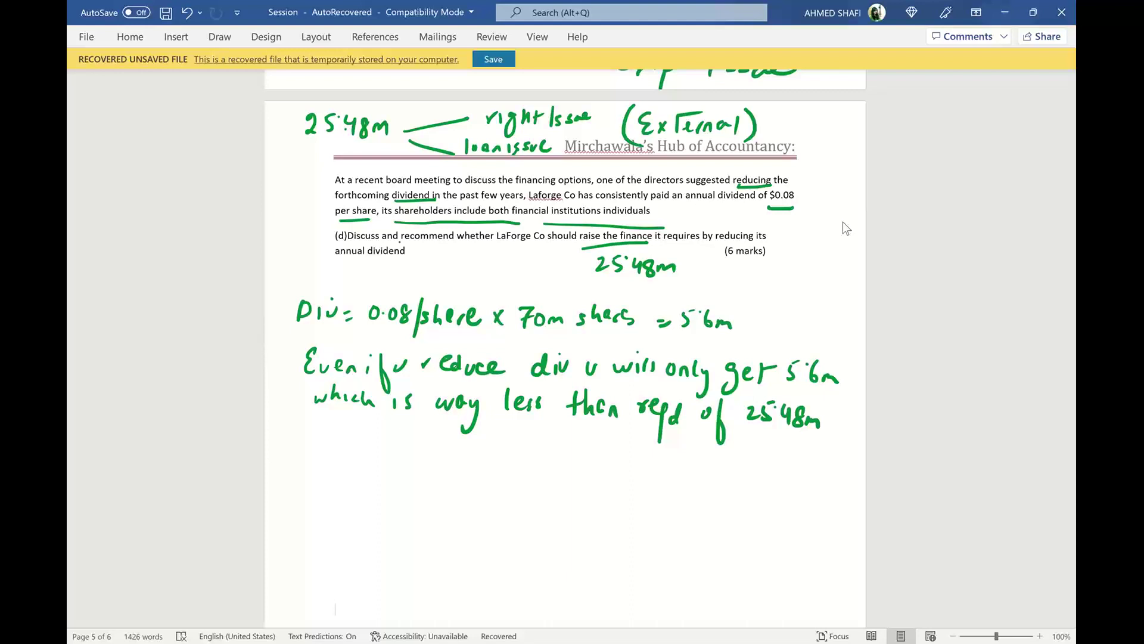
- Underline "recommend" in requirement (d) and handwrite the conclusion "so wont be beneficial." under the comparison
{"action": "left_click_drag", "start_coordinate": [399, 241], "coordinate": [473, 243]}
{"action": "mouse_move", "coordinate": [317, 418]}
{"action": "left_mouse_down"}
{"action": "mouse_move", "coordinate": [312, 429]}
{"action": "mouse_move", "coordinate": [321, 425]}
{"action": "left_mouse_up"}
{"action": "left_click_drag", "start_coordinate": [344, 424], "coordinate": [386, 434]}
{"action": "mouse_move", "coordinate": [391, 415]}
{"action": "left_mouse_down"}
{"action": "mouse_move", "coordinate": [393, 436]}
{"action": "mouse_move", "coordinate": [406, 417]}
{"action": "left_mouse_up"}
{"action": "mouse_move", "coordinate": [427, 416]}
{"action": "left_mouse_down"}
{"action": "mouse_move", "coordinate": [433, 438]}
{"action": "mouse_move", "coordinate": [499, 444]}
{"action": "left_mouse_up"}
{"action": "left_click_drag", "start_coordinate": [501, 438], "coordinate": [527, 442]}
{"action": "mouse_move", "coordinate": [547, 423]}
{"action": "left_mouse_down"}
{"action": "mouse_move", "coordinate": [538, 470]}
{"action": "mouse_move", "coordinate": [571, 439]}
{"action": "left_mouse_up"}
{"action": "left_click_drag", "start_coordinate": [569, 444], "coordinate": [596, 429]}
{"action": "left_click", "coordinate": [614, 439]}
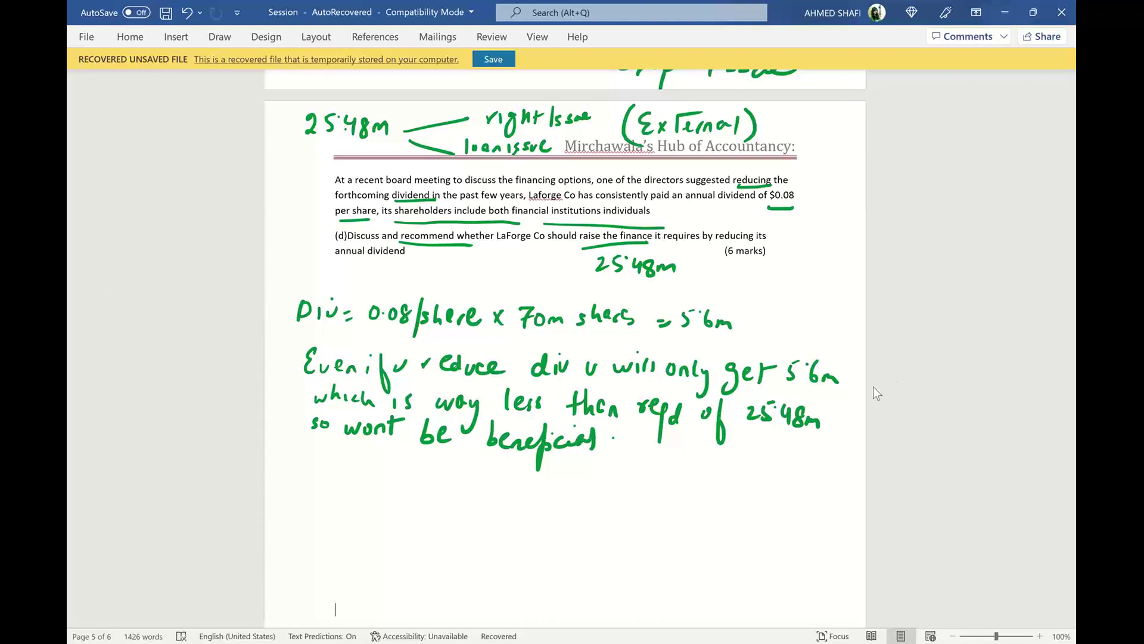
- Handwrite a new point, "Div has a signalling Effect.", below the conclusion
{"action": "mouse_move", "coordinate": [299, 459]}
{"action": "left_mouse_down"}
{"action": "mouse_move", "coordinate": [300, 482]}
{"action": "mouse_move", "coordinate": [317, 482]}
{"action": "left_mouse_up"}
{"action": "left_click_drag", "start_coordinate": [322, 468], "coordinate": [375, 484]}
{"action": "mouse_move", "coordinate": [405, 466]}
{"action": "left_mouse_down"}
{"action": "mouse_move", "coordinate": [407, 482]}
{"action": "mouse_move", "coordinate": [451, 486]}
{"action": "left_mouse_up"}
{"action": "mouse_move", "coordinate": [458, 477]}
{"action": "left_mouse_down"}
{"action": "mouse_move", "coordinate": [466, 484]}
{"action": "mouse_move", "coordinate": [456, 507]}
{"action": "mouse_move", "coordinate": [513, 492]}
{"action": "mouse_move", "coordinate": [558, 510]}
{"action": "left_mouse_up"}
{"action": "mouse_move", "coordinate": [588, 465]}
{"action": "left_mouse_down"}
{"action": "mouse_move", "coordinate": [599, 463]}
{"action": "mouse_move", "coordinate": [600, 491]}
{"action": "left_mouse_up"}
{"action": "mouse_move", "coordinate": [612, 468]}
{"action": "left_mouse_down"}
{"action": "mouse_move", "coordinate": [605, 514]}
{"action": "mouse_move", "coordinate": [619, 512]}
{"action": "left_mouse_up"}
{"action": "left_click_drag", "start_coordinate": [629, 490], "coordinate": [664, 498]}
{"action": "left_click_drag", "start_coordinate": [655, 477], "coordinate": [678, 475]}
{"action": "left_click", "coordinate": [689, 490]}
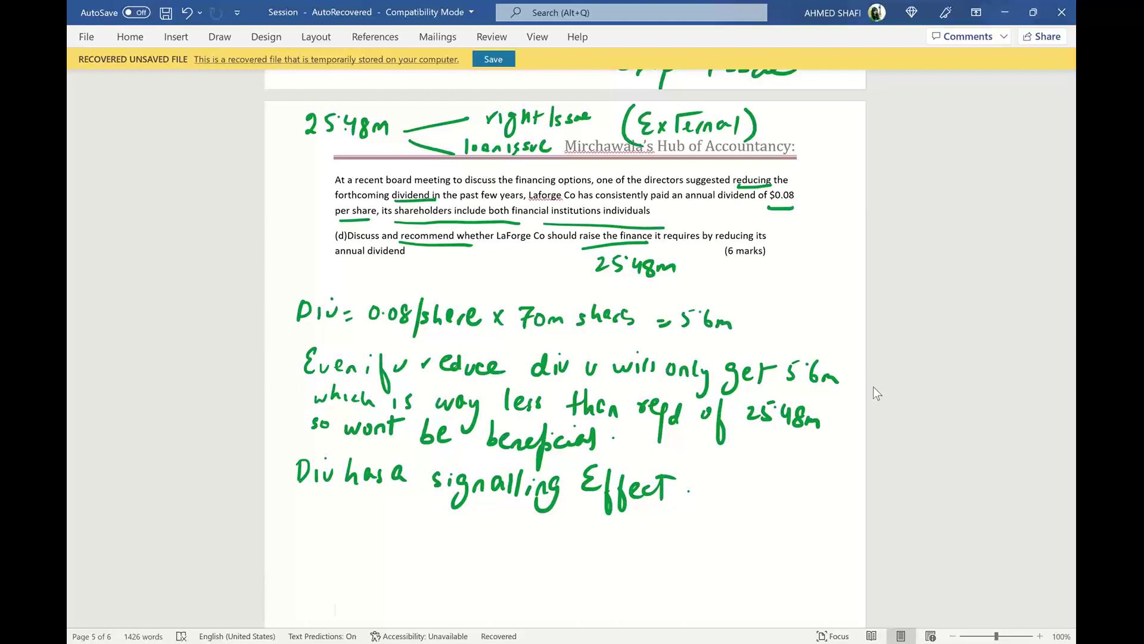
- Handwrite "when div is reduced" after the signalling effect point
{"action": "left_click_drag", "start_coordinate": [710, 480], "coordinate": [728, 483]}
{"action": "mouse_move", "coordinate": [734, 466]}
{"action": "left_mouse_down"}
{"action": "mouse_move", "coordinate": [732, 492]}
{"action": "mouse_move", "coordinate": [756, 493]}
{"action": "left_mouse_up"}
{"action": "mouse_move", "coordinate": [758, 492]}
{"action": "left_mouse_down"}
{"action": "mouse_move", "coordinate": [806, 468]}
{"action": "mouse_move", "coordinate": [804, 493]}
{"action": "left_mouse_up"}
{"action": "left_click_drag", "start_coordinate": [814, 487], "coordinate": [815, 492]}
{"action": "left_click_drag", "start_coordinate": [820, 487], "coordinate": [828, 486]}
{"action": "left_click_drag", "start_coordinate": [291, 503], "coordinate": [292, 518]}
{"action": "mouse_move", "coordinate": [305, 505]}
{"action": "left_mouse_down"}
{"action": "mouse_move", "coordinate": [299, 518]}
{"action": "mouse_move", "coordinate": [325, 520]}
{"action": "left_mouse_up"}
{"action": "left_click_drag", "start_coordinate": [332, 514], "coordinate": [354, 525]}
{"action": "left_click_drag", "start_coordinate": [359, 516], "coordinate": [388, 525]}
{"action": "left_click_drag", "start_coordinate": [390, 520], "coordinate": [411, 528]}
- Continue the signalling explanation by handwriting "it is a signal for Investors that"
{"action": "mouse_move", "coordinate": [440, 508]}
{"action": "left_mouse_down"}
{"action": "mouse_move", "coordinate": [441, 523]}
{"action": "mouse_move", "coordinate": [475, 525]}
{"action": "left_mouse_up"}
{"action": "mouse_move", "coordinate": [490, 514]}
{"action": "left_mouse_down"}
{"action": "mouse_move", "coordinate": [483, 528]}
{"action": "mouse_move", "coordinate": [532, 534]}
{"action": "left_mouse_up"}
{"action": "mouse_move", "coordinate": [562, 515]}
{"action": "left_mouse_down"}
{"action": "mouse_move", "coordinate": [552, 531]}
{"action": "mouse_move", "coordinate": [569, 532]}
{"action": "left_mouse_up"}
{"action": "mouse_move", "coordinate": [585, 518]}
{"action": "left_mouse_down"}
{"action": "mouse_move", "coordinate": [575, 551]}
{"action": "mouse_move", "coordinate": [602, 535]}
{"action": "left_mouse_up"}
{"action": "left_click_drag", "start_coordinate": [615, 521], "coordinate": [627, 534]}
{"action": "mouse_move", "coordinate": [662, 509]}
{"action": "left_mouse_down"}
{"action": "mouse_move", "coordinate": [655, 553]}
{"action": "mouse_move", "coordinate": [672, 528]}
{"action": "left_mouse_up"}
{"action": "mouse_move", "coordinate": [672, 526]}
{"action": "left_mouse_down"}
{"action": "mouse_move", "coordinate": [668, 535]}
{"action": "mouse_move", "coordinate": [686, 526]}
{"action": "left_mouse_up"}
{"action": "mouse_move", "coordinate": [707, 510]}
{"action": "left_mouse_down"}
{"action": "mouse_move", "coordinate": [705, 534]}
{"action": "mouse_move", "coordinate": [719, 535]}
{"action": "left_mouse_up"}
{"action": "left_click_drag", "start_coordinate": [725, 519], "coordinate": [752, 530]}
{"action": "mouse_move", "coordinate": [757, 517]}
{"action": "left_mouse_down"}
{"action": "mouse_move", "coordinate": [766, 536]}
{"action": "mouse_move", "coordinate": [781, 536]}
{"action": "left_mouse_up"}
{"action": "mouse_move", "coordinate": [779, 526]}
{"action": "left_mouse_down"}
{"action": "mouse_move", "coordinate": [790, 539]}
{"action": "mouse_move", "coordinate": [786, 508]}
{"action": "left_mouse_up"}
{"action": "left_click_drag", "start_coordinate": [772, 533], "coordinate": [811, 535]}
{"action": "left_click_drag", "start_coordinate": [820, 510], "coordinate": [835, 539]}
{"action": "mouse_move", "coordinate": [857, 514]}
{"action": "left_mouse_down"}
{"action": "mouse_move", "coordinate": [852, 532]}
{"action": "mouse_move", "coordinate": [859, 515]}
{"action": "left_mouse_up"}
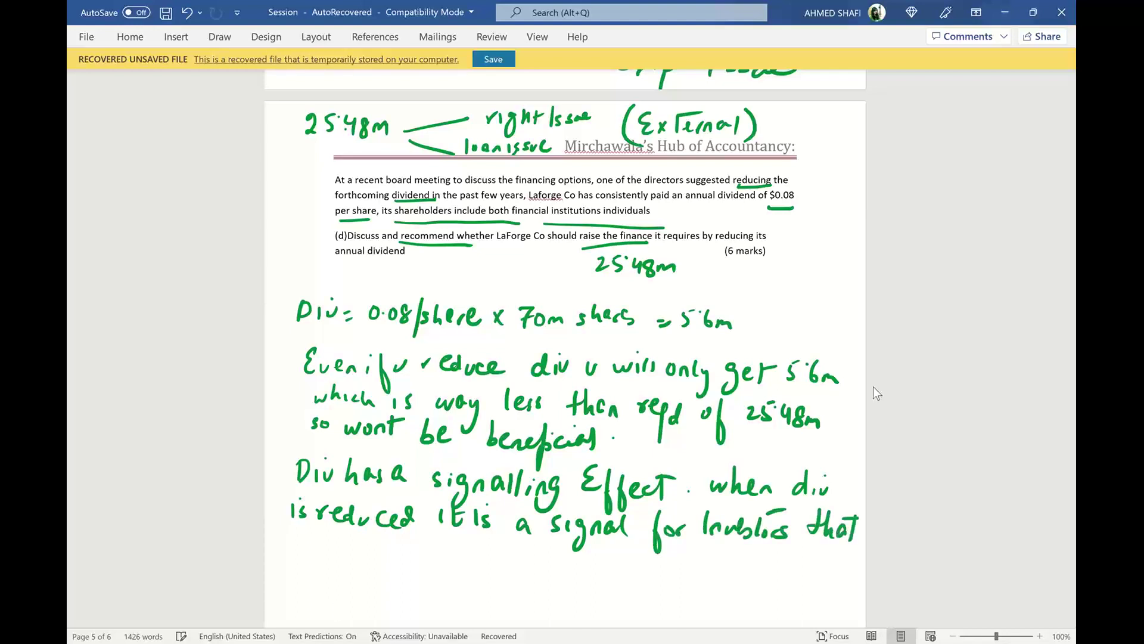
- Handwrite "co. may be in problem" on a new line of the signalling explanation
{"action": "left_click_drag", "start_coordinate": [297, 543], "coordinate": [308, 552]}
{"action": "left_click_drag", "start_coordinate": [310, 544], "coordinate": [328, 549]}
{"action": "left_click_drag", "start_coordinate": [336, 549], "coordinate": [365, 560]}
{"action": "mouse_move", "coordinate": [366, 551]}
{"action": "left_mouse_down"}
{"action": "mouse_move", "coordinate": [381, 561]}
{"action": "mouse_move", "coordinate": [371, 576]}
{"action": "left_mouse_up"}
{"action": "left_click_drag", "start_coordinate": [401, 542], "coordinate": [434, 549]}
{"action": "left_click_drag", "start_coordinate": [454, 555], "coordinate": [477, 563]}
{"action": "mouse_move", "coordinate": [490, 545]}
{"action": "left_mouse_down"}
{"action": "mouse_move", "coordinate": [491, 583]}
{"action": "mouse_move", "coordinate": [508, 563]}
{"action": "left_mouse_up"}
{"action": "left_click_drag", "start_coordinate": [510, 557], "coordinate": [532, 569]}
{"action": "left_click_drag", "start_coordinate": [536, 549], "coordinate": [554, 567]}
{"action": "mouse_move", "coordinate": [553, 564]}
{"action": "left_mouse_down"}
{"action": "mouse_move", "coordinate": [581, 574]}
{"action": "mouse_move", "coordinate": [558, 577]}
{"action": "left_mouse_up"}
- Finish the signalling explanation by handwriting "so bad image." and leave the ink unselected
{"action": "mouse_move", "coordinate": [613, 559]}
{"action": "left_mouse_down"}
{"action": "mouse_move", "coordinate": [604, 573]}
{"action": "mouse_move", "coordinate": [656, 573]}
{"action": "left_mouse_up"}
{"action": "left_click_drag", "start_coordinate": [657, 563], "coordinate": [678, 572]}
{"action": "mouse_move", "coordinate": [691, 551]}
{"action": "left_mouse_down"}
{"action": "mouse_move", "coordinate": [693, 573]}
{"action": "mouse_move", "coordinate": [763, 563]}
{"action": "left_mouse_up"}
{"action": "mouse_move", "coordinate": [766, 557]}
{"action": "left_mouse_down"}
{"action": "mouse_move", "coordinate": [778, 593]}
{"action": "mouse_move", "coordinate": [787, 562]}
{"action": "left_mouse_up"}
{"action": "left_click", "coordinate": [800, 568]}
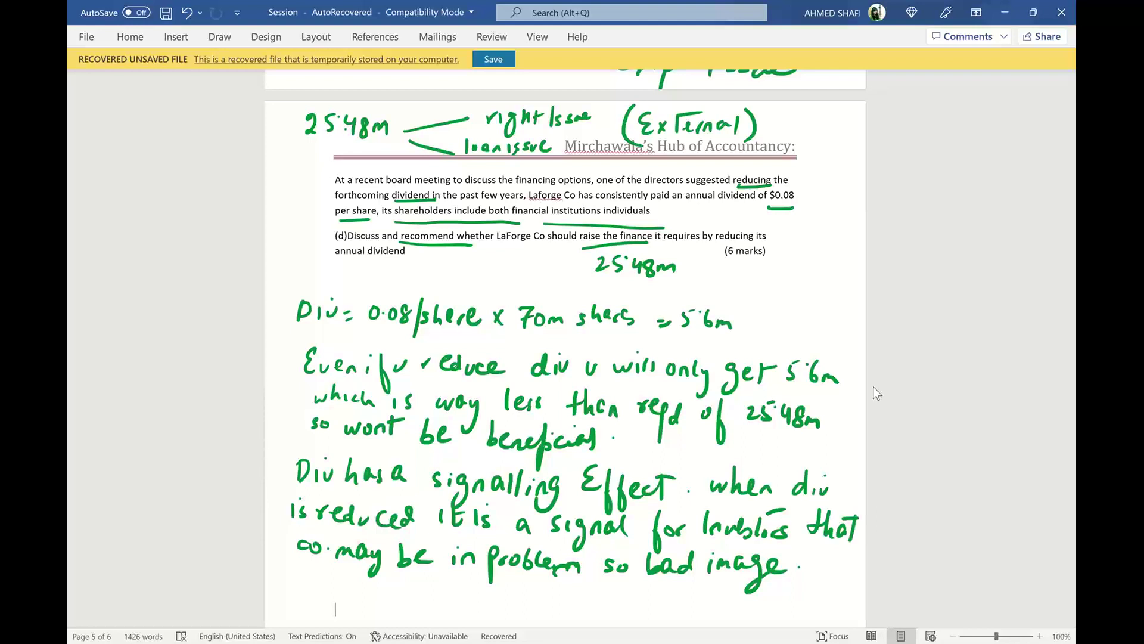
{"action": "left_click", "coordinate": [836, 385]}
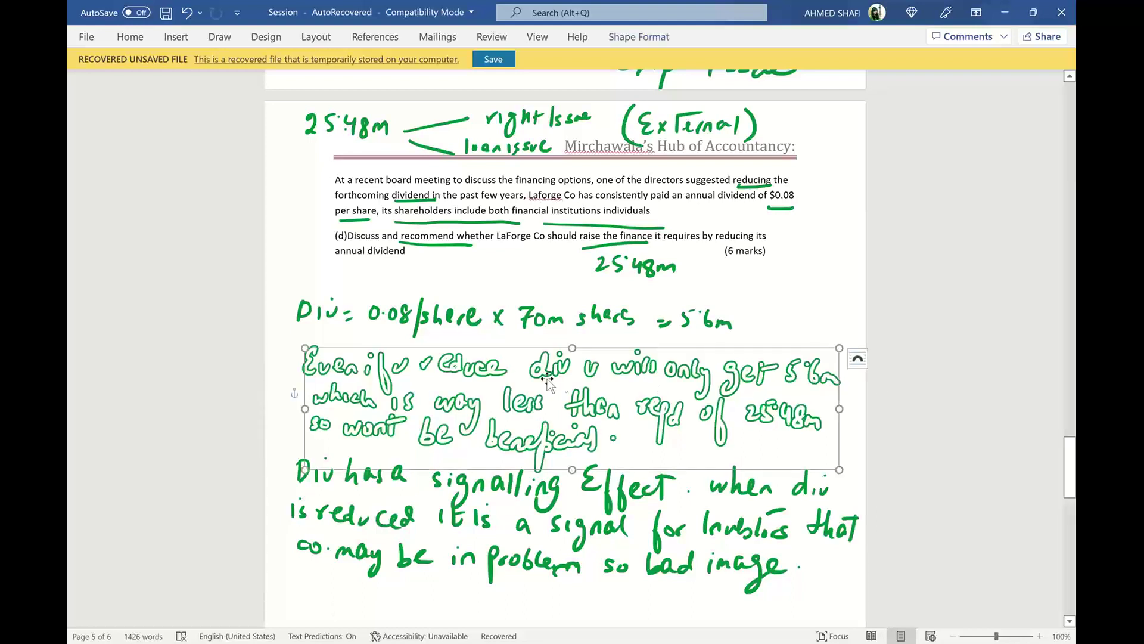
{"action": "left_click", "coordinate": [564, 293]}
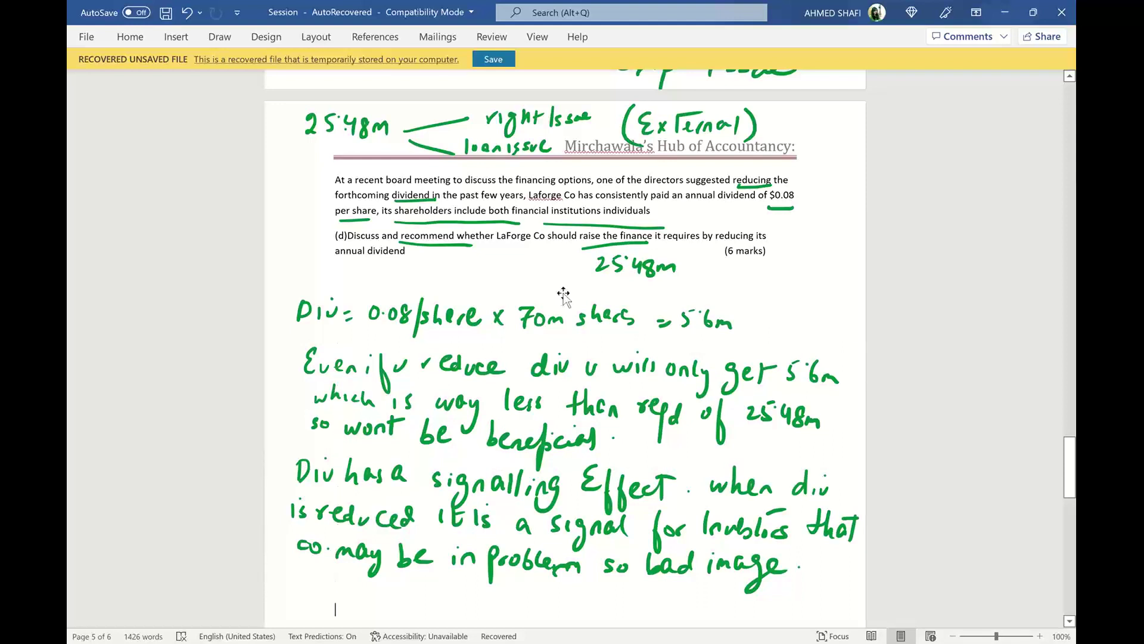
- Add blank lines below the signalling explanation so that the SPINE CO question moves onto the following page
{"action": "key", "text": "Return"}
{"action": "key", "text": "Return"}
{"action": "key", "text": "Return"}
{"action": "key", "text": "Return"}
{"action": "key", "text": "Return"}
{"action": "key", "text": "Return"}
{"action": "key", "text": "Return"}
{"action": "key", "text": "Return"}
{"action": "key", "text": "Return"}
{"action": "key", "text": "Return"}
{"action": "key", "text": "Return"}
{"action": "key", "text": "Return"}
{"action": "key", "text": "Return"}
{"action": "key", "text": "Return"}
{"action": "key", "text": "Down"}
{"action": "key", "text": "Down"}
{"action": "key", "text": "Down"}
{"action": "key", "text": "Down"}
{"action": "key", "text": "Down"}
{"action": "key", "text": "Down"}
{"action": "key", "text": "Down"}
{"action": "key", "text": "Down"}
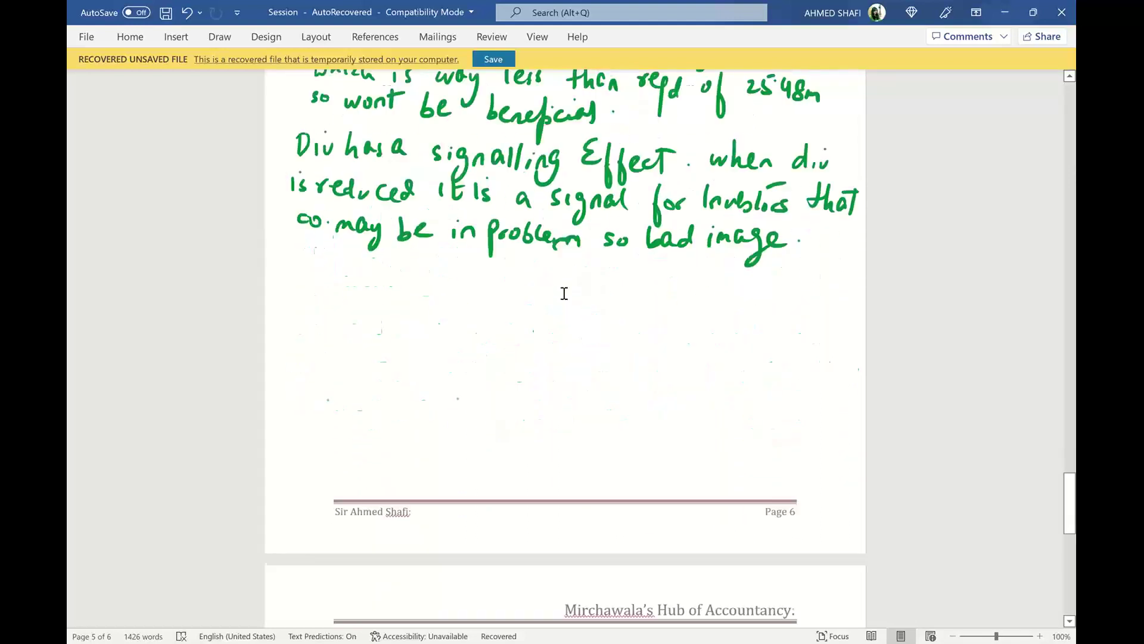
{"action": "key", "text": "Up"}
{"action": "key", "text": "Up"}
{"action": "key", "text": "Up"}
{"action": "key", "text": "Up"}
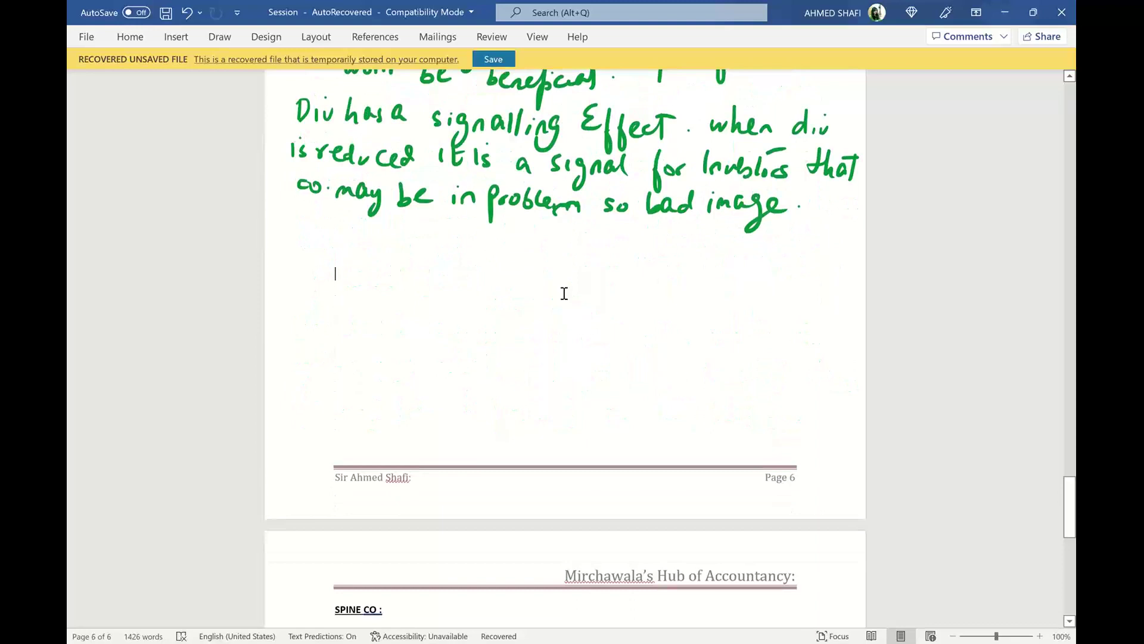
- Start a new point below the signalling explanation by handwriting "Some s/h who want"
{"action": "scroll", "coordinate": [564, 293], "scroll_direction": "up", "scroll_amount": 3}
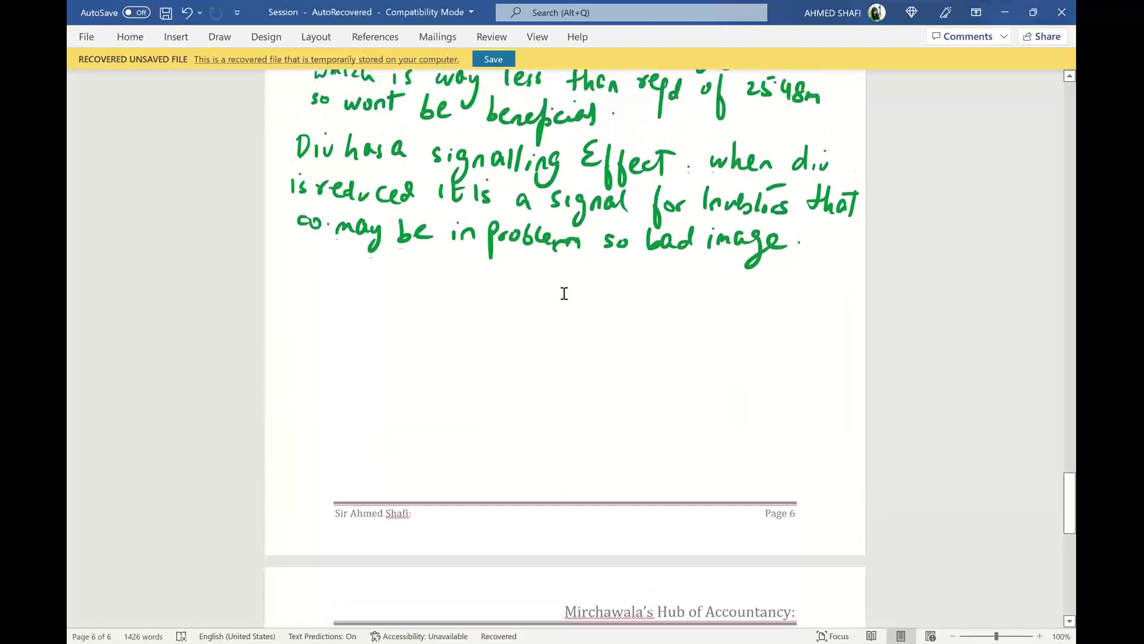
{"action": "scroll", "coordinate": [563, 293], "scroll_direction": "up", "scroll_amount": 2}
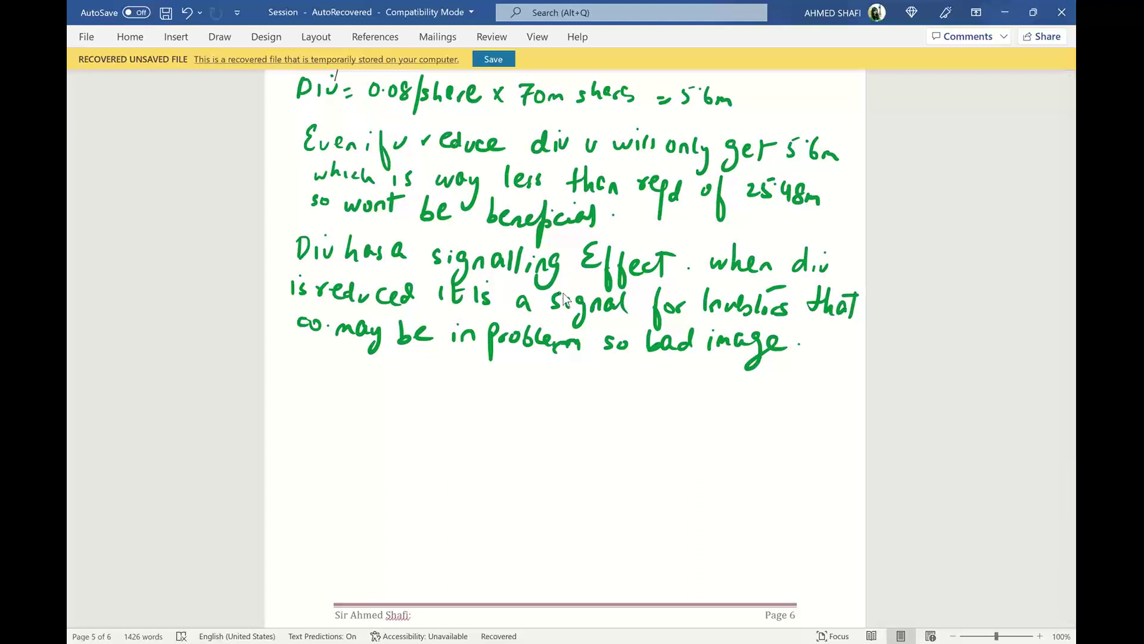
{"action": "mouse_move", "coordinate": [315, 365]}
{"action": "left_mouse_down"}
{"action": "mouse_move", "coordinate": [305, 382]}
{"action": "mouse_move", "coordinate": [345, 385]}
{"action": "left_mouse_up"}
{"action": "left_click_drag", "start_coordinate": [352, 377], "coordinate": [387, 385]}
{"action": "mouse_move", "coordinate": [402, 364]}
{"action": "left_mouse_down"}
{"action": "mouse_move", "coordinate": [400, 393]}
{"action": "mouse_move", "coordinate": [457, 376]}
{"action": "mouse_move", "coordinate": [472, 390]}
{"action": "left_mouse_up"}
{"action": "left_click_drag", "start_coordinate": [480, 376], "coordinate": [536, 386]}
{"action": "left_click_drag", "start_coordinate": [540, 379], "coordinate": [563, 390]}
{"action": "left_click_drag", "start_coordinate": [555, 373], "coordinate": [578, 371]}
- Complete the first line of the shareholder point by handwriting "div will now sell"
{"action": "mouse_move", "coordinate": [596, 379]}
{"action": "left_mouse_down"}
{"action": "mouse_move", "coordinate": [602, 365]}
{"action": "mouse_move", "coordinate": [608, 391]}
{"action": "mouse_move", "coordinate": [659, 381]}
{"action": "mouse_move", "coordinate": [665, 394]}
{"action": "left_mouse_up"}
{"action": "left_click_drag", "start_coordinate": [670, 375], "coordinate": [672, 395]}
{"action": "mouse_move", "coordinate": [678, 377]}
{"action": "left_mouse_down"}
{"action": "mouse_move", "coordinate": [679, 392]}
{"action": "mouse_move", "coordinate": [718, 393]}
{"action": "left_mouse_up"}
{"action": "left_click_drag", "start_coordinate": [722, 387], "coordinate": [784, 396]}
{"action": "left_click_drag", "start_coordinate": [787, 380], "coordinate": [801, 403]}
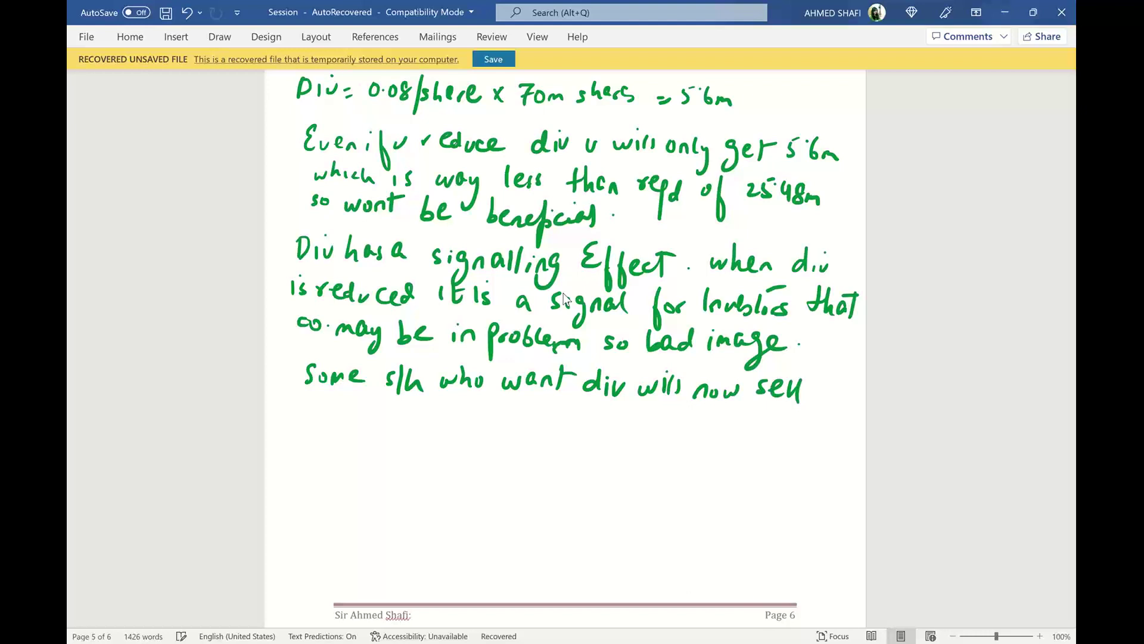
- Handwrite "shares & move to" on a new line of the shareholder point
{"action": "mouse_move", "coordinate": [333, 404]}
{"action": "left_mouse_down"}
{"action": "mouse_move", "coordinate": [325, 417]}
{"action": "mouse_move", "coordinate": [347, 417]}
{"action": "left_mouse_up"}
{"action": "mouse_move", "coordinate": [358, 407]}
{"action": "left_mouse_down"}
{"action": "mouse_move", "coordinate": [359, 418]}
{"action": "mouse_move", "coordinate": [370, 408]}
{"action": "left_mouse_up"}
{"action": "mouse_move", "coordinate": [373, 412]}
{"action": "left_mouse_down"}
{"action": "mouse_move", "coordinate": [424, 425]}
{"action": "mouse_move", "coordinate": [474, 414]}
{"action": "left_mouse_up"}
{"action": "left_click_drag", "start_coordinate": [477, 407], "coordinate": [516, 419]}
{"action": "left_click_drag", "start_coordinate": [539, 411], "coordinate": [539, 426]}
{"action": "left_click_drag", "start_coordinate": [530, 418], "coordinate": [555, 421]}
- Continue the shareholder point by handwriting "other co which" and scribble out the stray word after it
{"action": "mouse_move", "coordinate": [578, 418]}
{"action": "left_mouse_down"}
{"action": "mouse_move", "coordinate": [572, 426]}
{"action": "mouse_move", "coordinate": [593, 426]}
{"action": "mouse_move", "coordinate": [604, 411]}
{"action": "left_mouse_up"}
{"action": "left_click_drag", "start_coordinate": [601, 407], "coordinate": [645, 425]}
{"action": "left_click_drag", "start_coordinate": [655, 419], "coordinate": [702, 417]}
{"action": "mouse_move", "coordinate": [709, 401]}
{"action": "left_mouse_down"}
{"action": "mouse_move", "coordinate": [706, 426]}
{"action": "mouse_move", "coordinate": [728, 429]}
{"action": "left_mouse_up"}
{"action": "left_click_drag", "start_coordinate": [740, 418], "coordinate": [734, 428]}
{"action": "mouse_move", "coordinate": [746, 410]}
{"action": "left_mouse_down"}
{"action": "mouse_move", "coordinate": [756, 430]}
{"action": "mouse_move", "coordinate": [795, 418]}
{"action": "mouse_move", "coordinate": [805, 434]}
{"action": "left_mouse_up"}
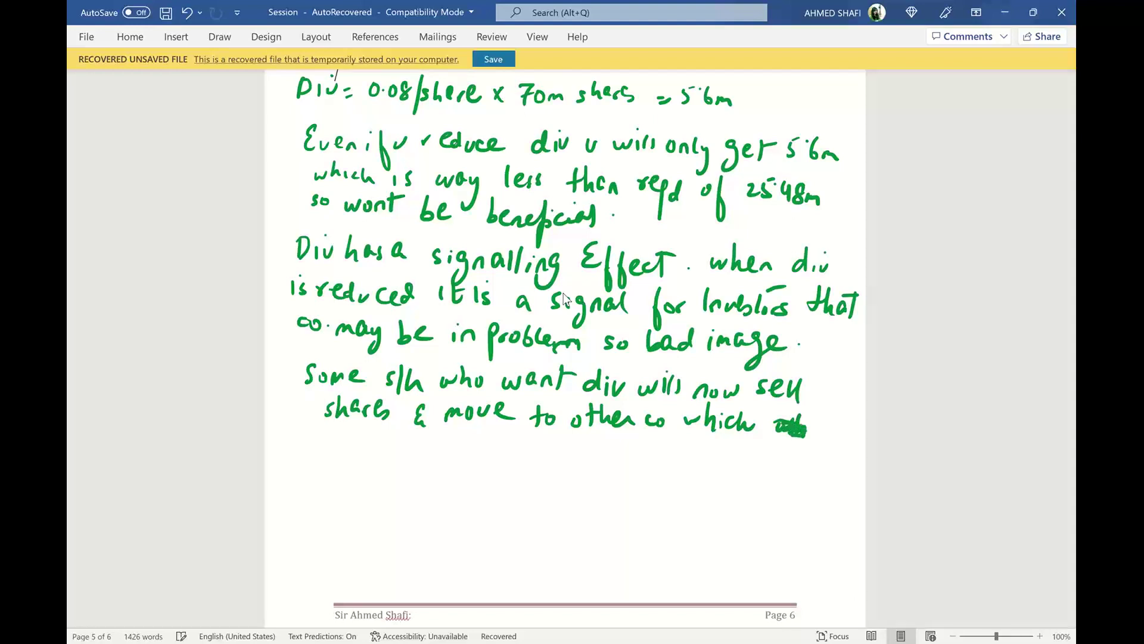
- Finish the shareholder point by handwriting "may result in fall in share price" on a new line
{"action": "mouse_move", "coordinate": [331, 452]}
{"action": "left_mouse_down"}
{"action": "mouse_move", "coordinate": [428, 450]}
{"action": "mouse_move", "coordinate": [439, 433]}
{"action": "left_mouse_up"}
{"action": "mouse_move", "coordinate": [448, 442]}
{"action": "left_mouse_down"}
{"action": "mouse_move", "coordinate": [475, 440]}
{"action": "mouse_move", "coordinate": [499, 456]}
{"action": "mouse_move", "coordinate": [517, 448]}
{"action": "mouse_move", "coordinate": [544, 482]}
{"action": "left_mouse_up"}
{"action": "left_click_drag", "start_coordinate": [551, 446], "coordinate": [773, 462]}
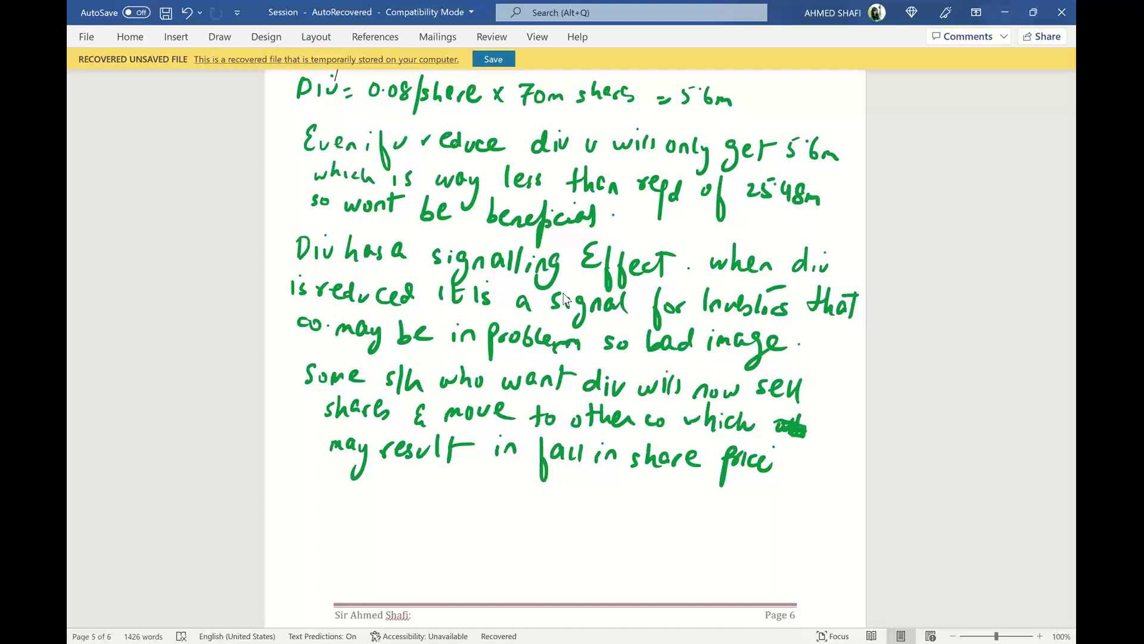
- Handwrite the recommendation "Recommended that co. does not go for this option." below the share price point
{"action": "mouse_move", "coordinate": [326, 482]}
{"action": "left_mouse_down"}
{"action": "mouse_move", "coordinate": [327, 511]}
{"action": "mouse_move", "coordinate": [475, 502]}
{"action": "mouse_move", "coordinate": [587, 513]}
{"action": "mouse_move", "coordinate": [600, 491]}
{"action": "mouse_move", "coordinate": [647, 513]}
{"action": "mouse_move", "coordinate": [841, 506]}
{"action": "left_mouse_up"}
{"action": "mouse_move", "coordinate": [310, 518]}
{"action": "left_mouse_down"}
{"action": "mouse_move", "coordinate": [308, 558]}
{"action": "mouse_move", "coordinate": [319, 543]}
{"action": "mouse_move", "coordinate": [369, 544]}
{"action": "left_mouse_up"}
{"action": "left_click_drag", "start_coordinate": [419, 535], "coordinate": [425, 574]}
{"action": "mouse_move", "coordinate": [444, 523]}
{"action": "left_mouse_down"}
{"action": "mouse_move", "coordinate": [444, 546]}
{"action": "mouse_move", "coordinate": [475, 546]}
{"action": "mouse_move", "coordinate": [466, 522]}
{"action": "mouse_move", "coordinate": [520, 544]}
{"action": "mouse_move", "coordinate": [533, 537]}
{"action": "left_mouse_up"}
{"action": "left_click", "coordinate": [491, 542]}
- Continue the recommendation by handwriting "what it can do is is to" after "option."
{"action": "left_click_drag", "start_coordinate": [541, 523], "coordinate": [552, 545]}
{"action": "mouse_move", "coordinate": [569, 529]}
{"action": "left_mouse_down"}
{"action": "mouse_move", "coordinate": [571, 549]}
{"action": "mouse_move", "coordinate": [587, 534]}
{"action": "left_mouse_up"}
{"action": "mouse_move", "coordinate": [593, 534]}
{"action": "left_mouse_down"}
{"action": "mouse_move", "coordinate": [594, 550]}
{"action": "mouse_move", "coordinate": [610, 549]}
{"action": "left_mouse_up"}
{"action": "mouse_move", "coordinate": [641, 533]}
{"action": "left_mouse_down"}
{"action": "mouse_move", "coordinate": [625, 548]}
{"action": "mouse_move", "coordinate": [709, 550]}
{"action": "left_mouse_up"}
{"action": "left_click", "coordinate": [736, 542]}
{"action": "left_click_drag", "start_coordinate": [706, 541], "coordinate": [736, 552]}
{"action": "mouse_move", "coordinate": [748, 538]}
{"action": "left_mouse_down"}
{"action": "mouse_move", "coordinate": [743, 547]}
{"action": "mouse_move", "coordinate": [817, 564]}
{"action": "left_mouse_up"}
{"action": "left_click_drag", "start_coordinate": [810, 542], "coordinate": [840, 540]}
- Handwrite "reduces div in small" on a new line of the recommendation
{"action": "left_click_drag", "start_coordinate": [316, 578], "coordinate": [337, 577]}
{"action": "mouse_move", "coordinate": [340, 575]}
{"action": "left_mouse_down"}
{"action": "mouse_move", "coordinate": [350, 563]}
{"action": "mouse_move", "coordinate": [366, 581]}
{"action": "left_mouse_up"}
{"action": "mouse_move", "coordinate": [376, 574]}
{"action": "left_mouse_down"}
{"action": "mouse_move", "coordinate": [368, 581]}
{"action": "mouse_move", "coordinate": [390, 578]}
{"action": "left_mouse_up"}
{"action": "mouse_move", "coordinate": [400, 571]}
{"action": "left_mouse_down"}
{"action": "mouse_move", "coordinate": [392, 582]}
{"action": "mouse_move", "coordinate": [456, 582]}
{"action": "left_mouse_up"}
{"action": "left_click_drag", "start_coordinate": [462, 569], "coordinate": [533, 580]}
{"action": "left_click_drag", "start_coordinate": [545, 581], "coordinate": [593, 585]}
- Finish the recommendation by handwriting "steps or offer scrip div"
{"action": "mouse_move", "coordinate": [629, 567]}
{"action": "left_mouse_down"}
{"action": "mouse_move", "coordinate": [622, 580]}
{"action": "mouse_move", "coordinate": [640, 582]}
{"action": "left_mouse_up"}
{"action": "left_click_drag", "start_coordinate": [647, 575], "coordinate": [662, 594]}
{"action": "left_click_drag", "start_coordinate": [657, 573], "coordinate": [669, 584]}
{"action": "left_click_drag", "start_coordinate": [640, 563], "coordinate": [745, 578]}
{"action": "mouse_move", "coordinate": [770, 562]}
{"action": "left_mouse_down"}
{"action": "mouse_move", "coordinate": [762, 594]}
{"action": "mouse_move", "coordinate": [774, 588]}
{"action": "left_mouse_up"}
{"action": "left_click_drag", "start_coordinate": [788, 573], "coordinate": [809, 563]}
{"action": "mouse_move", "coordinate": [428, 592]}
{"action": "left_mouse_down"}
{"action": "mouse_move", "coordinate": [421, 606]}
{"action": "mouse_move", "coordinate": [435, 606]}
{"action": "left_mouse_up"}
{"action": "mouse_move", "coordinate": [442, 605]}
{"action": "left_mouse_down"}
{"action": "mouse_move", "coordinate": [456, 598]}
{"action": "mouse_move", "coordinate": [461, 625]}
{"action": "left_mouse_up"}
{"action": "left_click_drag", "start_coordinate": [462, 597], "coordinate": [516, 607]}
{"action": "left_click_drag", "start_coordinate": [523, 594], "coordinate": [536, 591]}
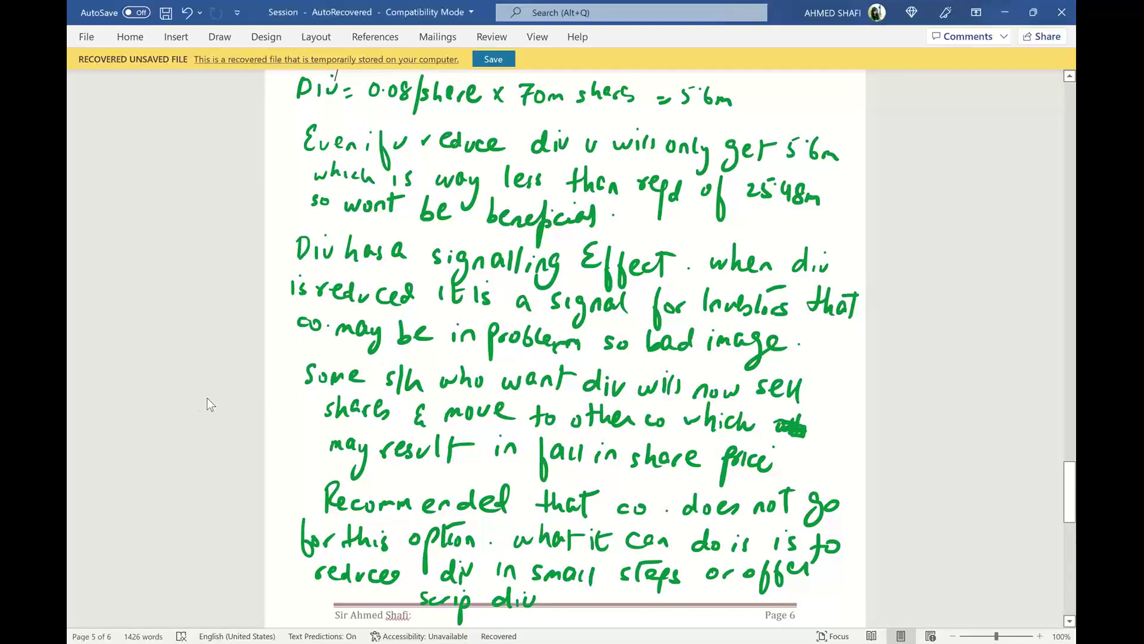
- Switch to the red pen and handwrite "(BREAK)" in capitals beside "scrip div"
{"action": "left_click", "coordinate": [220, 36]}
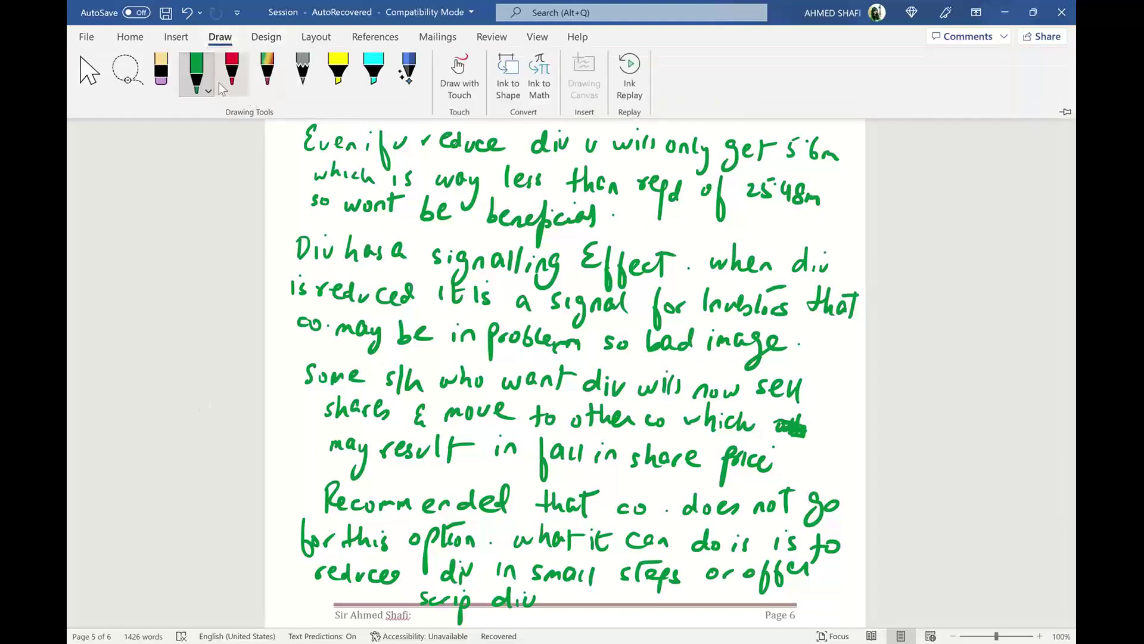
{"action": "left_click", "coordinate": [227, 84]}
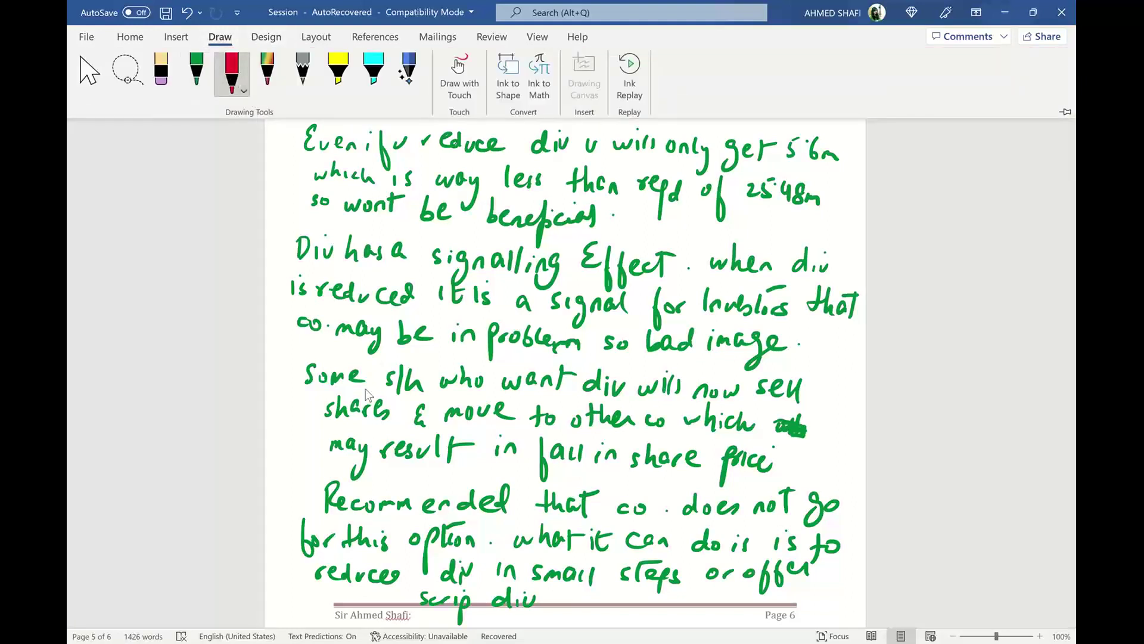
{"action": "mouse_move", "coordinate": [620, 590]}
{"action": "left_mouse_down"}
{"action": "mouse_move", "coordinate": [621, 615]}
{"action": "mouse_move", "coordinate": [689, 594]}
{"action": "mouse_move", "coordinate": [733, 607]}
{"action": "left_mouse_up"}
{"action": "left_click_drag", "start_coordinate": [737, 586], "coordinate": [742, 623]}
{"action": "mouse_move", "coordinate": [612, 587]}
{"action": "left_mouse_down"}
{"action": "mouse_move", "coordinate": [596, 605]}
{"action": "mouse_move", "coordinate": [619, 624]}
{"action": "left_mouse_up"}
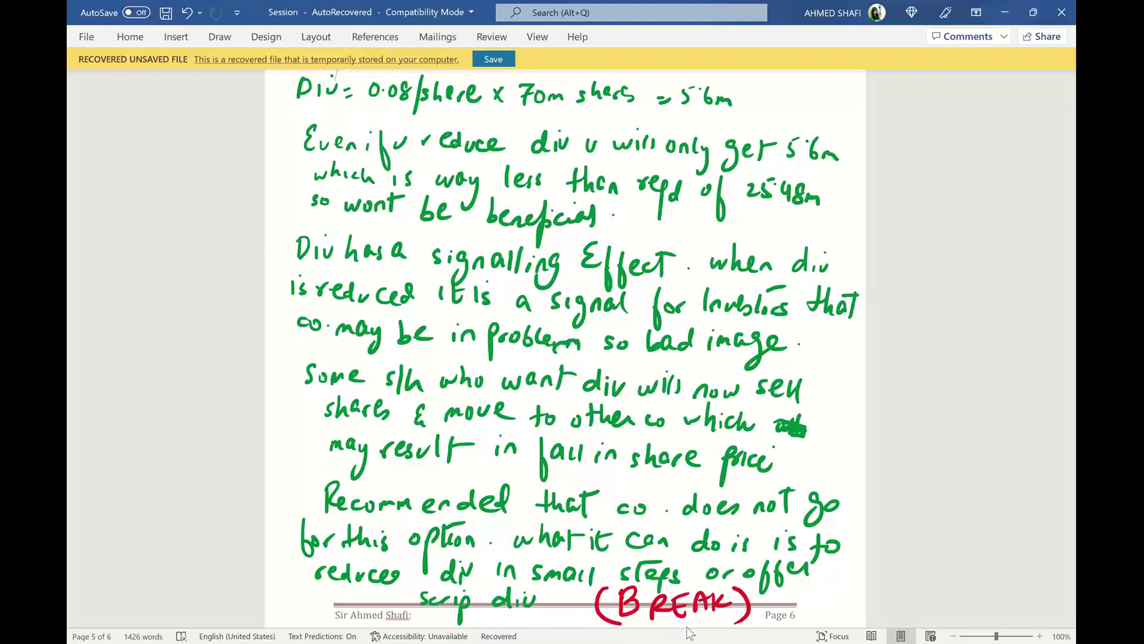
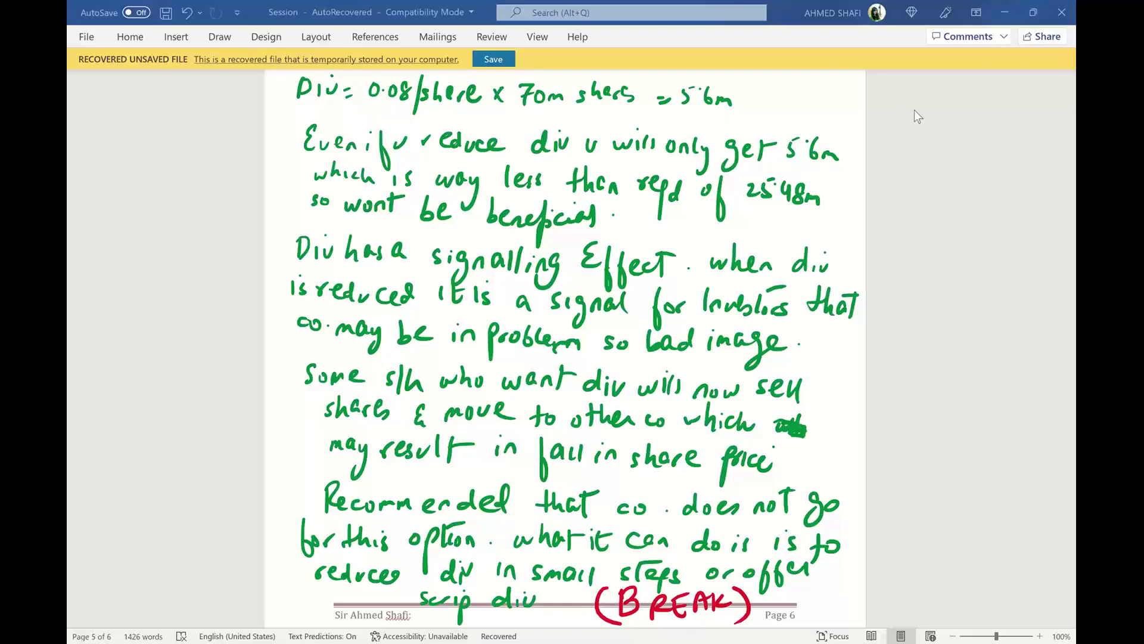
- Switch to Chrome and go through the FM Sep - Dec 20 Sample CBE Questions PDF to Scenario 1 on page 8
{"action": "key", "text": "alt+Tab"}
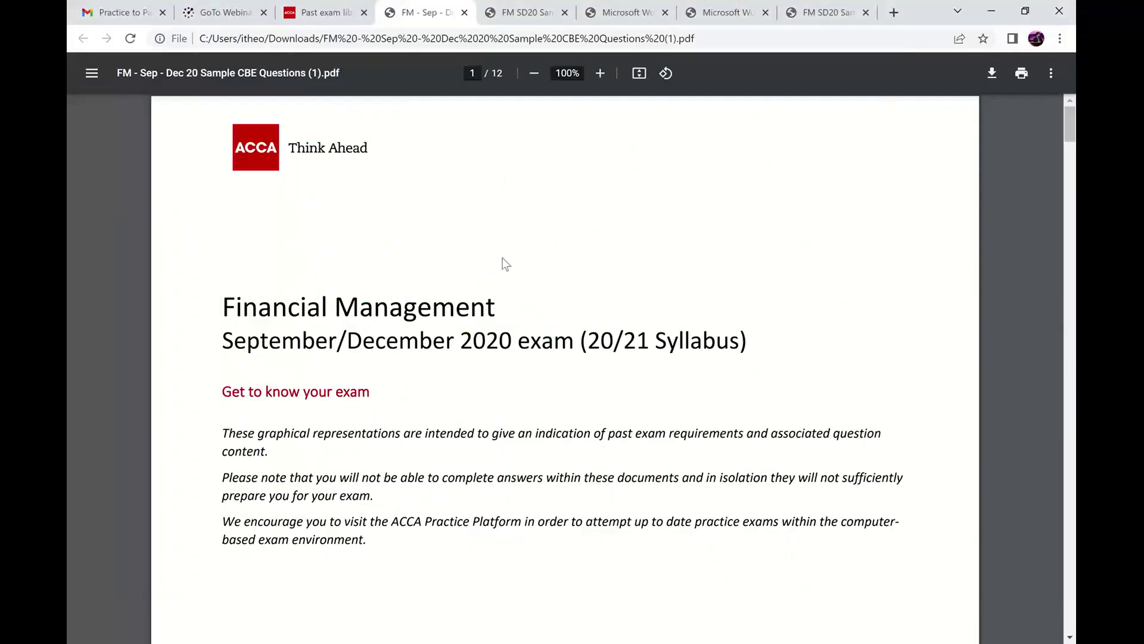
{"action": "scroll", "coordinate": [505, 264], "scroll_direction": "down", "scroll_amount": 3}
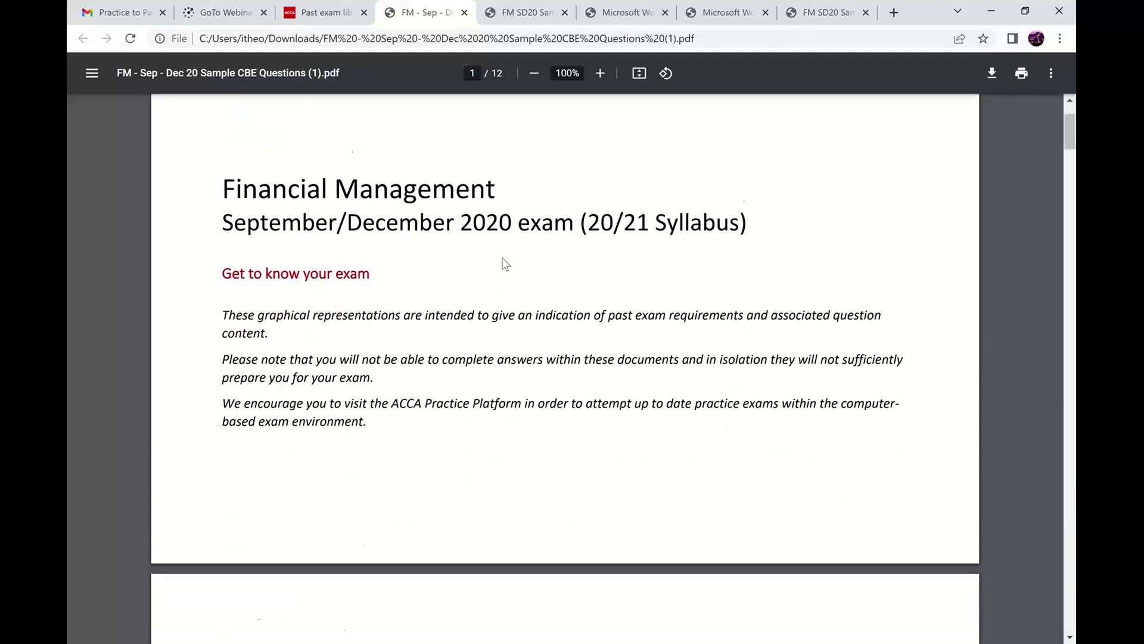
{"action": "scroll", "coordinate": [505, 264], "scroll_direction": "down", "scroll_amount": 7}
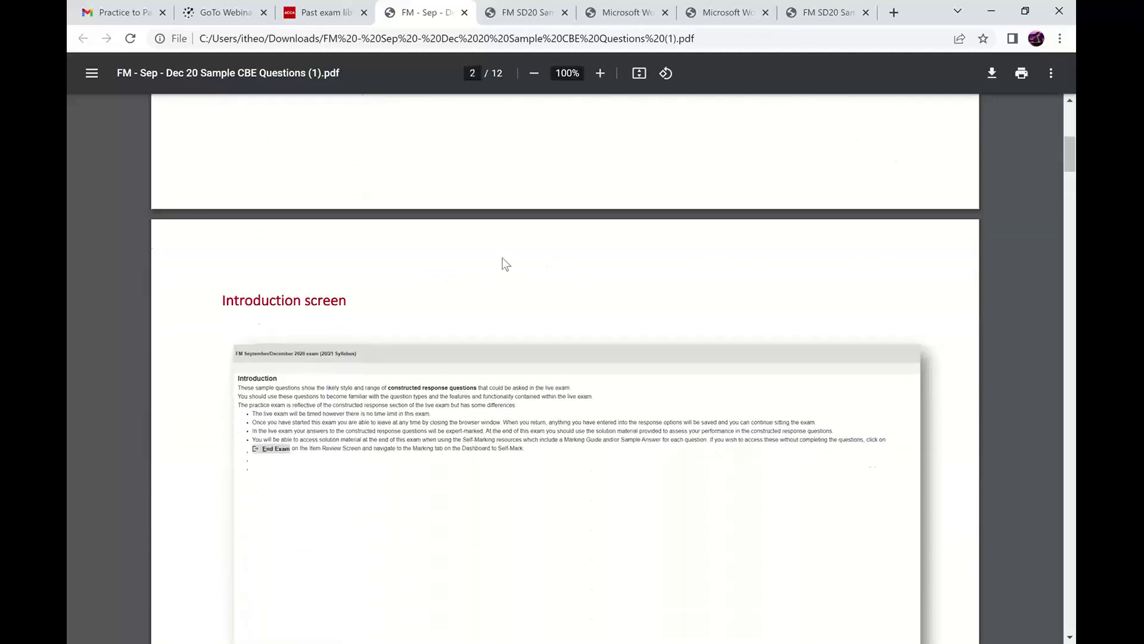
{"action": "scroll", "coordinate": [506, 264], "scroll_direction": "down", "scroll_amount": 6}
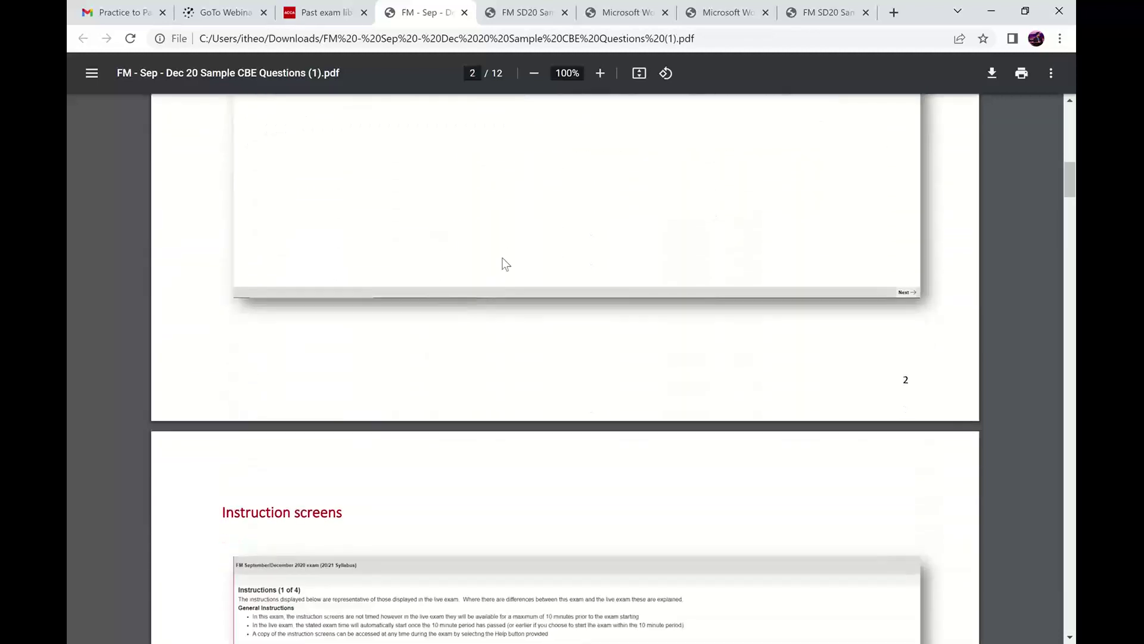
{"action": "scroll", "coordinate": [506, 264], "scroll_direction": "down", "scroll_amount": 5}
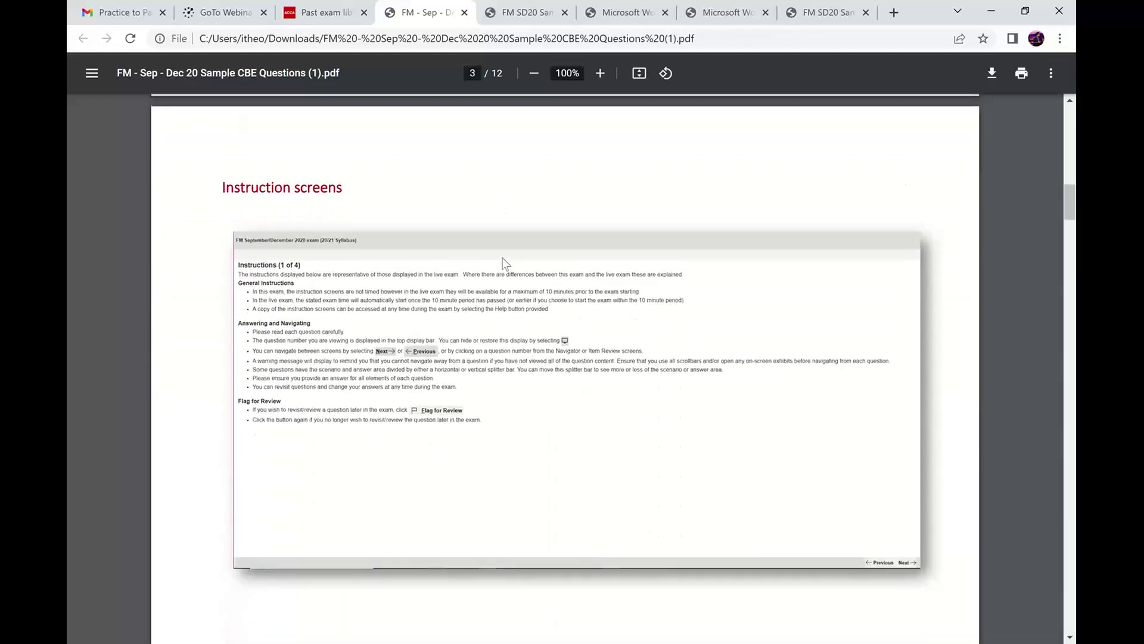
{"action": "scroll", "coordinate": [505, 262], "scroll_direction": "down", "scroll_amount": 6}
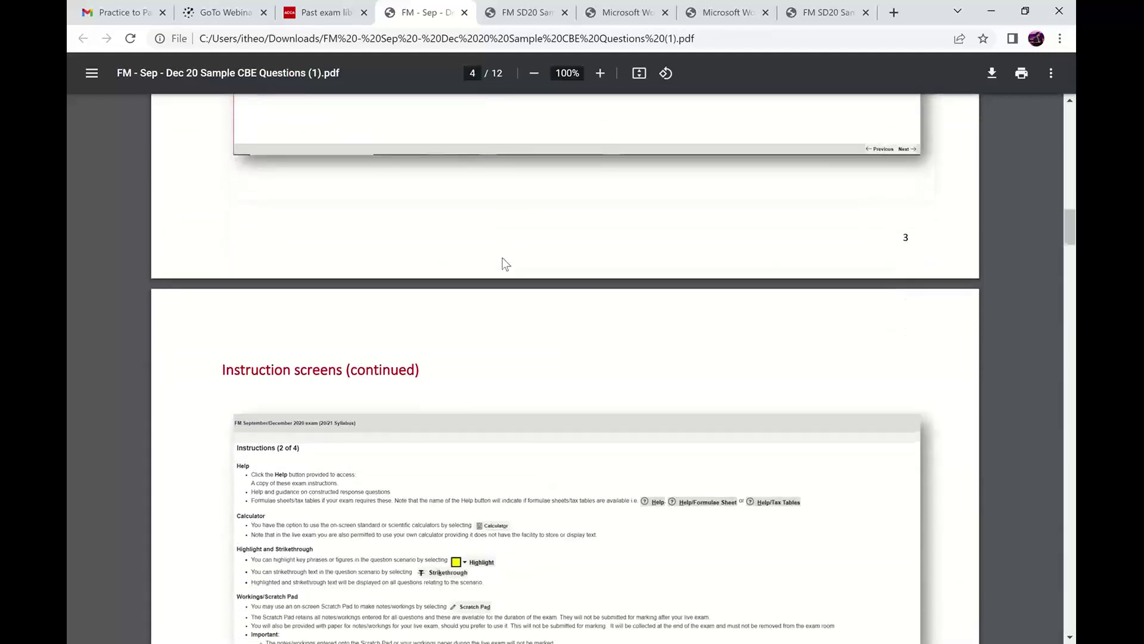
{"action": "scroll", "coordinate": [505, 264], "scroll_direction": "down", "scroll_amount": 7}
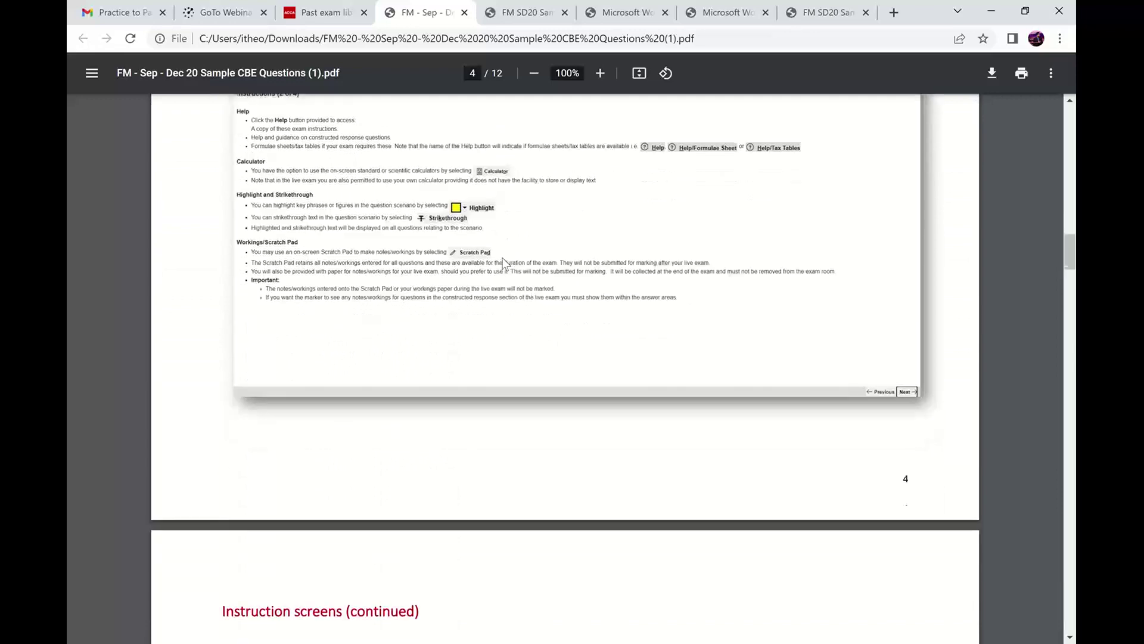
{"action": "scroll", "coordinate": [505, 264], "scroll_direction": "down", "scroll_amount": 6}
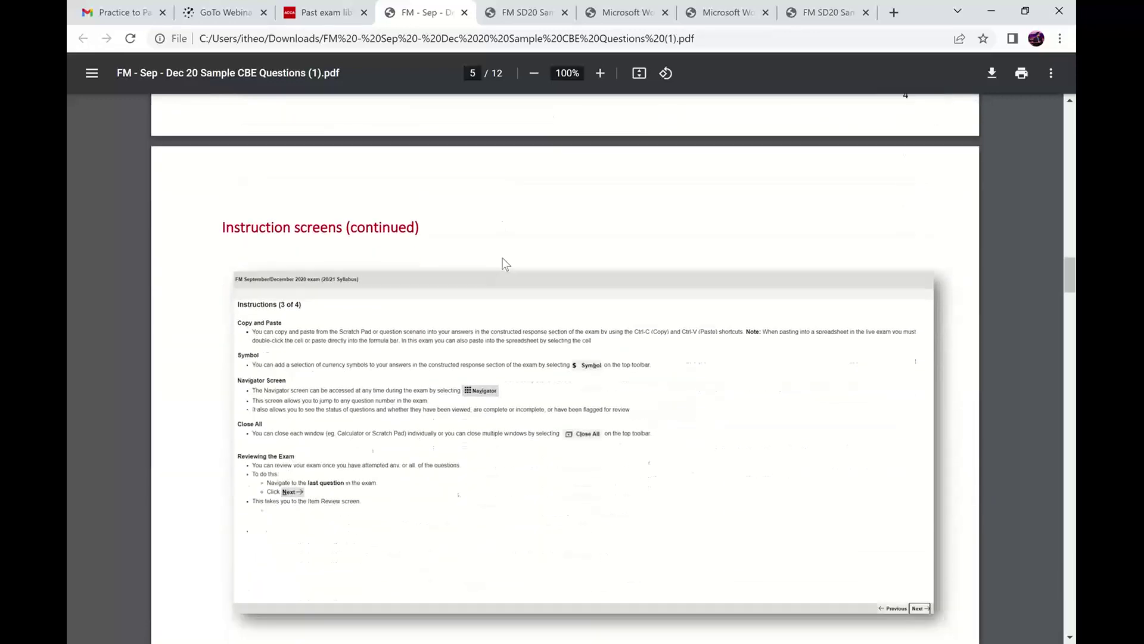
{"action": "scroll", "coordinate": [506, 263], "scroll_direction": "down", "scroll_amount": 4}
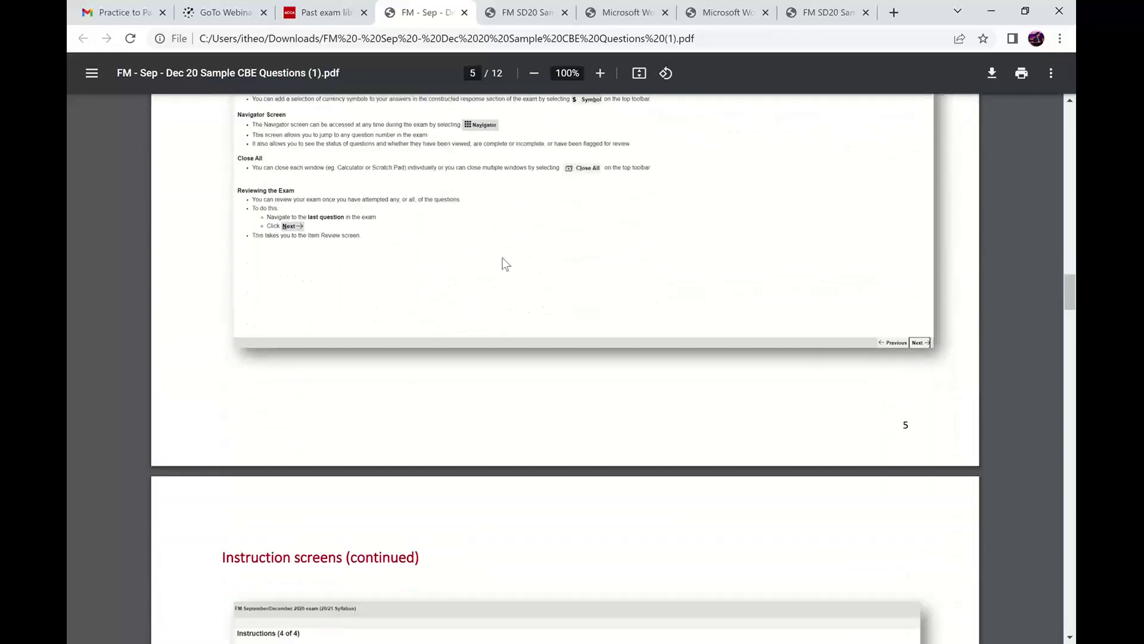
{"action": "scroll", "coordinate": [505, 264], "scroll_direction": "down", "scroll_amount": 5}
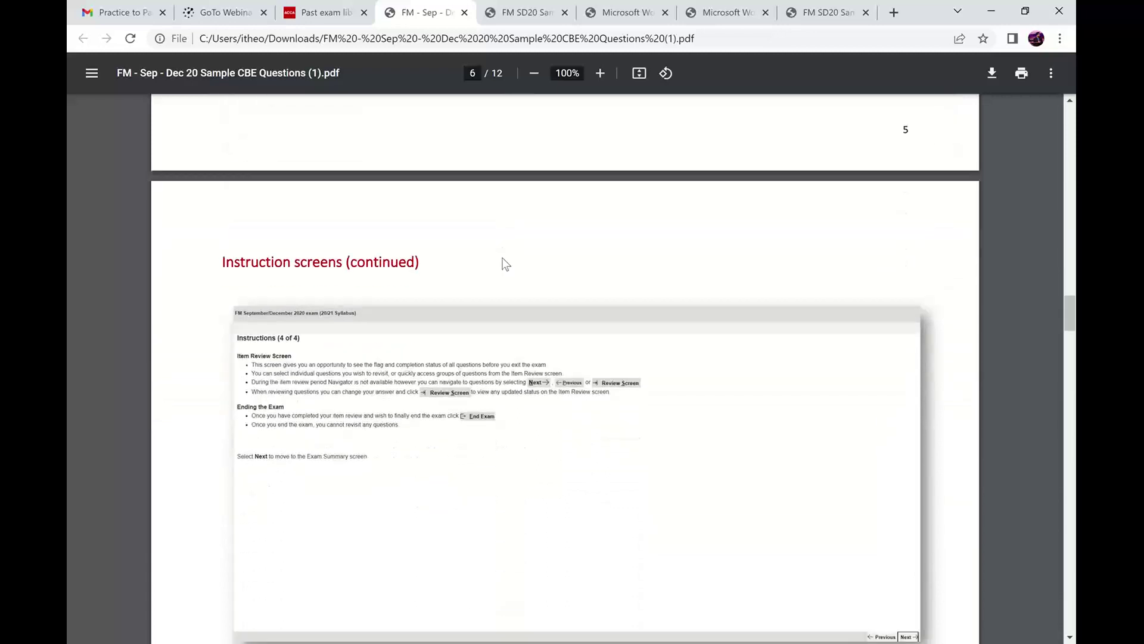
{"action": "scroll", "coordinate": [505, 264], "scroll_direction": "down", "scroll_amount": 6}
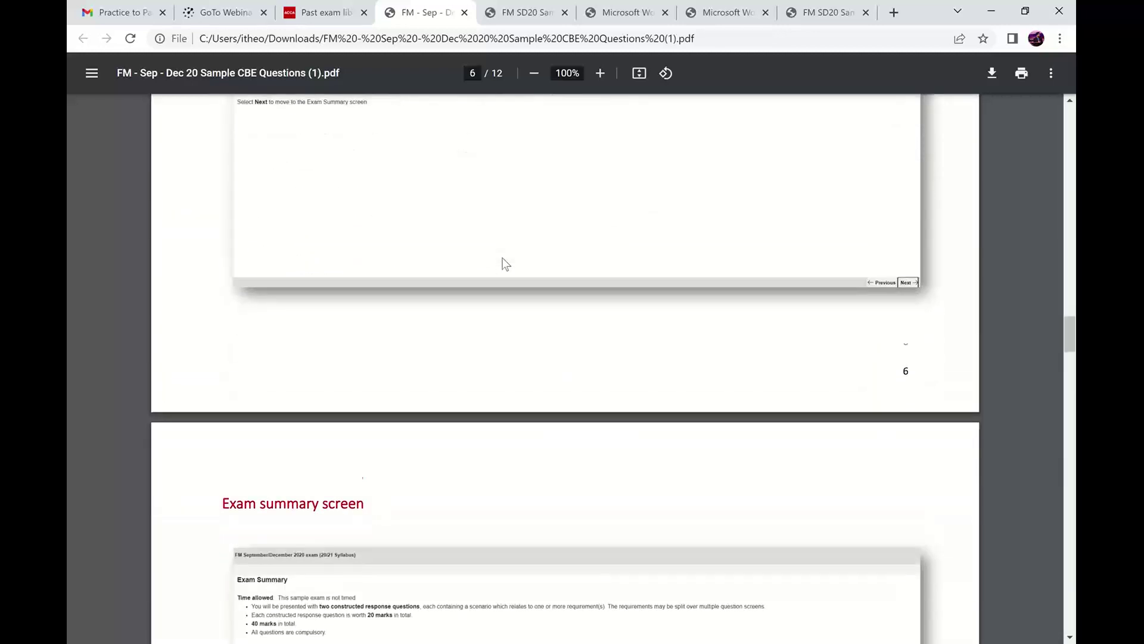
{"action": "scroll", "coordinate": [506, 264], "scroll_direction": "down", "scroll_amount": 6}
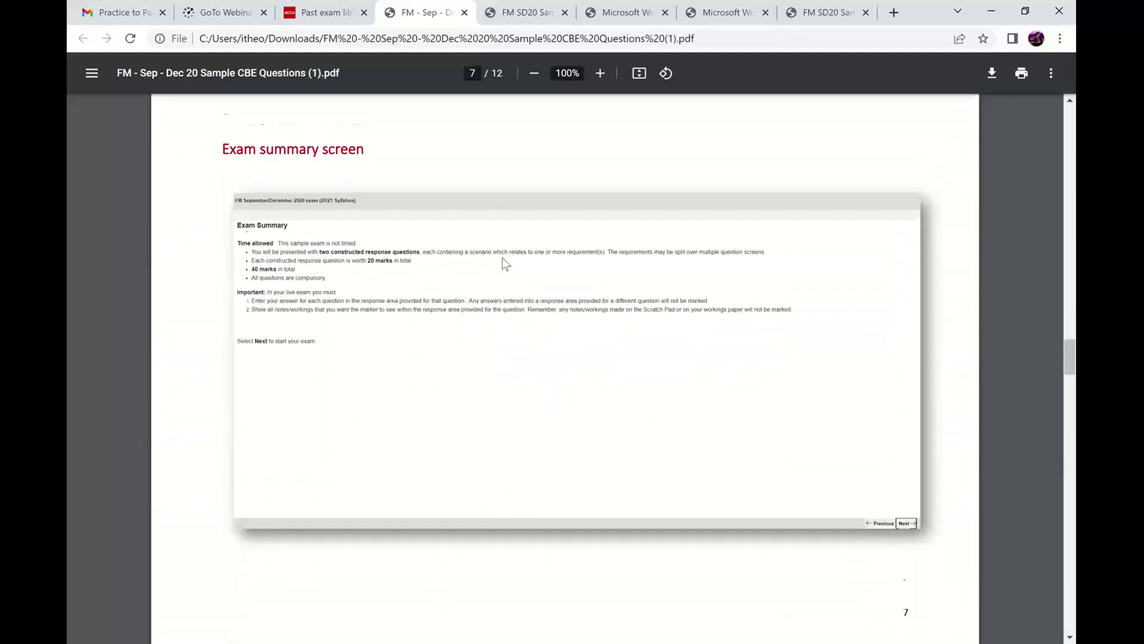
{"action": "scroll", "coordinate": [505, 264], "scroll_direction": "down", "scroll_amount": 6}
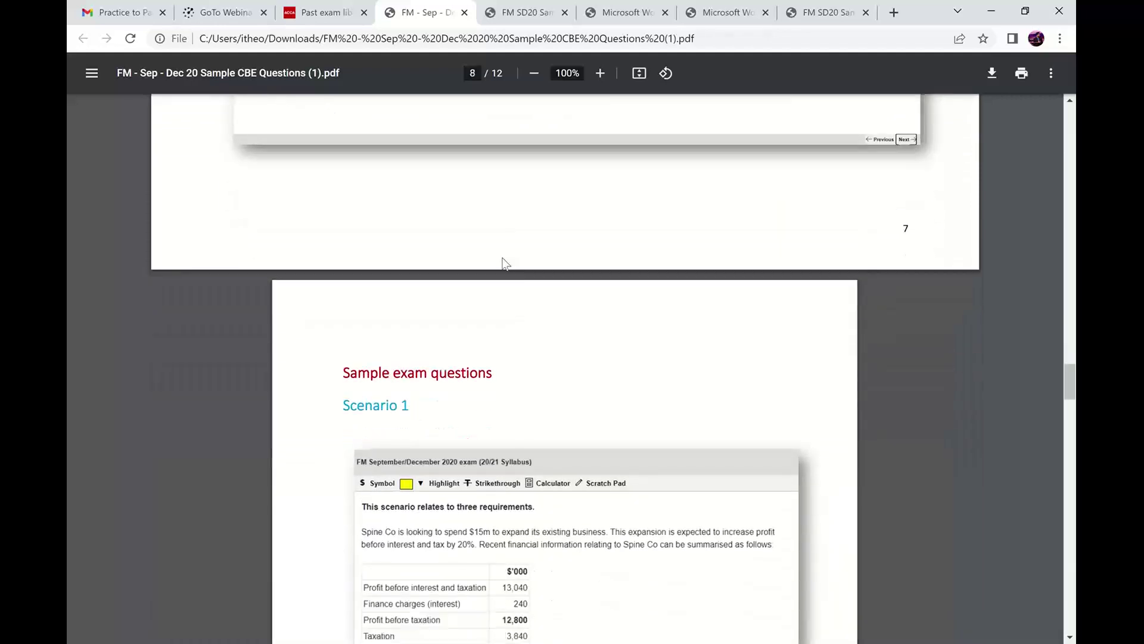
{"action": "scroll", "coordinate": [505, 263], "scroll_direction": "down", "scroll_amount": 3}
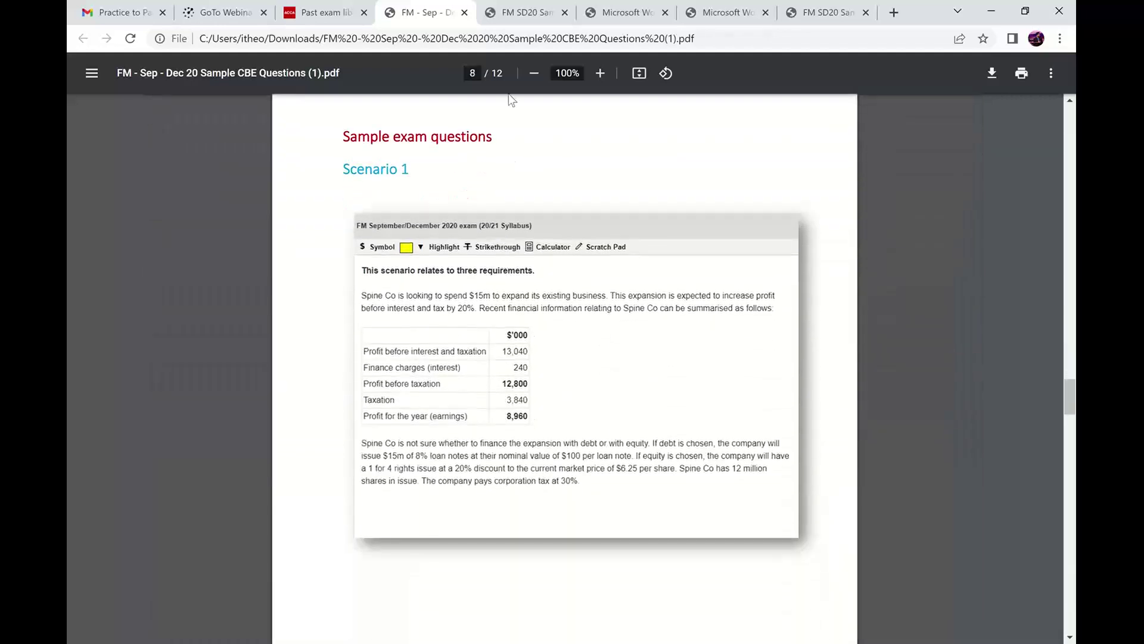
- Enlarge the PDF to 150% and bring the full width of the Spine Co scenario text into view
{"action": "left_click", "coordinate": [599, 73]}
{"action": "left_click", "coordinate": [600, 73]}
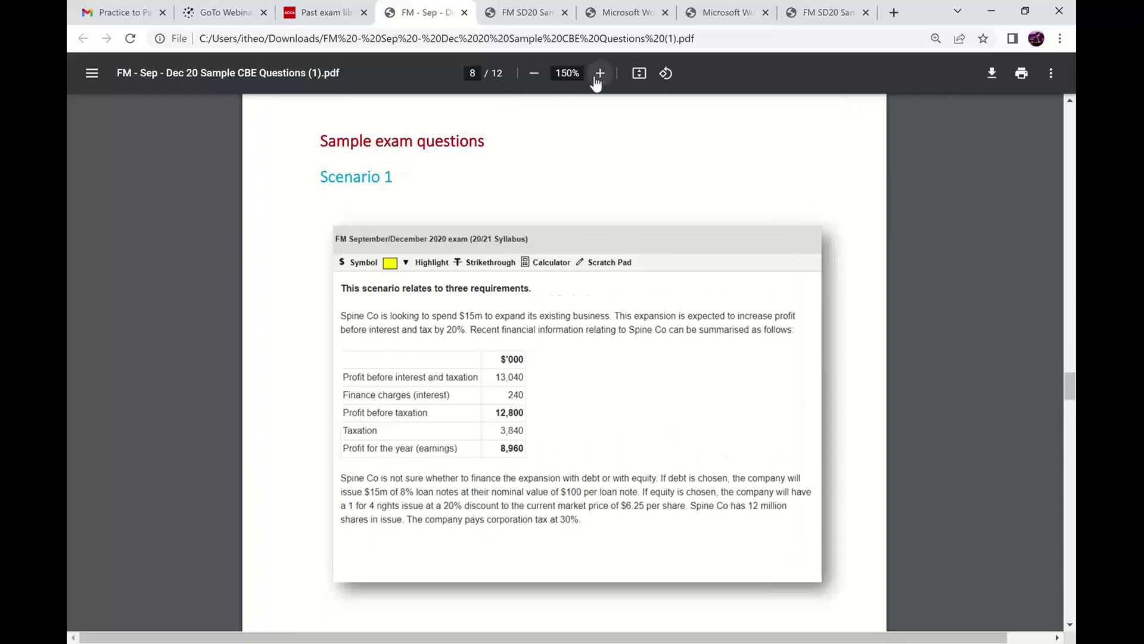
{"action": "left_click", "coordinate": [599, 73]}
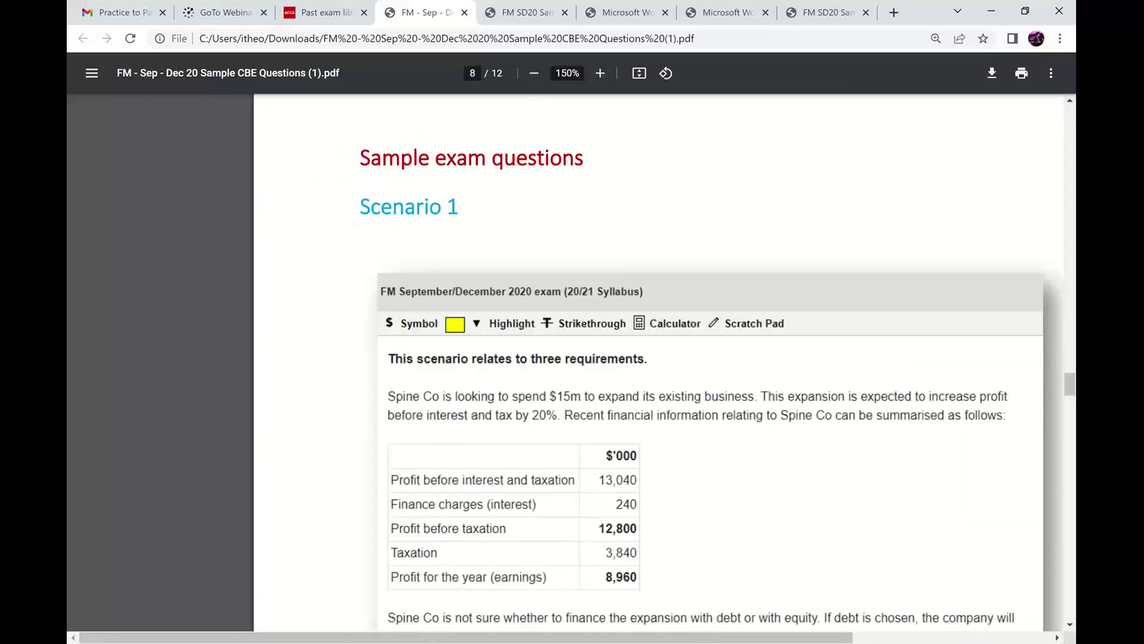
{"action": "left_click", "coordinate": [1057, 637]}
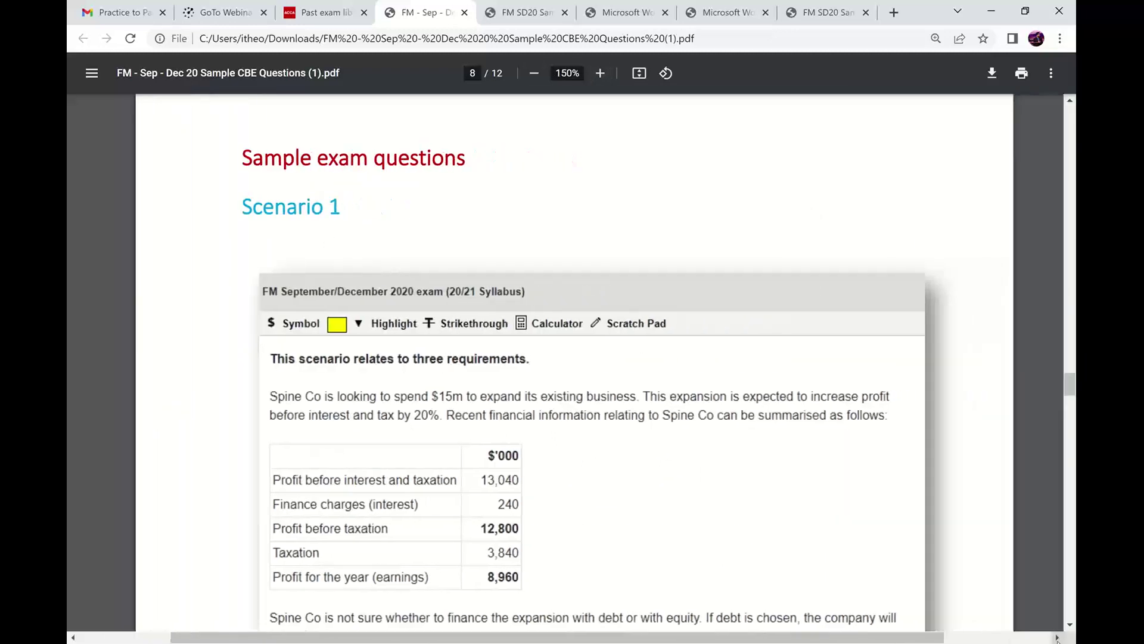
{"action": "scroll", "coordinate": [633, 537], "scroll_direction": "down", "scroll_amount": 2}
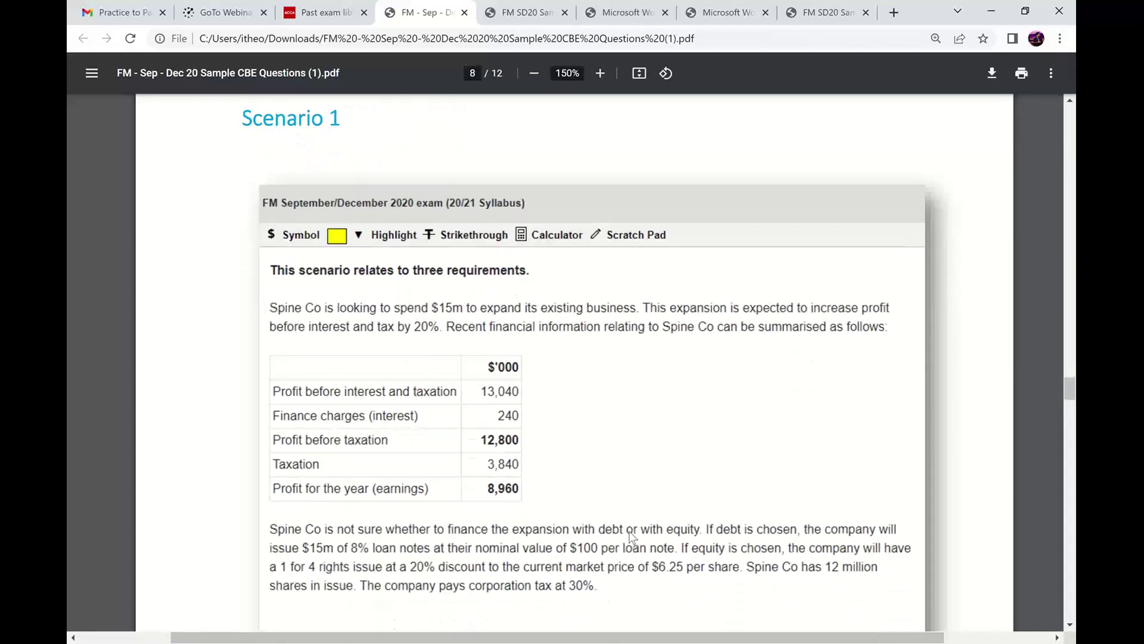
{"action": "left_click", "coordinate": [1056, 637]}
{"action": "left_click", "coordinate": [1056, 637]}
{"action": "left_click", "coordinate": [1057, 637]}
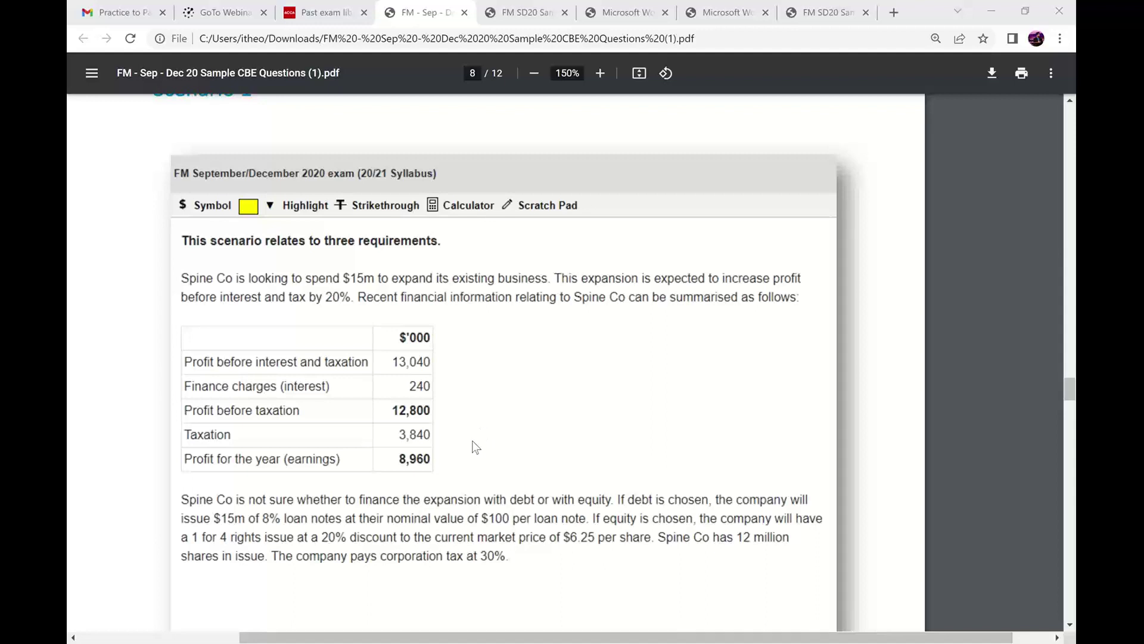
- Read on from the Spine Co scenario to requirement (a) on page 9
{"action": "left_click", "coordinate": [513, 442]}
{"action": "scroll", "coordinate": [516, 448], "scroll_direction": "down", "scroll_amount": 3}
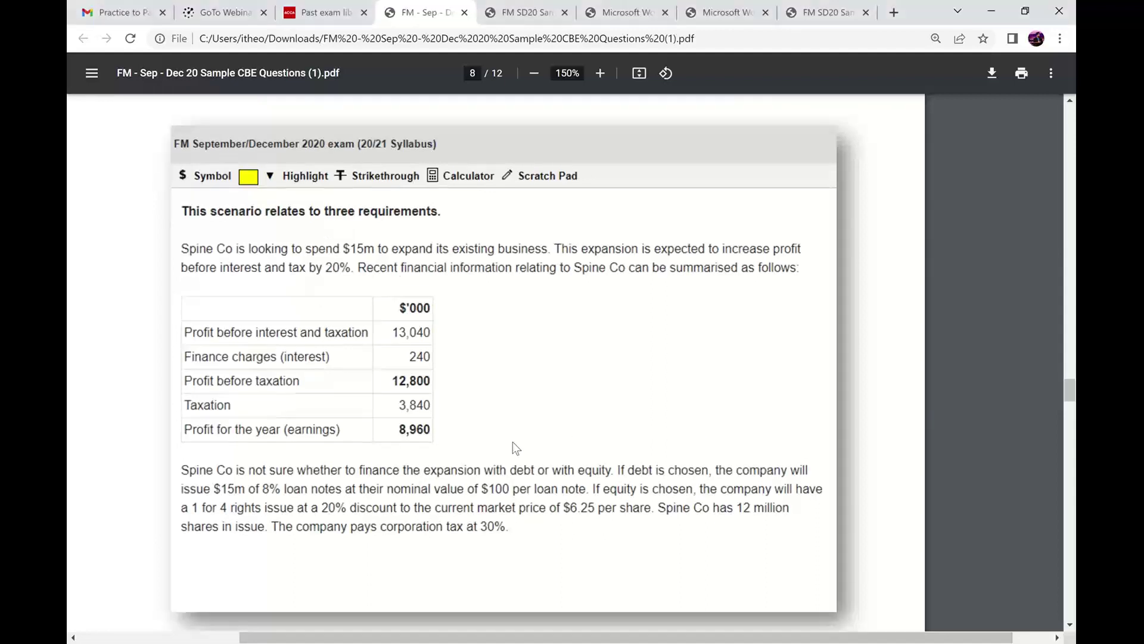
{"action": "scroll", "coordinate": [513, 441], "scroll_direction": "down", "scroll_amount": 7}
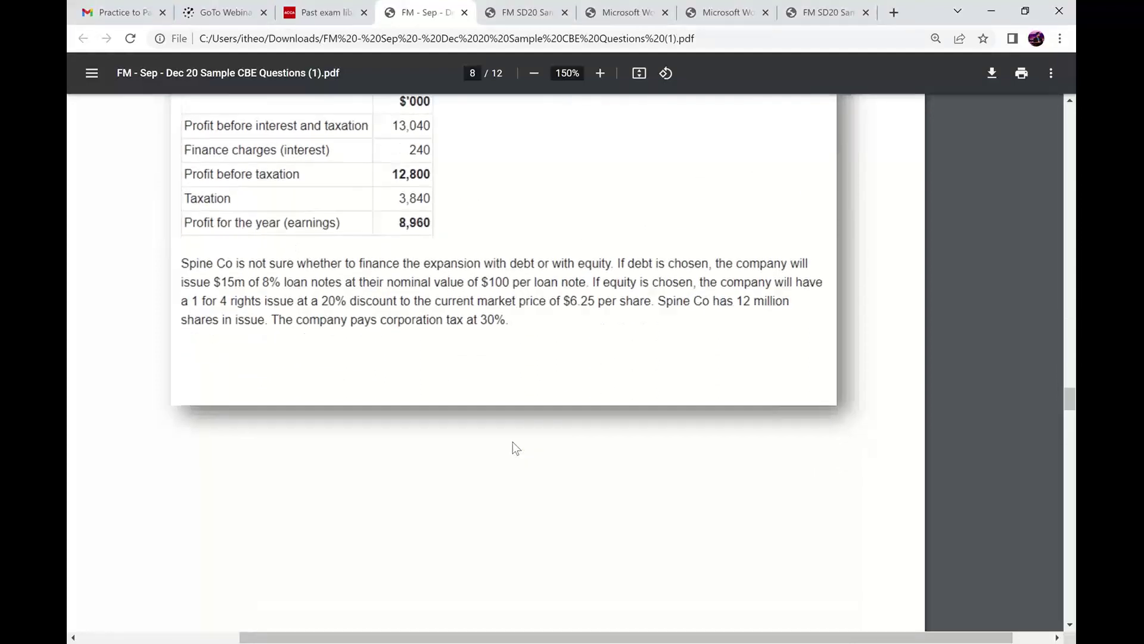
{"action": "scroll", "coordinate": [513, 443], "scroll_direction": "down", "scroll_amount": 4}
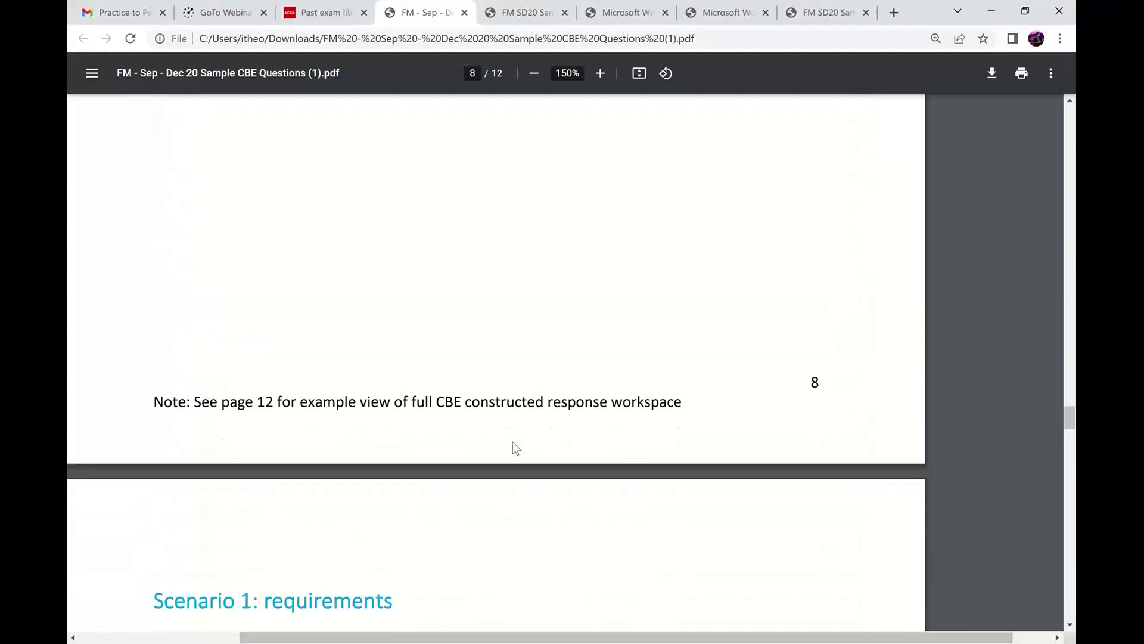
{"action": "scroll", "coordinate": [513, 442], "scroll_direction": "down", "scroll_amount": 3}
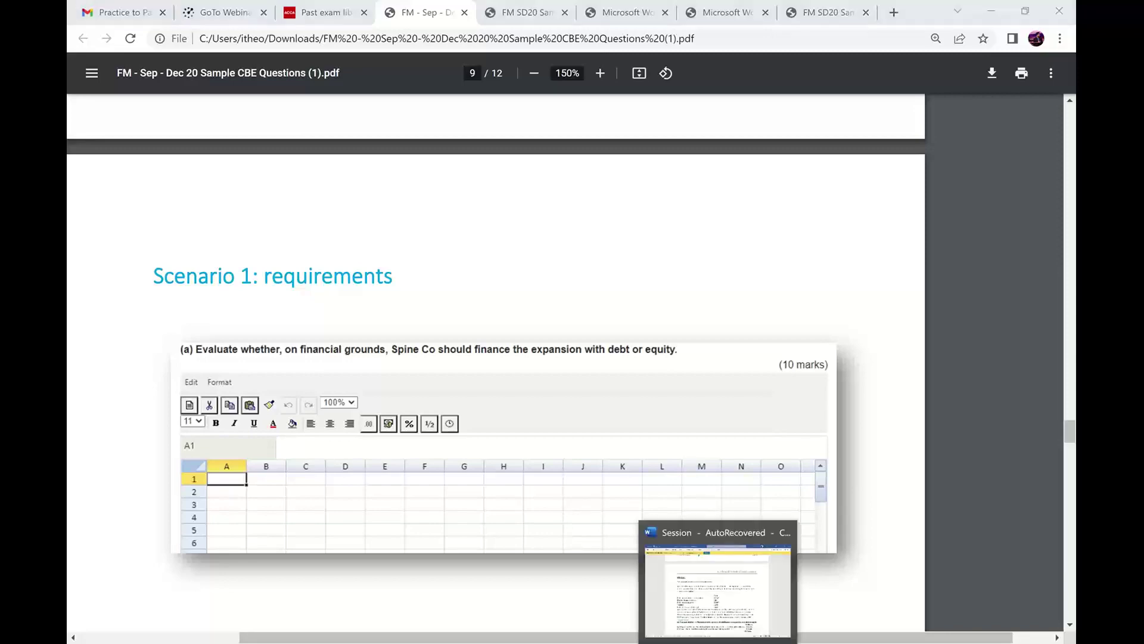
- Switch to the Session document in Word and underline "$15m", "expand", "profit before interest and tax" and "20%" with the green pen
{"action": "left_click", "coordinate": [718, 642]}
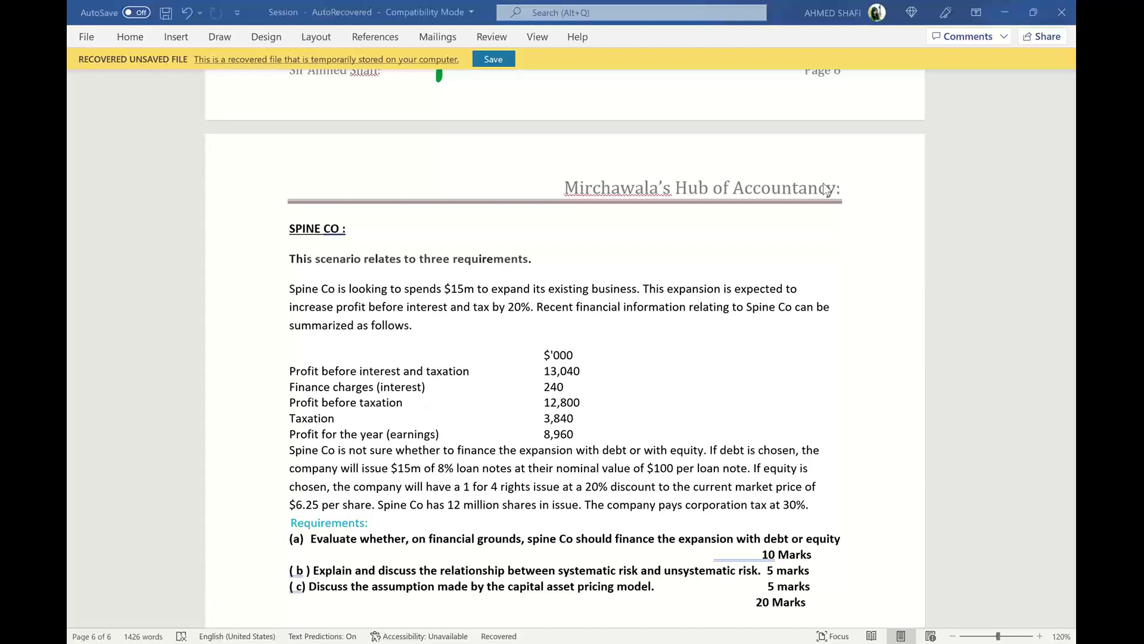
{"action": "left_click", "coordinate": [220, 37]}
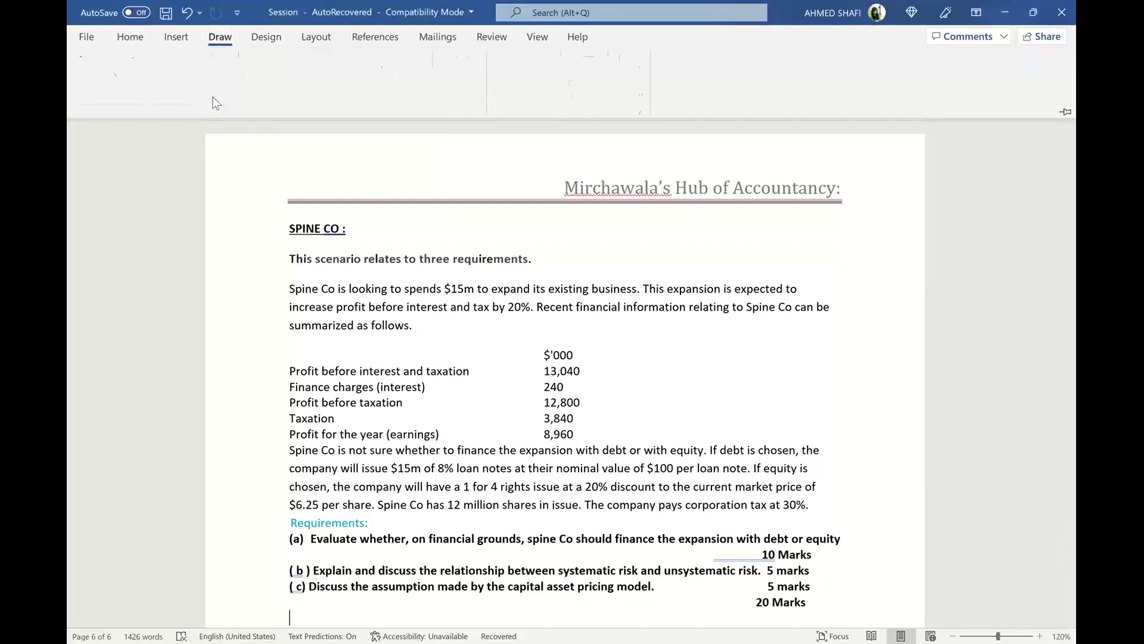
{"action": "left_click", "coordinate": [213, 119]}
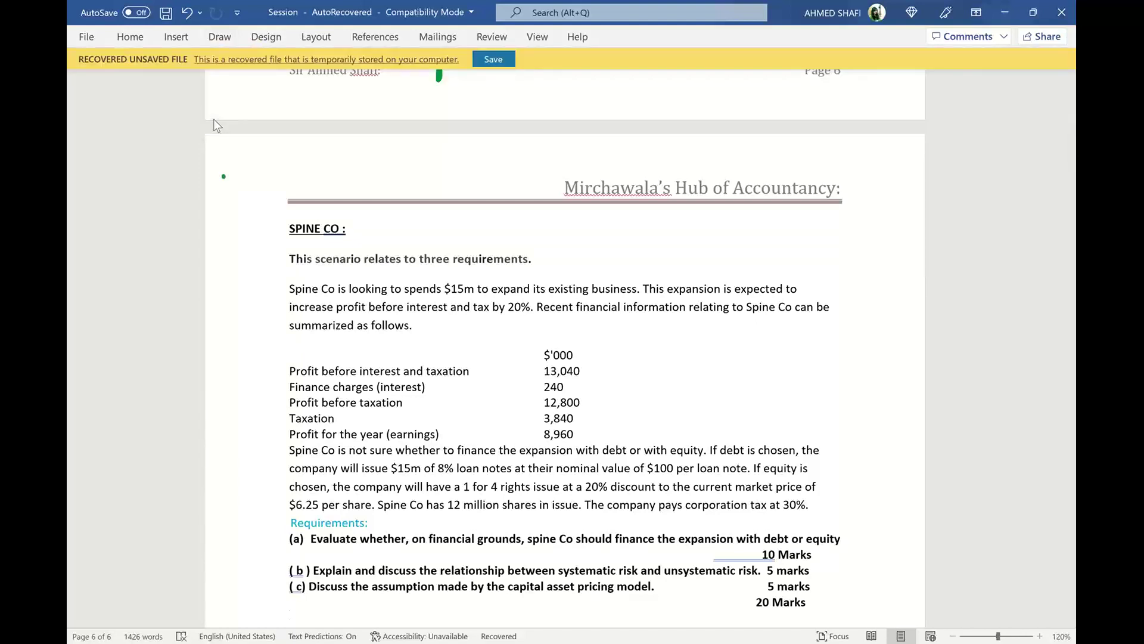
{"action": "left_click_drag", "start_coordinate": [446, 296], "coordinate": [469, 298]}
{"action": "left_click_drag", "start_coordinate": [503, 293], "coordinate": [528, 295]}
{"action": "left_click_drag", "start_coordinate": [336, 318], "coordinate": [529, 318]}
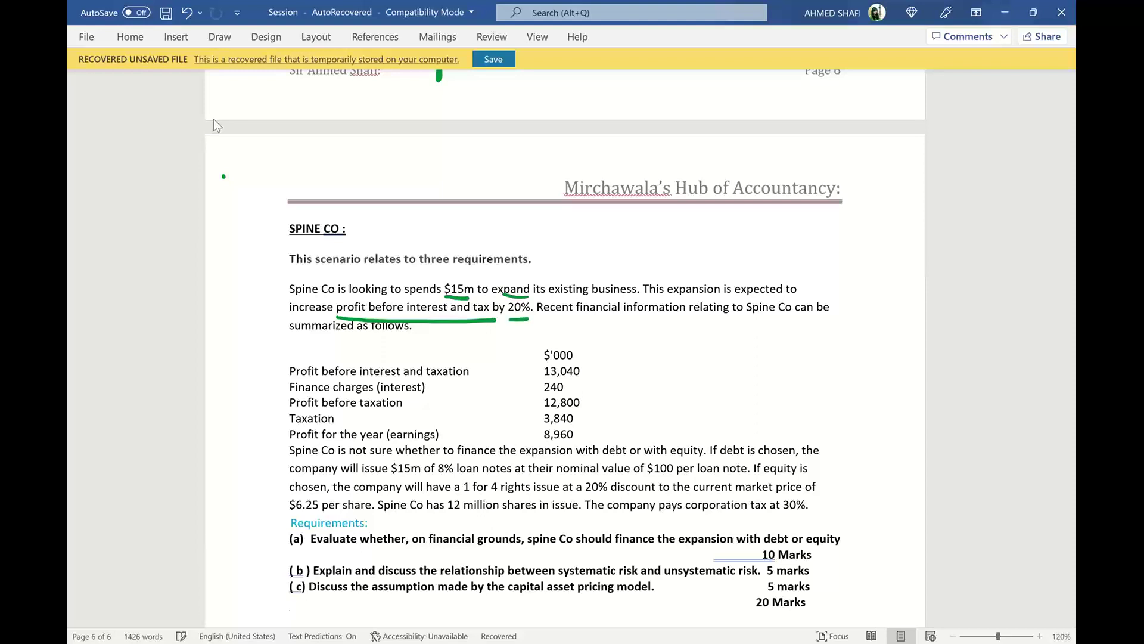
- Mark the profit before interest and taxation line and underline "debt", "equity", "$15m", "8% loan" and "$100" in green
{"action": "left_click_drag", "start_coordinate": [473, 372], "coordinate": [485, 366]}
{"action": "left_click_drag", "start_coordinate": [600, 459], "coordinate": [692, 458]}
{"action": "left_click_drag", "start_coordinate": [392, 476], "coordinate": [477, 476]}
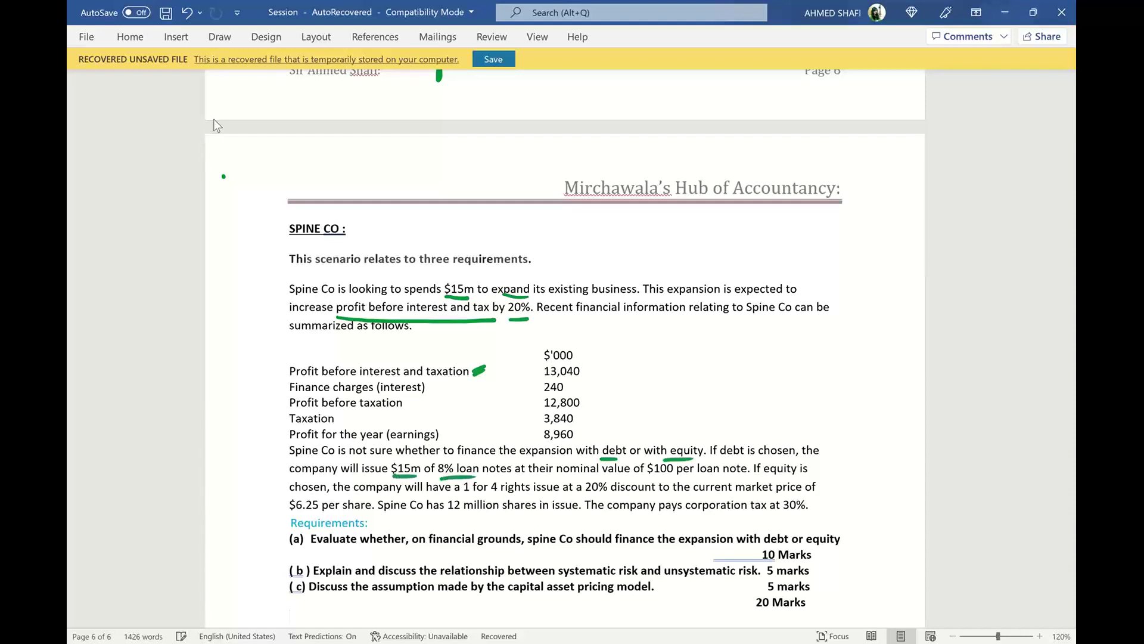
{"action": "left_click_drag", "start_coordinate": [647, 477], "coordinate": [679, 474]}
- Underline "for 4 rights", "20% discount" and "$6.25 per" in green, and handwrite "$5" beneath the last scenario line
{"action": "left_click_drag", "start_coordinate": [473, 494], "coordinate": [645, 498]}
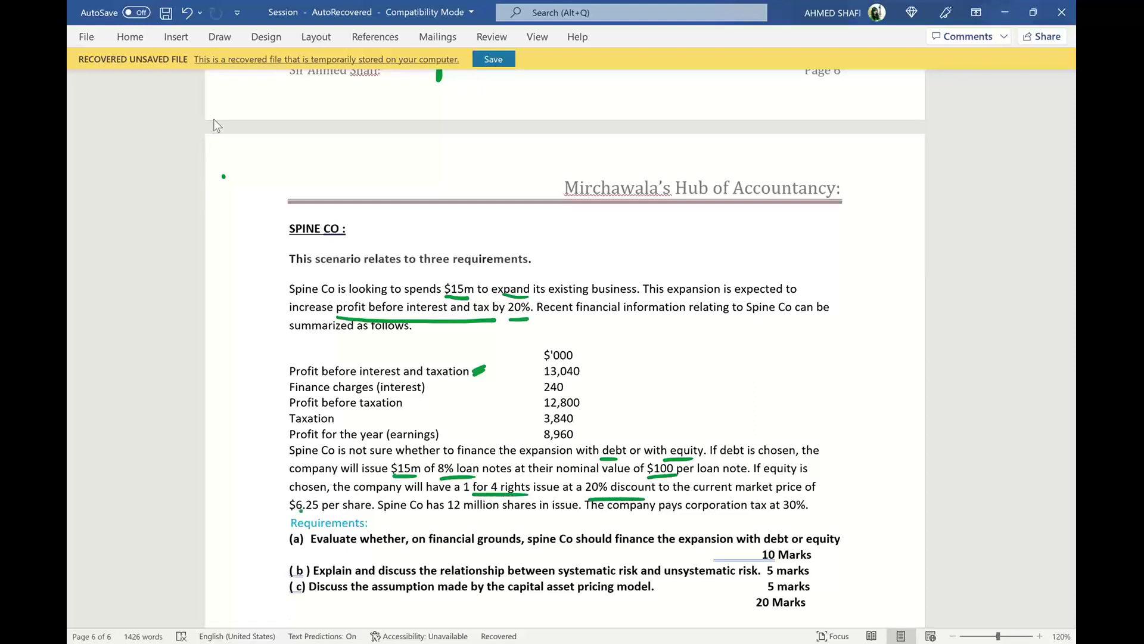
{"action": "left_click_drag", "start_coordinate": [300, 511], "coordinate": [330, 510]}
{"action": "left_click_drag", "start_coordinate": [424, 517], "coordinate": [422, 529]}
{"action": "left_click_drag", "start_coordinate": [431, 515], "coordinate": [431, 531]}
{"action": "left_click_drag", "start_coordinate": [434, 516], "coordinate": [446, 516]}
- Handwrite "Right issue will be made at $5" in the page's left margin and underline the 30% tax rate
{"action": "mouse_move", "coordinate": [212, 218]}
{"action": "left_mouse_down"}
{"action": "mouse_move", "coordinate": [213, 237]}
{"action": "mouse_move", "coordinate": [222, 228]}
{"action": "left_mouse_up"}
{"action": "left_click_drag", "start_coordinate": [224, 222], "coordinate": [239, 241]}
{"action": "mouse_move", "coordinate": [245, 212]}
{"action": "left_mouse_down"}
{"action": "mouse_move", "coordinate": [253, 231]}
{"action": "mouse_move", "coordinate": [266, 213]}
{"action": "left_mouse_up"}
{"action": "mouse_move", "coordinate": [266, 215]}
{"action": "left_mouse_down"}
{"action": "mouse_move", "coordinate": [275, 210]}
{"action": "mouse_move", "coordinate": [218, 267]}
{"action": "left_mouse_up"}
{"action": "mouse_move", "coordinate": [233, 258]}
{"action": "left_mouse_down"}
{"action": "mouse_move", "coordinate": [228, 272]}
{"action": "mouse_move", "coordinate": [252, 267]}
{"action": "left_mouse_up"}
{"action": "left_click_drag", "start_coordinate": [253, 264], "coordinate": [271, 258]}
{"action": "left_click_drag", "start_coordinate": [221, 301], "coordinate": [238, 309]}
{"action": "left_click_drag", "start_coordinate": [244, 290], "coordinate": [245, 307]}
{"action": "left_click_drag", "start_coordinate": [252, 290], "coordinate": [233, 344]}
{"action": "left_click_drag", "start_coordinate": [237, 339], "coordinate": [249, 335]}
{"action": "left_click_drag", "start_coordinate": [215, 377], "coordinate": [246, 370]}
{"action": "left_click_drag", "start_coordinate": [247, 370], "coordinate": [267, 352]}
{"action": "left_click_drag", "start_coordinate": [234, 403], "coordinate": [235, 416]}
{"action": "mouse_move", "coordinate": [240, 393]}
{"action": "left_mouse_down"}
{"action": "mouse_move", "coordinate": [240, 411]}
{"action": "mouse_move", "coordinate": [255, 392]}
{"action": "left_mouse_up"}
{"action": "left_click_drag", "start_coordinate": [220, 435], "coordinate": [224, 454]}
{"action": "mouse_move", "coordinate": [241, 439]}
{"action": "left_mouse_down"}
{"action": "mouse_move", "coordinate": [231, 453]}
{"action": "mouse_move", "coordinate": [244, 432]}
{"action": "left_mouse_up"}
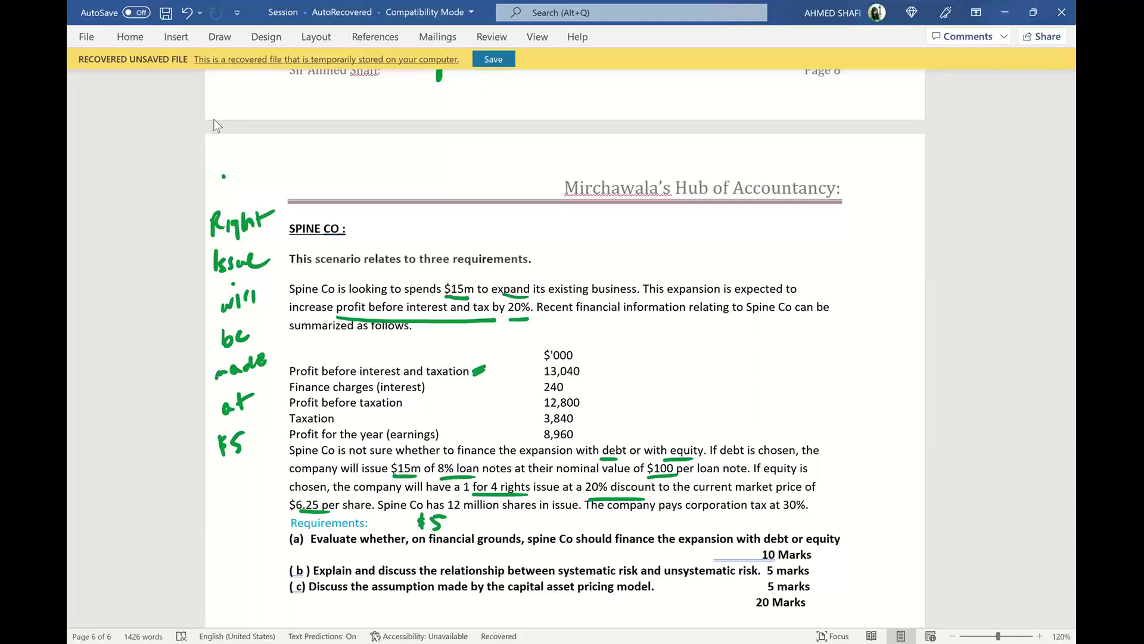
{"action": "left_click_drag", "start_coordinate": [786, 516], "coordinate": [806, 514]}
- Remove the green mark beside the profit before interest and taxation line
{"action": "left_click", "coordinate": [220, 36]}
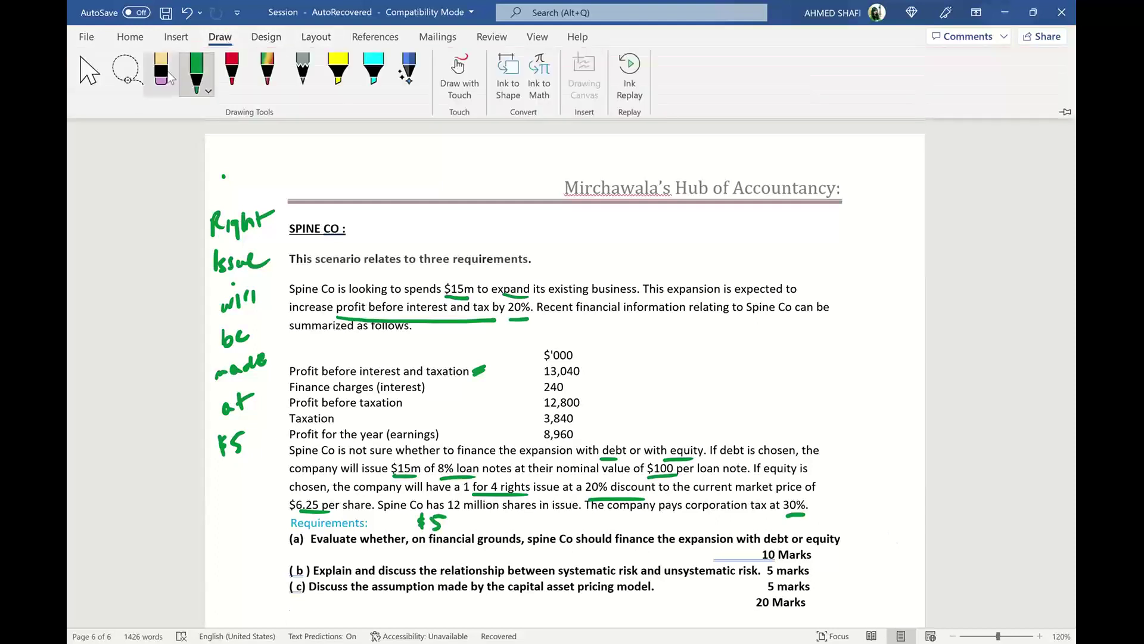
{"action": "left_click", "coordinate": [212, 122]}
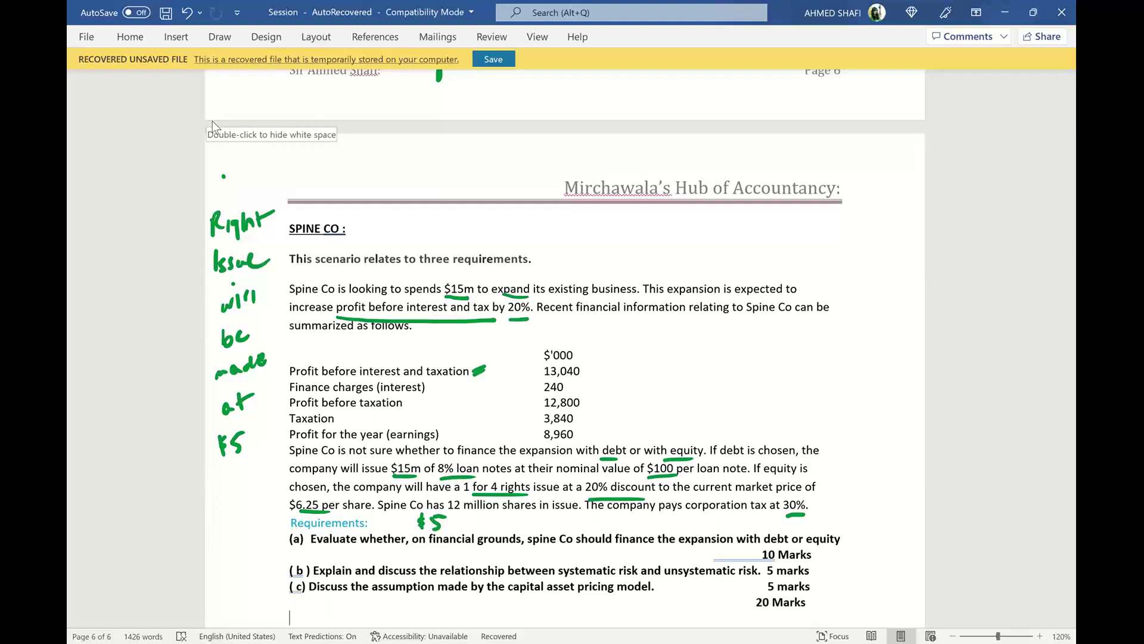
{"action": "key", "text": "ctrl+z"}
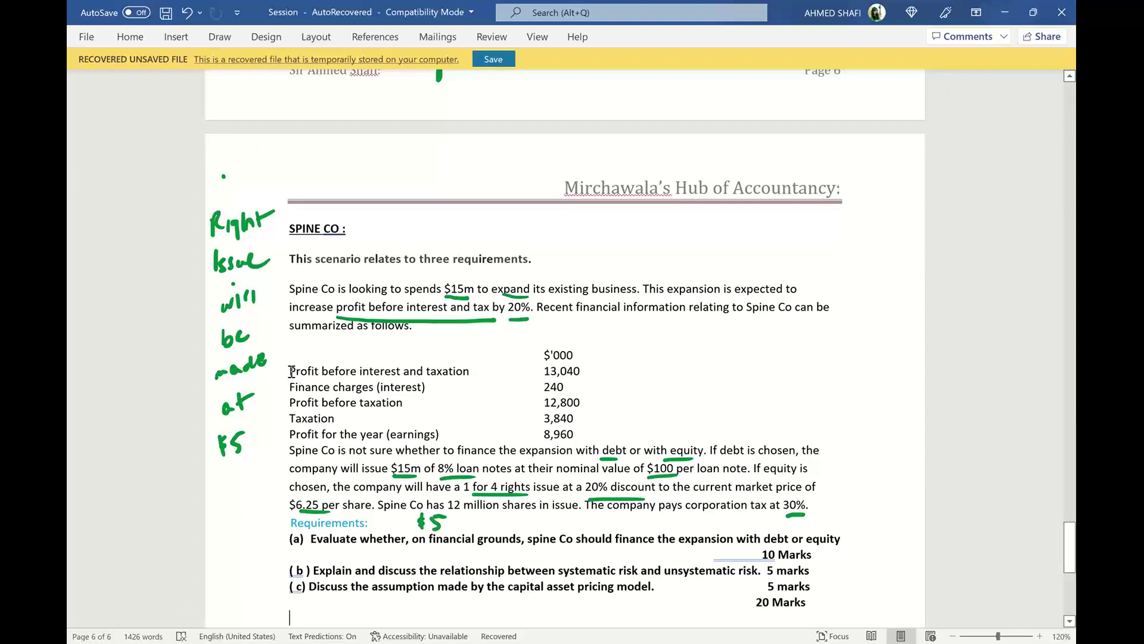
{"action": "mouse_move", "coordinate": [291, 370]}
{"action": "left_mouse_down"}
{"action": "mouse_move", "coordinate": [519, 405]}
{"action": "mouse_move", "coordinate": [566, 438]}
{"action": "mouse_move", "coordinate": [372, 442]}
{"action": "mouse_move", "coordinate": [247, 393]}
{"action": "mouse_move", "coordinate": [287, 390]}
{"action": "mouse_move", "coordinate": [322, 411]}
{"action": "mouse_move", "coordinate": [289, 396]}
{"action": "mouse_move", "coordinate": [278, 403]}
{"action": "mouse_move", "coordinate": [294, 415]}
{"action": "mouse_move", "coordinate": [284, 391]}
{"action": "mouse_move", "coordinate": [283, 435]}
{"action": "mouse_move", "coordinate": [275, 409]}
{"action": "left_mouse_up"}
{"action": "left_click", "coordinate": [275, 408]}
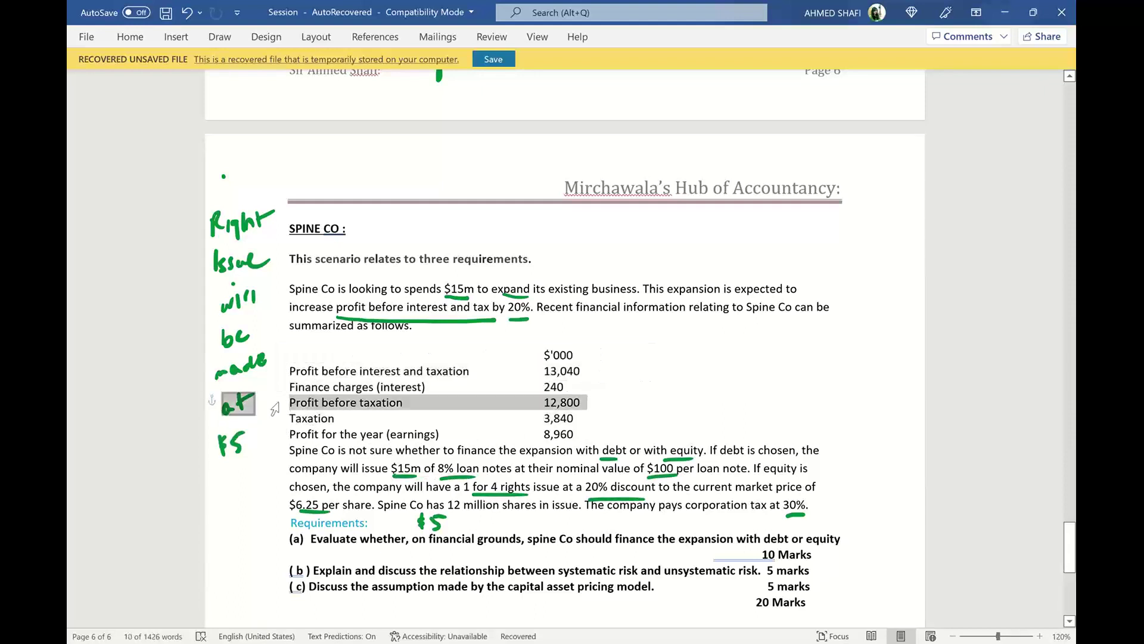
{"action": "right_click", "coordinate": [577, 424]}
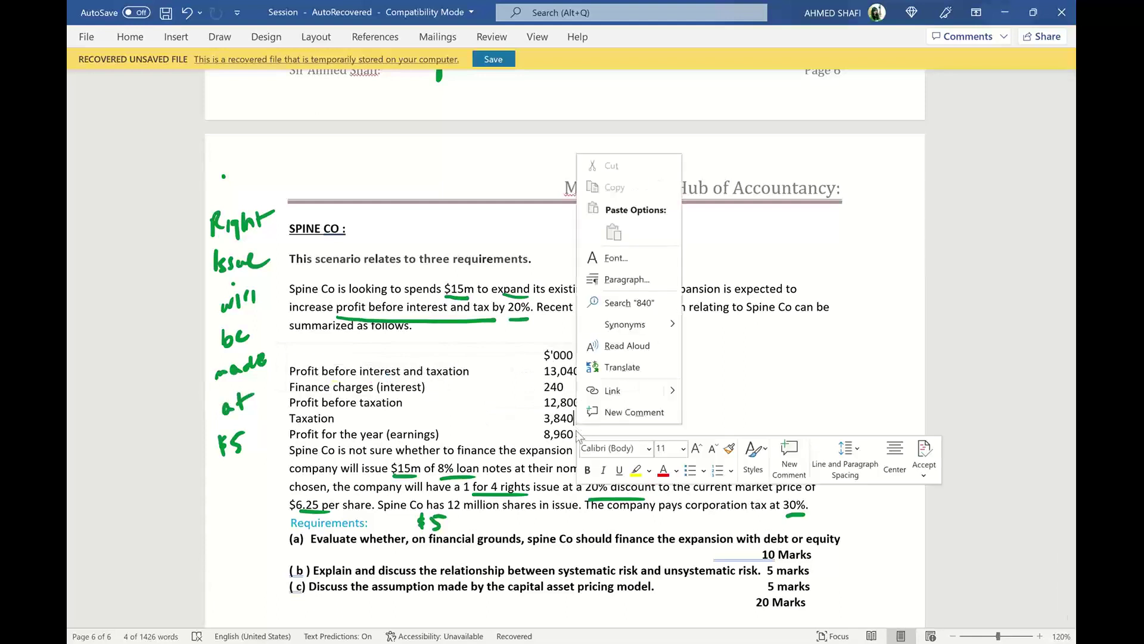
{"action": "key", "text": "Escape"}
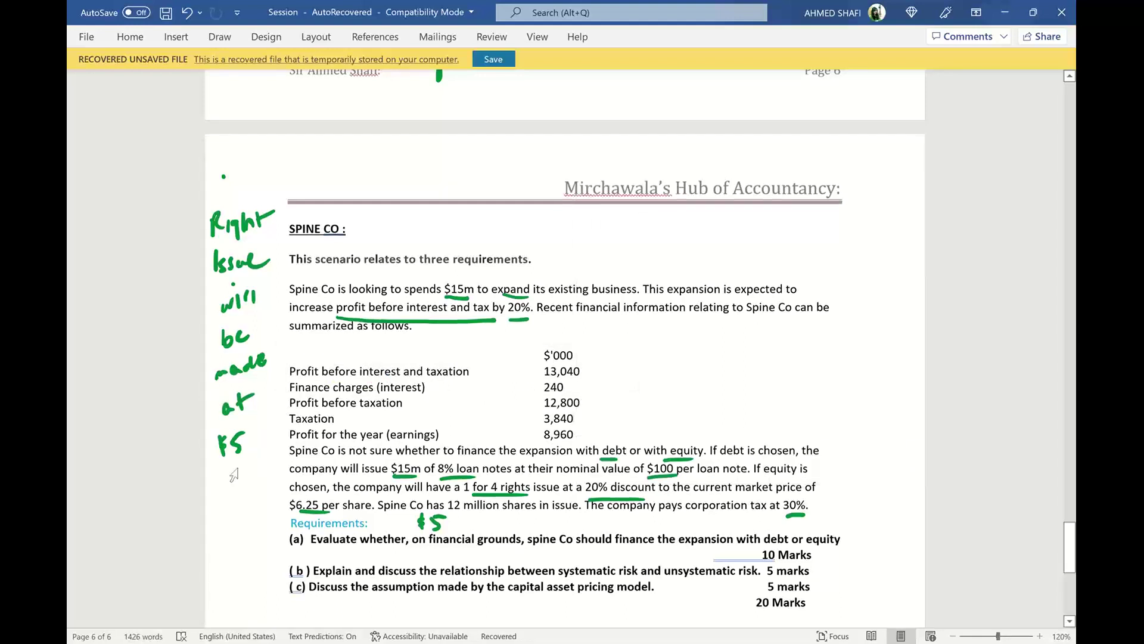
- Erase "made at $5" from the margin note and handwrite "at $5" in green right beside "be"
{"action": "scroll", "coordinate": [239, 475], "scroll_direction": "up", "scroll_amount": 1}
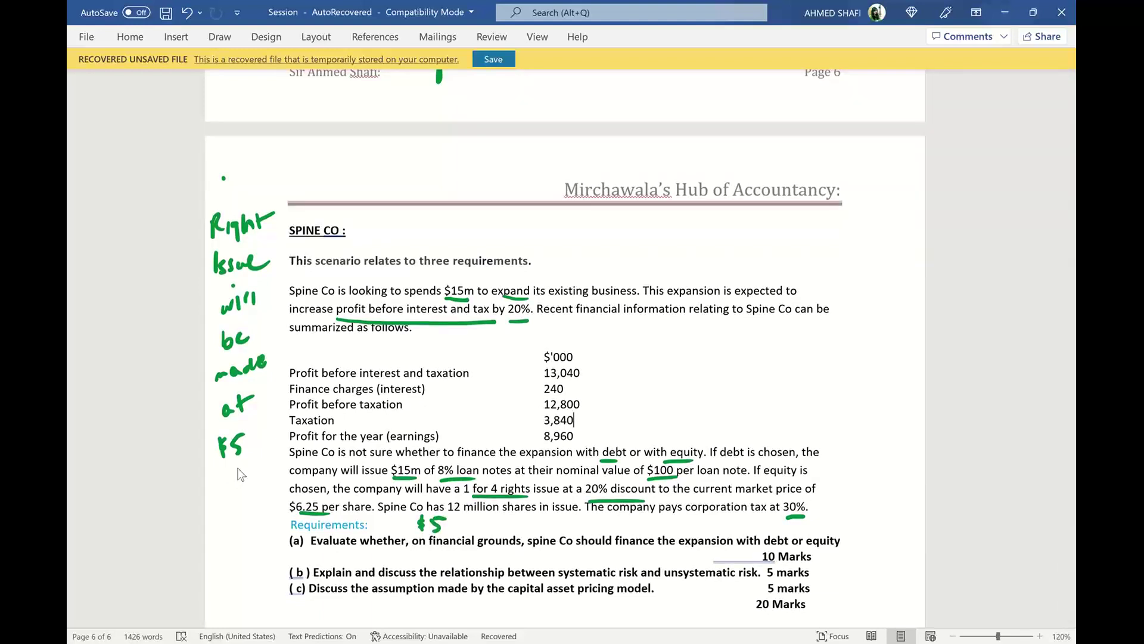
{"action": "left_click", "coordinate": [221, 38]}
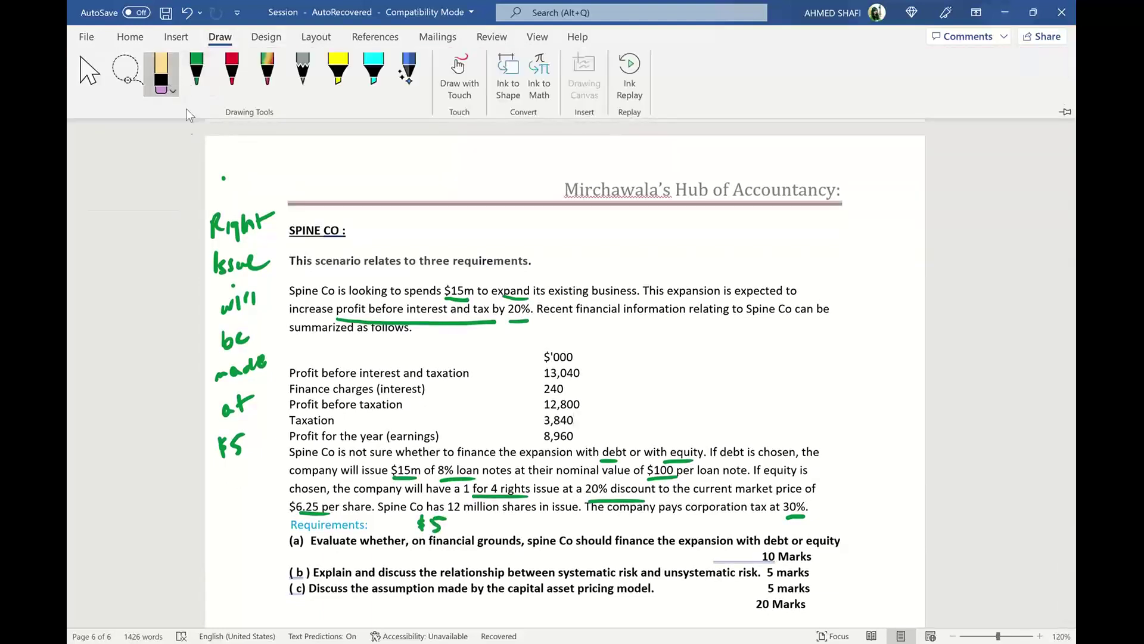
{"action": "left_click", "coordinate": [174, 90]}
{"action": "left_click", "coordinate": [187, 120]}
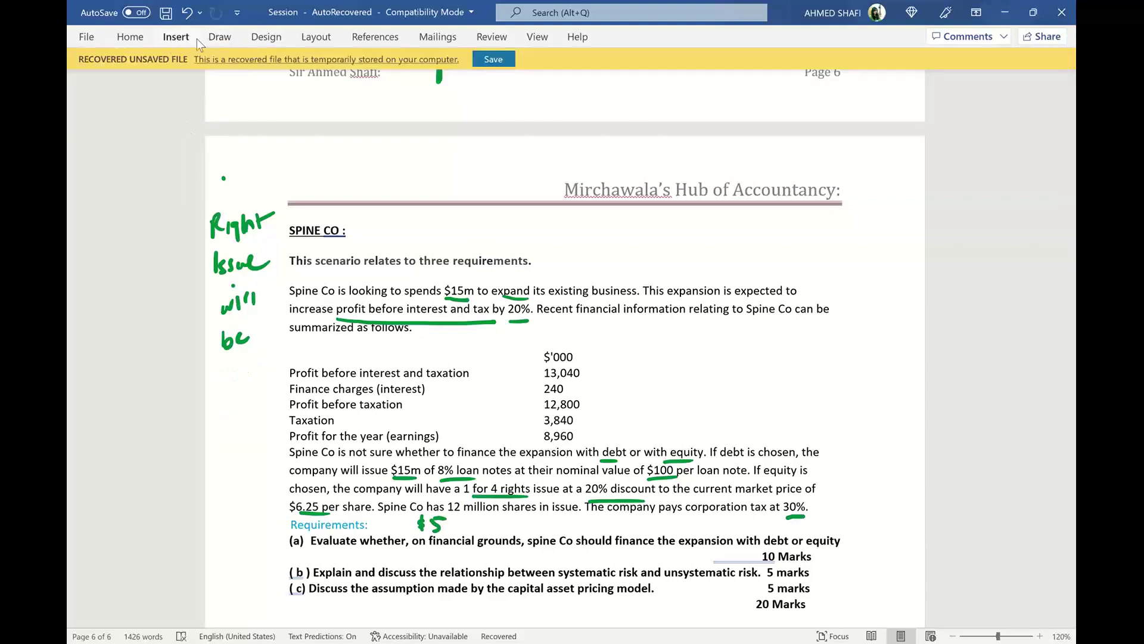
{"action": "left_click", "coordinate": [217, 42]}
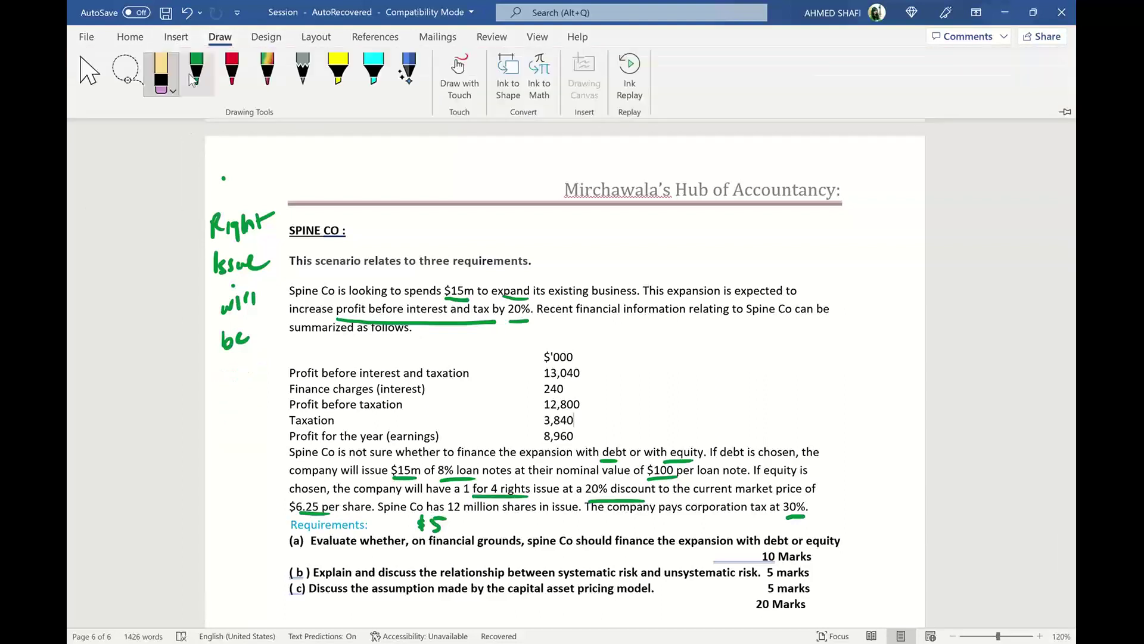
{"action": "left_click", "coordinate": [269, 269]}
{"action": "mouse_move", "coordinate": [262, 328]}
{"action": "left_mouse_down"}
{"action": "mouse_move", "coordinate": [272, 336]}
{"action": "mouse_move", "coordinate": [261, 365]}
{"action": "mouse_move", "coordinate": [269, 360]}
{"action": "left_mouse_up"}
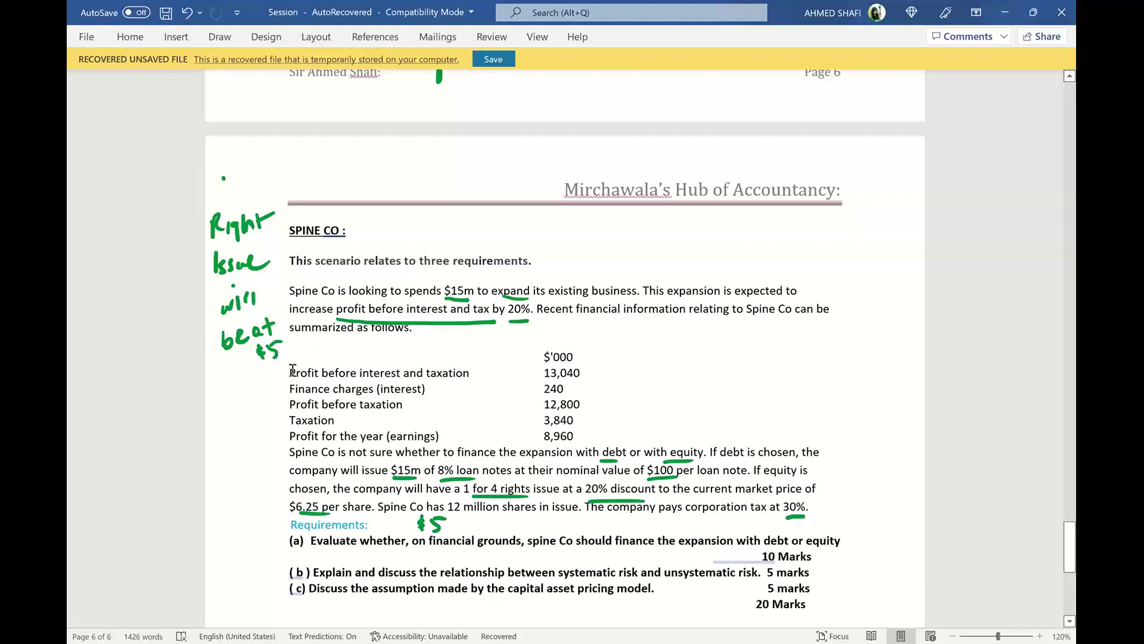
- Copy the five Spine Co lines from profit before interest and taxation to earnings, and switch to the Book1 workbook in Excel
{"action": "left_click_drag", "start_coordinate": [292, 372], "coordinate": [574, 437]}
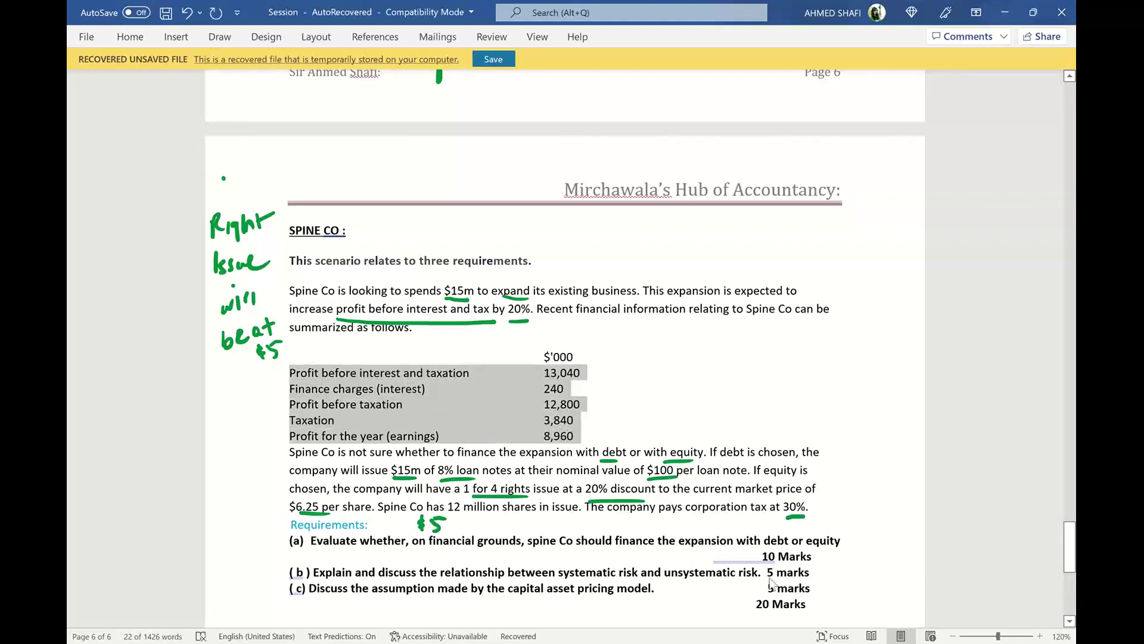
{"action": "key", "text": "alt+Tab"}
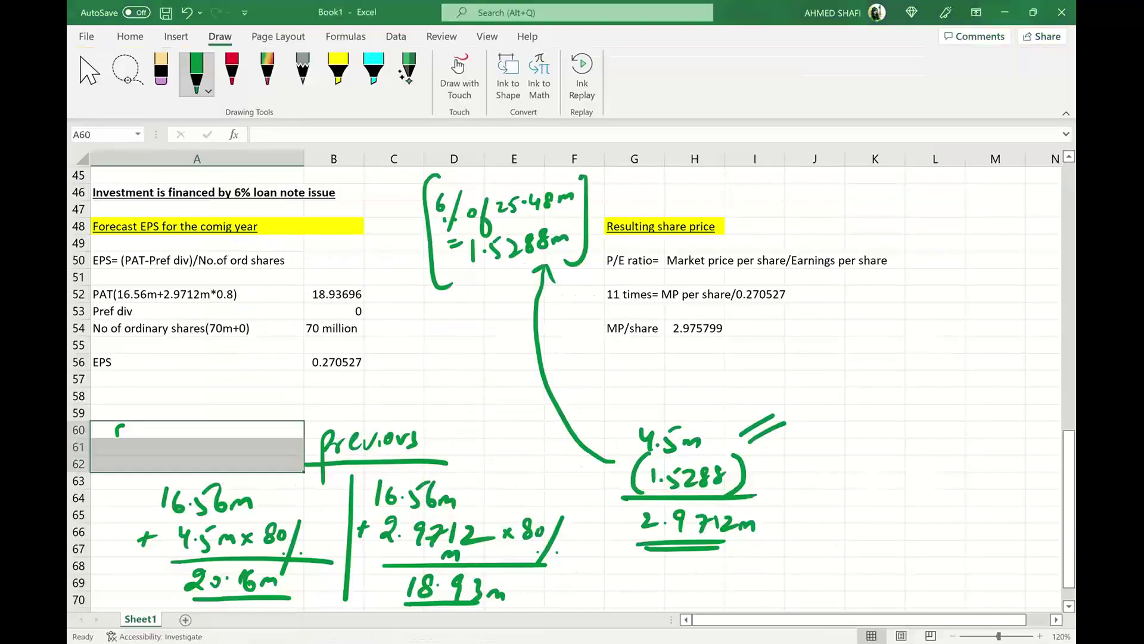
- Enter the heading "SPINE COMPANY" in cell A73, below the handwritten workings
{"action": "left_click", "coordinate": [676, 598]}
{"action": "key", "text": "Down"}
{"action": "key", "text": "Down"}
{"action": "key", "text": "Down"}
{"action": "key", "text": "Down"}
{"action": "key", "text": "Down"}
{"action": "key", "text": "Down"}
{"action": "key", "text": "Down"}
{"action": "key", "text": "Down"}
{"action": "key", "text": "Down"}
{"action": "key", "text": "Down"}
{"action": "key", "text": "Down"}
{"action": "key", "text": "Down"}
{"action": "key", "text": "Down"}
{"action": "key", "text": "Down"}
{"action": "key", "text": "Down"}
{"action": "key", "text": "Down"}
{"action": "key", "text": "Down"}
{"action": "key", "text": "Down"}
{"action": "key", "text": "Down"}
{"action": "key", "text": "Down"}
{"action": "key", "text": "Down"}
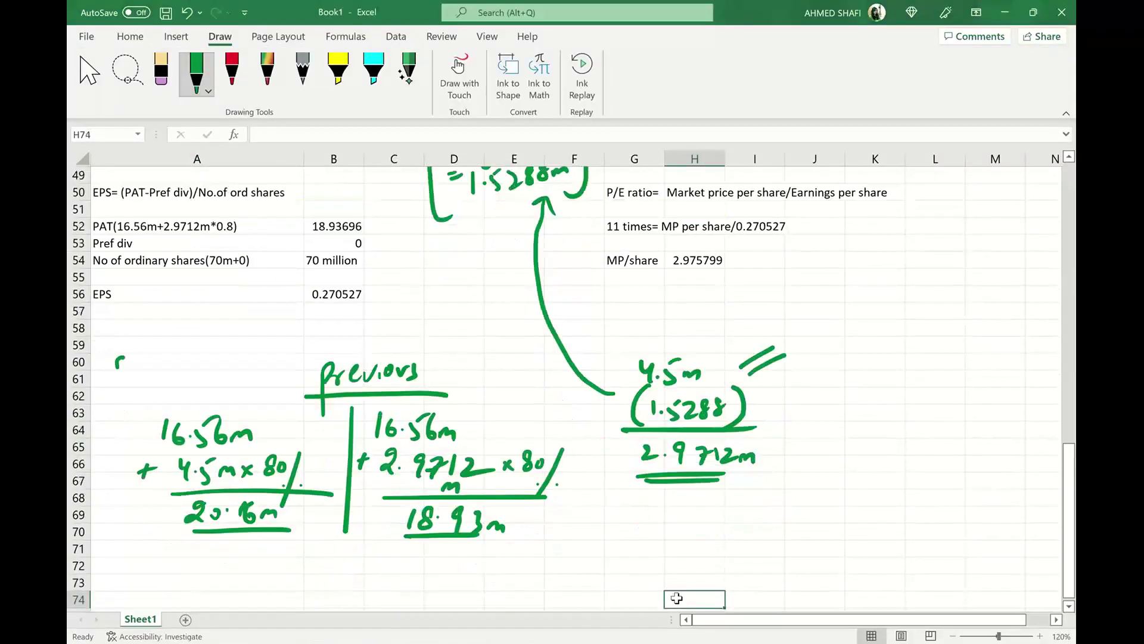
{"action": "left_click", "coordinate": [124, 253]}
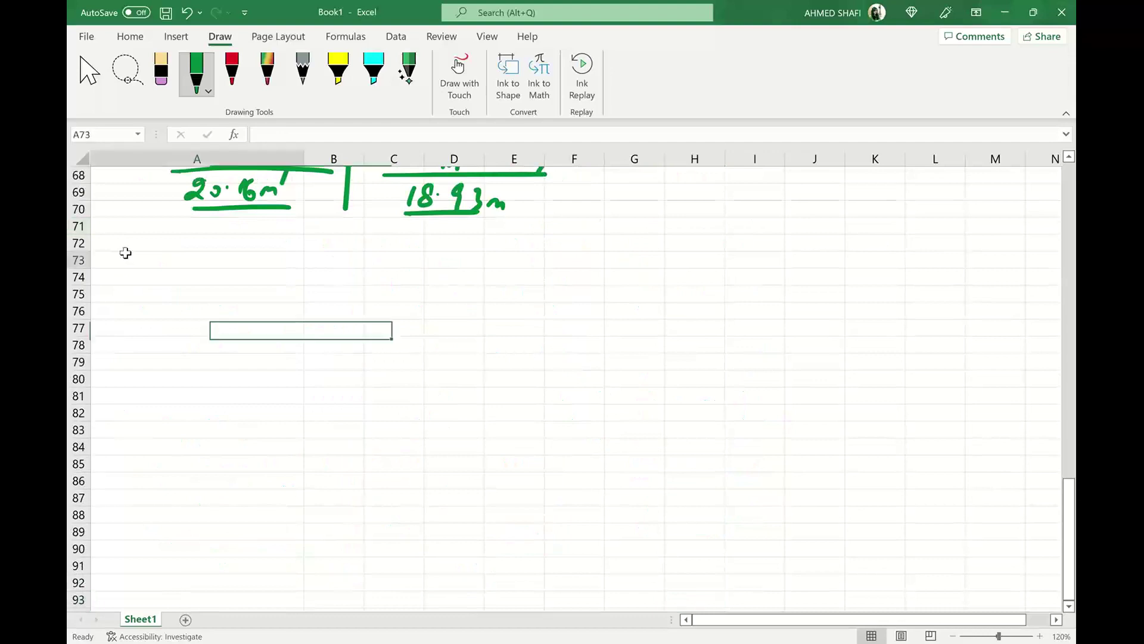
{"action": "type", "text": "s"}
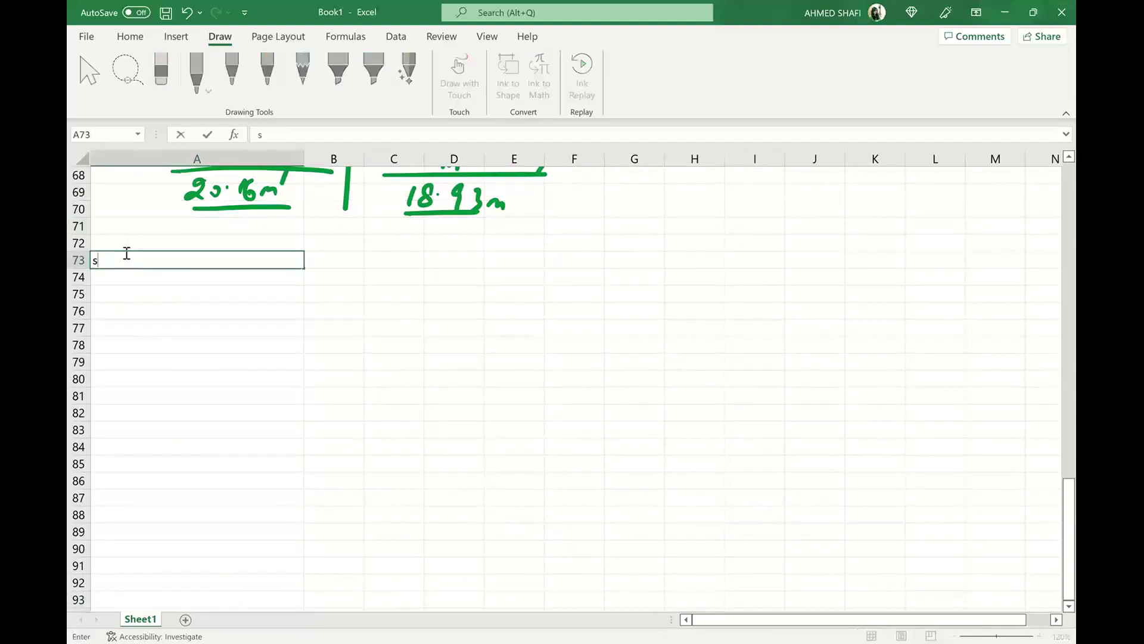
{"action": "key", "text": "BackSpace"}
{"action": "type", "text": "SPINE COMA"}
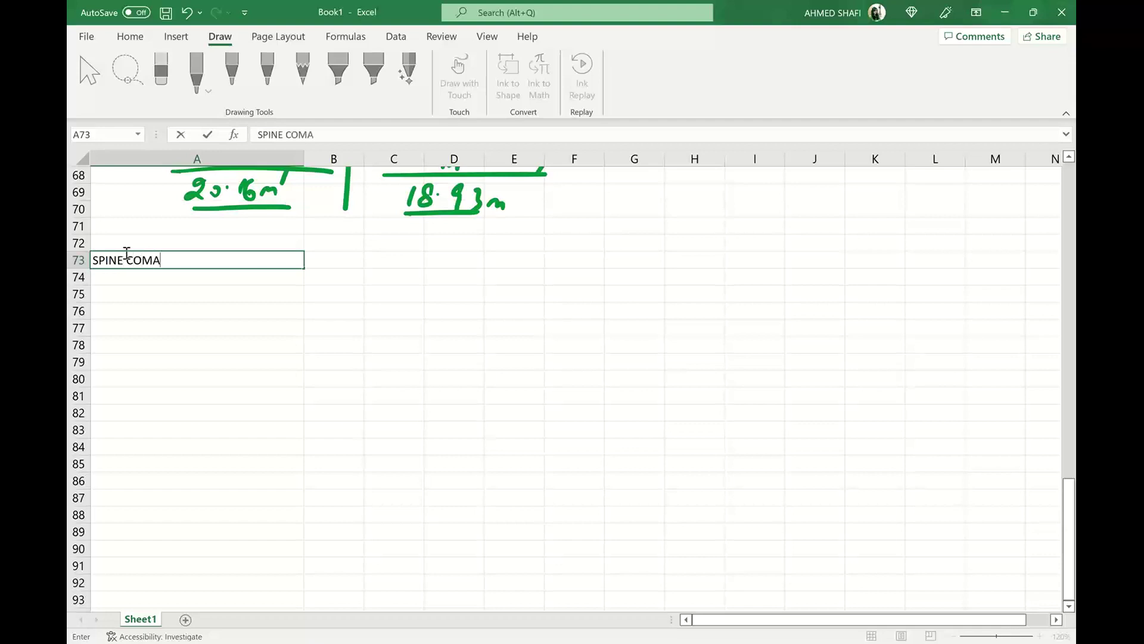
{"action": "key", "text": "BackSpace"}
{"action": "type", "text": "PANY"}
{"action": "left_click", "coordinate": [148, 307]}
- Make the "SPINE COMPANY" heading in A73 bold and underlined
{"action": "left_click", "coordinate": [153, 261]}
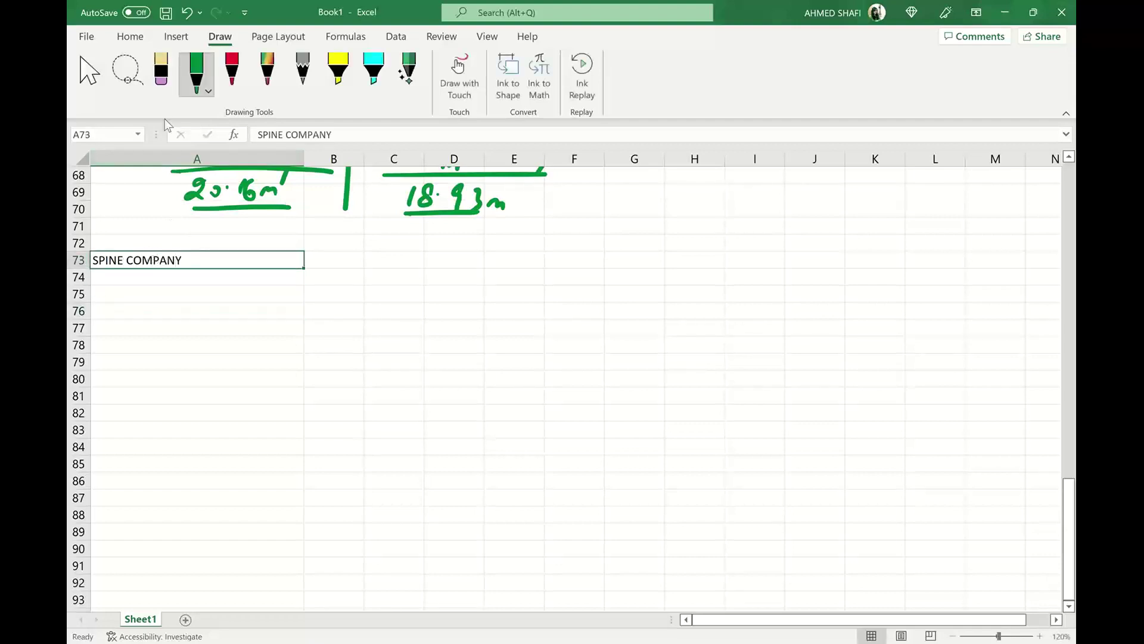
{"action": "left_click", "coordinate": [130, 37]}
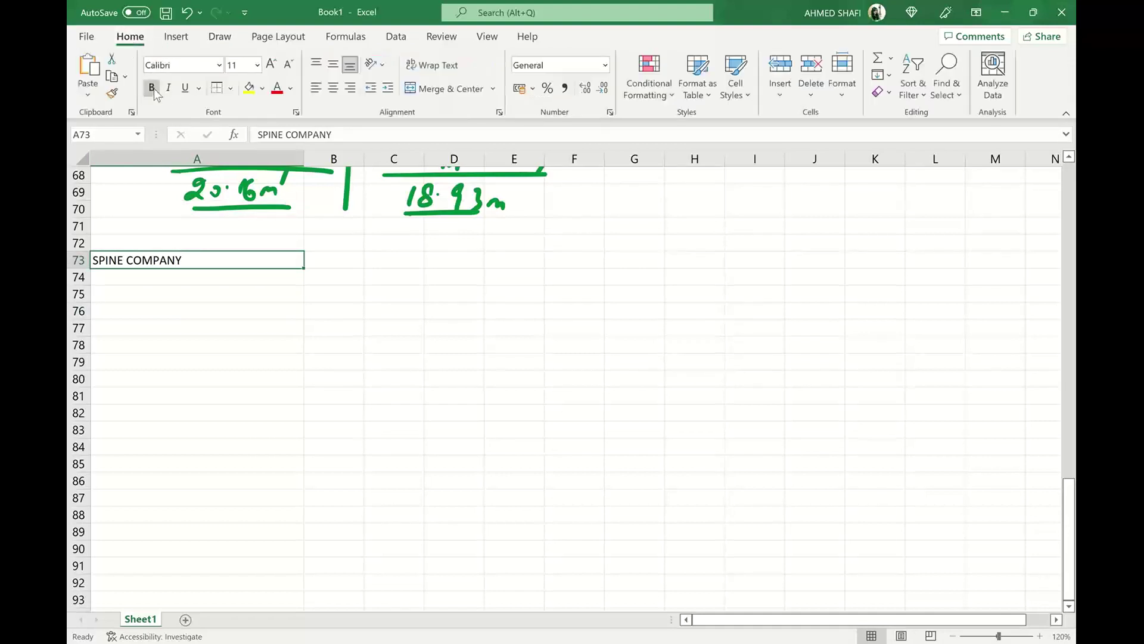
{"action": "left_click", "coordinate": [152, 89]}
{"action": "left_click", "coordinate": [183, 89]}
{"action": "left_click", "coordinate": [243, 355]}
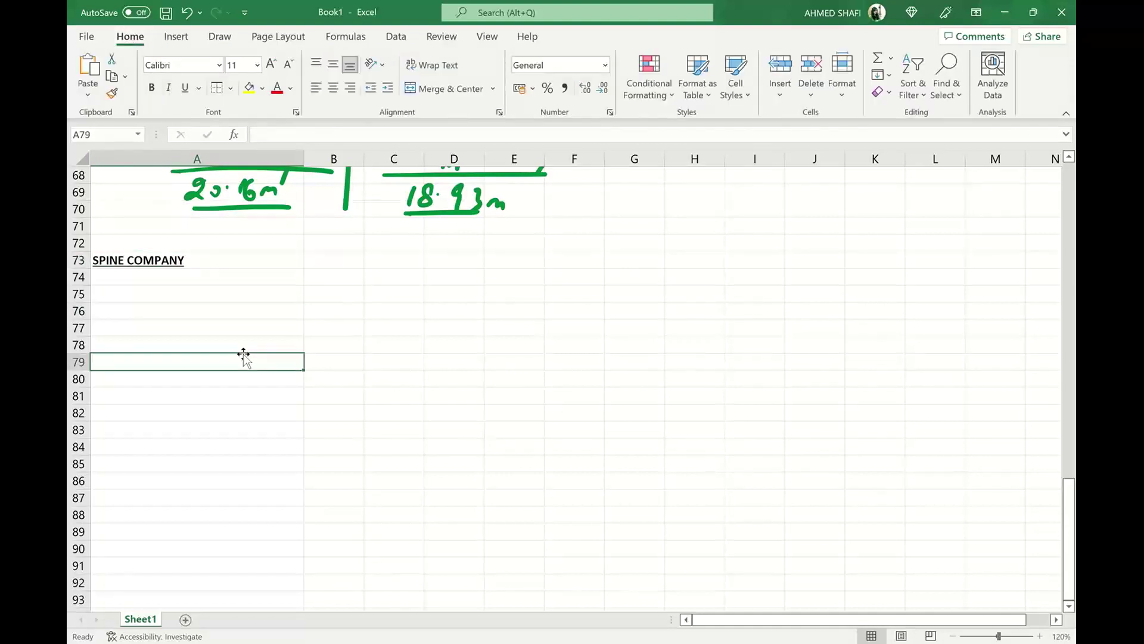
- Paste the copied Spine Co profit lines starting at A75 and adjust column A to fit their labels
{"action": "key", "text": "Down"}
{"action": "key", "text": "Down"}
{"action": "key", "text": "Down"}
{"action": "key", "text": "Down"}
{"action": "key", "text": "Down"}
{"action": "key", "text": "Down"}
{"action": "key", "text": "Down"}
{"action": "key", "text": "Down"}
{"action": "key", "text": "Down"}
{"action": "key", "text": "Down"}
{"action": "key", "text": "Down"}
{"action": "key", "text": "Down"}
{"action": "key", "text": "Down"}
{"action": "key", "text": "Down"}
{"action": "key", "text": "Down"}
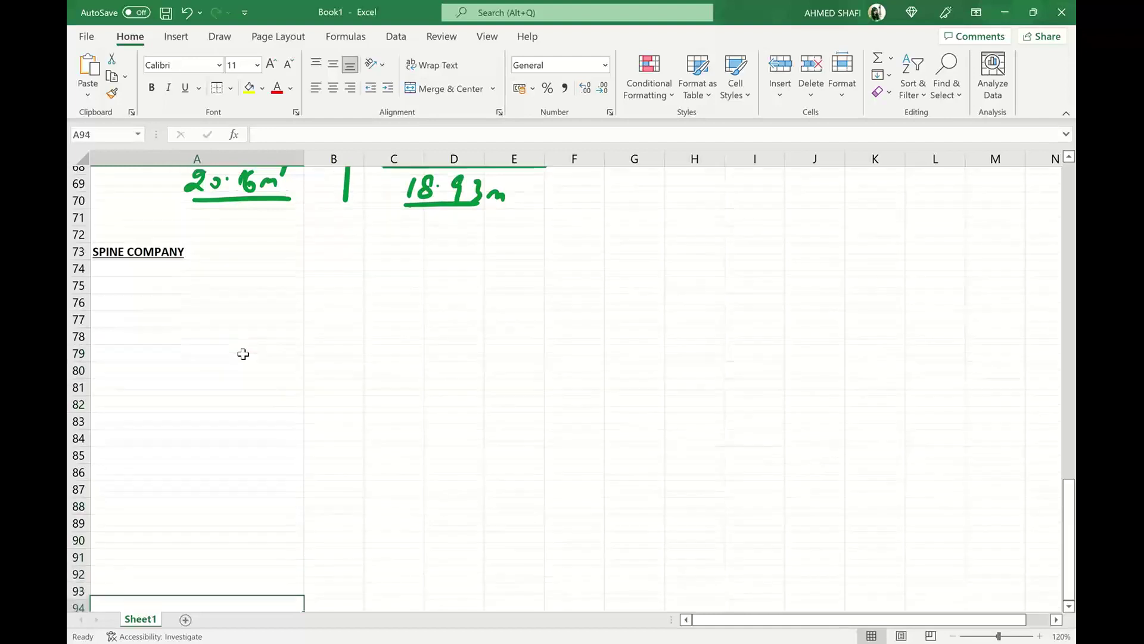
{"action": "key", "text": "Down"}
{"action": "key", "text": "Down"}
{"action": "key", "text": "Down"}
{"action": "key", "text": "Down"}
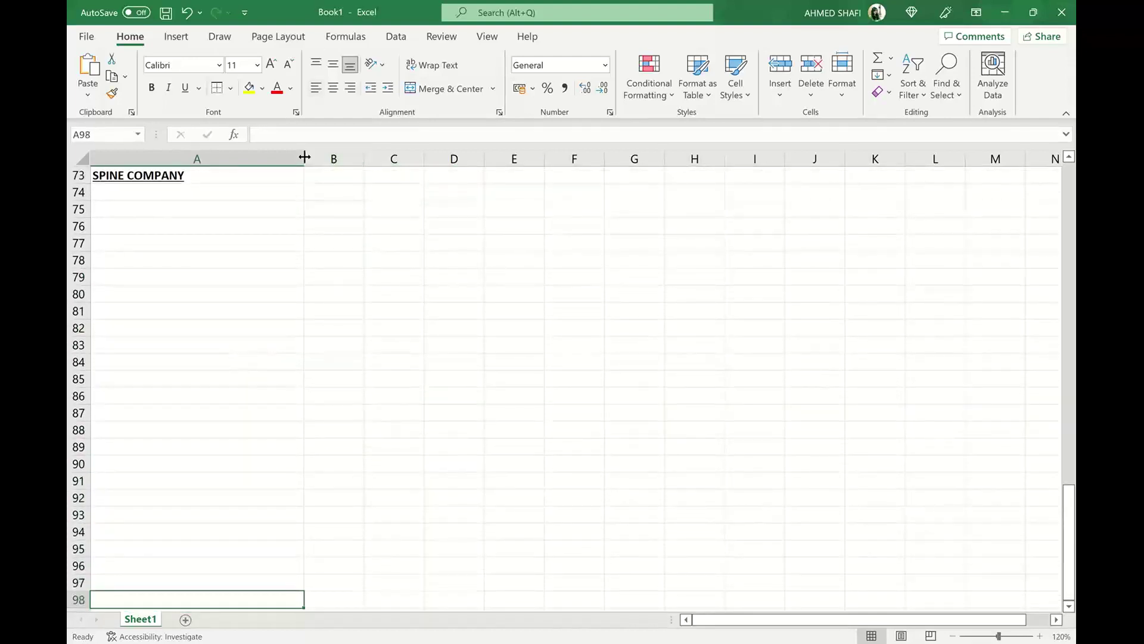
{"action": "left_click_drag", "start_coordinate": [304, 157], "coordinate": [239, 170]}
{"action": "left_click", "coordinate": [166, 211]}
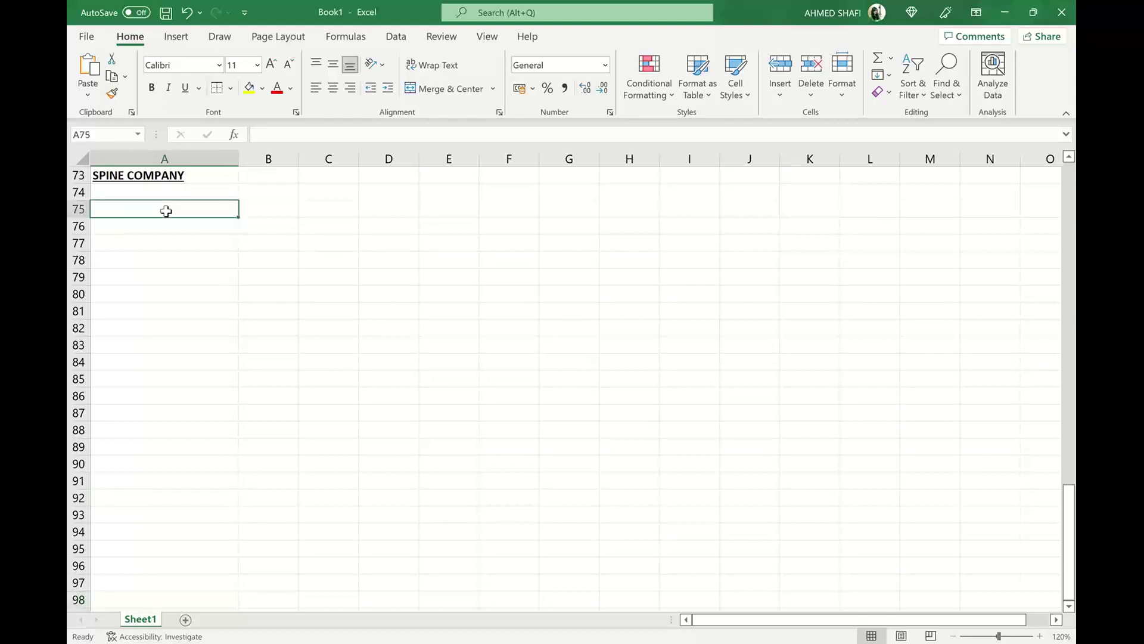
{"action": "type", "text": "Profit before interest and taxation\t\t13,040\t\t\t Finance charges (interest)\t\t\t240\t\t Profit before taxation\t\t\t\t12,800\t Taxation\t\t\t\t\t3,840 Profit for the year (earnings)\t\t\t8,960"}
{"action": "left_click", "coordinate": [293, 357]}
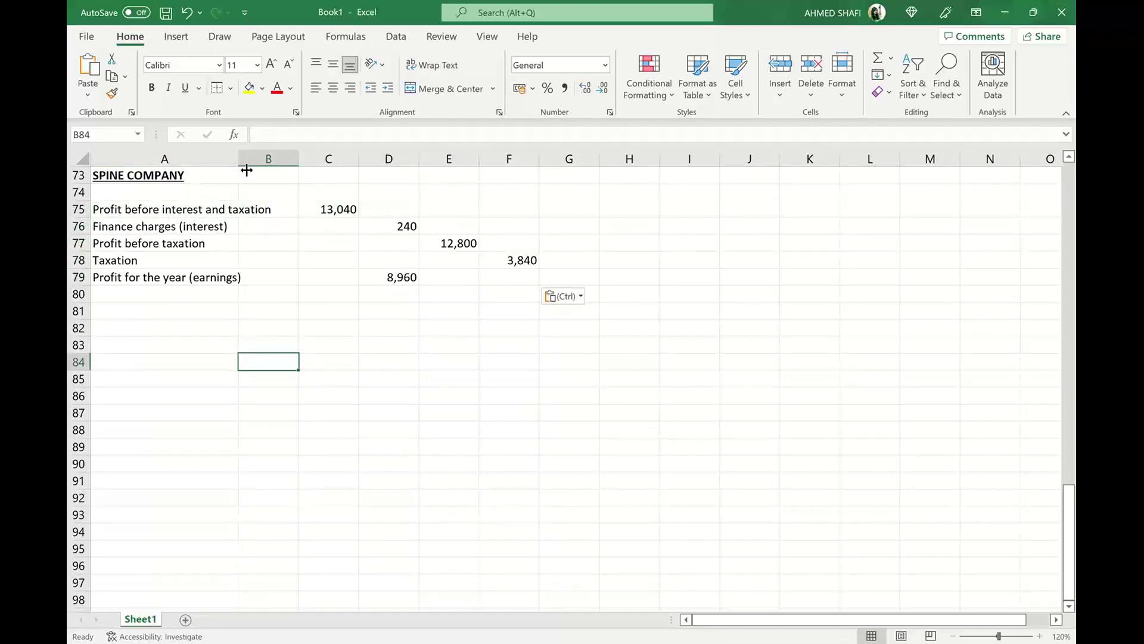
{"action": "left_click_drag", "start_coordinate": [238, 158], "coordinate": [280, 170]}
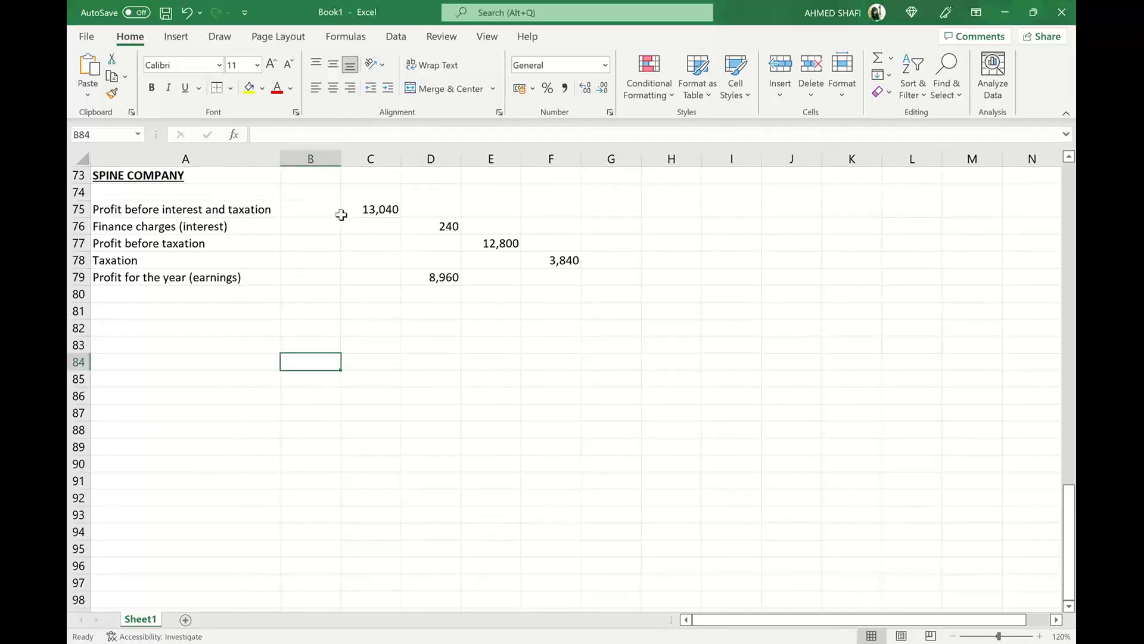
- Enter the finance charges as -240 in cell C76 and set the value in italics
{"action": "left_click", "coordinate": [365, 229]}
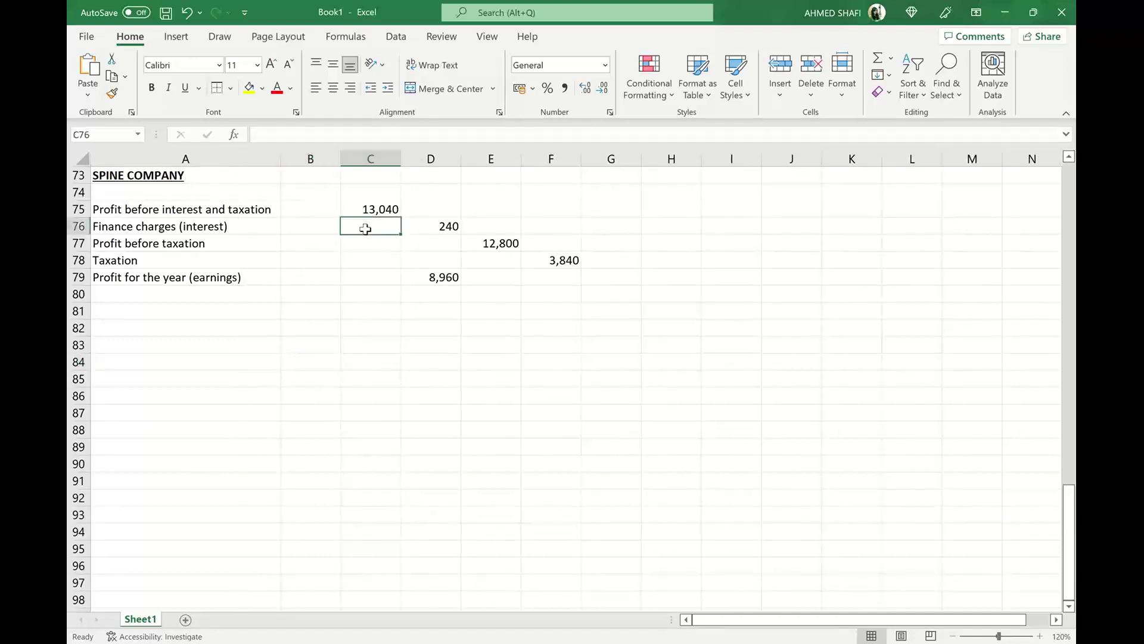
{"action": "type", "text": "-240"}
{"action": "left_click", "coordinate": [390, 294]}
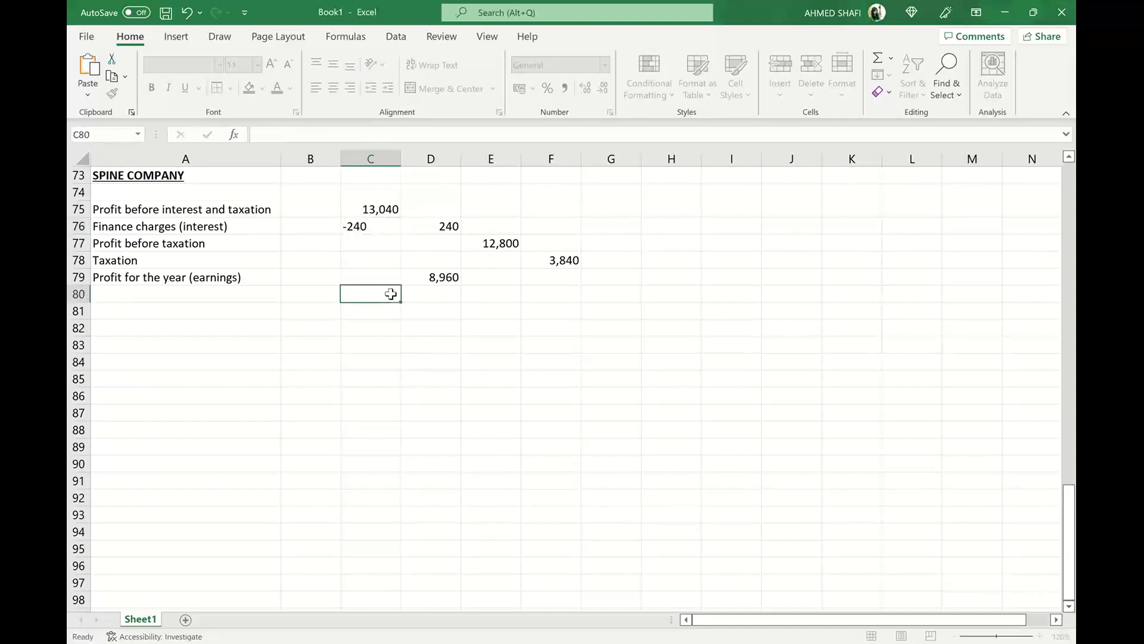
{"action": "left_click", "coordinate": [385, 226]}
{"action": "left_click", "coordinate": [175, 88]}
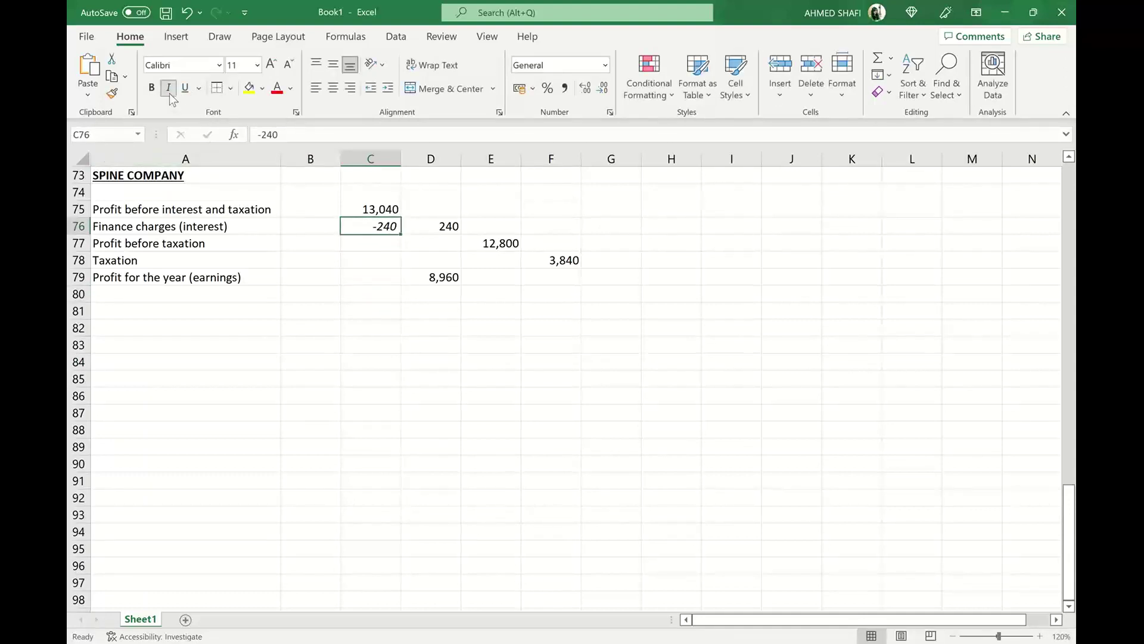
- Replace the italics on the finance charges in C76 with an underline and enter 12800 as profit before taxation in C77
{"action": "left_click", "coordinate": [170, 91]}
{"action": "left_click", "coordinate": [185, 88]}
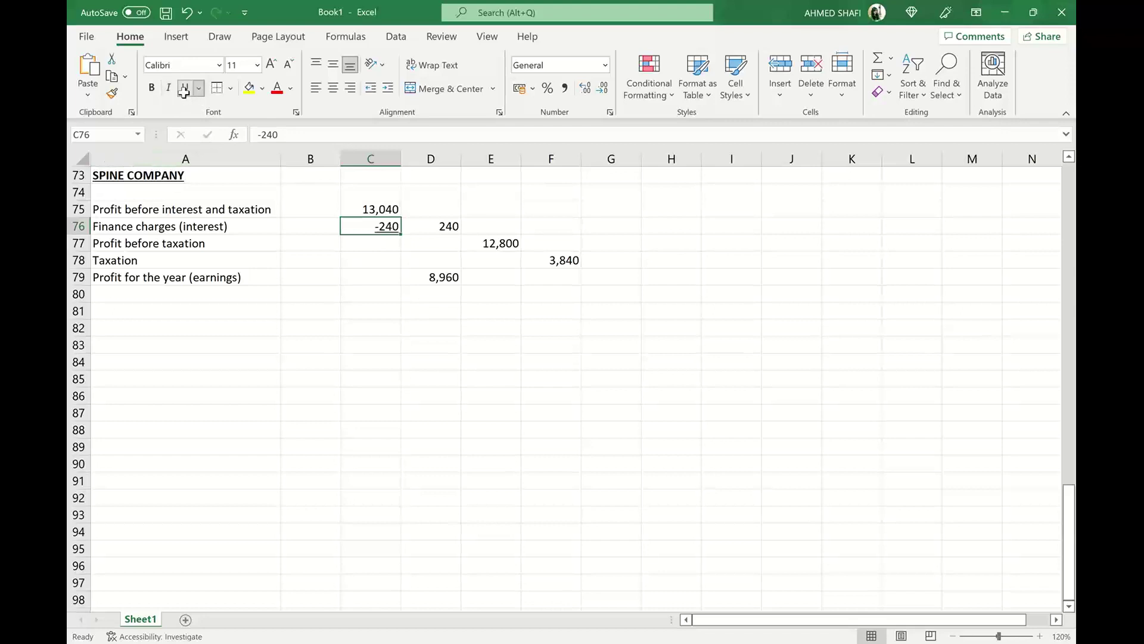
{"action": "left_click", "coordinate": [394, 241]}
{"action": "type", "text": "128"}
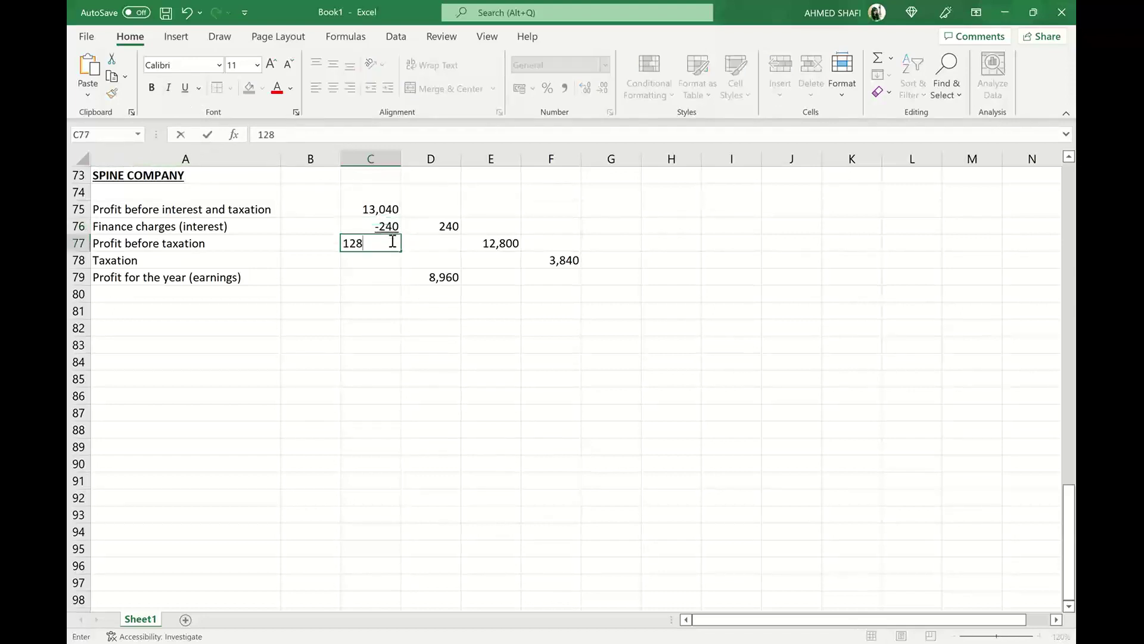
{"action": "type", "text": "00"}
{"action": "left_click", "coordinate": [394, 293]}
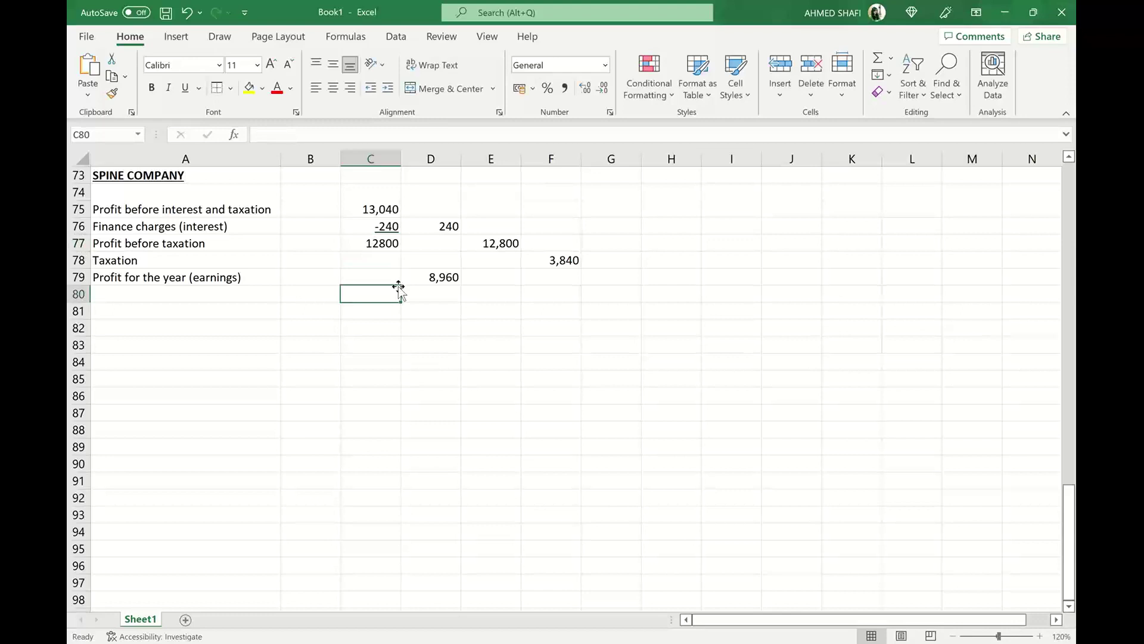
- Extend the label in A78 to "Taxation @ 30%" and enter the tax formula =-0.3*12800 in C78, underlined
{"action": "double_click", "coordinate": [153, 261]}
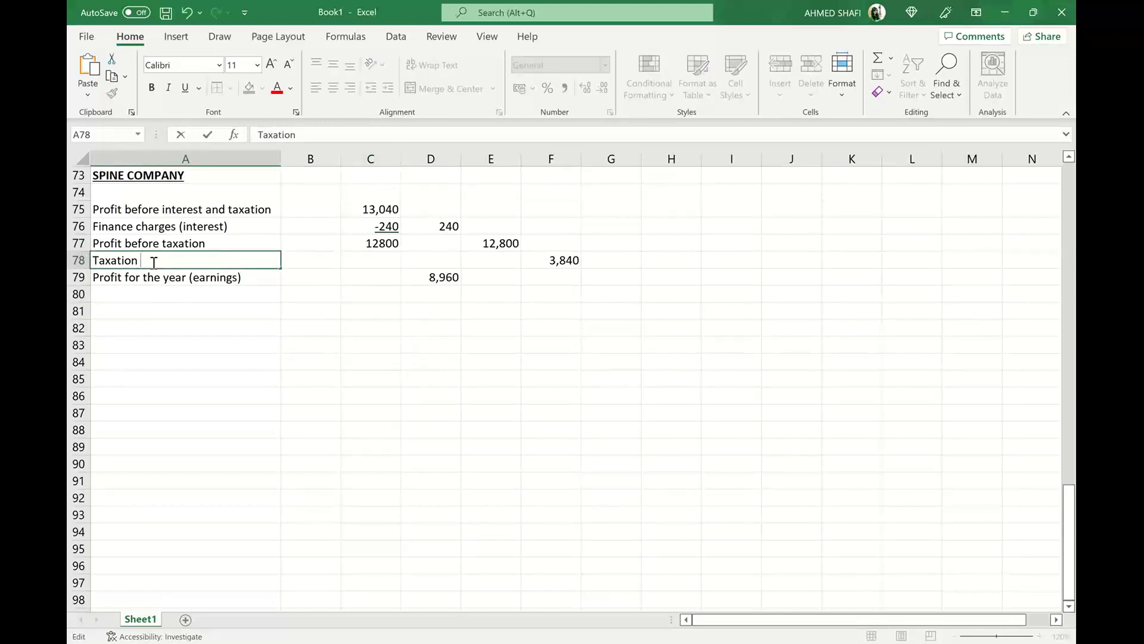
{"action": "type", "text": "@ 30%"}
{"action": "left_click", "coordinate": [359, 256]}
{"action": "type", "text": "=-0.3"}
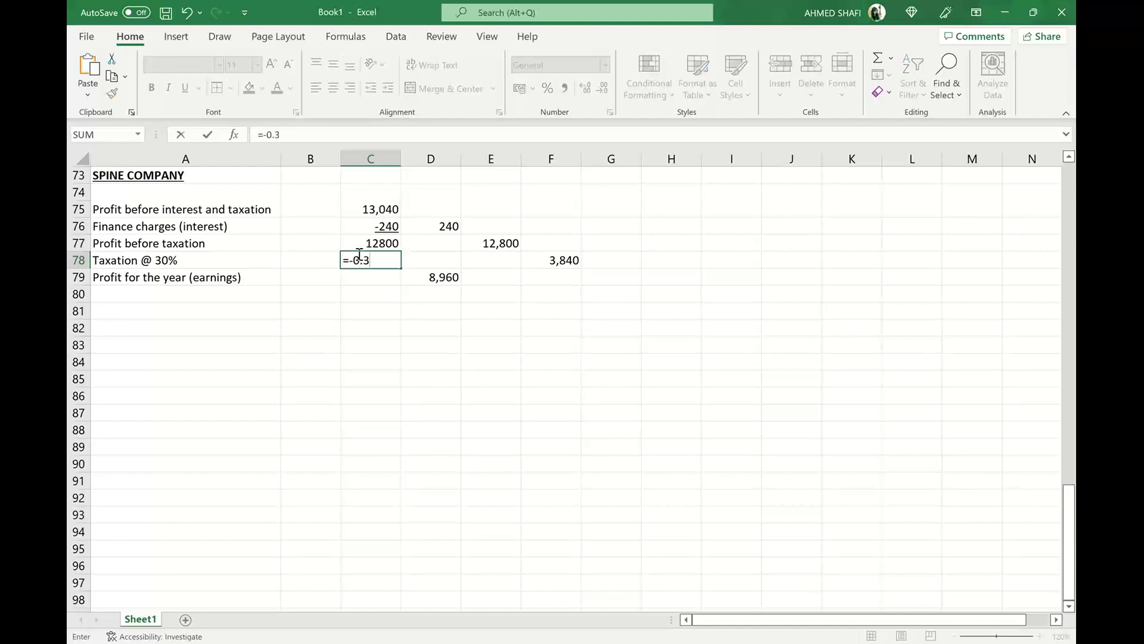
{"action": "type", "text": "*12800"}
{"action": "key", "text": "Return"}
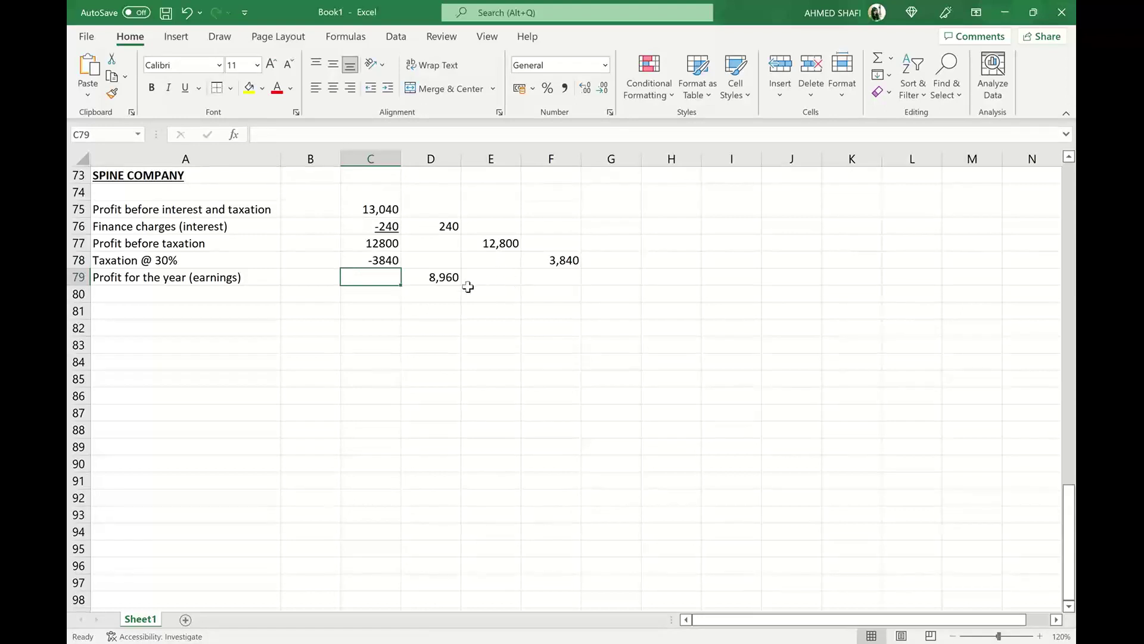
{"action": "left_click", "coordinate": [390, 262]}
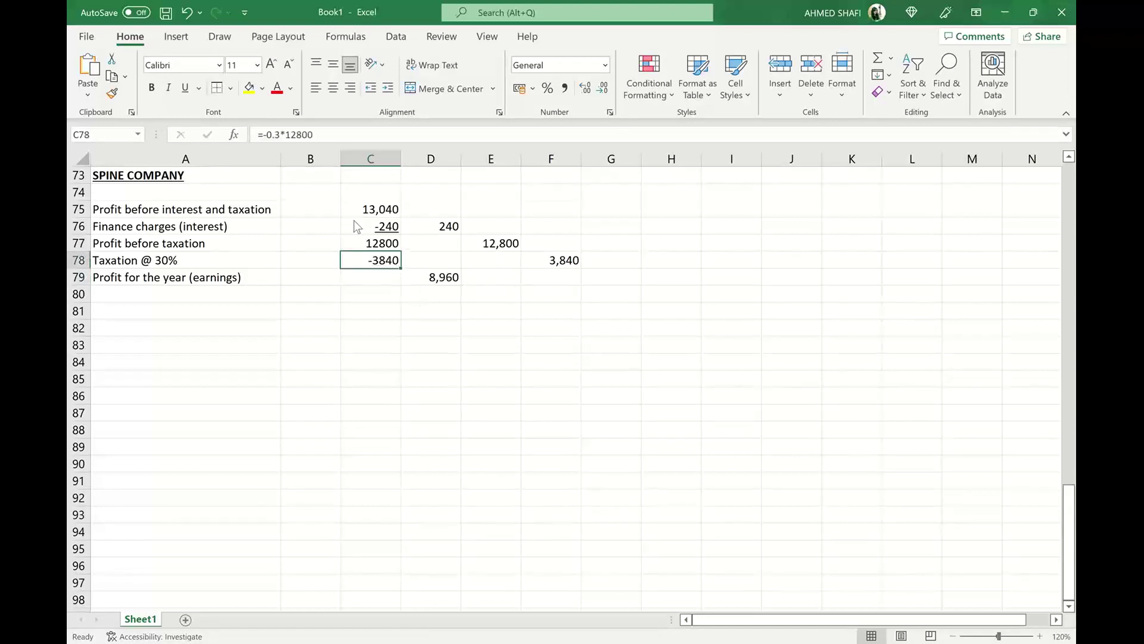
{"action": "left_click", "coordinate": [185, 87]}
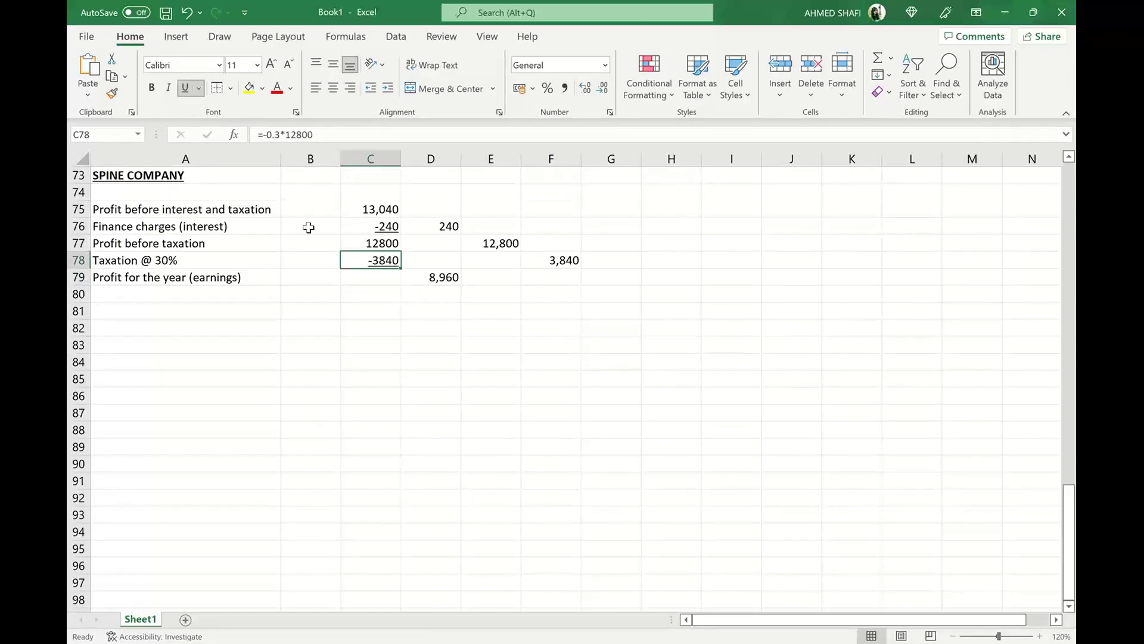
- Enter the profit for the year as 8960 in C79 and underline it
{"action": "left_click", "coordinate": [370, 276]}
{"action": "type", "text": "8960"}
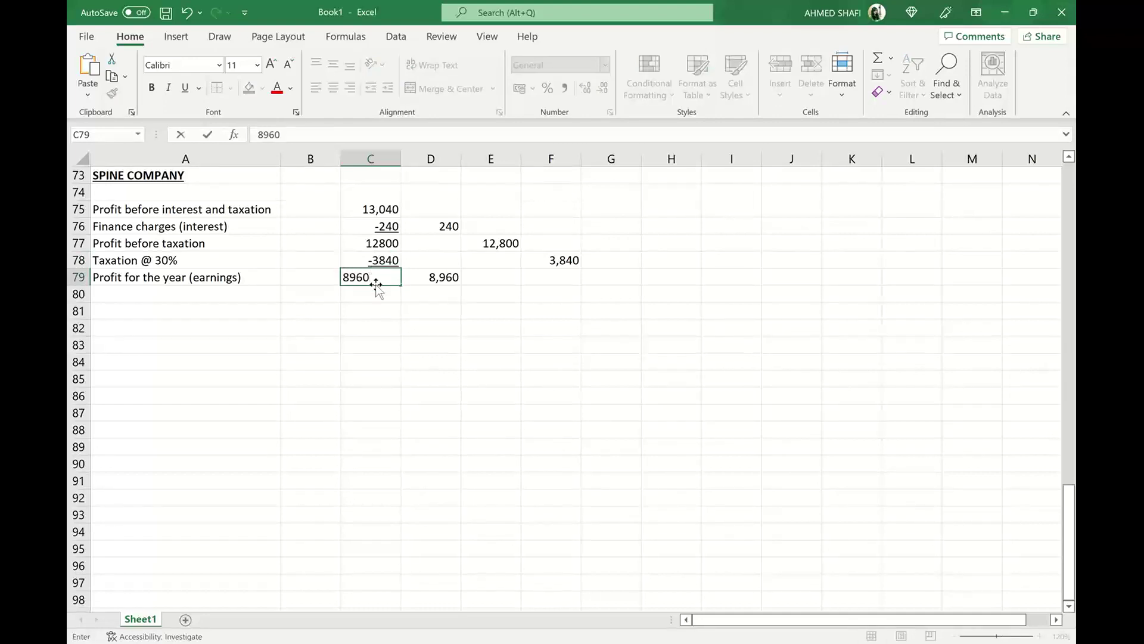
{"action": "key", "text": "ctrl+Return"}
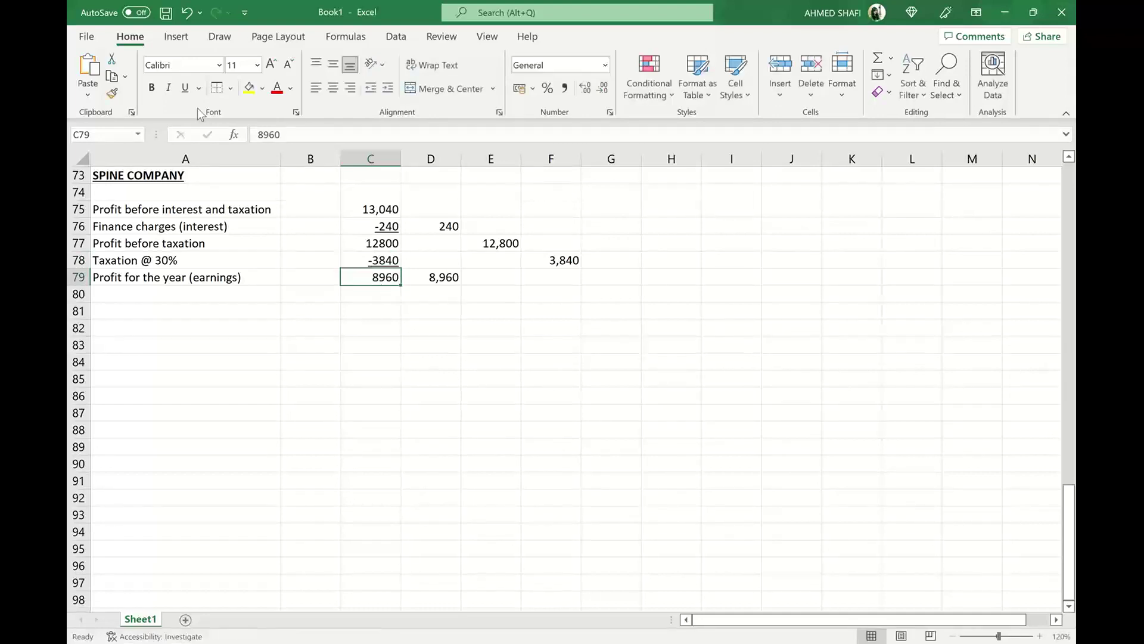
{"action": "left_click", "coordinate": [185, 88]}
- Clear the leftover pasted figures from cells D76 to F79
{"action": "left_click", "coordinate": [449, 225]}
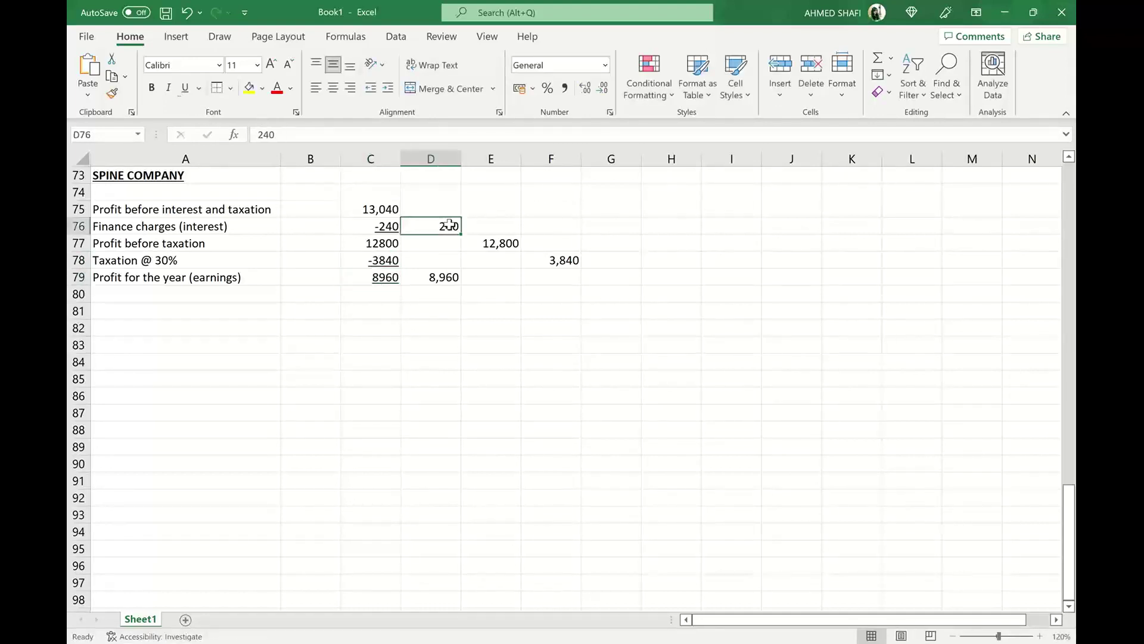
{"action": "key", "text": "shift+Down"}
{"action": "key", "text": "shift+Down"}
{"action": "key", "text": "shift+Down"}
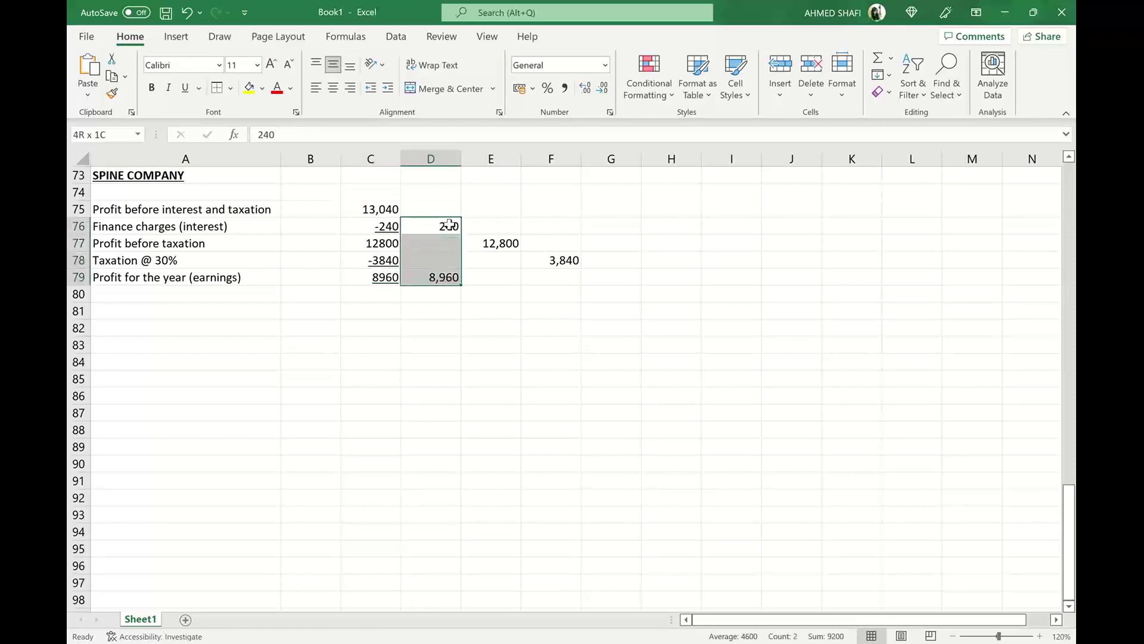
{"action": "key", "text": "shift+Right"}
{"action": "key", "text": "shift+Right"}
{"action": "key", "text": "Delete"}
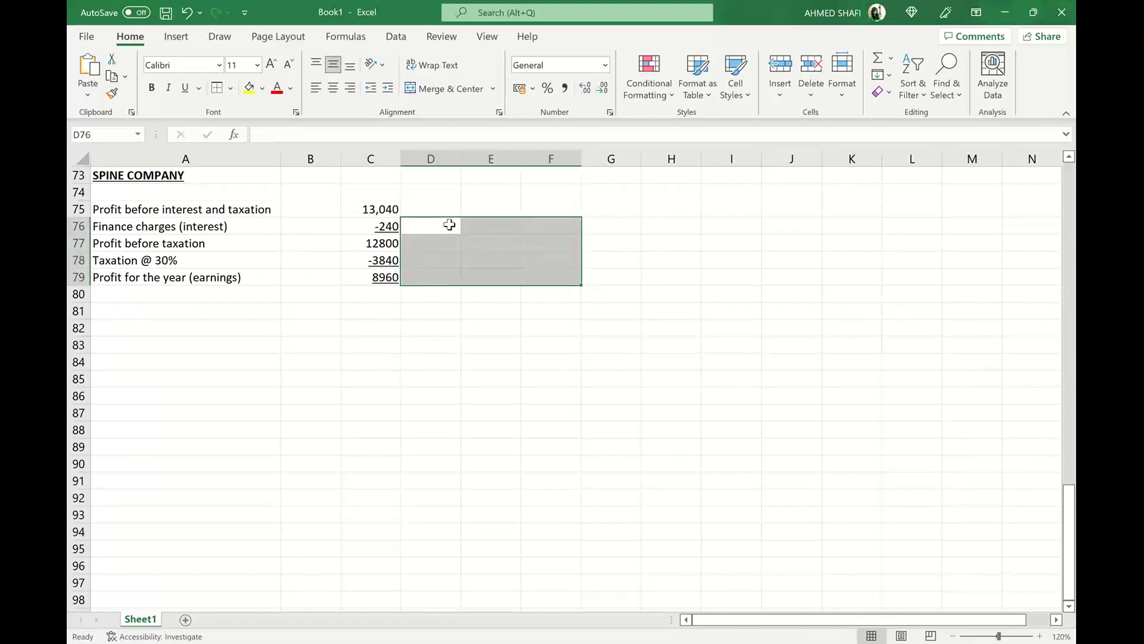
{"action": "left_click", "coordinate": [464, 392]}
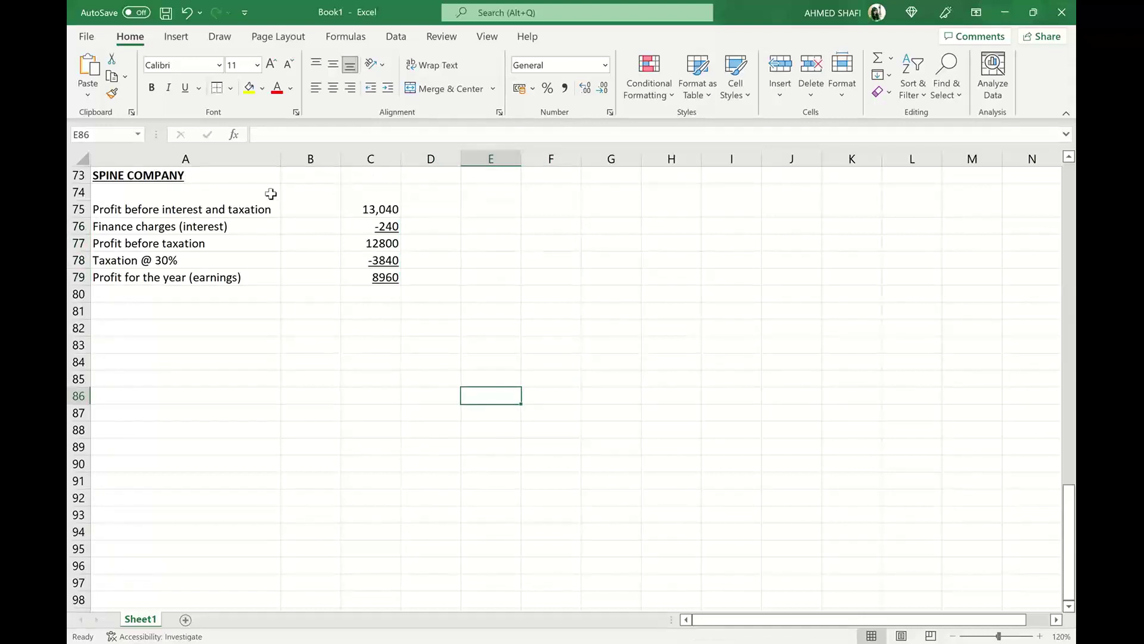
- Insert an entire blank row at row 74, between the "SPINE COMPANY" heading and the profit lines
{"action": "left_click", "coordinate": [206, 195]}
{"action": "right_click", "coordinate": [208, 195]}
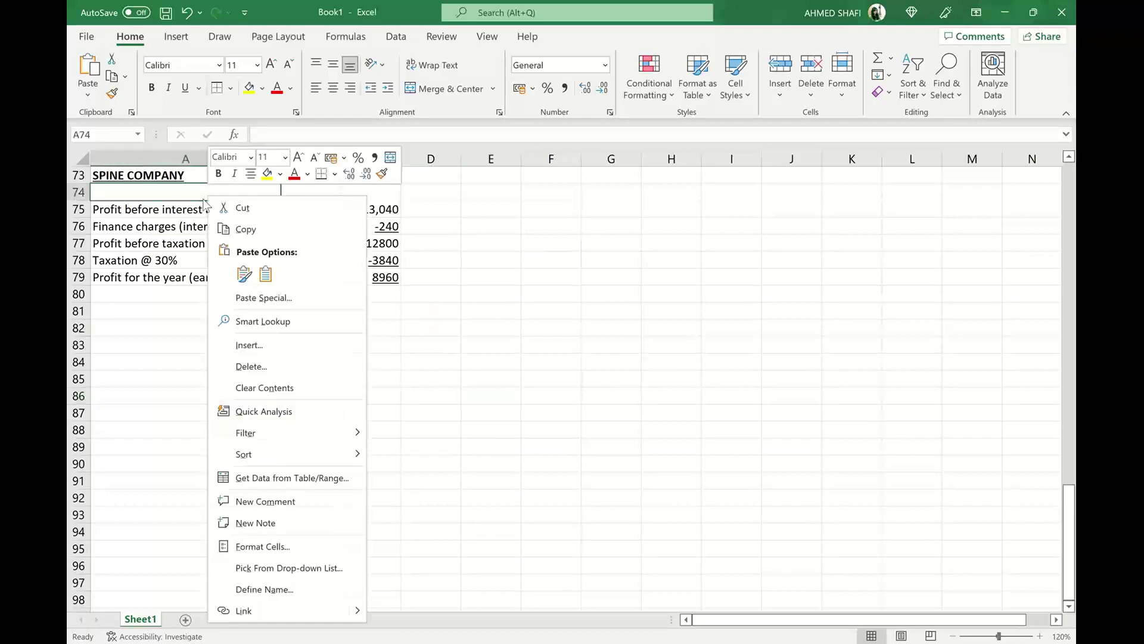
{"action": "left_click", "coordinate": [273, 345]}
{"action": "left_click", "coordinate": [253, 374]}
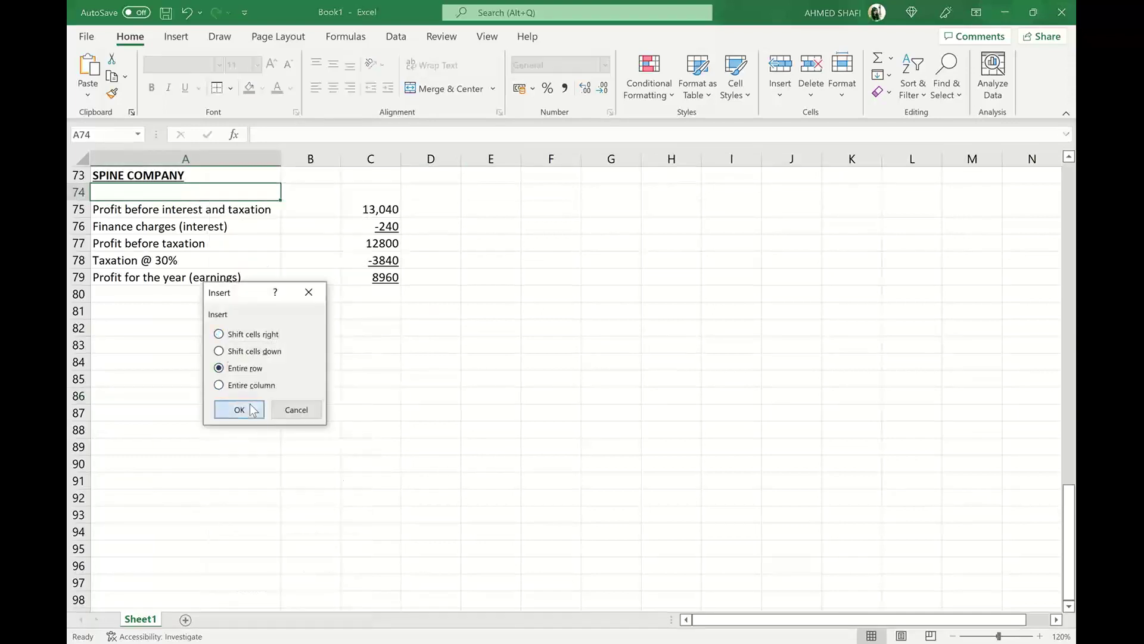
{"action": "left_click", "coordinate": [240, 409]}
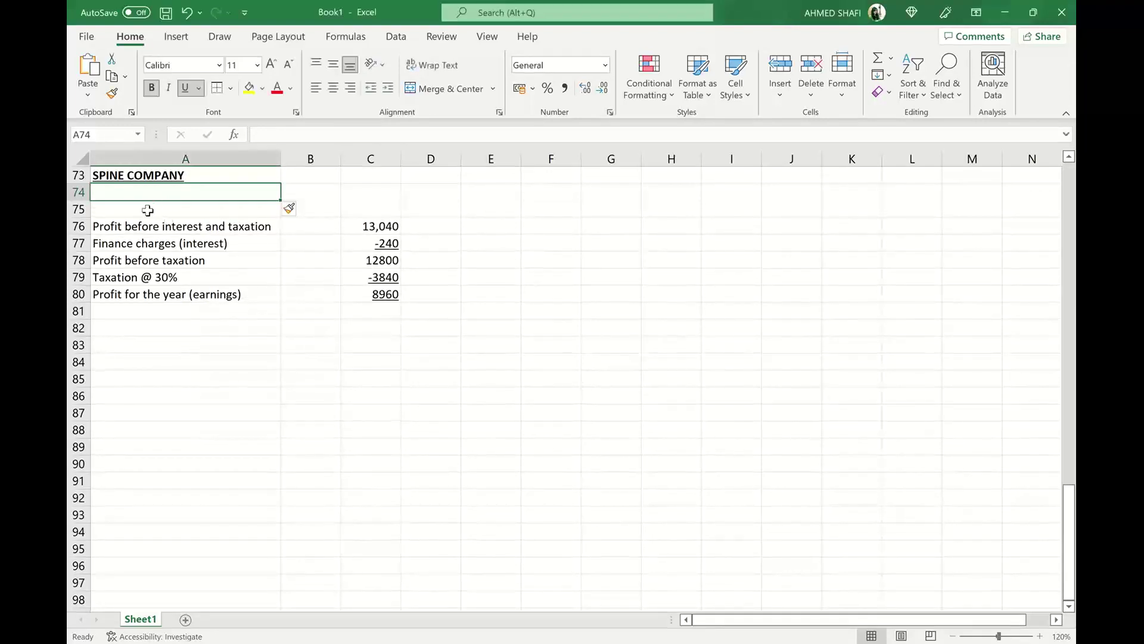
- Enter the heading "CURRENT POSITION" in A75, underlined and with a yellow fill
{"action": "left_click", "coordinate": [148, 210]}
{"action": "type", "text": "CURR"}
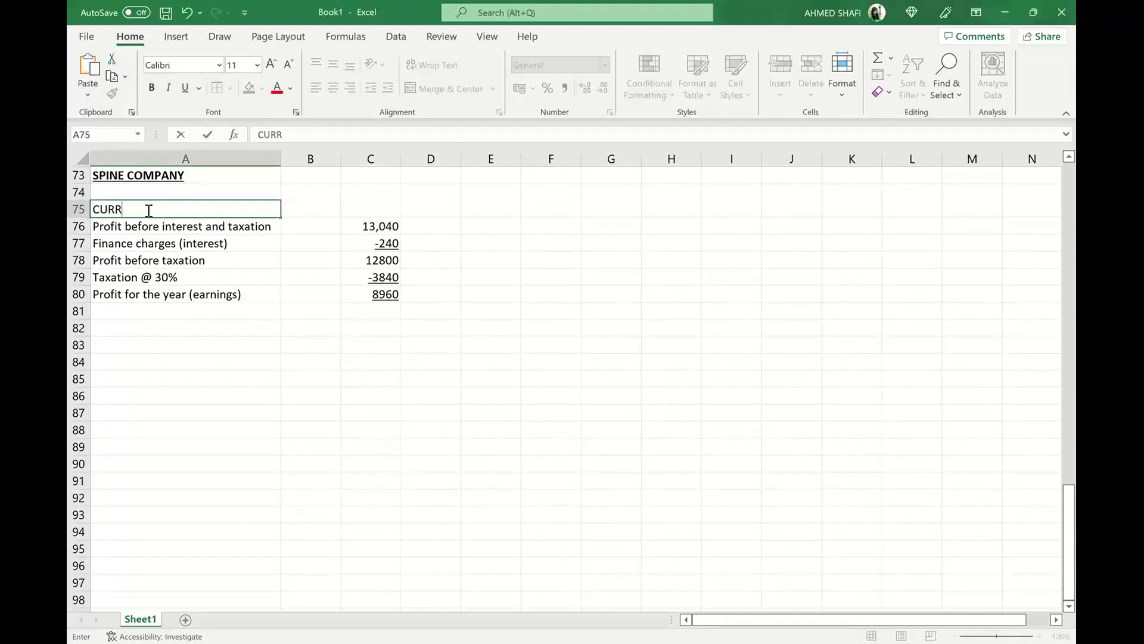
{"action": "type", "text": "ENT POSITION"}
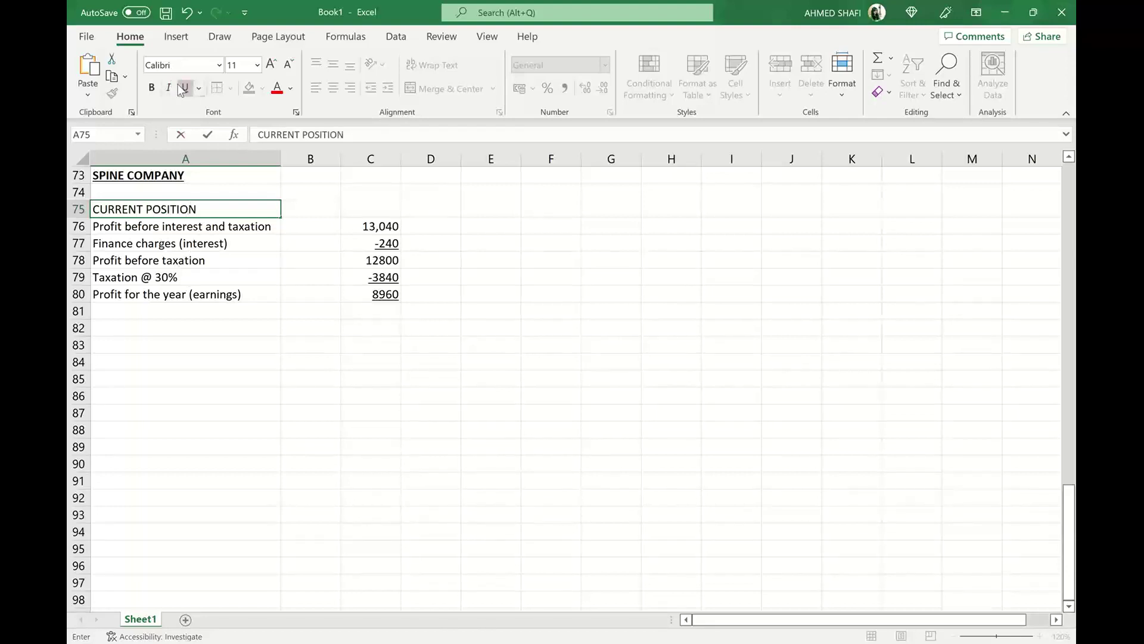
{"action": "left_click", "coordinate": [184, 390]}
{"action": "left_click", "coordinate": [194, 209]}
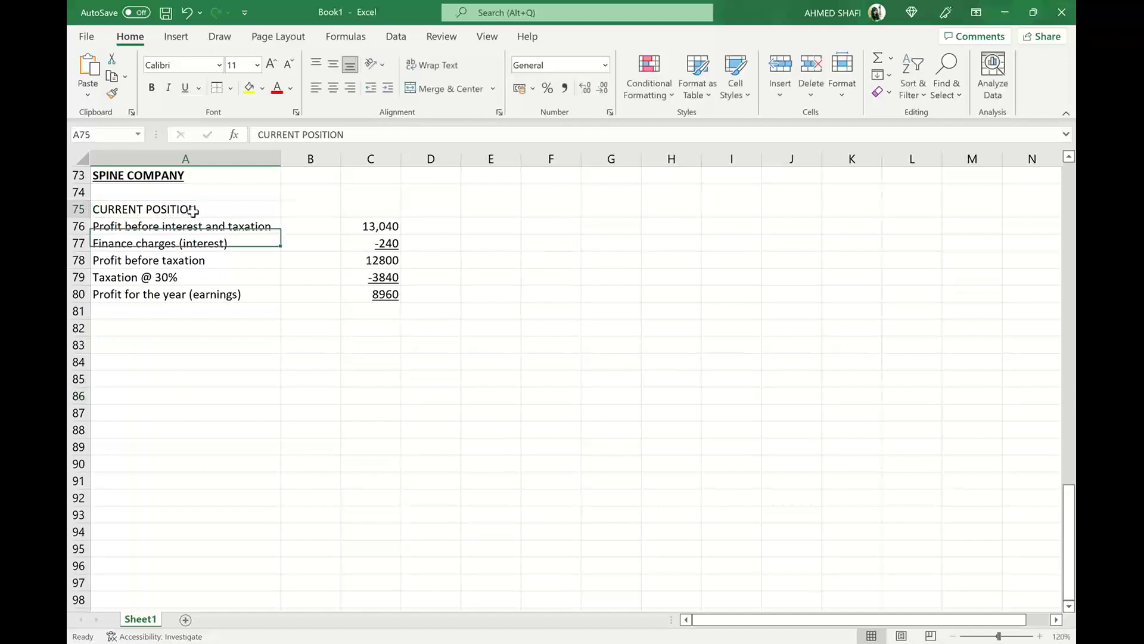
{"action": "left_click", "coordinate": [185, 87]}
{"action": "left_click", "coordinate": [247, 88]}
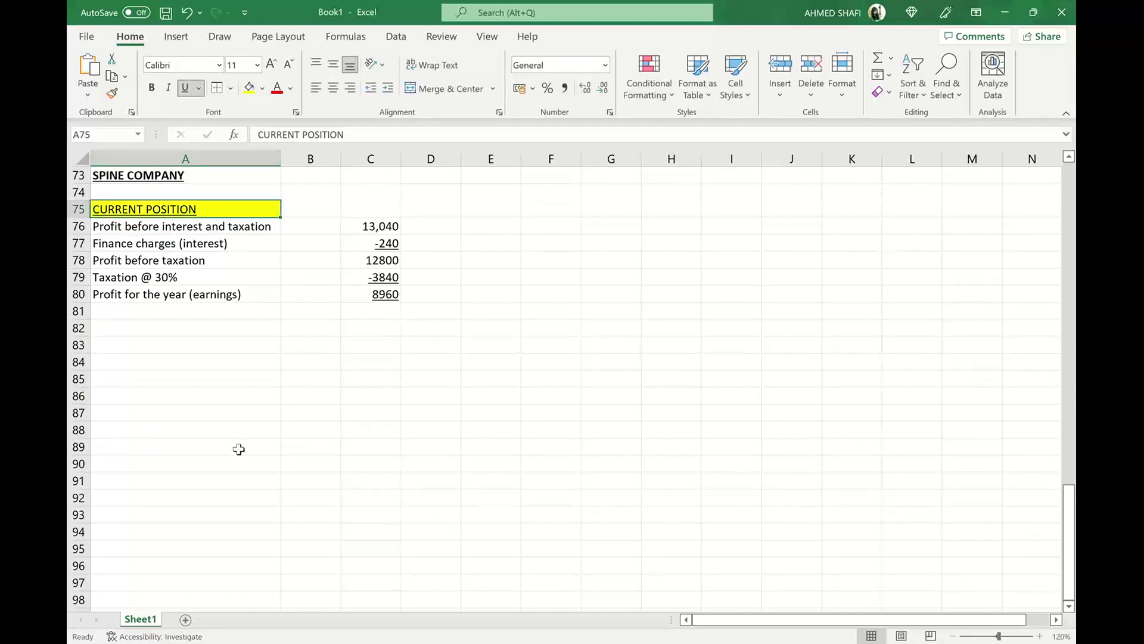
{"action": "left_click", "coordinate": [238, 448]}
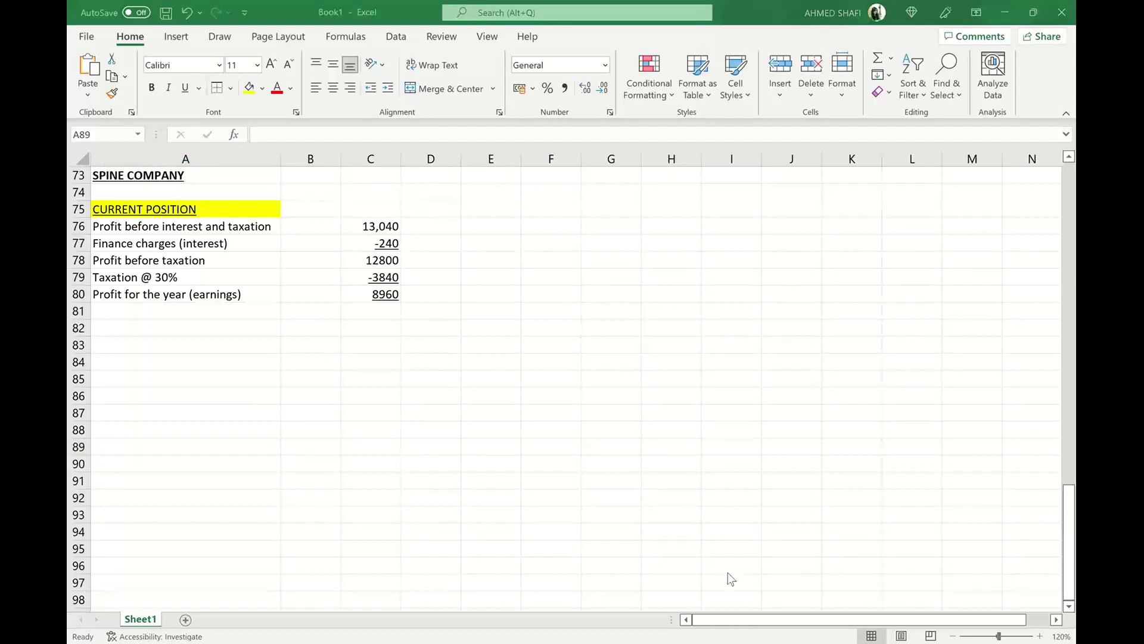
- Switch to the Word question document, mark the 13,040 profit figure with a double stroke and draw boxes around "debt" and "equity"
{"action": "key", "text": "alt+Tab"}
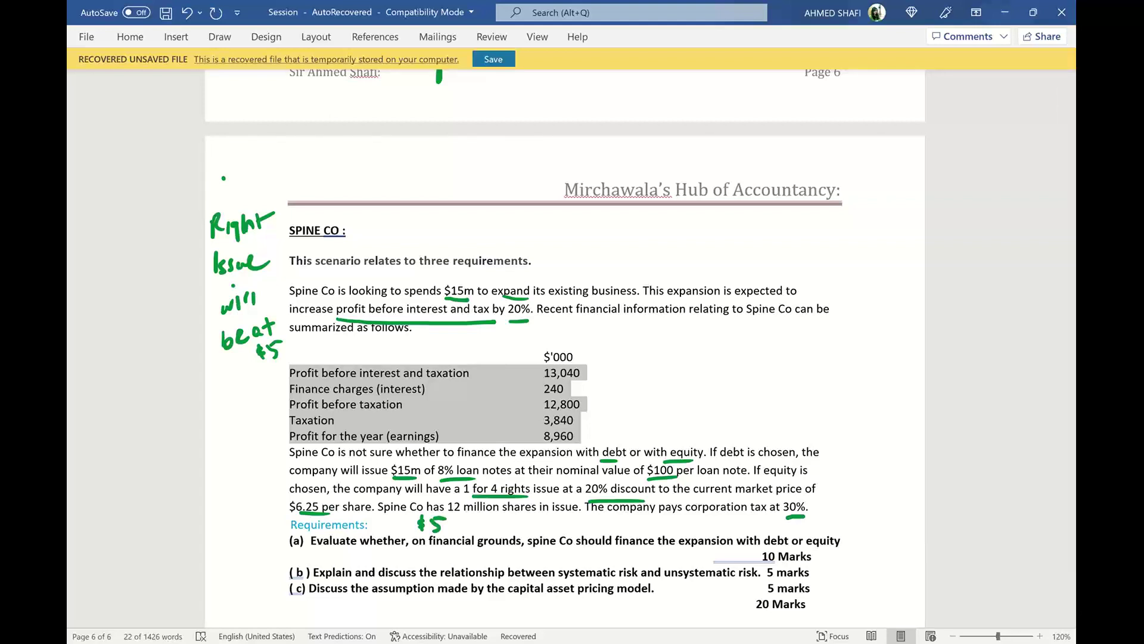
{"action": "left_click", "coordinate": [655, 373]}
{"action": "left_click_drag", "start_coordinate": [588, 375], "coordinate": [612, 373]}
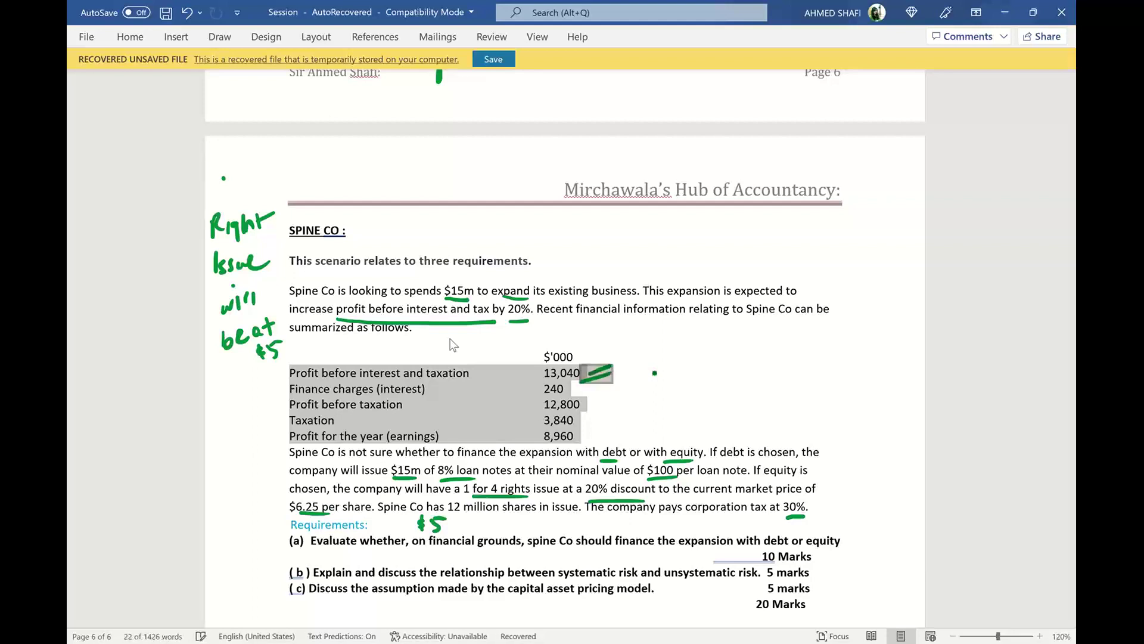
{"action": "left_click", "coordinate": [491, 332]}
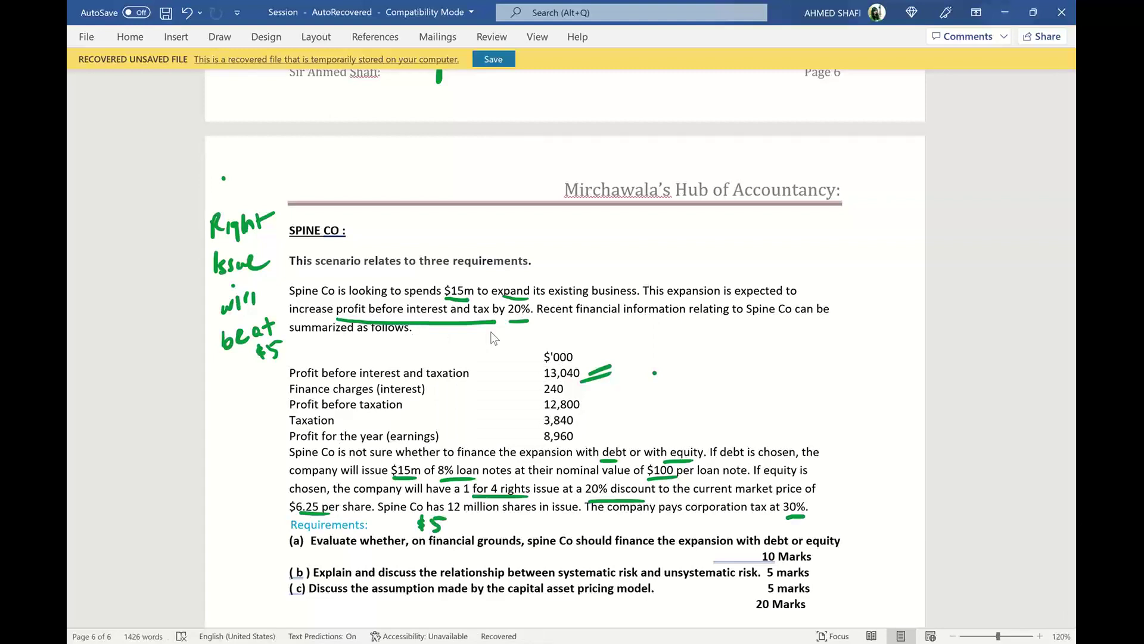
{"action": "mouse_move", "coordinate": [601, 458]}
{"action": "left_mouse_down"}
{"action": "mouse_move", "coordinate": [606, 442]}
{"action": "mouse_move", "coordinate": [622, 462]}
{"action": "mouse_move", "coordinate": [707, 444]}
{"action": "left_mouse_up"}
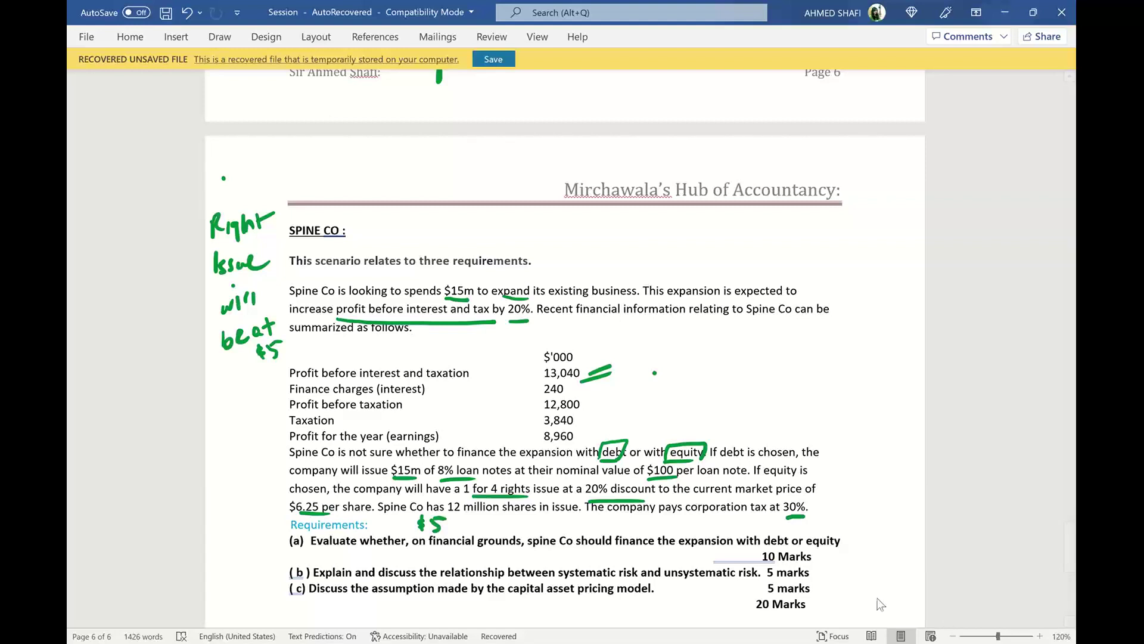
- Return to the Excel workbook and enter "If company goes for $15m via 8% loan notes" in cell A83
{"action": "mouse_move", "coordinate": [752, 642]}
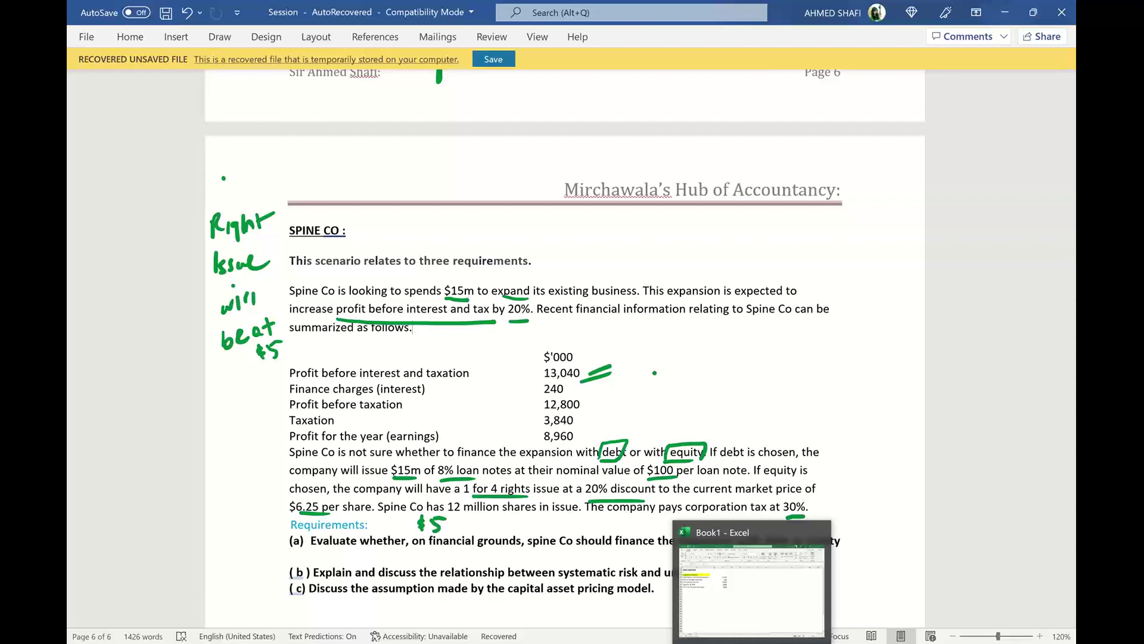
{"action": "left_click", "coordinate": [752, 590]}
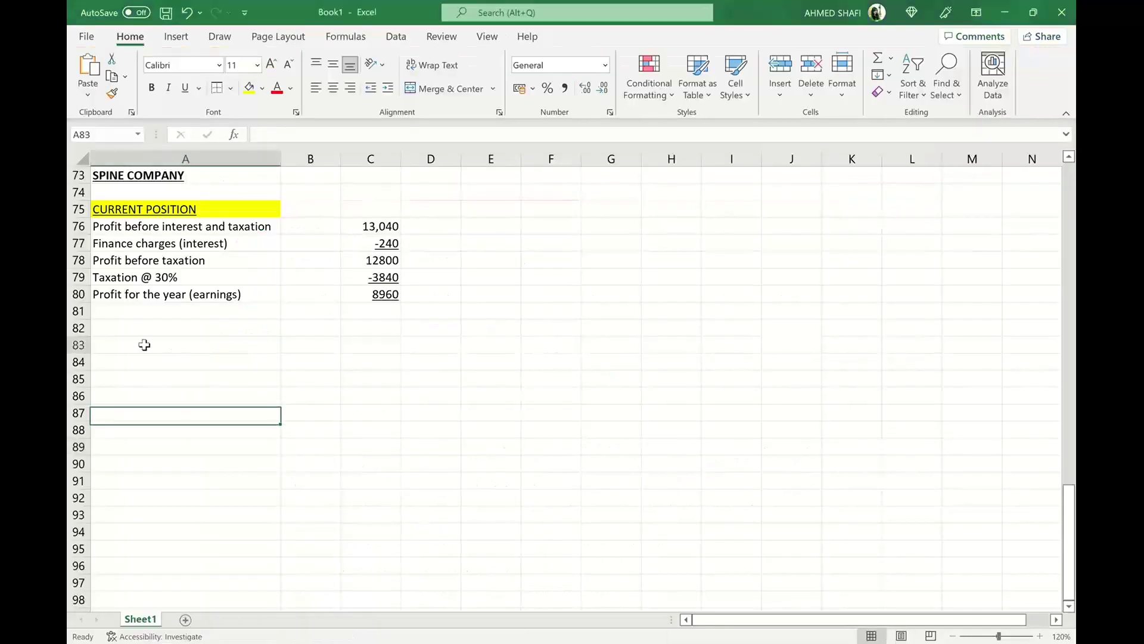
{"action": "left_click", "coordinate": [144, 345]}
{"action": "type", "text": "If "}
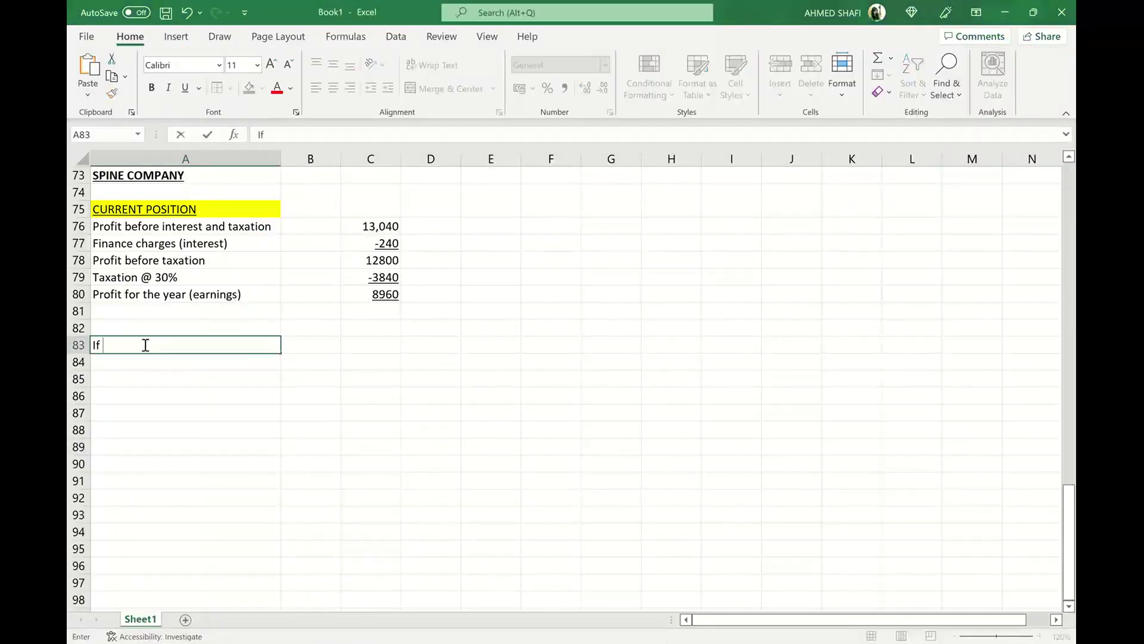
{"action": "type", "text": "company goes f"}
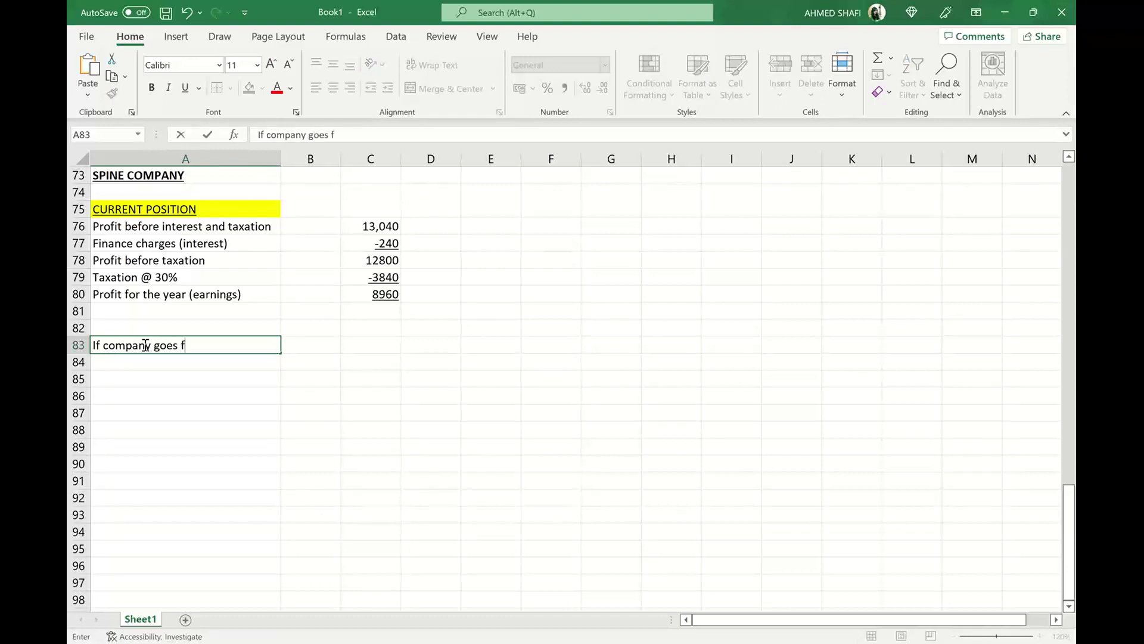
{"action": "type", "text": "or $15m via 85"}
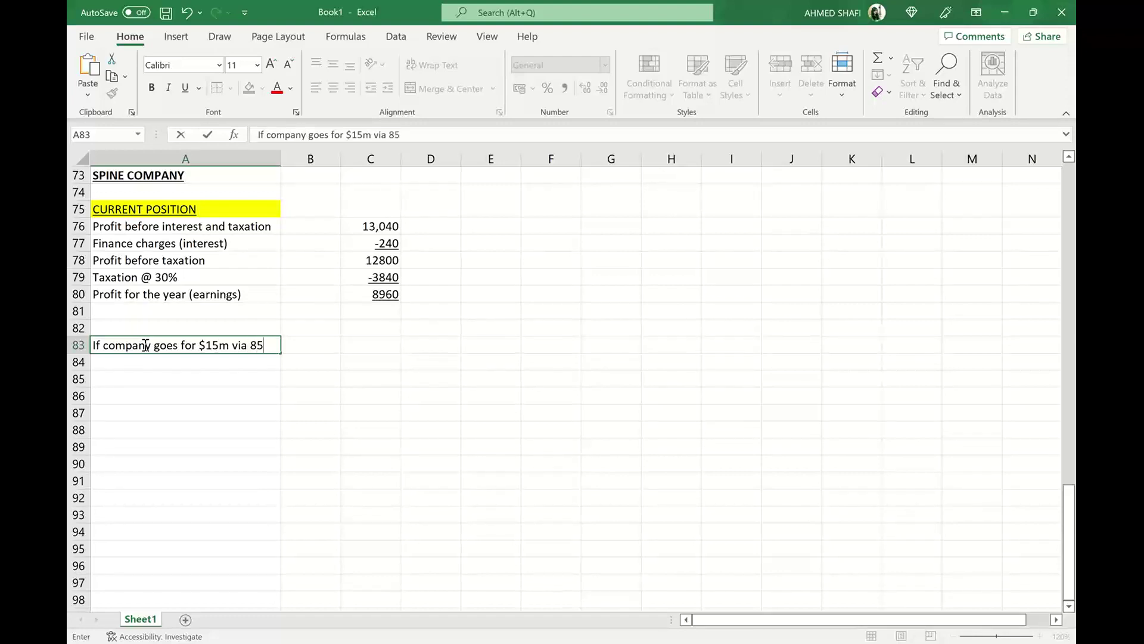
{"action": "key", "text": "BackSpace"}
{"action": "type", "text": "% loan notes"}
{"action": "left_click", "coordinate": [169, 398]}
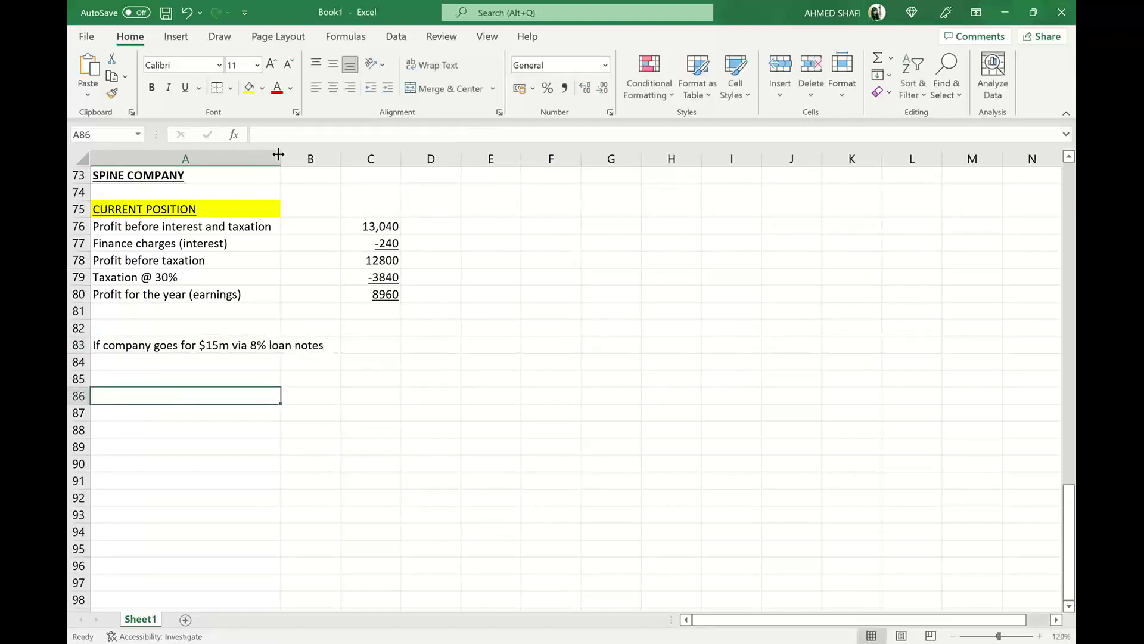
- Widen column A to fit the loan notes heading in A83 and underline that heading
{"action": "left_click_drag", "start_coordinate": [280, 160], "coordinate": [353, 176]}
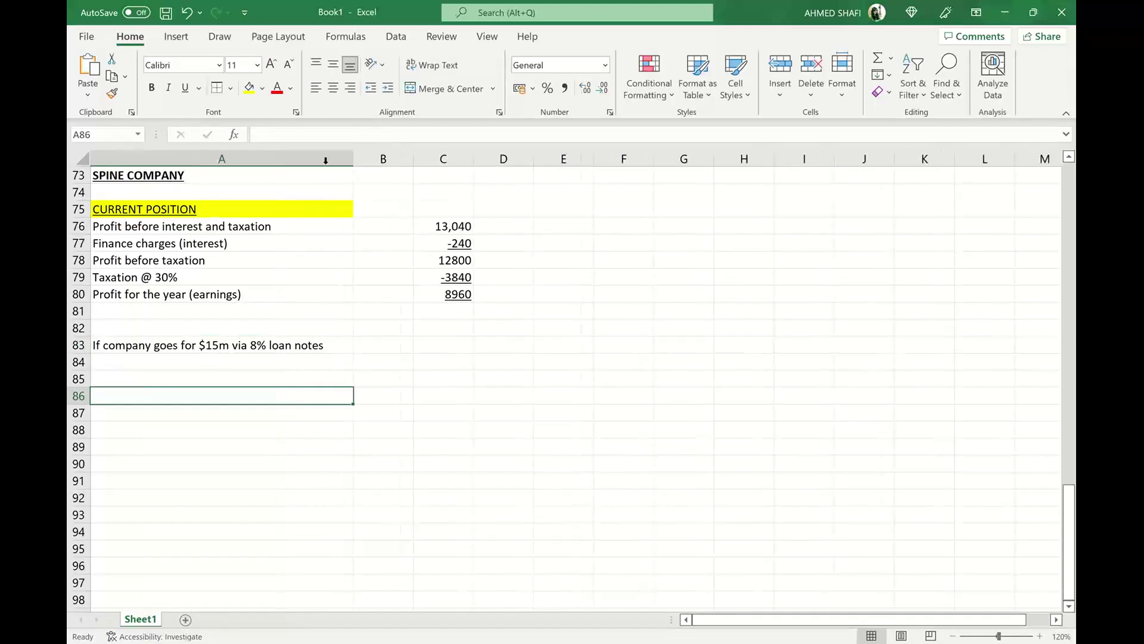
{"action": "left_click", "coordinate": [138, 346]}
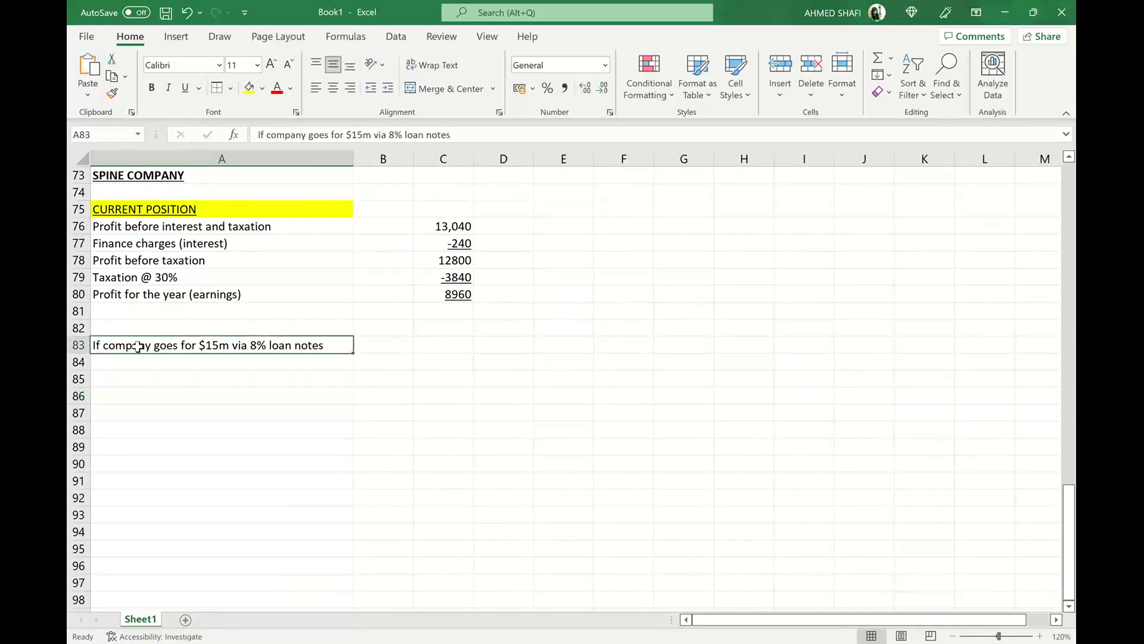
{"action": "left_click", "coordinate": [185, 89]}
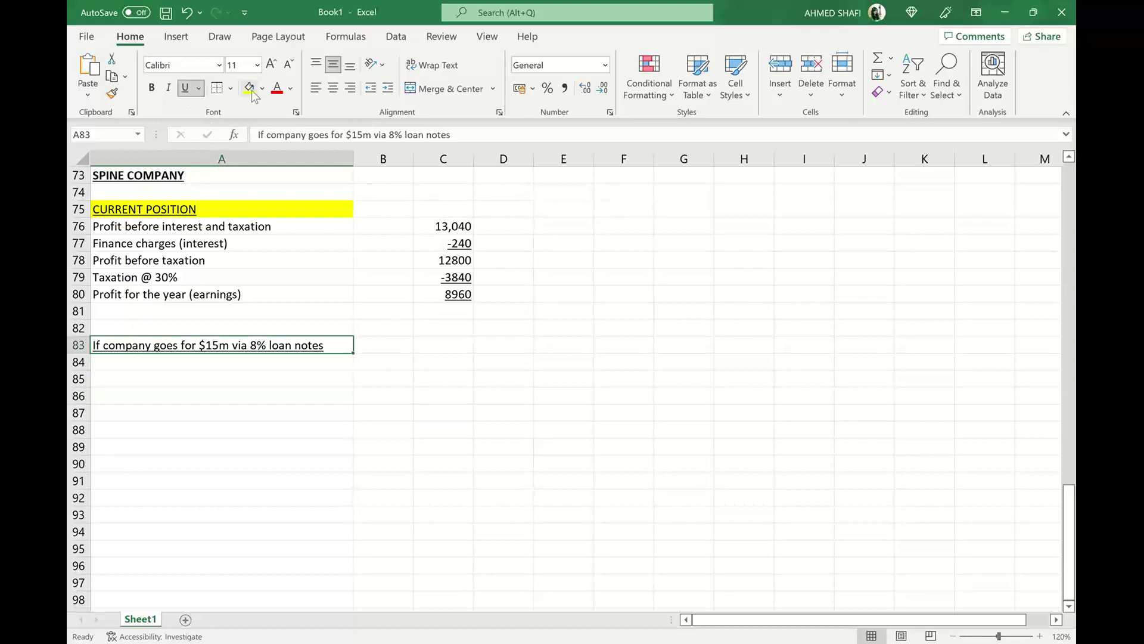
{"action": "left_click", "coordinate": [249, 87]}
{"action": "left_click", "coordinate": [288, 398]}
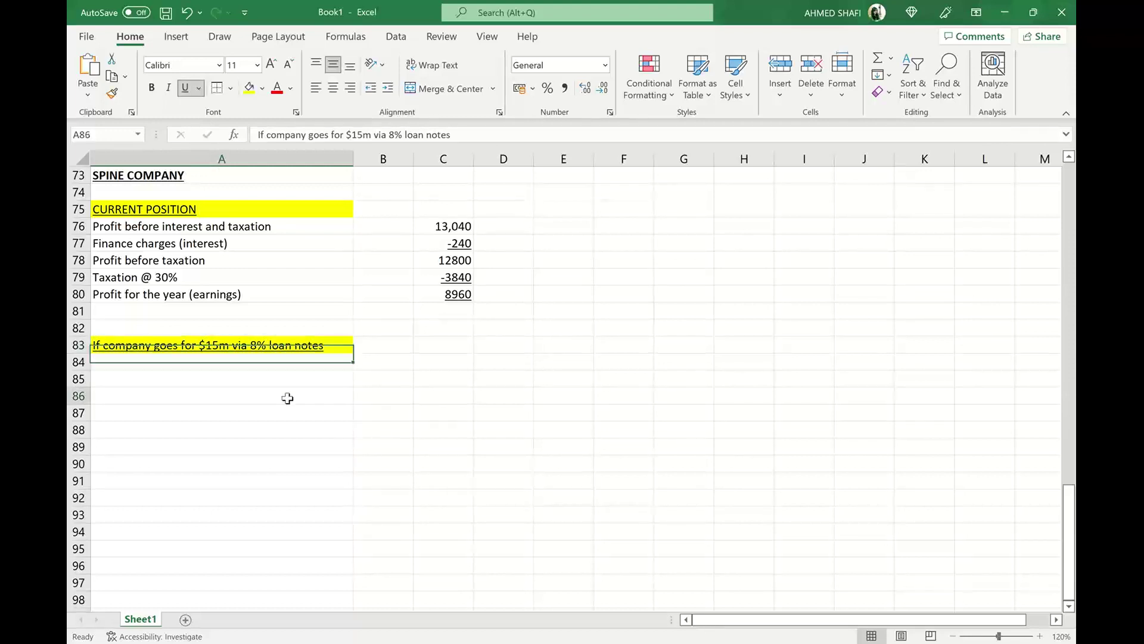
{"action": "left_click", "coordinate": [160, 225]}
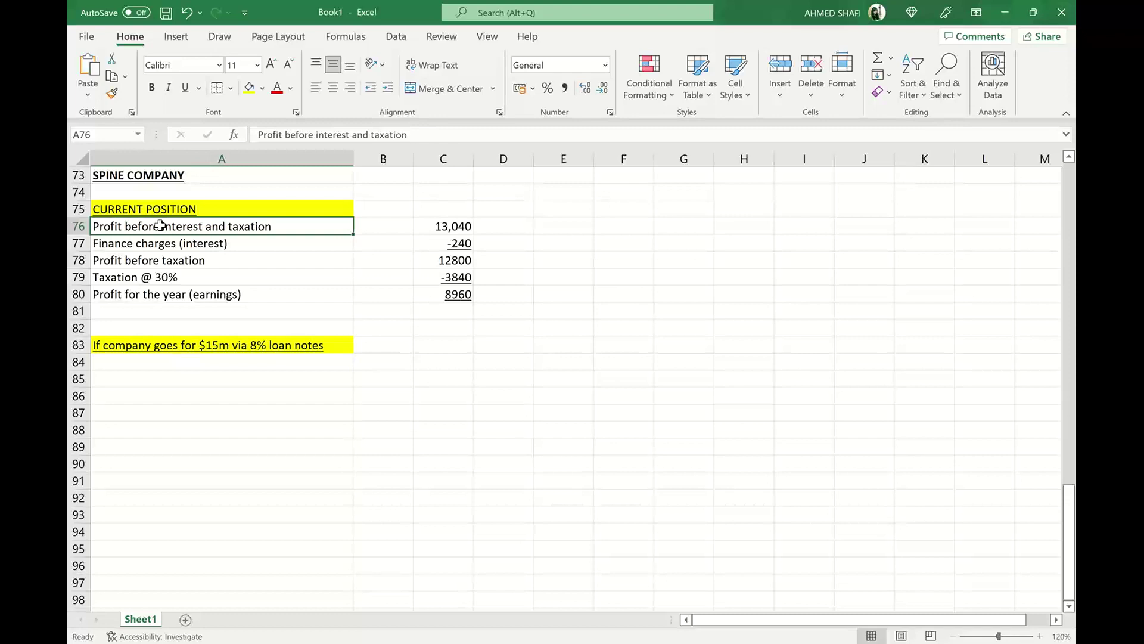
{"action": "key", "text": "shift+Right"}
{"action": "key", "text": "shift+Right"}
{"action": "key", "text": "shift+Down"}
{"action": "key", "text": "shift+Down"}
{"action": "key", "text": "shift+Down"}
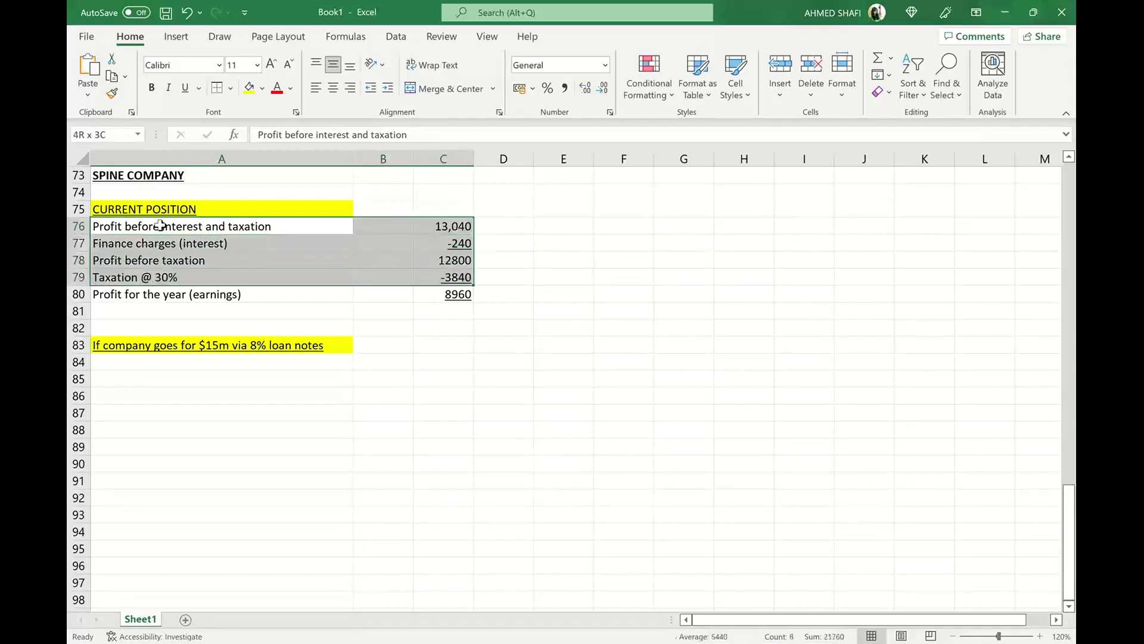
{"action": "key", "text": "shift+Down"}
{"action": "key", "text": "ctrl+c"}
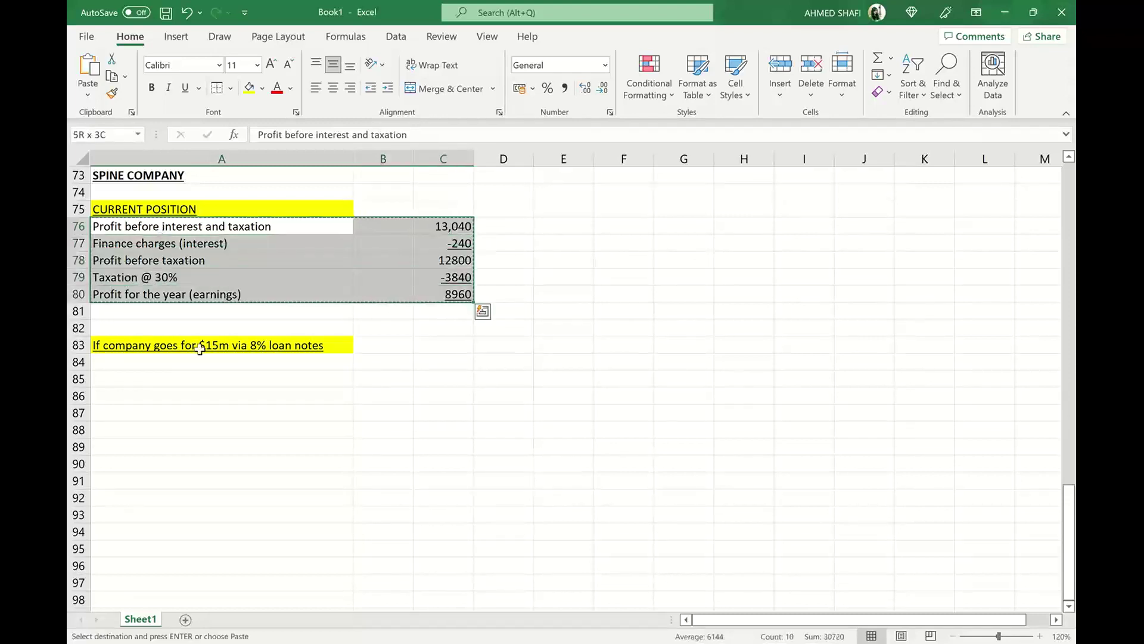
{"action": "left_click", "coordinate": [226, 413]}
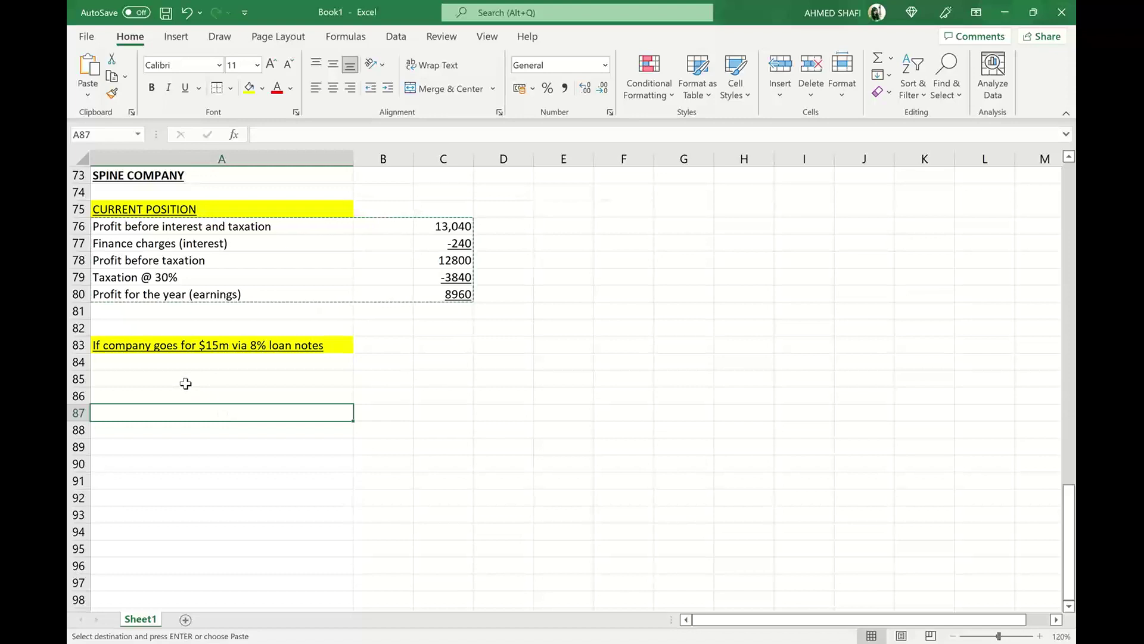
{"action": "key", "text": "ctrl+z"}
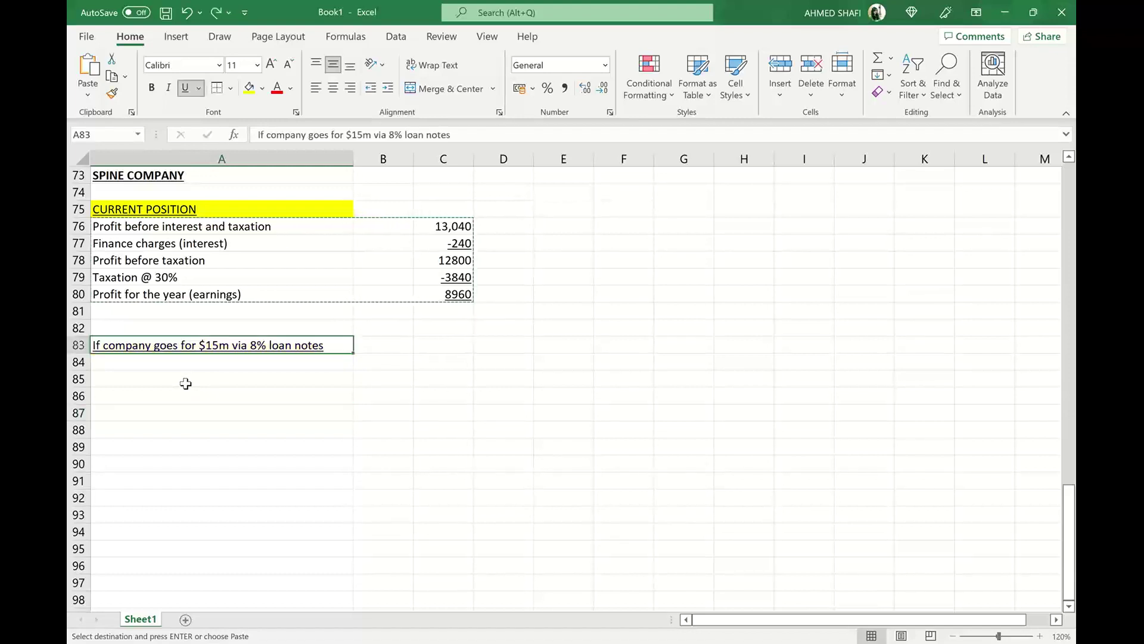
{"action": "left_click", "coordinate": [243, 447]}
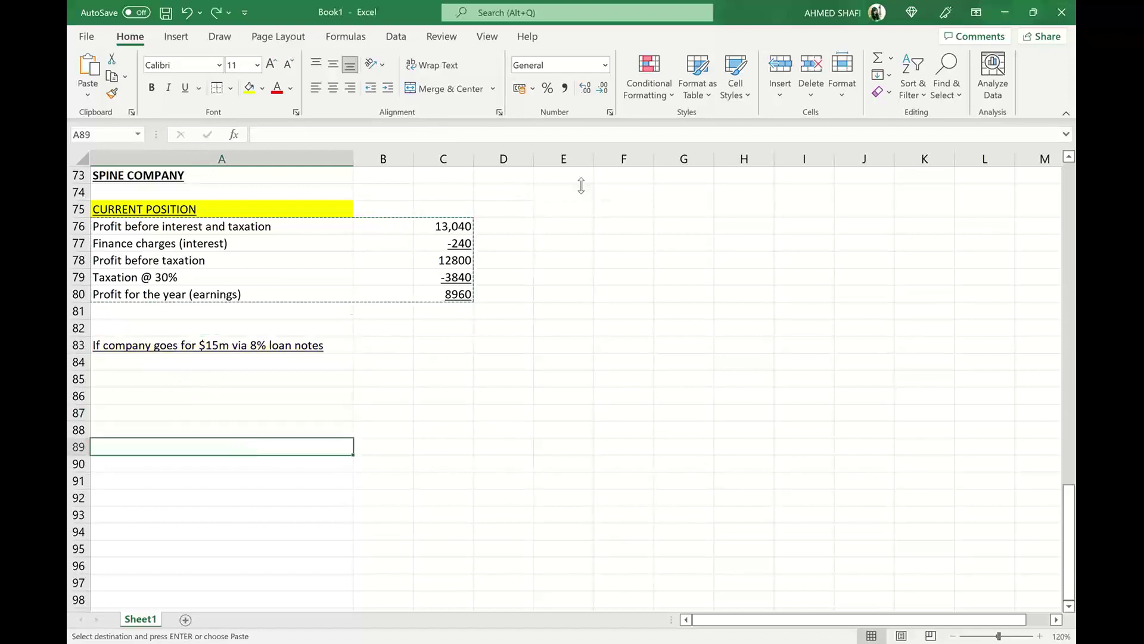
{"action": "left_click", "coordinate": [618, 268]}
- Copy the line-item labels in A76:A80 to the loan notes section starting at A85
{"action": "left_click", "coordinate": [138, 226]}
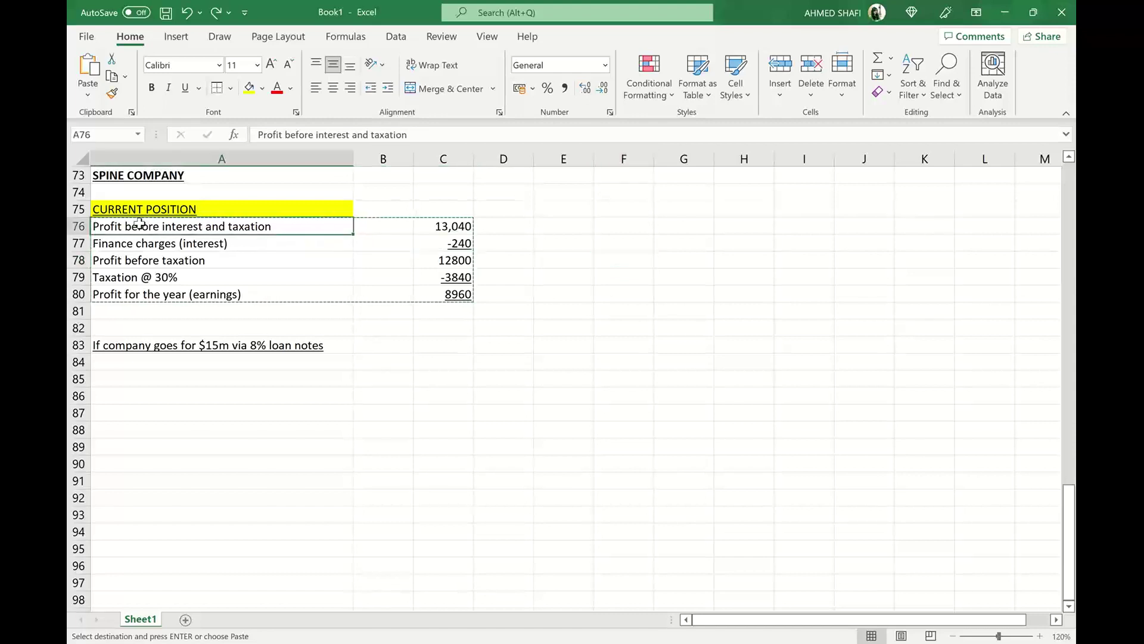
{"action": "key", "text": "shift+Down"}
{"action": "key", "text": "shift+Down"}
{"action": "key", "text": "shift+Down"}
{"action": "key", "text": "shift+Down"}
{"action": "key", "text": "ctrl+v"}
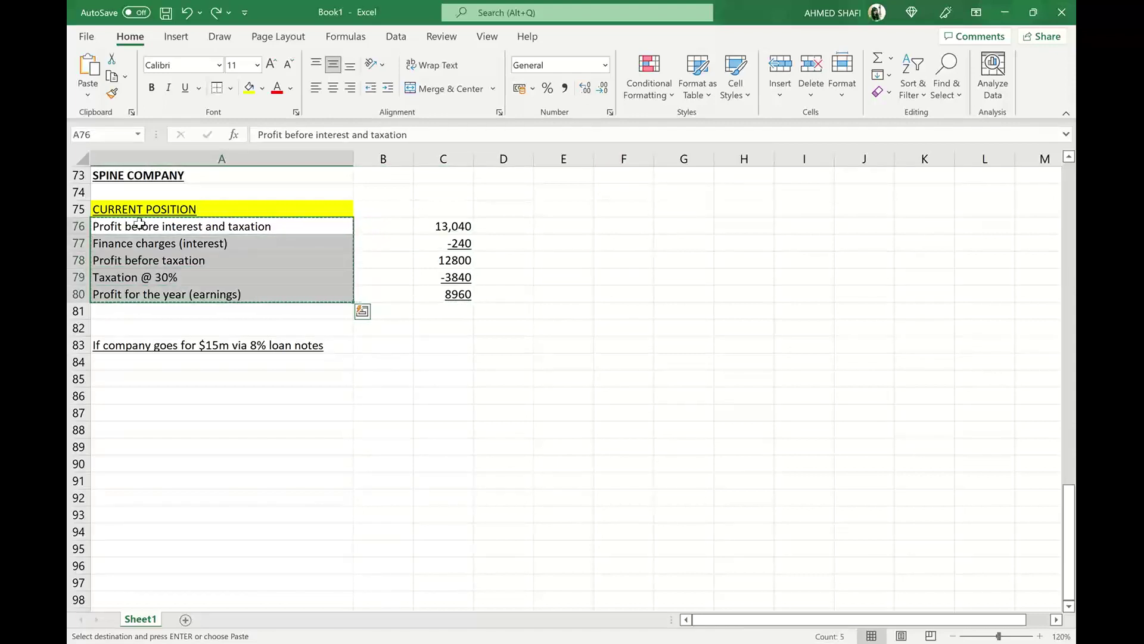
{"action": "left_click", "coordinate": [172, 380]}
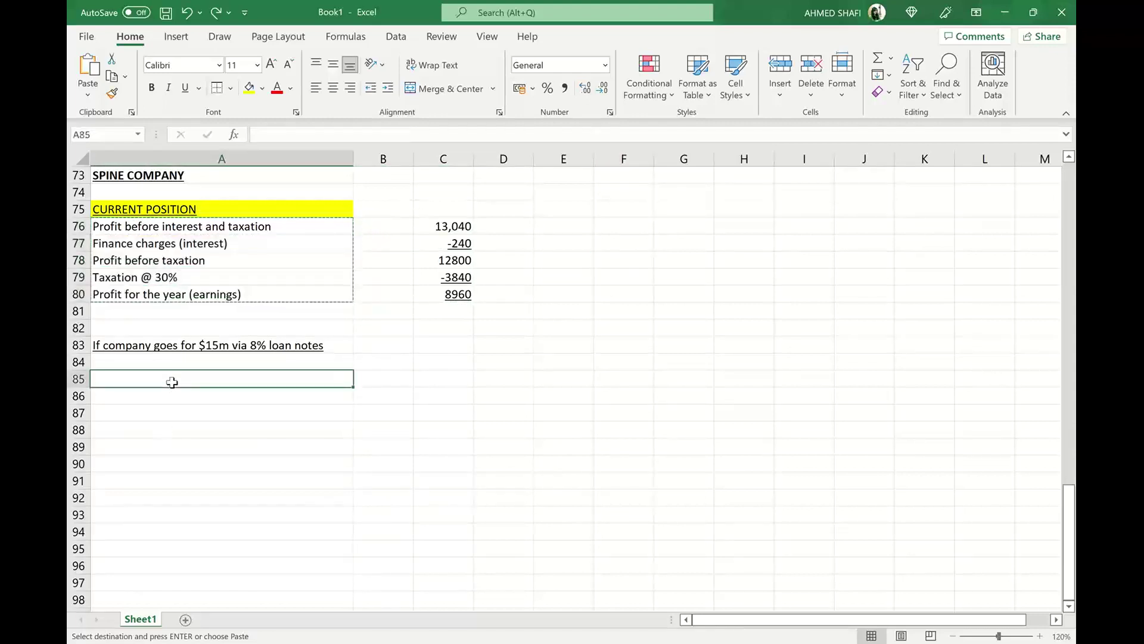
{"action": "key", "text": "ctrl+v"}
- Give the loan notes heading in A83 a yellow fill
{"action": "left_click", "coordinate": [455, 361]}
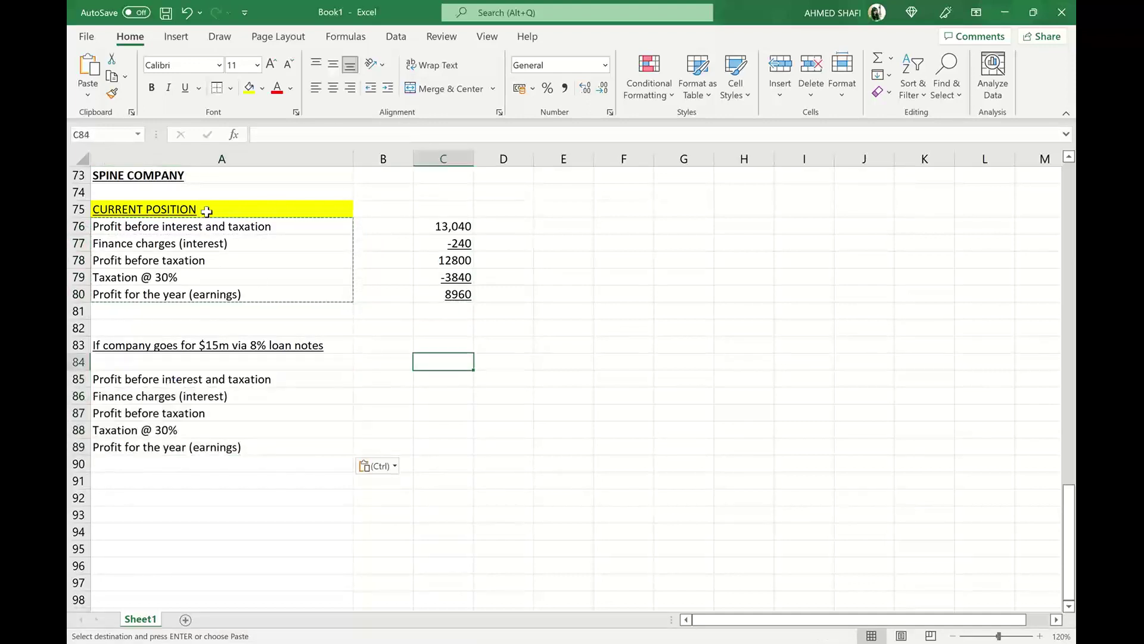
{"action": "left_click", "coordinate": [143, 347]}
{"action": "left_click", "coordinate": [249, 87]}
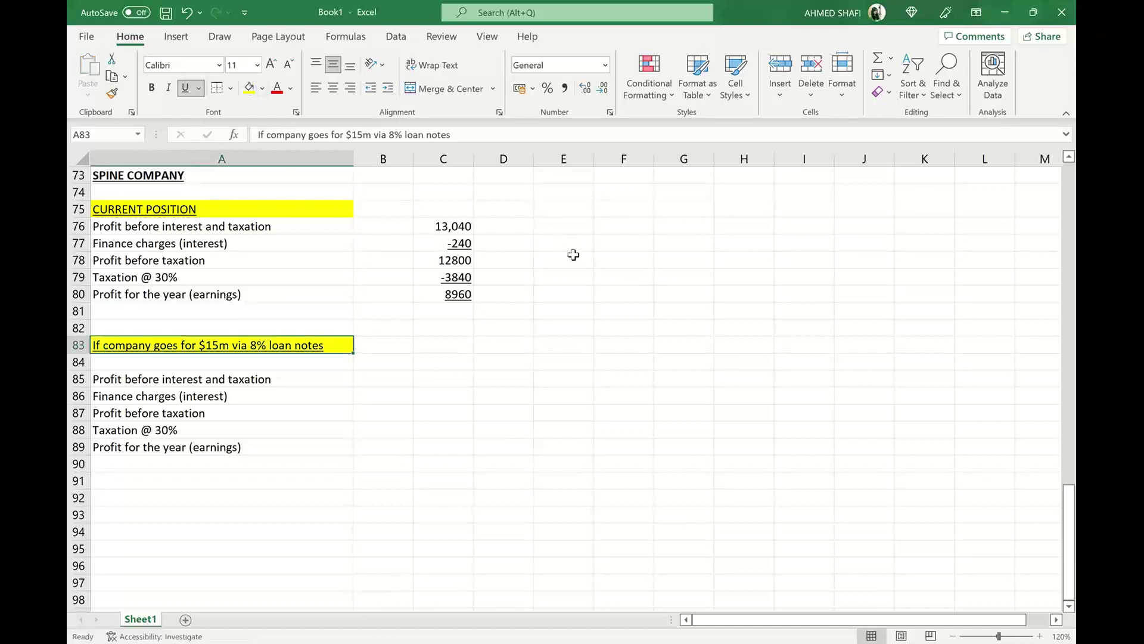
{"action": "left_click", "coordinate": [573, 255]}
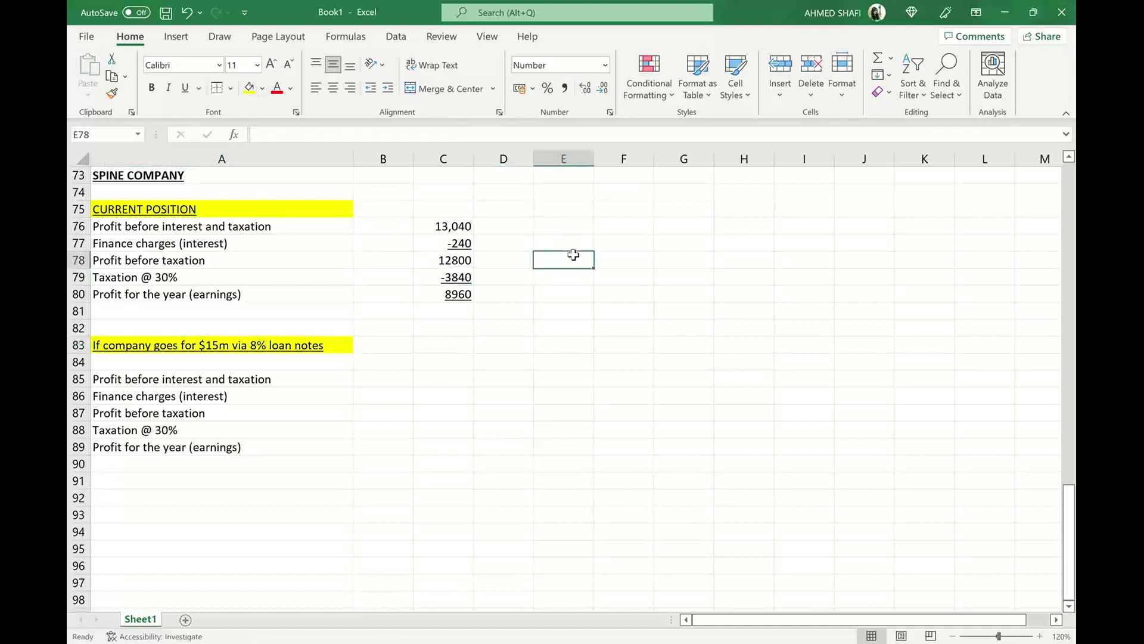
- Check the question document, return to the workbook and calculate profit before interest and taxation in C85 as =13040*1.2
{"action": "left_click", "coordinate": [457, 381]}
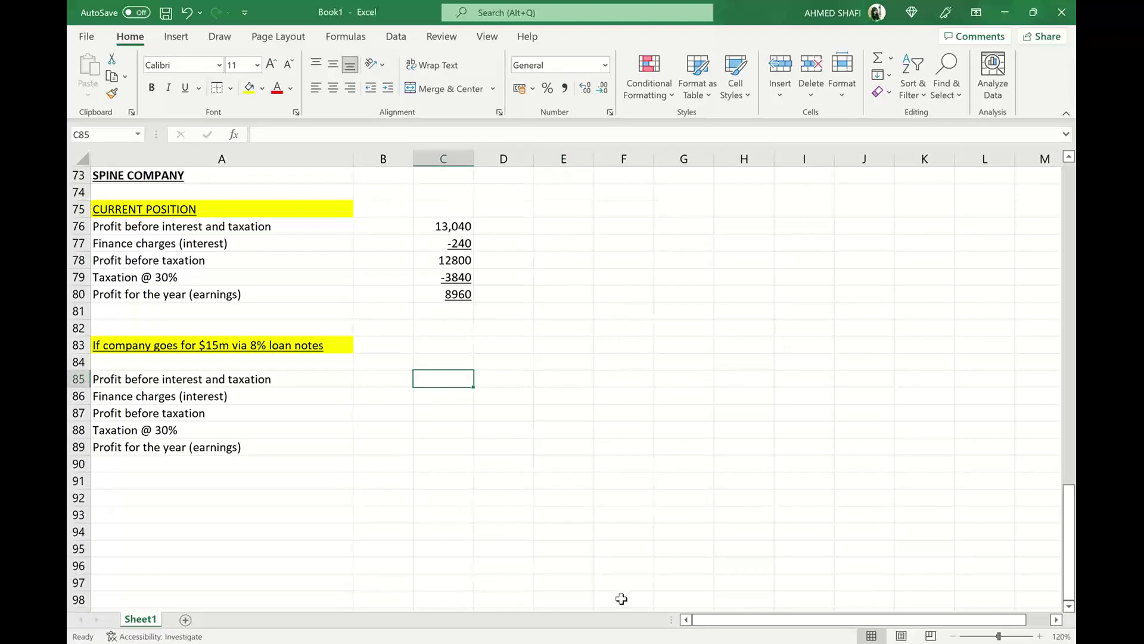
{"action": "key", "text": "alt+Tab"}
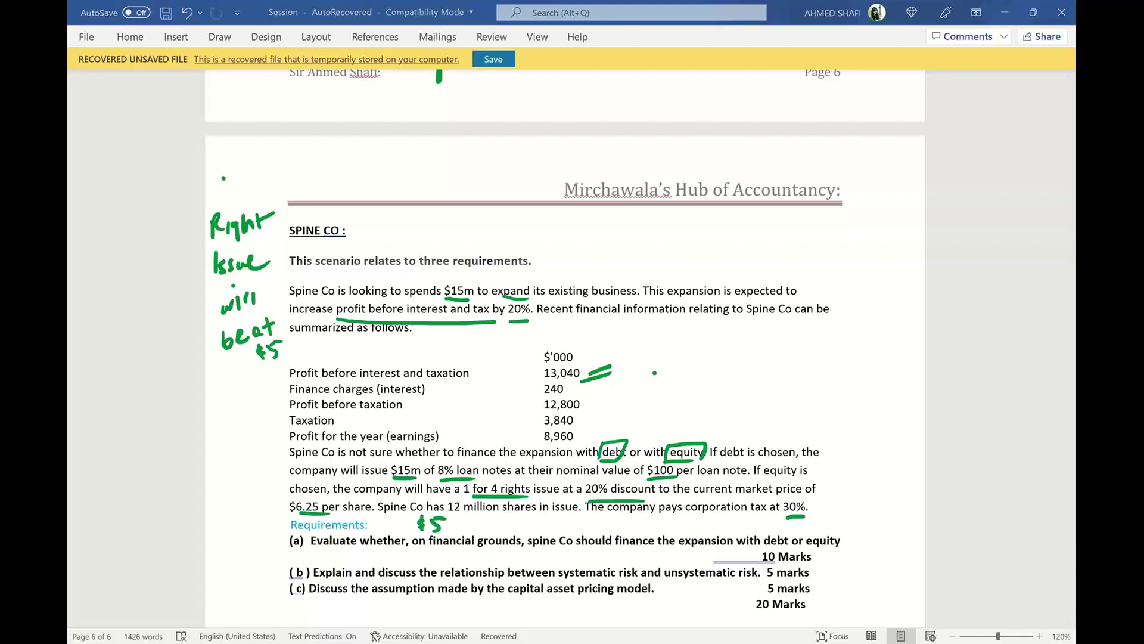
{"action": "key", "text": "alt+Tab"}
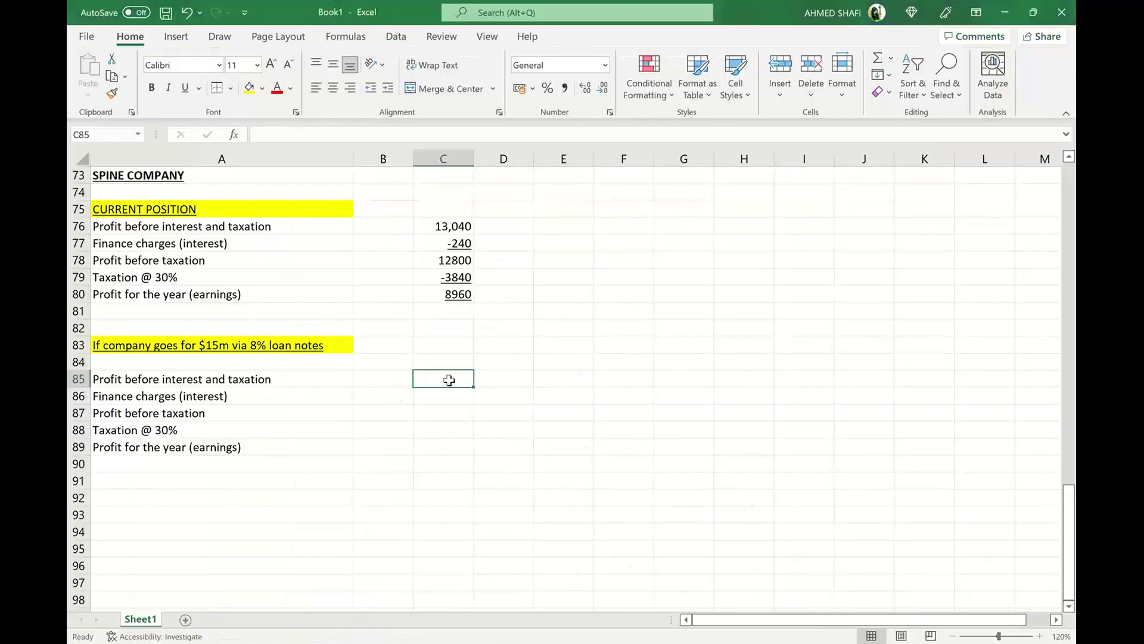
{"action": "type", "text": "=13040"}
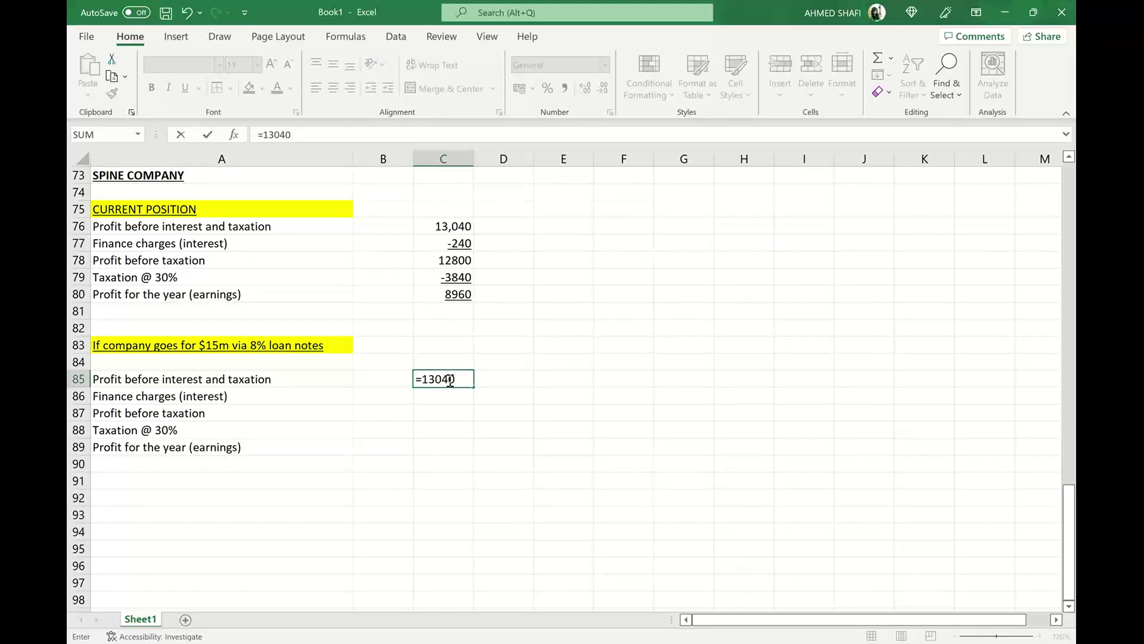
{"action": "type", "text": "*1.2"}
{"action": "key", "text": "Return"}
{"action": "left_click", "coordinate": [529, 378]}
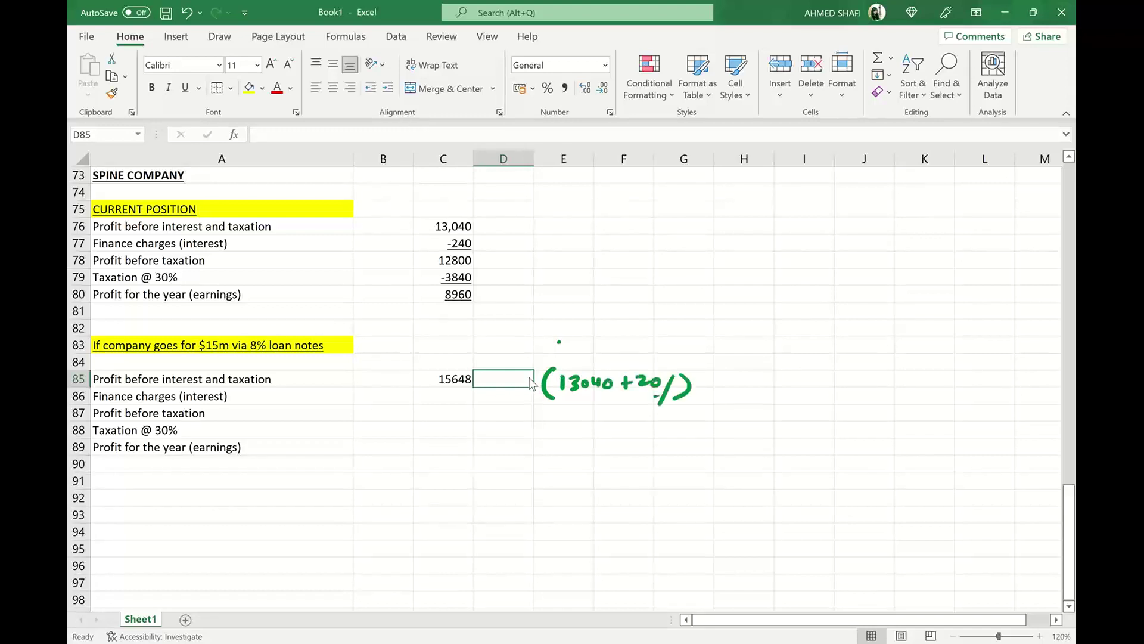
- Calculate the loan notes finance charges in C86 as -(240+0.08*15000) and underline the figure
{"action": "left_click", "coordinate": [482, 425]}
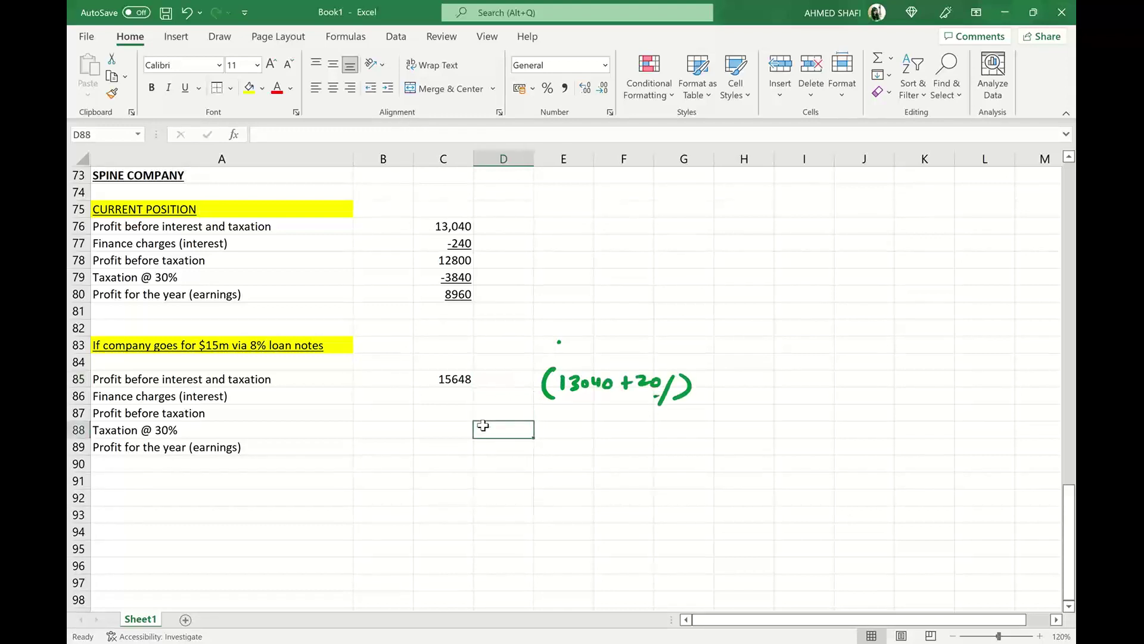
{"action": "left_click", "coordinate": [449, 392]}
{"action": "type", "text": "-"}
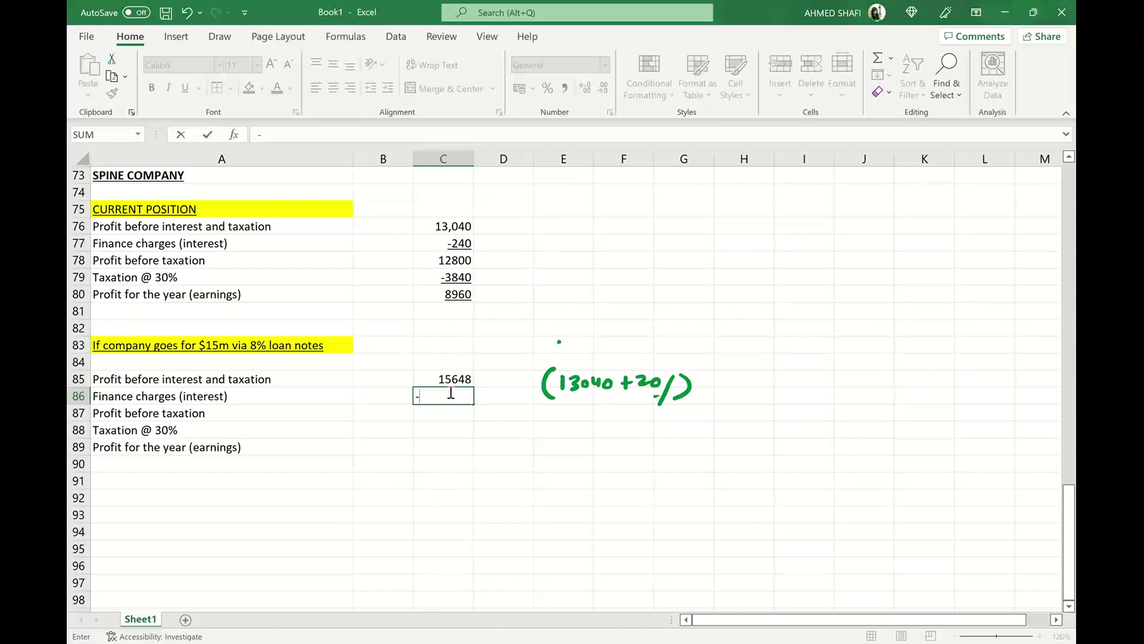
{"action": "type", "text": "(240"}
{"action": "type", "text": "+"}
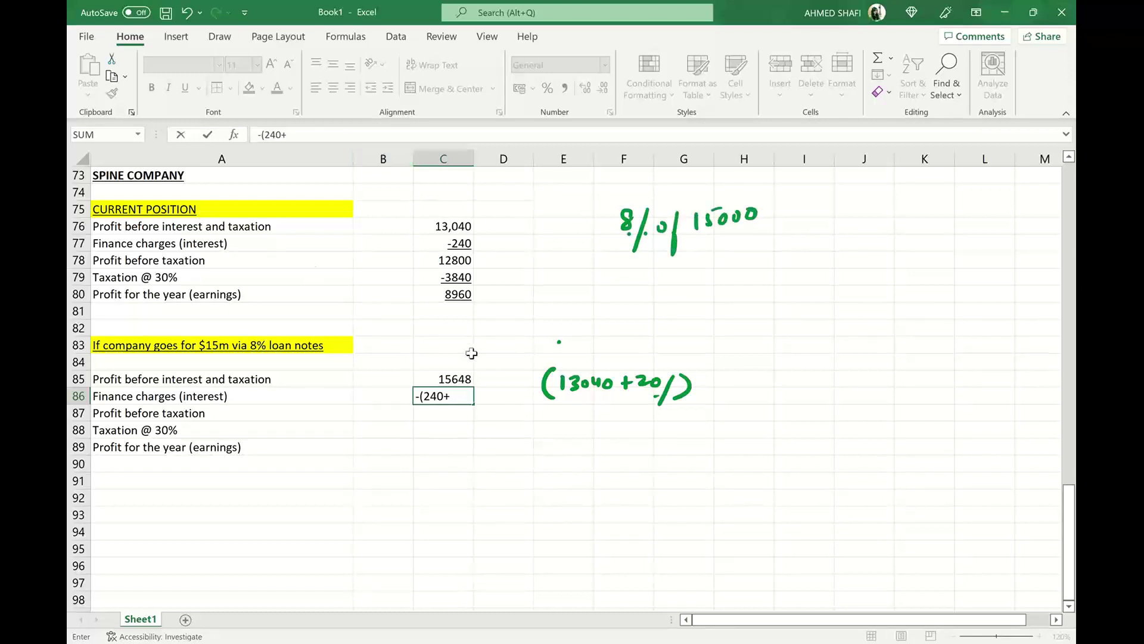
{"action": "left_click", "coordinate": [458, 402]}
{"action": "type", "text": "0.08*1500"}
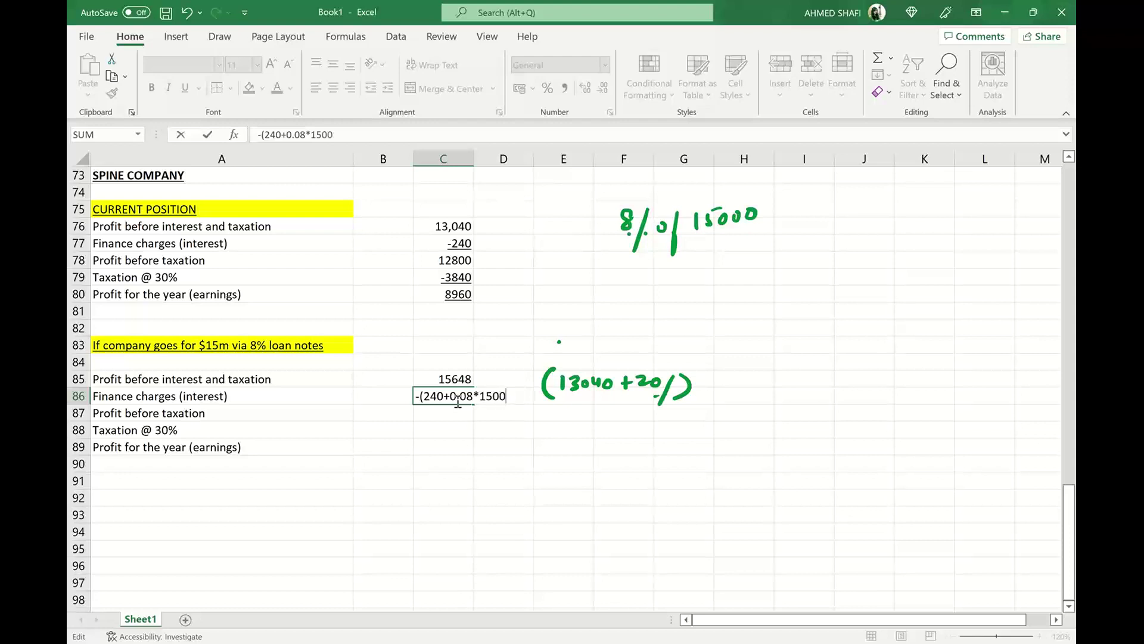
{"action": "type", "text": "0)"}
{"action": "key", "text": "Return"}
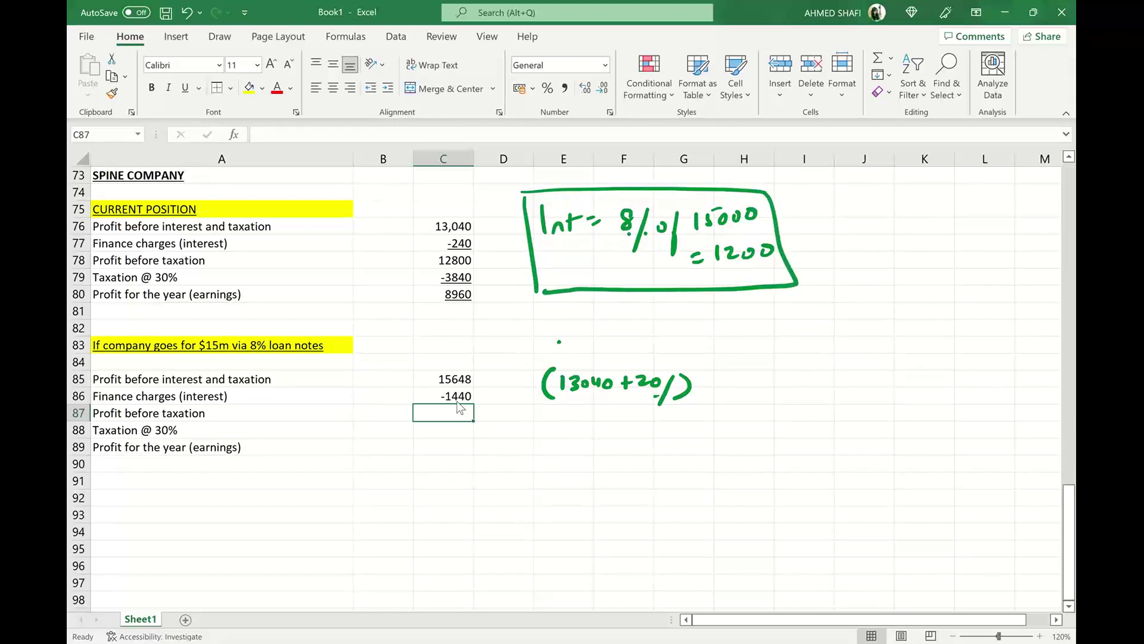
{"action": "left_click", "coordinate": [448, 397]}
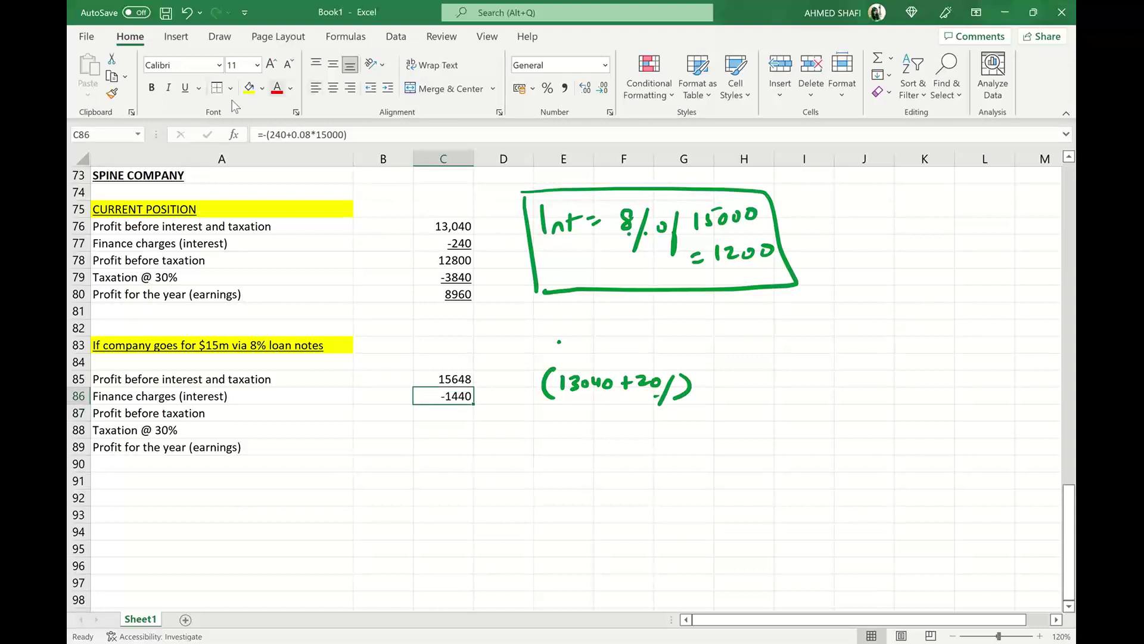
{"action": "left_click", "coordinate": [185, 88]}
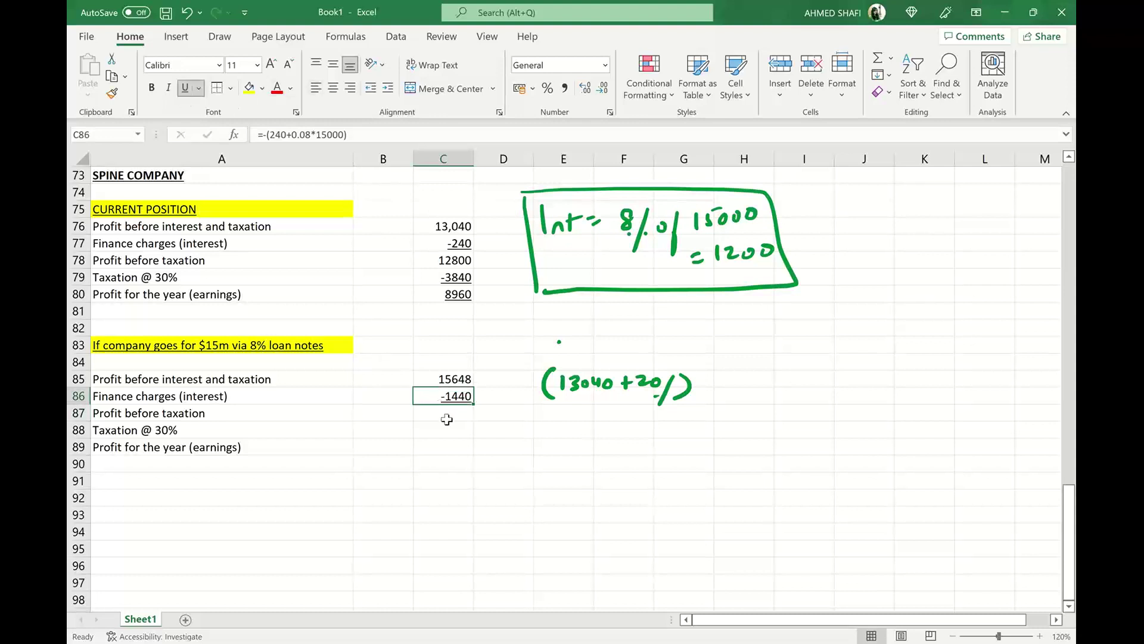
- Calculate profit before taxation for the loan notes case in C87 as =15648-1440
{"action": "left_click", "coordinate": [447, 419]}
{"action": "type", "text": "="}
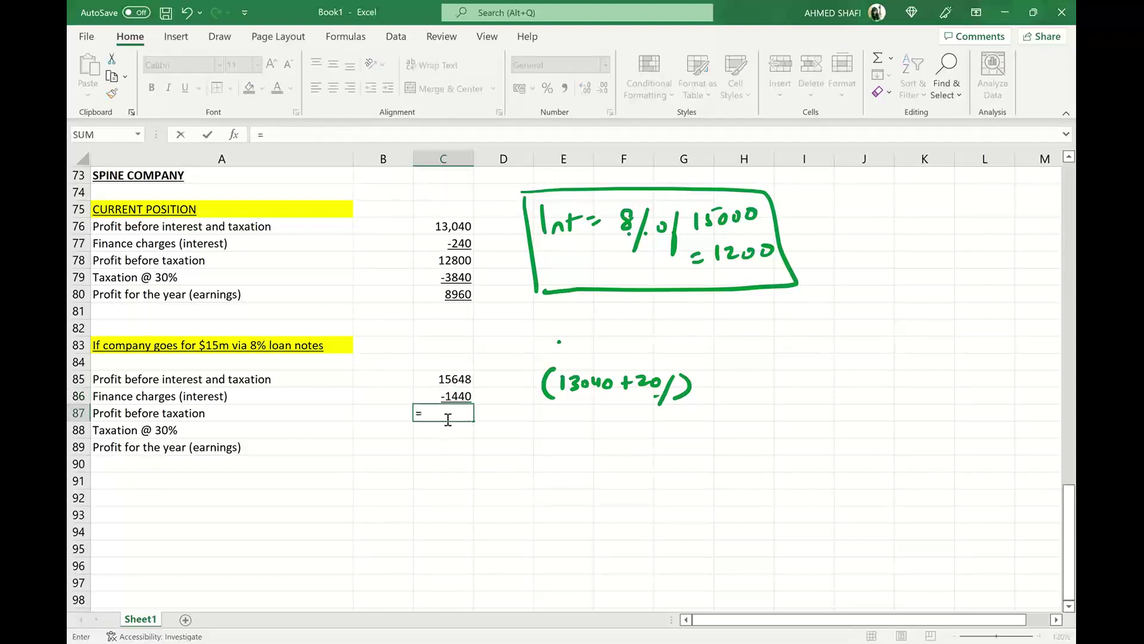
{"action": "type", "text": "15648-1440"}
{"action": "key", "text": "Return"}
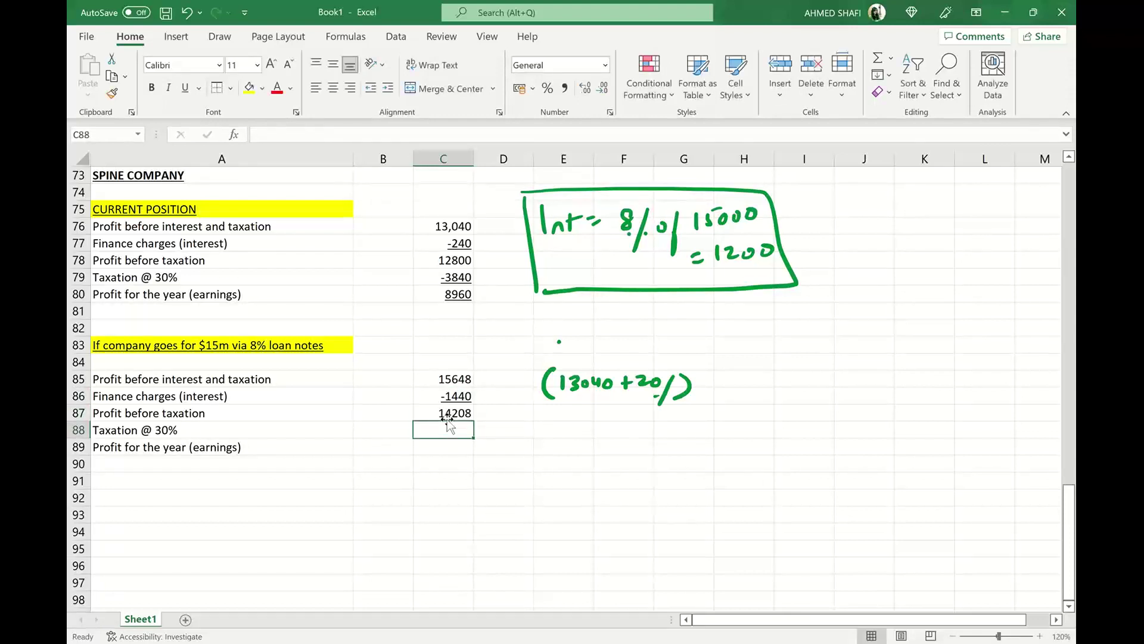
- Calculate the 30% taxation in C88 as =-14208*0.3 and underline the figure
{"action": "type", "text": "=1420"}
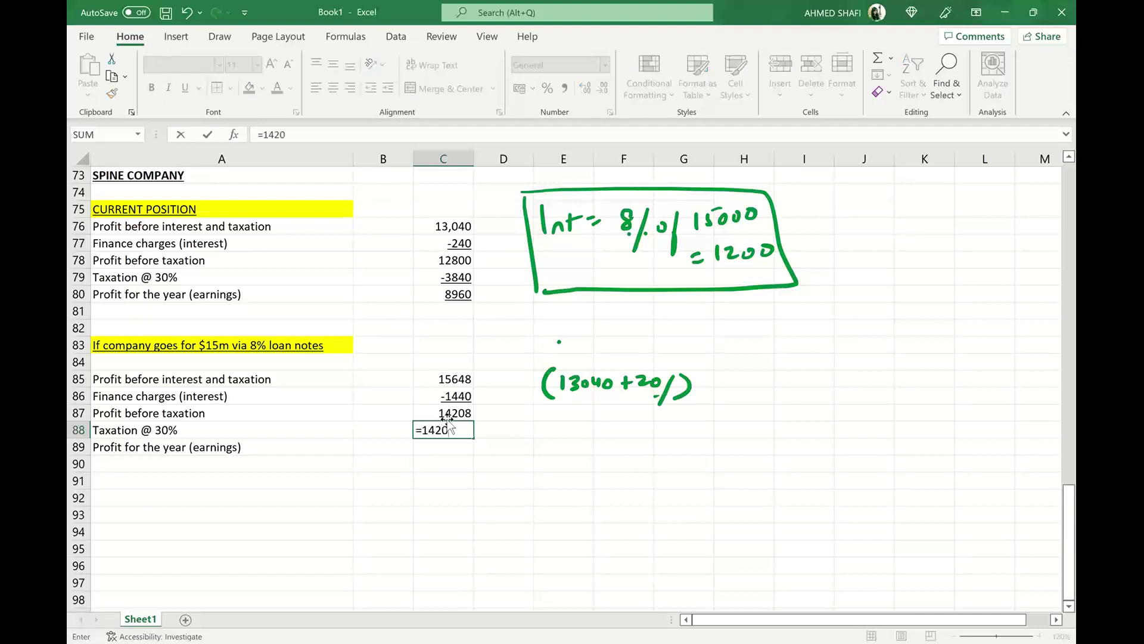
{"action": "type", "text": "8*0.3"}
{"action": "left_click", "coordinate": [423, 431]}
{"action": "type", "text": "-"}
{"action": "key", "text": "Return"}
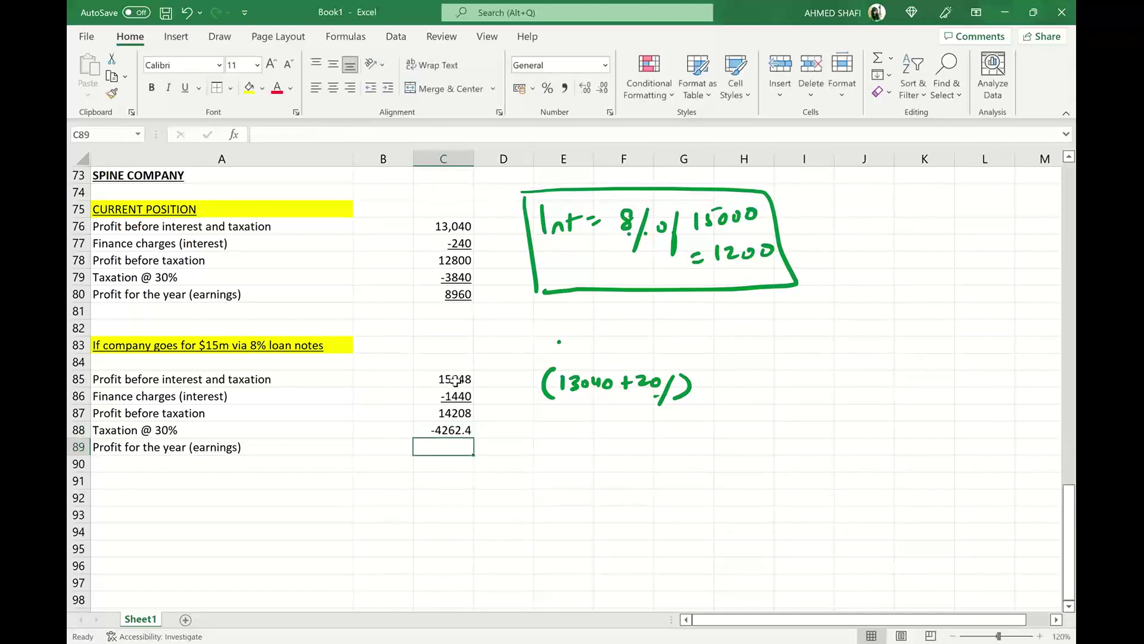
{"action": "left_click", "coordinate": [456, 431]}
{"action": "left_click", "coordinate": [186, 88]}
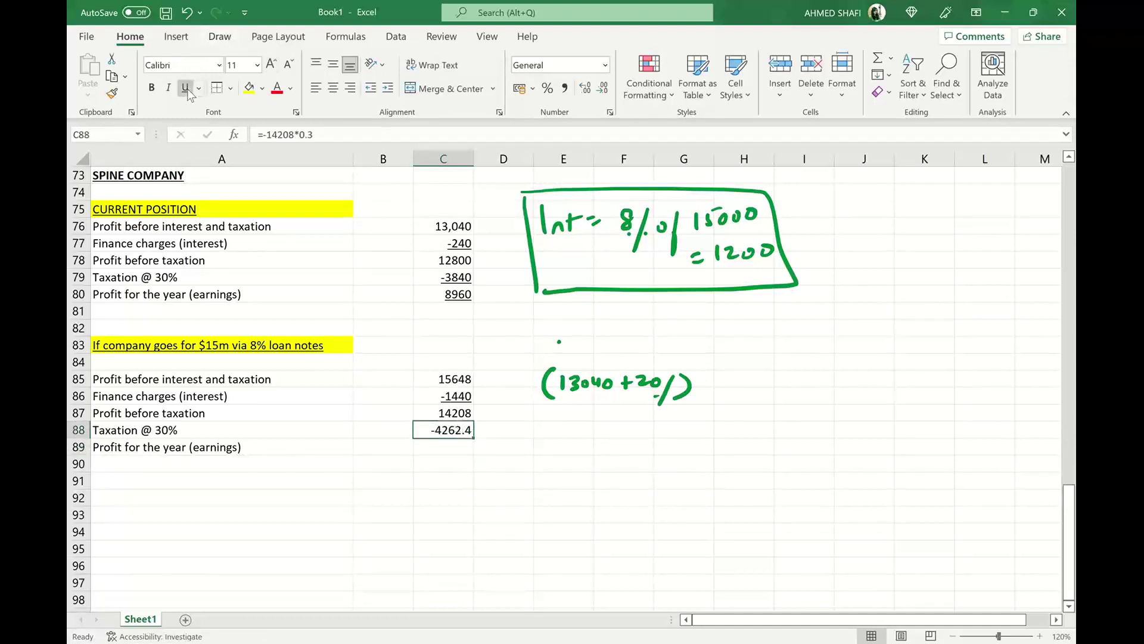
- Calculate profit for the year in C89 as =14208-4262.4 and underline the figure
{"action": "left_click", "coordinate": [455, 448]}
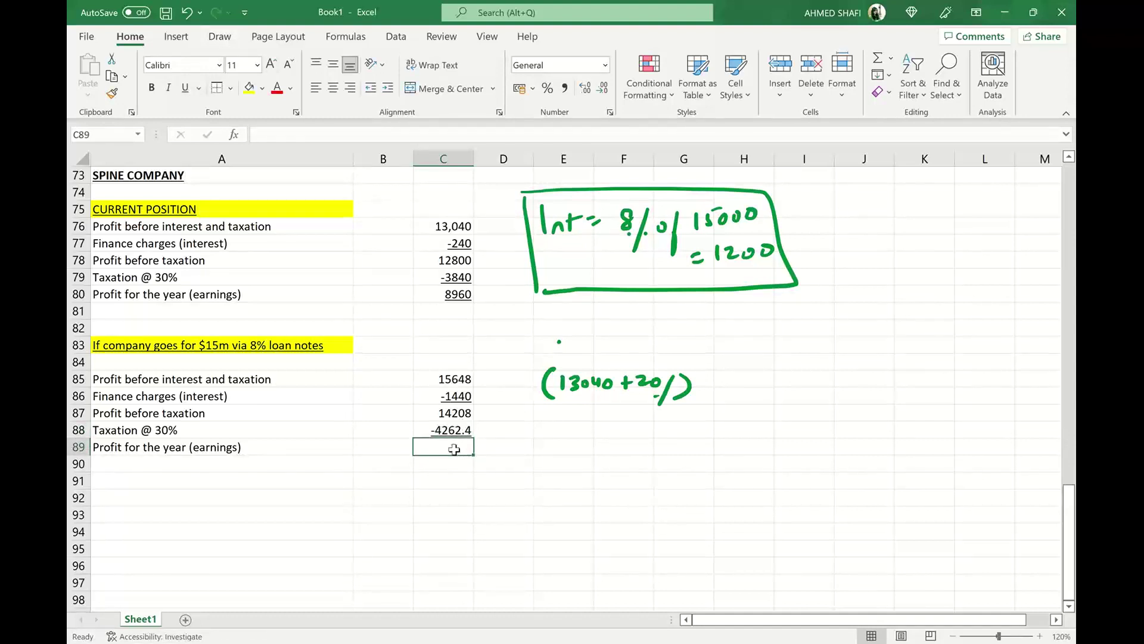
{"action": "type", "text": "=14"}
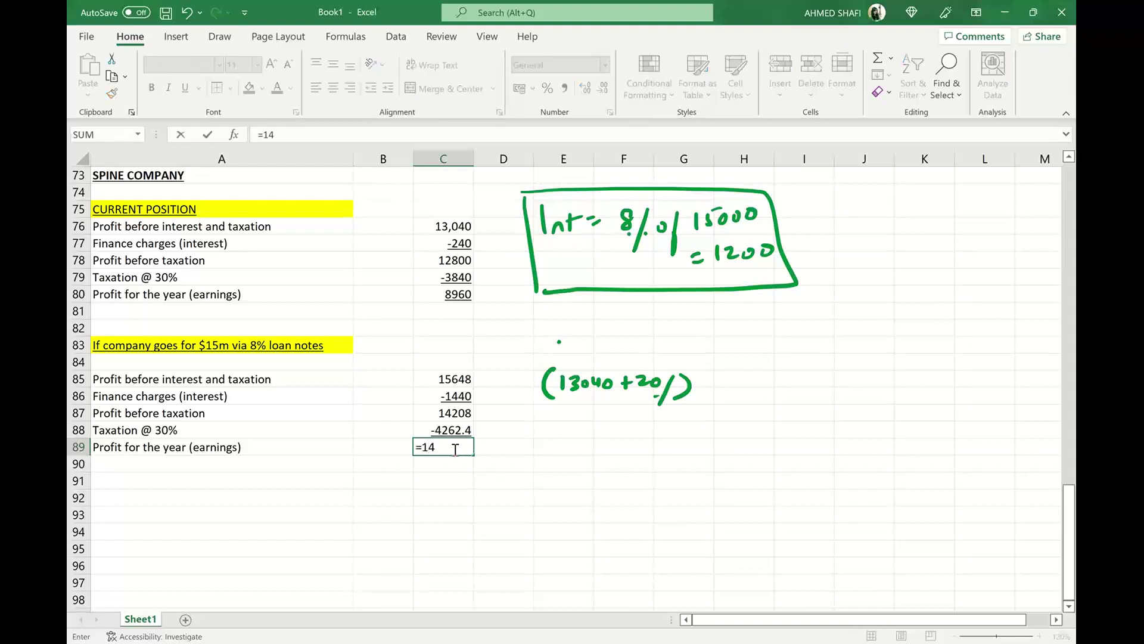
{"action": "type", "text": "208-4262"}
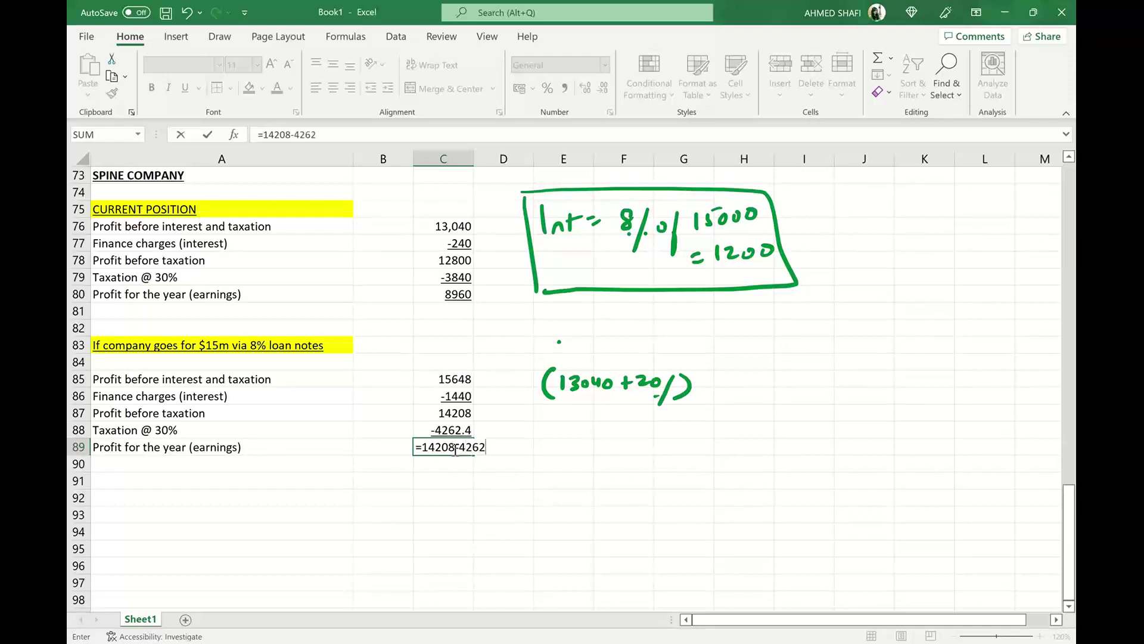
{"action": "type", "text": ".4"}
{"action": "key", "text": "Return"}
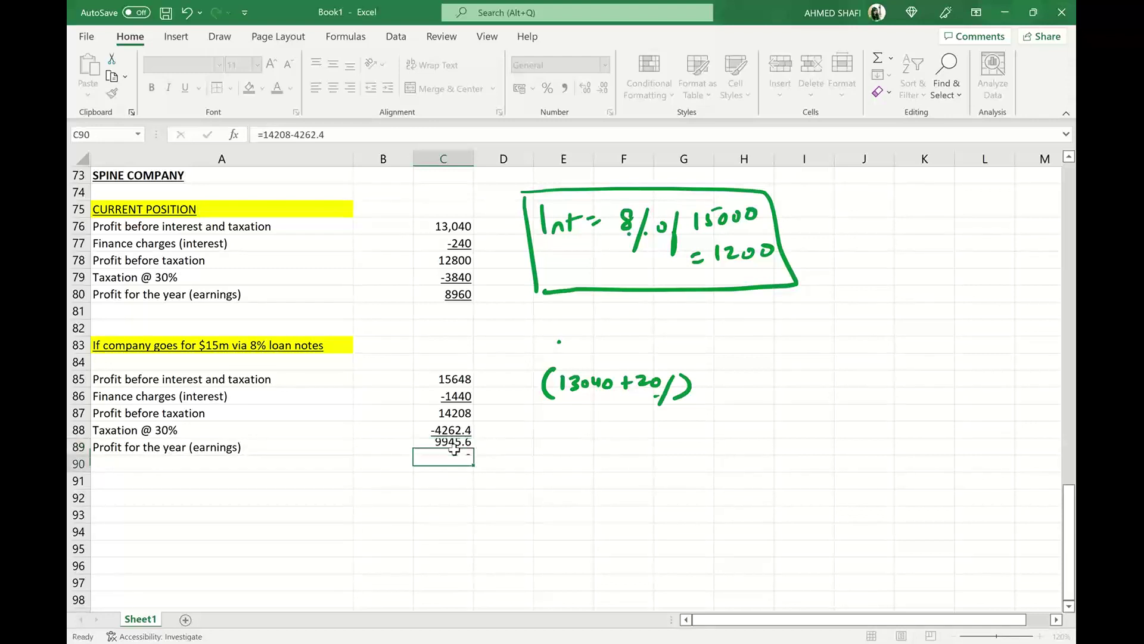
{"action": "left_click", "coordinate": [466, 442]}
{"action": "key", "text": "ctrl+u"}
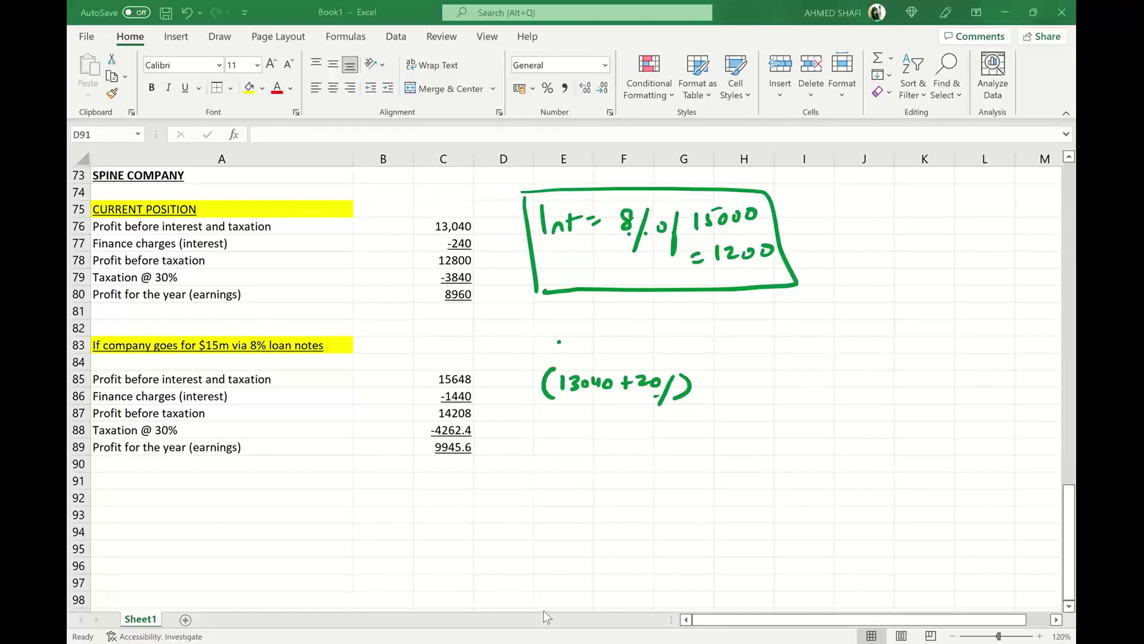
- Check the question text and copy the highlighted 8% loan notes heading from A83 to A91
{"action": "key", "text": "alt+Tab"}
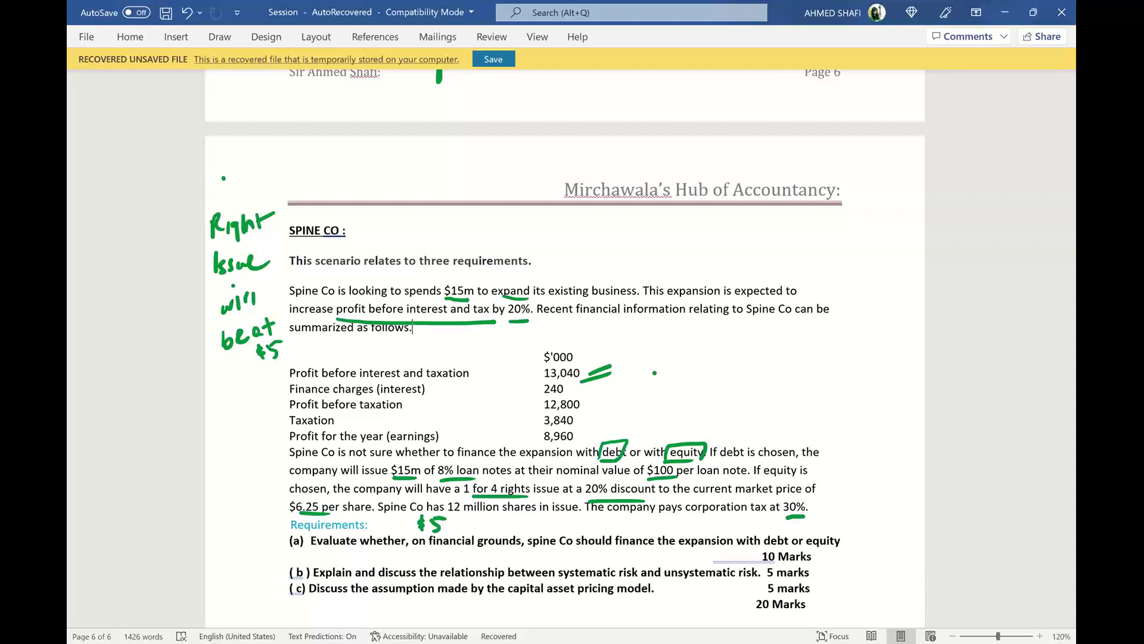
{"action": "key", "text": "alt+Tab"}
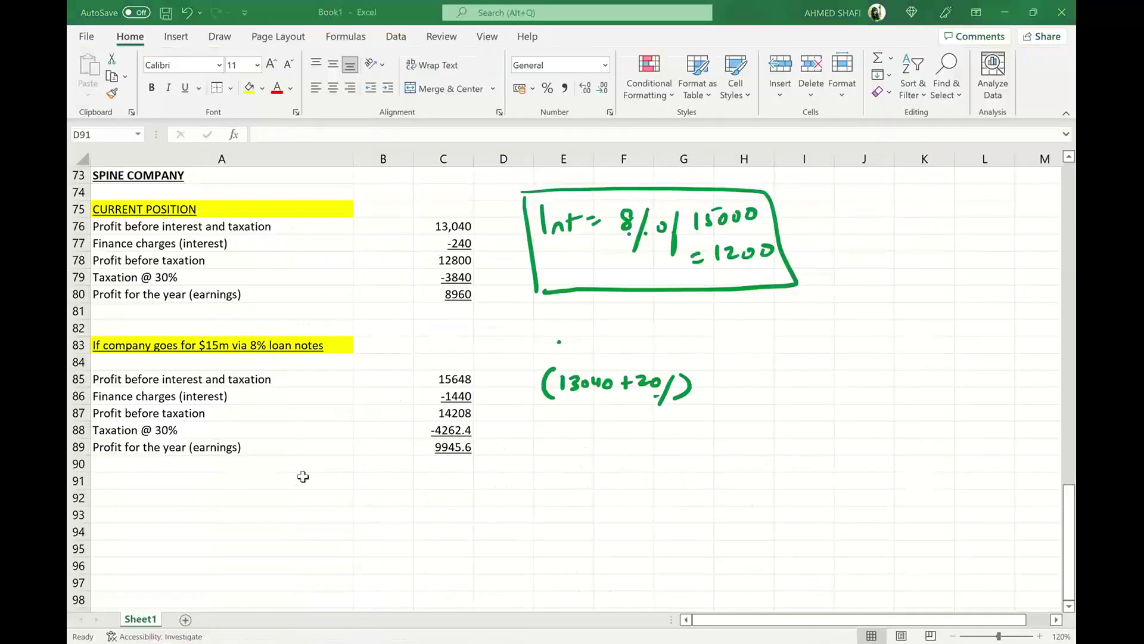
{"action": "left_click", "coordinate": [180, 343]}
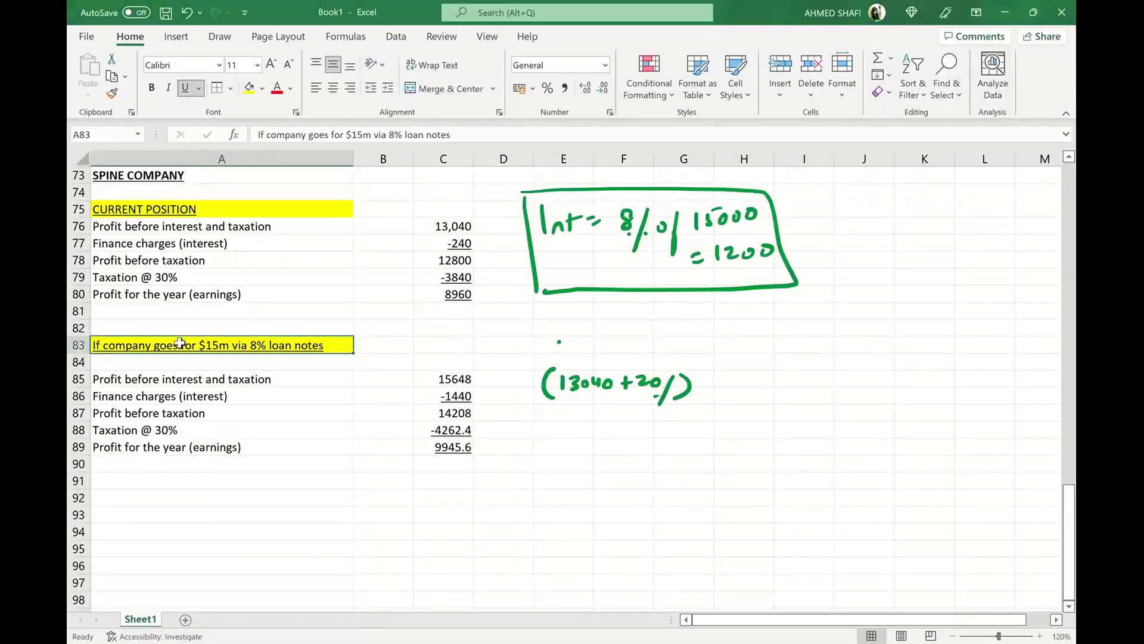
{"action": "key", "text": "ctrl+c"}
{"action": "left_click", "coordinate": [151, 482]}
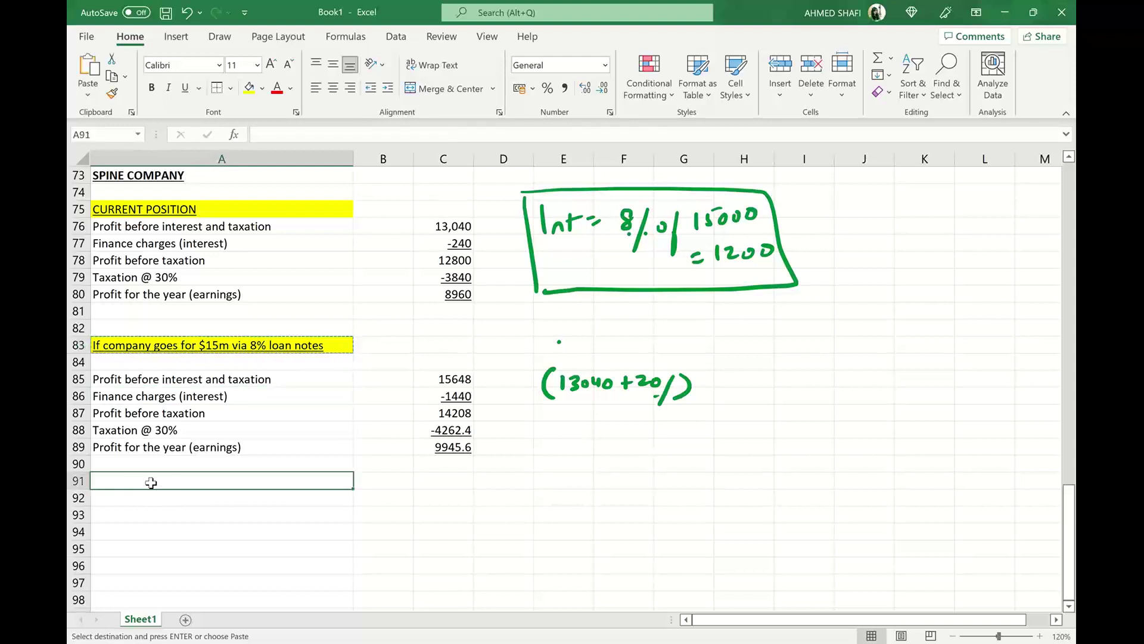
{"action": "key", "text": "ctrl+v"}
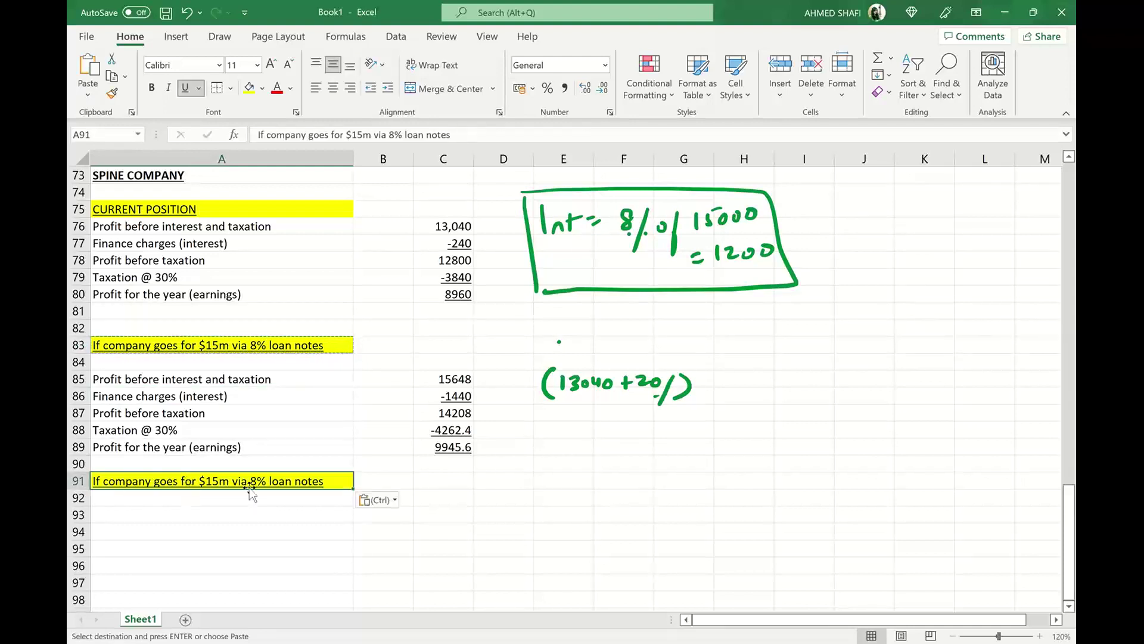
- Reword the copied heading in A91 as "If company goes for $15m via right issue"
{"action": "double_click", "coordinate": [187, 480]}
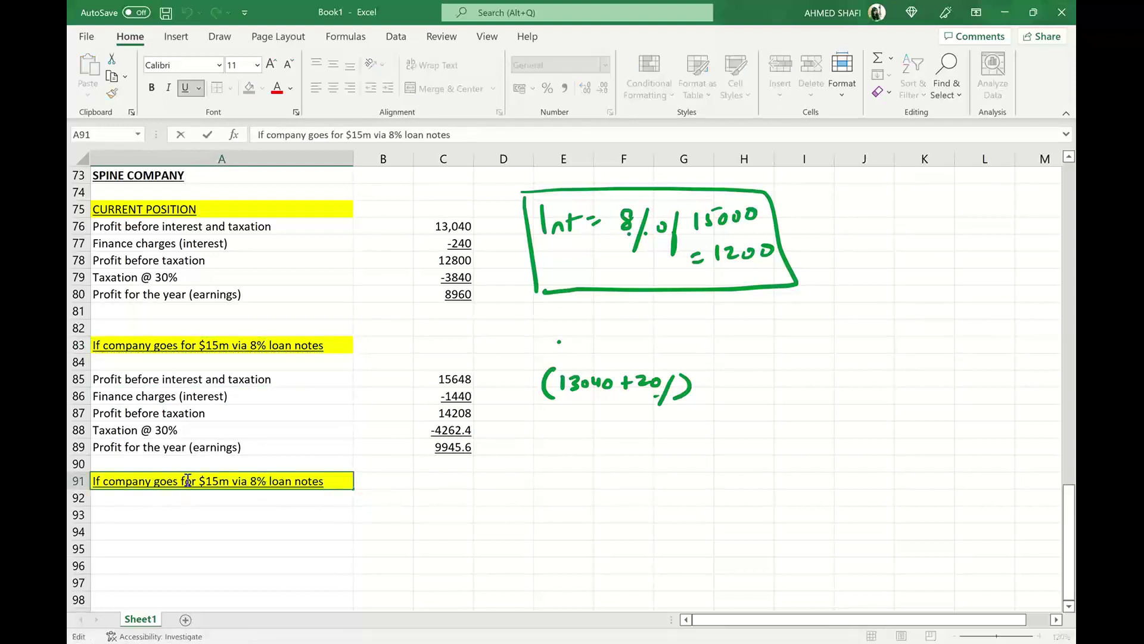
{"action": "key", "text": "Right"}
{"action": "key", "text": "Right"}
{"action": "key", "text": "Right"}
{"action": "key", "text": "Right"}
{"action": "key", "text": "Right"}
{"action": "key", "text": "Right"}
{"action": "key", "text": "Right"}
{"action": "key", "text": "Right"}
{"action": "key", "text": "Right"}
{"action": "key", "text": "Right"}
{"action": "key", "text": "Right"}
{"action": "key", "text": "Right"}
{"action": "key", "text": "Right"}
{"action": "key", "text": "Right"}
{"action": "key", "text": "BackSpace"}
{"action": "key", "text": "BackSpace"}
{"action": "key", "text": "BackSpace"}
{"action": "key", "text": "BackSpace"}
{"action": "key", "text": "BackSpace"}
{"action": "key", "text": "BackSpace"}
{"action": "key", "text": "BackSpace"}
{"action": "key", "text": "BackSpace"}
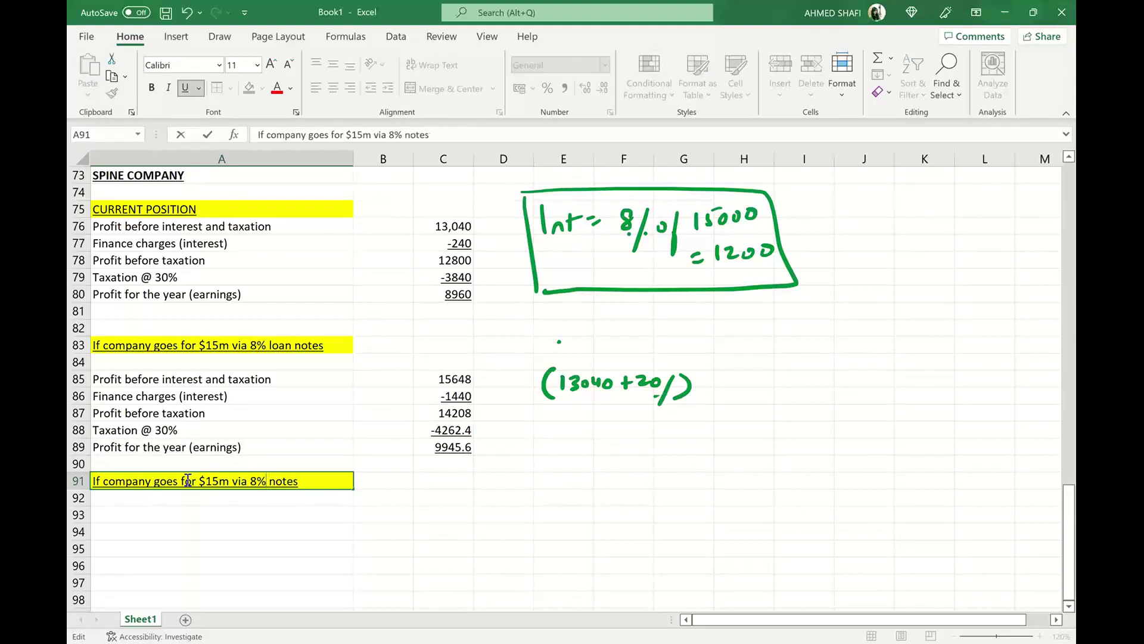
{"action": "key", "text": "Right"}
{"action": "key", "text": "Right"}
{"action": "key", "text": "Right"}
{"action": "key", "text": "Right"}
{"action": "key", "text": "Right"}
{"action": "key", "text": "BackSpace"}
{"action": "key", "text": "BackSpace"}
{"action": "key", "text": "BackSpace"}
{"action": "key", "text": "BackSpace"}
{"action": "key", "text": "BackSpace"}
{"action": "key", "text": "BackSpace"}
{"action": "key", "text": "BackSpace"}
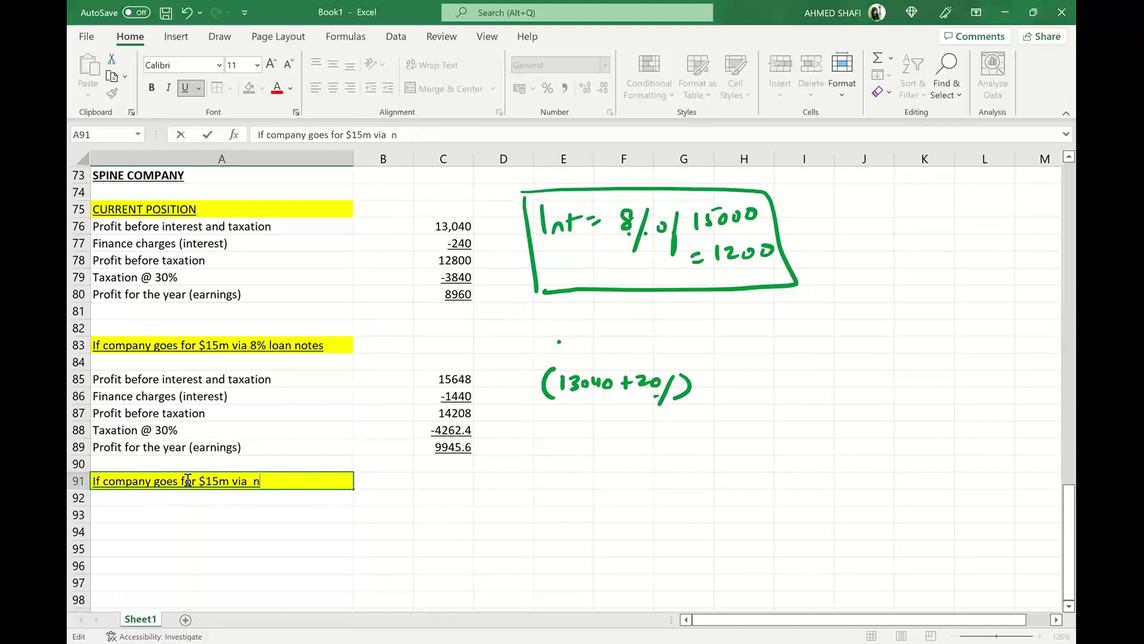
{"action": "type", "text": "right issue"}
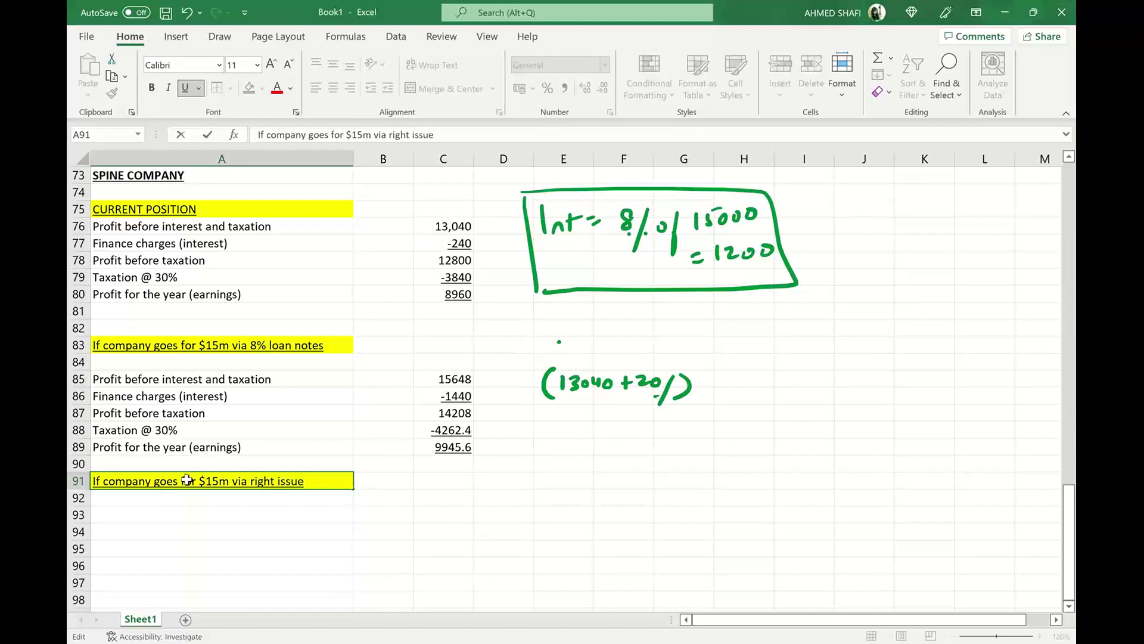
{"action": "key", "text": "Return"}
- Copy the five profit statement labels from A85:A89 to the right issue section starting at A93
{"action": "left_click", "coordinate": [252, 564]}
{"action": "left_click", "coordinate": [174, 408]}
{"action": "left_click", "coordinate": [178, 380]}
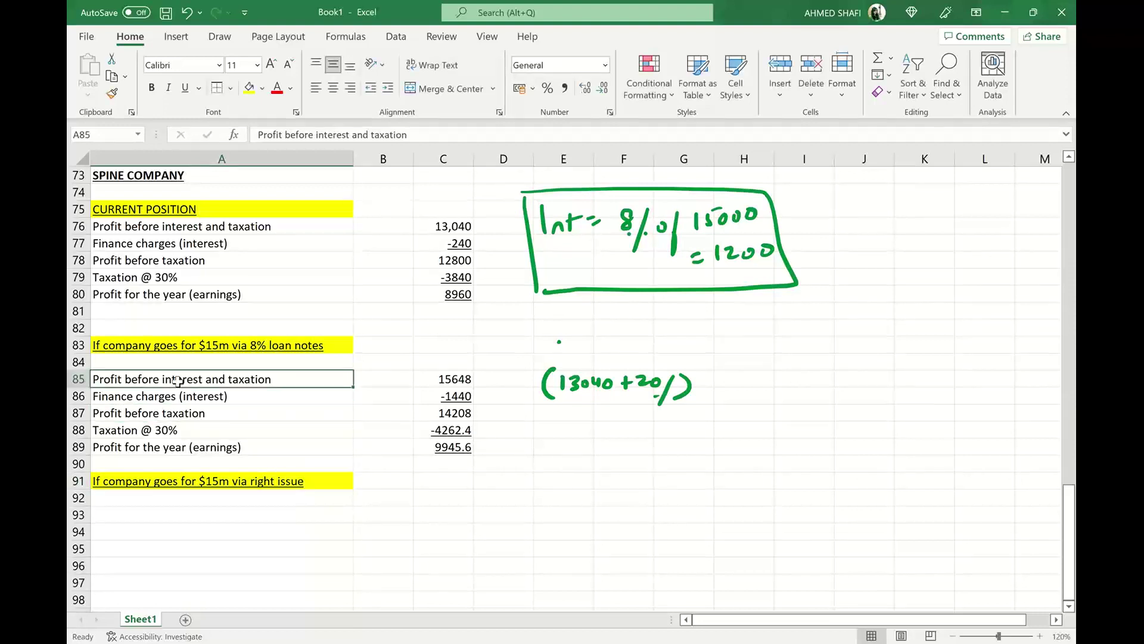
{"action": "key", "text": "shift+Down"}
{"action": "key", "text": "shift+Down"}
{"action": "key", "text": "shift+Down"}
{"action": "key", "text": "shift+Down"}
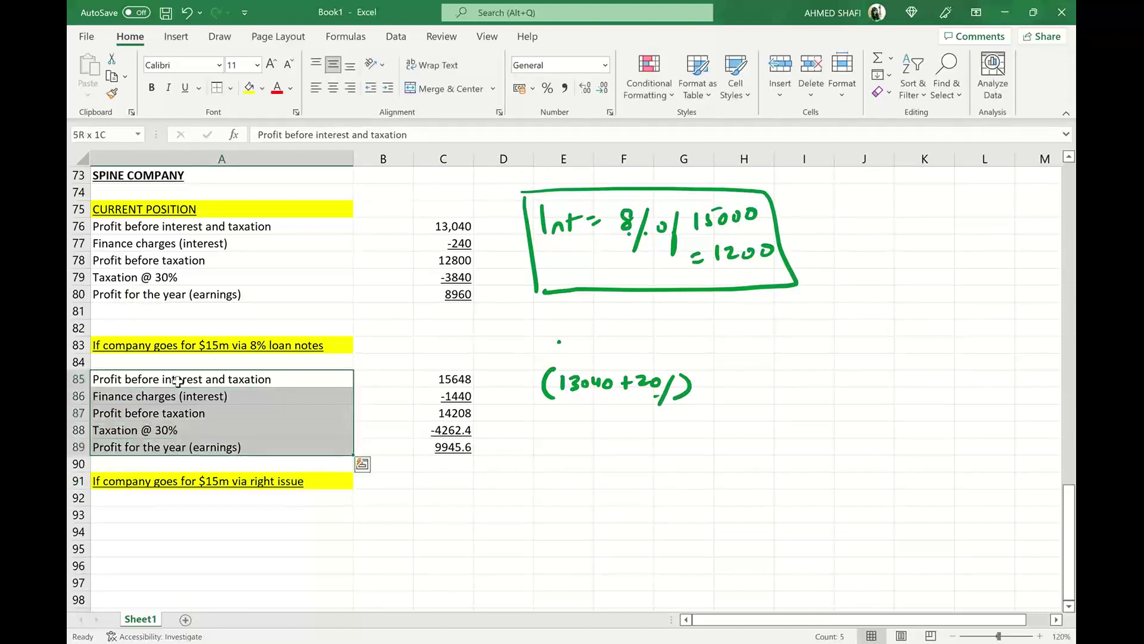
{"action": "key", "text": "ctrl+c"}
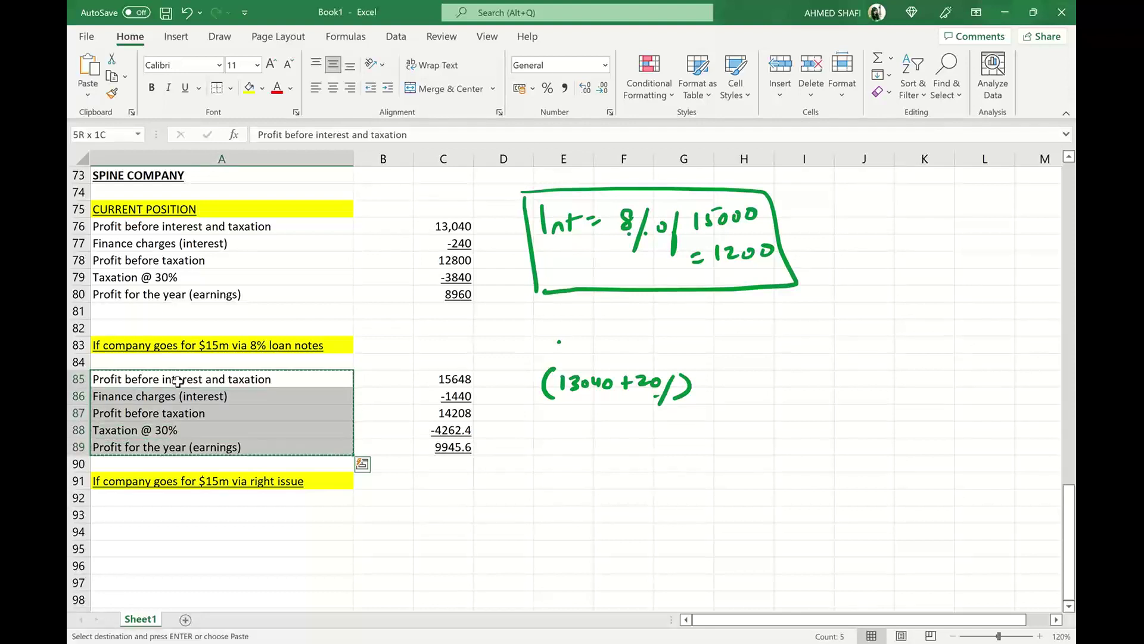
{"action": "left_click", "coordinate": [147, 513]}
{"action": "key", "text": "ctrl+v"}
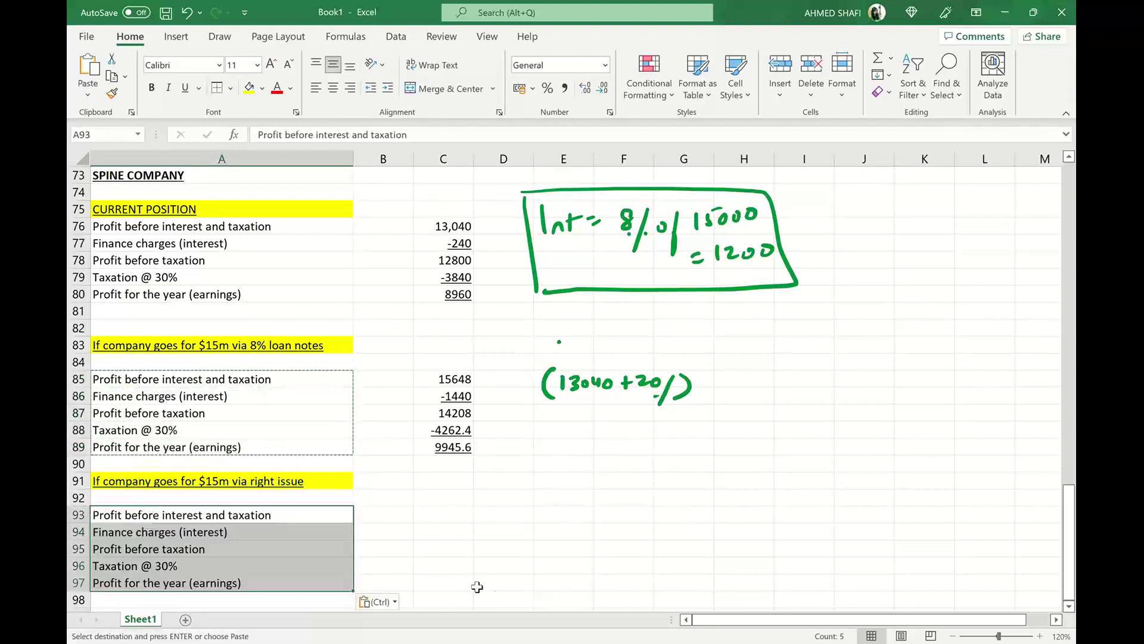
- Calculate profit before interest and taxation for the right issue case in C93 as =13040*1.2
{"action": "left_click", "coordinate": [501, 597]}
{"action": "left_click", "coordinate": [459, 518]}
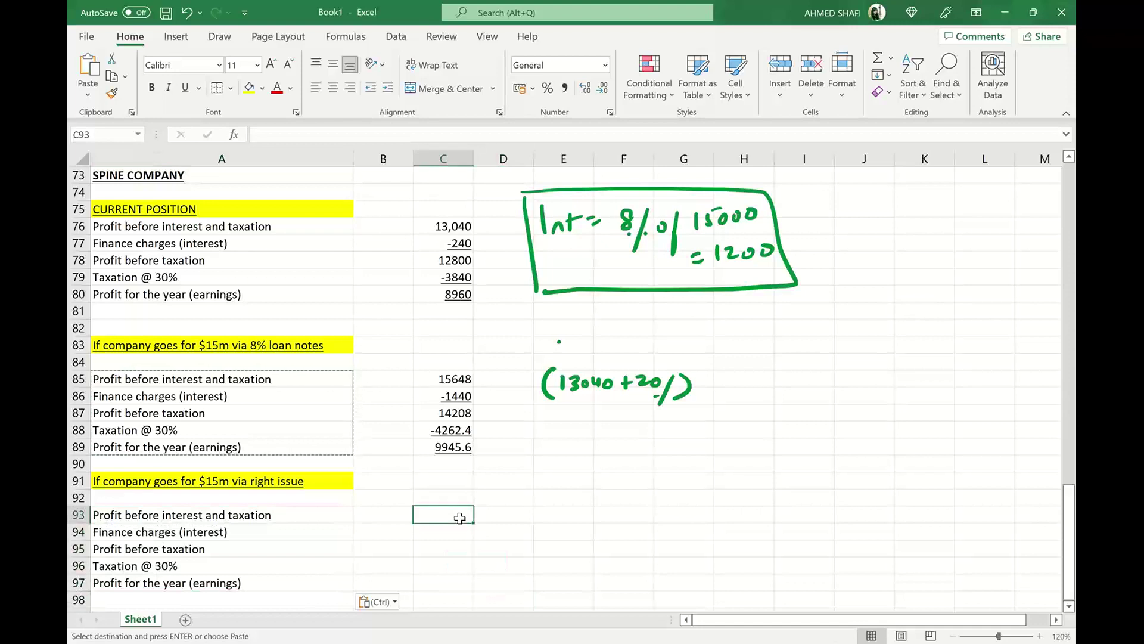
{"action": "type", "text": "=130"}
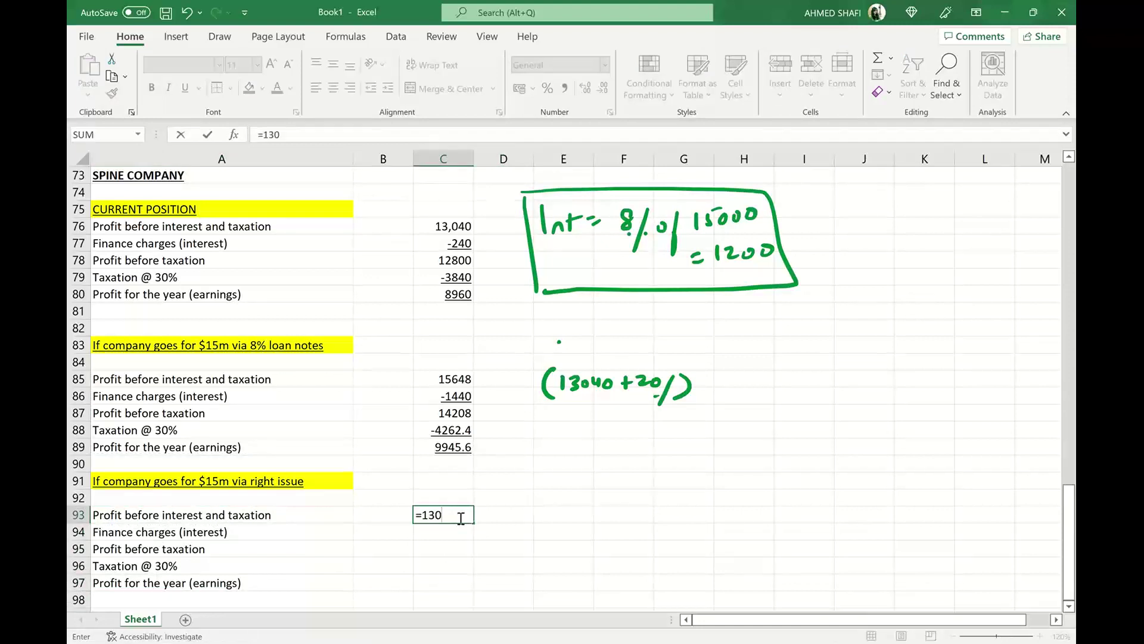
{"action": "type", "text": "40*1.2"}
{"action": "key", "text": "Return"}
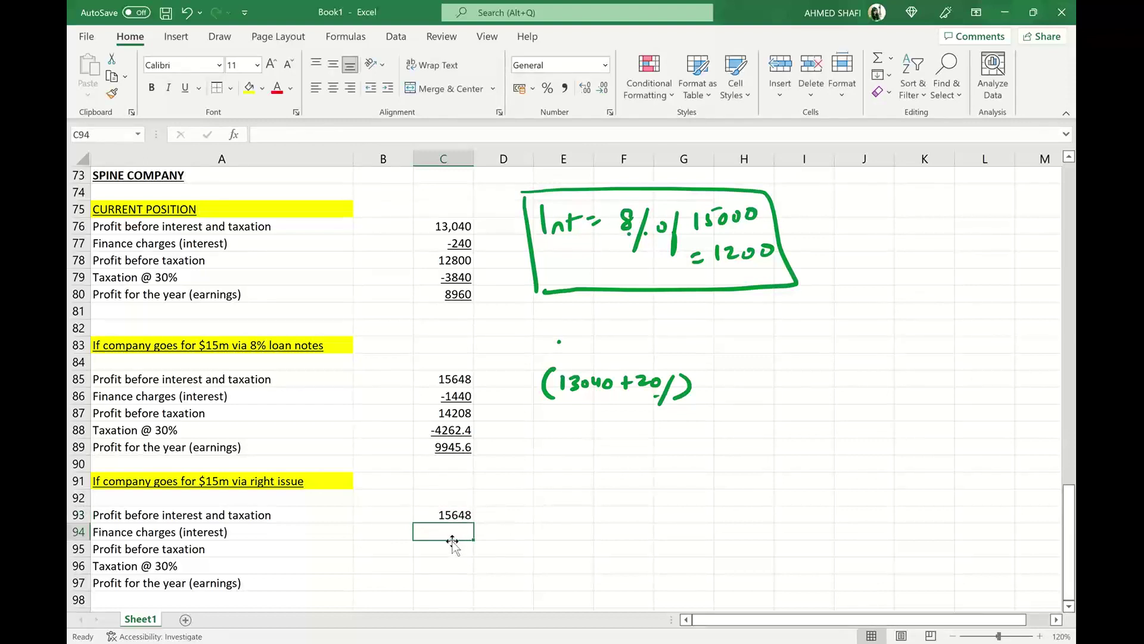
- Enter the right issue finance charges in C94 as =-240 and underline the figure
{"action": "type", "text": "="}
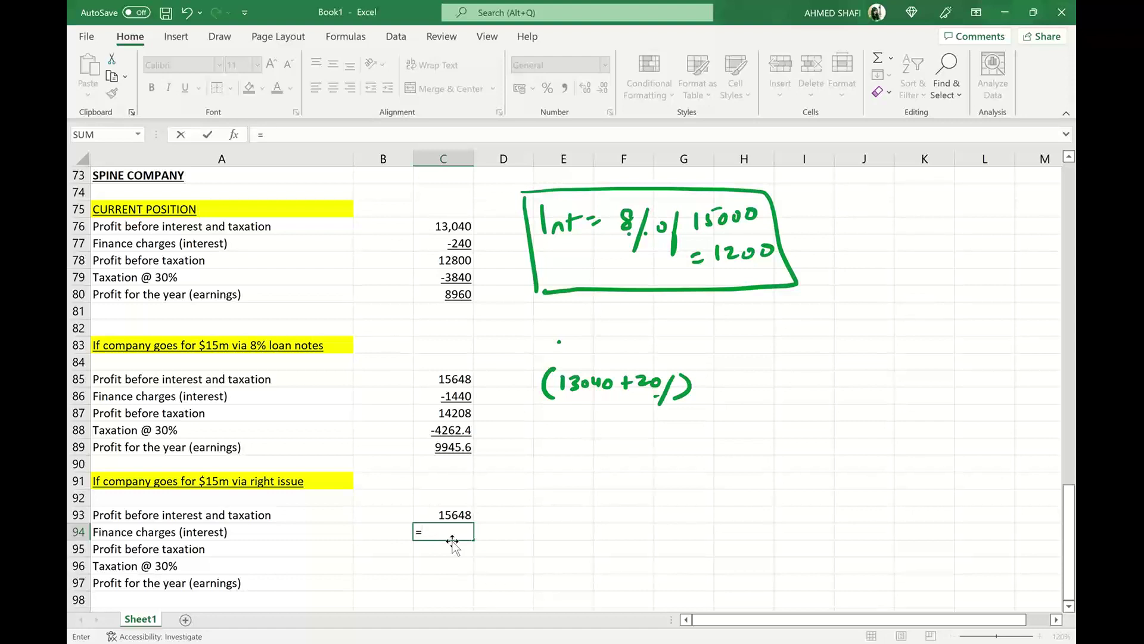
{"action": "type", "text": "24"}
{"action": "key", "text": "BackSpace"}
{"action": "key", "text": "BackSpace"}
{"action": "type", "text": "-240"}
{"action": "key", "text": "Return"}
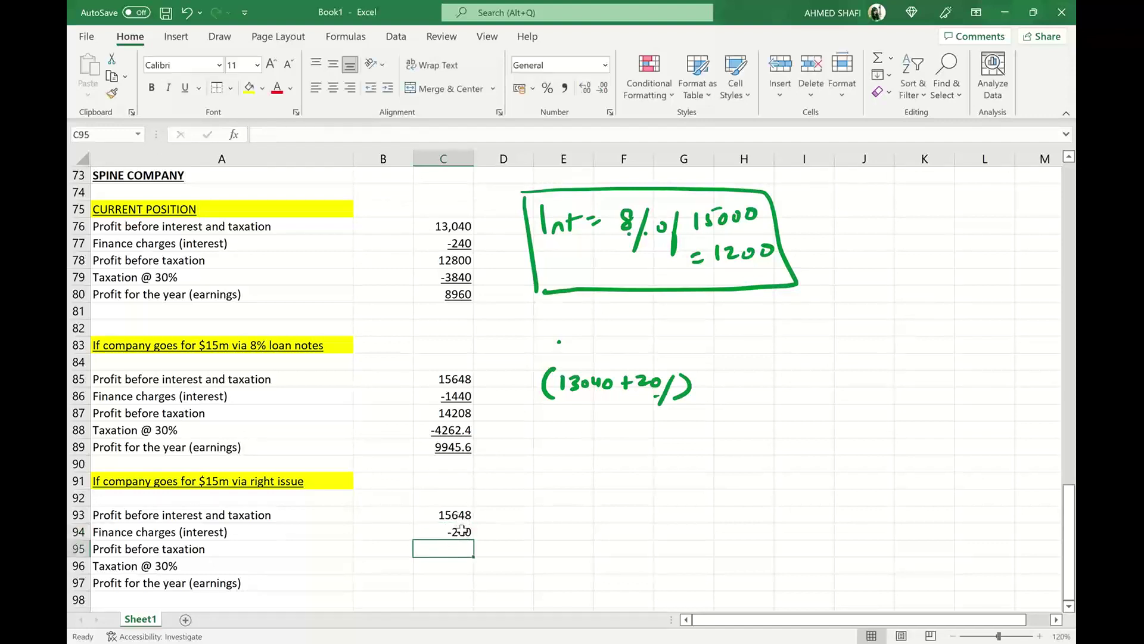
{"action": "left_click", "coordinate": [459, 530]}
{"action": "left_click", "coordinate": [184, 89]}
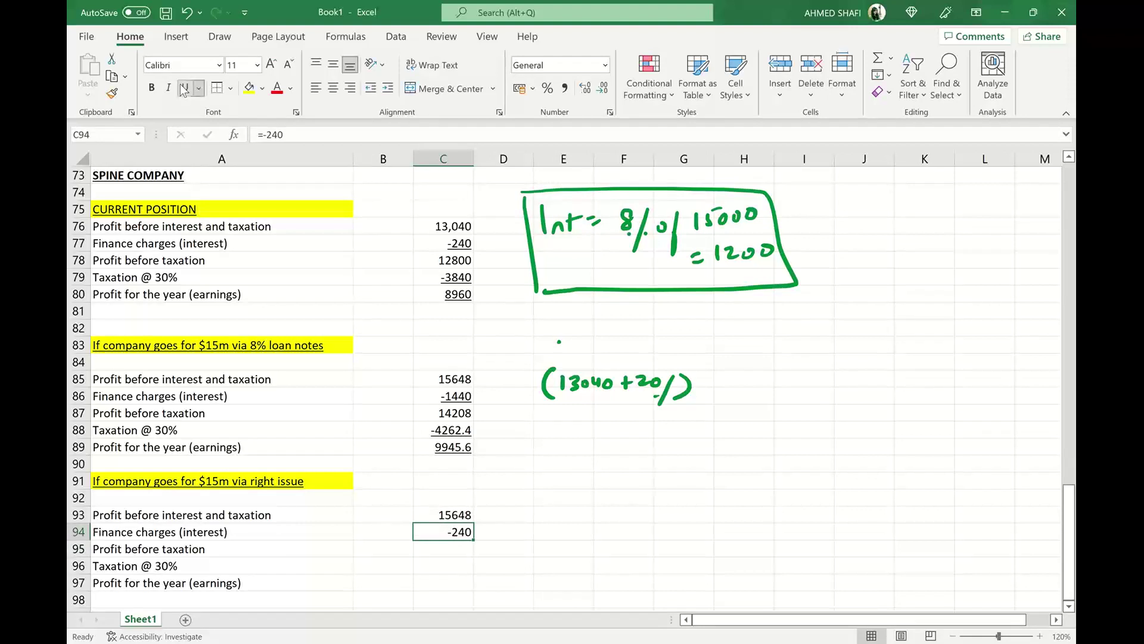
- Calculate profit before taxation for the right issue case in C95 as =15648-240
{"action": "left_click", "coordinate": [466, 547]}
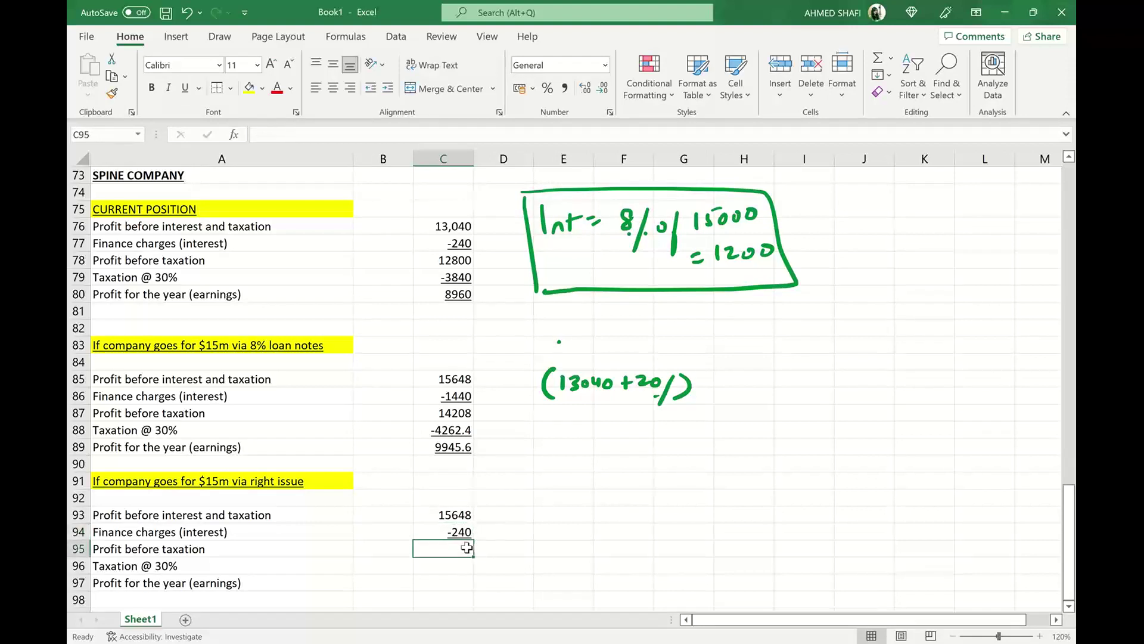
{"action": "type", "text": "15648"}
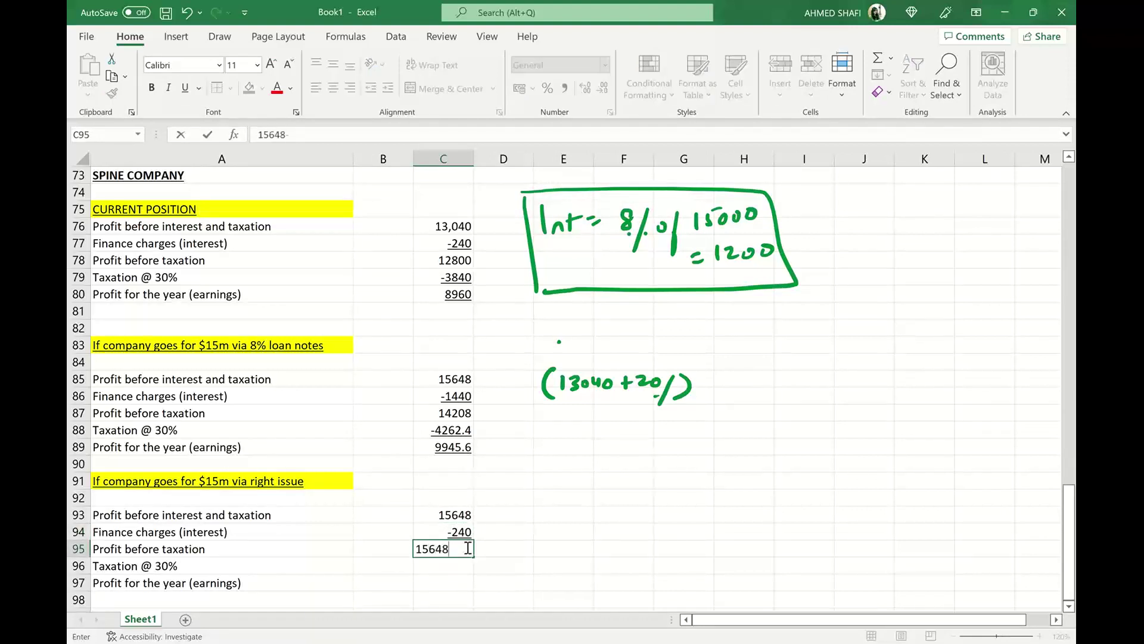
{"action": "type", "text": "-240"}
{"action": "key", "text": "Return"}
{"action": "double_click", "coordinate": [422, 548]}
{"action": "type", "text": "="}
{"action": "key", "text": "Return"}
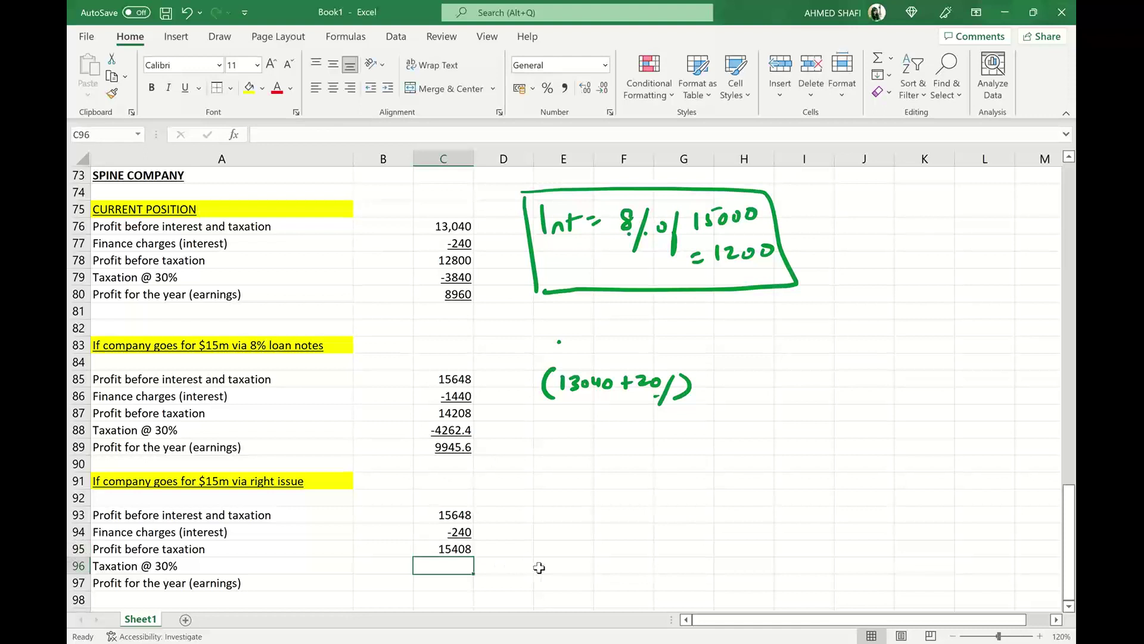
- Calculate the 30% taxation for the right issue case in C96 as =-15408*0.3 and underline the figure
{"action": "type", "text": "=*"}
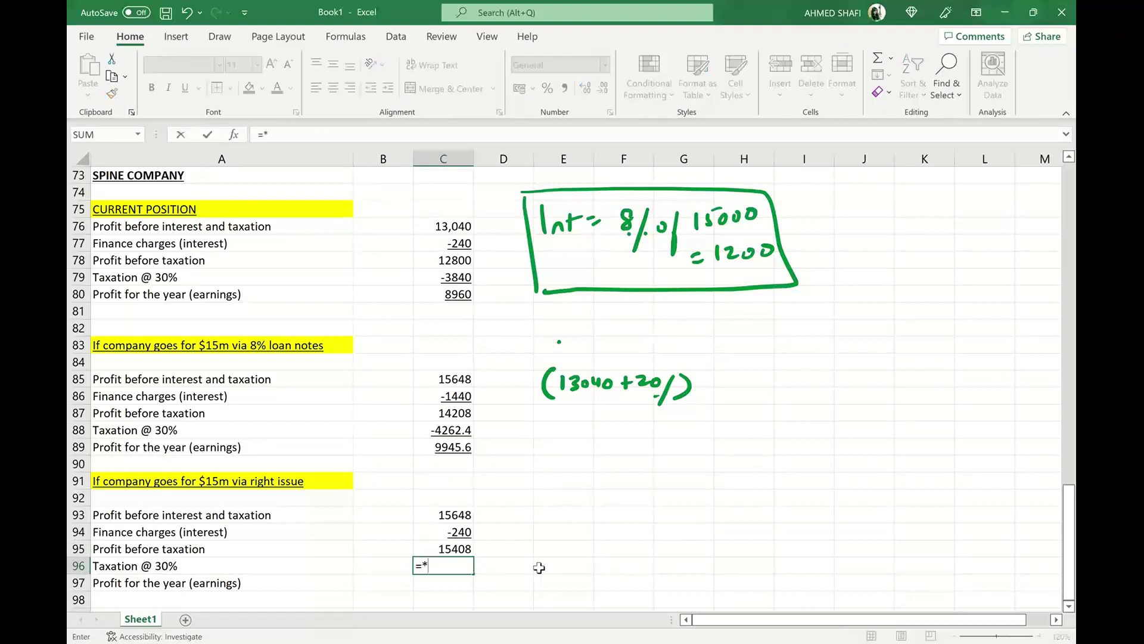
{"action": "key", "text": "BackSpace"}
{"action": "type", "text": "-15408*0.3"}
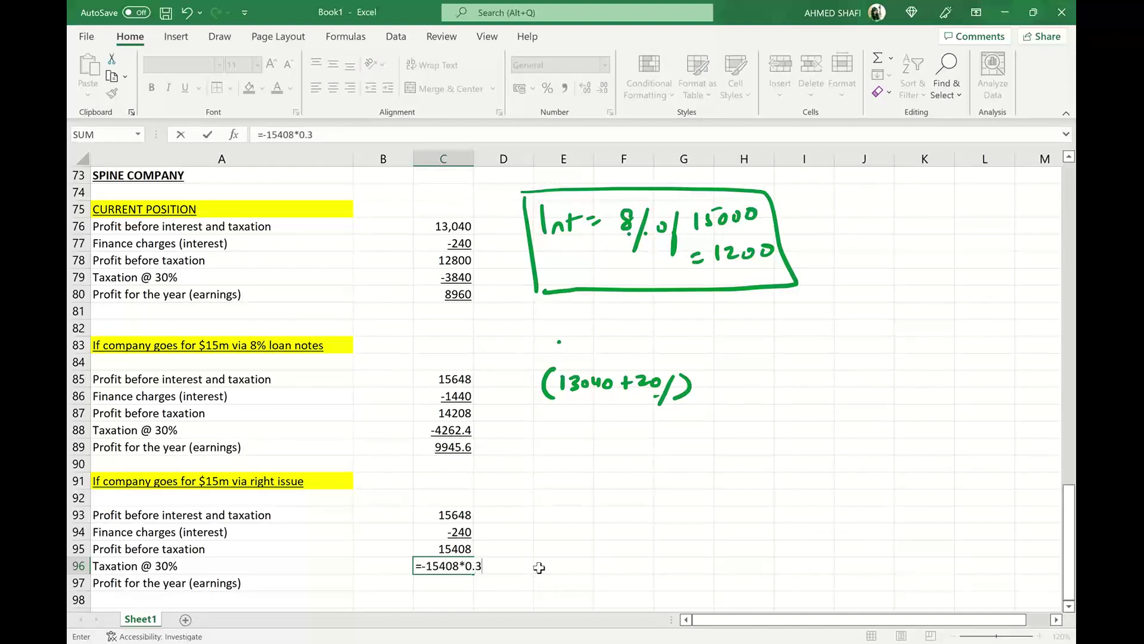
{"action": "key", "text": "ctrl+Return"}
{"action": "key", "text": "Return"}
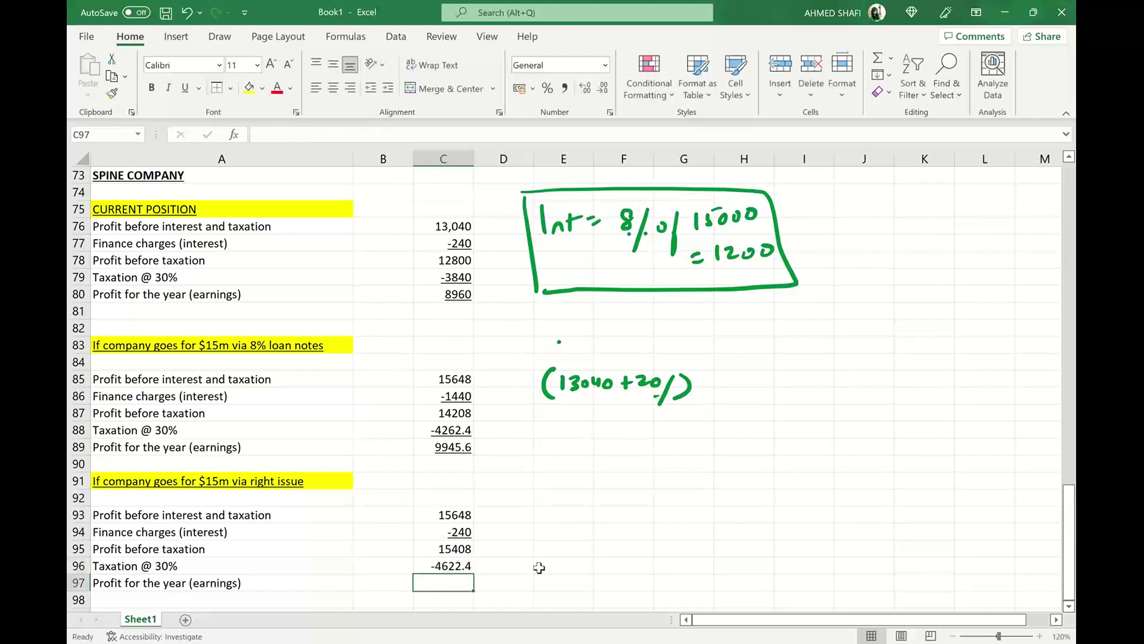
{"action": "left_click", "coordinate": [453, 567]}
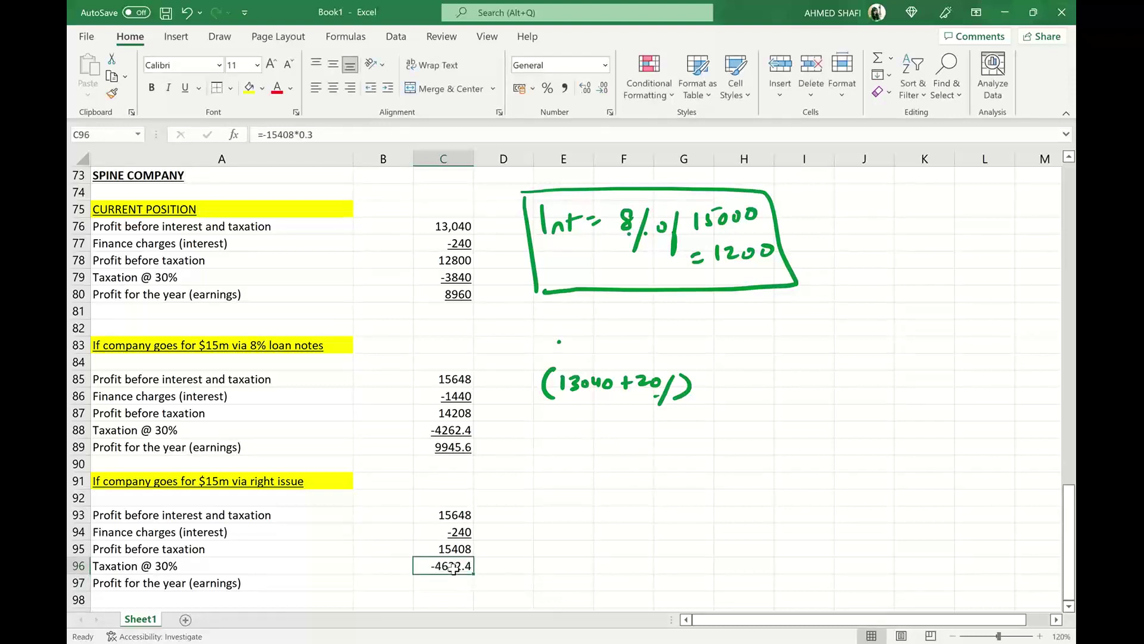
{"action": "left_click", "coordinate": [184, 88]}
- Calculate profit for the year for the right issue case in C97 as =15408-4622.4
{"action": "left_click", "coordinate": [435, 582]}
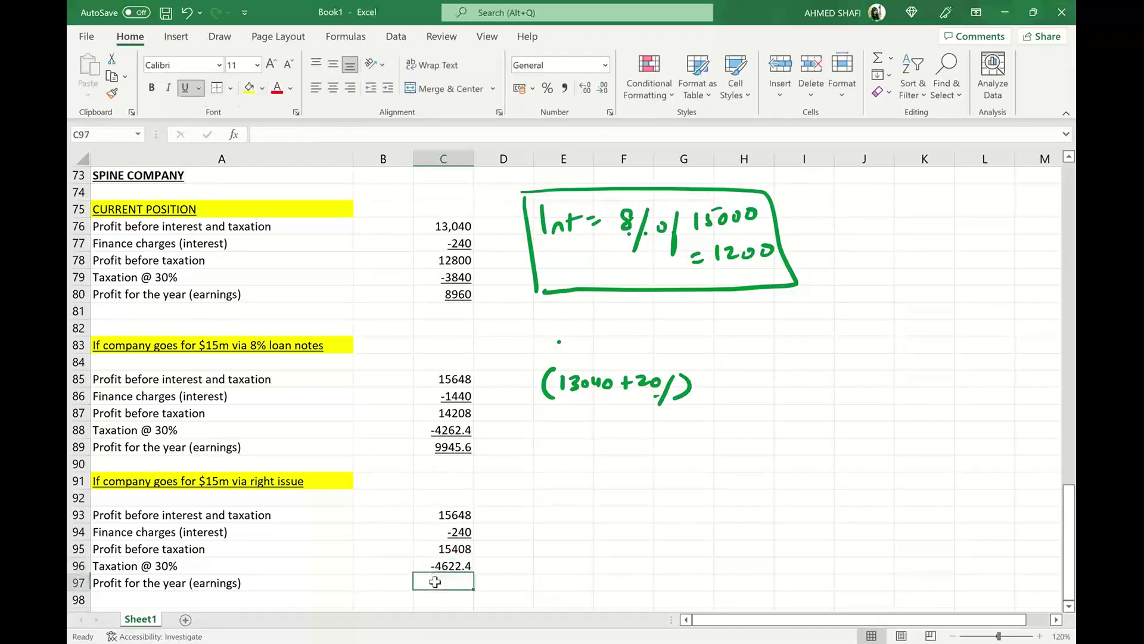
{"action": "type", "text": "=154"}
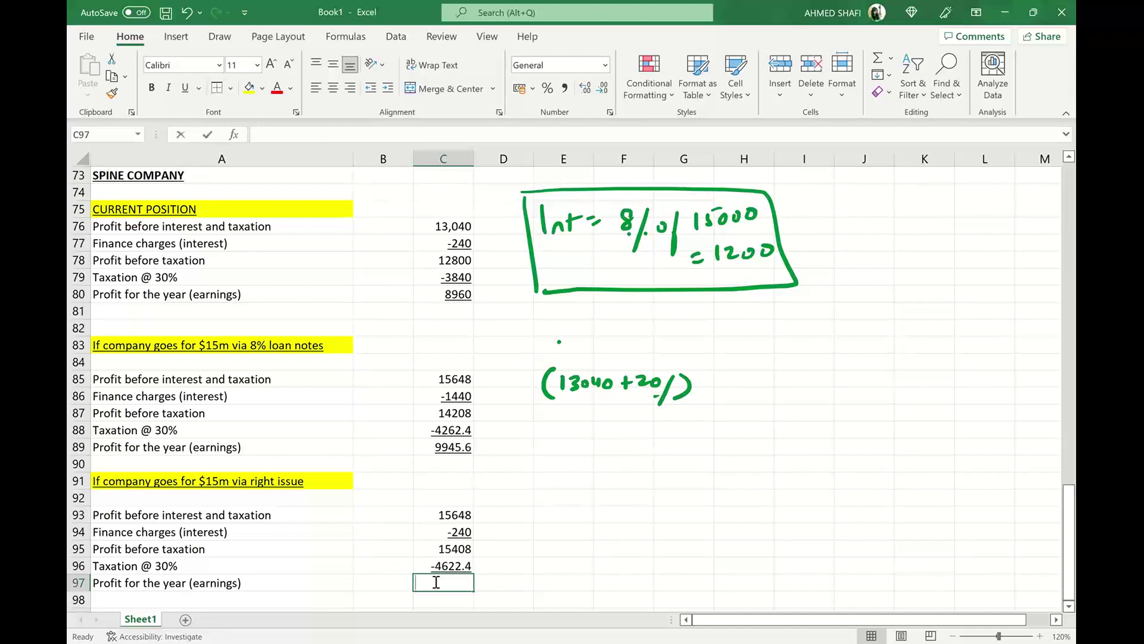
{"action": "type", "text": "08"}
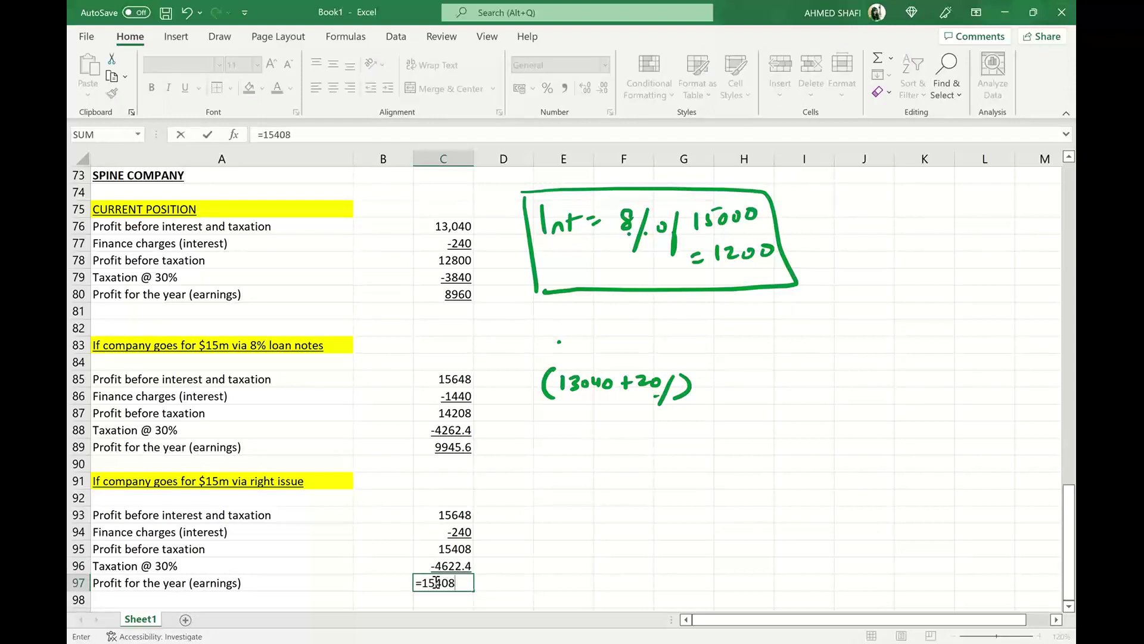
{"action": "type", "text": "-4622.4"}
{"action": "key", "text": "Return"}
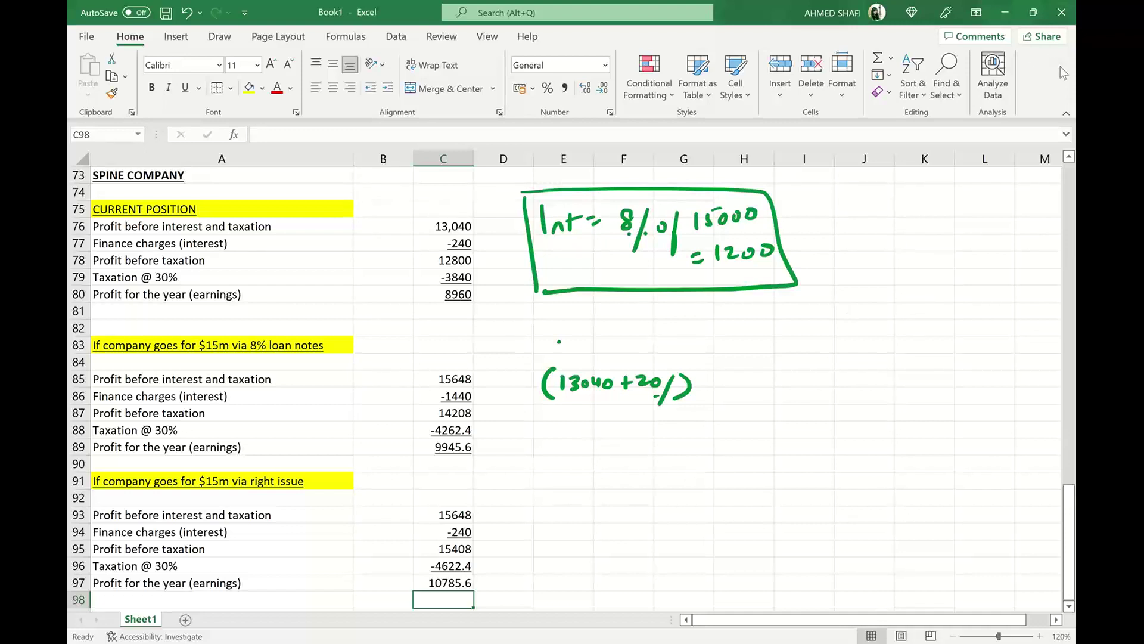
{"action": "left_click", "coordinate": [975, 401]}
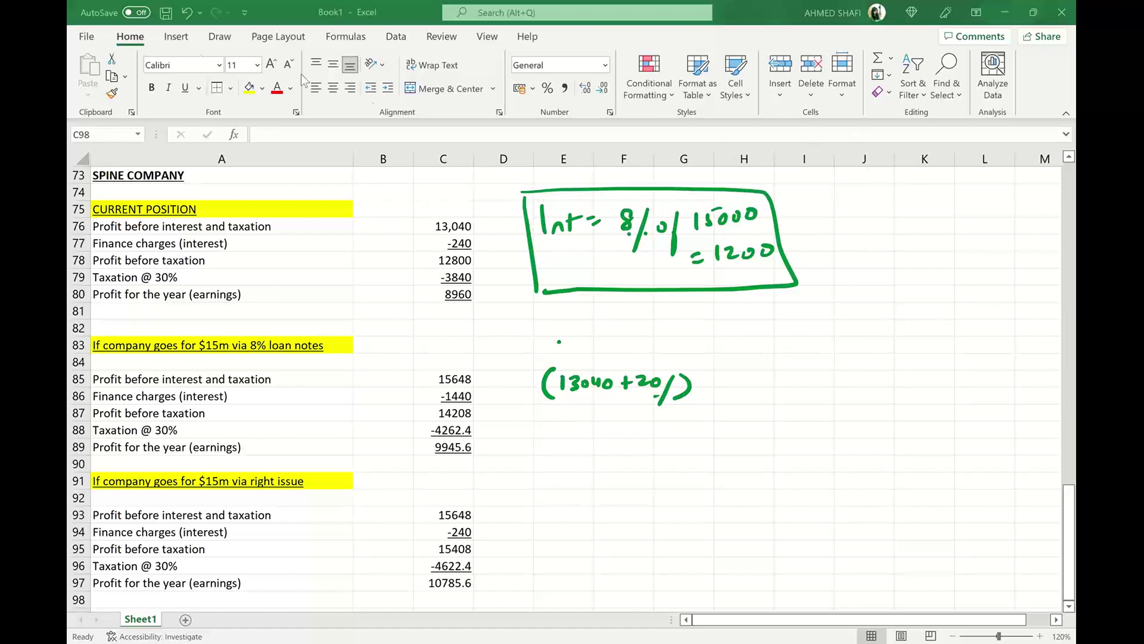
- Erase all the green handwritten notes beside the profit calculations and switch back to the green pen
{"action": "left_click", "coordinate": [220, 36]}
{"action": "left_click", "coordinate": [161, 74]}
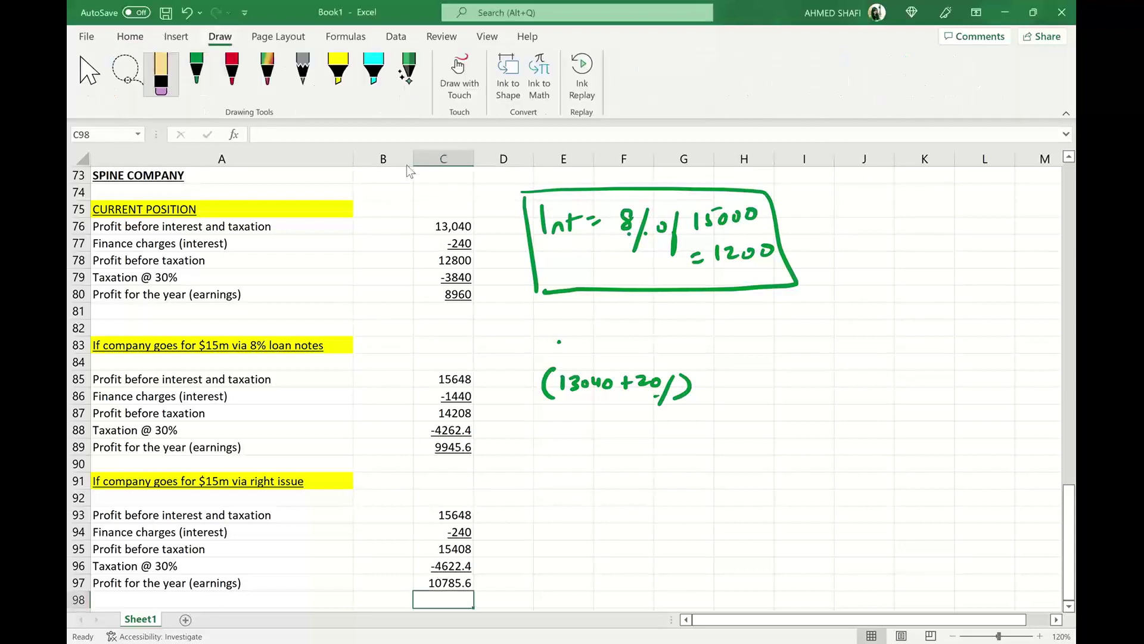
{"action": "mouse_move", "coordinate": [525, 238]}
{"action": "left_mouse_down"}
{"action": "mouse_move", "coordinate": [544, 219]}
{"action": "mouse_move", "coordinate": [644, 232]}
{"action": "mouse_move", "coordinate": [724, 218]}
{"action": "mouse_move", "coordinate": [768, 253]}
{"action": "mouse_move", "coordinate": [696, 255]}
{"action": "left_mouse_up"}
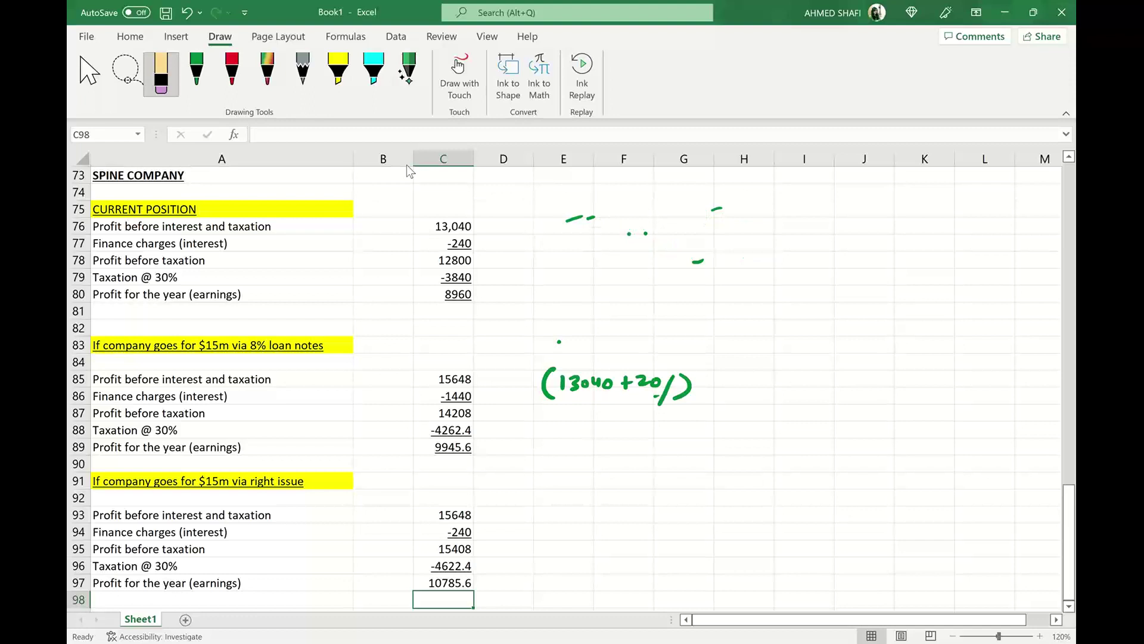
{"action": "mouse_move", "coordinate": [710, 210]}
{"action": "left_mouse_down"}
{"action": "mouse_move", "coordinate": [724, 209]}
{"action": "mouse_move", "coordinate": [696, 261]}
{"action": "left_mouse_up"}
{"action": "left_click_drag", "start_coordinate": [594, 218], "coordinate": [565, 220]}
{"action": "mouse_move", "coordinate": [555, 369]}
{"action": "left_mouse_down"}
{"action": "mouse_move", "coordinate": [544, 398]}
{"action": "mouse_move", "coordinate": [559, 342]}
{"action": "mouse_move", "coordinate": [667, 397]}
{"action": "mouse_move", "coordinate": [685, 387]}
{"action": "left_mouse_up"}
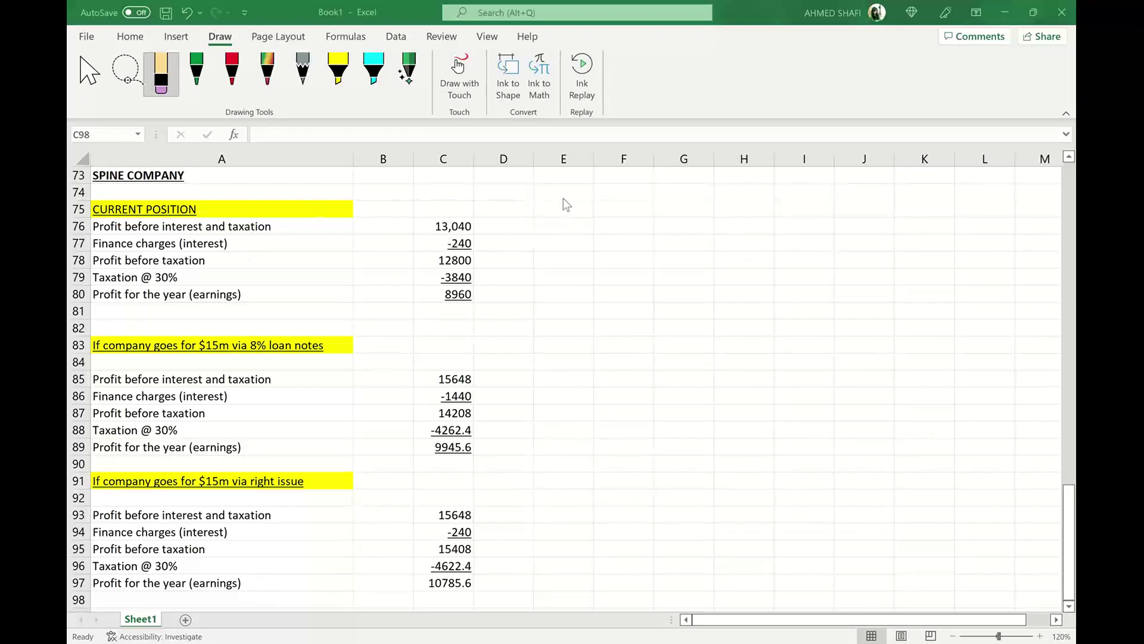
{"action": "left_click", "coordinate": [196, 72]}
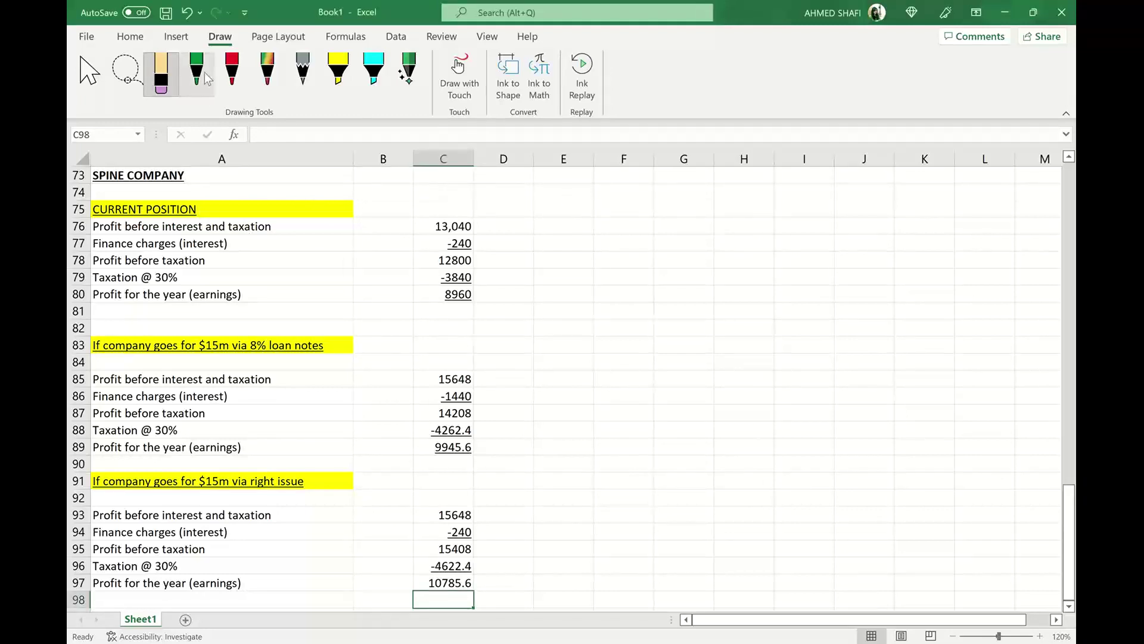
- Handwrite the green heading "some ratios" above the empty area beside the current position figures and underline it
{"action": "mouse_move", "coordinate": [576, 188]}
{"action": "left_mouse_down"}
{"action": "mouse_move", "coordinate": [564, 204]}
{"action": "mouse_move", "coordinate": [587, 194]}
{"action": "left_mouse_up"}
{"action": "left_click_drag", "start_coordinate": [593, 204], "coordinate": [627, 198]}
{"action": "left_click_drag", "start_coordinate": [638, 188], "coordinate": [668, 198]}
{"action": "left_click_drag", "start_coordinate": [674, 175], "coordinate": [674, 196]}
{"action": "left_click_drag", "start_coordinate": [680, 187], "coordinate": [706, 191]}
{"action": "left_click_drag", "start_coordinate": [679, 174], "coordinate": [696, 170]}
{"action": "left_click_drag", "start_coordinate": [561, 211], "coordinate": [712, 218]}
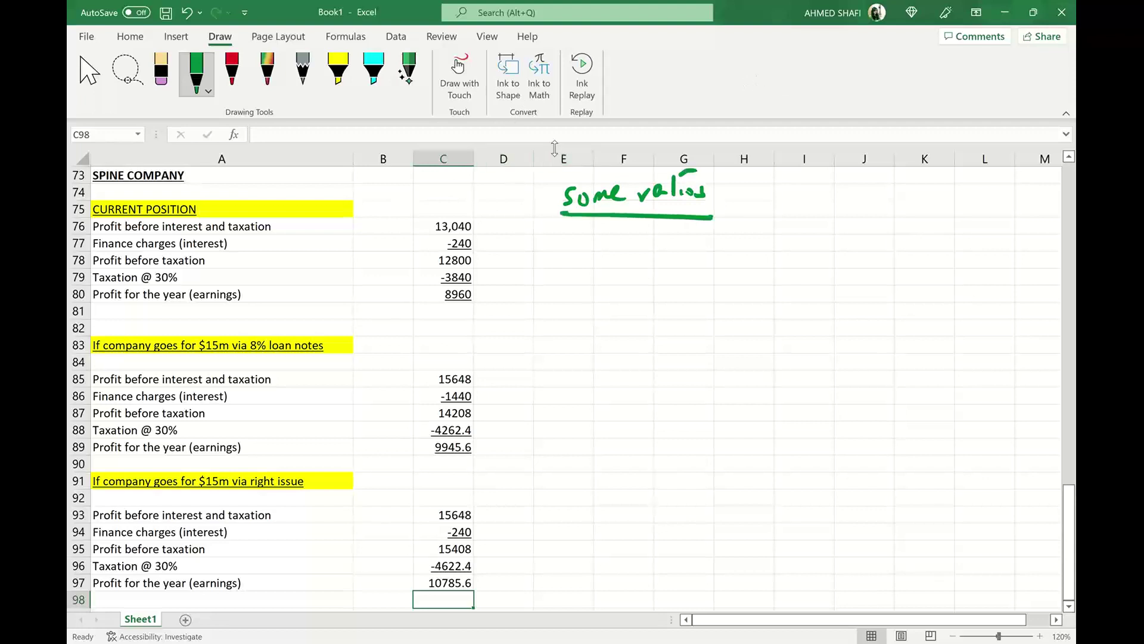
- Handwrite the note "No formal rule" beside the ratios heading and enclose it in brackets
{"action": "left_click_drag", "start_coordinate": [749, 197], "coordinate": [765, 181]}
{"action": "mouse_move", "coordinate": [773, 187]}
{"action": "left_mouse_down"}
{"action": "mouse_move", "coordinate": [769, 197]}
{"action": "mouse_move", "coordinate": [782, 188]}
{"action": "left_mouse_up"}
{"action": "mouse_move", "coordinate": [755, 204]}
{"action": "left_mouse_down"}
{"action": "mouse_move", "coordinate": [750, 231]}
{"action": "mouse_move", "coordinate": [758, 214]}
{"action": "left_mouse_up"}
{"action": "left_click_drag", "start_coordinate": [763, 215], "coordinate": [796, 210]}
{"action": "left_click_drag", "start_coordinate": [801, 208], "coordinate": [816, 209]}
{"action": "mouse_move", "coordinate": [821, 195]}
{"action": "left_mouse_down"}
{"action": "mouse_move", "coordinate": [818, 215]}
{"action": "mouse_move", "coordinate": [775, 236]}
{"action": "left_mouse_up"}
{"action": "left_click_drag", "start_coordinate": [776, 238], "coordinate": [798, 249]}
{"action": "left_click_drag", "start_coordinate": [800, 247], "coordinate": [809, 245]}
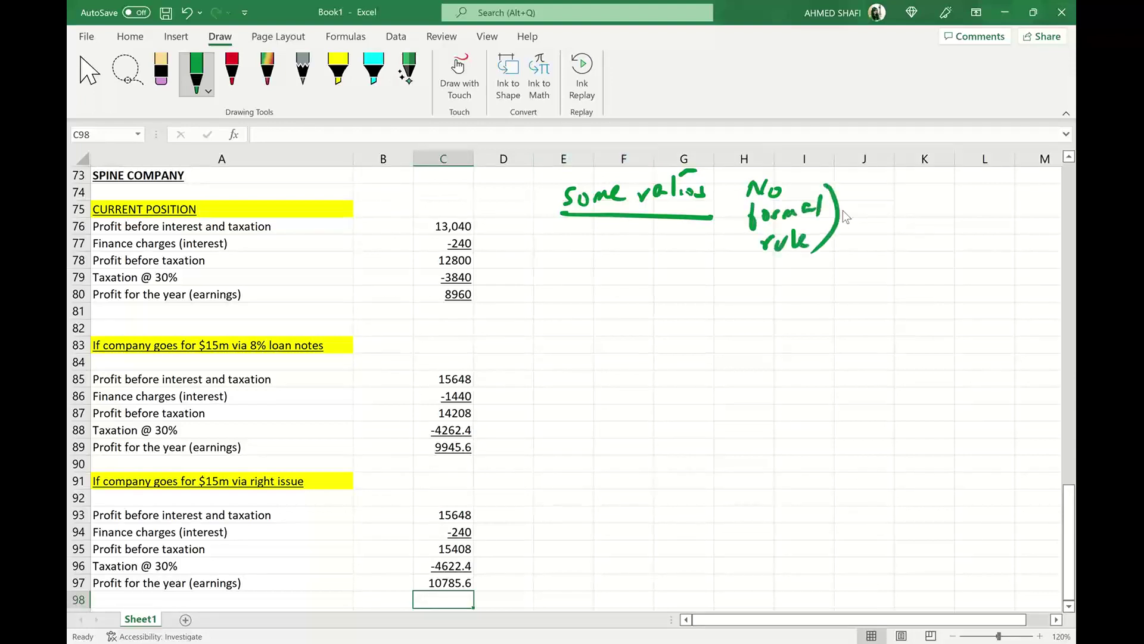
{"action": "left_click_drag", "start_coordinate": [750, 174], "coordinate": [748, 262]}
{"action": "left_click_drag", "start_coordinate": [829, 184], "coordinate": [807, 253]}
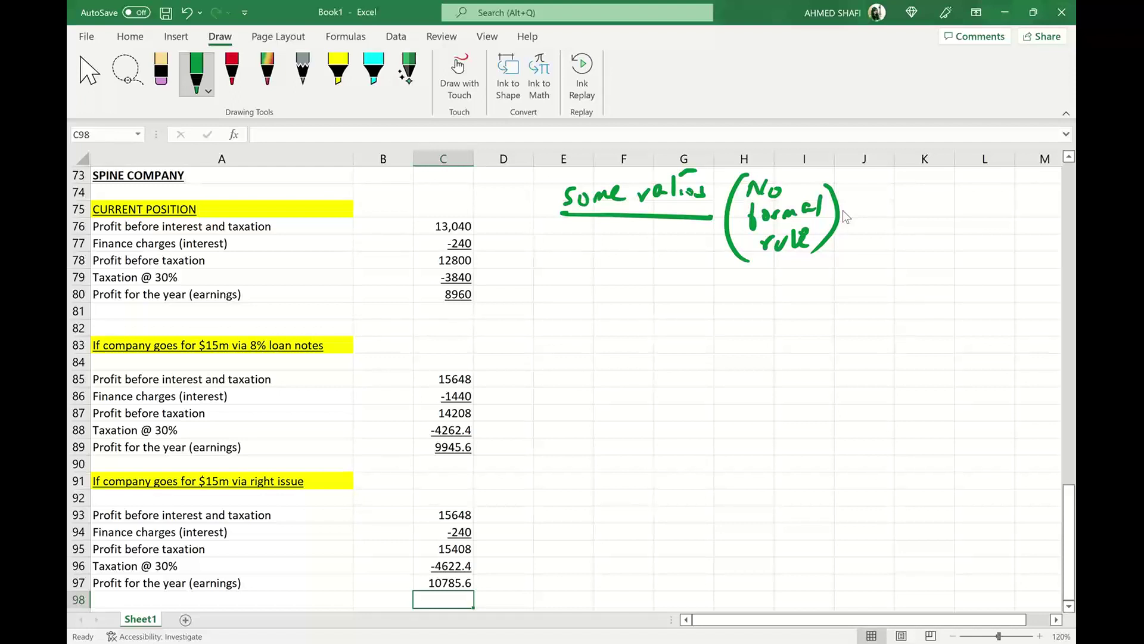
- Erase the words "formal rule" inside the brackets and rewrite them more neatly with the green pen
{"action": "left_click", "coordinate": [161, 72]}
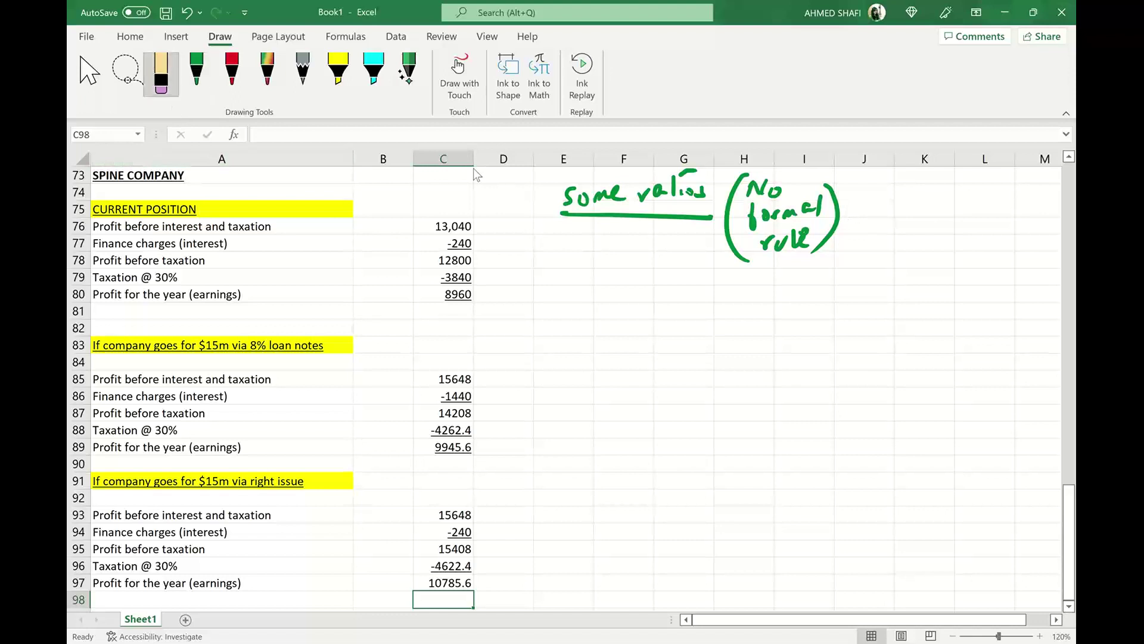
{"action": "mouse_move", "coordinate": [751, 221]}
{"action": "left_mouse_down"}
{"action": "mouse_move", "coordinate": [820, 202]}
{"action": "mouse_move", "coordinate": [769, 241]}
{"action": "mouse_move", "coordinate": [804, 233]}
{"action": "left_mouse_up"}
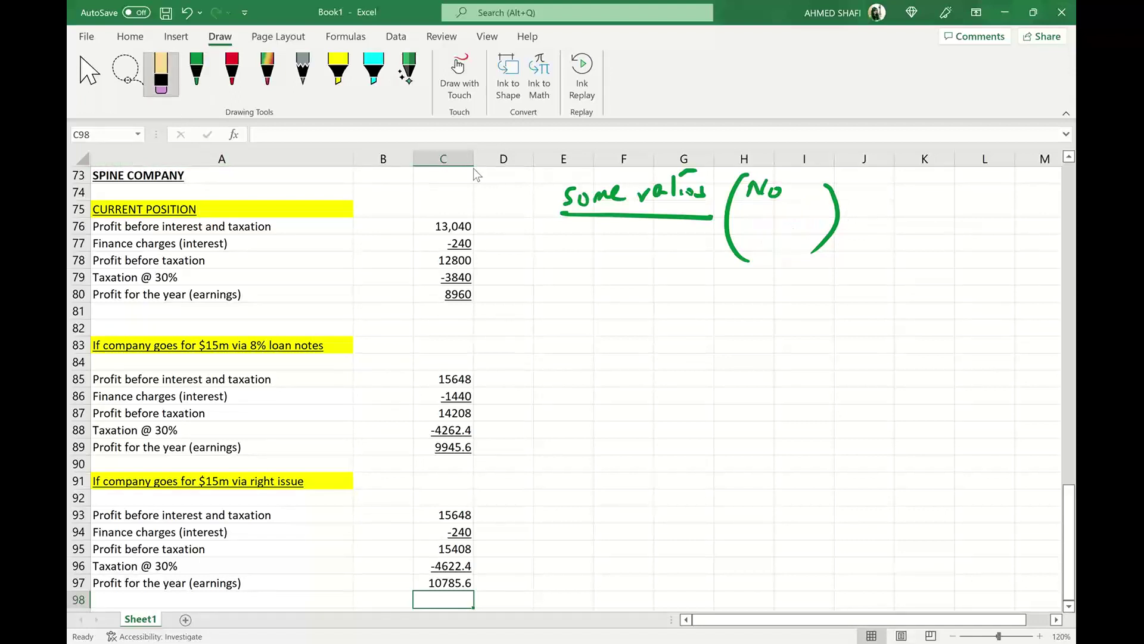
{"action": "left_click", "coordinate": [201, 62]}
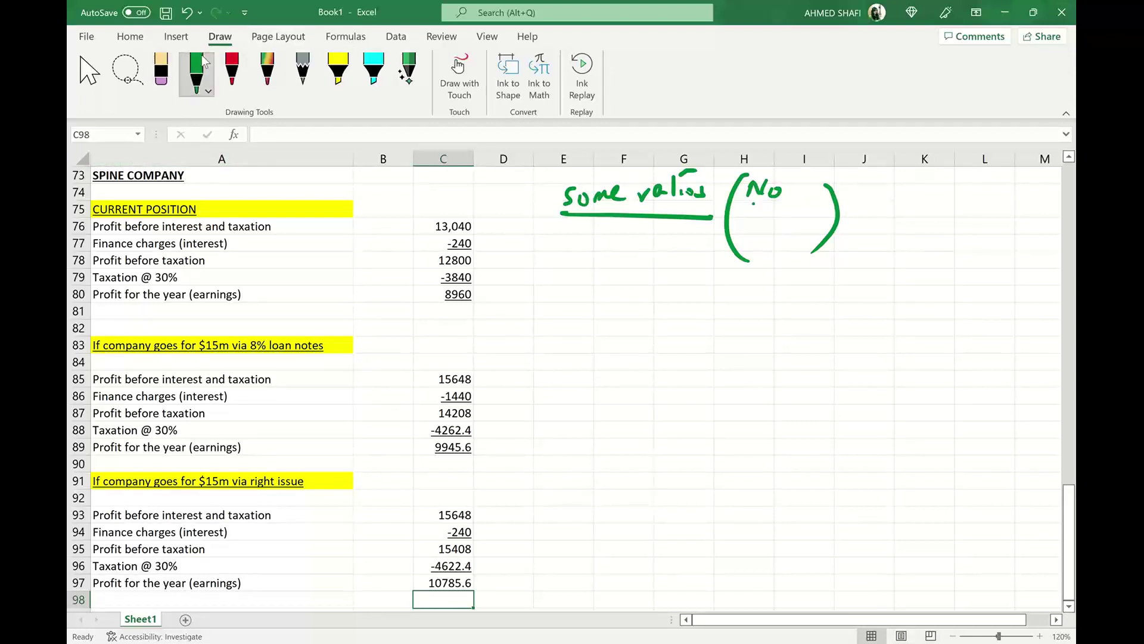
{"action": "mouse_move", "coordinate": [752, 204]}
{"action": "left_mouse_down"}
{"action": "mouse_move", "coordinate": [764, 219]}
{"action": "mouse_move", "coordinate": [816, 208]}
{"action": "mouse_move", "coordinate": [765, 257]}
{"action": "mouse_move", "coordinate": [795, 230]}
{"action": "mouse_move", "coordinate": [814, 238]}
{"action": "left_mouse_up"}
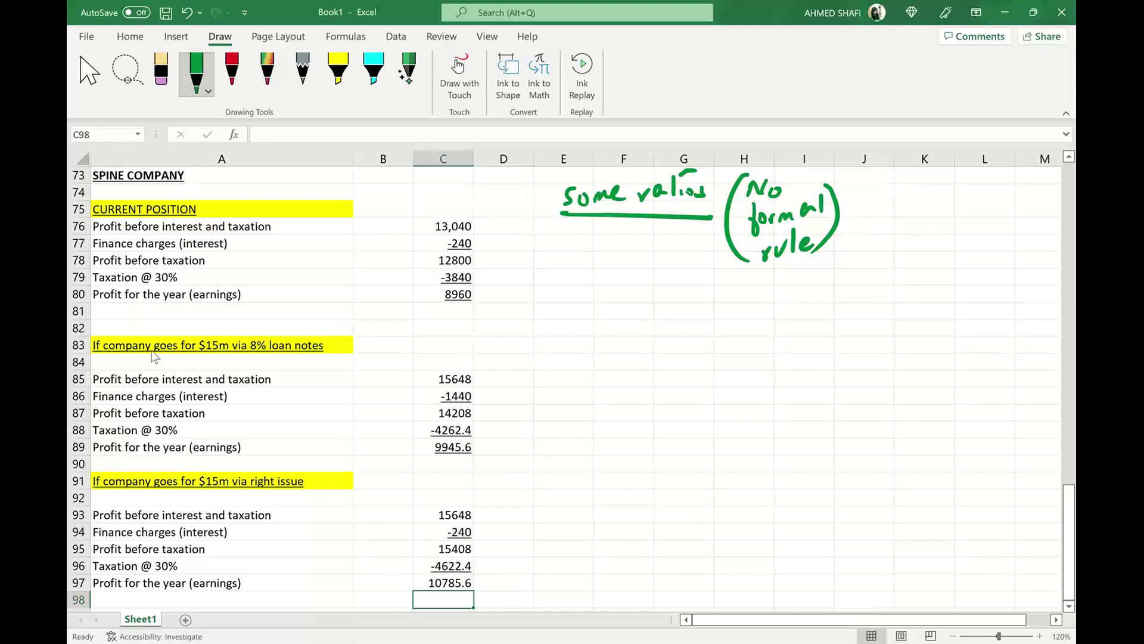
- Handwrite "EPS" in green below the ratios heading and double-underline it
{"action": "mouse_move", "coordinate": [549, 253]}
{"action": "left_mouse_down"}
{"action": "mouse_move", "coordinate": [552, 276]}
{"action": "mouse_move", "coordinate": [565, 278]}
{"action": "left_mouse_up"}
{"action": "mouse_move", "coordinate": [581, 260]}
{"action": "left_mouse_down"}
{"action": "mouse_move", "coordinate": [570, 274]}
{"action": "mouse_move", "coordinate": [581, 285]}
{"action": "left_mouse_up"}
{"action": "left_click_drag", "start_coordinate": [537, 297], "coordinate": [582, 296]}
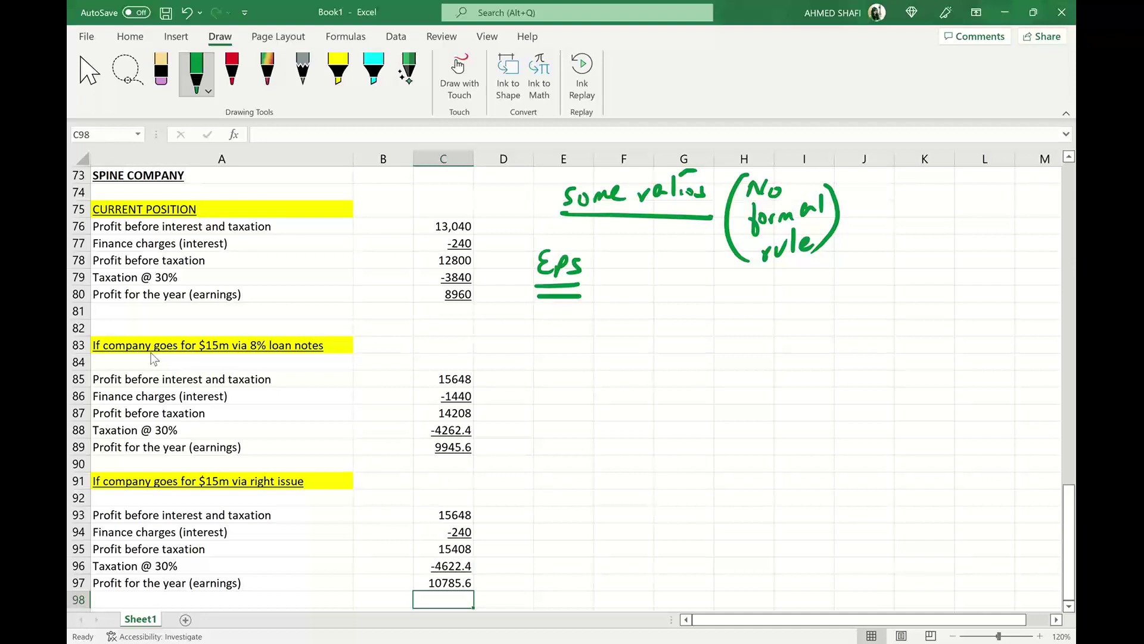
- Enter the column headings current, debt and Equity in cells F82 to H82
{"action": "left_click", "coordinate": [644, 327]}
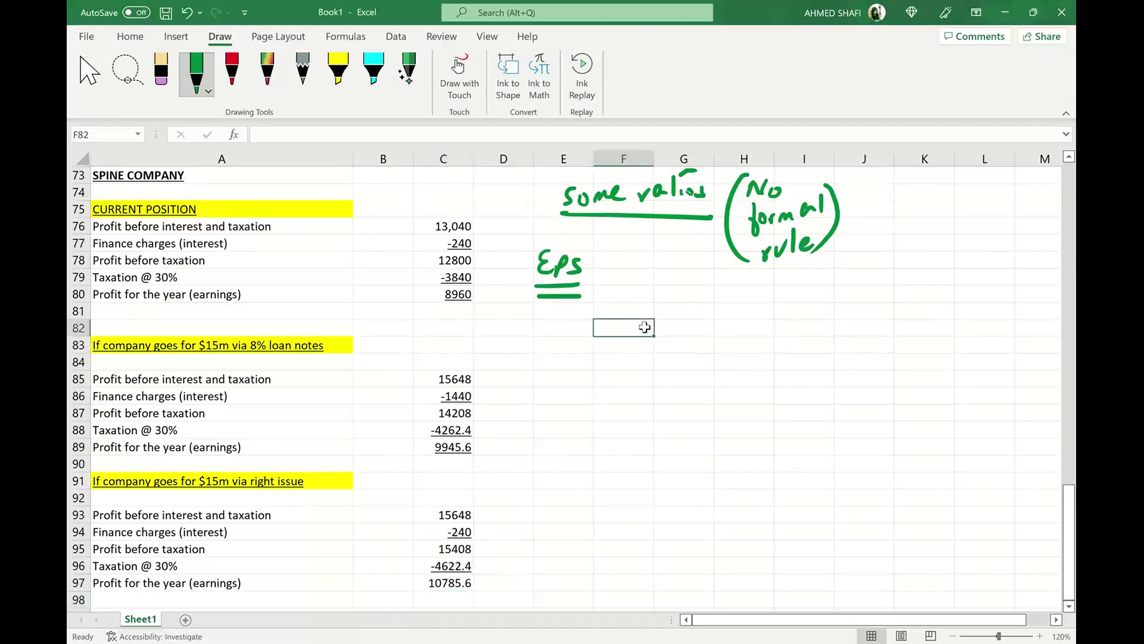
{"action": "type", "text": "current"}
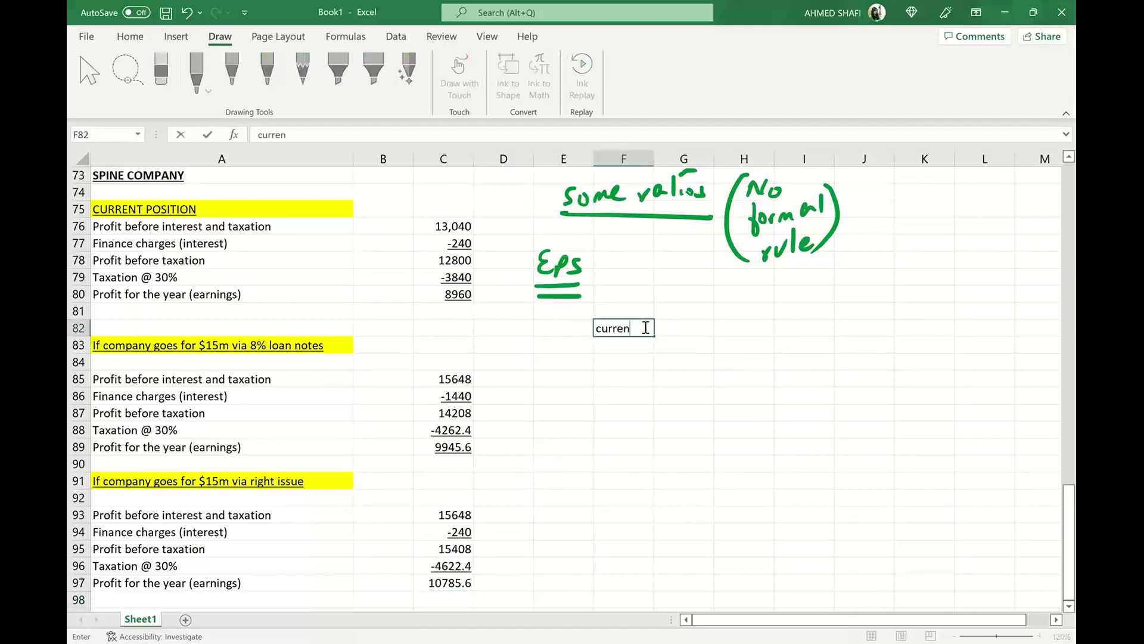
{"action": "left_click", "coordinate": [697, 328]}
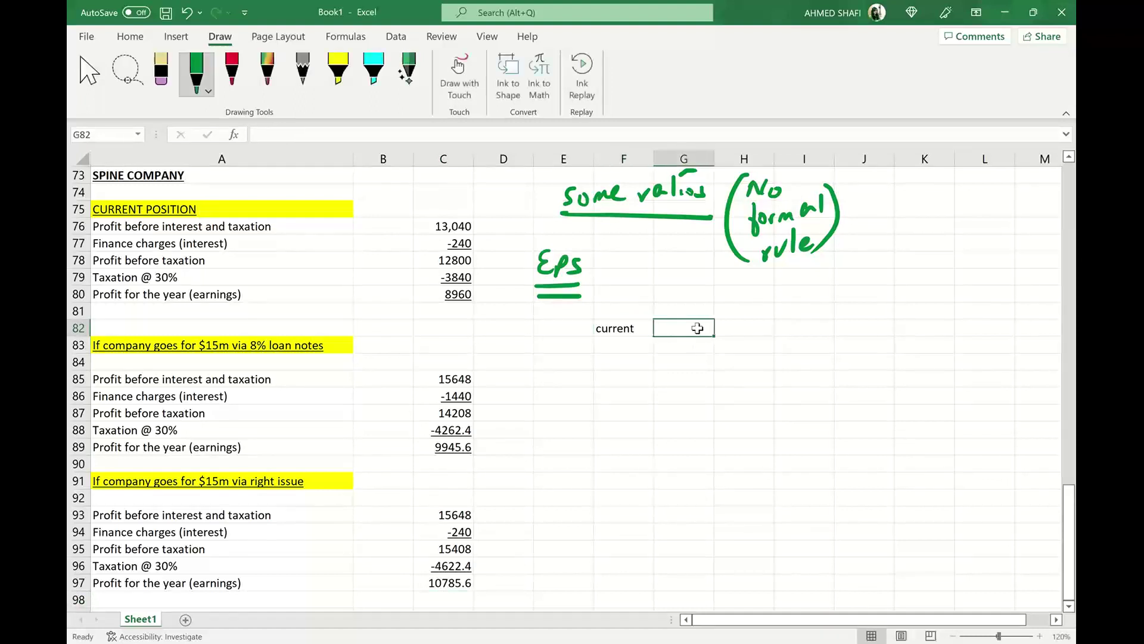
{"action": "type", "text": "debt"}
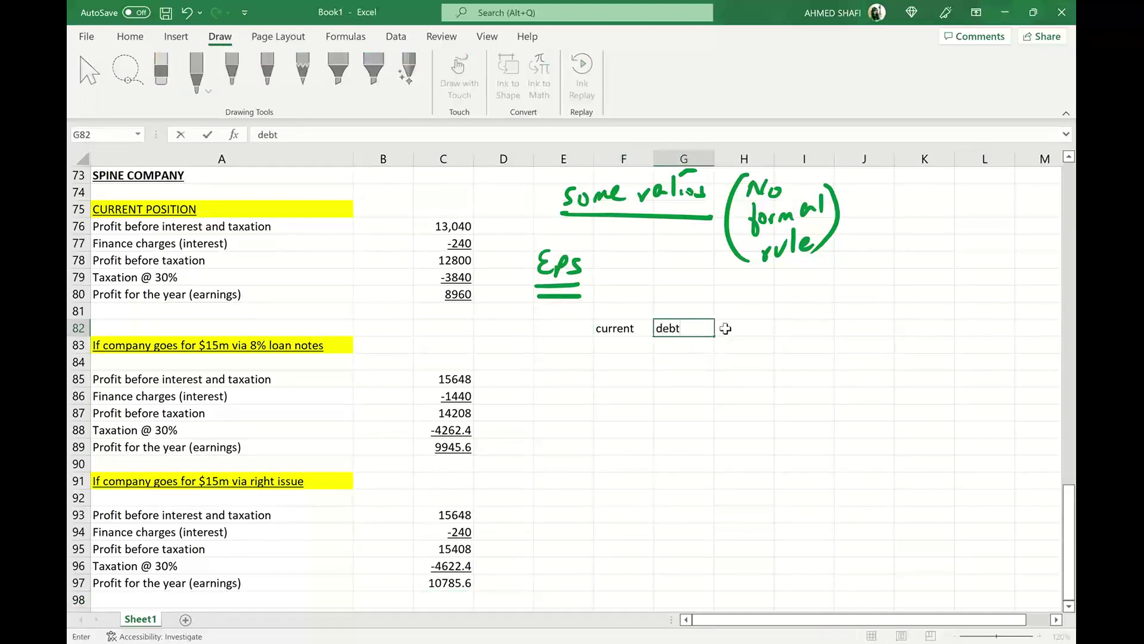
{"action": "left_click", "coordinate": [726, 328]}
{"action": "type", "text": "Equity"}
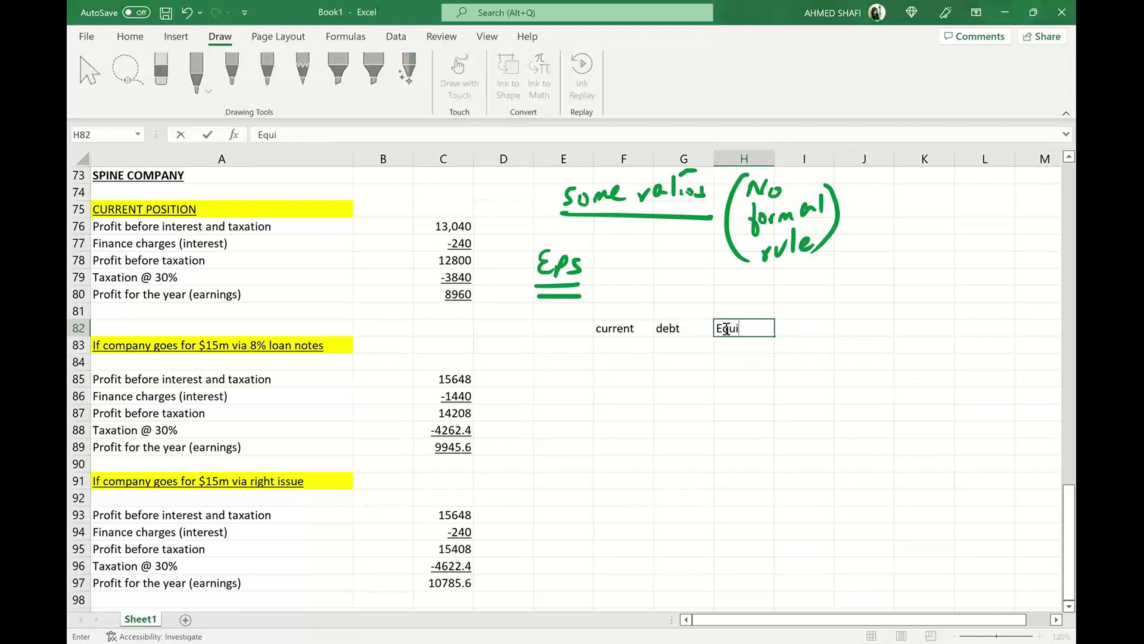
{"action": "left_click", "coordinate": [723, 382]}
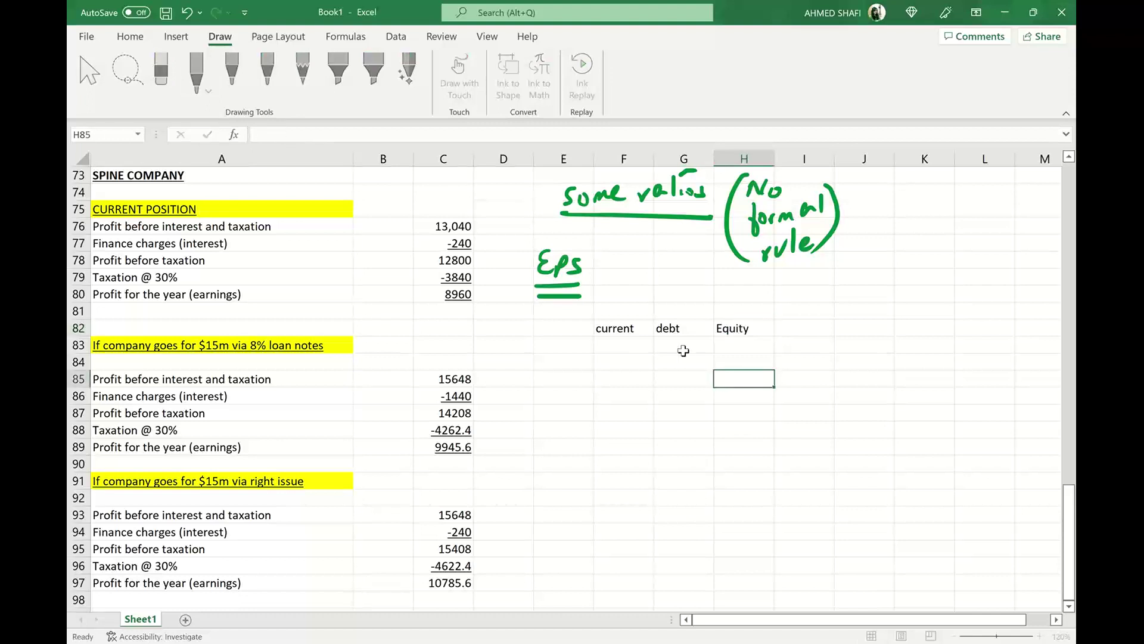
- Make the headings in F82:H82 bold and underlined
{"action": "left_click", "coordinate": [624, 326]}
{"action": "left_click_drag", "start_coordinate": [624, 326], "coordinate": [745, 327]}
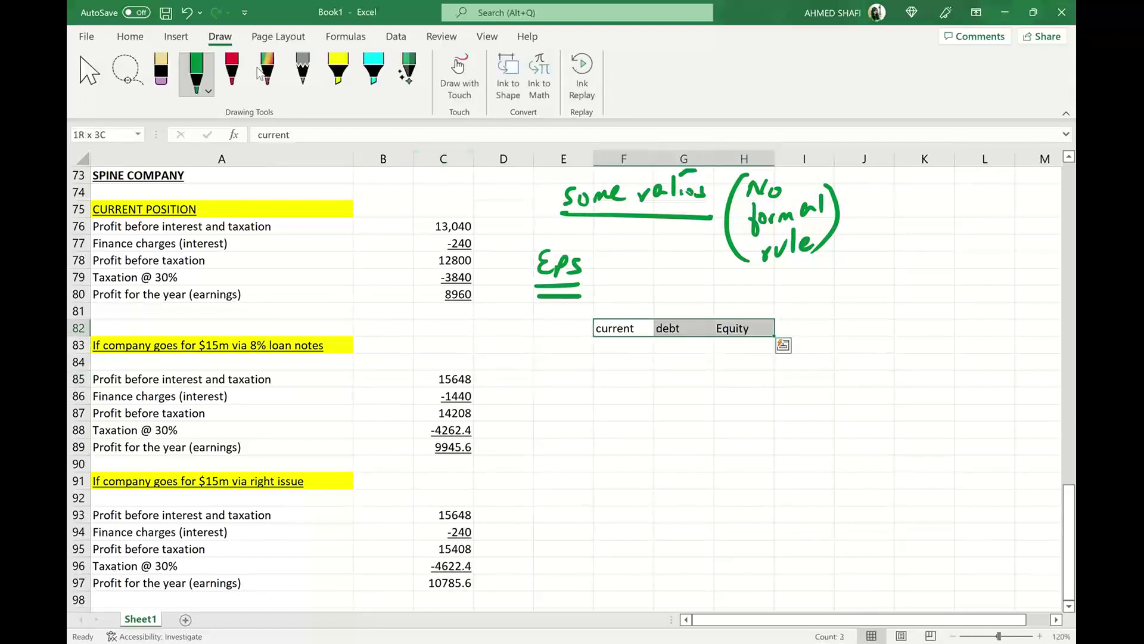
{"action": "left_click", "coordinate": [130, 37]}
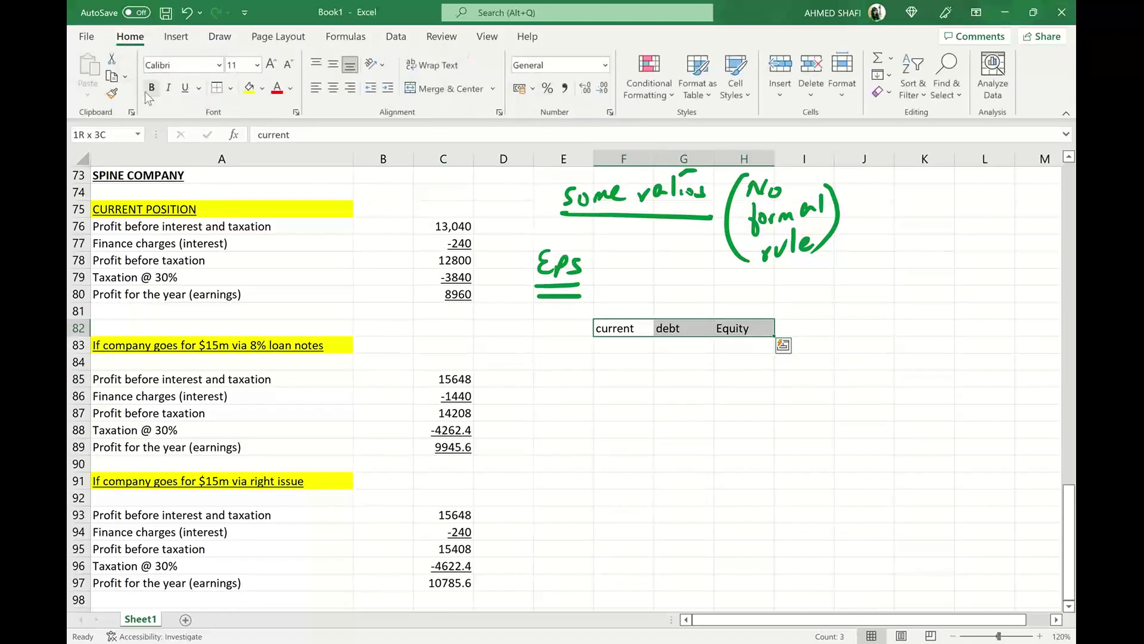
{"action": "left_click", "coordinate": [151, 88]}
{"action": "left_click", "coordinate": [185, 87]}
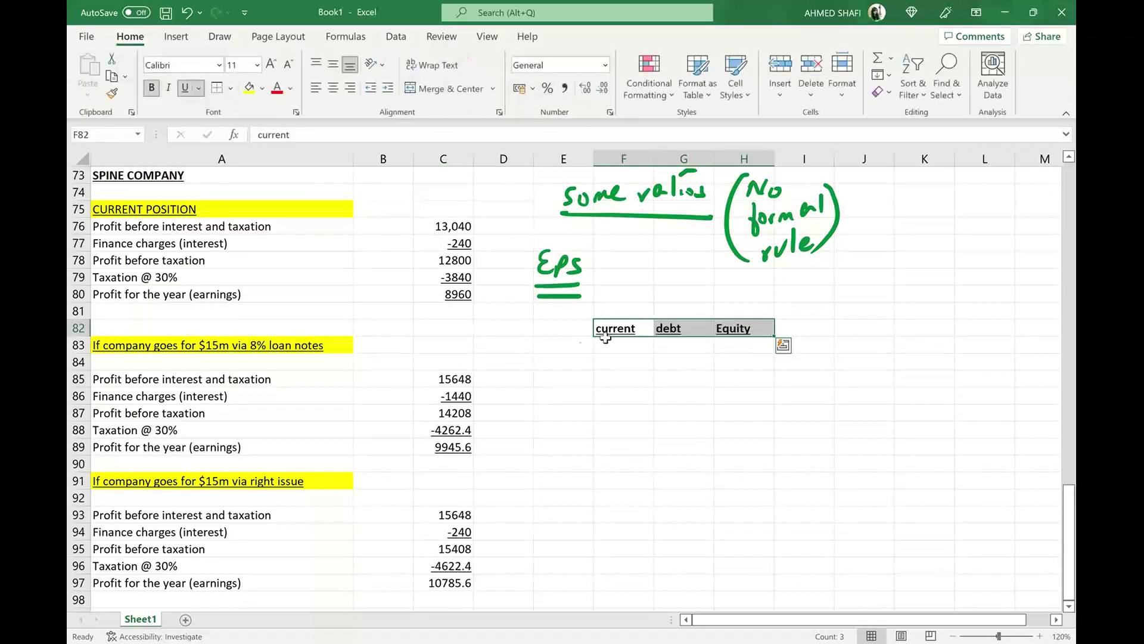
- Label E83 as EPS and calculate the current EPS in F83 as =(8960-0)/12000, ticking the current profit for the year
{"action": "left_click", "coordinate": [581, 344]}
{"action": "type", "text": "EPS"}
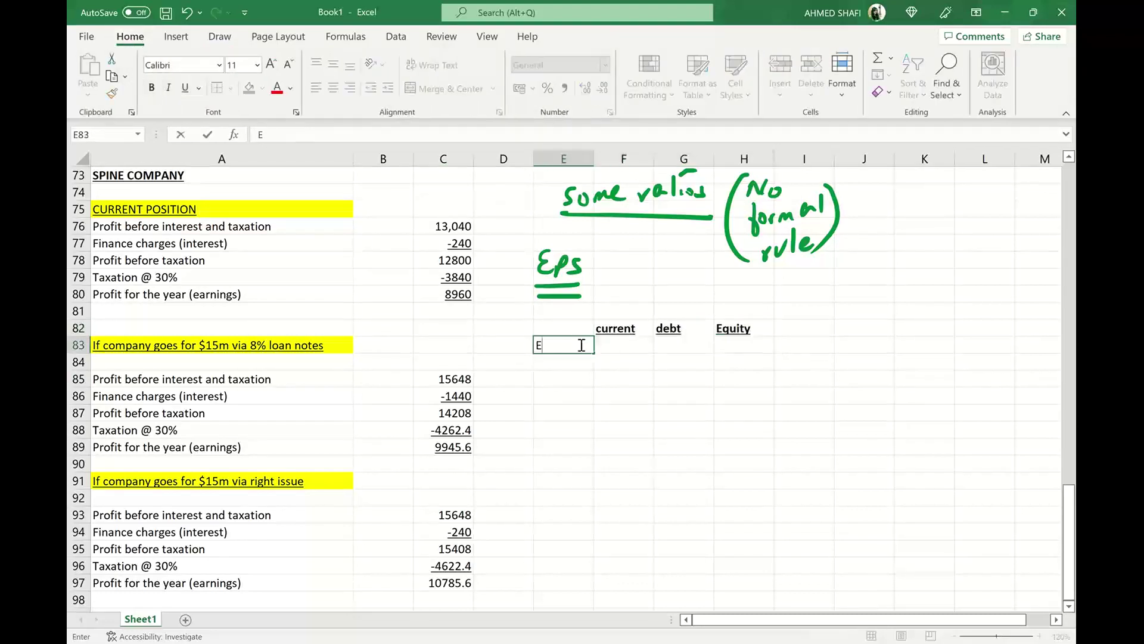
{"action": "left_click", "coordinate": [615, 346]}
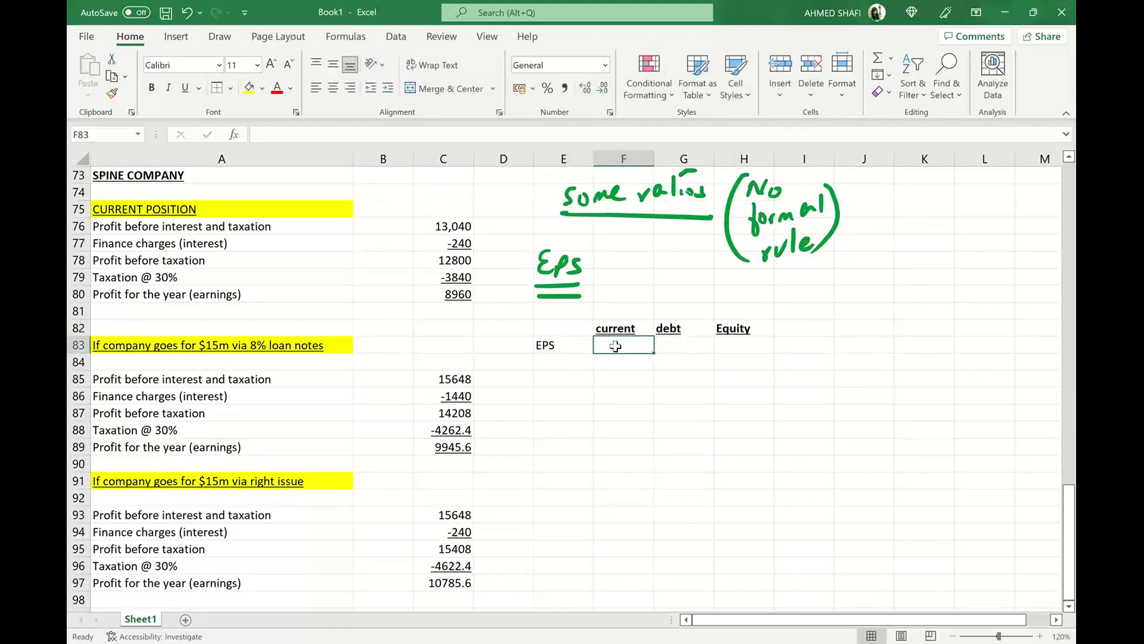
{"action": "type", "text": "="}
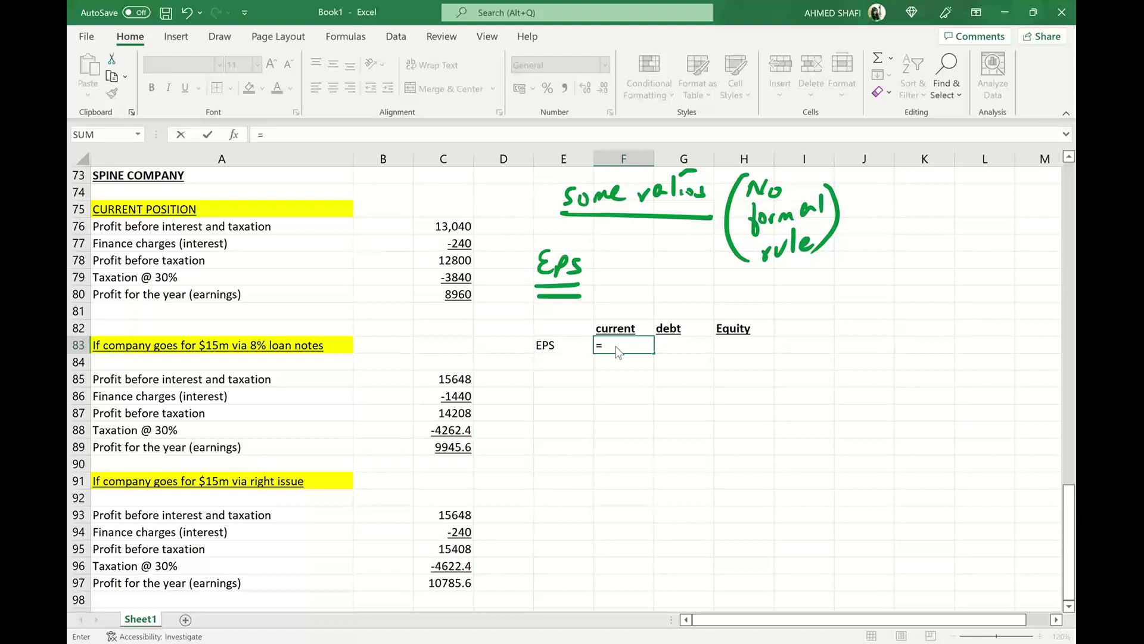
{"action": "left_click_drag", "start_coordinate": [425, 294], "coordinate": [435, 289]}
{"action": "type", "text": "8960"}
{"action": "left_click", "coordinate": [603, 345]}
{"action": "type", "text": "("}
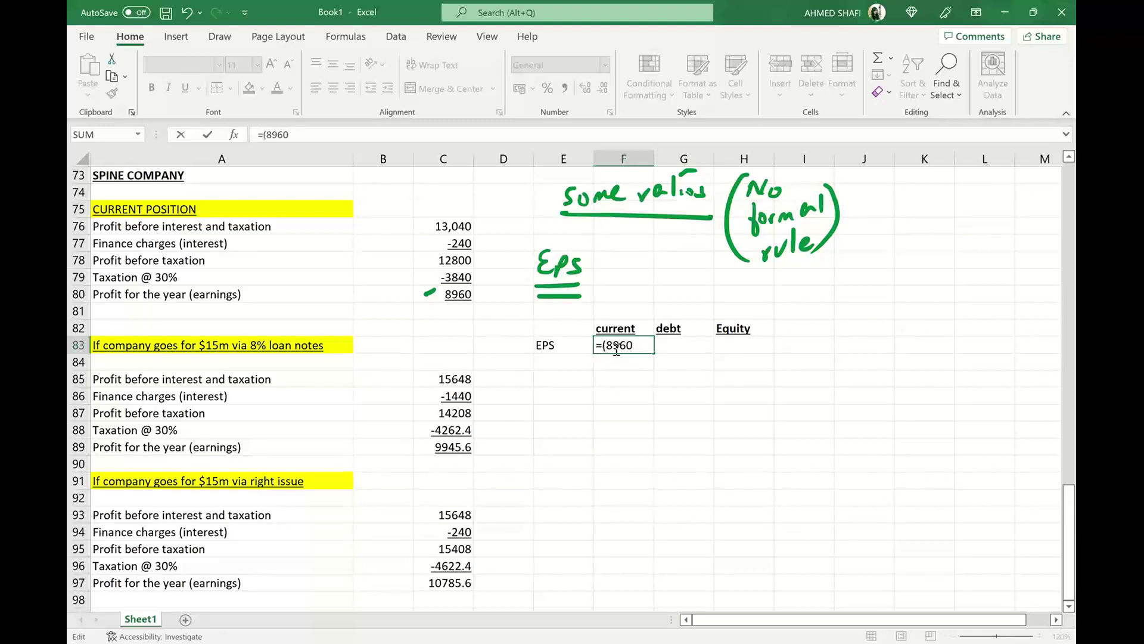
{"action": "left_click", "coordinate": [636, 345]}
{"action": "type", "text": "-0)/"}
{"action": "type", "text": "12000"}
{"action": "key", "text": "Return"}
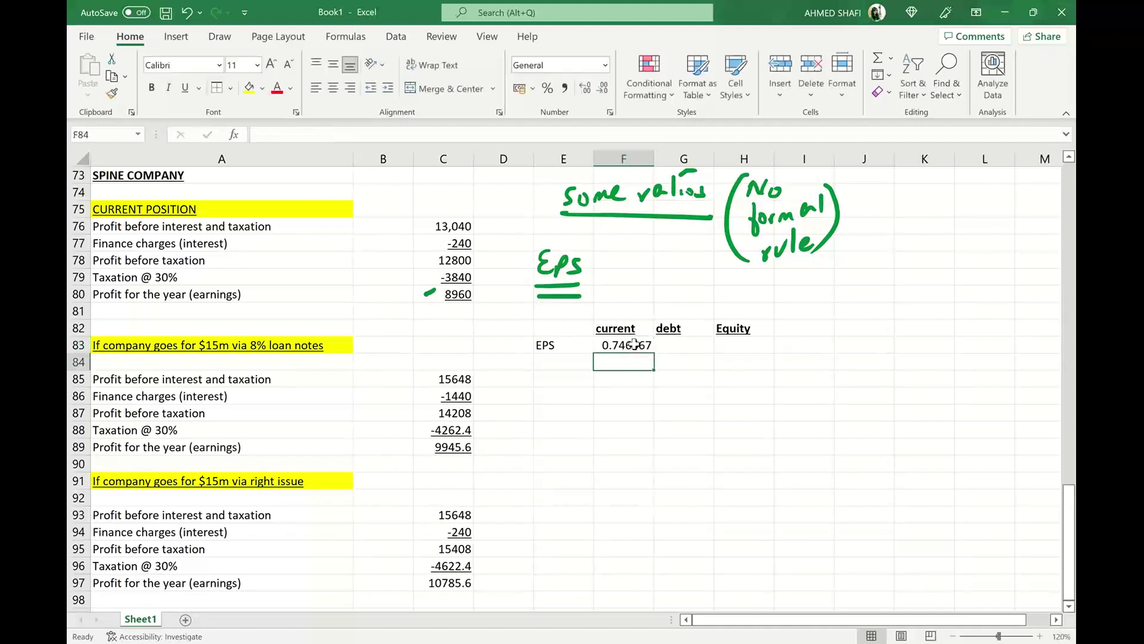
- Calculate the EPS for the debt option in G83 as =(9945.6-0)/12000
{"action": "left_click", "coordinate": [700, 343]}
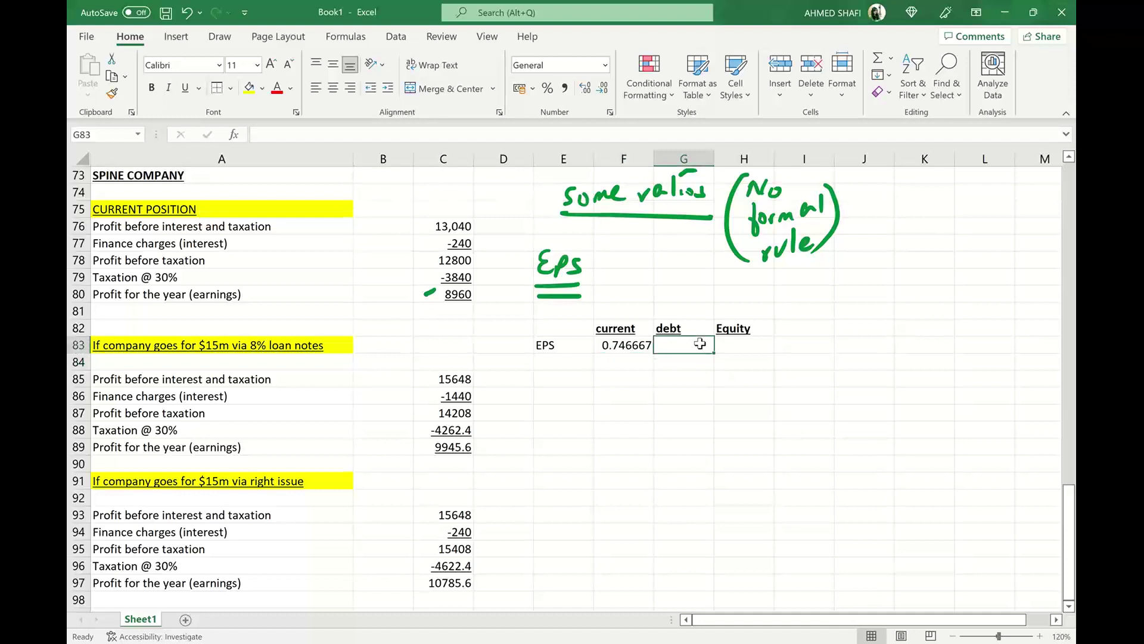
{"action": "type", "text": "="}
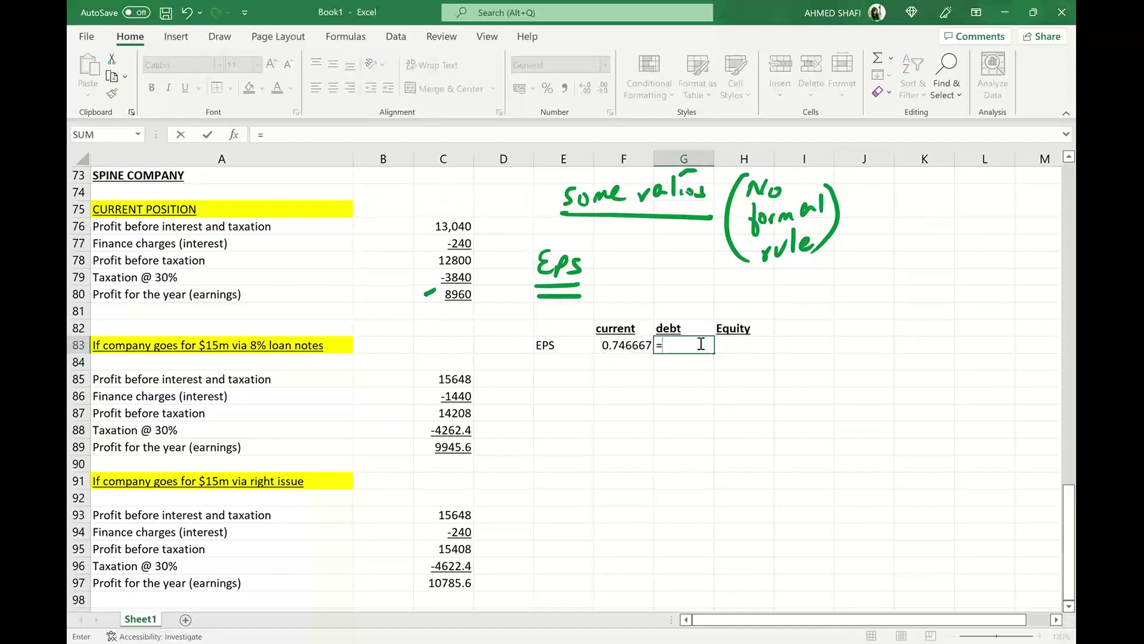
{"action": "type", "text": "(9945.6-0"}
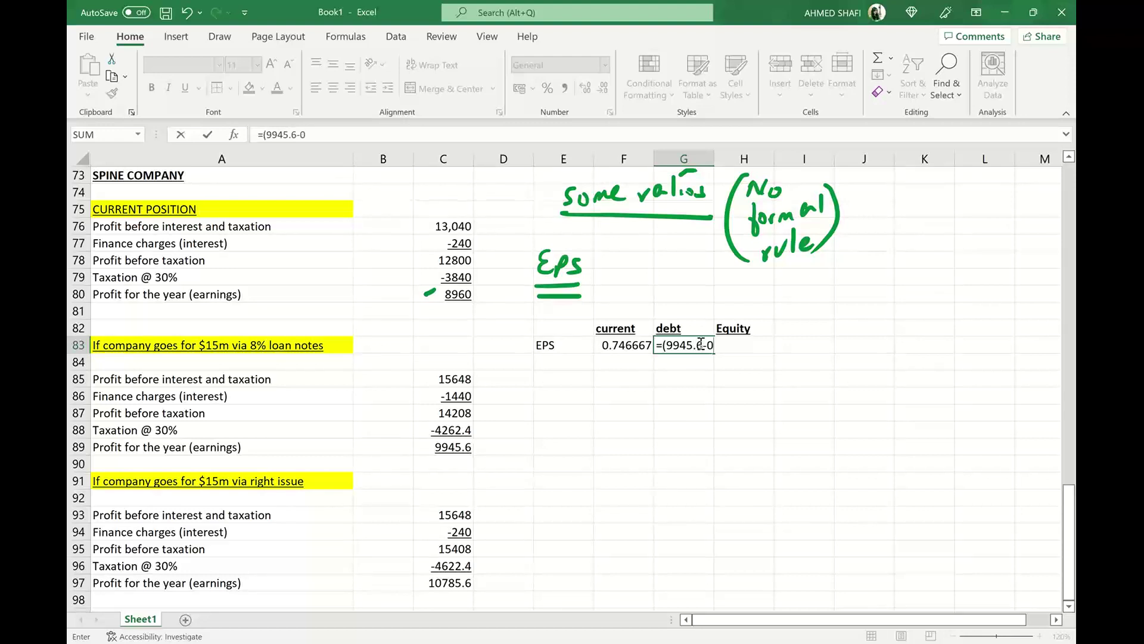
{"action": "type", "text": ")/"}
{"action": "type", "text": "12000"}
{"action": "key", "text": "ctrl+Return"}
{"action": "key", "text": "Return"}
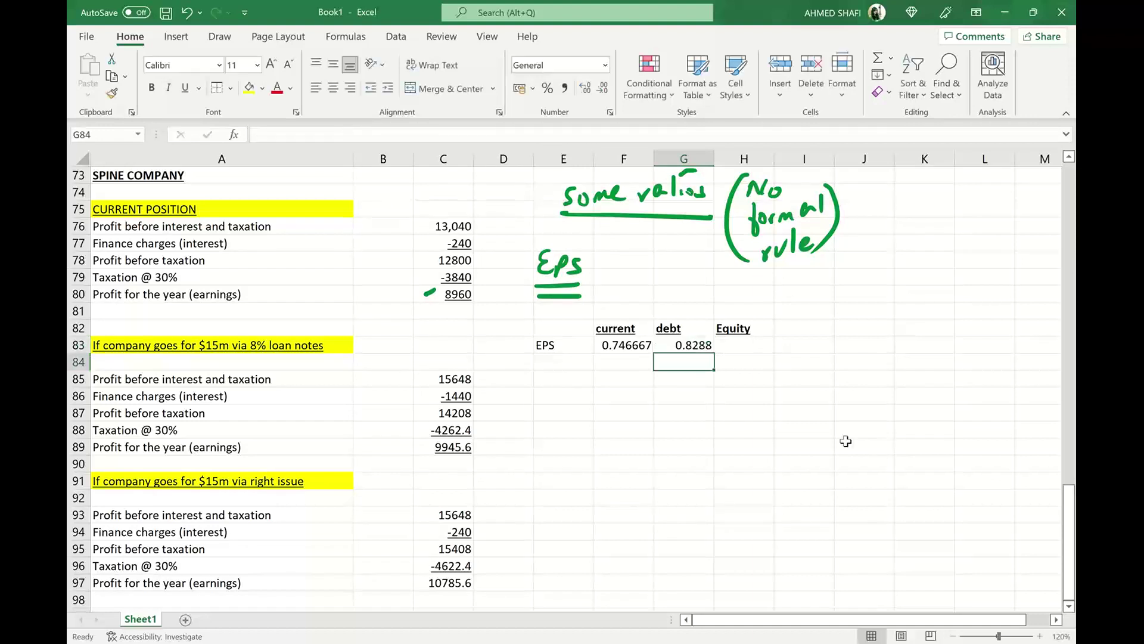
- Start the equity EPS formula in H83 with the earnings part =(10785.6-0)/
{"action": "left_click", "coordinate": [754, 345]}
{"action": "type", "text": "="}
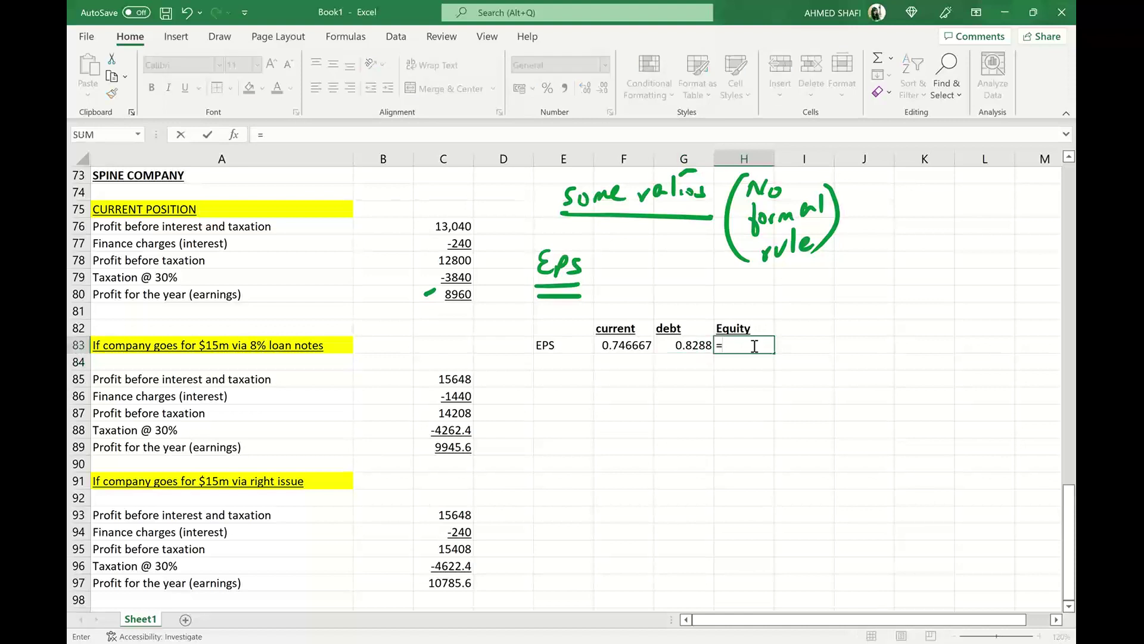
{"action": "type", "text": "(10785"}
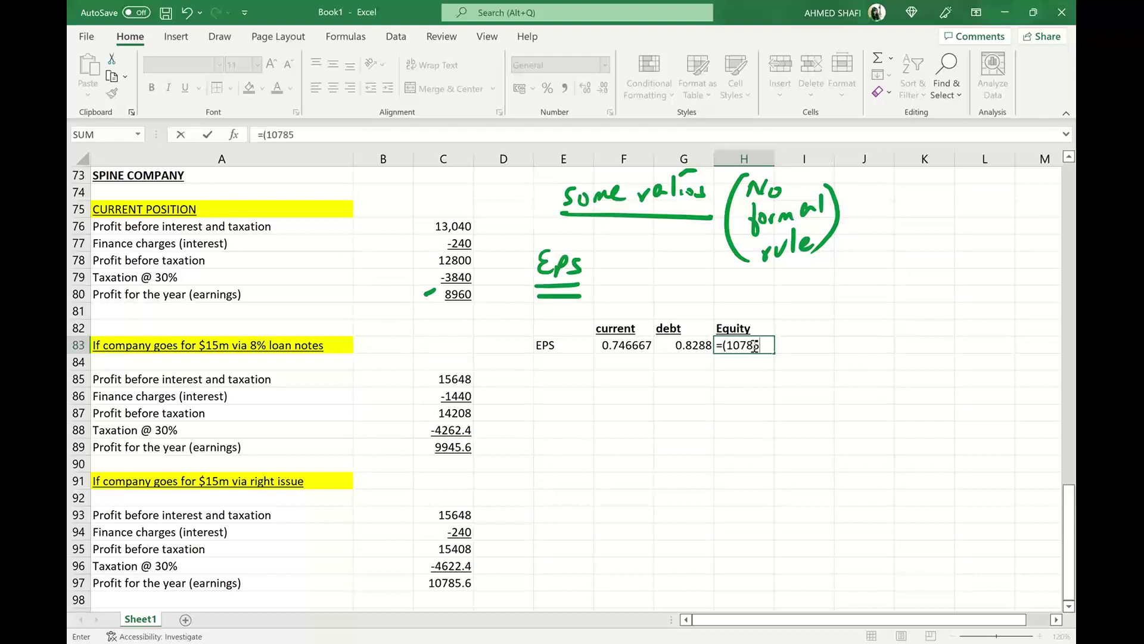
{"action": "type", "text": ".6-0)/"}
- Handwrite "12000 shares 1 for 4" beside the right issue profit and box the resulting "3000 shares"
{"action": "mouse_move", "coordinate": [513, 569]}
{"action": "left_mouse_down"}
{"action": "mouse_move", "coordinate": [516, 586]}
{"action": "mouse_move", "coordinate": [547, 589]}
{"action": "mouse_move", "coordinate": [694, 581]}
{"action": "left_mouse_up"}
{"action": "left_click_drag", "start_coordinate": [715, 566], "coordinate": [711, 605]}
{"action": "left_click_drag", "start_coordinate": [715, 587], "coordinate": [742, 591]}
{"action": "left_click_drag", "start_coordinate": [761, 572], "coordinate": [771, 607]}
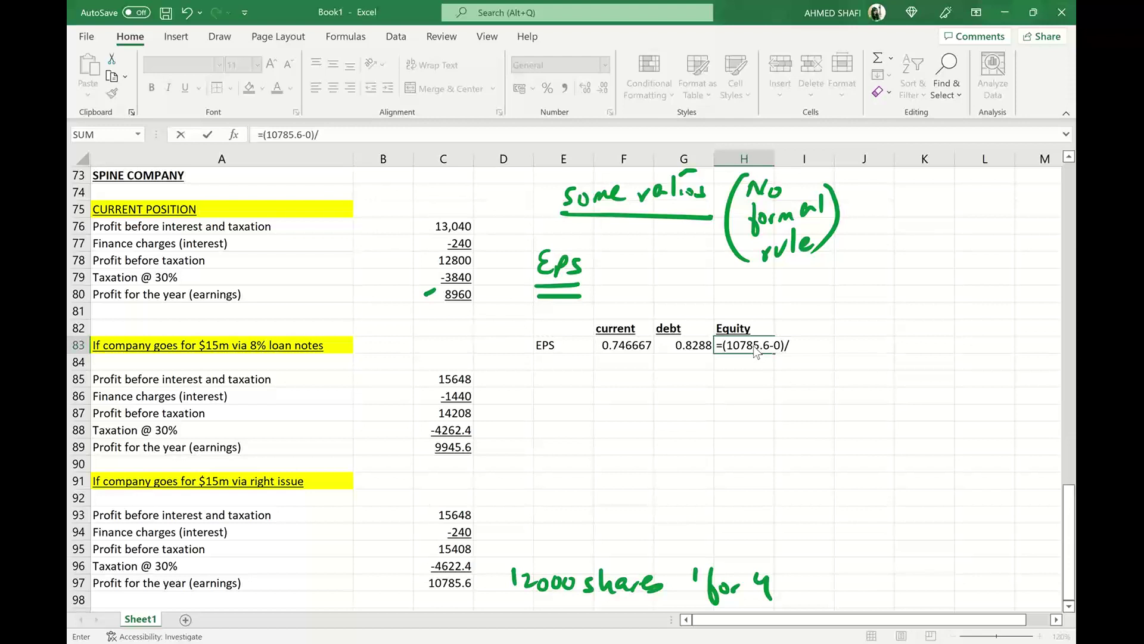
{"action": "mouse_move", "coordinate": [809, 571]}
{"action": "left_mouse_down"}
{"action": "mouse_move", "coordinate": [811, 588]}
{"action": "mouse_move", "coordinate": [827, 577]}
{"action": "left_mouse_up"}
{"action": "mouse_move", "coordinate": [843, 576]}
{"action": "left_mouse_down"}
{"action": "mouse_move", "coordinate": [858, 577]}
{"action": "mouse_move", "coordinate": [805, 610]}
{"action": "left_mouse_up"}
{"action": "mouse_move", "coordinate": [818, 597]}
{"action": "left_mouse_down"}
{"action": "mouse_move", "coordinate": [826, 610]}
{"action": "mouse_move", "coordinate": [859, 603]}
{"action": "left_mouse_up"}
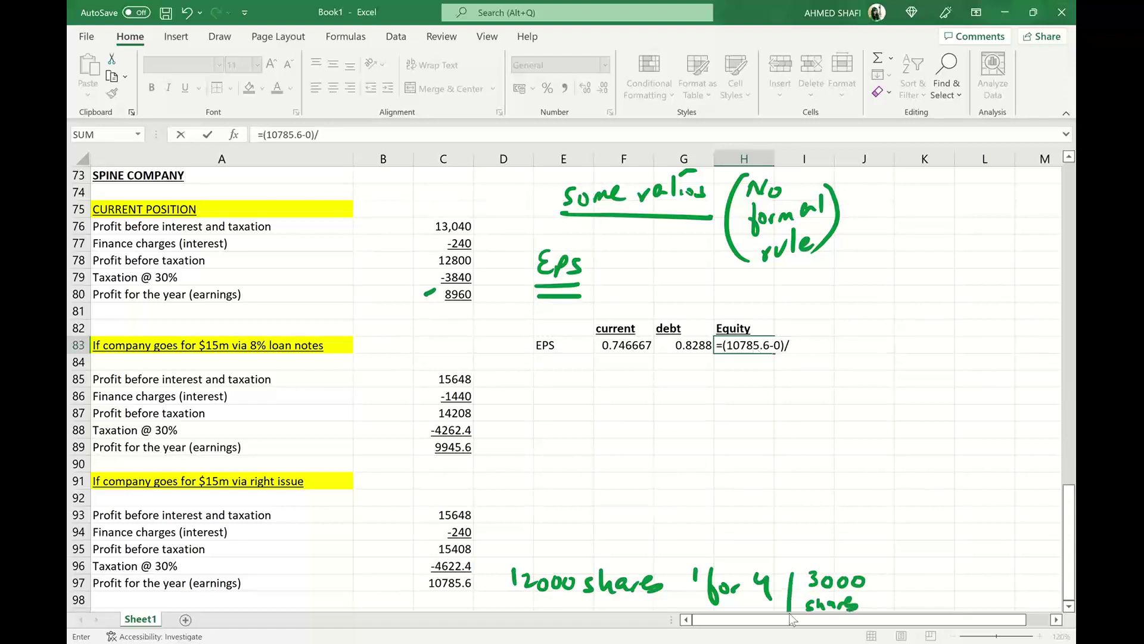
{"action": "left_click_drag", "start_coordinate": [792, 611], "coordinate": [865, 609]}
- Complete the equity EPS formula in H83 with 15000 as the number of shares and accept the proposed formula correction
{"action": "left_click", "coordinate": [797, 348]}
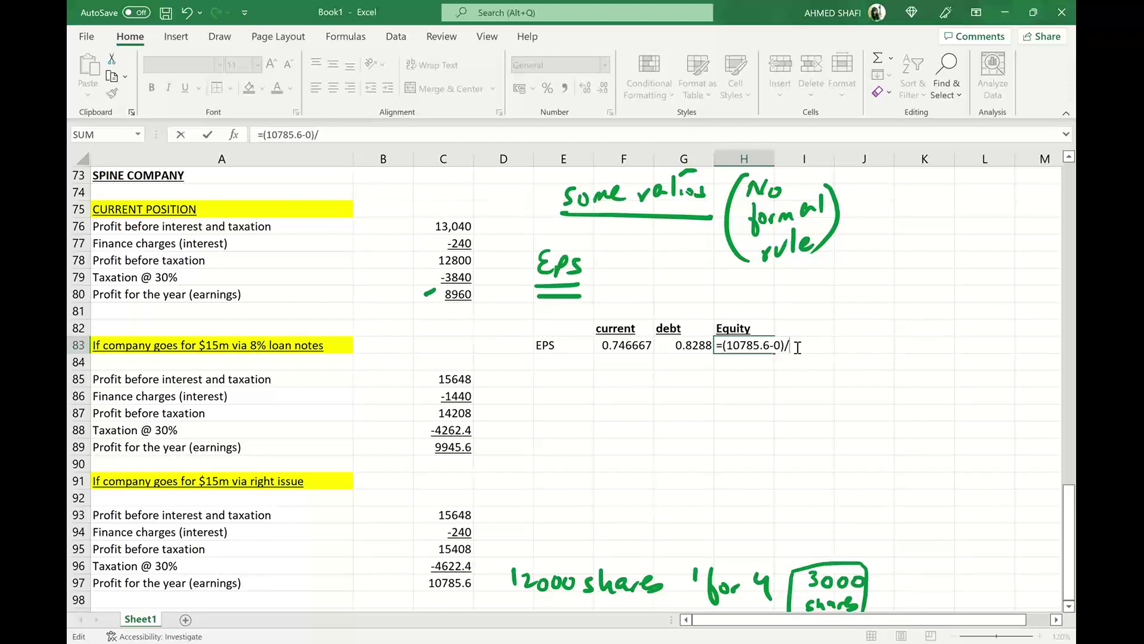
{"action": "type", "text": "15000"}
{"action": "key", "text": "Return"}
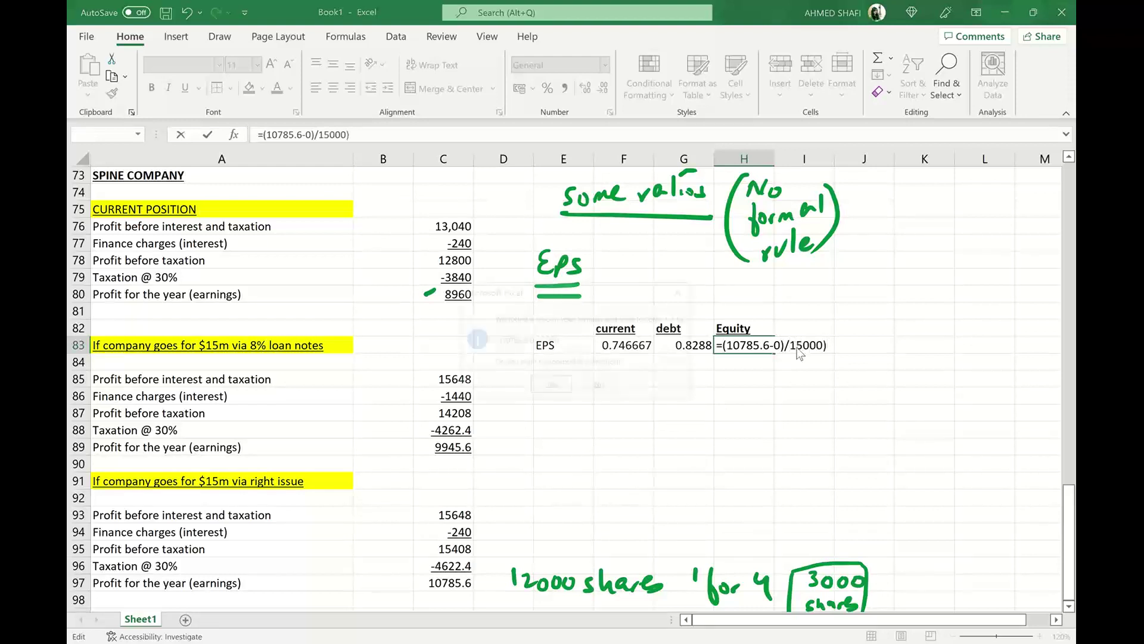
{"action": "left_click", "coordinate": [549, 386]}
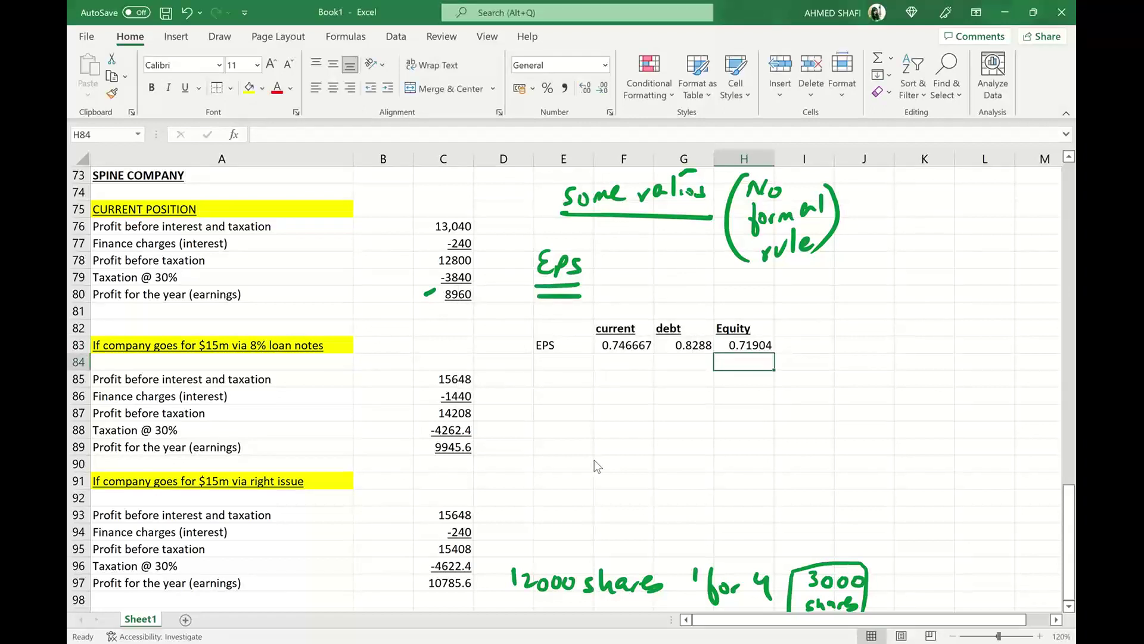
- Handwrite "since debt option is offering high EPS it shall be preferred" in the empty area beside the EPS table
{"action": "left_click", "coordinate": [860, 37]}
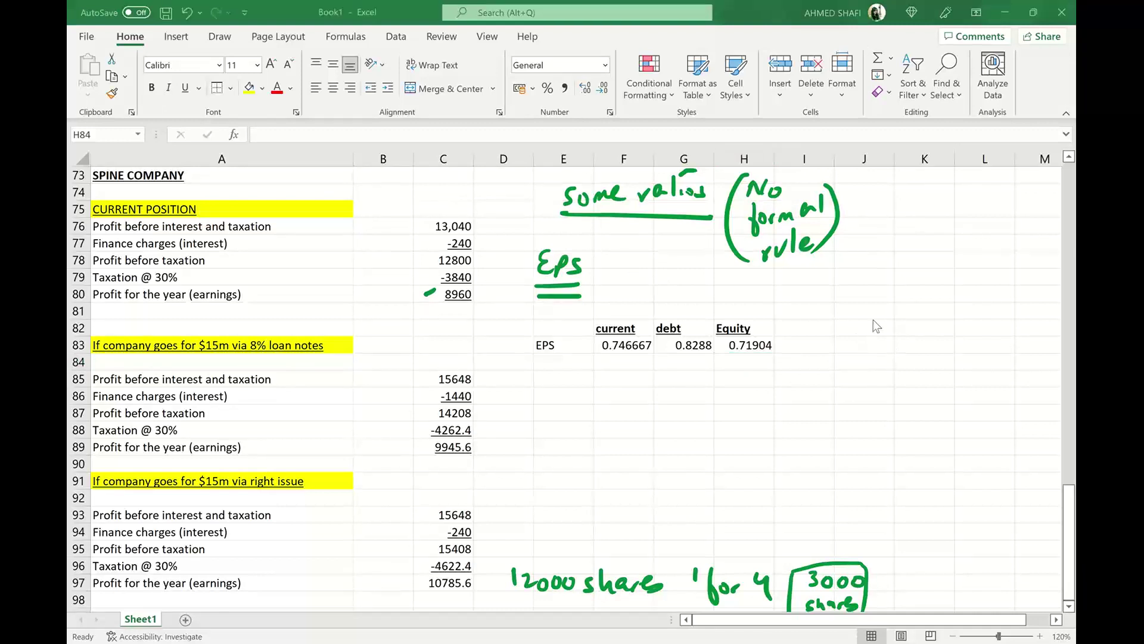
{"action": "key", "text": "alt+Tab"}
{"action": "mouse_move", "coordinate": [904, 303]}
{"action": "left_mouse_down"}
{"action": "mouse_move", "coordinate": [943, 306]}
{"action": "mouse_move", "coordinate": [971, 285]}
{"action": "mouse_move", "coordinate": [1007, 309]}
{"action": "left_mouse_up"}
{"action": "mouse_move", "coordinate": [1007, 296]}
{"action": "left_mouse_down"}
{"action": "mouse_move", "coordinate": [1024, 294]}
{"action": "mouse_move", "coordinate": [1007, 310]}
{"action": "left_mouse_up"}
{"action": "left_click_drag", "start_coordinate": [904, 325], "coordinate": [906, 332]}
{"action": "mouse_move", "coordinate": [912, 325]}
{"action": "left_mouse_down"}
{"action": "mouse_move", "coordinate": [912, 353]}
{"action": "mouse_move", "coordinate": [927, 331]}
{"action": "left_mouse_up"}
{"action": "mouse_move", "coordinate": [931, 316]}
{"action": "left_mouse_down"}
{"action": "mouse_move", "coordinate": [933, 335]}
{"action": "mouse_move", "coordinate": [961, 328]}
{"action": "mouse_move", "coordinate": [952, 317]}
{"action": "left_mouse_up"}
{"action": "left_click_drag", "start_coordinate": [977, 320], "coordinate": [984, 329]}
{"action": "left_click_drag", "start_coordinate": [913, 363], "coordinate": [915, 369]}
{"action": "mouse_move", "coordinate": [929, 351]}
{"action": "left_mouse_down"}
{"action": "mouse_move", "coordinate": [927, 393]}
{"action": "mouse_move", "coordinate": [930, 382]}
{"action": "left_mouse_up"}
{"action": "mouse_move", "coordinate": [948, 355]}
{"action": "left_mouse_down"}
{"action": "mouse_move", "coordinate": [938, 390]}
{"action": "mouse_move", "coordinate": [959, 368]}
{"action": "left_mouse_up"}
{"action": "left_click_drag", "start_coordinate": [958, 372], "coordinate": [983, 364]}
{"action": "left_click_drag", "start_coordinate": [987, 363], "coordinate": [972, 410]}
{"action": "mouse_move", "coordinate": [1006, 347]}
{"action": "left_mouse_down"}
{"action": "mouse_move", "coordinate": [1013, 370]}
{"action": "mouse_move", "coordinate": [1024, 358]}
{"action": "left_mouse_up"}
{"action": "left_click_drag", "start_coordinate": [1026, 357], "coordinate": [1028, 370]}
{"action": "mouse_move", "coordinate": [1037, 356]}
{"action": "left_mouse_down"}
{"action": "mouse_move", "coordinate": [1035, 388]}
{"action": "mouse_move", "coordinate": [1054, 370]}
{"action": "left_mouse_up"}
{"action": "mouse_move", "coordinate": [921, 395]}
{"action": "left_mouse_down"}
{"action": "mouse_move", "coordinate": [912, 408]}
{"action": "mouse_move", "coordinate": [927, 417]}
{"action": "left_mouse_up"}
{"action": "left_click_drag", "start_coordinate": [929, 398], "coordinate": [961, 423]}
{"action": "mouse_move", "coordinate": [977, 400]}
{"action": "left_mouse_down"}
{"action": "mouse_move", "coordinate": [972, 423]}
{"action": "mouse_move", "coordinate": [982, 405]}
{"action": "left_mouse_up"}
{"action": "mouse_move", "coordinate": [999, 404]}
{"action": "left_mouse_down"}
{"action": "mouse_move", "coordinate": [989, 420]}
{"action": "mouse_move", "coordinate": [1014, 421]}
{"action": "left_mouse_up"}
{"action": "left_click_drag", "start_coordinate": [1019, 407], "coordinate": [1026, 416]}
{"action": "left_click_drag", "start_coordinate": [1031, 400], "coordinate": [1038, 423]}
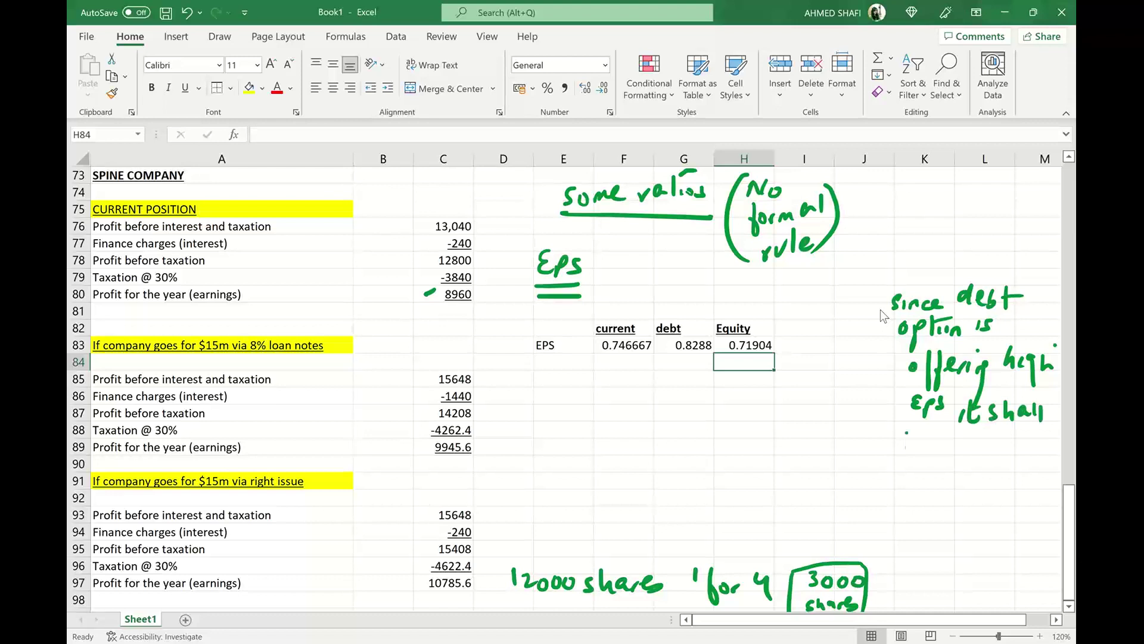
{"action": "left_click_drag", "start_coordinate": [908, 432], "coordinate": [912, 455]}
{"action": "left_click_drag", "start_coordinate": [924, 446], "coordinate": [955, 479]}
{"action": "left_click_drag", "start_coordinate": [960, 454], "coordinate": [995, 456]}
{"action": "mouse_move", "coordinate": [1005, 438]}
{"action": "left_mouse_down"}
{"action": "mouse_move", "coordinate": [1001, 472]}
{"action": "mouse_move", "coordinate": [1037, 443]}
{"action": "left_mouse_up"}
{"action": "left_click_drag", "start_coordinate": [1038, 451], "coordinate": [1061, 441]}
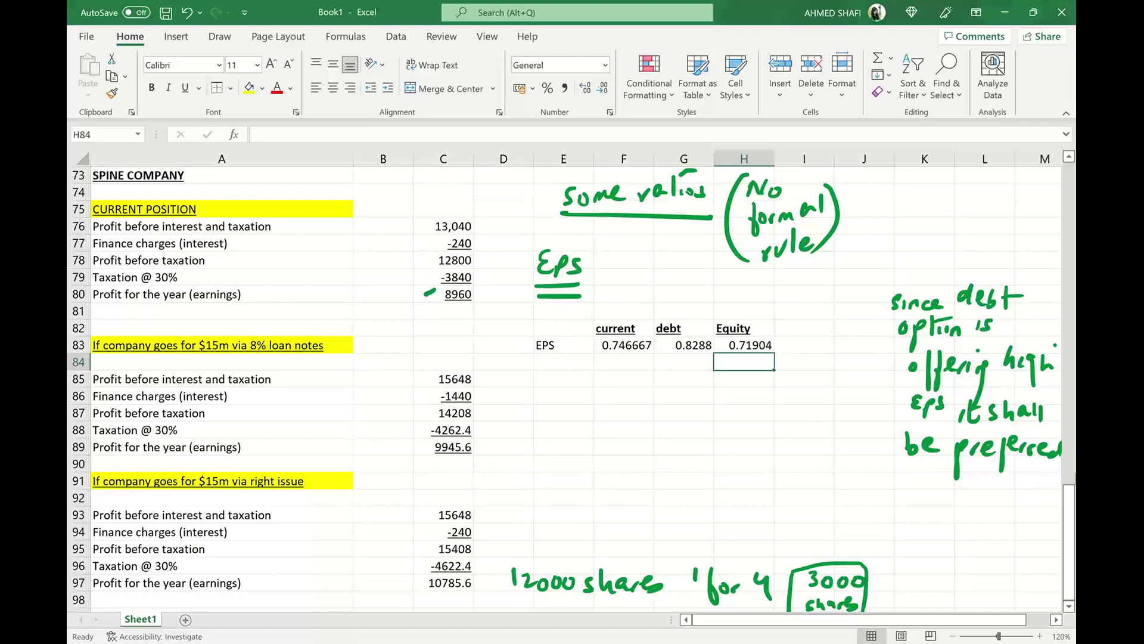
- Label cell E84 "Share price" beneath the EPS row
{"action": "left_click", "coordinate": [543, 360]}
{"action": "type", "text": "Sh"}
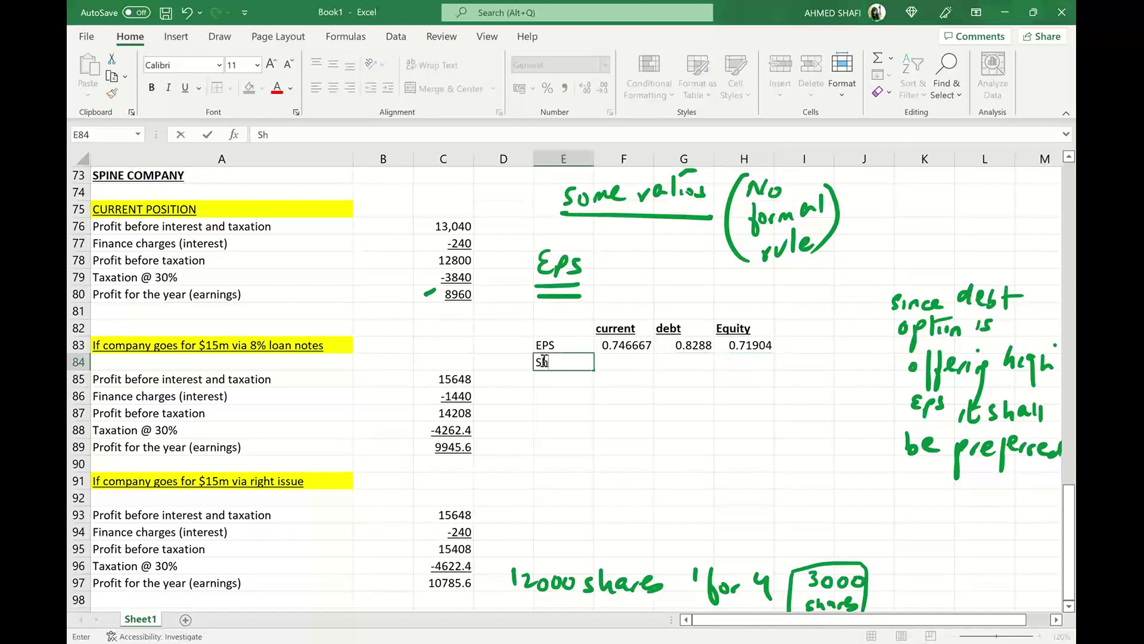
{"action": "type", "text": "are price"}
{"action": "left_click", "coordinate": [572, 407]}
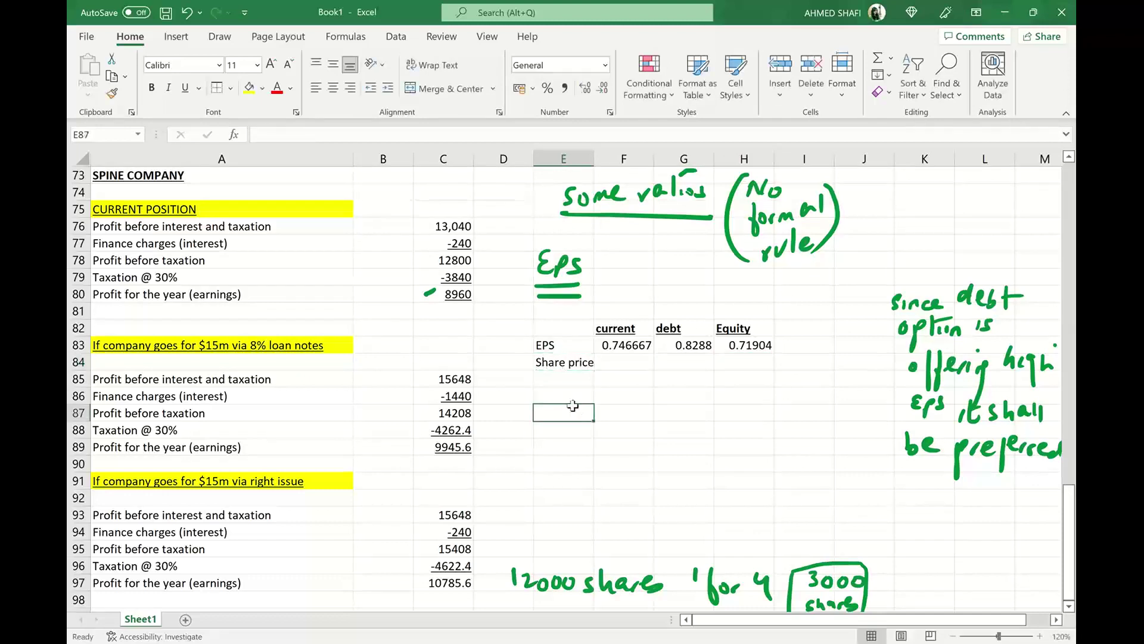
- Check the current market price in the Word question and enter 6.25 as the current share price in F84
{"action": "key", "text": "alt+Tab"}
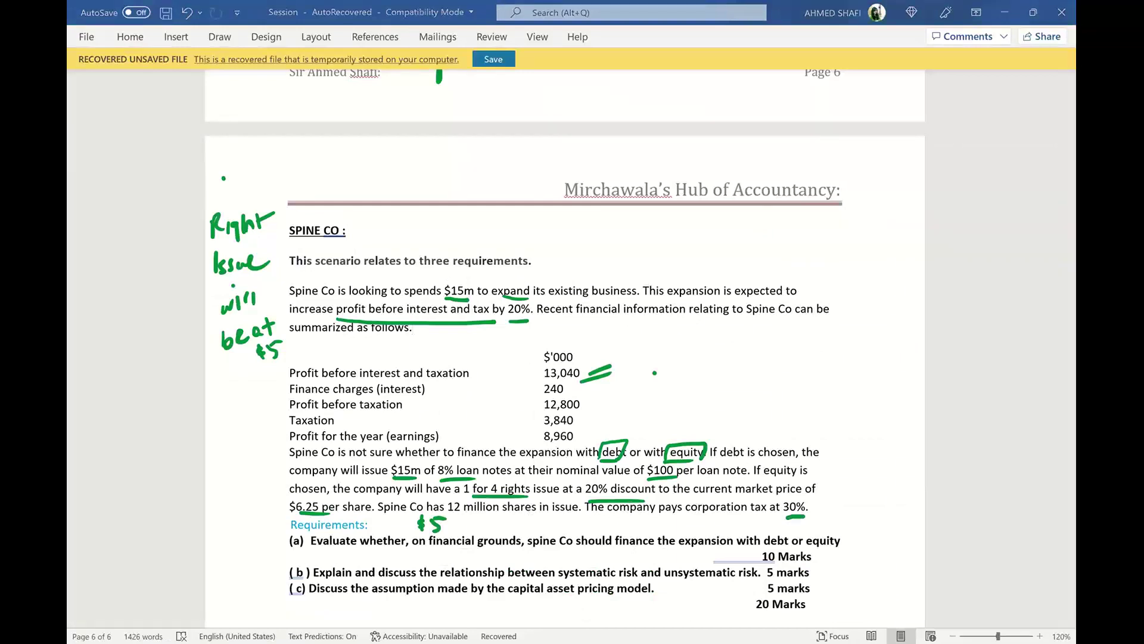
{"action": "key", "text": "alt+Tab"}
{"action": "left_click", "coordinate": [623, 360]}
{"action": "type", "text": "6,."}
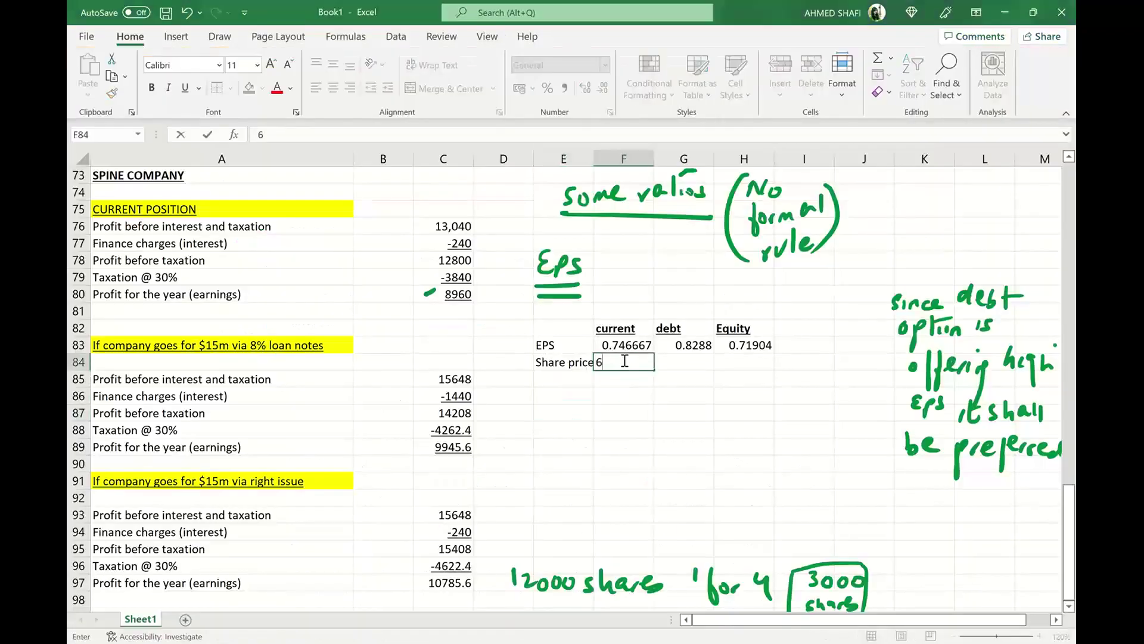
{"action": "key", "text": "BackSpace"}
{"action": "key", "text": "BackSpace"}
{"action": "type", "text": ".25"}
{"action": "left_click", "coordinate": [636, 417]}
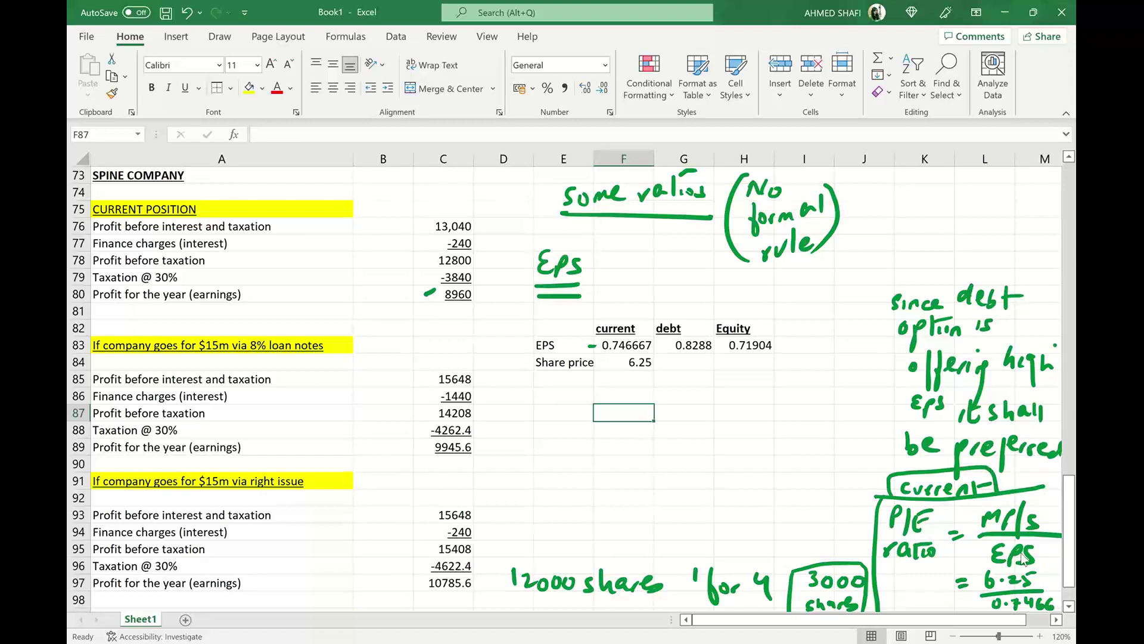
- Work out the current P/E ratio in spare cell G93 as =6.25/0.7466, and clear the cell after reading it
{"action": "left_click", "coordinate": [692, 513]}
{"action": "type", "text": "="}
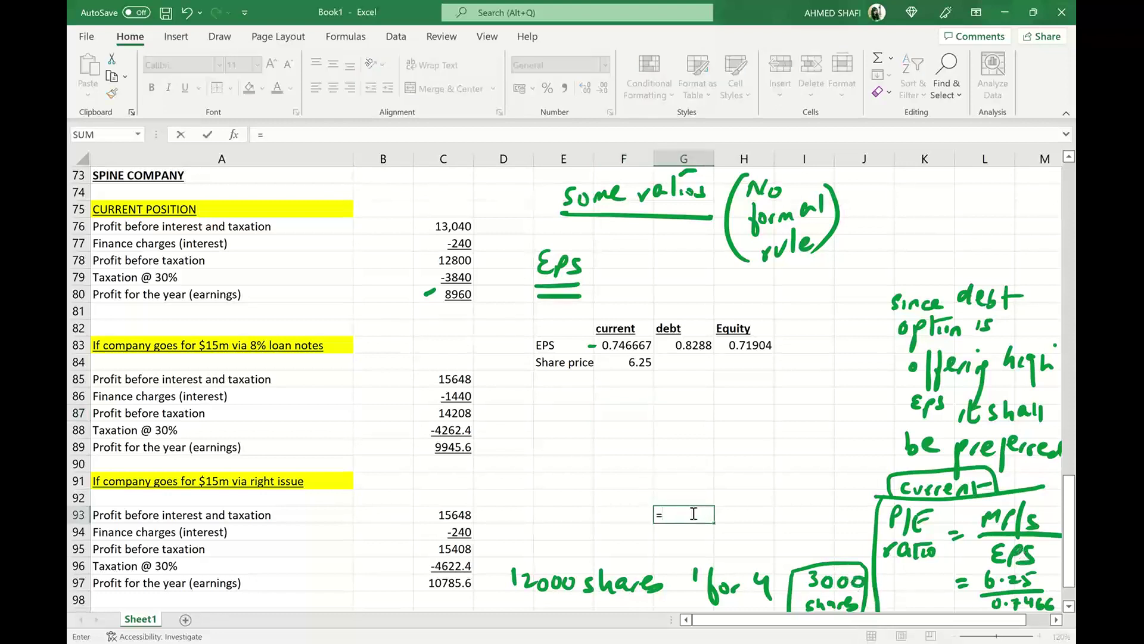
{"action": "type", "text": "6.25/0.74"}
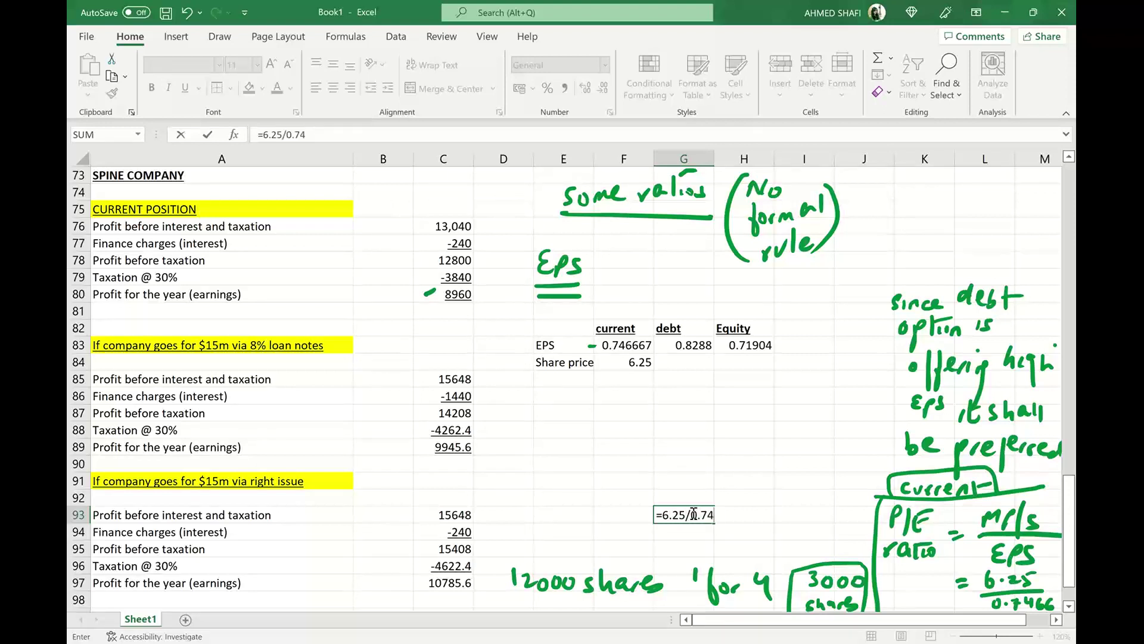
{"action": "type", "text": "66"}
{"action": "key", "text": "Return"}
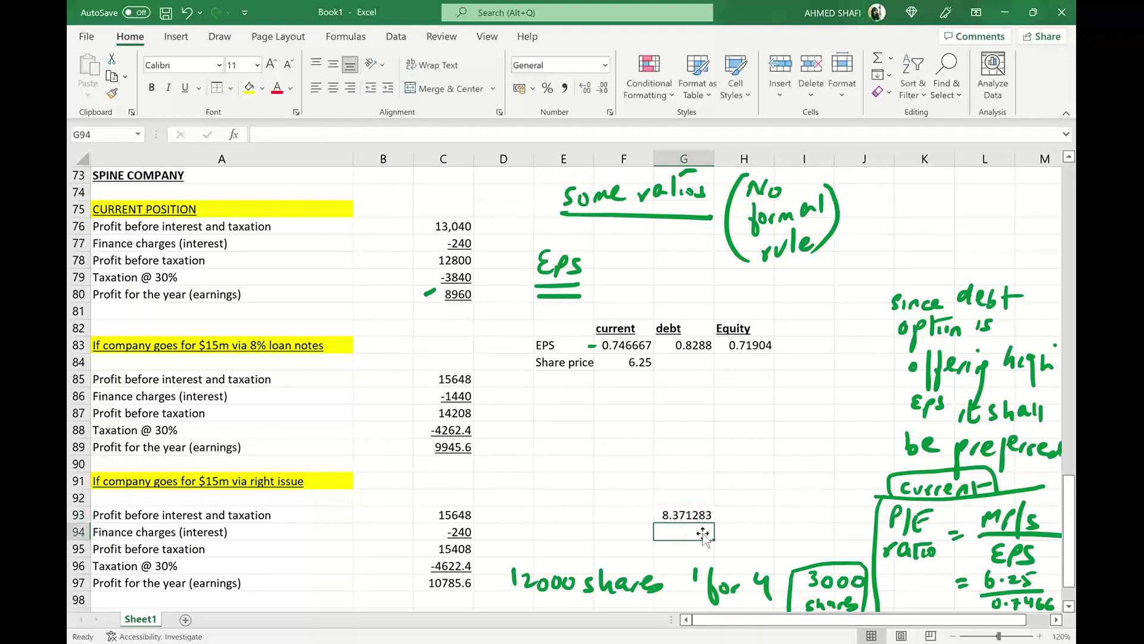
{"action": "left_click", "coordinate": [687, 514]}
{"action": "key", "text": "Delete"}
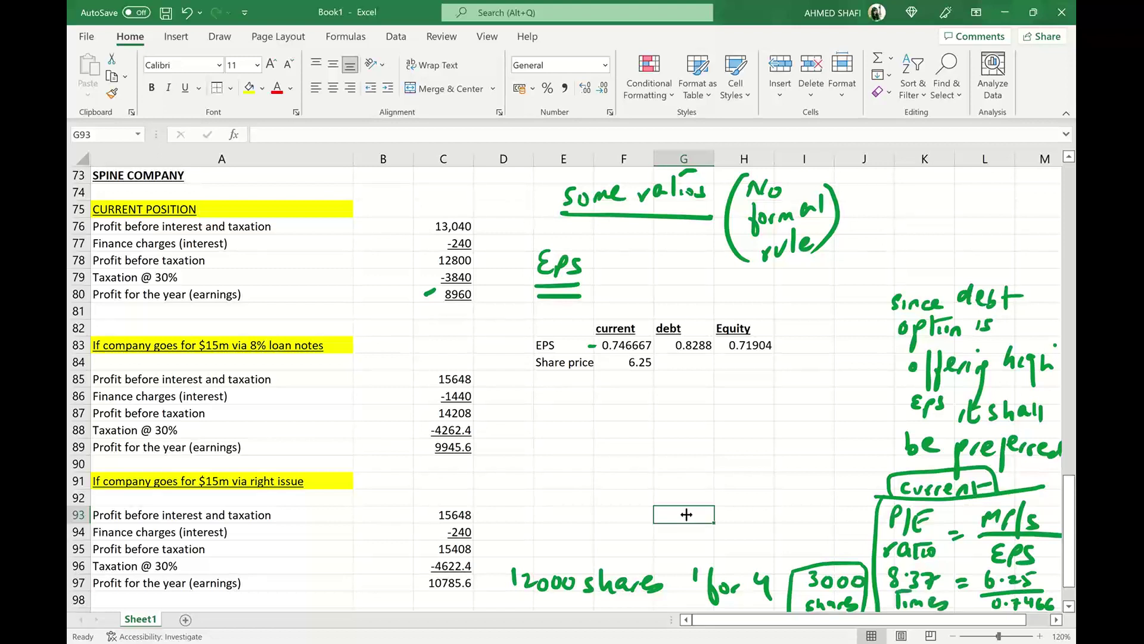
- Highlight the handwritten P/E ratio of 8.37 times in yellow
{"action": "left_click", "coordinate": [220, 37]}
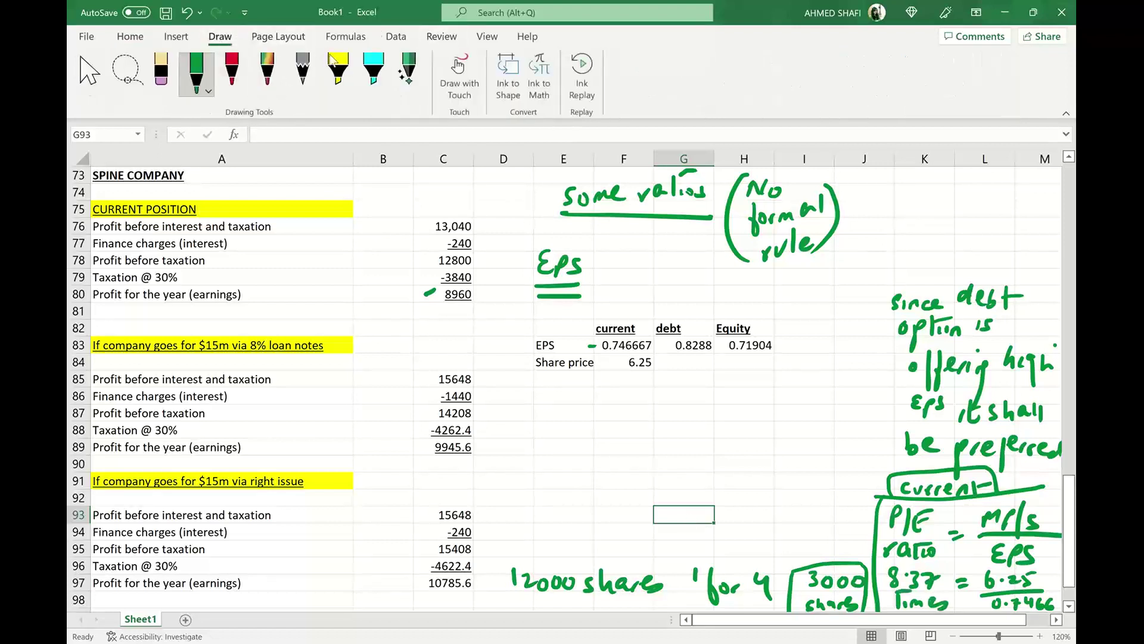
{"action": "left_click", "coordinate": [337, 71]}
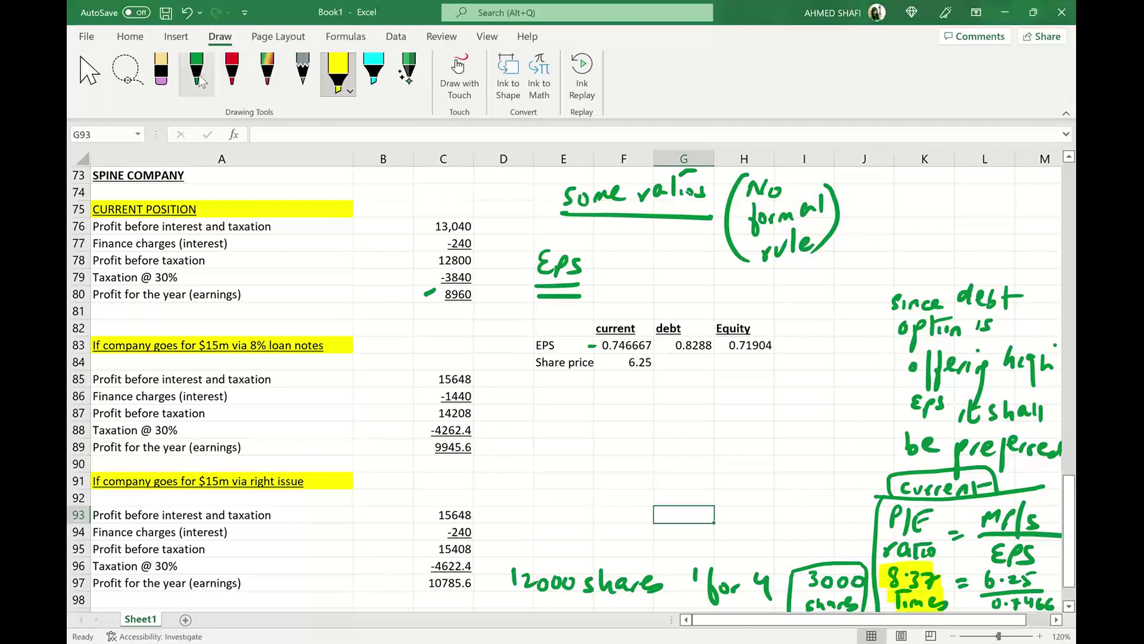
- Draw a green arrow below the debt share price cell and handwrite "8.37 = MP/s / 0.8288" under it
{"action": "left_click", "coordinate": [209, 62]}
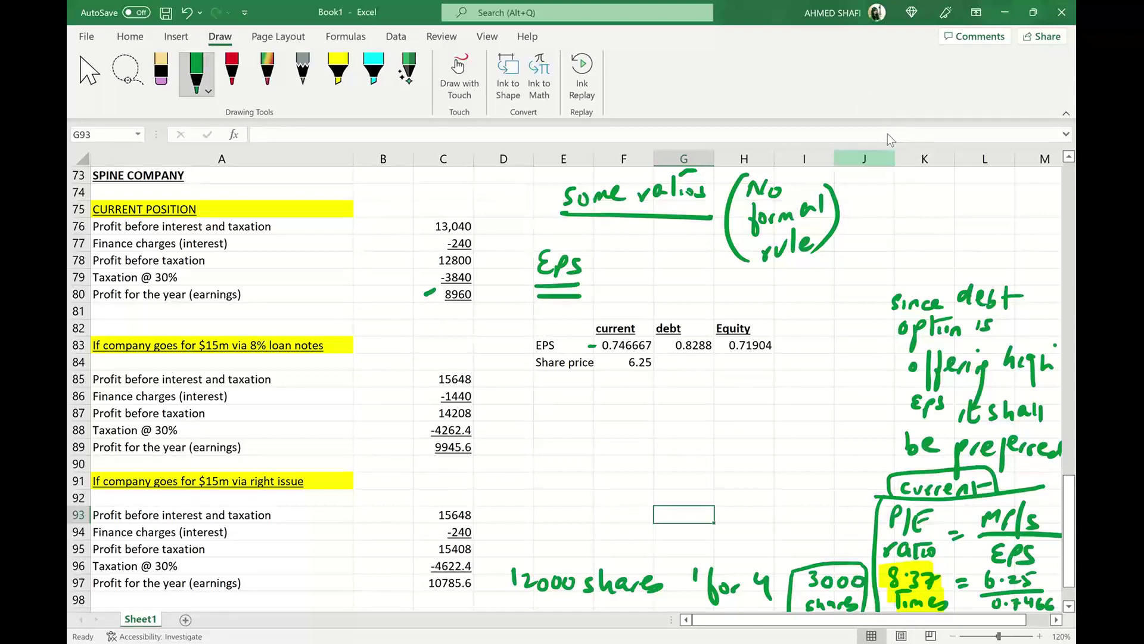
{"action": "mouse_move", "coordinate": [688, 383]}
{"action": "left_mouse_down"}
{"action": "mouse_move", "coordinate": [688, 404]}
{"action": "mouse_move", "coordinate": [695, 395]}
{"action": "mouse_move", "coordinate": [646, 429]}
{"action": "mouse_move", "coordinate": [663, 442]}
{"action": "mouse_move", "coordinate": [683, 429]}
{"action": "left_mouse_up"}
{"action": "left_click", "coordinate": [656, 433]}
{"action": "left_click_drag", "start_coordinate": [674, 437], "coordinate": [719, 444]}
{"action": "left_click", "coordinate": [739, 419]}
{"action": "left_click_drag", "start_coordinate": [719, 428], "coordinate": [730, 444]}
{"action": "mouse_move", "coordinate": [754, 427]}
{"action": "left_mouse_down"}
{"action": "mouse_move", "coordinate": [742, 440]}
{"action": "mouse_move", "coordinate": [772, 442]}
{"action": "left_mouse_up"}
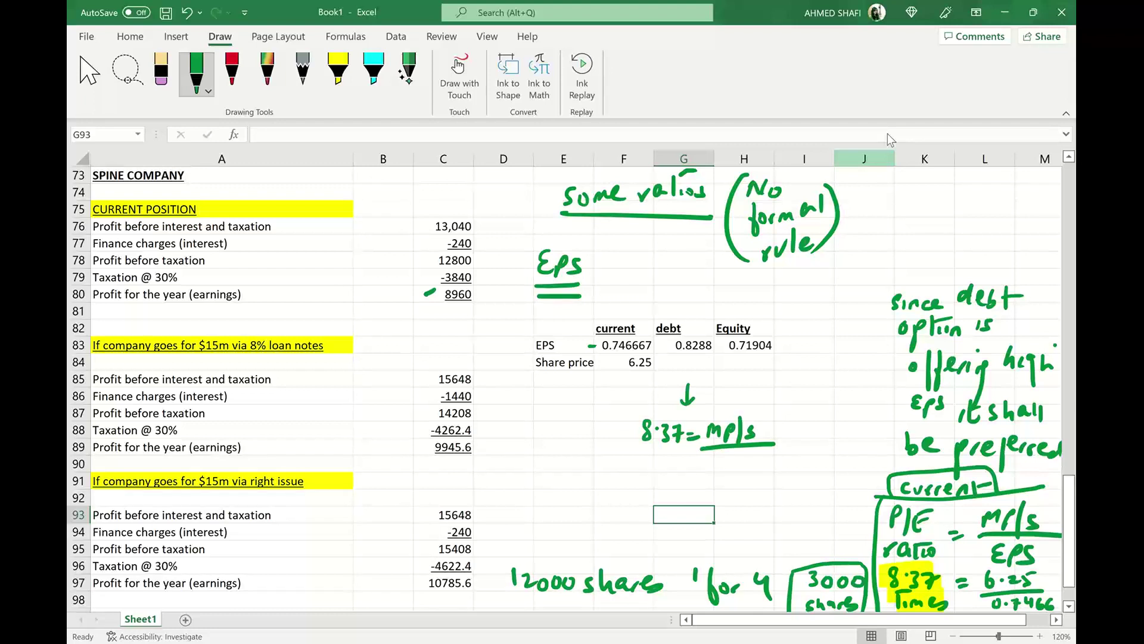
{"action": "mouse_move", "coordinate": [715, 455]}
{"action": "left_mouse_down"}
{"action": "mouse_move", "coordinate": [758, 470]}
{"action": "mouse_move", "coordinate": [764, 459]}
{"action": "left_mouse_up"}
{"action": "left_click", "coordinate": [723, 466]}
{"action": "left_click_drag", "start_coordinate": [780, 454], "coordinate": [774, 471]}
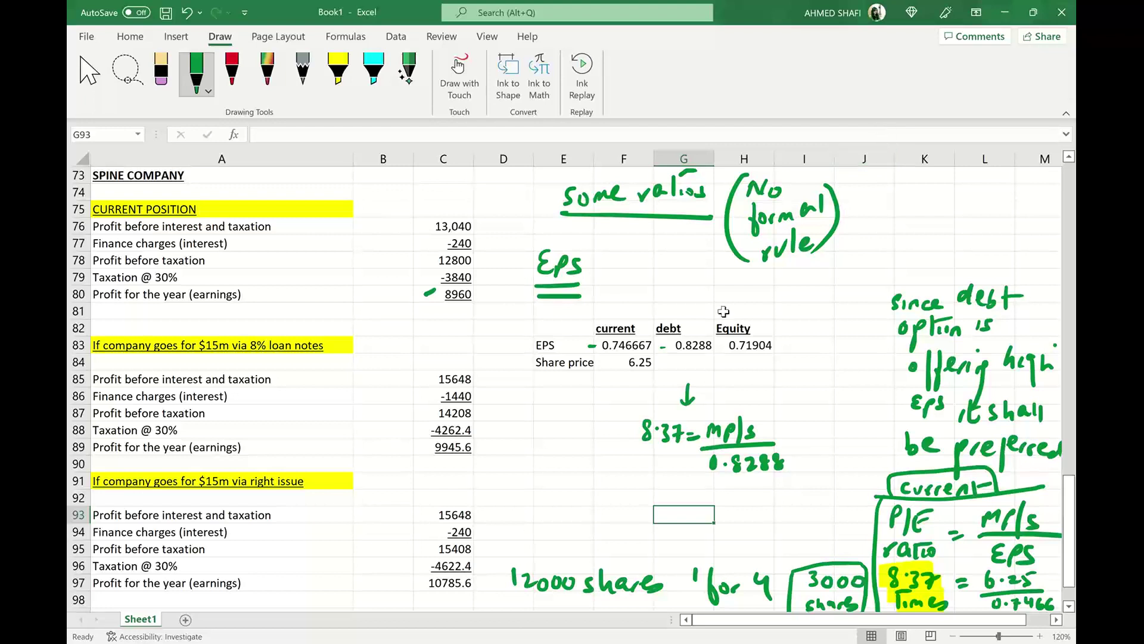
- Calculate the share price for the debt option in G84 as =8.37*0.8288
{"action": "left_click", "coordinate": [696, 360]}
{"action": "type", "text": "="}
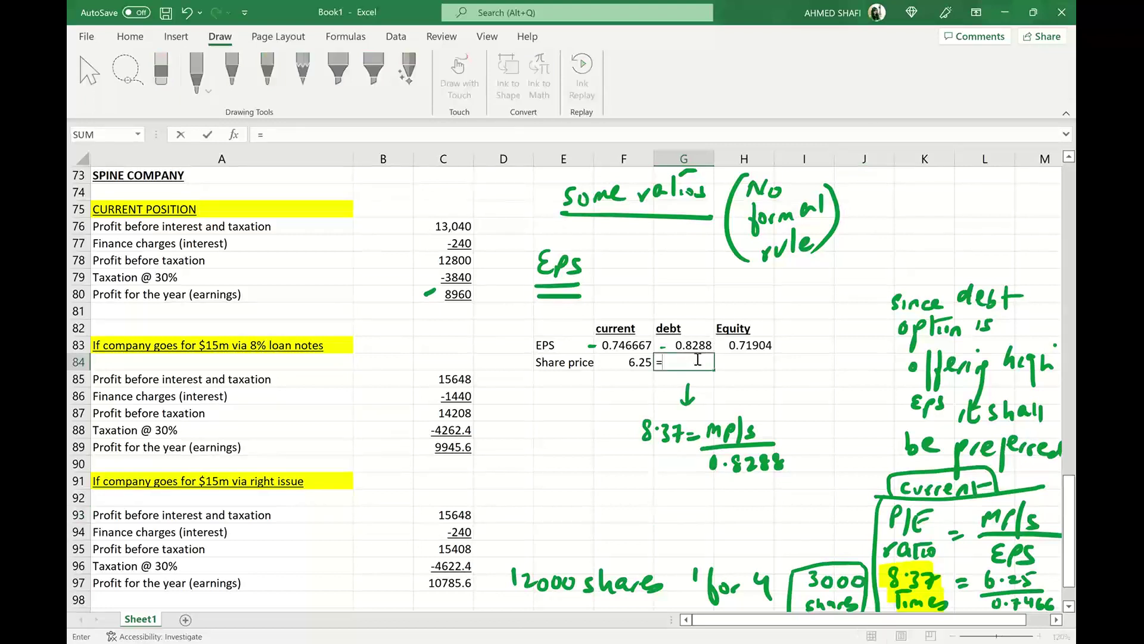
{"action": "type", "text": "8.37*0.8288"}
{"action": "key", "text": "Return"}
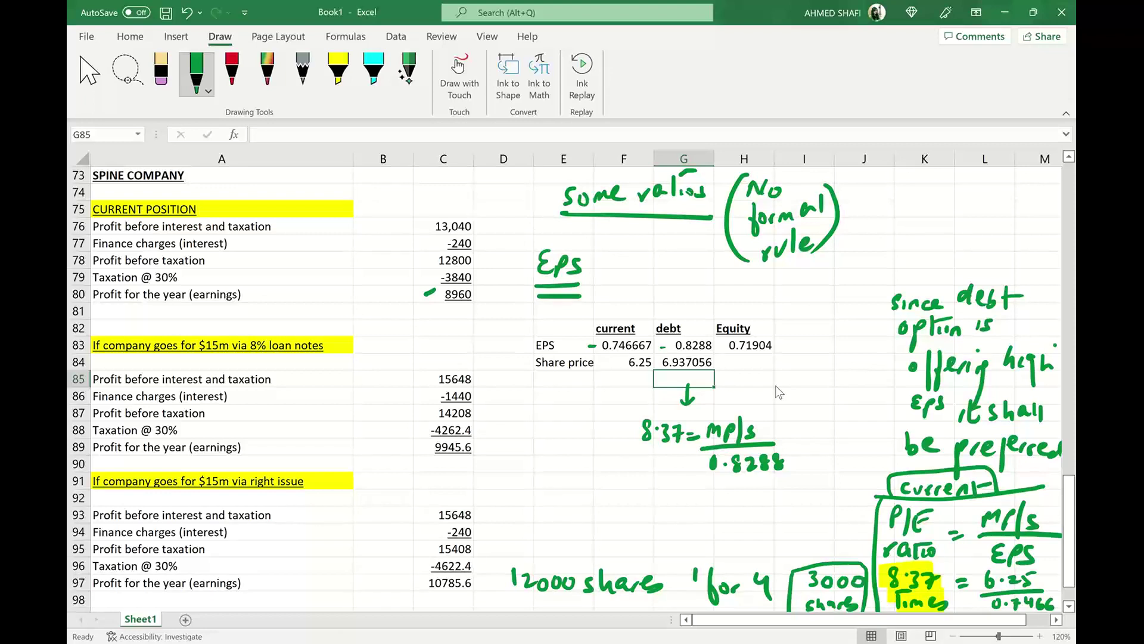
- Draw an arrow from the equity share price cell up to a handwritten "8.37 = MP/s / 0.719"
{"action": "left_click_drag", "start_coordinate": [778, 362], "coordinate": [887, 236]}
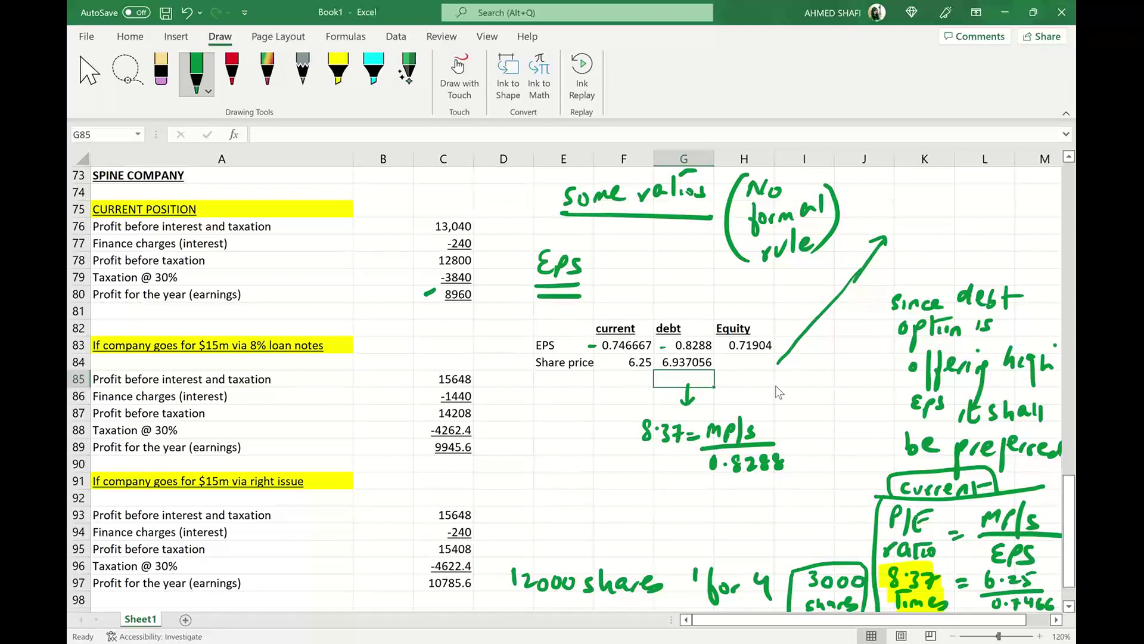
{"action": "mouse_move", "coordinate": [912, 202]}
{"action": "left_mouse_down"}
{"action": "mouse_move", "coordinate": [903, 215]}
{"action": "mouse_move", "coordinate": [912, 210]}
{"action": "left_mouse_up"}
{"action": "left_click_drag", "start_coordinate": [924, 205], "coordinate": [924, 223]}
{"action": "left_click", "coordinate": [920, 216]}
{"action": "mouse_move", "coordinate": [935, 208]}
{"action": "left_mouse_down"}
{"action": "mouse_move", "coordinate": [942, 224]}
{"action": "mouse_move", "coordinate": [1029, 218]}
{"action": "mouse_move", "coordinate": [974, 197]}
{"action": "mouse_move", "coordinate": [984, 207]}
{"action": "left_mouse_up"}
{"action": "mouse_move", "coordinate": [989, 206]}
{"action": "left_mouse_down"}
{"action": "mouse_move", "coordinate": [999, 193]}
{"action": "mouse_move", "coordinate": [992, 203]}
{"action": "left_mouse_up"}
{"action": "left_click_drag", "start_coordinate": [1006, 188], "coordinate": [1007, 213]}
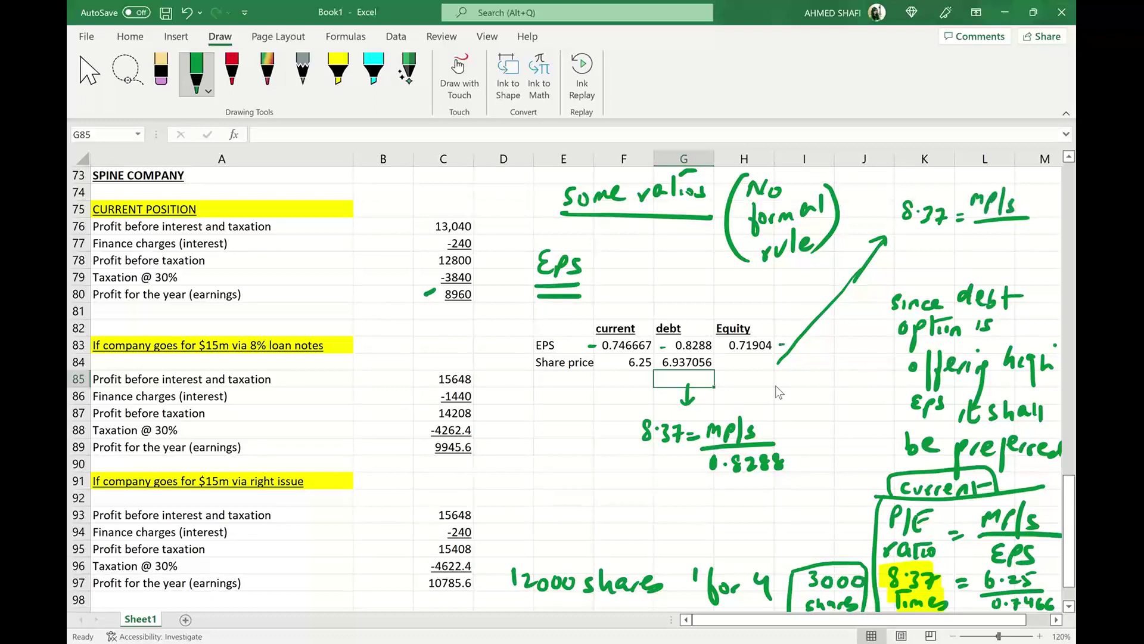
{"action": "mouse_move", "coordinate": [981, 233]}
{"action": "left_mouse_down"}
{"action": "mouse_move", "coordinate": [976, 245]}
{"action": "mouse_move", "coordinate": [1016, 253]}
{"action": "left_mouse_up"}
{"action": "left_click", "coordinate": [989, 246]}
{"action": "mouse_move", "coordinate": [1035, 236]}
{"action": "left_mouse_down"}
{"action": "mouse_move", "coordinate": [1030, 255]}
{"action": "mouse_move", "coordinate": [1005, 242]}
{"action": "left_mouse_up"}
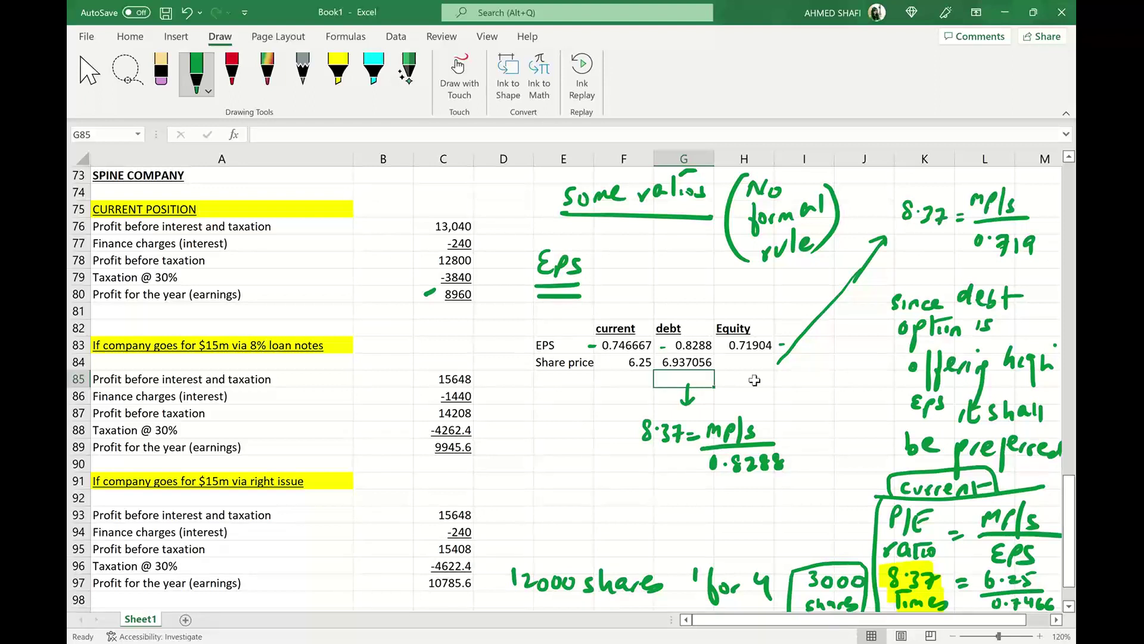
- Calculate the share price for the equity option in H84 as =8.37*0.719
{"action": "left_click", "coordinate": [740, 364]}
{"action": "type", "text": "=8"}
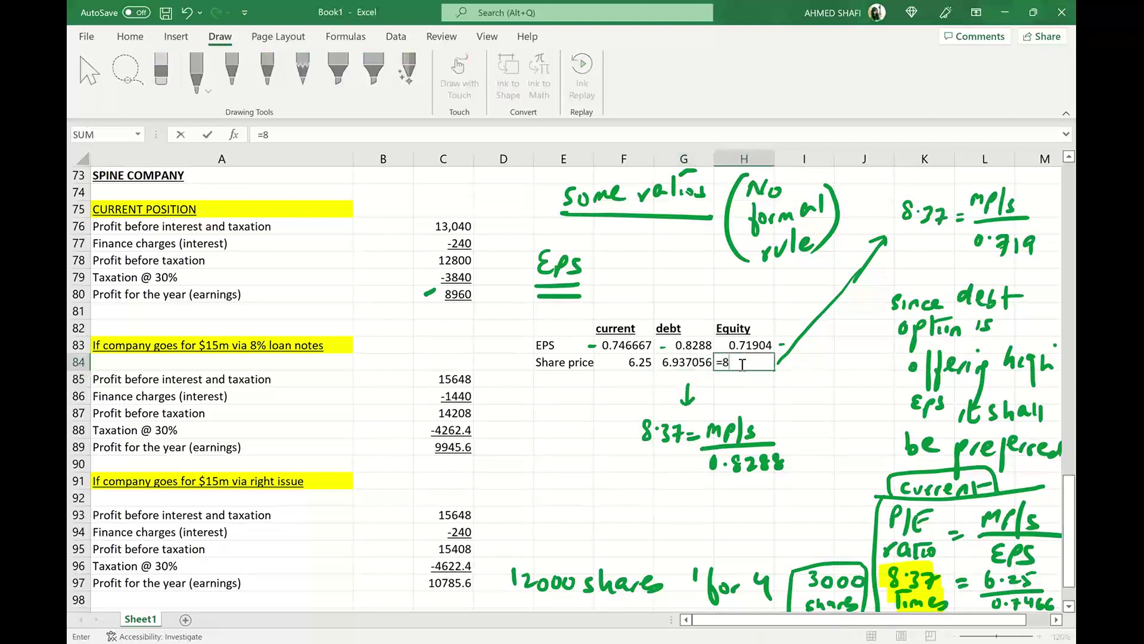
{"action": "type", "text": ".37*0.719"}
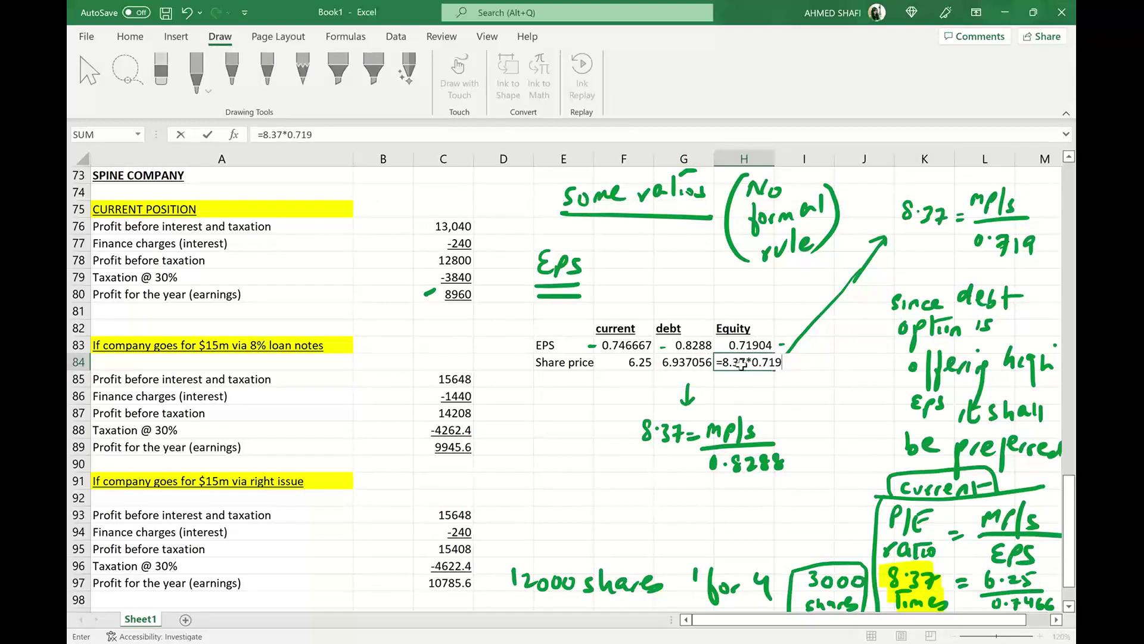
{"action": "key", "text": "Return"}
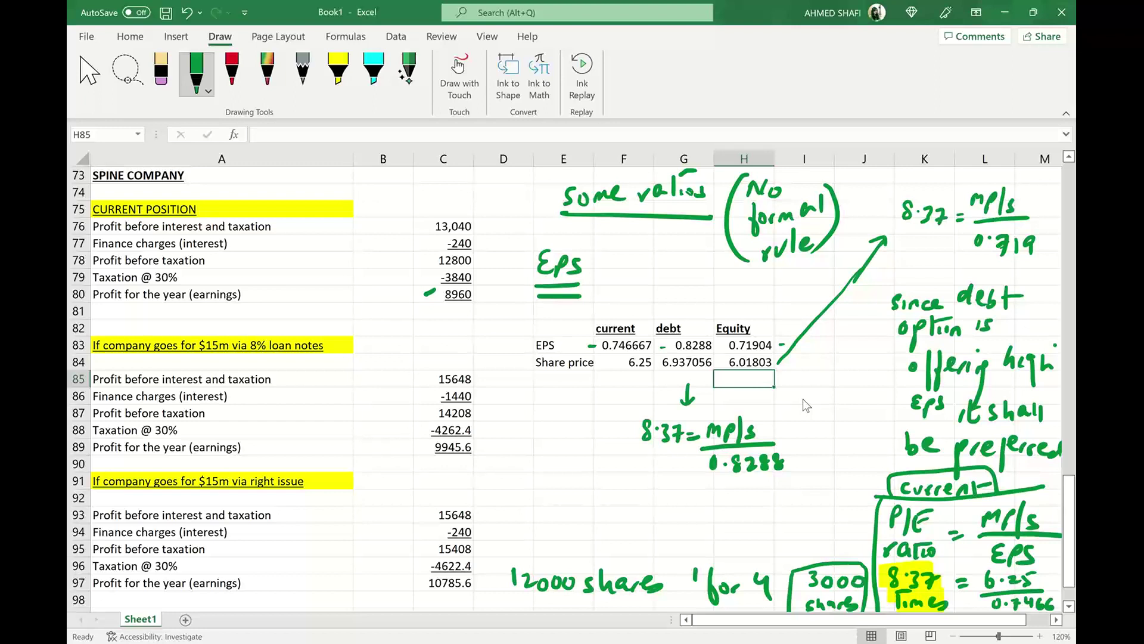
- Handwrite "share price of debt option is better than Equity" above the 12000 shares note
{"action": "mouse_move", "coordinate": [523, 507]}
{"action": "left_mouse_down"}
{"action": "mouse_move", "coordinate": [528, 521]}
{"action": "mouse_move", "coordinate": [650, 518]}
{"action": "mouse_move", "coordinate": [667, 552]}
{"action": "left_mouse_up"}
{"action": "mouse_move", "coordinate": [686, 514]}
{"action": "left_mouse_down"}
{"action": "mouse_move", "coordinate": [769, 513]}
{"action": "mouse_move", "coordinate": [794, 534]}
{"action": "mouse_move", "coordinate": [833, 523]}
{"action": "left_mouse_up"}
{"action": "left_click_drag", "start_coordinate": [806, 500], "coordinate": [828, 498]}
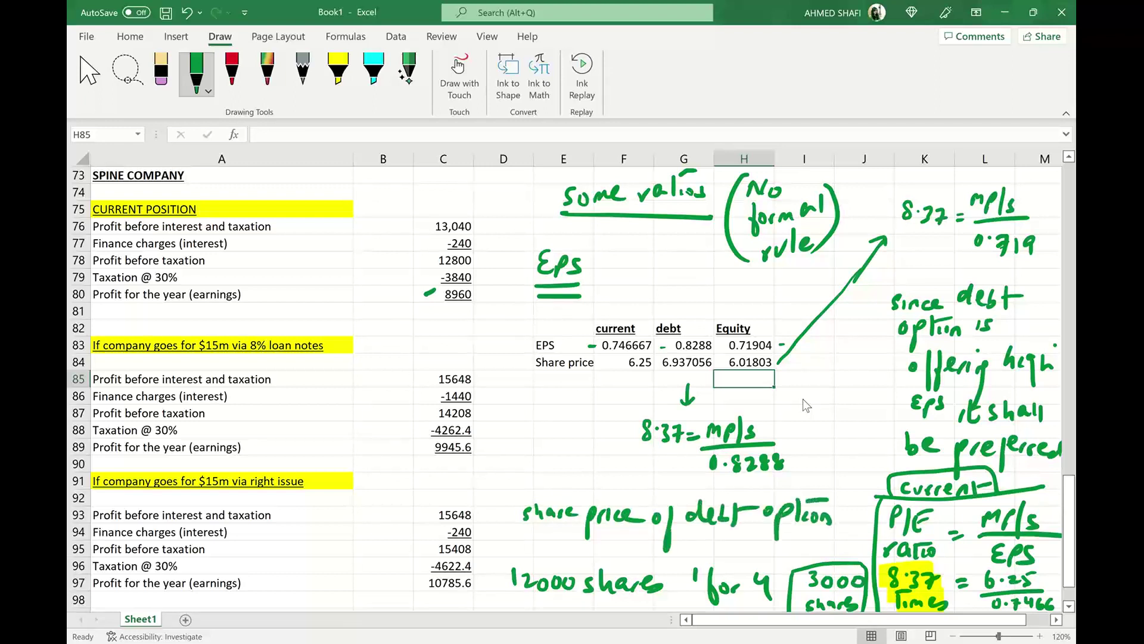
{"action": "mouse_move", "coordinate": [525, 536]}
{"action": "left_mouse_down"}
{"action": "mouse_move", "coordinate": [596, 555]}
{"action": "mouse_move", "coordinate": [718, 541]}
{"action": "left_mouse_up"}
{"action": "left_click_drag", "start_coordinate": [702, 537], "coordinate": [729, 560]}
{"action": "mouse_move", "coordinate": [734, 542]}
{"action": "left_mouse_down"}
{"action": "mouse_move", "coordinate": [763, 551]}
{"action": "mouse_move", "coordinate": [775, 534]}
{"action": "left_mouse_up"}
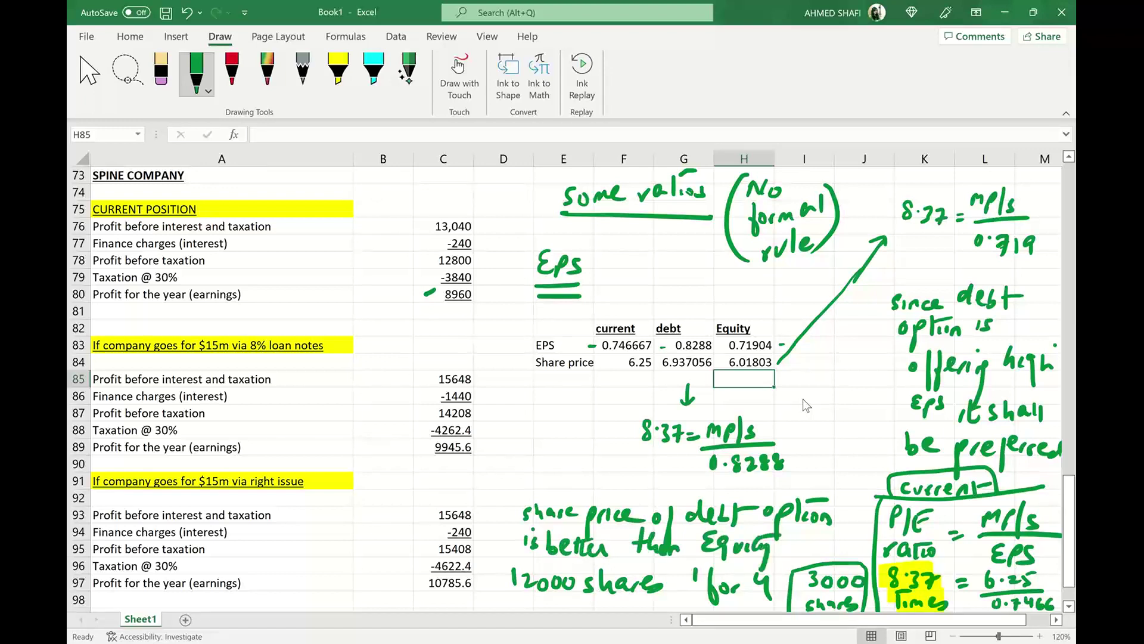
- Highlight the handwritten share price and EPS conclusions in yellow
{"action": "left_click", "coordinate": [338, 72]}
{"action": "mouse_move", "coordinate": [513, 501]}
{"action": "left_mouse_down"}
{"action": "mouse_move", "coordinate": [520, 522]}
{"action": "mouse_move", "coordinate": [837, 501]}
{"action": "left_mouse_up"}
{"action": "left_click_drag", "start_coordinate": [528, 544], "coordinate": [777, 539]}
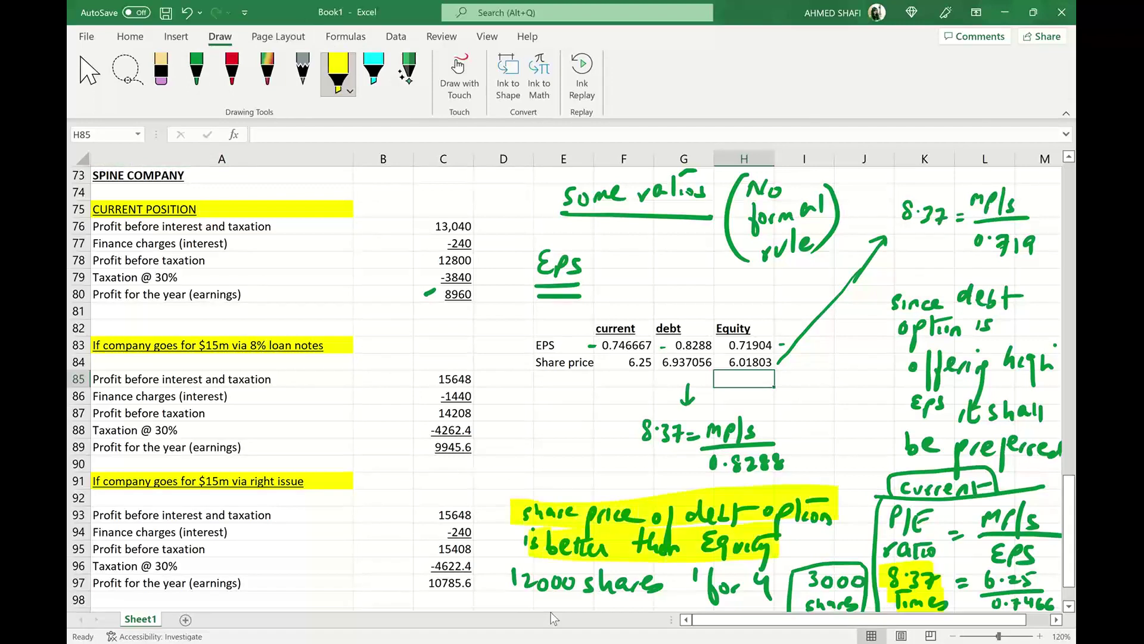
{"action": "left_click_drag", "start_coordinate": [891, 305], "coordinate": [1013, 300]}
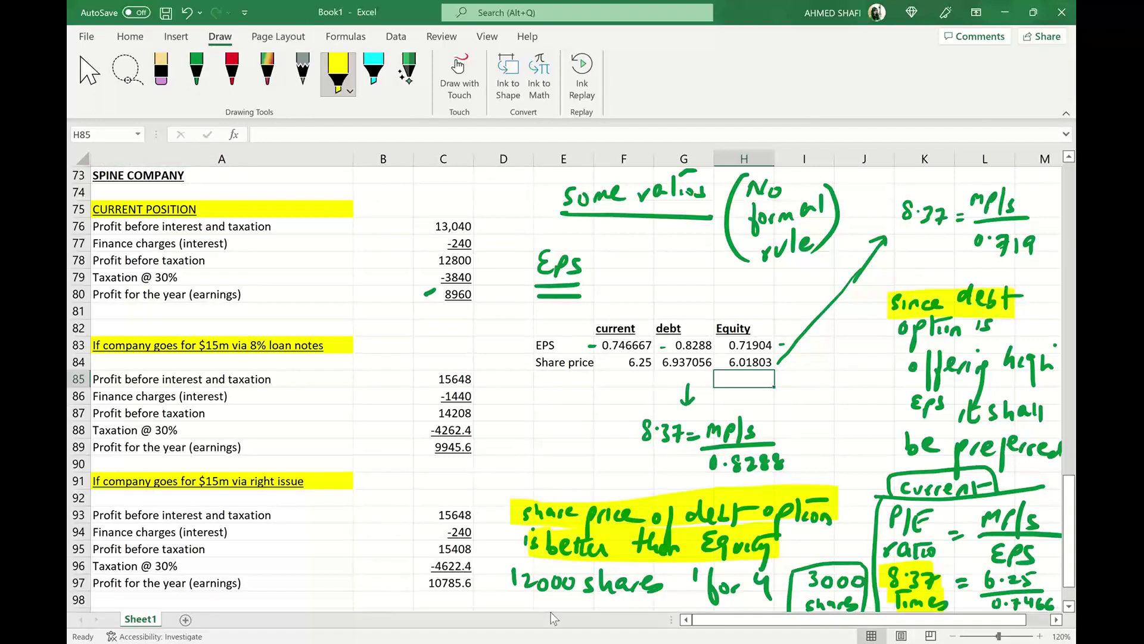
{"action": "left_click_drag", "start_coordinate": [901, 329], "coordinate": [1008, 328]}
{"action": "left_click_drag", "start_coordinate": [907, 365], "coordinate": [1059, 362]}
{"action": "left_click_drag", "start_coordinate": [906, 410], "coordinate": [1049, 409]}
{"action": "left_click_drag", "start_coordinate": [897, 444], "coordinate": [1064, 442]}
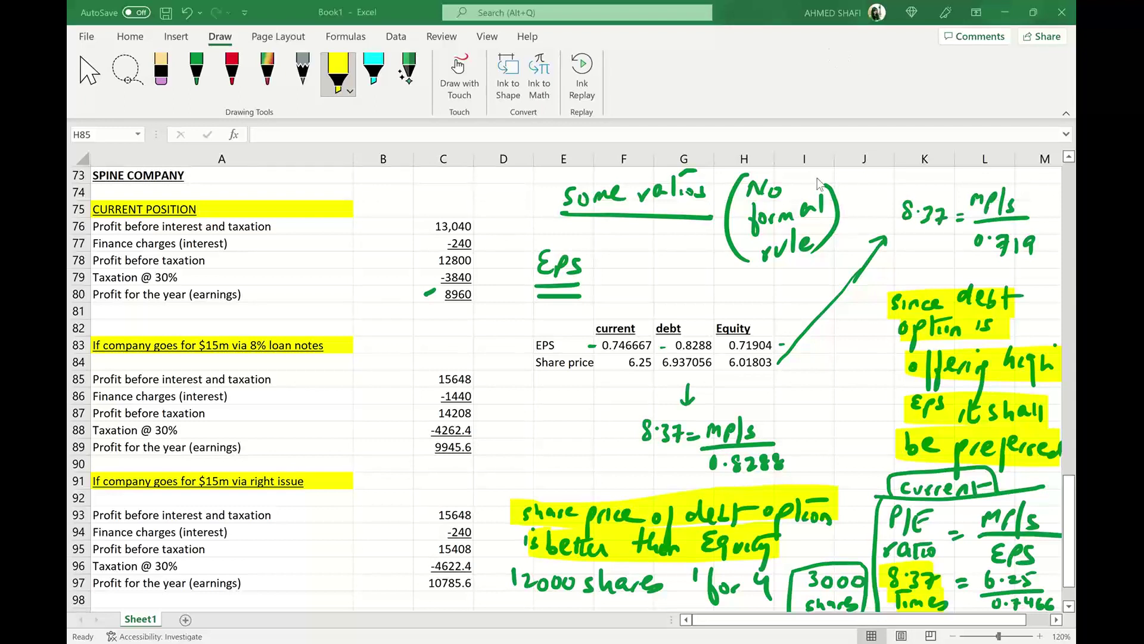
- Label E85 "Int cover" and calculate the current interest cover in F85 as =13040/240
{"action": "left_click", "coordinate": [567, 380]}
{"action": "type", "text": "Int c"}
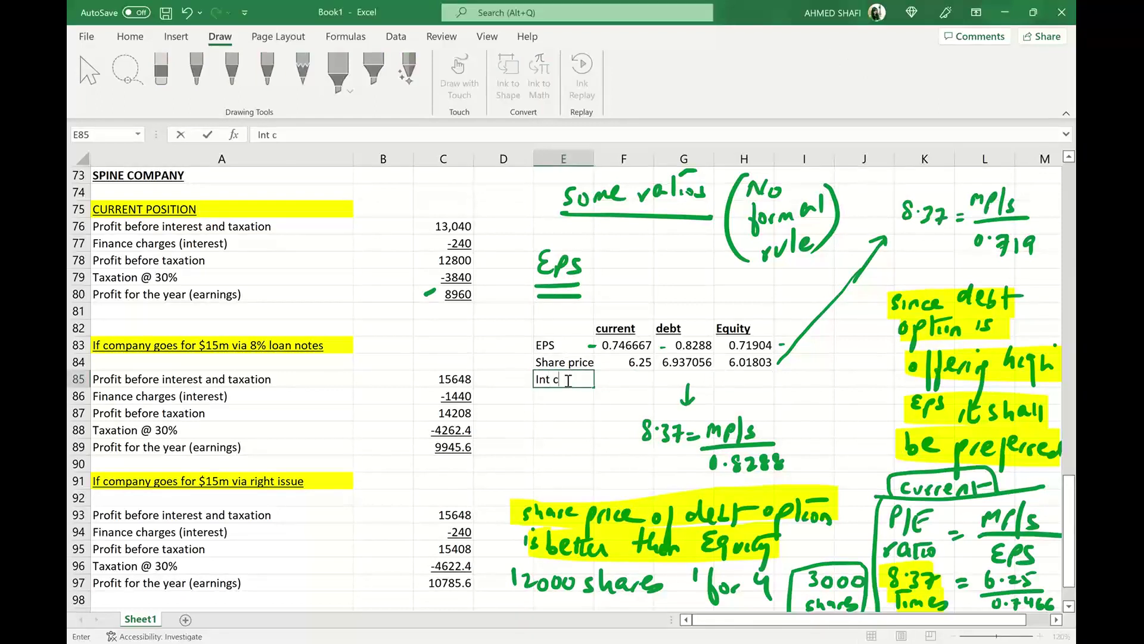
{"action": "type", "text": "over"}
{"action": "left_click", "coordinate": [649, 381]}
{"action": "type", "text": "="}
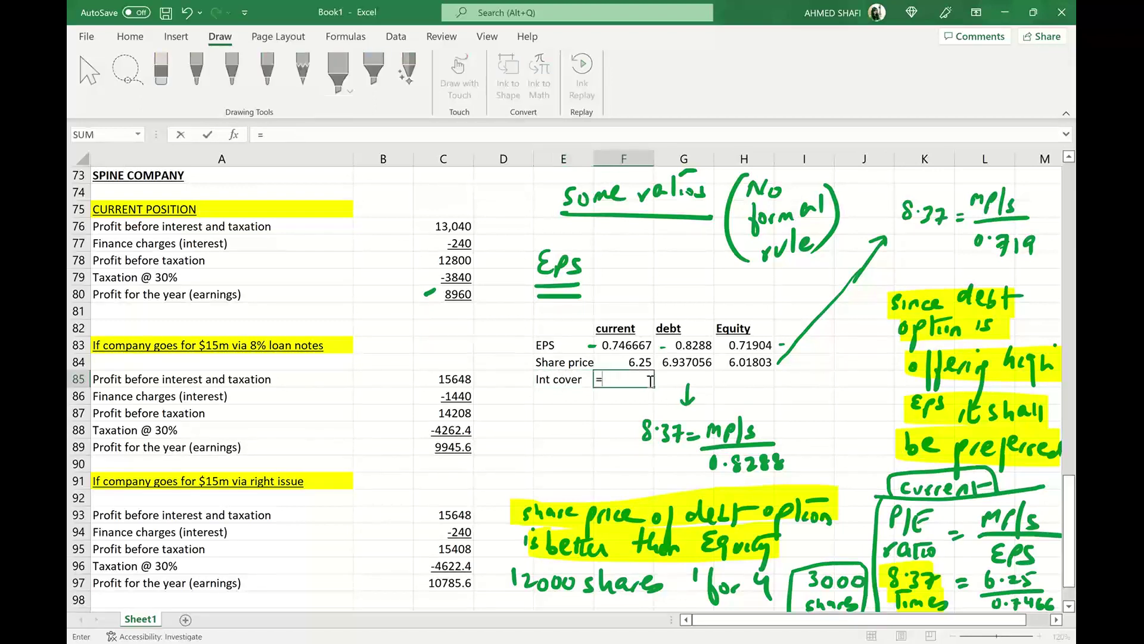
{"action": "type", "text": "13040/240"}
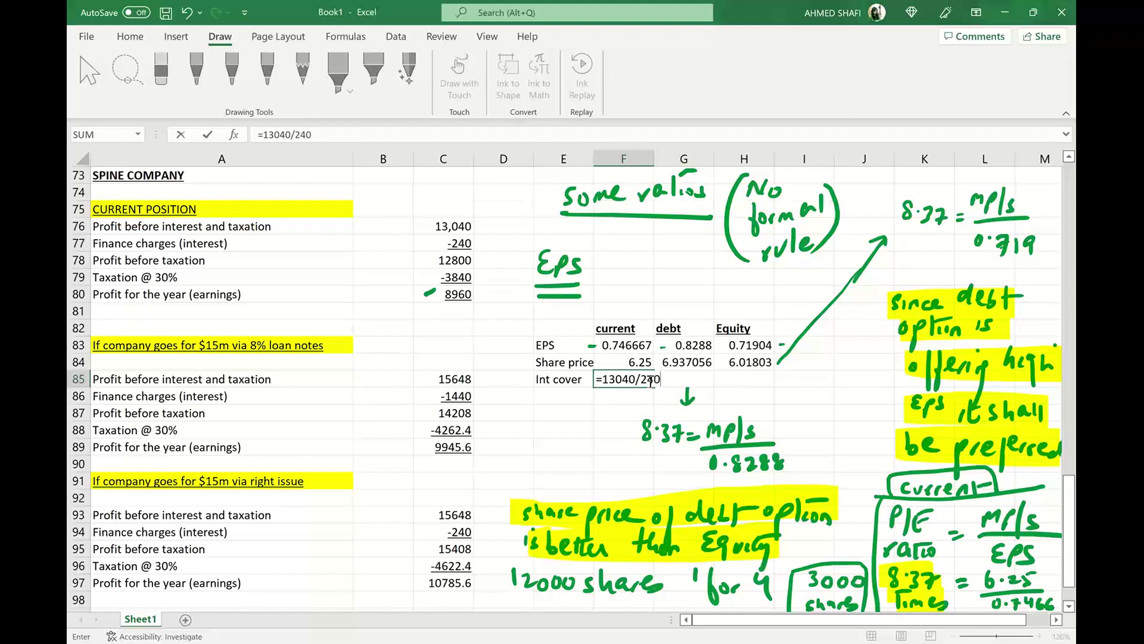
{"action": "key", "text": "Return"}
- Calculate the interest cover for the debt option in G85 as =15648/1440
{"action": "left_click", "coordinate": [699, 377]}
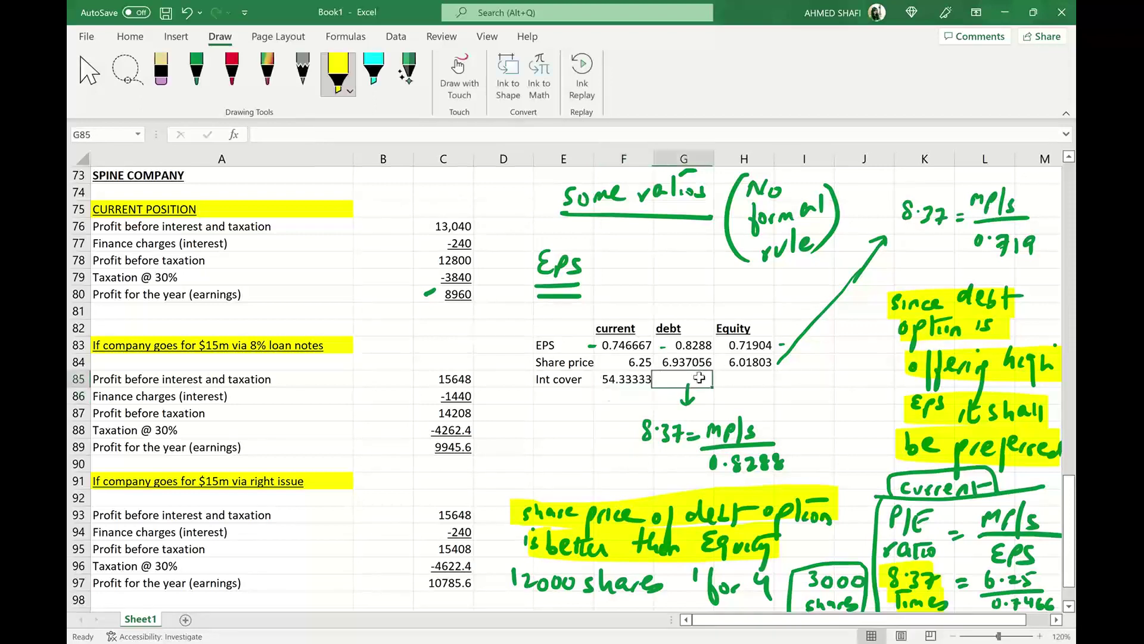
{"action": "type", "text": "="}
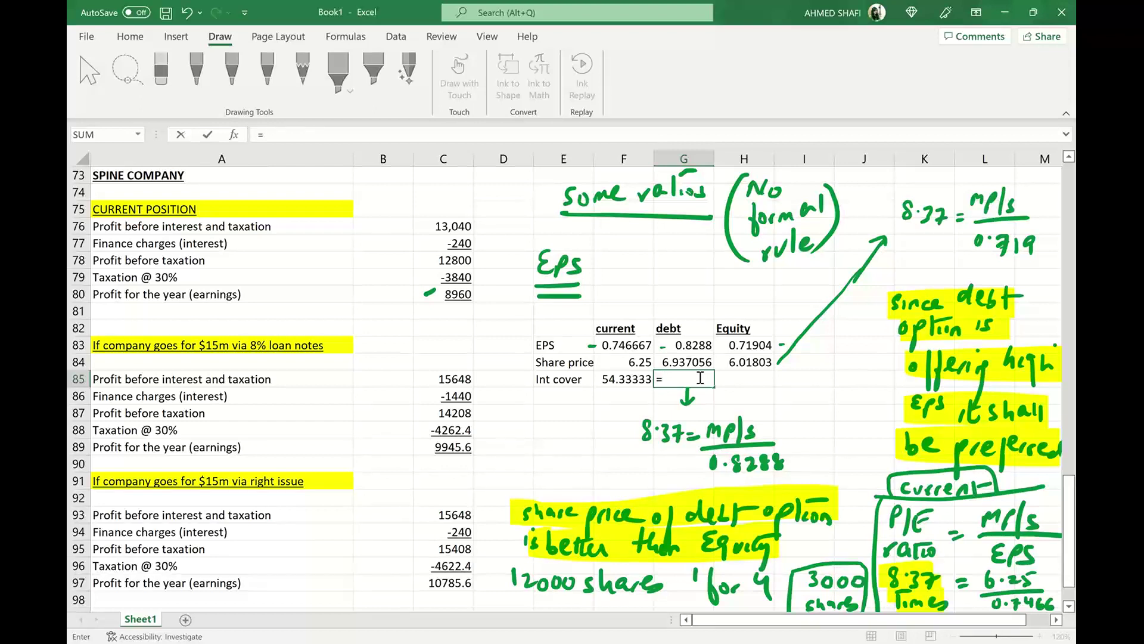
{"action": "type", "text": "15648/1440"}
{"action": "key", "text": "ctrl+Return"}
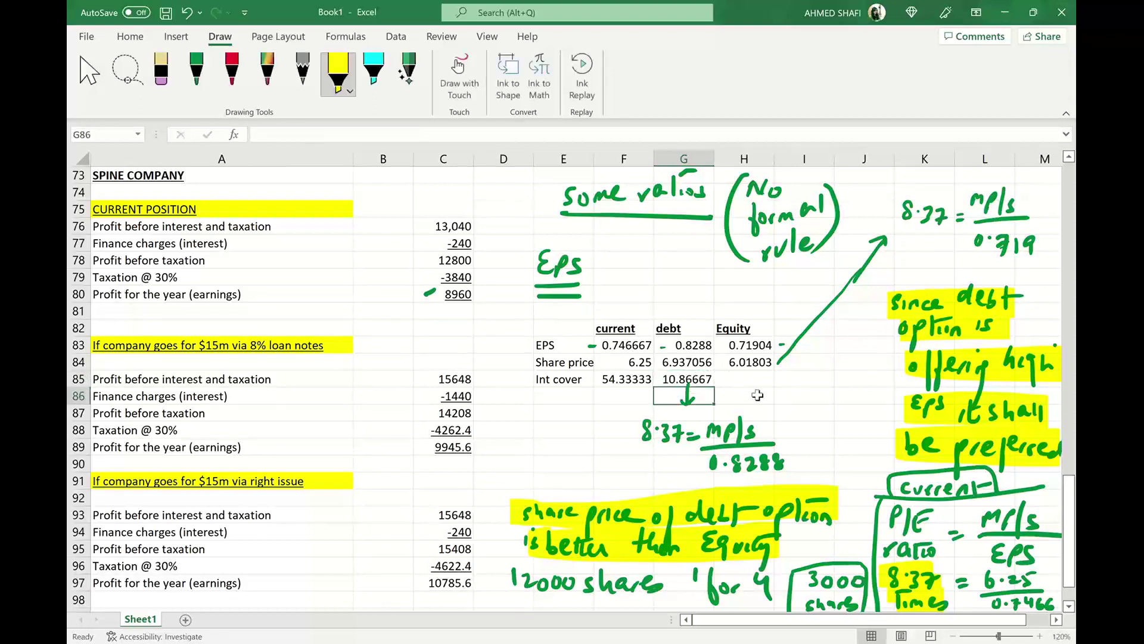
- Calculate the interest cover for the equity option in H85 as =15648/240
{"action": "left_click", "coordinate": [761, 377]}
{"action": "type", "text": "="}
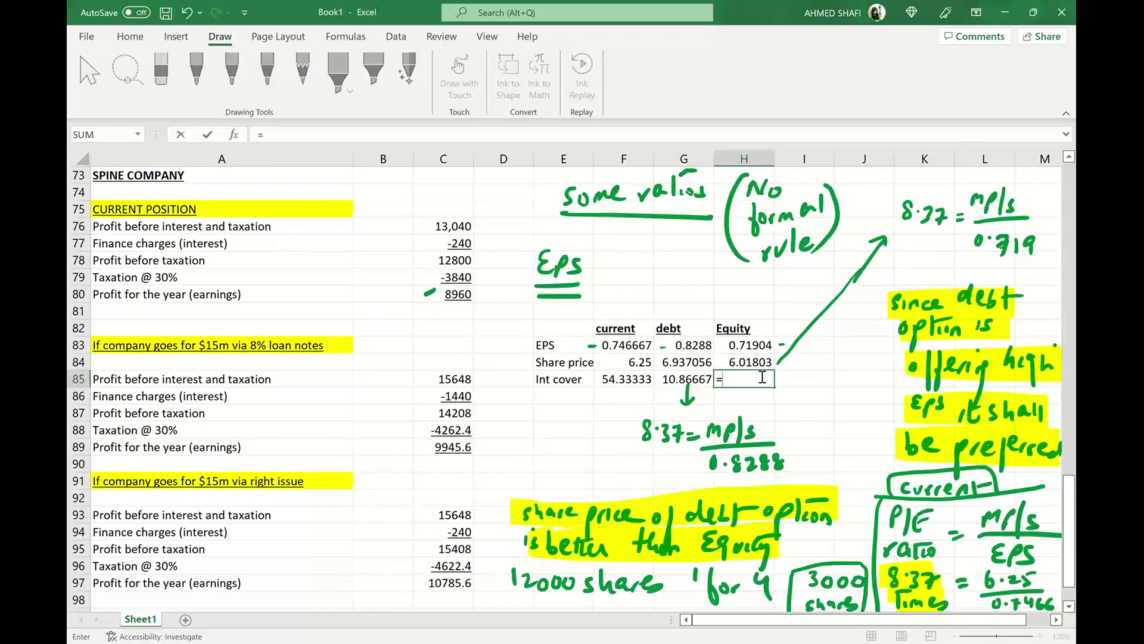
{"action": "type", "text": "15648/240"}
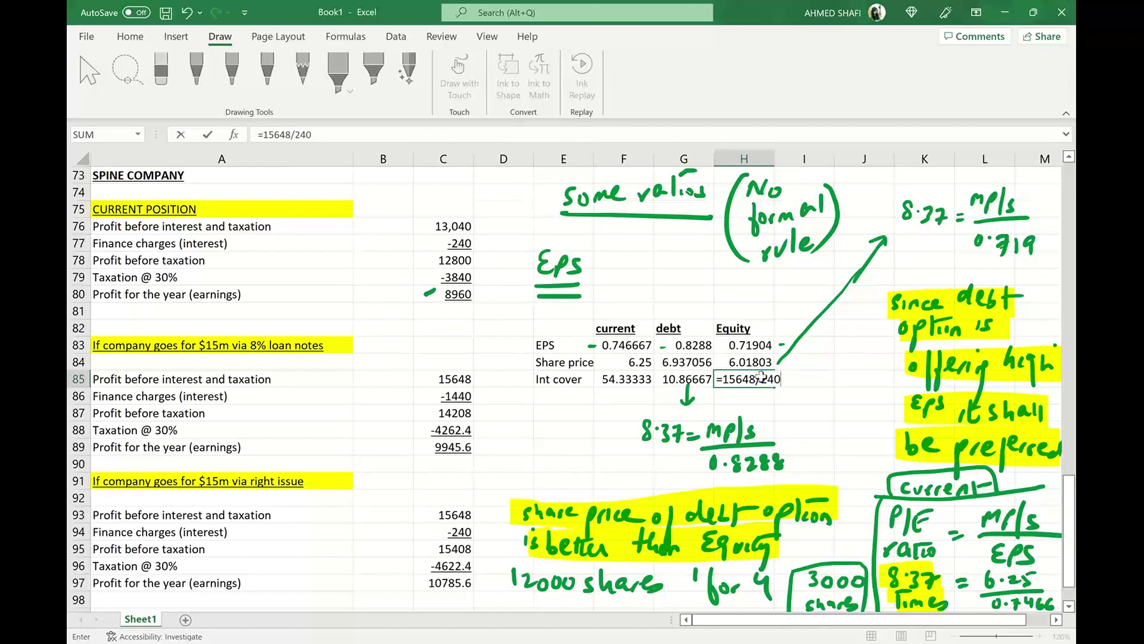
{"action": "key", "text": "Return"}
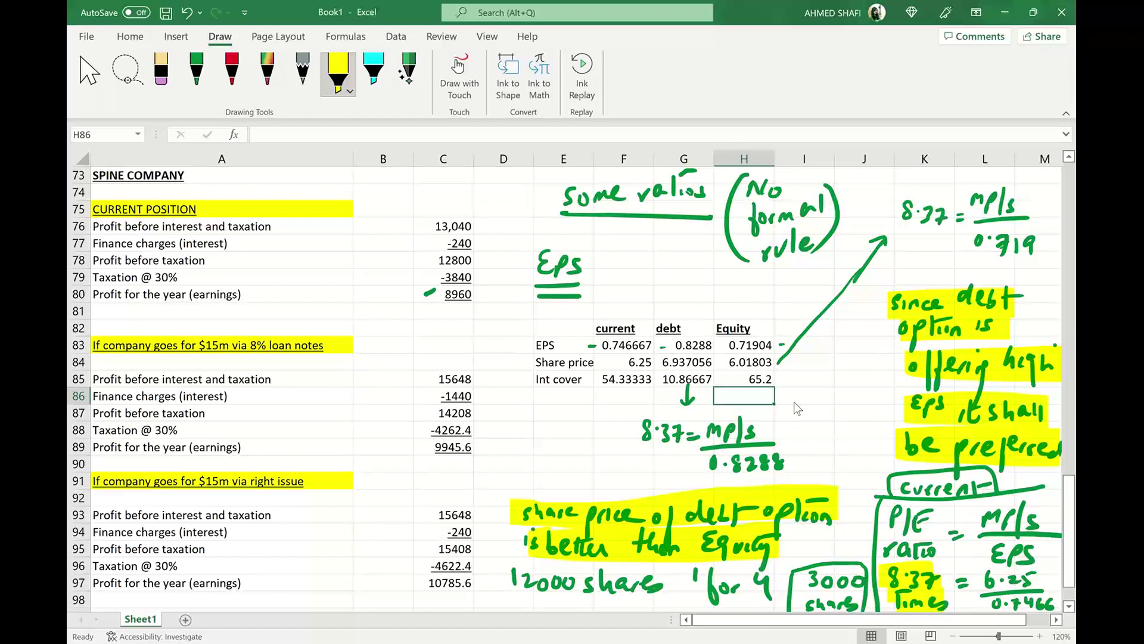
- Add a yellow highlight beside the equity interest cover and mark the EPS, share price and interest cover rows with short green pen dashes
{"action": "left_click_drag", "start_coordinate": [788, 368], "coordinate": [789, 389]}
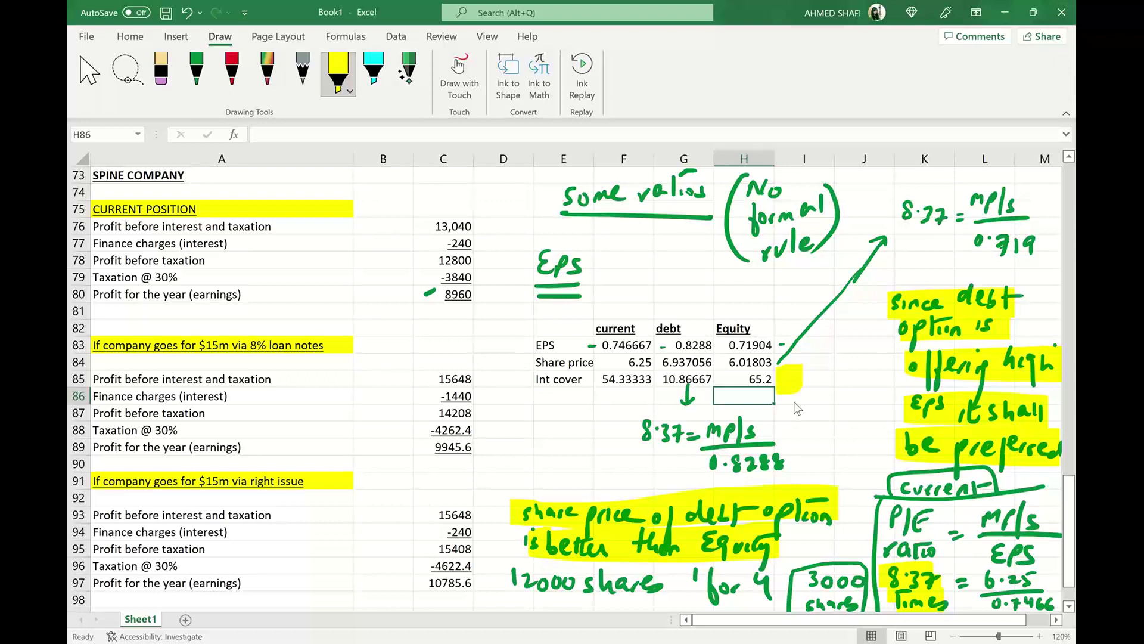
{"action": "left_click", "coordinate": [196, 71]}
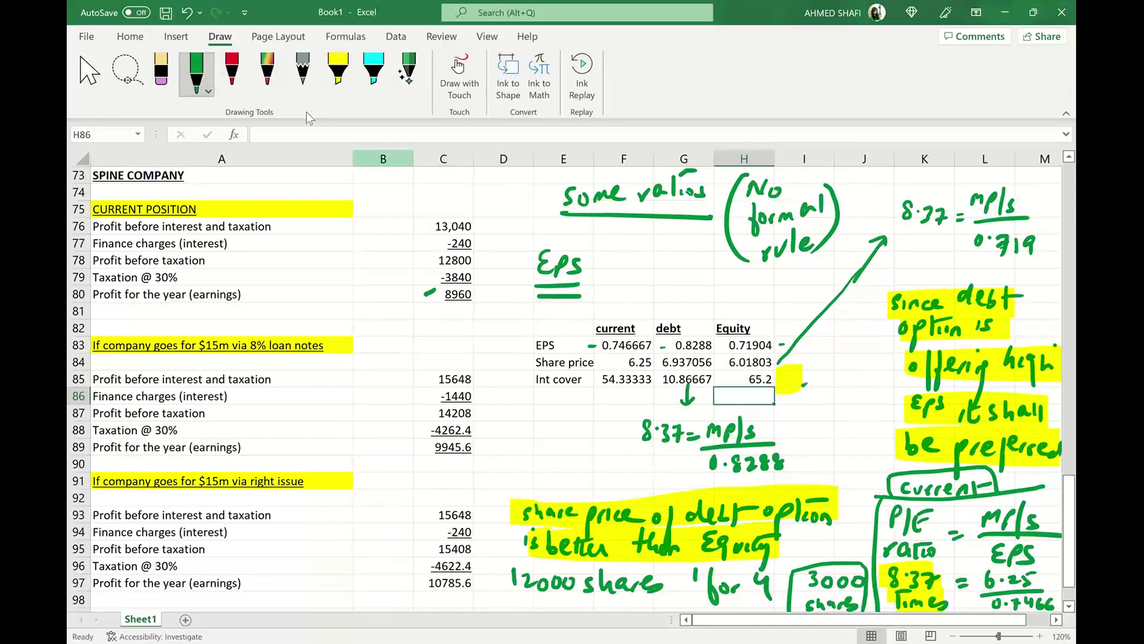
{"action": "left_click_drag", "start_coordinate": [502, 351], "coordinate": [528, 343]}
{"action": "mouse_move", "coordinate": [508, 376]}
{"action": "left_mouse_down"}
{"action": "mouse_move", "coordinate": [521, 371]}
{"action": "mouse_move", "coordinate": [529, 390]}
{"action": "left_mouse_up"}
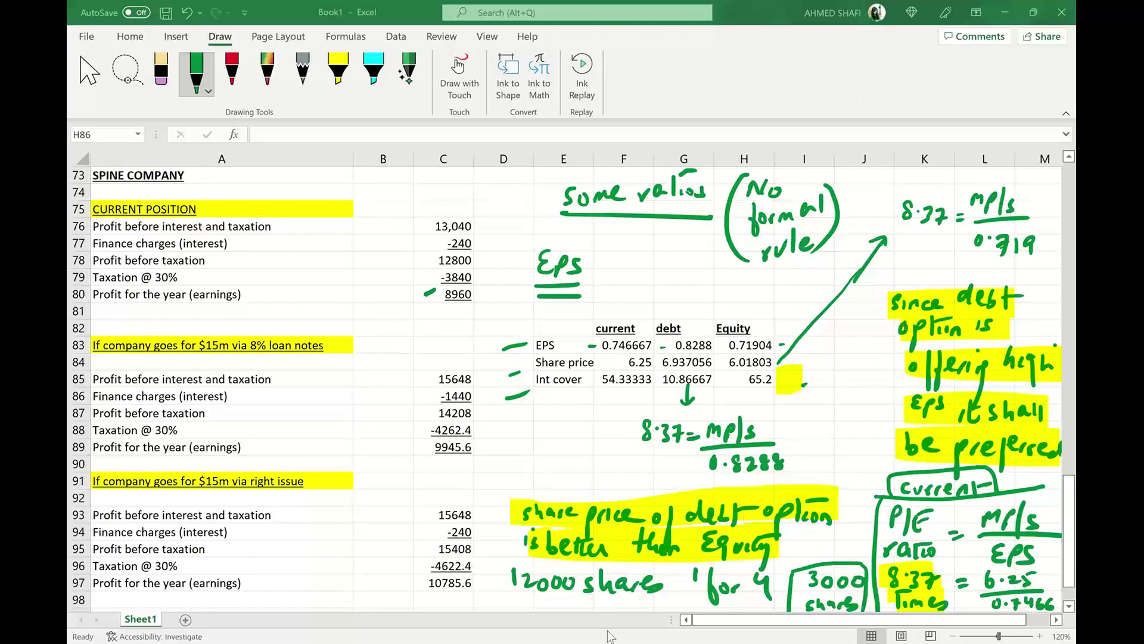
- Switch to the FM SD20 suggested solutions PDF in Chrome and review the Spine Co answer to part (a), including the comment on findings
{"action": "key", "text": "alt+Tab"}
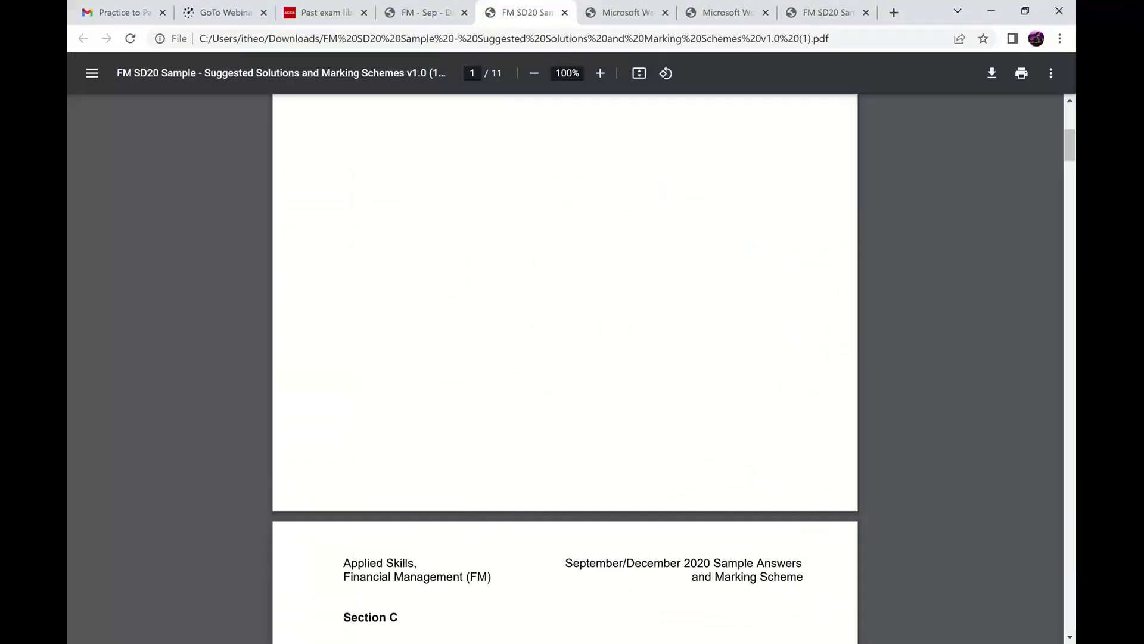
{"action": "scroll", "coordinate": [556, 580], "scroll_direction": "down", "scroll_amount": 5}
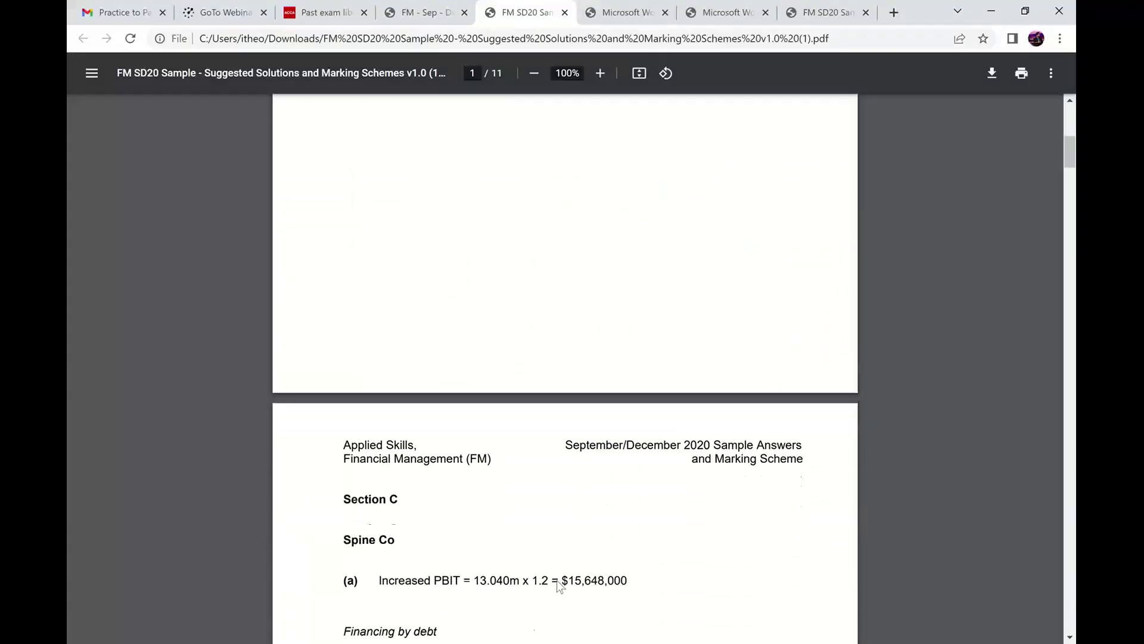
{"action": "scroll", "coordinate": [557, 581], "scroll_direction": "down", "scroll_amount": 4}
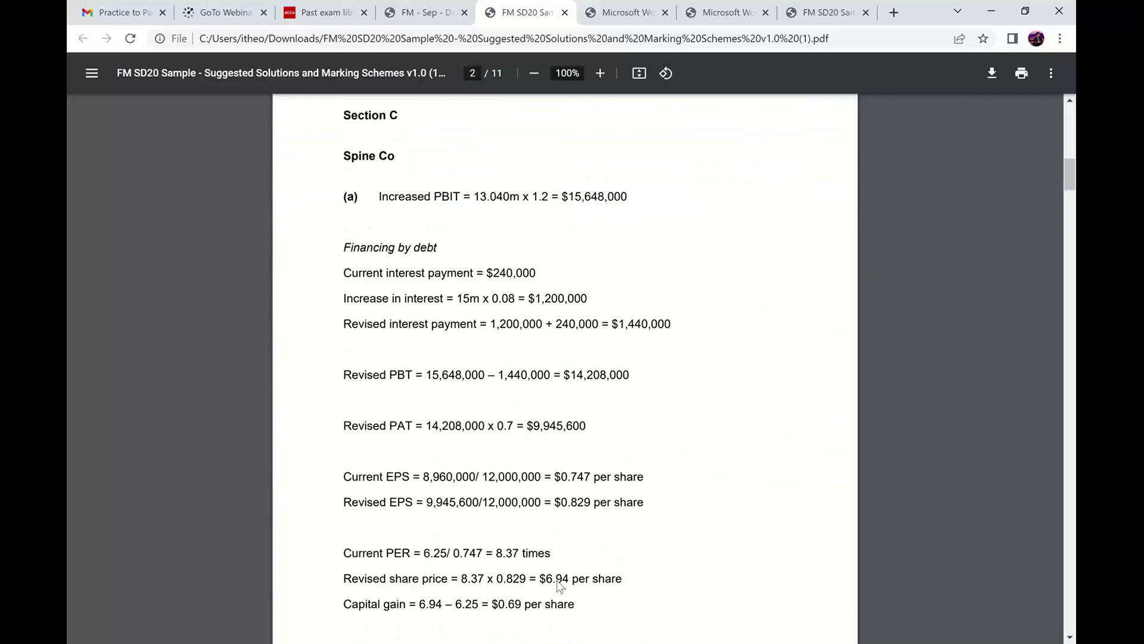
{"action": "scroll", "coordinate": [557, 582], "scroll_direction": "down", "scroll_amount": 1}
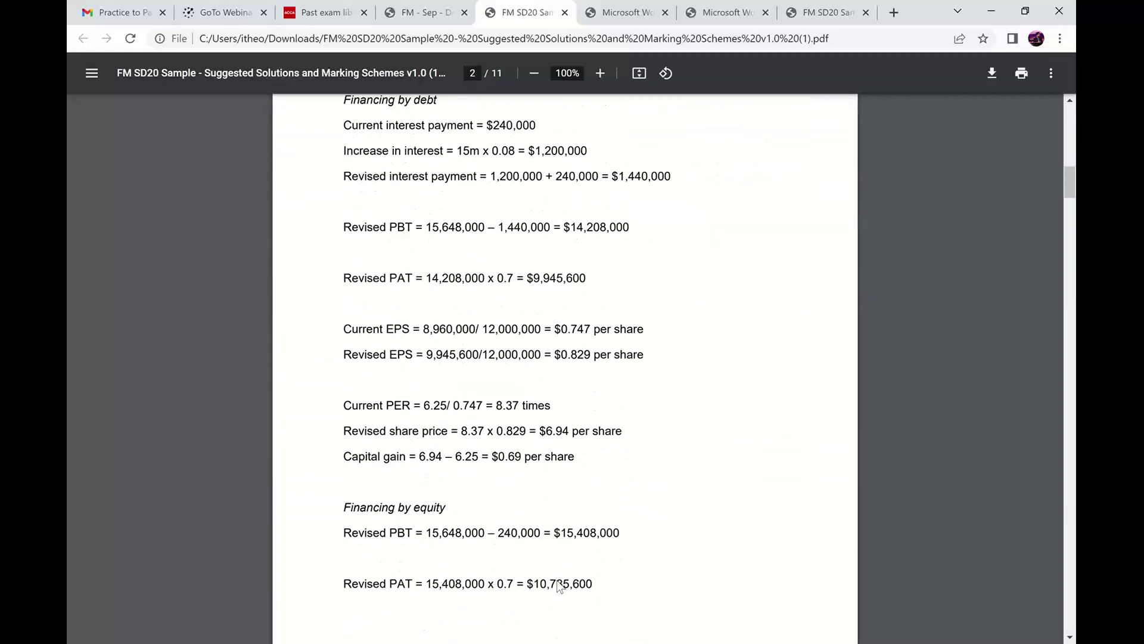
{"action": "scroll", "coordinate": [556, 581], "scroll_direction": "down", "scroll_amount": 2}
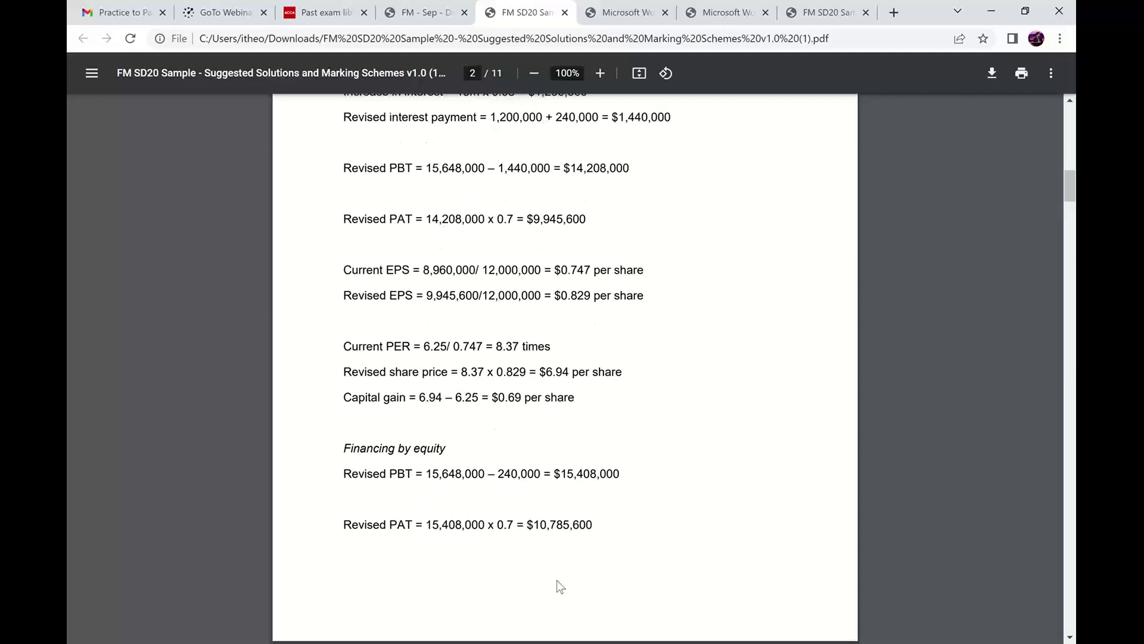
{"action": "scroll", "coordinate": [556, 580], "scroll_direction": "down", "scroll_amount": 2}
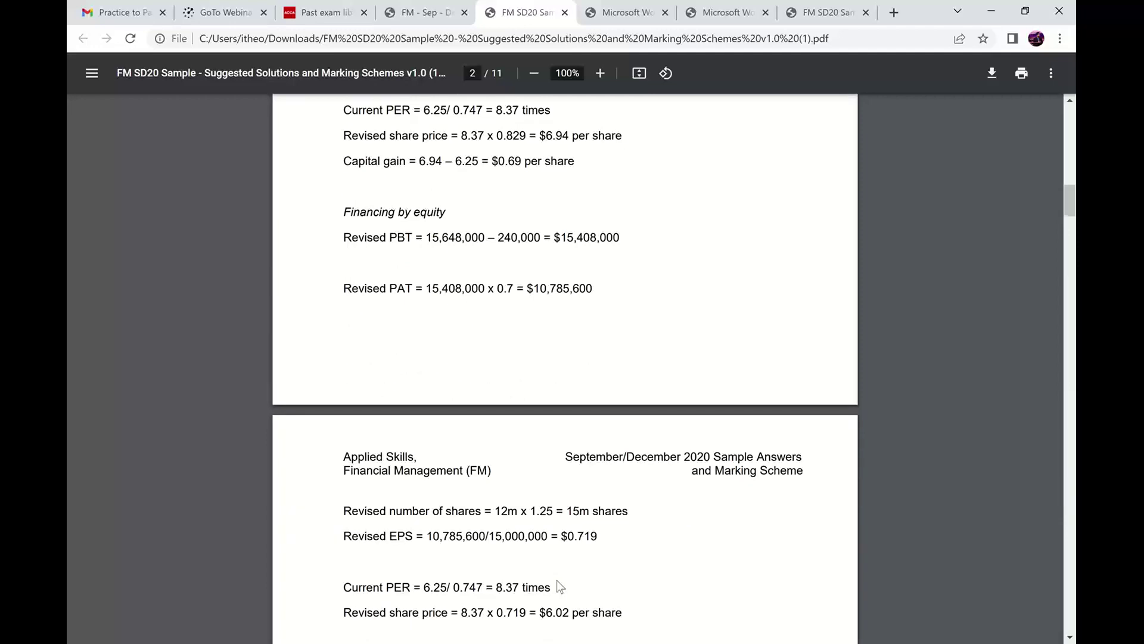
{"action": "scroll", "coordinate": [556, 580], "scroll_direction": "down", "scroll_amount": 3}
{"action": "scroll", "coordinate": [558, 586], "scroll_direction": "down", "scroll_amount": 4}
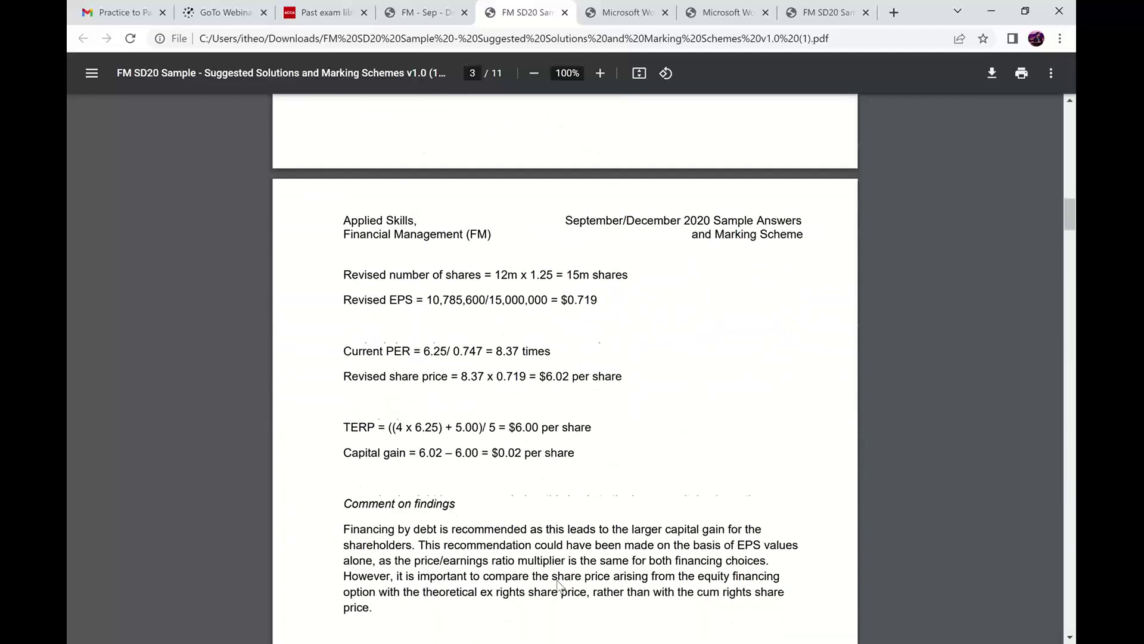
{"action": "scroll", "coordinate": [558, 586], "scroll_direction": "down", "scroll_amount": 3}
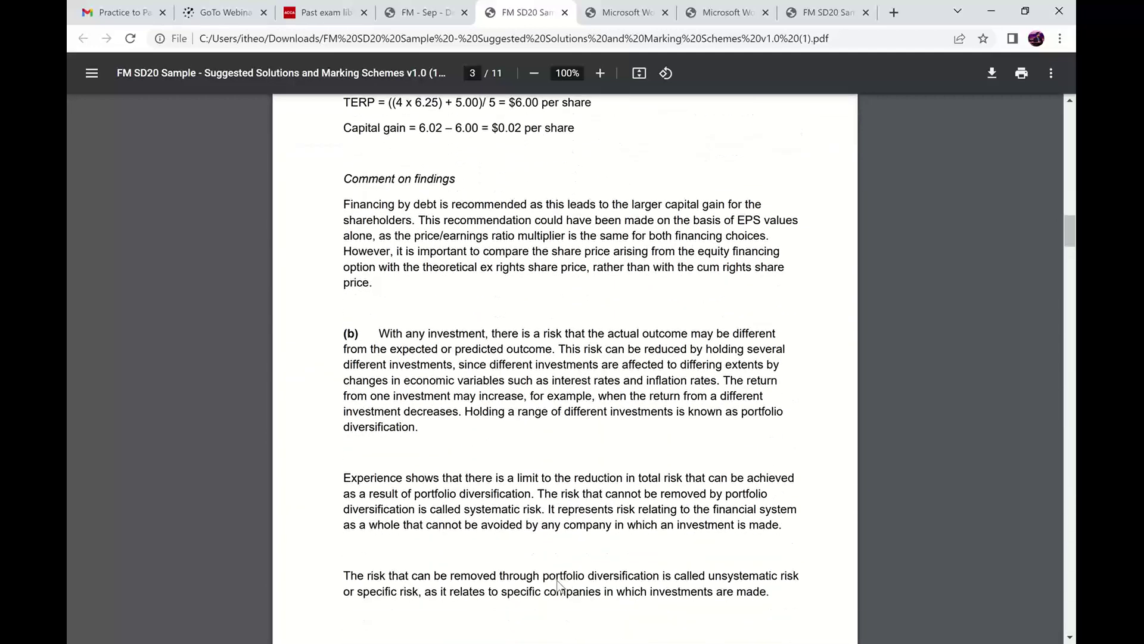
{"action": "scroll", "coordinate": [559, 586], "scroll_direction": "up", "scroll_amount": 1}
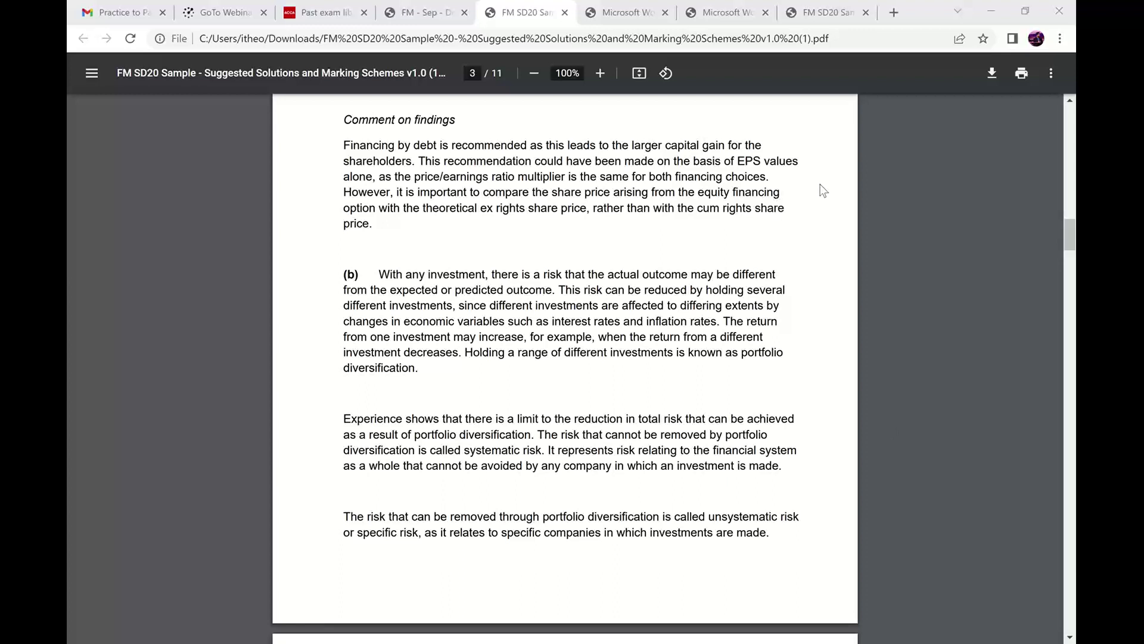
{"action": "scroll", "coordinate": [651, 374], "scroll_direction": "down", "scroll_amount": 1}
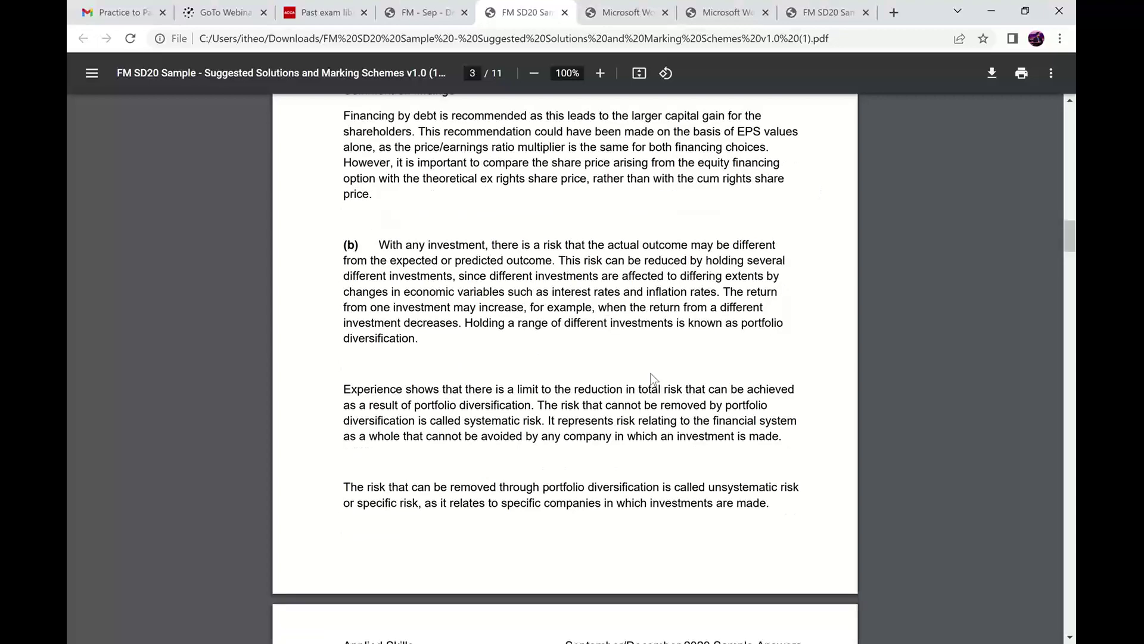
- Examine the Spine Co marking scheme on page 9 of the PDF, checking how the marks are split across part (a)
{"action": "scroll", "coordinate": [653, 379], "scroll_direction": "down", "scroll_amount": 20}
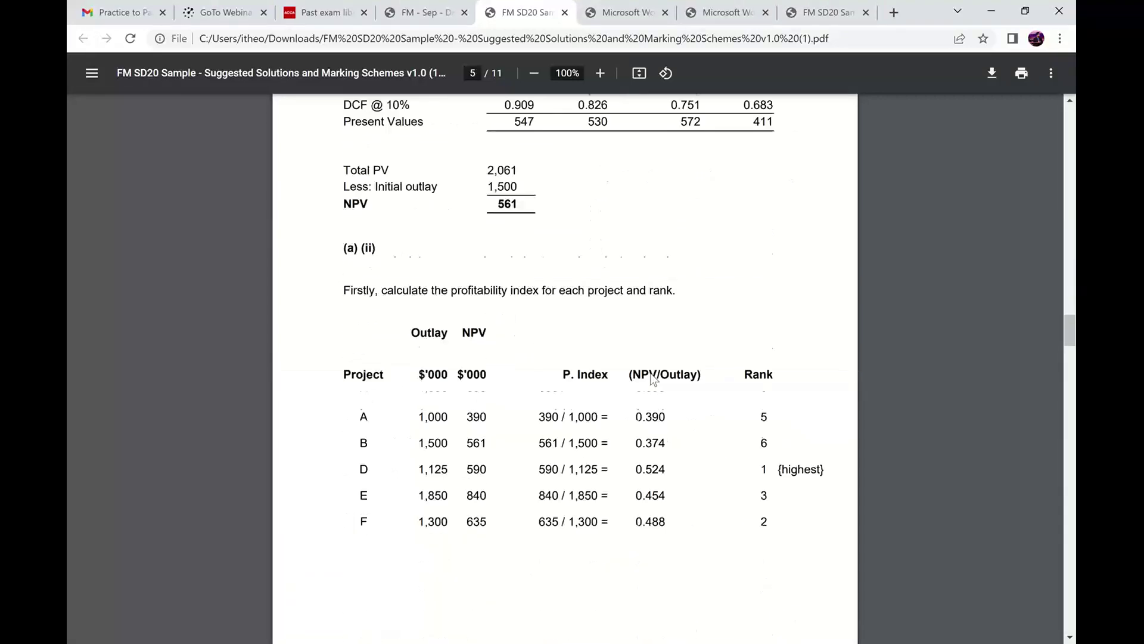
{"action": "scroll", "coordinate": [653, 379], "scroll_direction": "down", "scroll_amount": 20}
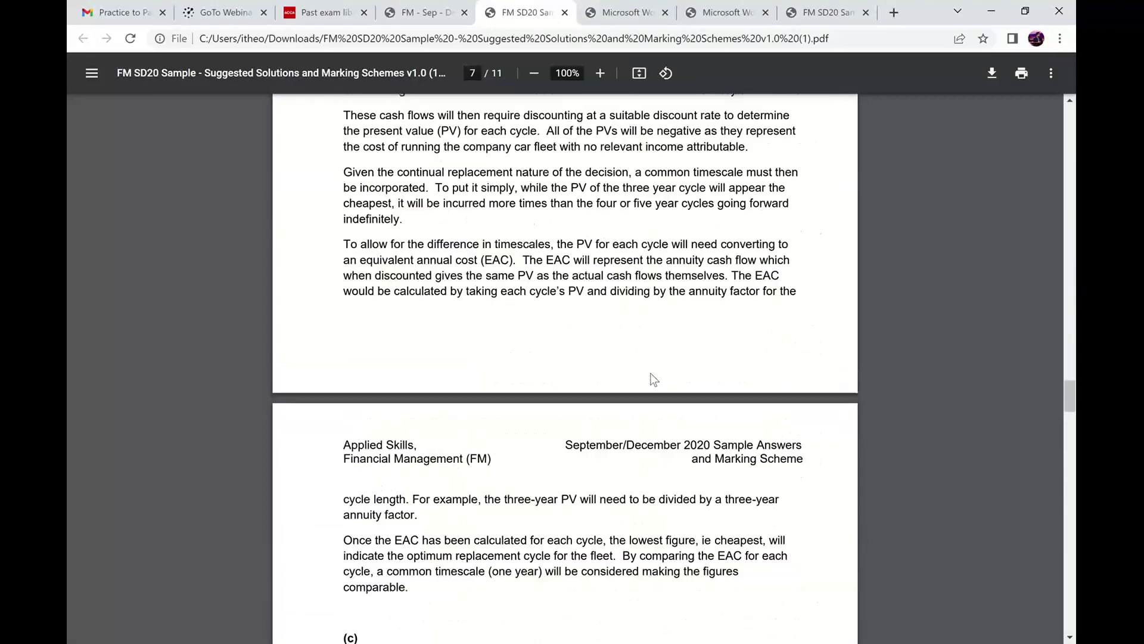
{"action": "scroll", "coordinate": [653, 379], "scroll_direction": "down", "scroll_amount": 20}
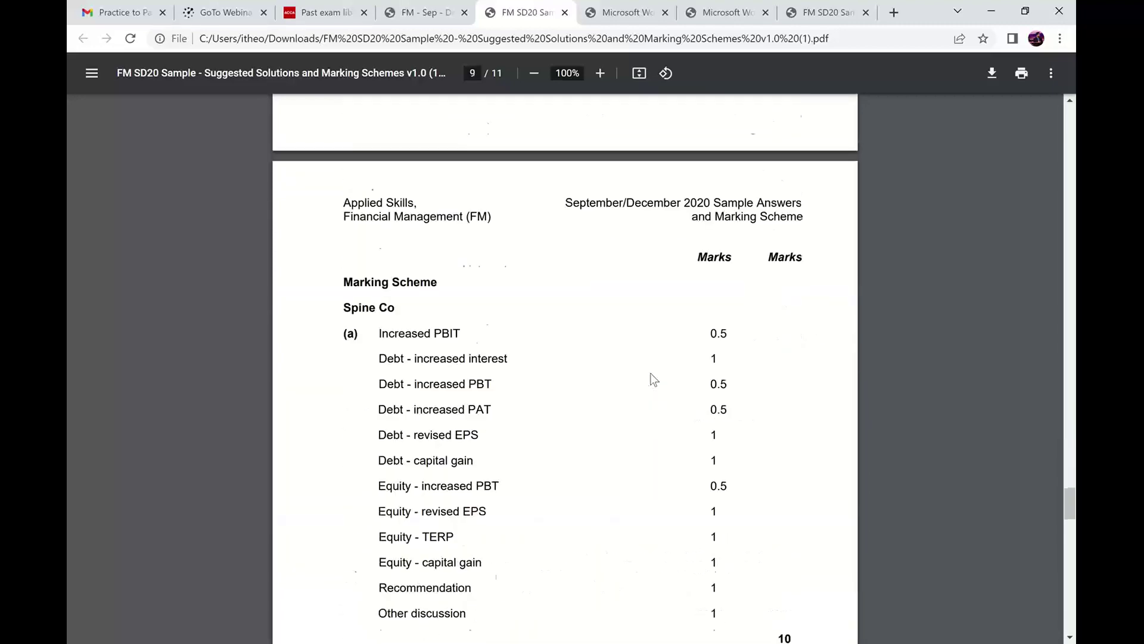
{"action": "scroll", "coordinate": [654, 379], "scroll_direction": "down", "scroll_amount": 3}
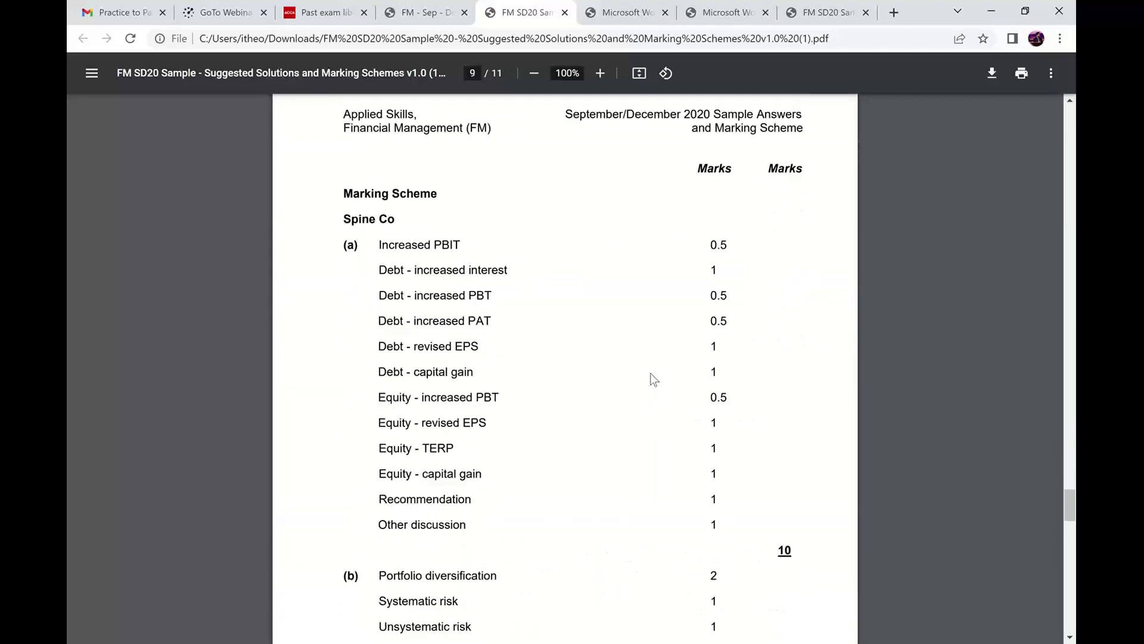
{"action": "scroll", "coordinate": [654, 379], "scroll_direction": "down", "scroll_amount": 1}
{"action": "scroll", "coordinate": [654, 380], "scroll_direction": "down", "scroll_amount": 1}
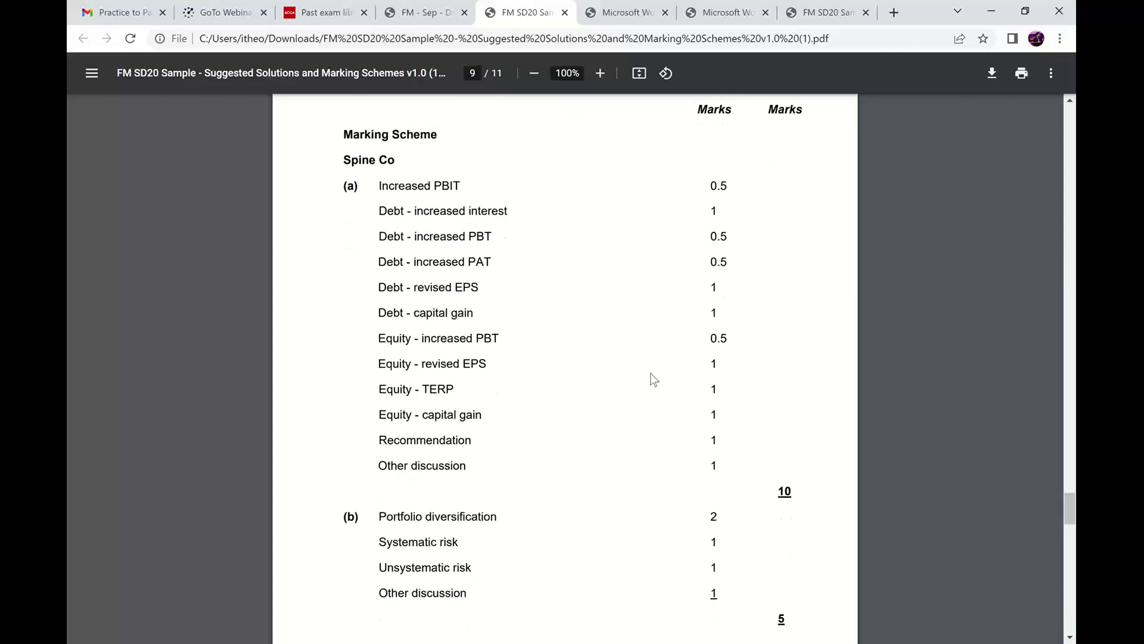
{"action": "scroll", "coordinate": [654, 379], "scroll_direction": "up", "scroll_amount": 4}
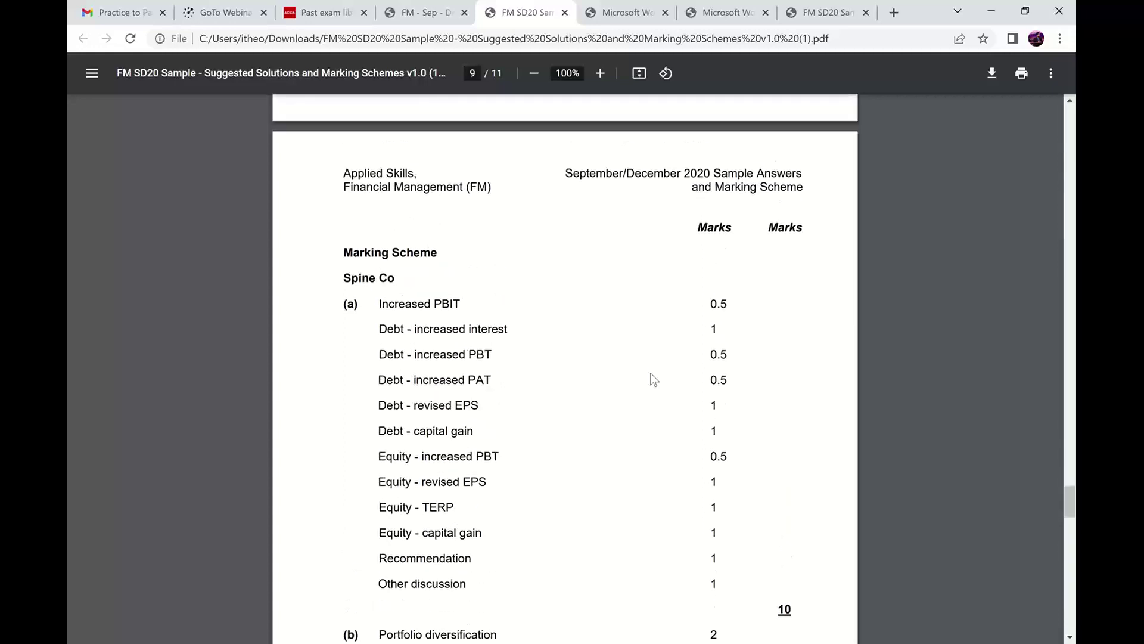
{"action": "scroll", "coordinate": [654, 380], "scroll_direction": "up", "scroll_amount": 1}
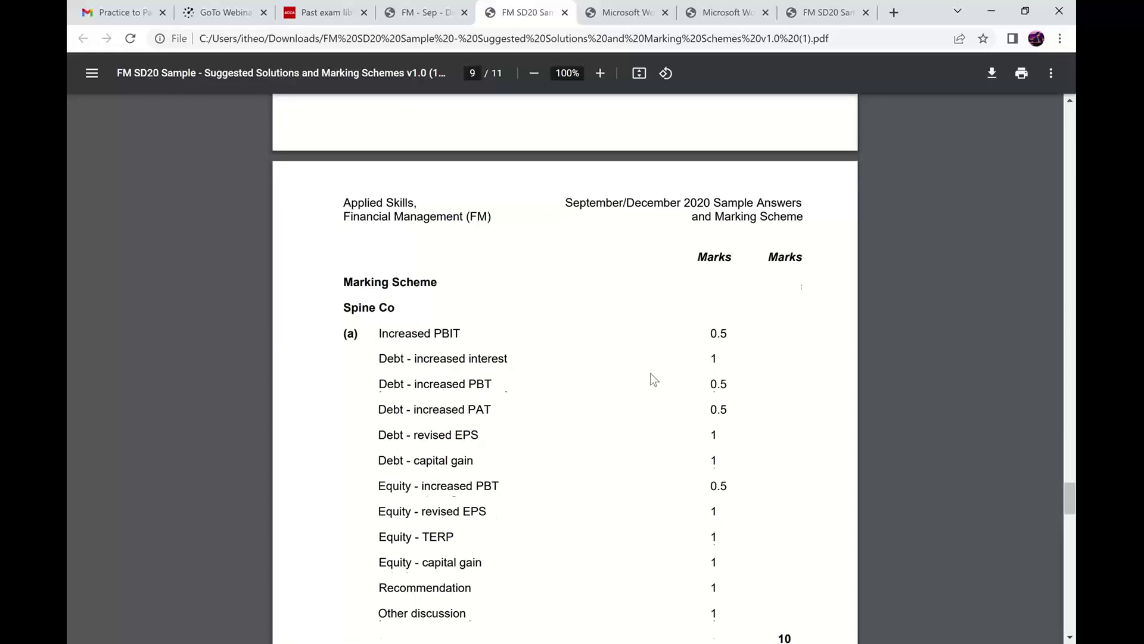
{"action": "scroll", "coordinate": [654, 379], "scroll_direction": "up", "scroll_amount": 1}
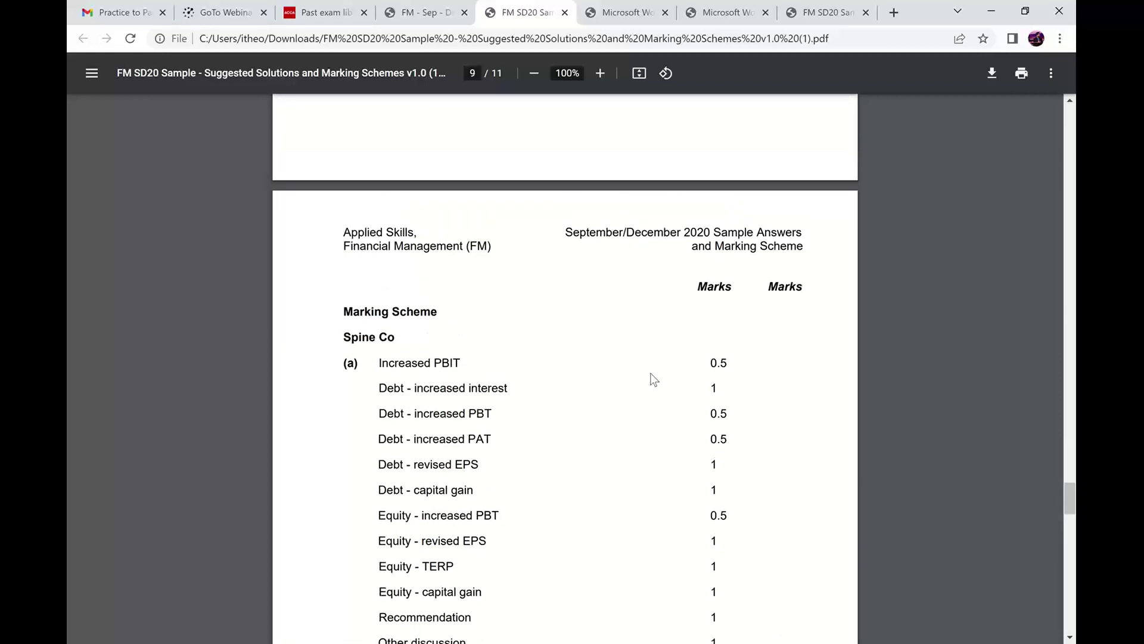
{"action": "scroll", "coordinate": [653, 379], "scroll_direction": "down", "scroll_amount": 1}
{"action": "scroll", "coordinate": [654, 379], "scroll_direction": "down", "scroll_amount": 2}
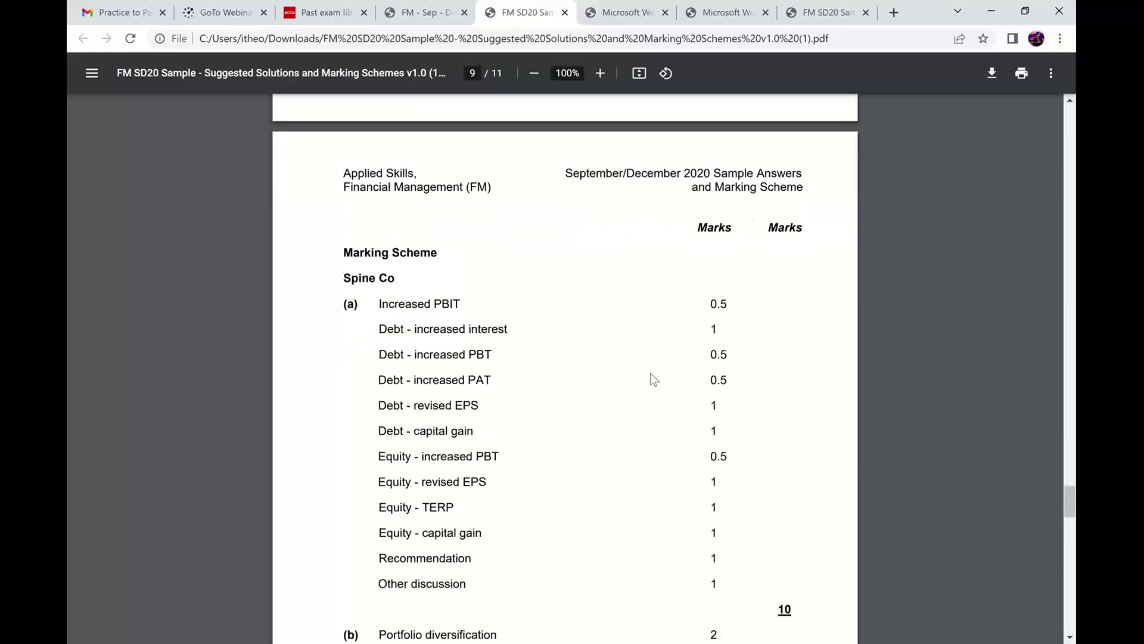
{"action": "scroll", "coordinate": [654, 380], "scroll_direction": "up", "scroll_amount": 1}
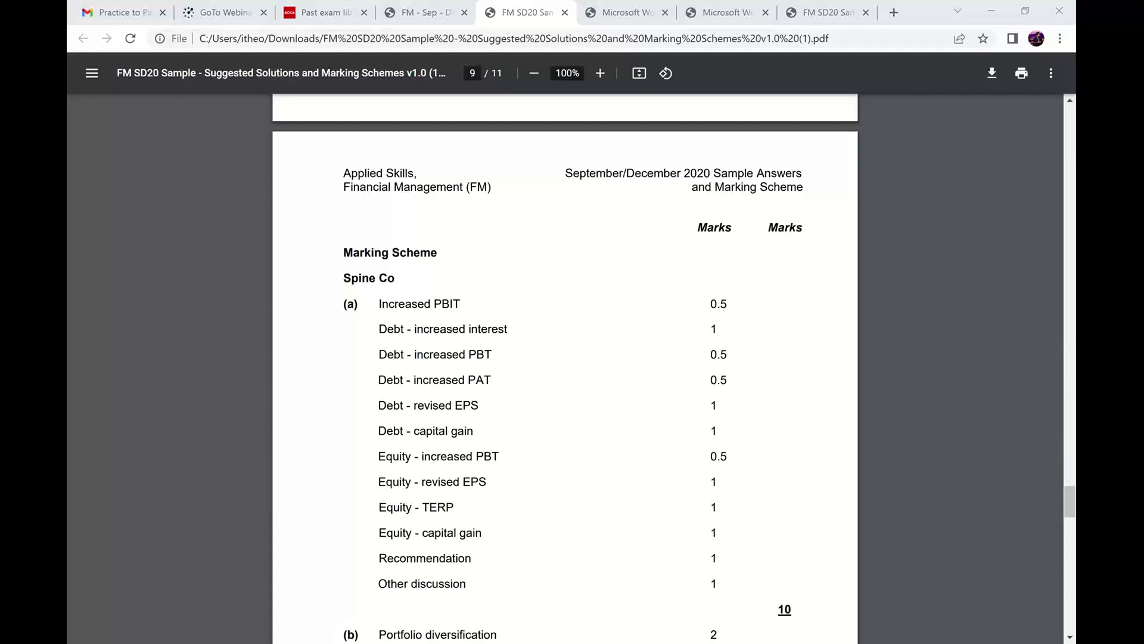
- Switch to Word, copy requirements (b) and (c) of the Spine Co question, and return to the Spine Company worksheet in Excel
{"action": "left_click", "coordinate": [715, 555]}
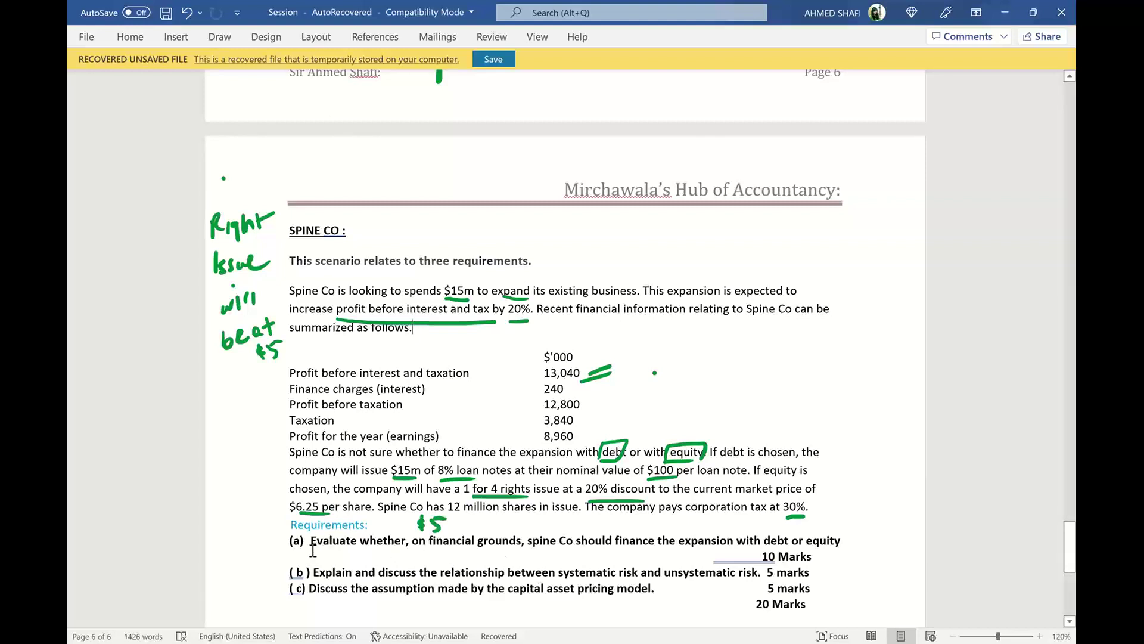
{"action": "left_click_drag", "start_coordinate": [311, 571], "coordinate": [378, 598]}
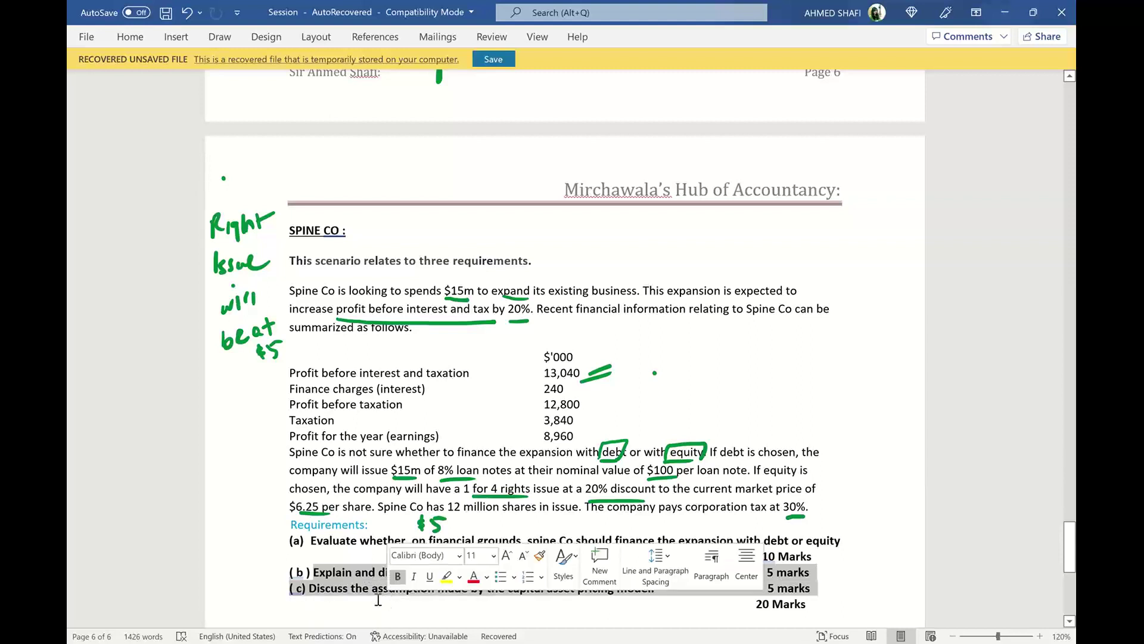
{"action": "left_click", "coordinate": [308, 566]}
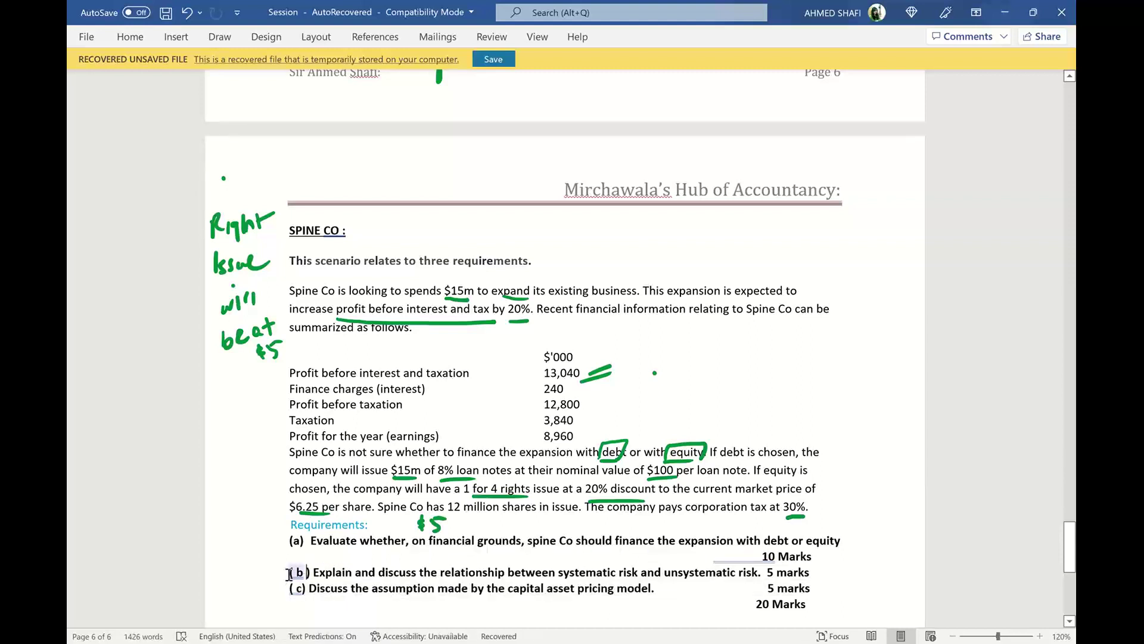
{"action": "left_click_drag", "start_coordinate": [289, 574], "coordinate": [499, 603]}
{"action": "key", "text": "ctrl+c"}
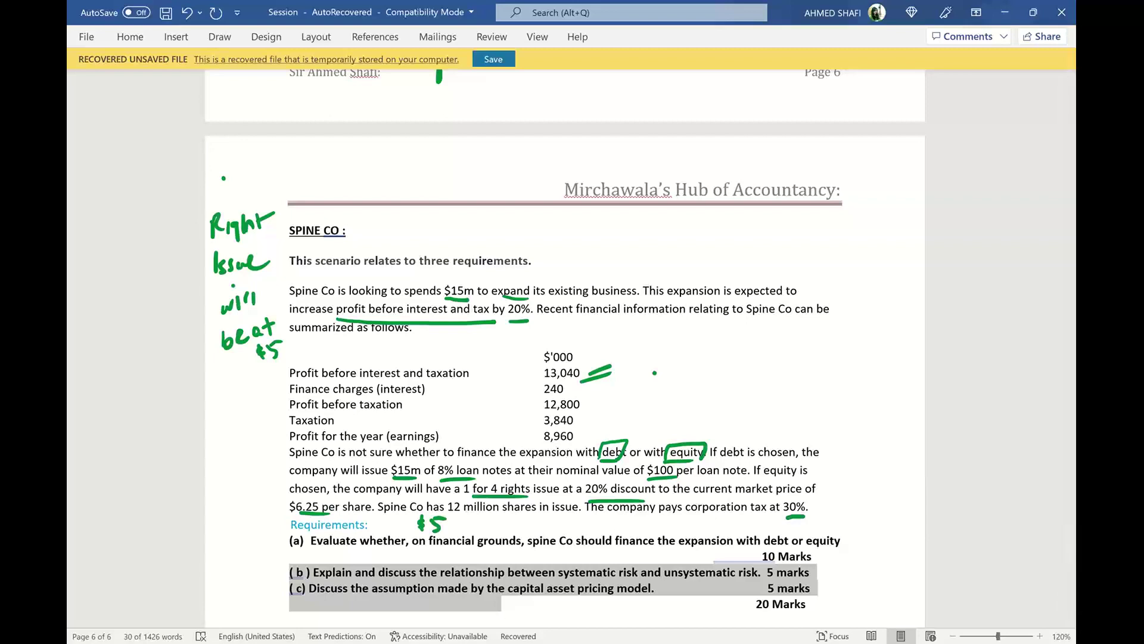
{"action": "key", "text": "alt+Tab"}
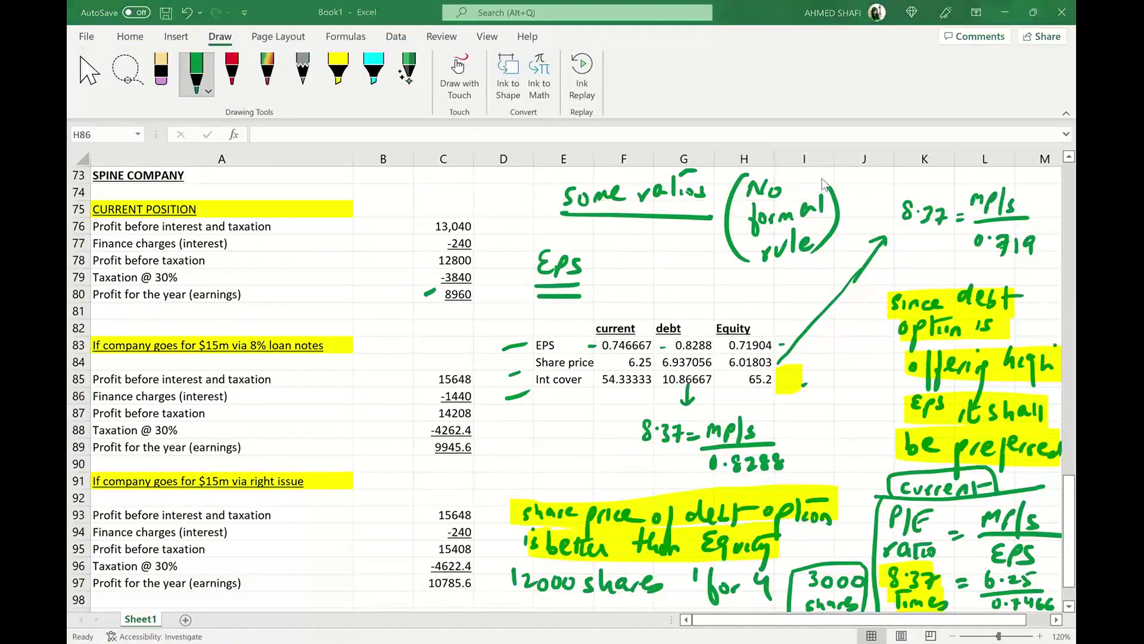
{"action": "left_click", "coordinate": [419, 517]}
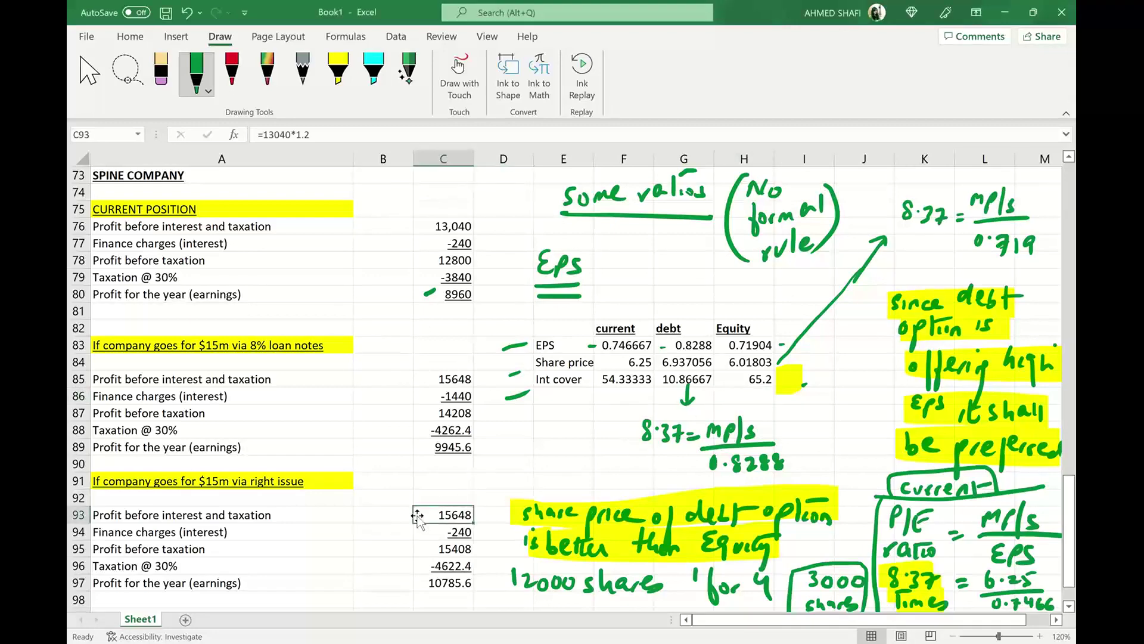
- Paste requirements (b) and (c) of the Spine Co question starting at cell A100, below the rights issue workings
{"action": "key", "text": "Down"}
{"action": "key", "text": "Down"}
{"action": "key", "text": "Down"}
{"action": "key", "text": "Down"}
{"action": "key", "text": "Down"}
{"action": "key", "text": "Down"}
{"action": "key", "text": "Down"}
{"action": "key", "text": "Down"}
{"action": "key", "text": "Down"}
{"action": "key", "text": "Down"}
{"action": "key", "text": "Down"}
{"action": "key", "text": "Down"}
{"action": "key", "text": "Down"}
{"action": "key", "text": "Down"}
{"action": "key", "text": "Down"}
{"action": "key", "text": "Down"}
{"action": "key", "text": "Down"}
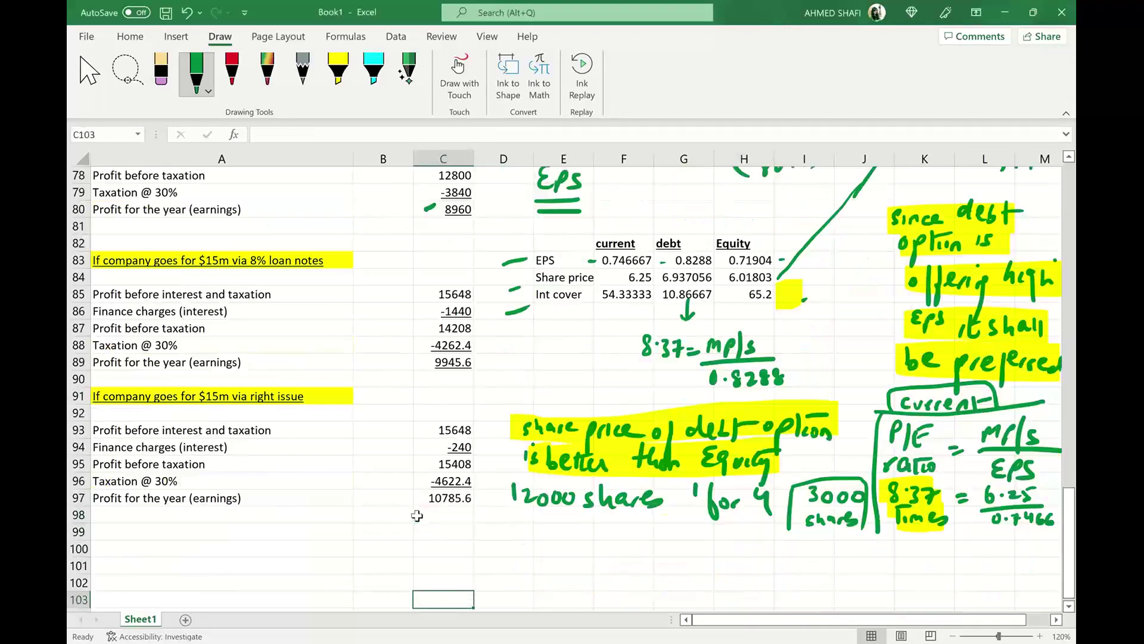
{"action": "left_click", "coordinate": [176, 426]}
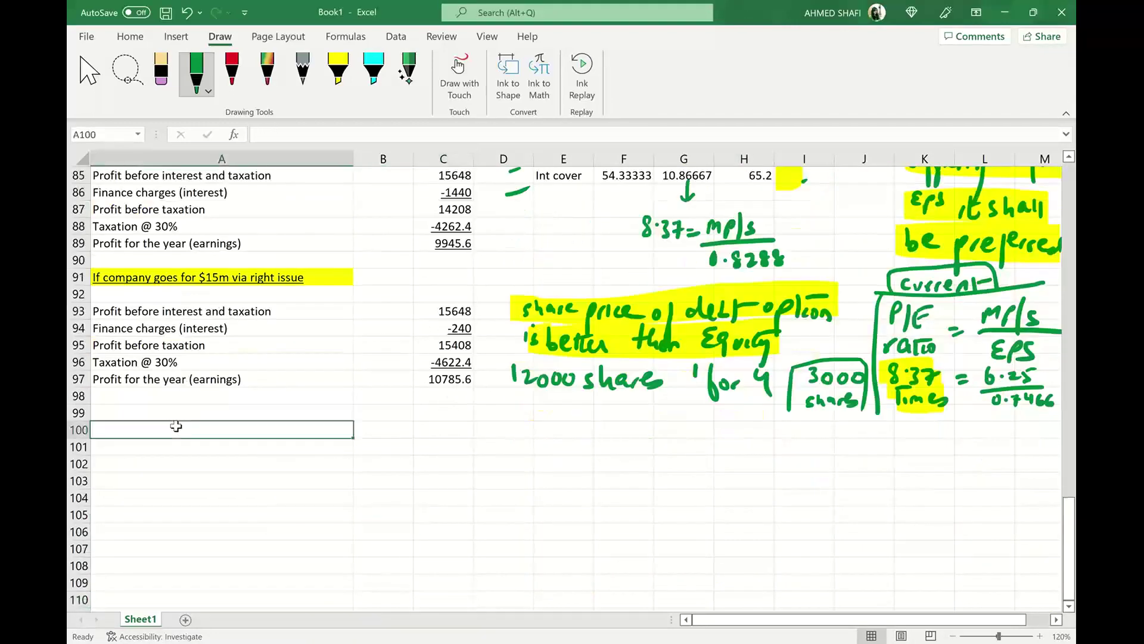
{"action": "key", "text": "ctrl+v"}
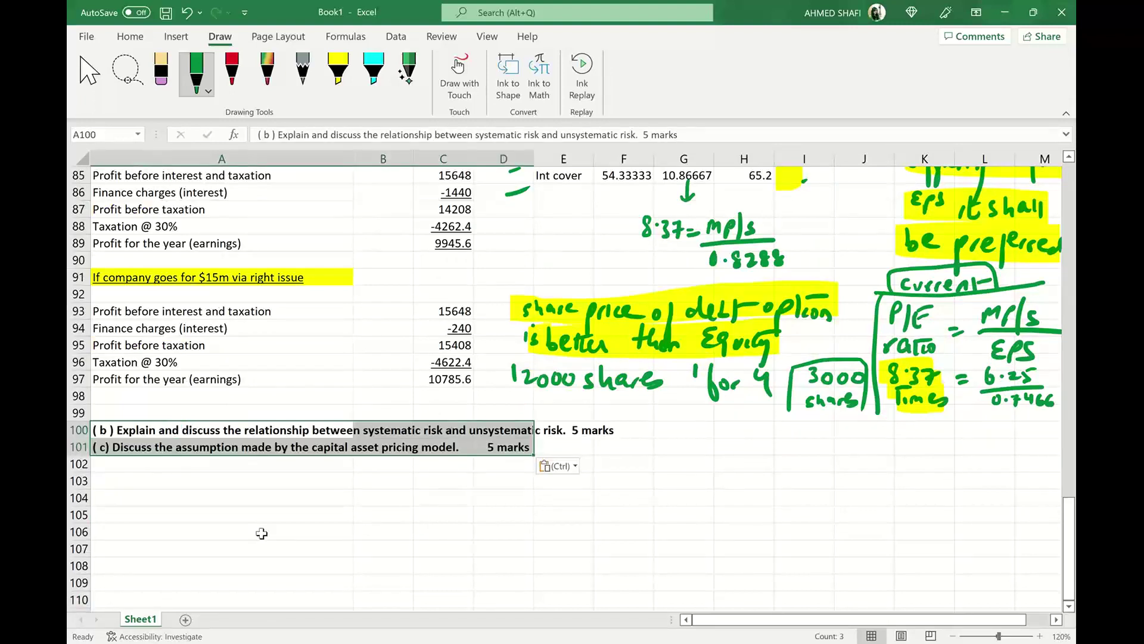
{"action": "left_click", "coordinate": [262, 532]}
- Copy the requirement (c) row with its marks and paste it at cell A114
{"action": "left_click", "coordinate": [114, 447]}
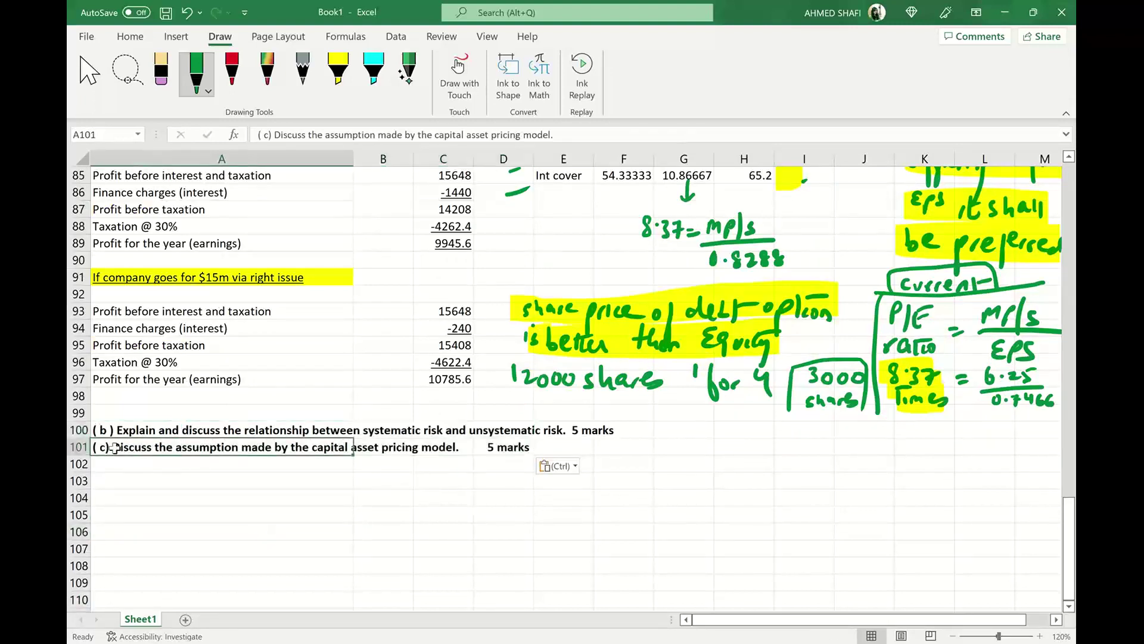
{"action": "key", "text": "shift+Right"}
{"action": "key", "text": "shift+Right"}
{"action": "key", "text": "shift+Right"}
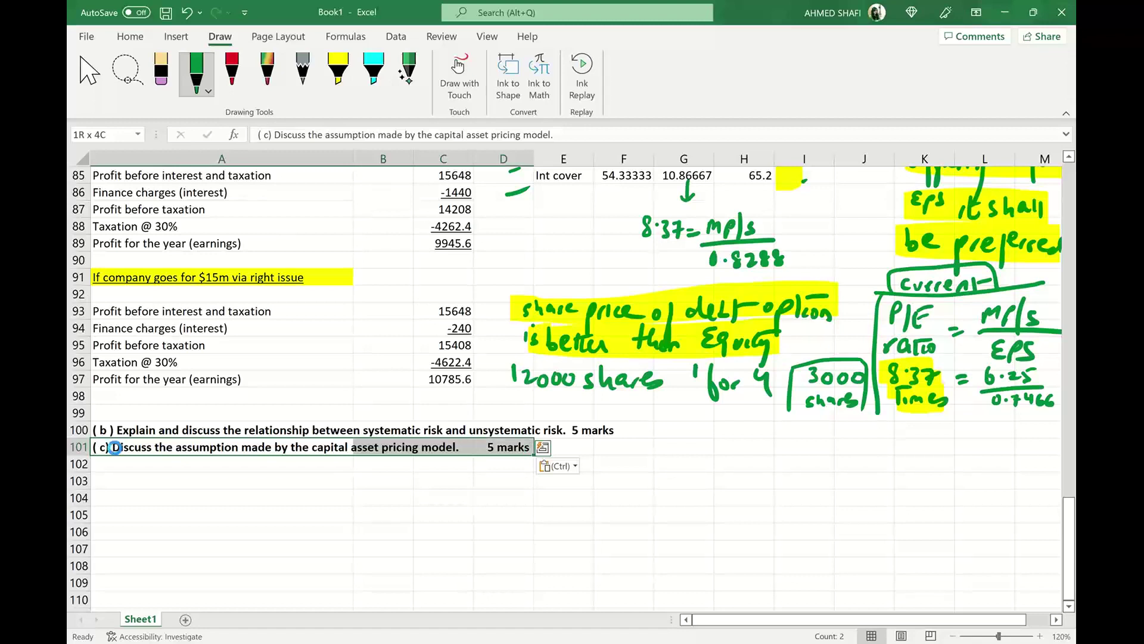
{"action": "key", "text": "ctrl+c"}
{"action": "key", "text": "Down"}
{"action": "key", "text": "Down"}
{"action": "key", "text": "Down"}
{"action": "key", "text": "Down"}
{"action": "key", "text": "Down"}
{"action": "key", "text": "Down"}
{"action": "key", "text": "Down"}
{"action": "key", "text": "Down"}
{"action": "key", "text": "Down"}
{"action": "key", "text": "Down"}
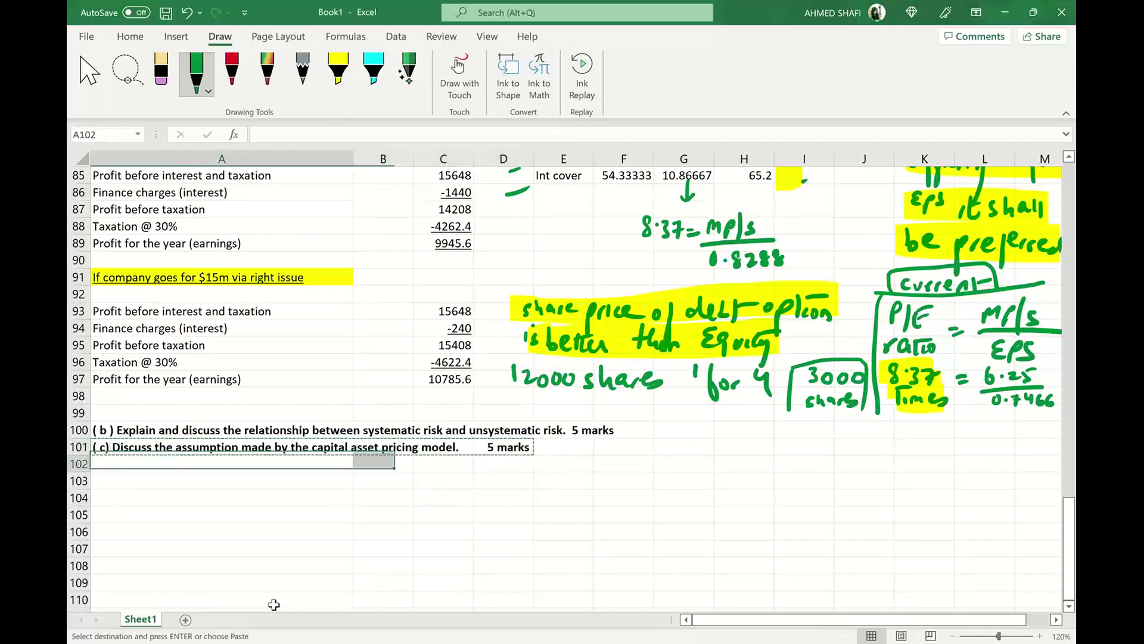
{"action": "key", "text": "Down"}
{"action": "key", "text": "Down"}
{"action": "key", "text": "Down"}
{"action": "key", "text": "Down"}
{"action": "key", "text": "Down"}
{"action": "key", "text": "Down"}
{"action": "key", "text": "Down"}
{"action": "key", "text": "Down"}
{"action": "key", "text": "Down"}
{"action": "key", "text": "Down"}
{"action": "key", "text": "Down"}
{"action": "key", "text": "Down"}
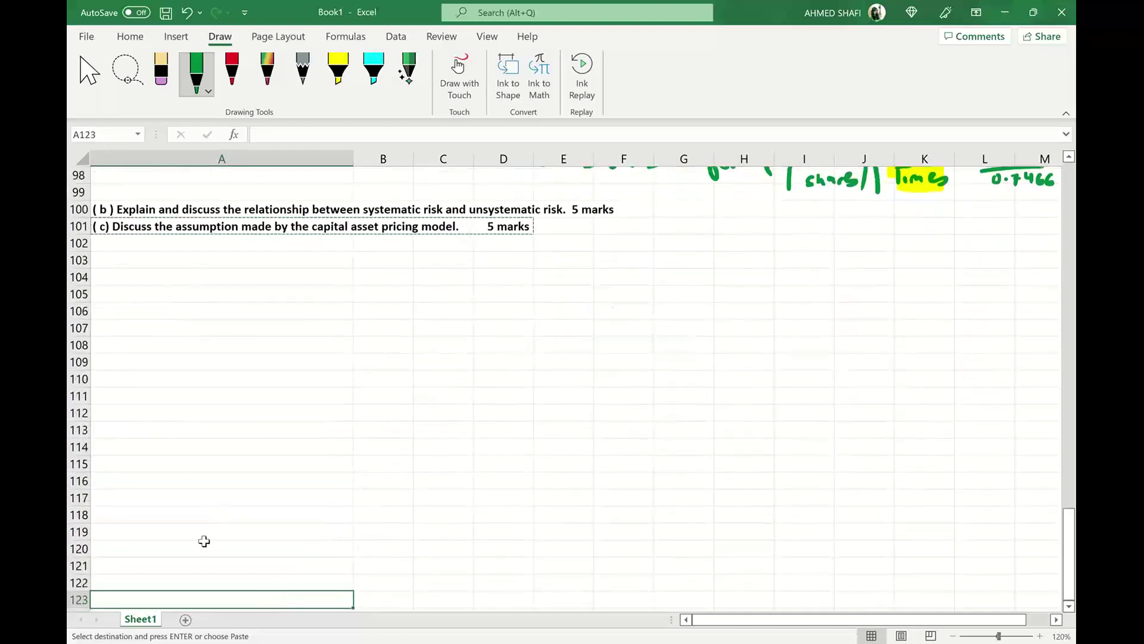
{"action": "left_click", "coordinate": [154, 532]}
{"action": "left_click", "coordinate": [148, 447]}
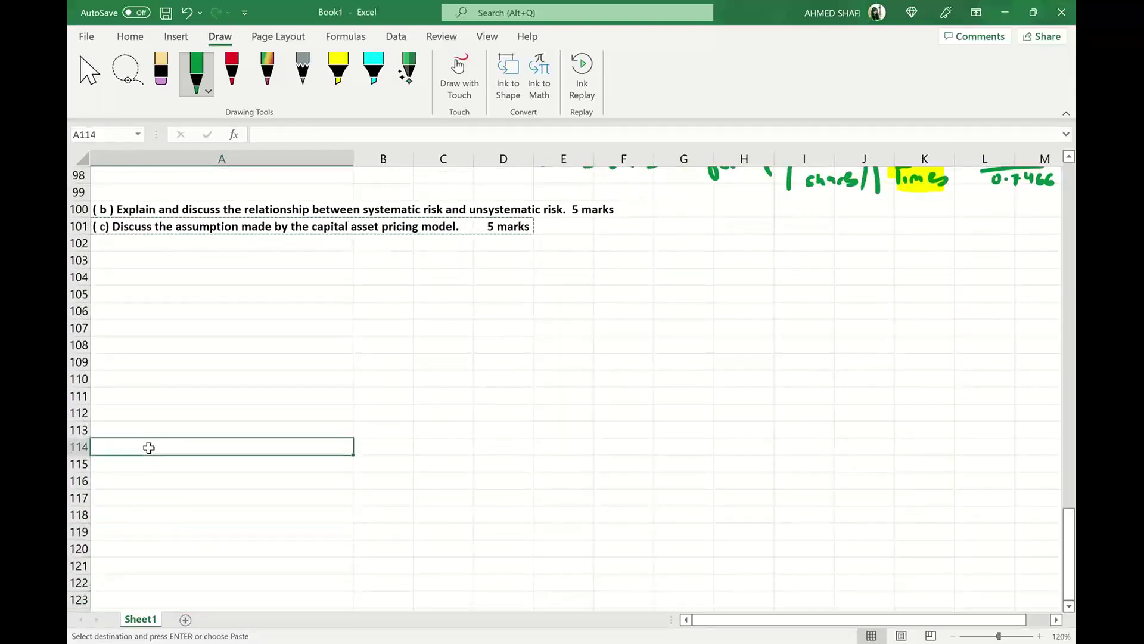
{"action": "key", "text": "ctrl+v"}
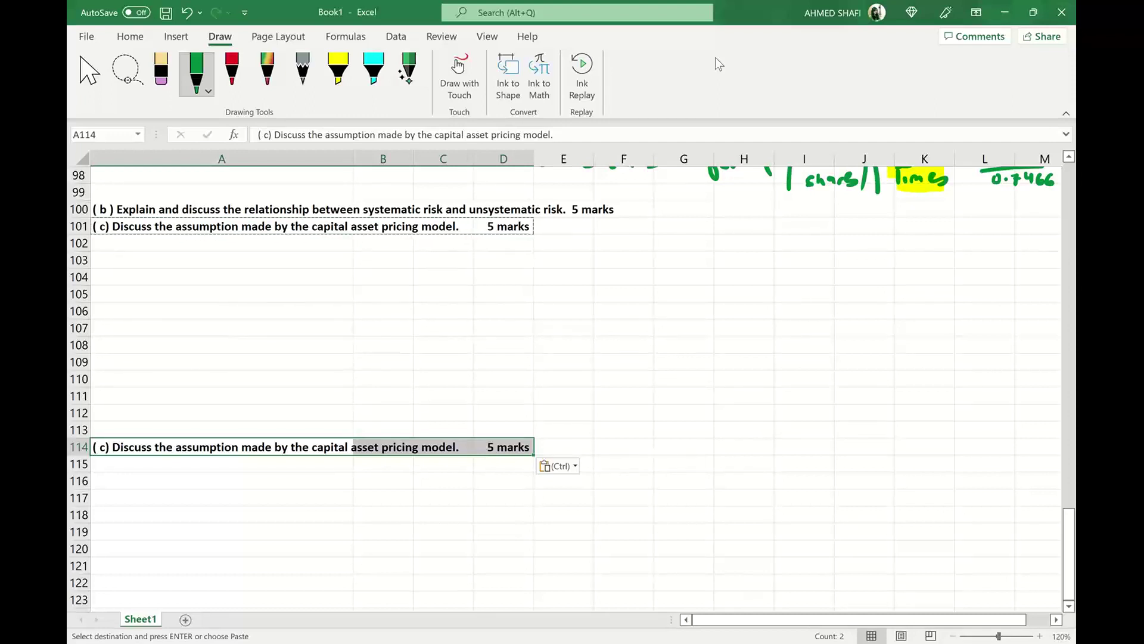
- Clear the original requirement (c) text and its marks from row 101, leaving blank rows under requirement (b)
{"action": "left_click", "coordinate": [157, 229]}
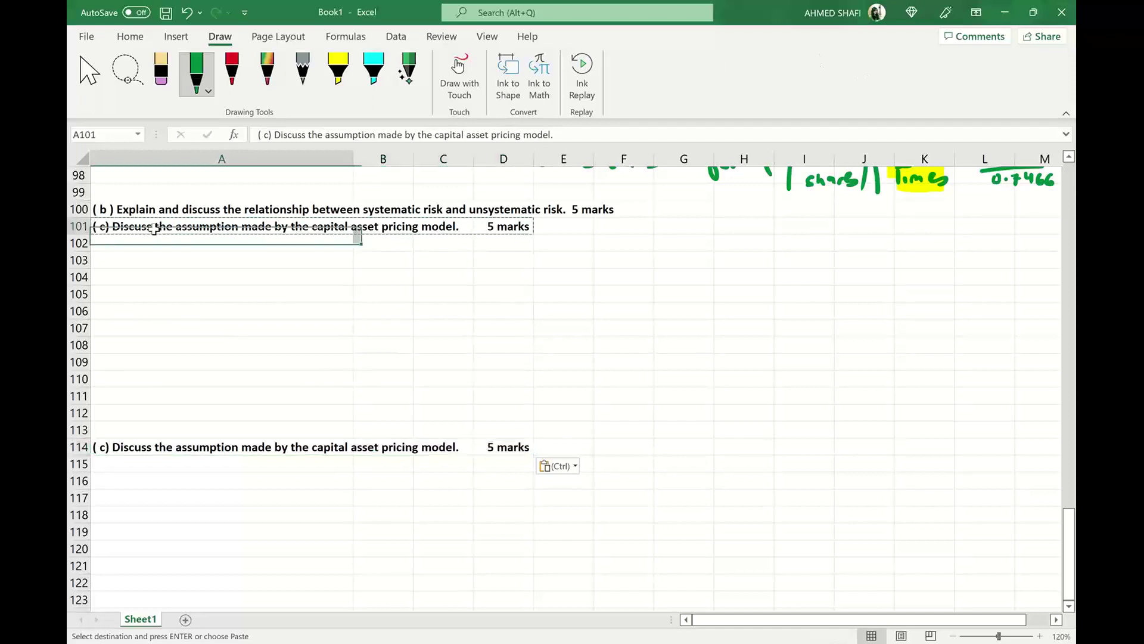
{"action": "key", "text": "shift+Right"}
{"action": "key", "text": "shift+Right"}
{"action": "key", "text": "shift+Right"}
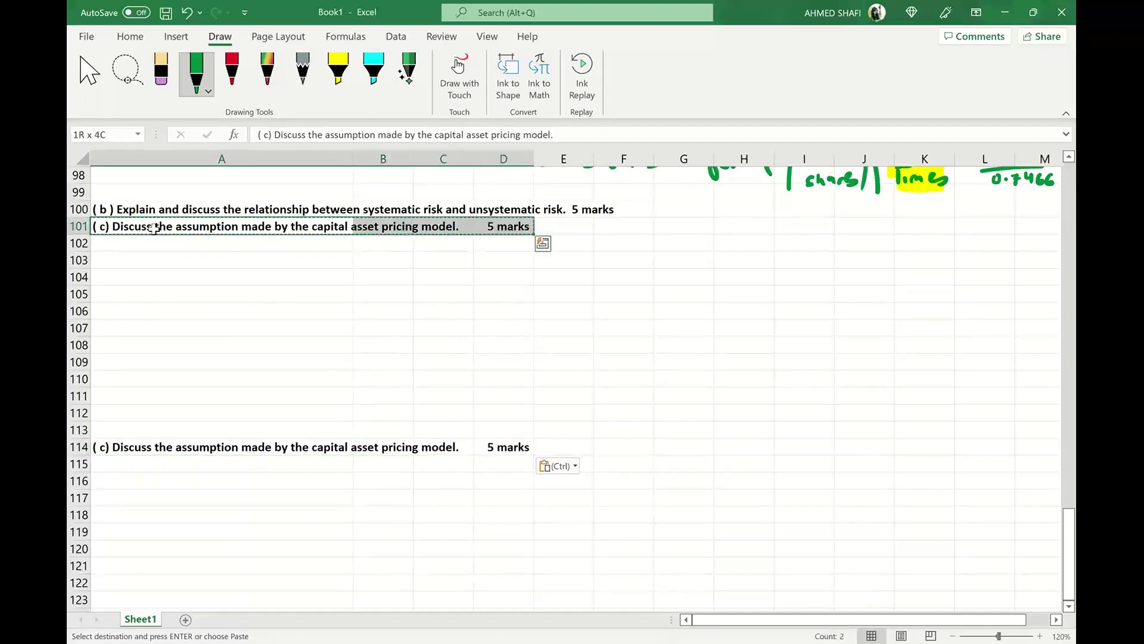
{"action": "key", "text": "Delete"}
{"action": "left_click", "coordinate": [229, 396]}
{"action": "left_click", "coordinate": [243, 509]}
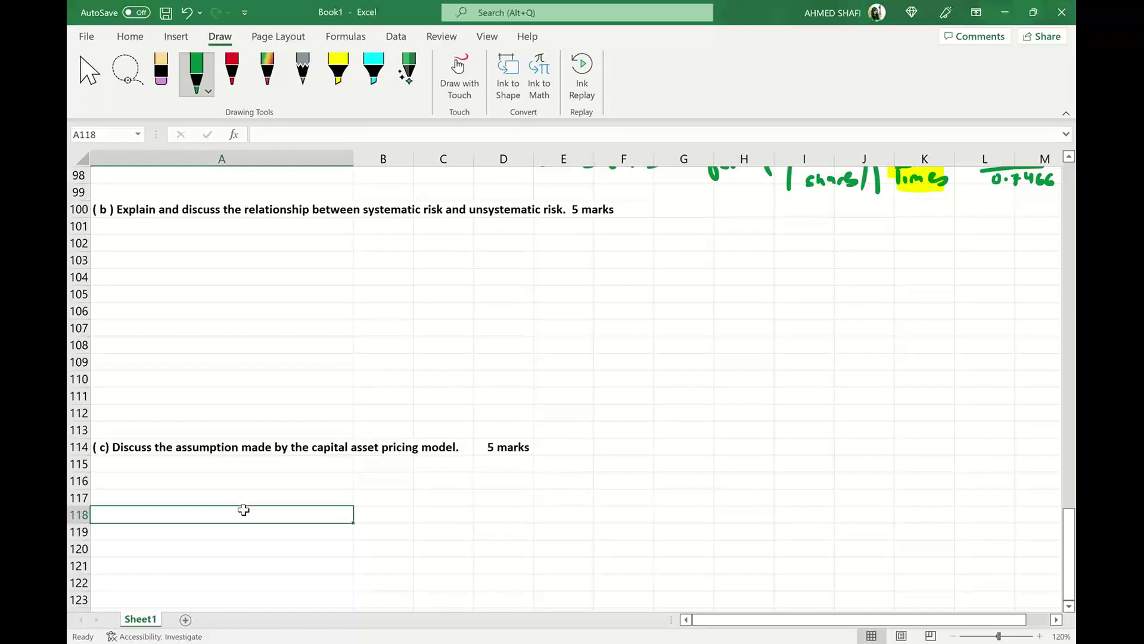
- Handwrite the heading "systematic risk" in green ink below requirement (b) and underline it
{"action": "left_click", "coordinate": [166, 238]}
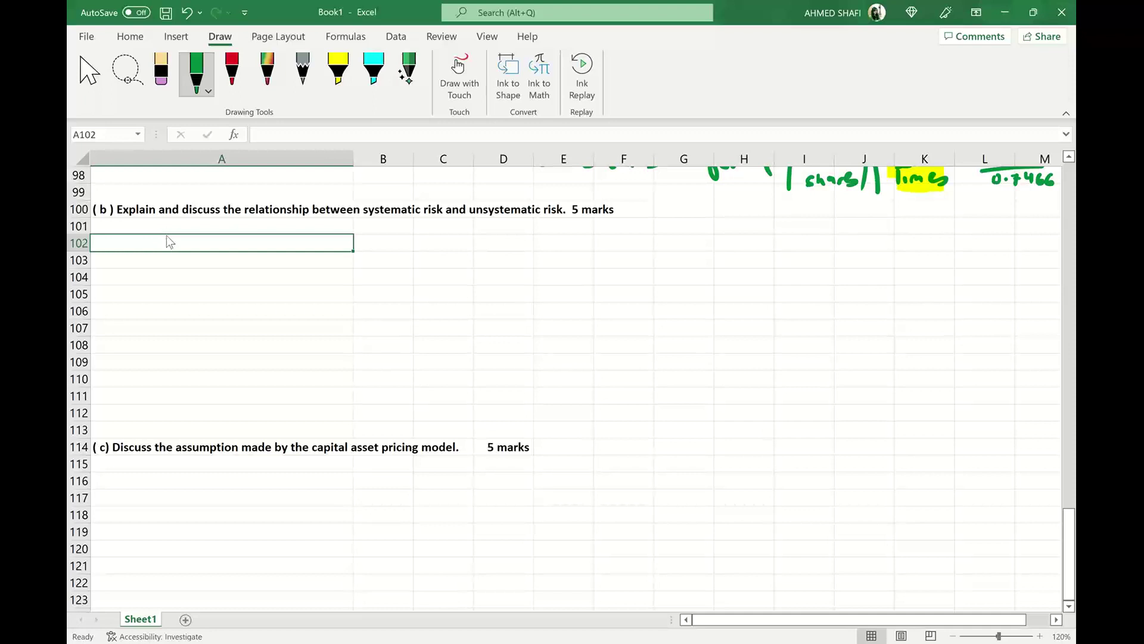
{"action": "left_click", "coordinate": [571, 365]}
{"action": "mouse_move", "coordinate": [121, 238]}
{"action": "left_mouse_down"}
{"action": "mouse_move", "coordinate": [131, 261]}
{"action": "mouse_move", "coordinate": [141, 252]}
{"action": "left_mouse_up"}
{"action": "mouse_move", "coordinate": [156, 235]}
{"action": "left_mouse_down"}
{"action": "mouse_move", "coordinate": [159, 250]}
{"action": "mouse_move", "coordinate": [175, 249]}
{"action": "left_mouse_up"}
{"action": "left_click_drag", "start_coordinate": [174, 250], "coordinate": [198, 250]}
{"action": "left_click_drag", "start_coordinate": [200, 237], "coordinate": [221, 250]}
{"action": "mouse_move", "coordinate": [201, 236]}
{"action": "left_mouse_down"}
{"action": "mouse_move", "coordinate": [219, 230]}
{"action": "mouse_move", "coordinate": [177, 228]}
{"action": "mouse_move", "coordinate": [242, 249]}
{"action": "left_mouse_up"}
{"action": "left_click_drag", "start_coordinate": [247, 237], "coordinate": [255, 251]}
{"action": "left_click_drag", "start_coordinate": [260, 235], "coordinate": [273, 250]}
{"action": "left_click_drag", "start_coordinate": [118, 260], "coordinate": [272, 262]}
- Handwrite the heading "unsystematic" around row 106 in green ink, underline it and add a colon
{"action": "left_click_drag", "start_coordinate": [113, 306], "coordinate": [142, 309]}
{"action": "left_click_drag", "start_coordinate": [146, 311], "coordinate": [164, 338]}
{"action": "mouse_move", "coordinate": [173, 316]}
{"action": "left_mouse_down"}
{"action": "mouse_move", "coordinate": [179, 330]}
{"action": "mouse_move", "coordinate": [187, 323]}
{"action": "left_mouse_up"}
{"action": "left_click_drag", "start_coordinate": [200, 319], "coordinate": [233, 322]}
{"action": "left_click_drag", "start_coordinate": [238, 313], "coordinate": [258, 319]}
{"action": "mouse_move", "coordinate": [266, 309]}
{"action": "left_mouse_down"}
{"action": "mouse_move", "coordinate": [278, 316]}
{"action": "mouse_move", "coordinate": [276, 292]}
{"action": "left_mouse_up"}
{"action": "left_click_drag", "start_coordinate": [192, 301], "coordinate": [218, 297]}
{"action": "left_click_drag", "start_coordinate": [120, 340], "coordinate": [301, 335]}
{"action": "left_click", "coordinate": [305, 327]}
{"action": "left_click", "coordinate": [305, 332]}
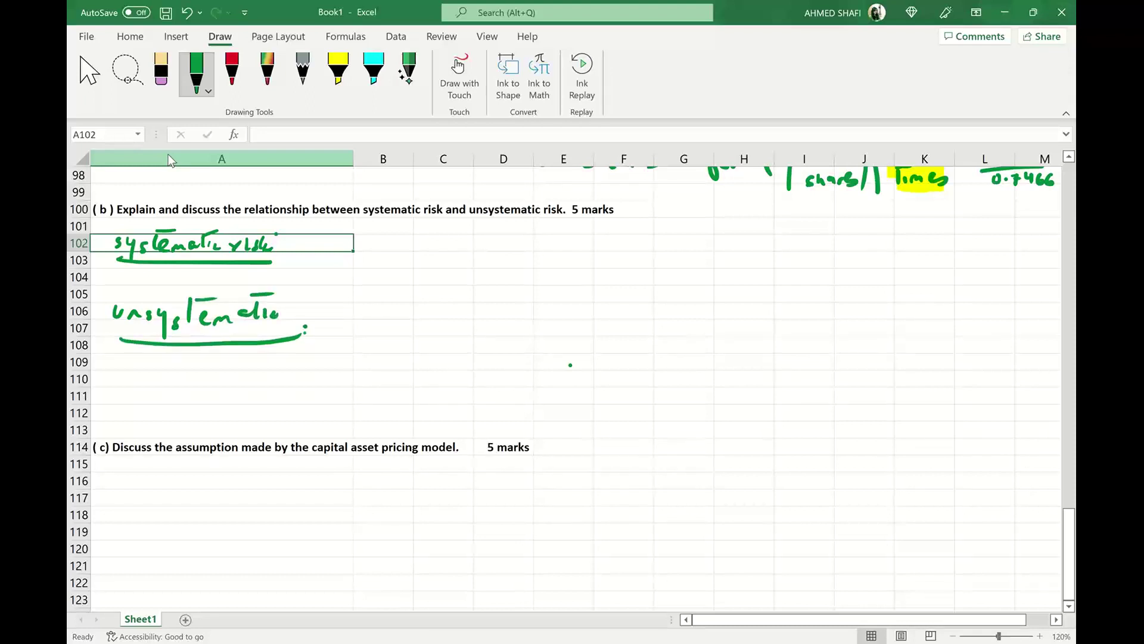
- Handwrite "Risk arising due to state of Economy" in green ink beside the systematic risk heading
{"action": "left_click", "coordinate": [210, 191]}
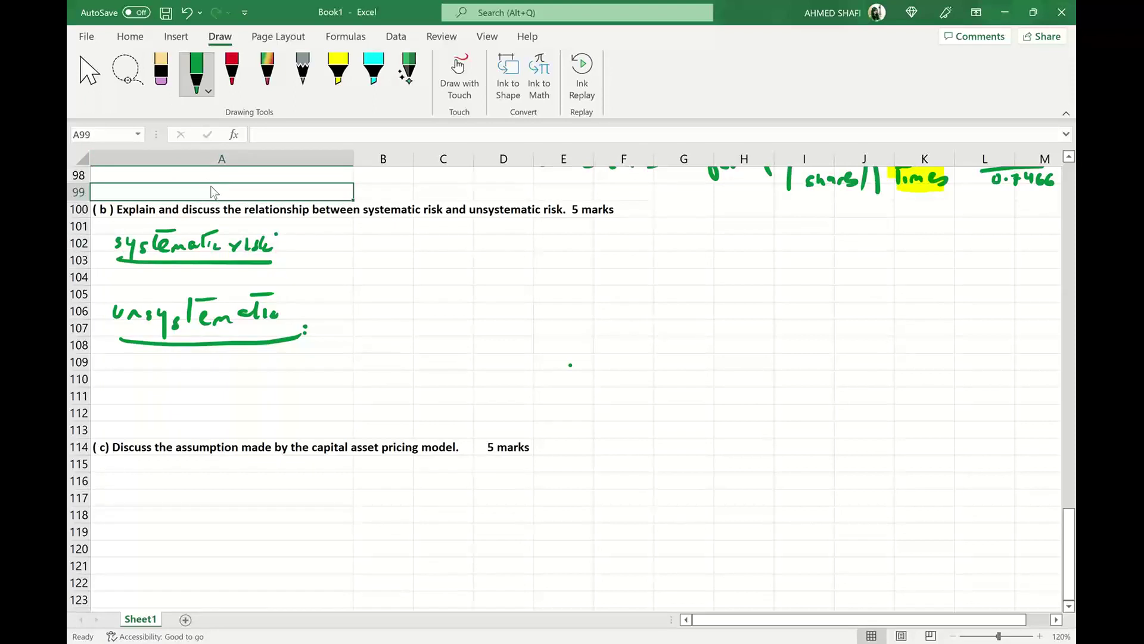
{"action": "left_click_drag", "start_coordinate": [334, 234], "coordinate": [335, 256]}
{"action": "left_click_drag", "start_coordinate": [333, 236], "coordinate": [349, 255]}
{"action": "left_click_drag", "start_coordinate": [361, 249], "coordinate": [370, 254]}
{"action": "left_click_drag", "start_coordinate": [378, 240], "coordinate": [379, 255]}
{"action": "left_click_drag", "start_coordinate": [385, 245], "coordinate": [385, 255]}
{"action": "left_click_drag", "start_coordinate": [420, 249], "coordinate": [424, 260]}
{"action": "left_click_drag", "start_coordinate": [430, 262], "coordinate": [445, 261]}
{"action": "mouse_move", "coordinate": [462, 251]}
{"action": "left_mouse_down"}
{"action": "mouse_move", "coordinate": [451, 261]}
{"action": "mouse_move", "coordinate": [476, 259]}
{"action": "mouse_move", "coordinate": [469, 282]}
{"action": "left_mouse_up"}
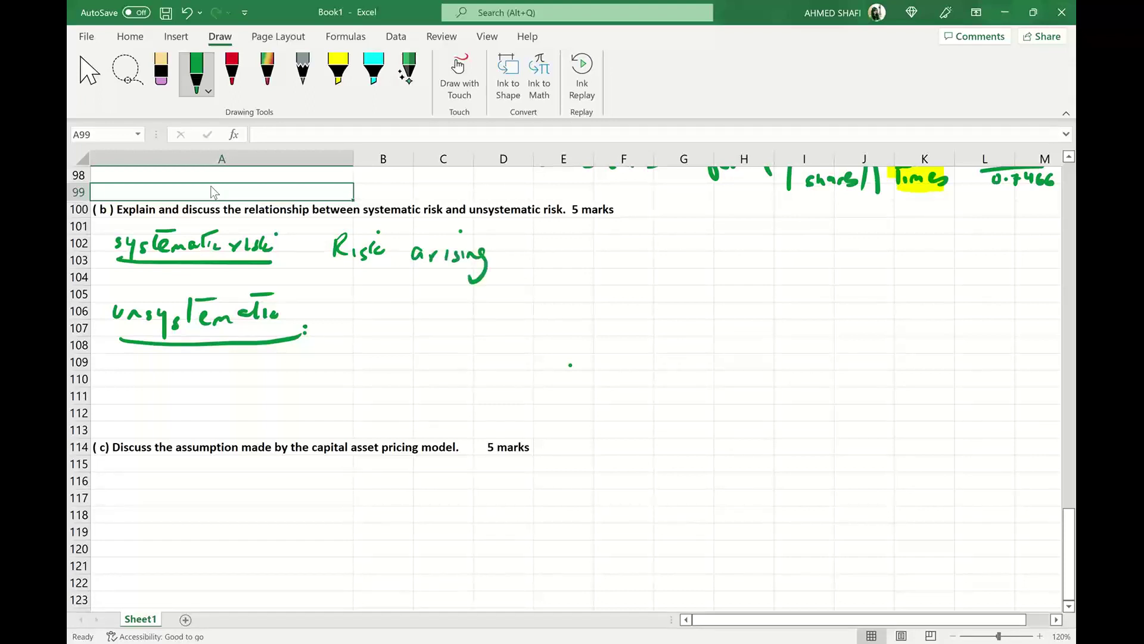
{"action": "left_click_drag", "start_coordinate": [529, 255], "coordinate": [531, 264]}
{"action": "left_click_drag", "start_coordinate": [534, 255], "coordinate": [541, 264]}
{"action": "left_click_drag", "start_coordinate": [547, 260], "coordinate": [575, 264]}
{"action": "mouse_move", "coordinate": [581, 249]}
{"action": "left_mouse_down"}
{"action": "mouse_move", "coordinate": [614, 262]}
{"action": "mouse_move", "coordinate": [602, 265]}
{"action": "left_mouse_up"}
{"action": "left_click_drag", "start_coordinate": [623, 241], "coordinate": [623, 267]}
{"action": "left_click_drag", "start_coordinate": [638, 250], "coordinate": [649, 266]}
{"action": "mouse_move", "coordinate": [662, 255]}
{"action": "left_mouse_down"}
{"action": "mouse_move", "coordinate": [676, 261]}
{"action": "mouse_move", "coordinate": [644, 236]}
{"action": "left_mouse_up"}
{"action": "left_click_drag", "start_coordinate": [686, 253], "coordinate": [703, 291]}
{"action": "left_click_drag", "start_coordinate": [734, 246], "coordinate": [733, 266]}
{"action": "mouse_move", "coordinate": [742, 258]}
{"action": "left_mouse_down"}
{"action": "mouse_move", "coordinate": [742, 268]}
{"action": "mouse_move", "coordinate": [752, 261]}
{"action": "left_mouse_up"}
{"action": "left_click_drag", "start_coordinate": [756, 261], "coordinate": [775, 262]}
{"action": "mouse_move", "coordinate": [780, 262]}
{"action": "left_mouse_down"}
{"action": "mouse_move", "coordinate": [795, 270]}
{"action": "mouse_move", "coordinate": [784, 295]}
{"action": "left_mouse_up"}
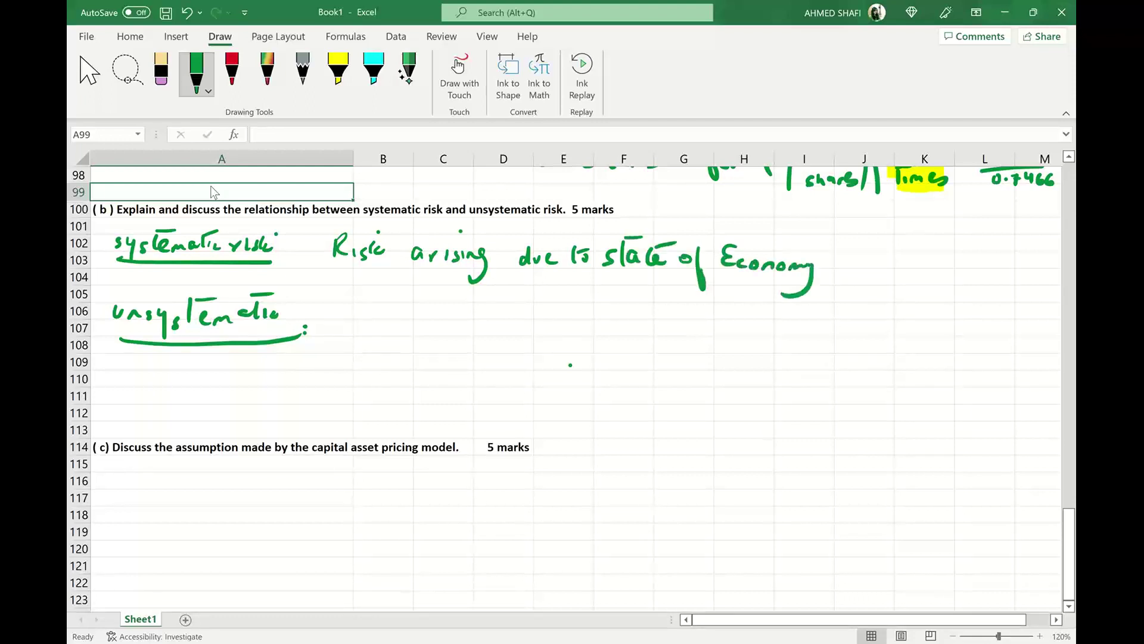
- Continue the systematic risk definition on a second handwritten line with "& cannot be diversified by"
{"action": "mouse_move", "coordinate": [351, 277]}
{"action": "left_mouse_down"}
{"action": "mouse_move", "coordinate": [349, 293]}
{"action": "mouse_move", "coordinate": [410, 295]}
{"action": "left_mouse_up"}
{"action": "left_click_drag", "start_coordinate": [420, 286], "coordinate": [443, 300]}
{"action": "left_click_drag", "start_coordinate": [453, 290], "coordinate": [469, 305]}
{"action": "left_click_drag", "start_coordinate": [468, 294], "coordinate": [487, 290]}
{"action": "mouse_move", "coordinate": [504, 281]}
{"action": "left_mouse_down"}
{"action": "mouse_move", "coordinate": [502, 301]}
{"action": "mouse_move", "coordinate": [582, 310]}
{"action": "left_mouse_up"}
{"action": "left_click_drag", "start_coordinate": [589, 296], "coordinate": [599, 305]}
{"action": "left_click_drag", "start_coordinate": [605, 303], "coordinate": [615, 306]}
{"action": "left_click_drag", "start_coordinate": [617, 297], "coordinate": [642, 309]}
{"action": "mouse_move", "coordinate": [658, 288]}
{"action": "left_mouse_down"}
{"action": "mouse_move", "coordinate": [647, 331]}
{"action": "mouse_move", "coordinate": [661, 311]}
{"action": "left_mouse_up"}
{"action": "left_click_drag", "start_coordinate": [668, 303], "coordinate": [685, 314]}
{"action": "left_click_drag", "start_coordinate": [669, 287], "coordinate": [729, 298]}
{"action": "mouse_move", "coordinate": [736, 299]}
{"action": "left_mouse_down"}
{"action": "mouse_move", "coordinate": [745, 308]}
{"action": "mouse_move", "coordinate": [727, 329]}
{"action": "left_mouse_up"}
- Complete the systematic risk definition with the handwritten line "investing in different portfolios/sectors"
{"action": "mouse_move", "coordinate": [347, 310]}
{"action": "left_mouse_down"}
{"action": "mouse_move", "coordinate": [347, 322]}
{"action": "mouse_move", "coordinate": [381, 315]}
{"action": "mouse_move", "coordinate": [385, 331]}
{"action": "left_mouse_up"}
{"action": "mouse_move", "coordinate": [405, 309]}
{"action": "left_mouse_down"}
{"action": "mouse_move", "coordinate": [403, 332]}
{"action": "mouse_move", "coordinate": [417, 331]}
{"action": "left_mouse_up"}
{"action": "mouse_move", "coordinate": [422, 332]}
{"action": "left_mouse_down"}
{"action": "mouse_move", "coordinate": [435, 335]}
{"action": "mouse_move", "coordinate": [431, 373]}
{"action": "left_mouse_up"}
{"action": "left_click_drag", "start_coordinate": [407, 314], "coordinate": [433, 311]}
{"action": "left_click_drag", "start_coordinate": [468, 324], "coordinate": [467, 340]}
{"action": "left_click_drag", "start_coordinate": [474, 329], "coordinate": [523, 342]}
{"action": "left_click_drag", "start_coordinate": [538, 338], "coordinate": [549, 363]}
{"action": "mouse_move", "coordinate": [568, 326]}
{"action": "left_mouse_down"}
{"action": "mouse_move", "coordinate": [563, 371]}
{"action": "mouse_move", "coordinate": [597, 335]}
{"action": "mouse_move", "coordinate": [626, 347]}
{"action": "left_mouse_up"}
{"action": "mouse_move", "coordinate": [617, 332]}
{"action": "left_mouse_down"}
{"action": "mouse_move", "coordinate": [640, 329]}
{"action": "mouse_move", "coordinate": [660, 374]}
{"action": "left_mouse_up"}
{"action": "left_click_drag", "start_coordinate": [661, 340], "coordinate": [686, 351]}
{"action": "left_click_drag", "start_coordinate": [692, 352], "coordinate": [702, 338]}
{"action": "mouse_move", "coordinate": [709, 330]}
{"action": "left_mouse_down"}
{"action": "mouse_move", "coordinate": [708, 354]}
{"action": "mouse_move", "coordinate": [720, 337]}
{"action": "left_mouse_up"}
{"action": "mouse_move", "coordinate": [726, 333]}
{"action": "left_mouse_down"}
{"action": "mouse_move", "coordinate": [721, 381]}
{"action": "mouse_move", "coordinate": [739, 355]}
{"action": "left_mouse_up"}
{"action": "mouse_move", "coordinate": [750, 338]}
{"action": "left_mouse_down"}
{"action": "mouse_move", "coordinate": [745, 361]}
{"action": "mouse_move", "coordinate": [760, 355]}
{"action": "left_mouse_up"}
{"action": "left_click_drag", "start_coordinate": [780, 346], "coordinate": [775, 392]}
{"action": "mouse_move", "coordinate": [804, 344]}
{"action": "left_mouse_down"}
{"action": "mouse_move", "coordinate": [794, 358]}
{"action": "mouse_move", "coordinate": [814, 358]}
{"action": "left_mouse_up"}
{"action": "mouse_move", "coordinate": [827, 347]}
{"action": "left_mouse_down"}
{"action": "mouse_move", "coordinate": [820, 360]}
{"action": "mouse_move", "coordinate": [836, 359]}
{"action": "left_mouse_up"}
{"action": "left_click_drag", "start_coordinate": [842, 352], "coordinate": [857, 351]}
{"action": "mouse_move", "coordinate": [864, 350]}
{"action": "left_mouse_down"}
{"action": "mouse_move", "coordinate": [858, 361]}
{"action": "mouse_move", "coordinate": [861, 336]}
{"action": "left_mouse_up"}
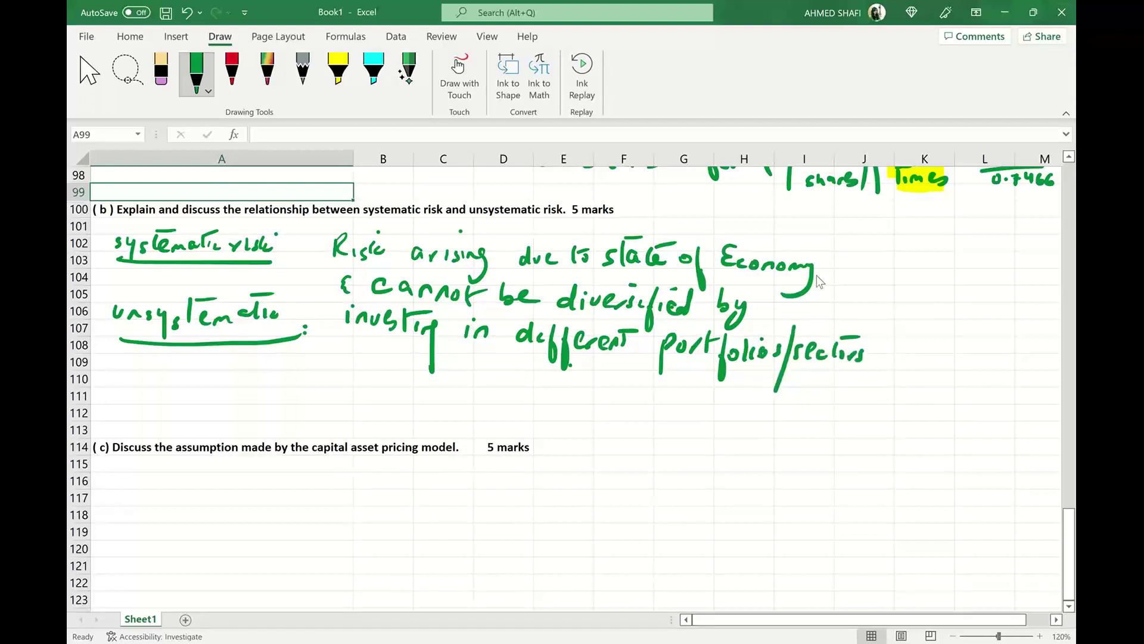
- Handwrite "Industry specific & can be" in green ink below the unsystematic heading
{"action": "left_click_drag", "start_coordinate": [130, 361], "coordinate": [157, 371]}
{"action": "mouse_move", "coordinate": [165, 357]}
{"action": "left_mouse_down"}
{"action": "mouse_move", "coordinate": [162, 373]}
{"action": "mouse_move", "coordinate": [180, 374]}
{"action": "left_mouse_up"}
{"action": "left_click_drag", "start_coordinate": [188, 365], "coordinate": [183, 374]}
{"action": "mouse_move", "coordinate": [197, 353]}
{"action": "left_mouse_down"}
{"action": "mouse_move", "coordinate": [196, 376]}
{"action": "mouse_move", "coordinate": [206, 374]}
{"action": "left_mouse_up"}
{"action": "mouse_move", "coordinate": [211, 368]}
{"action": "left_mouse_down"}
{"action": "mouse_move", "coordinate": [216, 402]}
{"action": "mouse_move", "coordinate": [219, 360]}
{"action": "mouse_move", "coordinate": [254, 367]}
{"action": "left_mouse_up"}
{"action": "mouse_move", "coordinate": [262, 361]}
{"action": "left_mouse_down"}
{"action": "mouse_move", "coordinate": [260, 398]}
{"action": "mouse_move", "coordinate": [277, 373]}
{"action": "left_mouse_up"}
{"action": "left_click_drag", "start_coordinate": [280, 370], "coordinate": [291, 363]}
{"action": "left_click_drag", "start_coordinate": [297, 368], "coordinate": [303, 376]}
{"action": "left_click_drag", "start_coordinate": [307, 364], "coordinate": [314, 376]}
{"action": "mouse_move", "coordinate": [324, 362]}
{"action": "left_mouse_down"}
{"action": "mouse_move", "coordinate": [317, 411]}
{"action": "mouse_move", "coordinate": [333, 381]}
{"action": "left_mouse_up"}
{"action": "left_click_drag", "start_coordinate": [320, 369], "coordinate": [323, 385]}
{"action": "mouse_move", "coordinate": [343, 372]}
{"action": "left_mouse_down"}
{"action": "mouse_move", "coordinate": [337, 379]}
{"action": "mouse_move", "coordinate": [388, 393]}
{"action": "mouse_move", "coordinate": [459, 391]}
{"action": "left_mouse_up"}
{"action": "left_click_drag", "start_coordinate": [464, 391], "coordinate": [478, 391]}
{"action": "left_click_drag", "start_coordinate": [512, 371], "coordinate": [521, 393]}
{"action": "left_click_drag", "start_coordinate": [531, 390], "coordinate": [549, 396]}
- Complete the unsystematic risk definition in green ink with a second handwritten line reading "diversified by investing in different sectors"
{"action": "mouse_move", "coordinate": [143, 391]}
{"action": "left_mouse_down"}
{"action": "mouse_move", "coordinate": [135, 409]}
{"action": "mouse_move", "coordinate": [162, 412]}
{"action": "left_mouse_up"}
{"action": "left_click_drag", "start_coordinate": [170, 407], "coordinate": [186, 405]}
{"action": "left_click_drag", "start_coordinate": [189, 409], "coordinate": [207, 442]}
{"action": "left_click_drag", "start_coordinate": [198, 416], "coordinate": [221, 424]}
{"action": "left_click_drag", "start_coordinate": [225, 418], "coordinate": [236, 423]}
{"action": "mouse_move", "coordinate": [247, 403]}
{"action": "left_mouse_down"}
{"action": "mouse_move", "coordinate": [241, 425]}
{"action": "mouse_move", "coordinate": [280, 418]}
{"action": "left_mouse_up"}
{"action": "left_click_drag", "start_coordinate": [284, 409], "coordinate": [288, 418]}
{"action": "mouse_move", "coordinate": [294, 409]}
{"action": "left_mouse_down"}
{"action": "mouse_move", "coordinate": [280, 438]}
{"action": "mouse_move", "coordinate": [317, 427]}
{"action": "left_mouse_up"}
{"action": "left_click_drag", "start_coordinate": [322, 416], "coordinate": [346, 424]}
{"action": "mouse_move", "coordinate": [348, 417]}
{"action": "left_mouse_down"}
{"action": "mouse_move", "coordinate": [364, 411]}
{"action": "mouse_move", "coordinate": [365, 425]}
{"action": "left_mouse_up"}
{"action": "left_click_drag", "start_coordinate": [371, 406], "coordinate": [379, 425]}
{"action": "mouse_move", "coordinate": [384, 413]}
{"action": "left_mouse_down"}
{"action": "mouse_move", "coordinate": [387, 443]}
{"action": "mouse_move", "coordinate": [387, 410]}
{"action": "left_mouse_up"}
{"action": "left_click_drag", "start_coordinate": [409, 412], "coordinate": [454, 426]}
{"action": "left_click_drag", "start_coordinate": [472, 419], "coordinate": [490, 432]}
{"action": "mouse_move", "coordinate": [500, 405]}
{"action": "left_mouse_down"}
{"action": "mouse_move", "coordinate": [504, 432]}
{"action": "mouse_move", "coordinate": [569, 417]}
{"action": "left_mouse_up"}
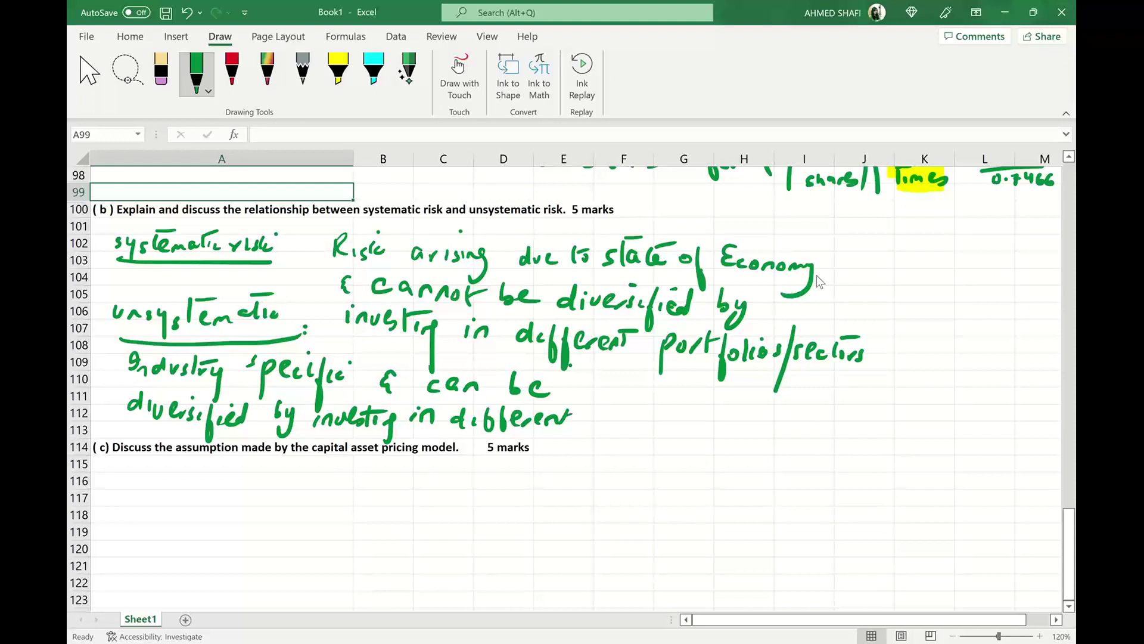
{"action": "mouse_move", "coordinate": [601, 406]}
{"action": "left_mouse_down"}
{"action": "mouse_move", "coordinate": [592, 421]}
{"action": "mouse_move", "coordinate": [618, 420]}
{"action": "left_mouse_up"}
{"action": "left_click_drag", "start_coordinate": [621, 408], "coordinate": [642, 419]}
{"action": "left_click_drag", "start_coordinate": [655, 411], "coordinate": [676, 421]}
{"action": "left_click_drag", "start_coordinate": [647, 399], "coordinate": [671, 392]}
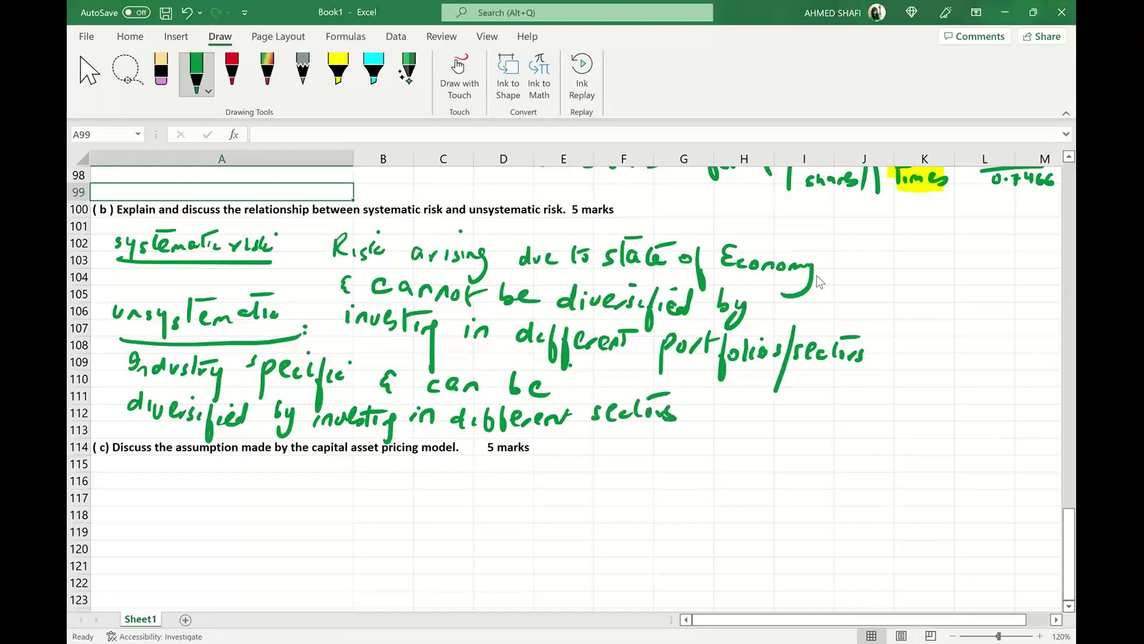